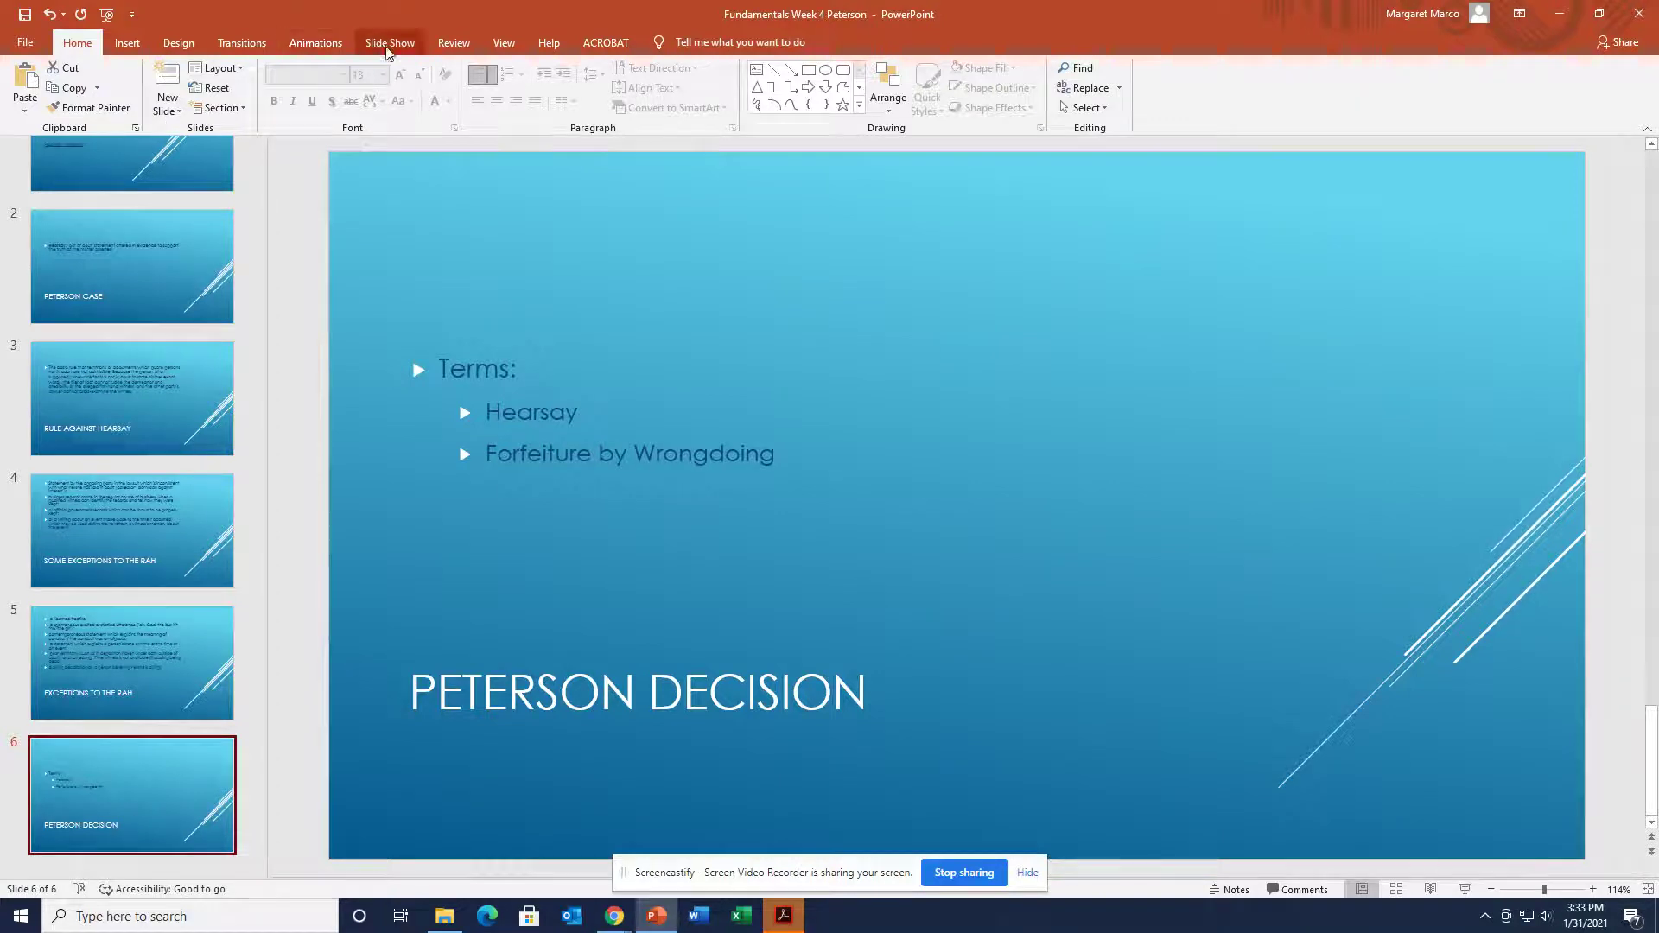
# Step: Run the Peterson Decision slide show from the current slide and check the other open windows
pyautogui.click(389, 43)
pyautogui.click(86, 90)
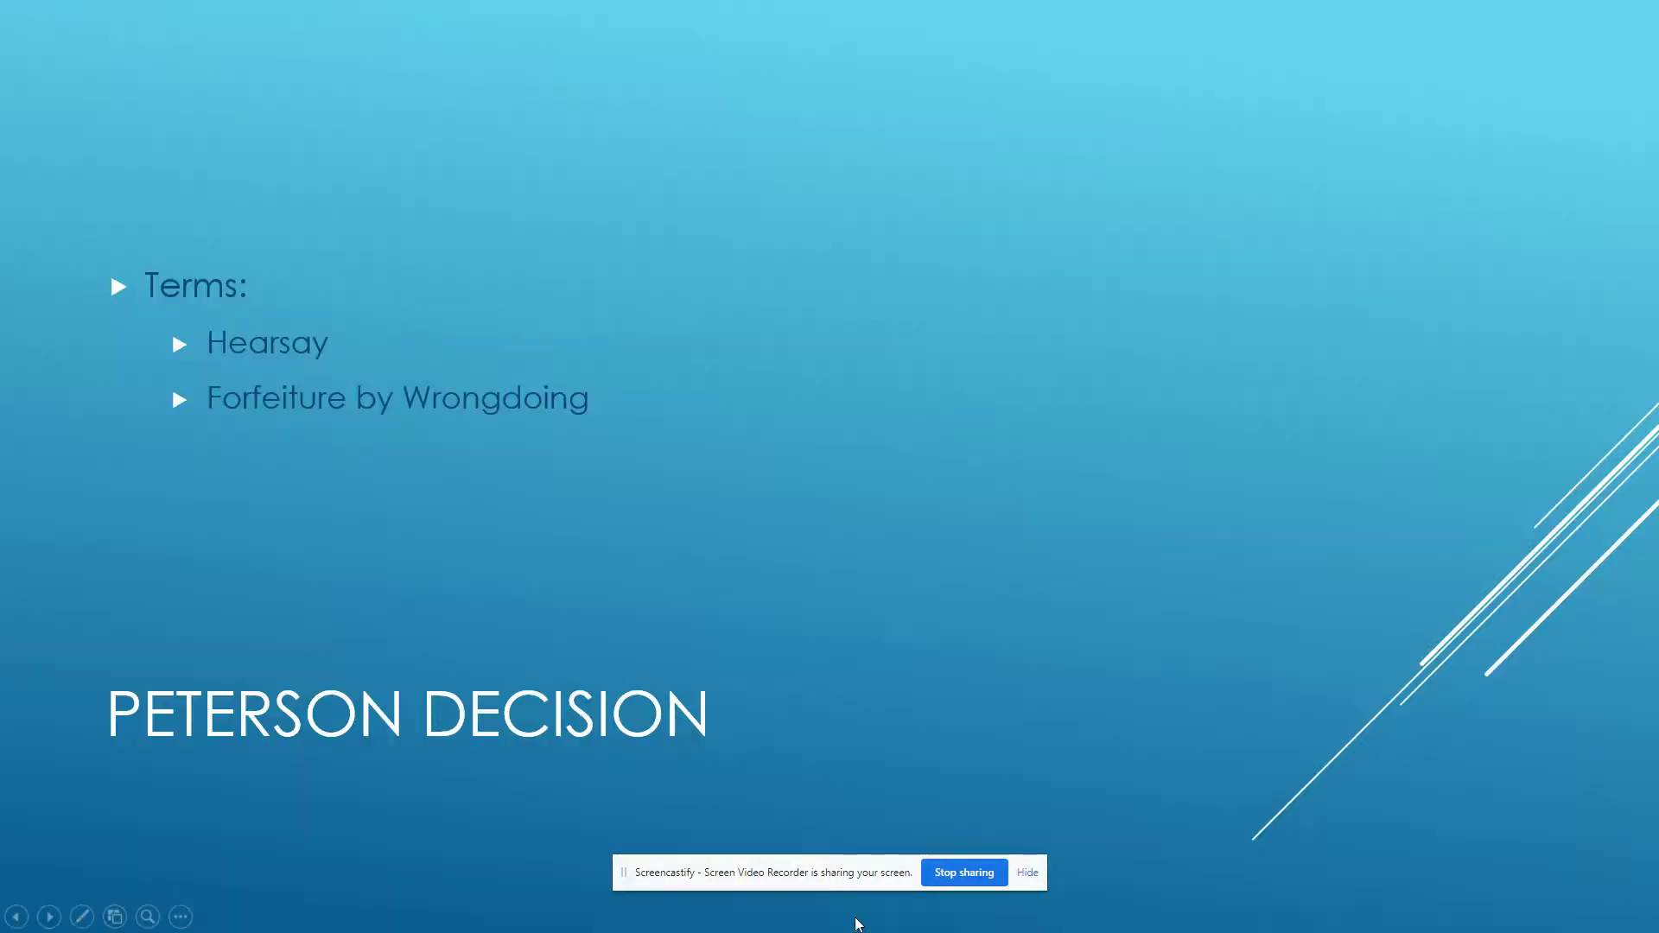
pyautogui.hotkey('alt', 'Tab')
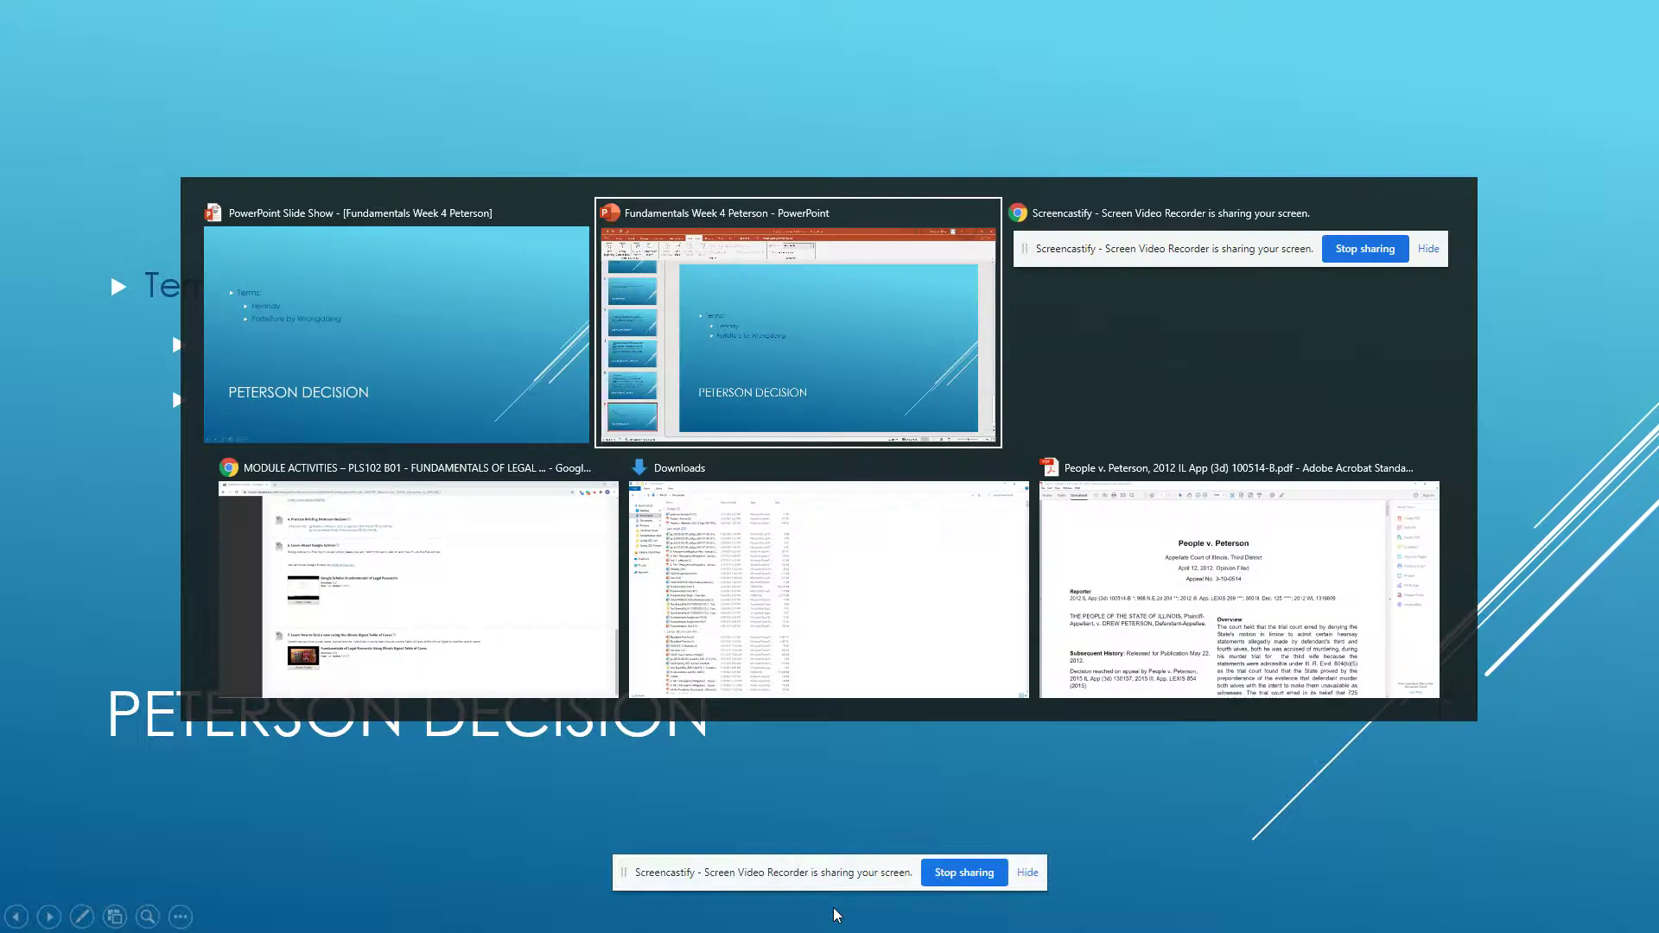
pyautogui.press('Tab')
pyautogui.press('Tab')
pyautogui.press('Tab')
pyautogui.press('Tab')
pyautogui.press('Tab')
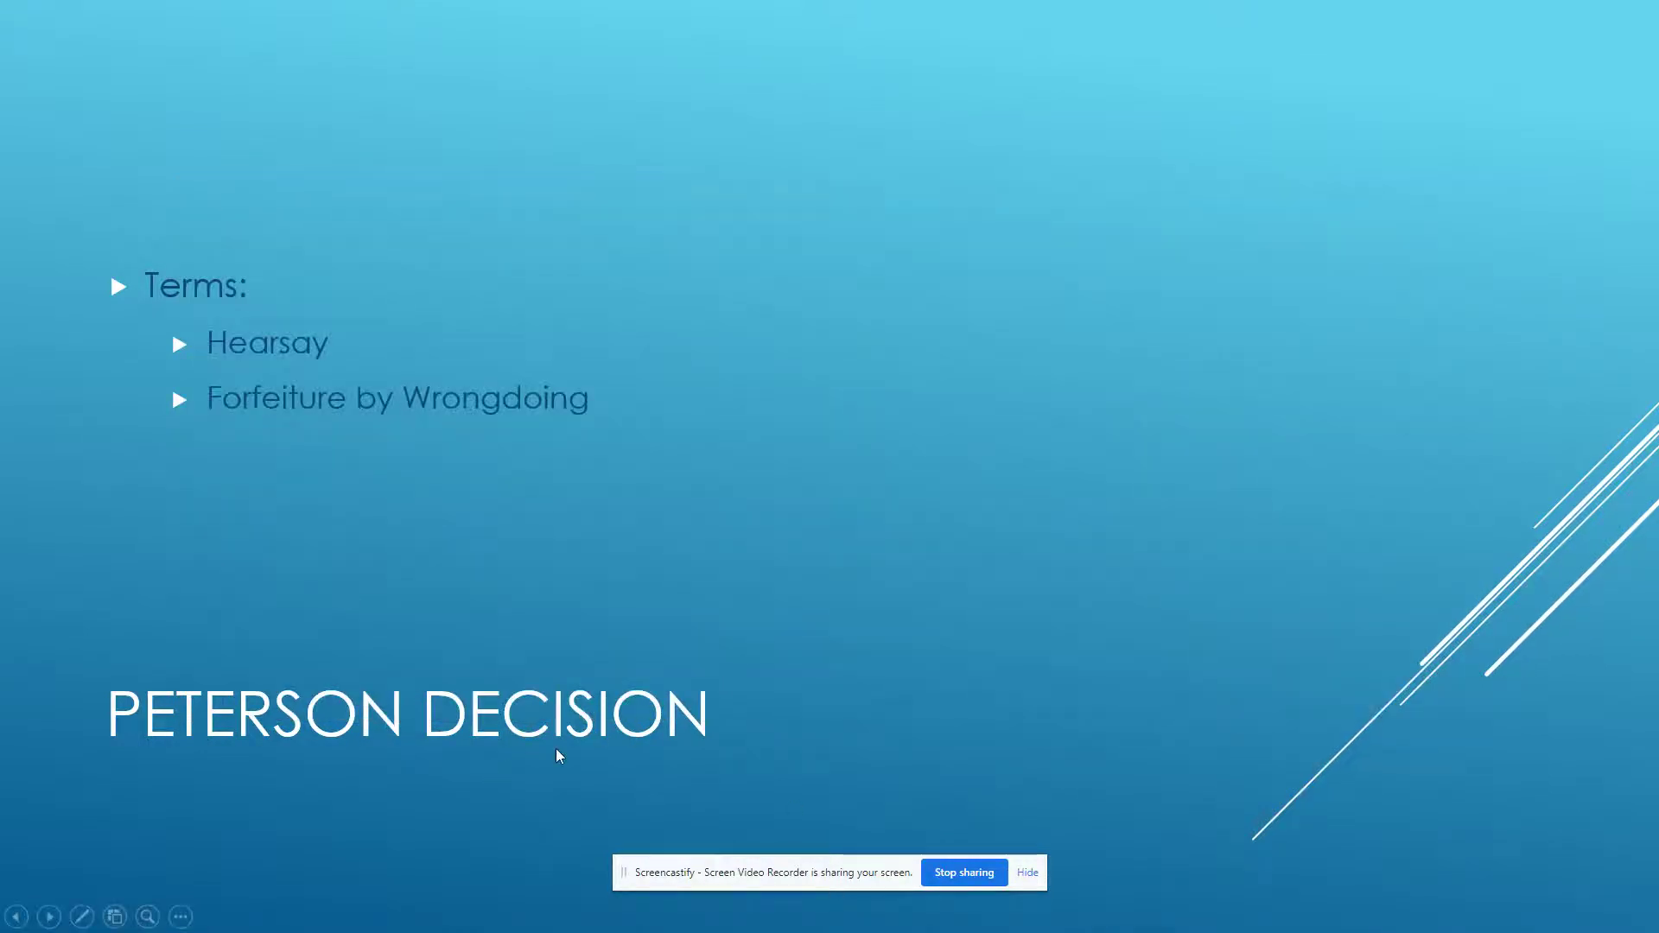
pyautogui.press('Escape')
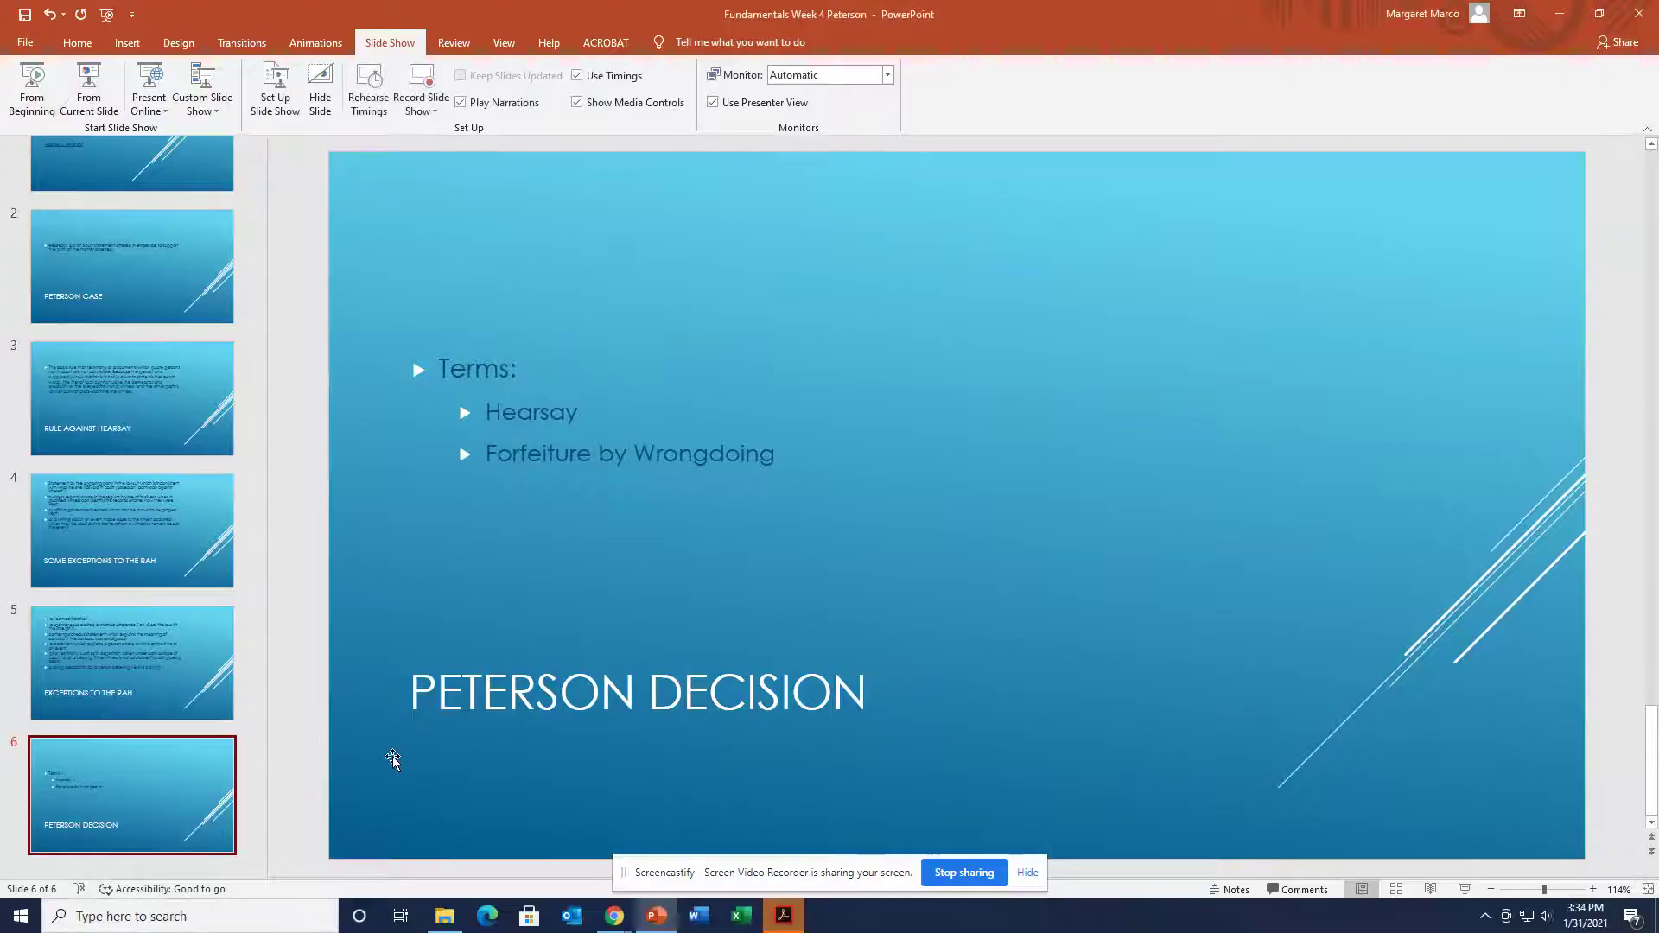
pyautogui.moveTo(1651, 761); pyautogui.dragTo(1651, 173)
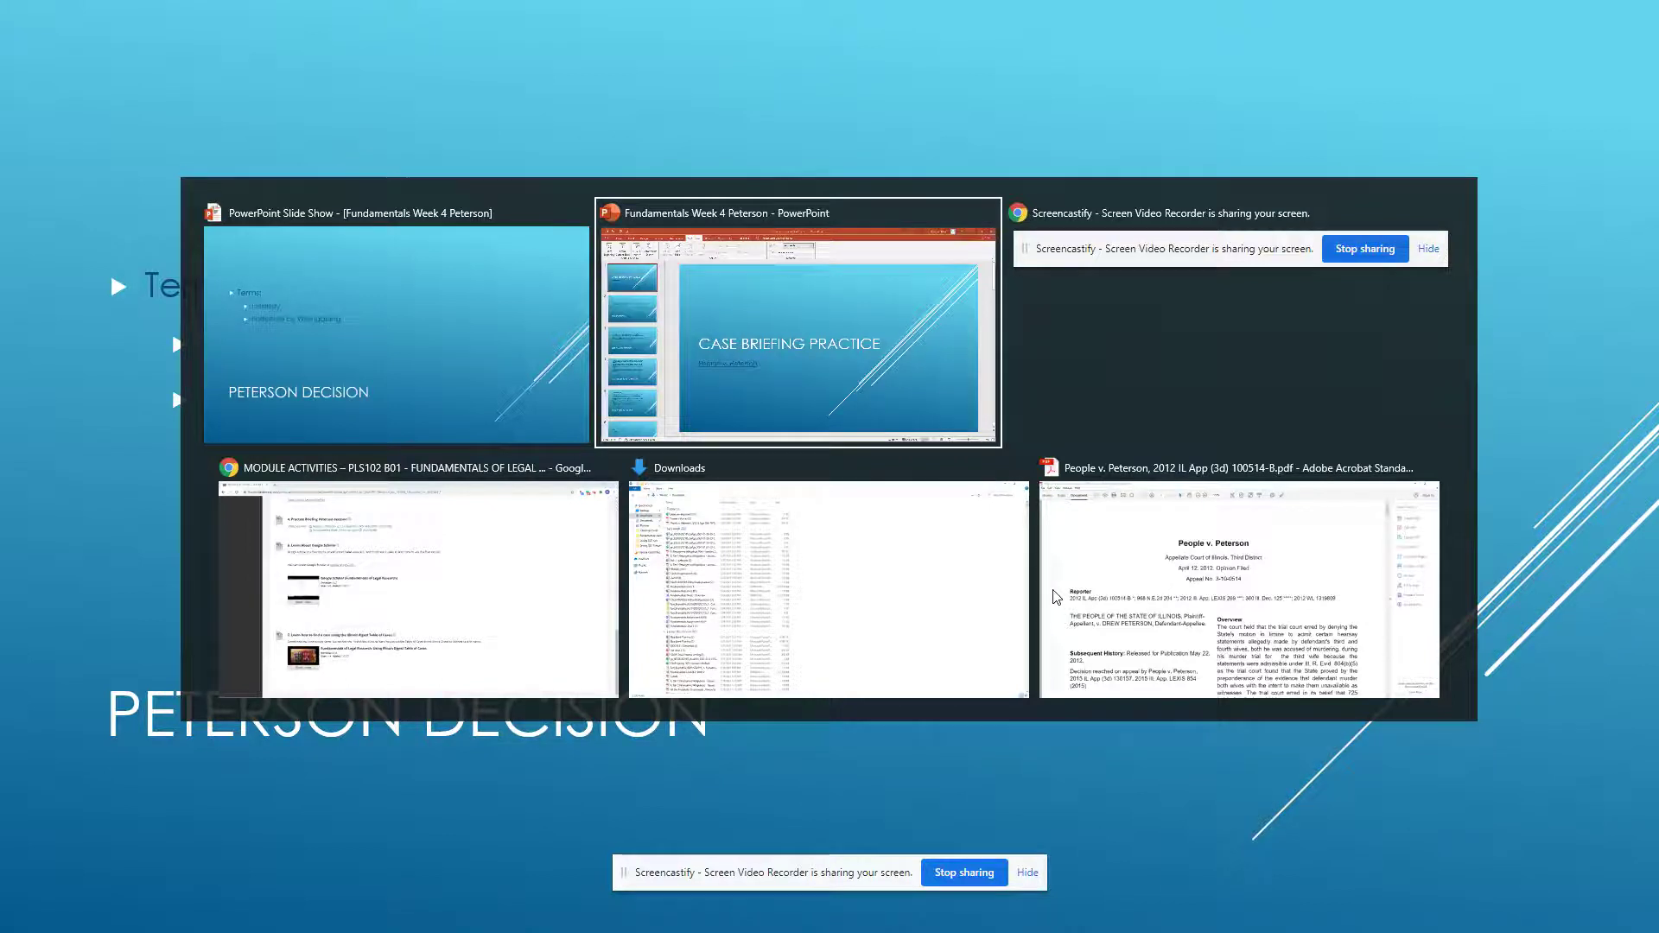
# Step: Switch to the People v. Peterson PDF in Acrobat, then launch Word from the taskbar
pyautogui.press('Tab')
pyautogui.press('Tab')
pyautogui.press('Tab')
pyautogui.press('Tab')
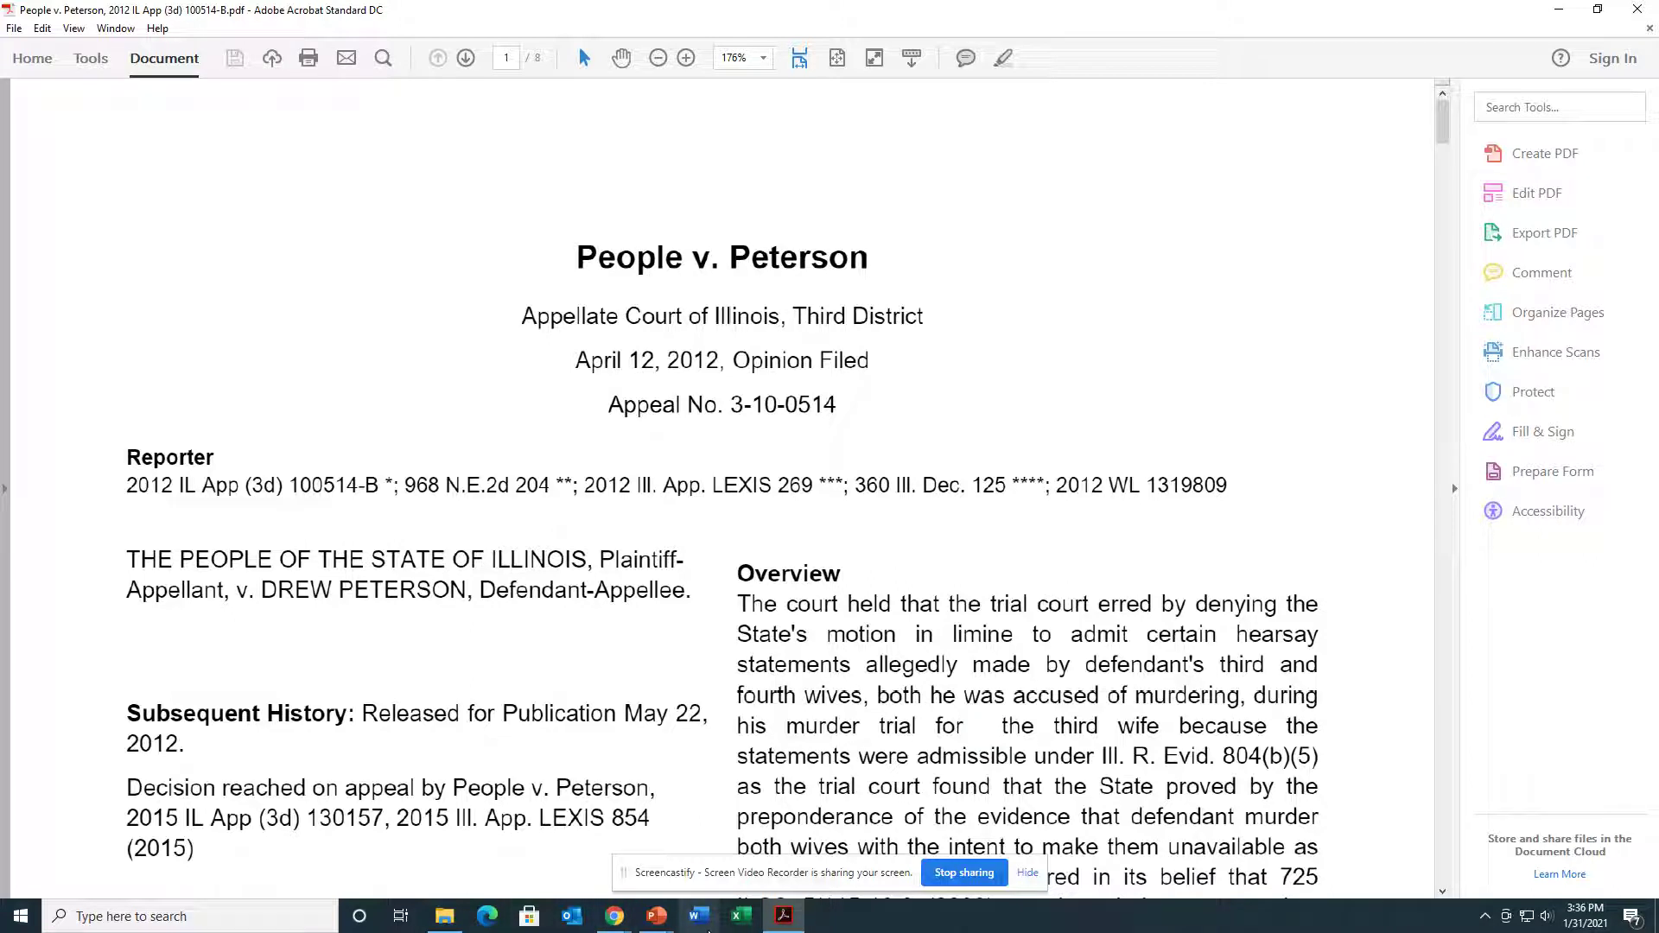
pyautogui.click(702, 917)
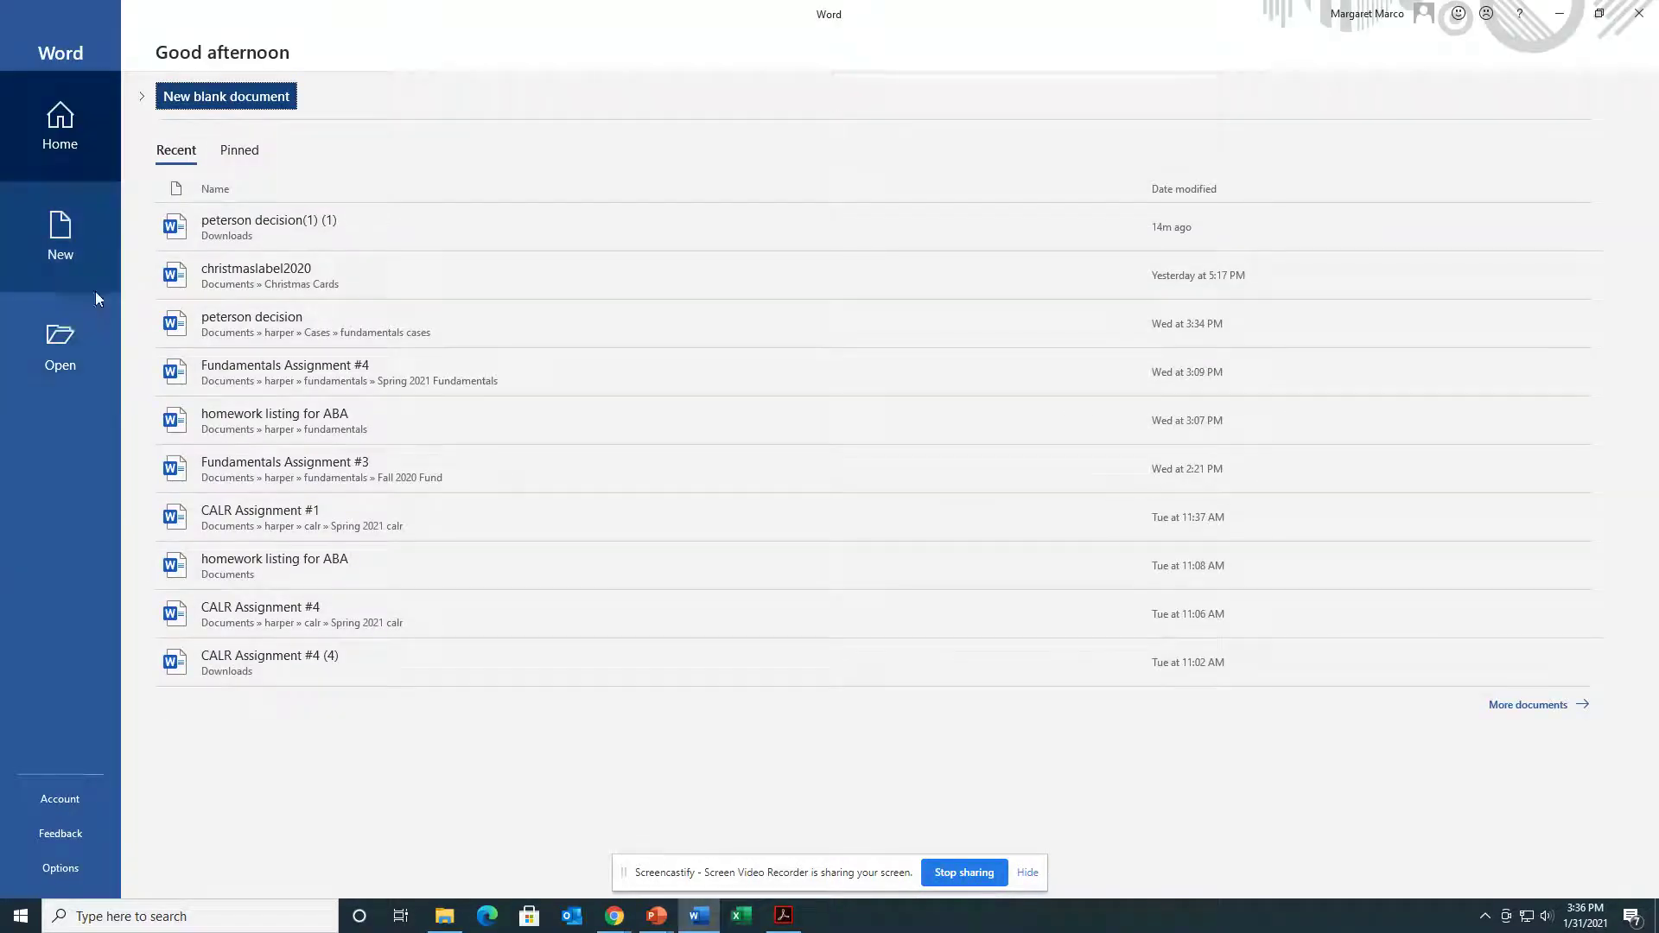
# Step: Create a blank document with the headings 'Case and citation:', 'Facts' and 'Procedure'
pyautogui.click(34, 238)
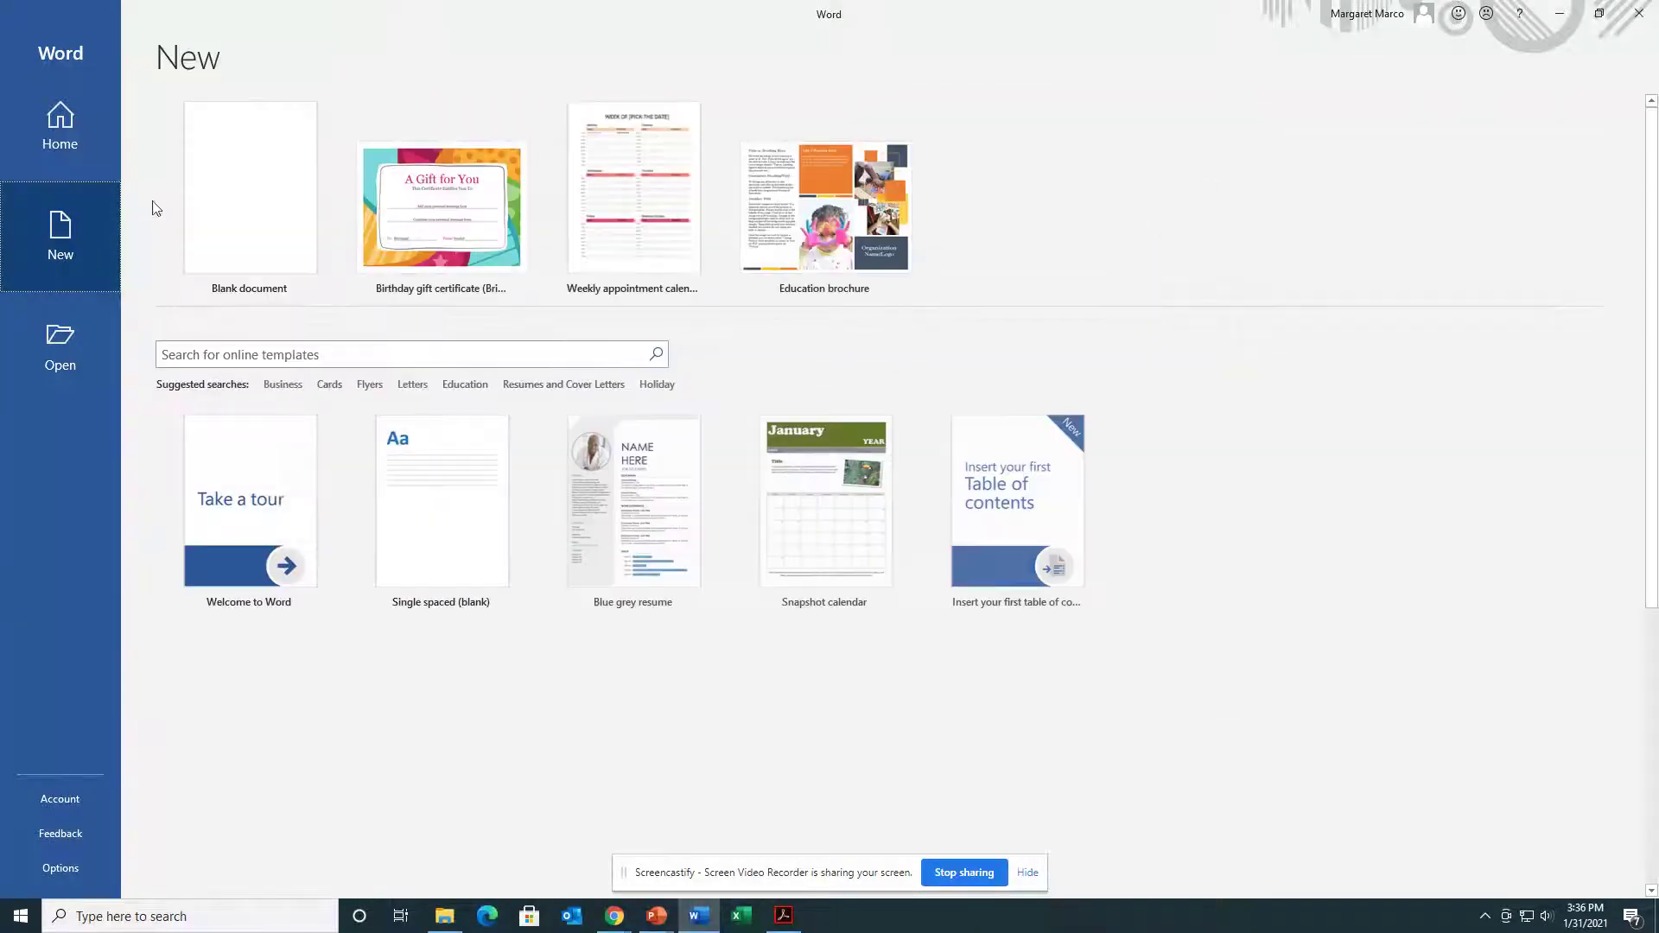
pyautogui.click(207, 197)
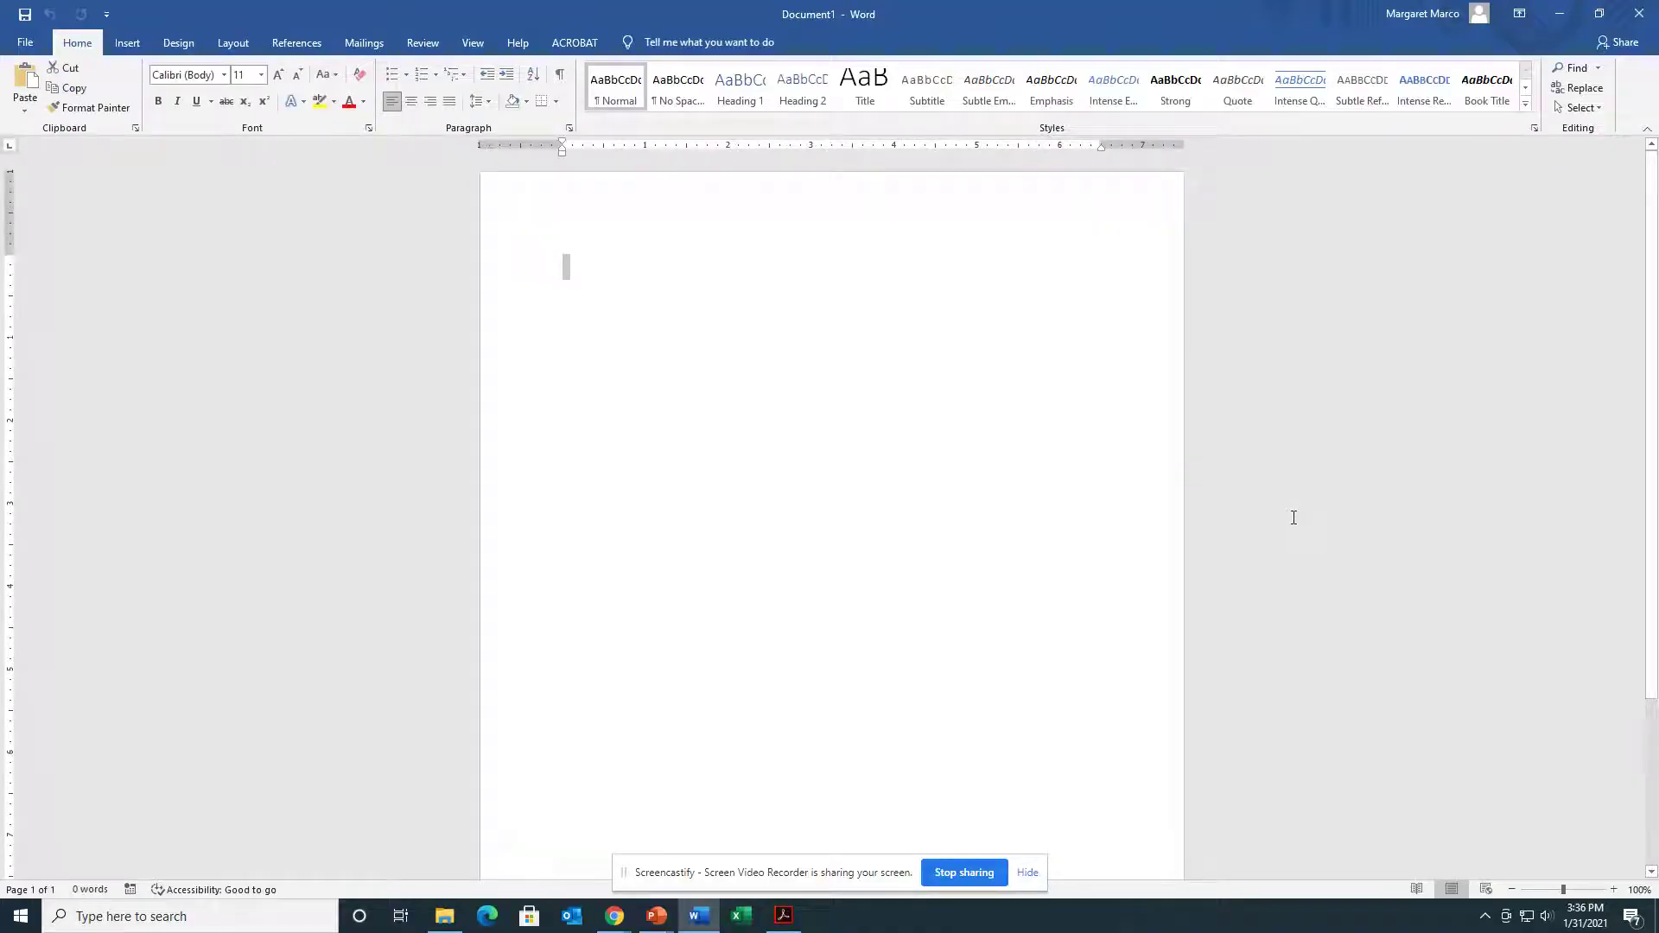
pyautogui.write('Case ')
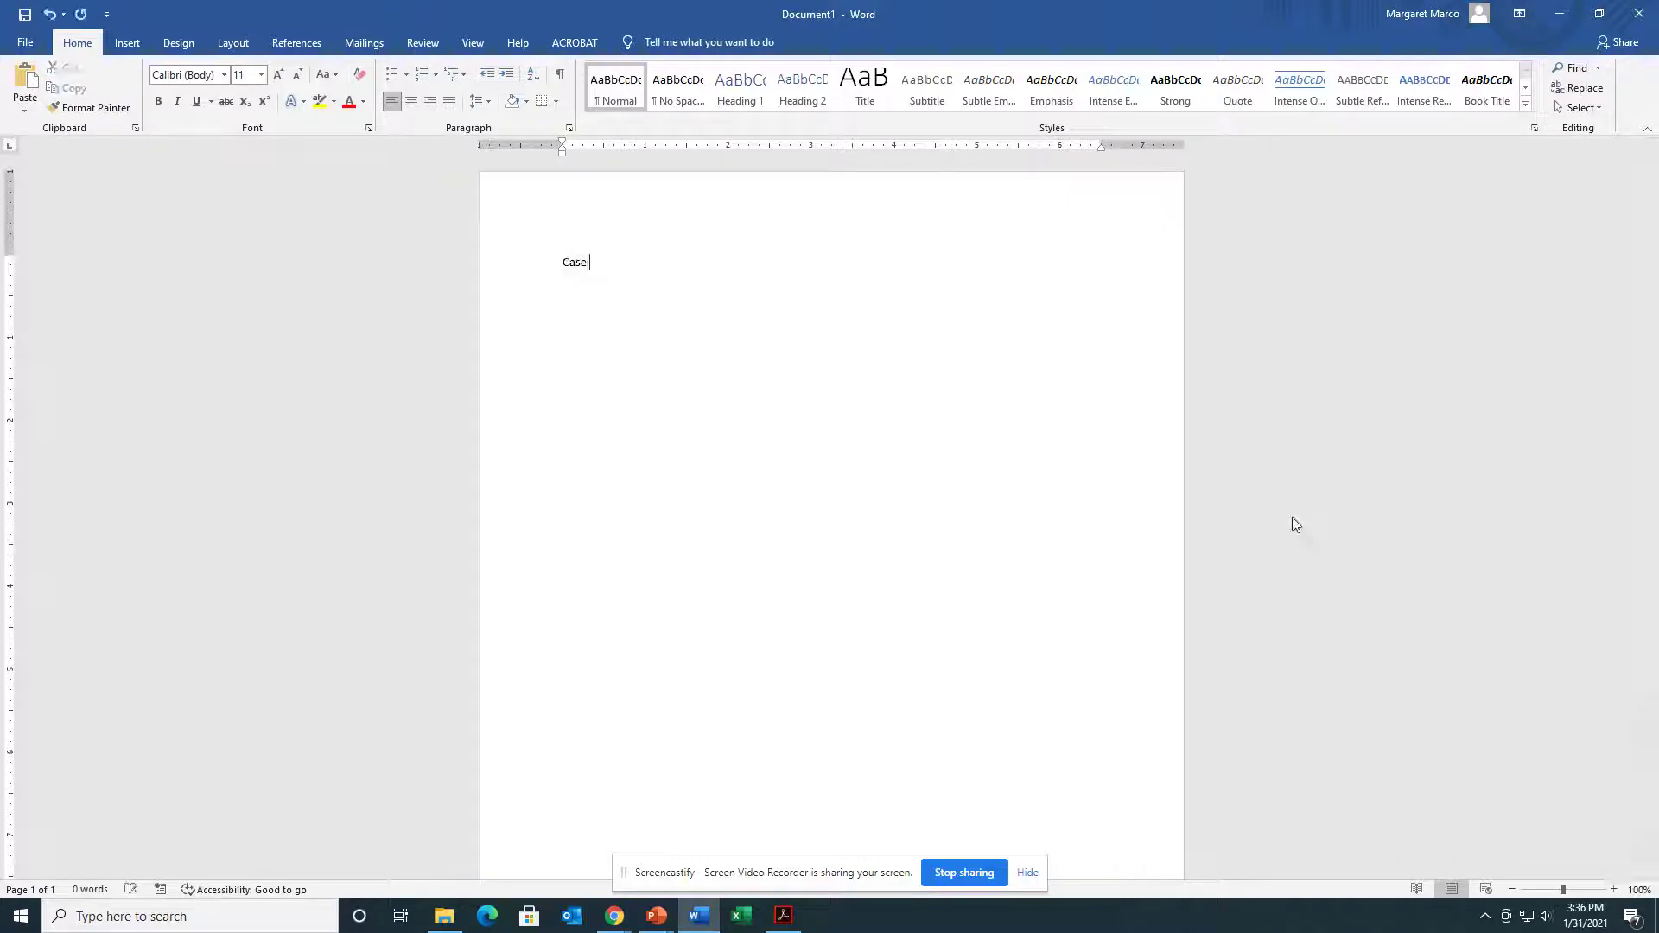
pyautogui.write('and citation:')
pyautogui.press('Return')
pyautogui.write('Fact')
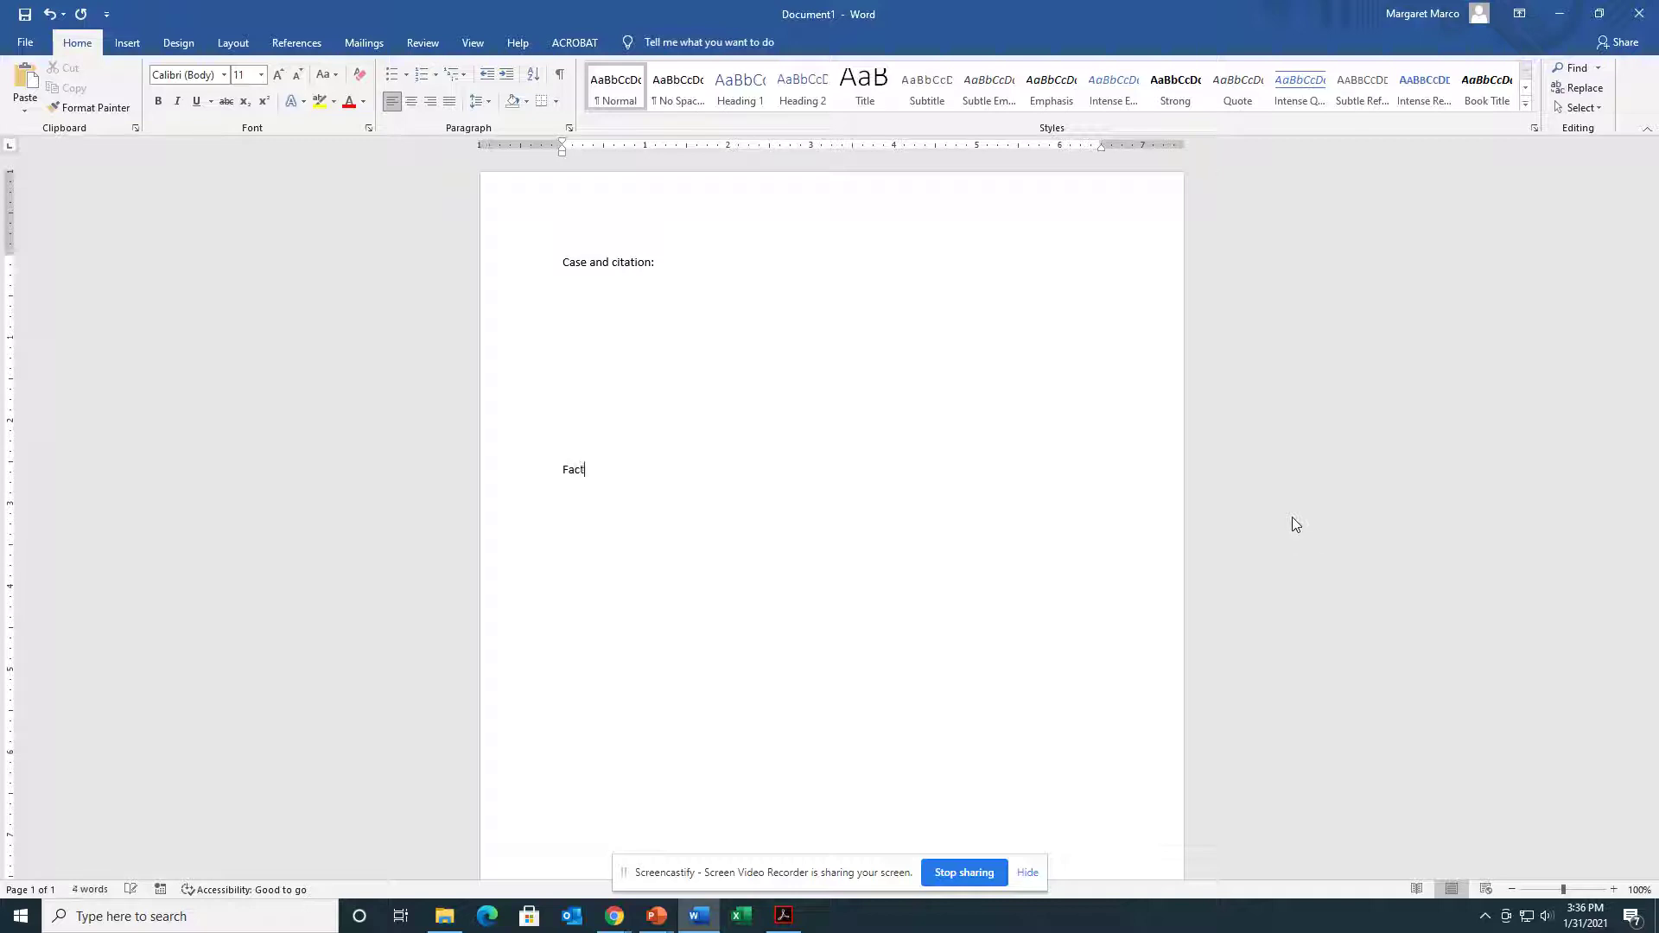
pyautogui.write('s')
pyautogui.press('Return')
pyautogui.write('Procedure')
pyautogui.press('Return')
# Step: Add 'Rules' and 'Analysis', then 'Conclusion' and 'Disposition' on a new page
pyautogui.press('Return')
pyautogui.press('Return')
pyautogui.press('Return')
pyautogui.write('Tu')
pyautogui.press('BackSpace')
pyautogui.press('BackSpace')
pyautogui.write('Rules')
pyautogui.press('Return')
pyautogui.press('Return')
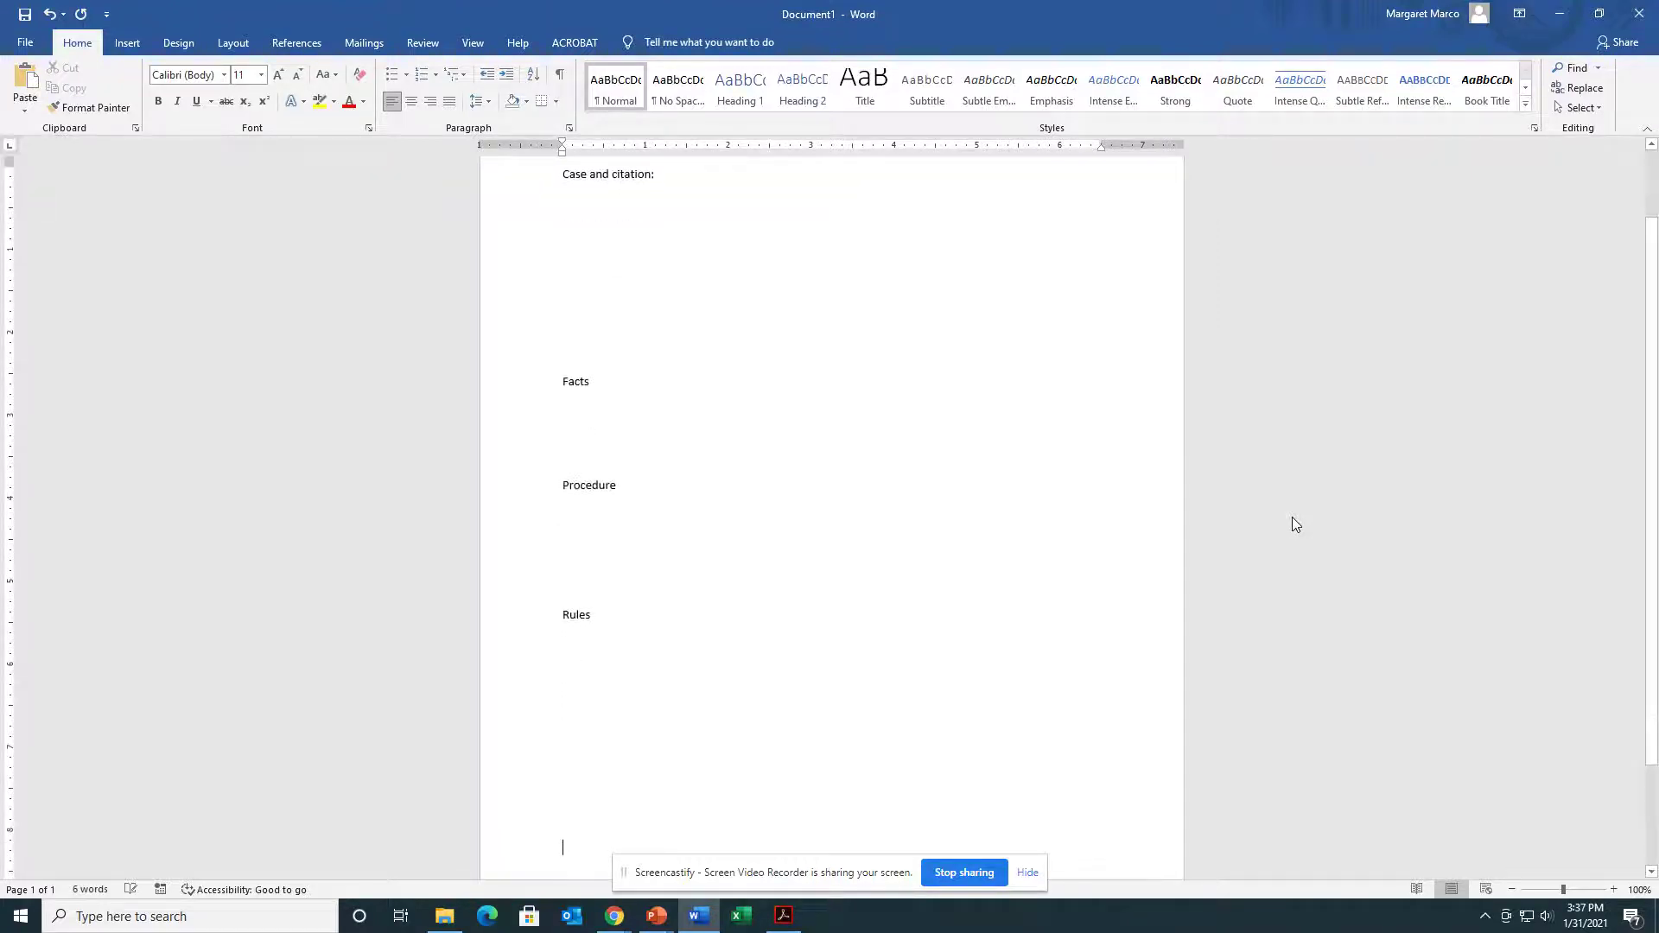
pyautogui.write('Analysis')
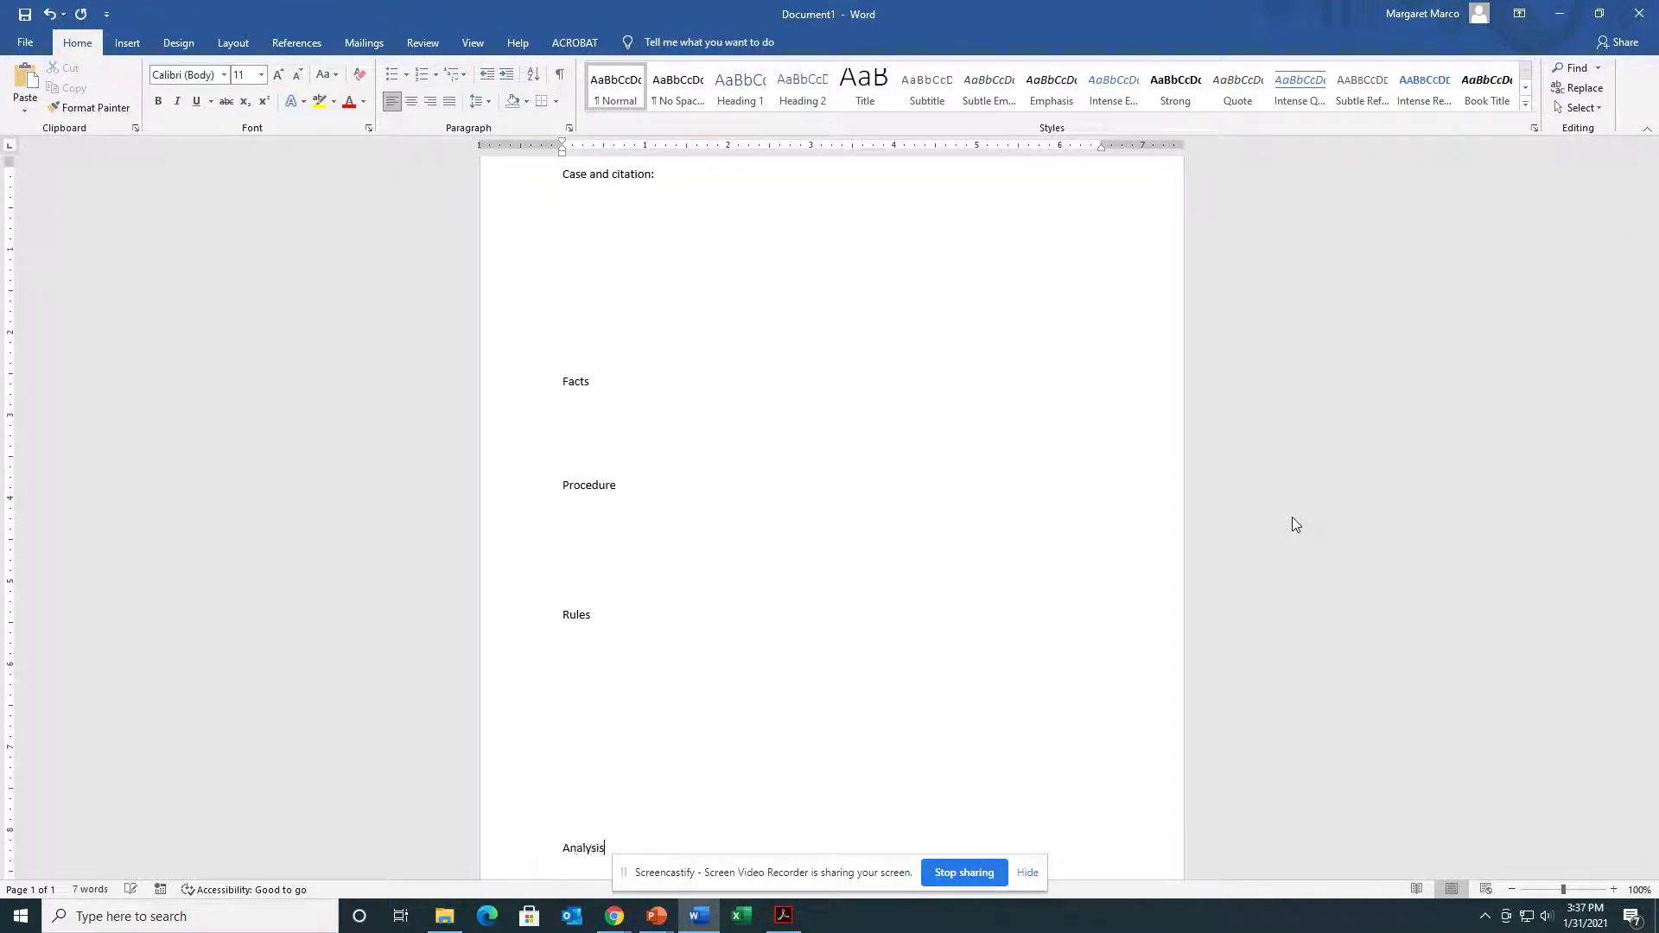
pyautogui.press('Return')
pyautogui.hotkey('ctrl', 'Return')
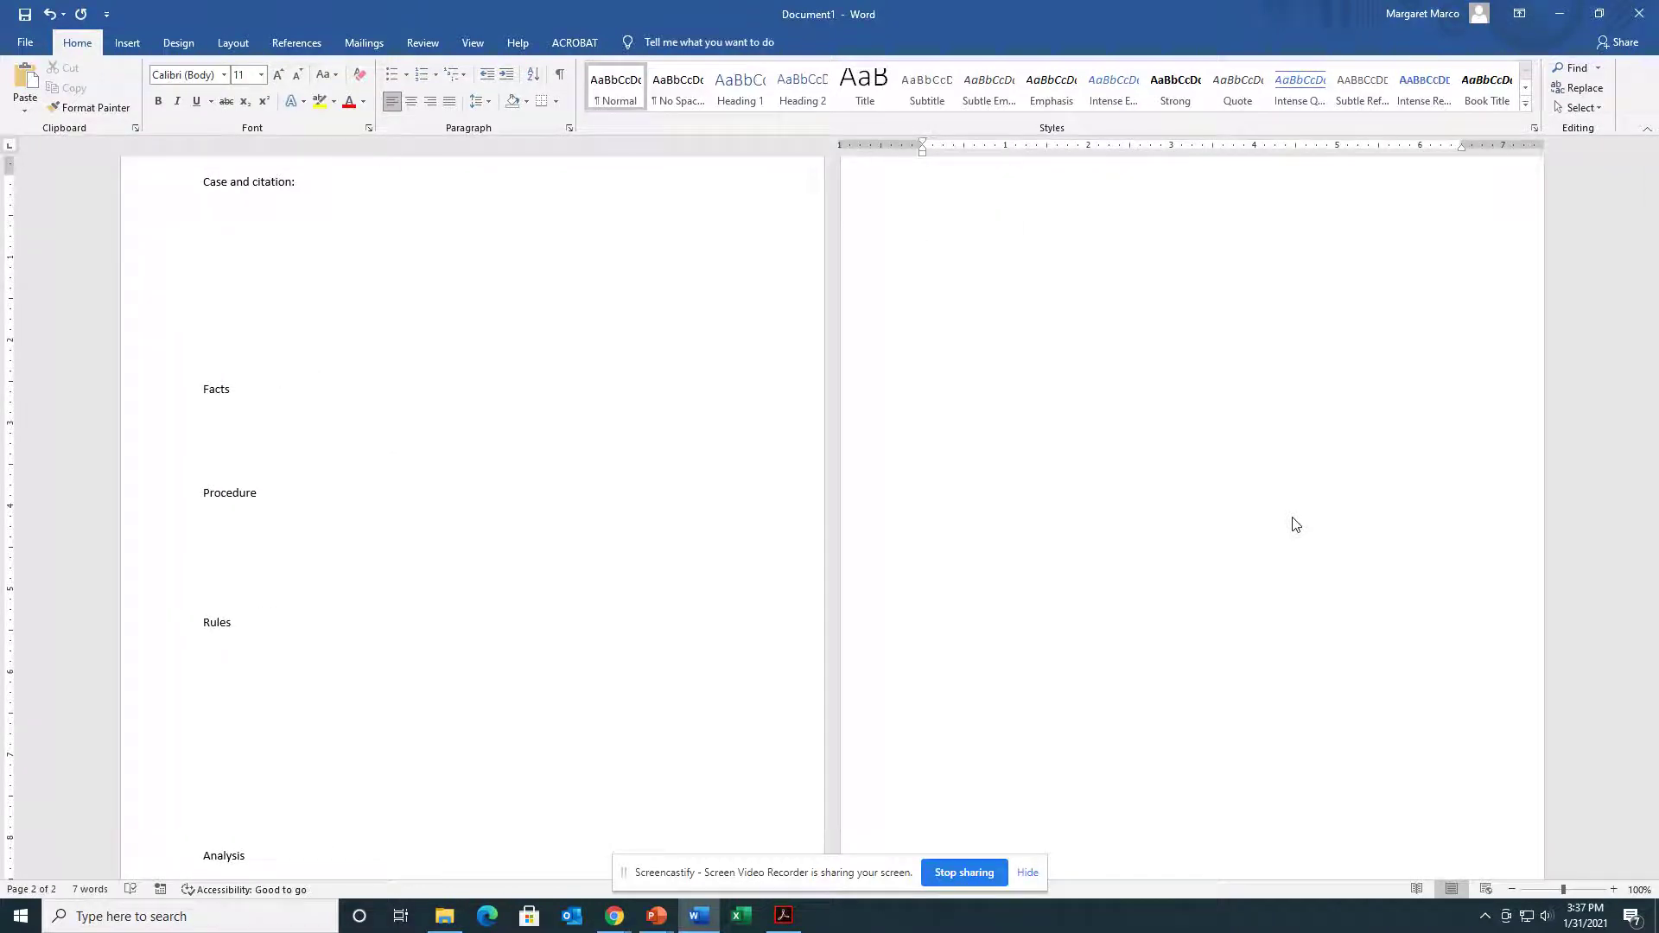
pyautogui.write('Conclusion')
pyautogui.press('Return')
pyautogui.press('Return')
pyautogui.write('Disposition')
# Step: Restore down Word and Acrobat so the brief and the PDF sit side by side
pyautogui.click(1599, 24)
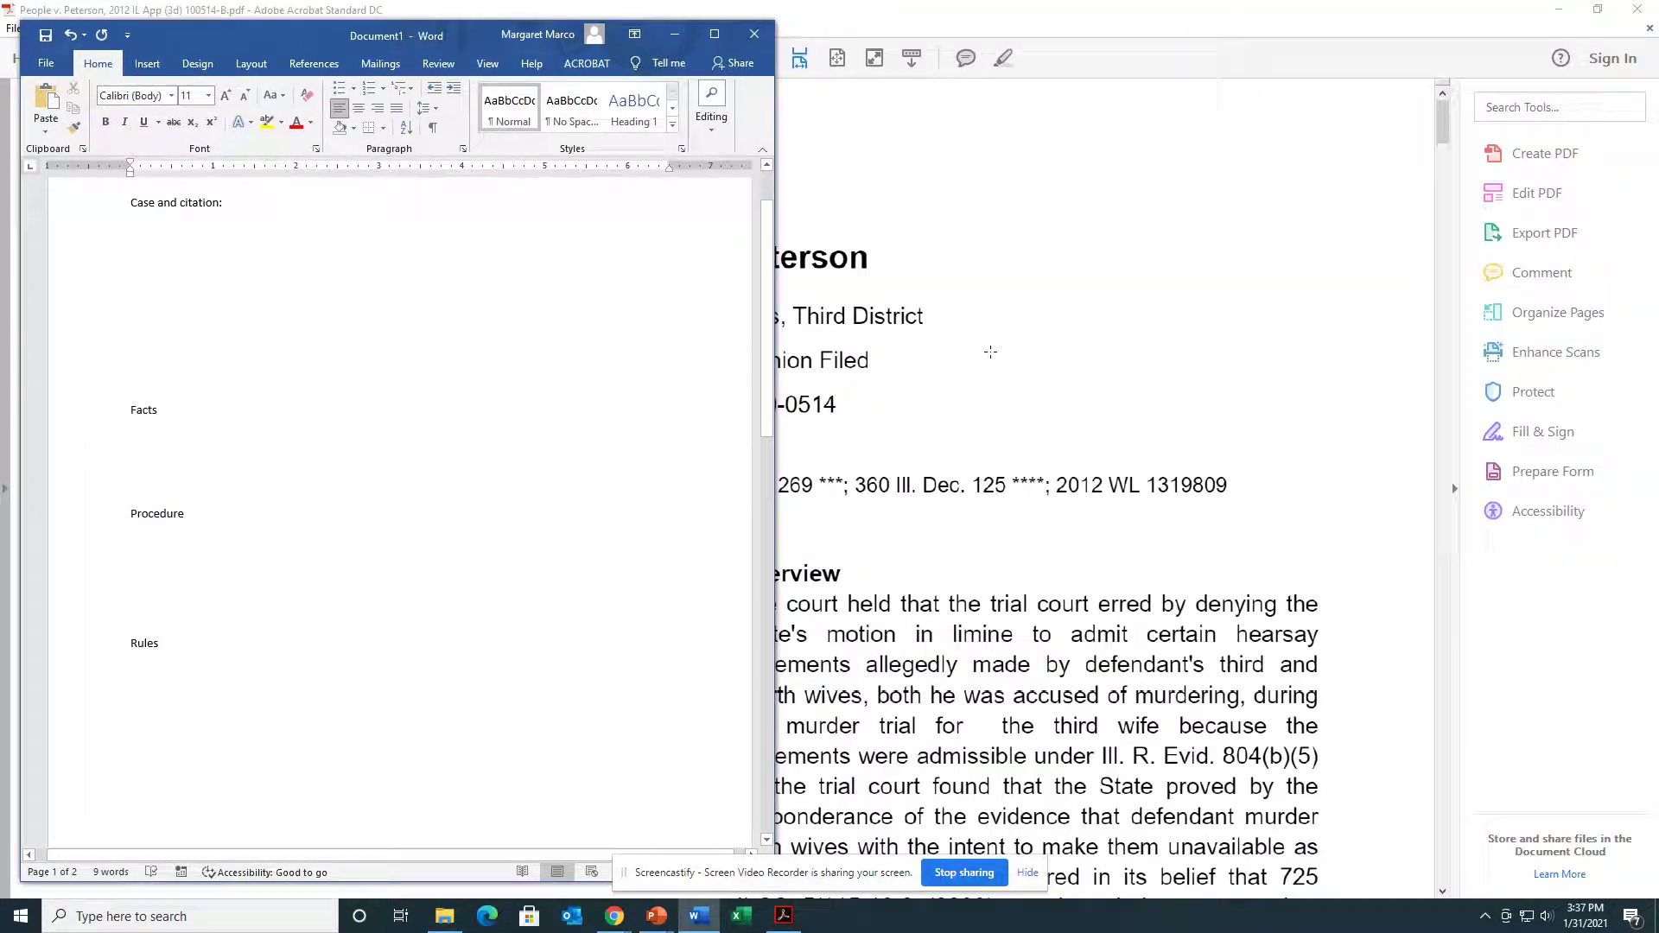
pyautogui.click(1597, 8)
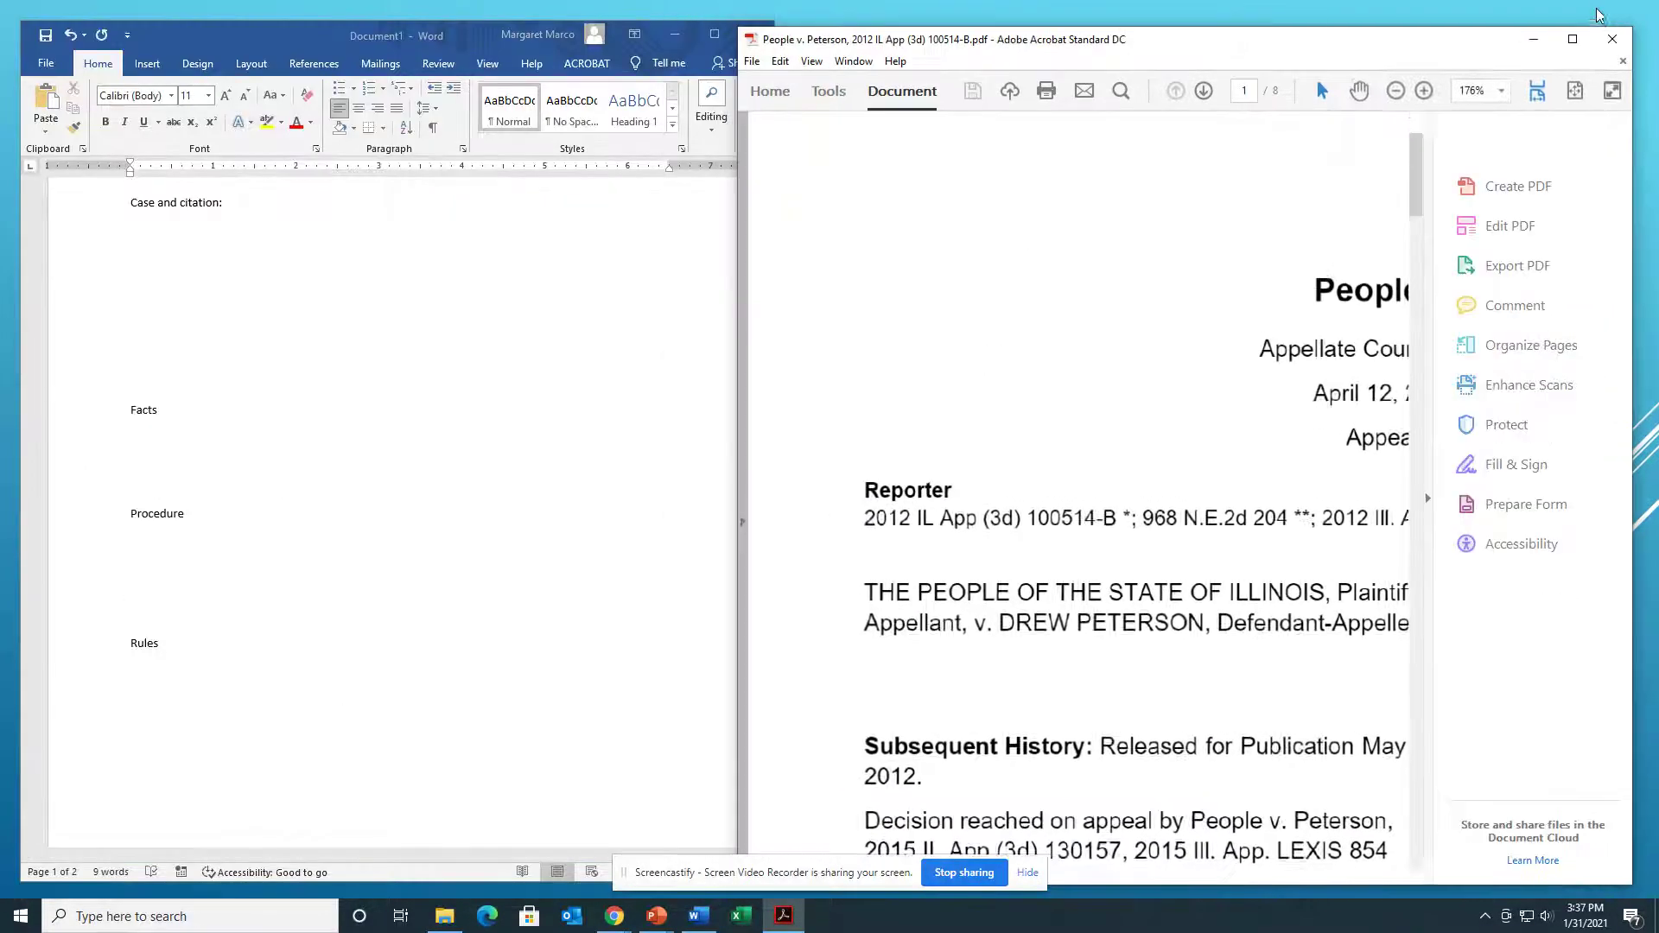
pyautogui.click(236, 203)
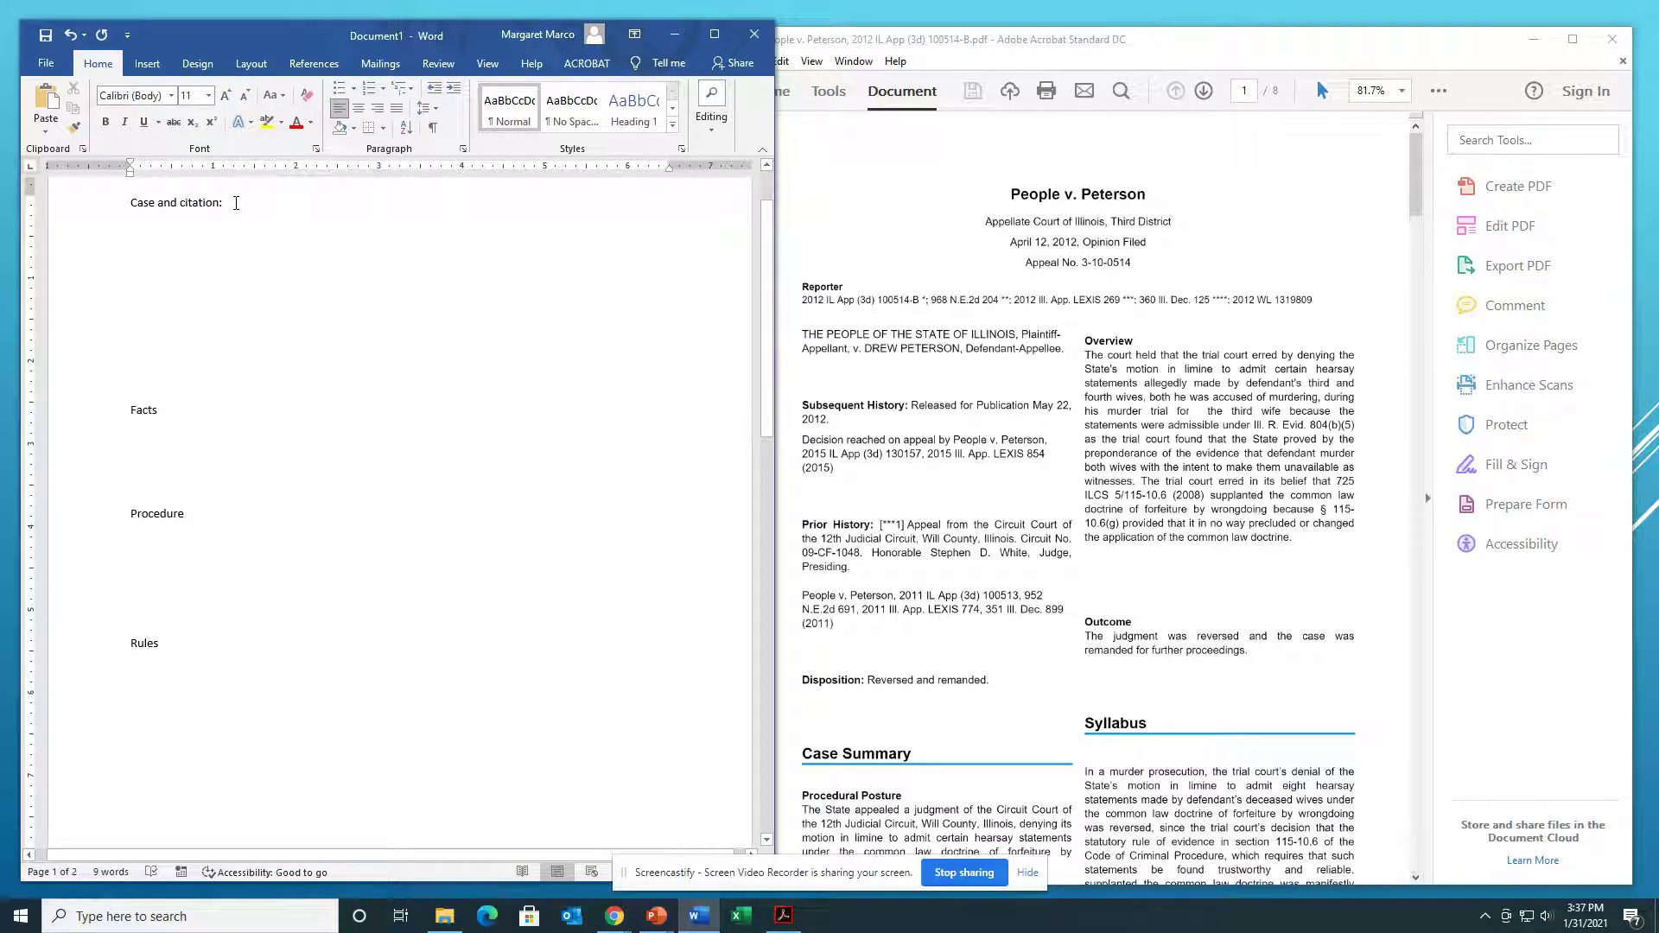
# Step: Type the citation 'People v. Peterson, 2012 IL App (3d) 100514-B.' with the case name underlined
pyautogui.write('Peo')
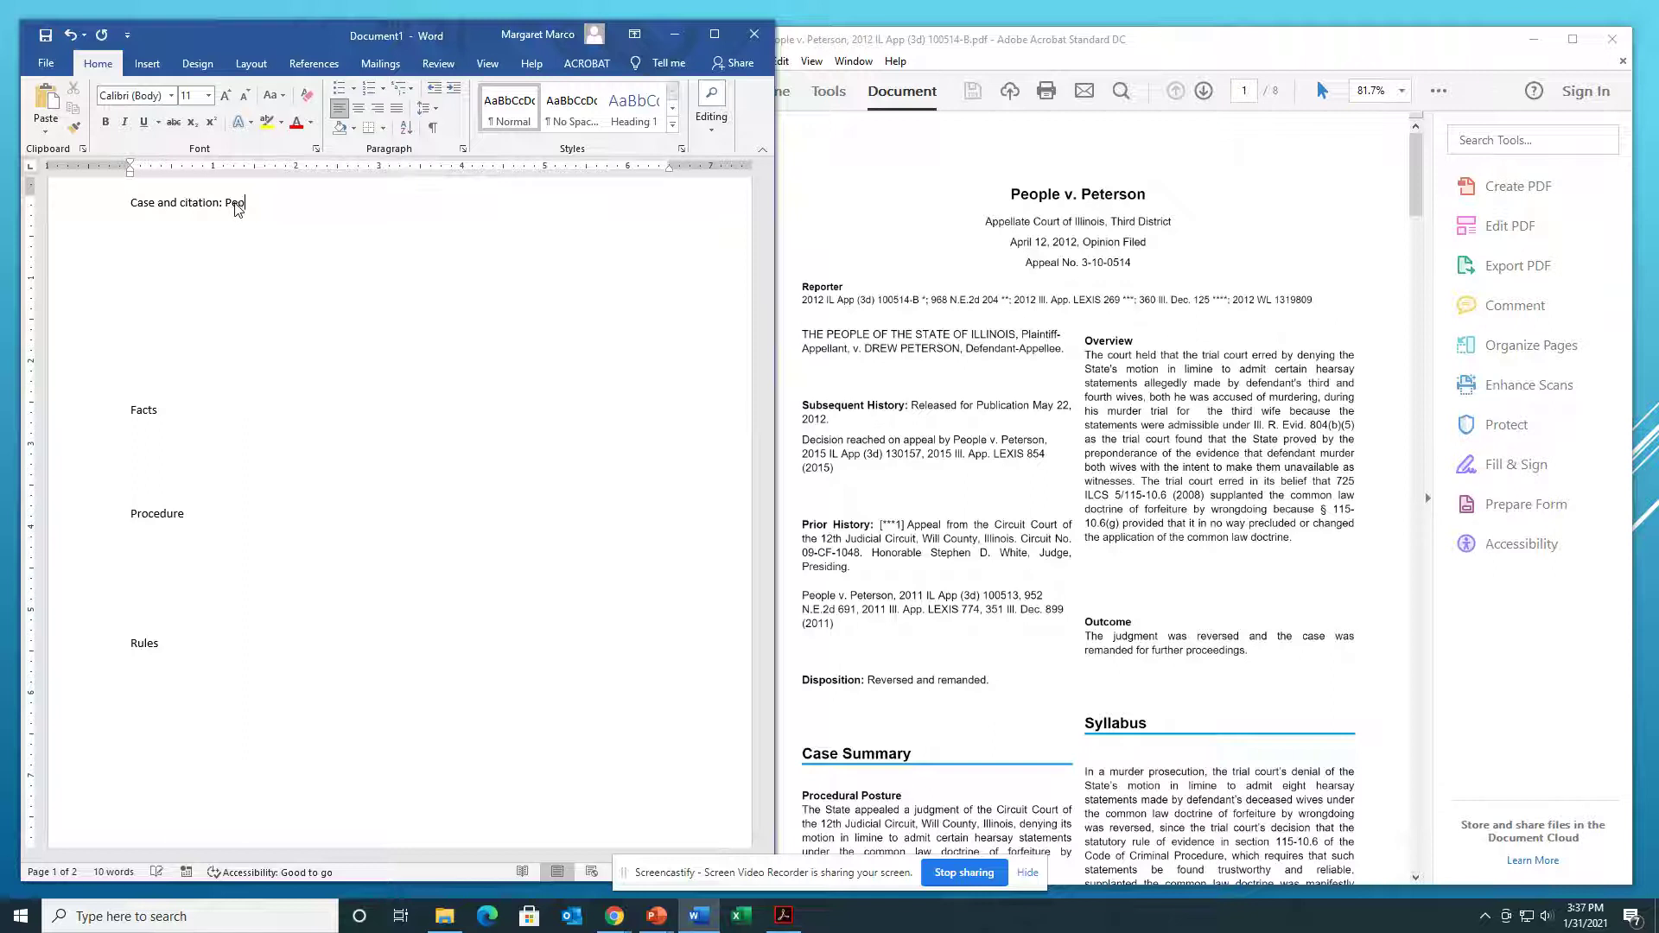
pyautogui.write('ple v. Peterson')
pyautogui.press('Left')
pyautogui.press('Left')
pyautogui.press('Left')
pyautogui.press('Left')
pyautogui.press('Left')
pyautogui.press('Left')
pyautogui.hotkey('shift', 'Right')
pyautogui.hotkey('shift', 'Right')
pyautogui.hotkey('shift', 'Right')
pyautogui.hotkey('shift', 'Right')
pyautogui.hotkey('shift', 'Right')
pyautogui.hotkey('shift', 'Right')
pyautogui.hotkey('shift', 'Right')
pyautogui.hotkey('shift', 'Right')
pyautogui.hotkey('shift', 'Right')
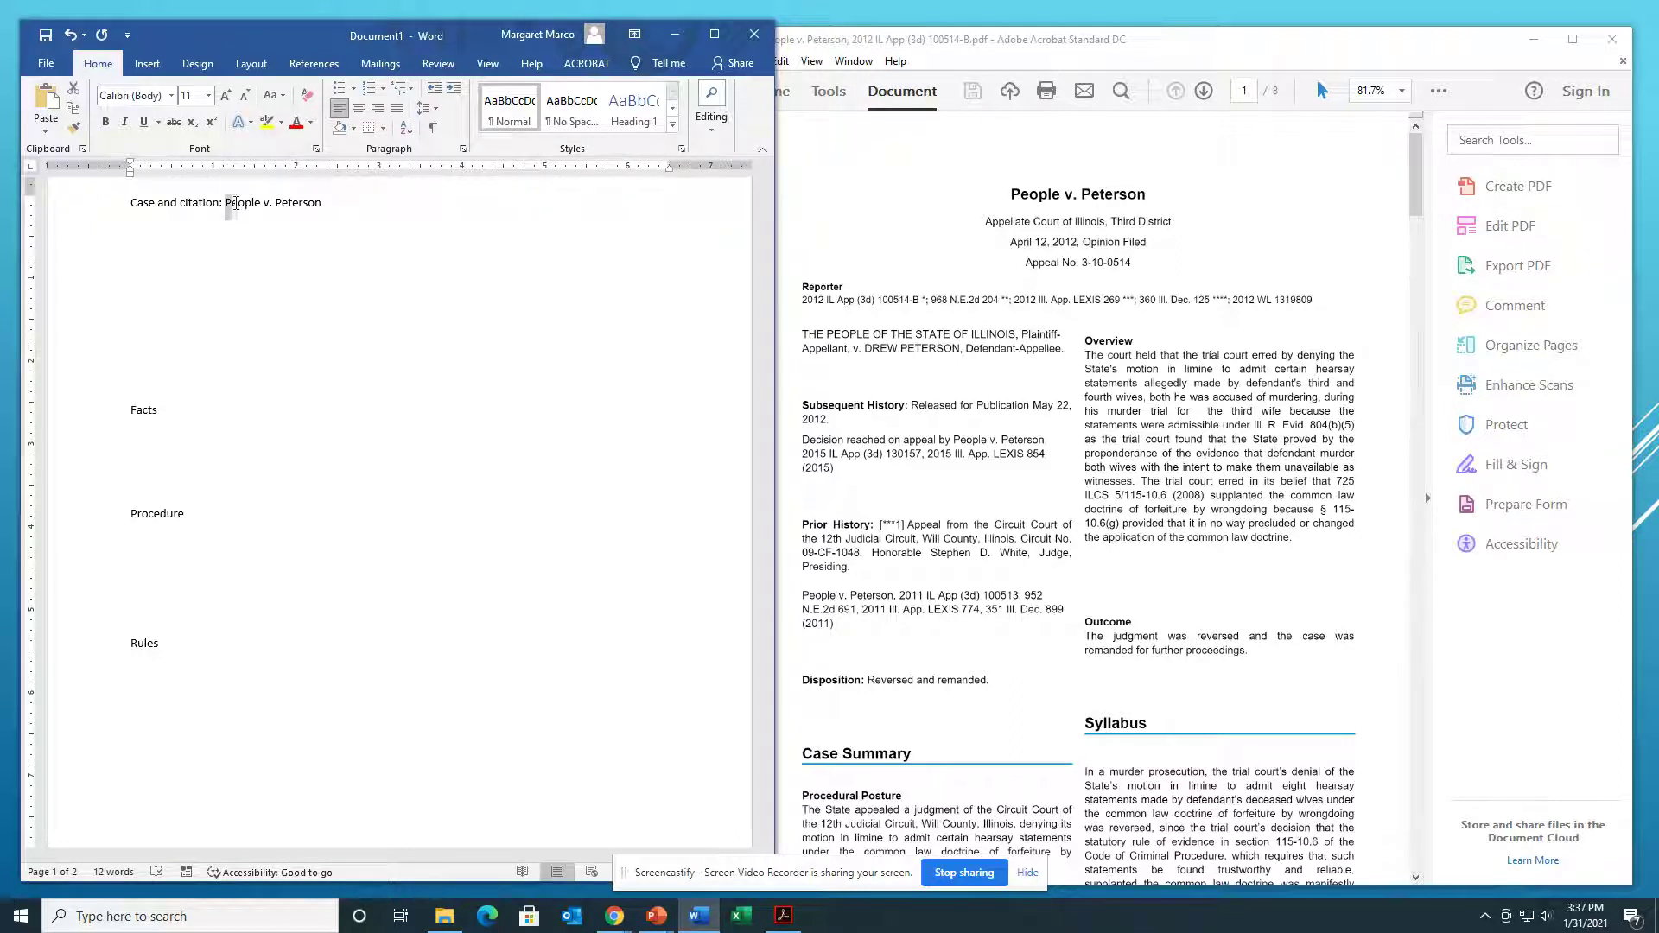
pyautogui.hotkey('shift', 'Right')
pyautogui.hotkey('shift', 'Right')
pyautogui.hotkey('shift', 'Right')
pyautogui.hotkey('shift', 'Right')
pyautogui.hotkey('shift', 'Right')
pyautogui.hotkey('shift', 'Right')
pyautogui.hotkey('shift', 'Right')
pyautogui.hotkey('shift', 'Right')
pyautogui.hotkey('shift', 'Right')
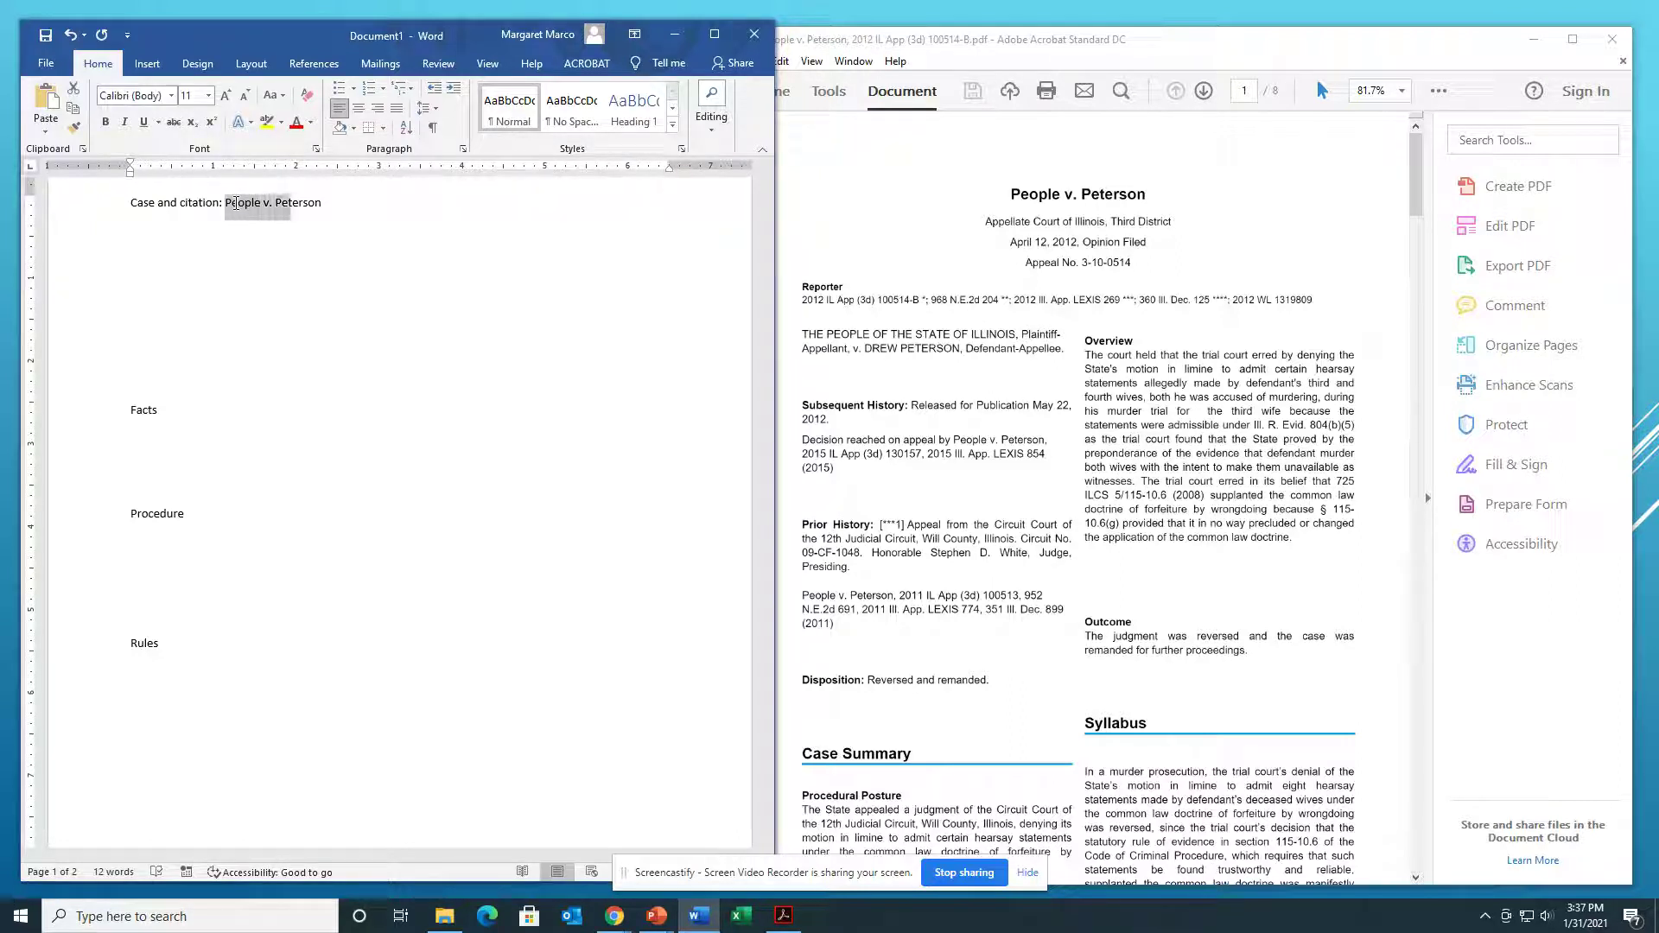
pyautogui.hotkey('ctrl', 'u')
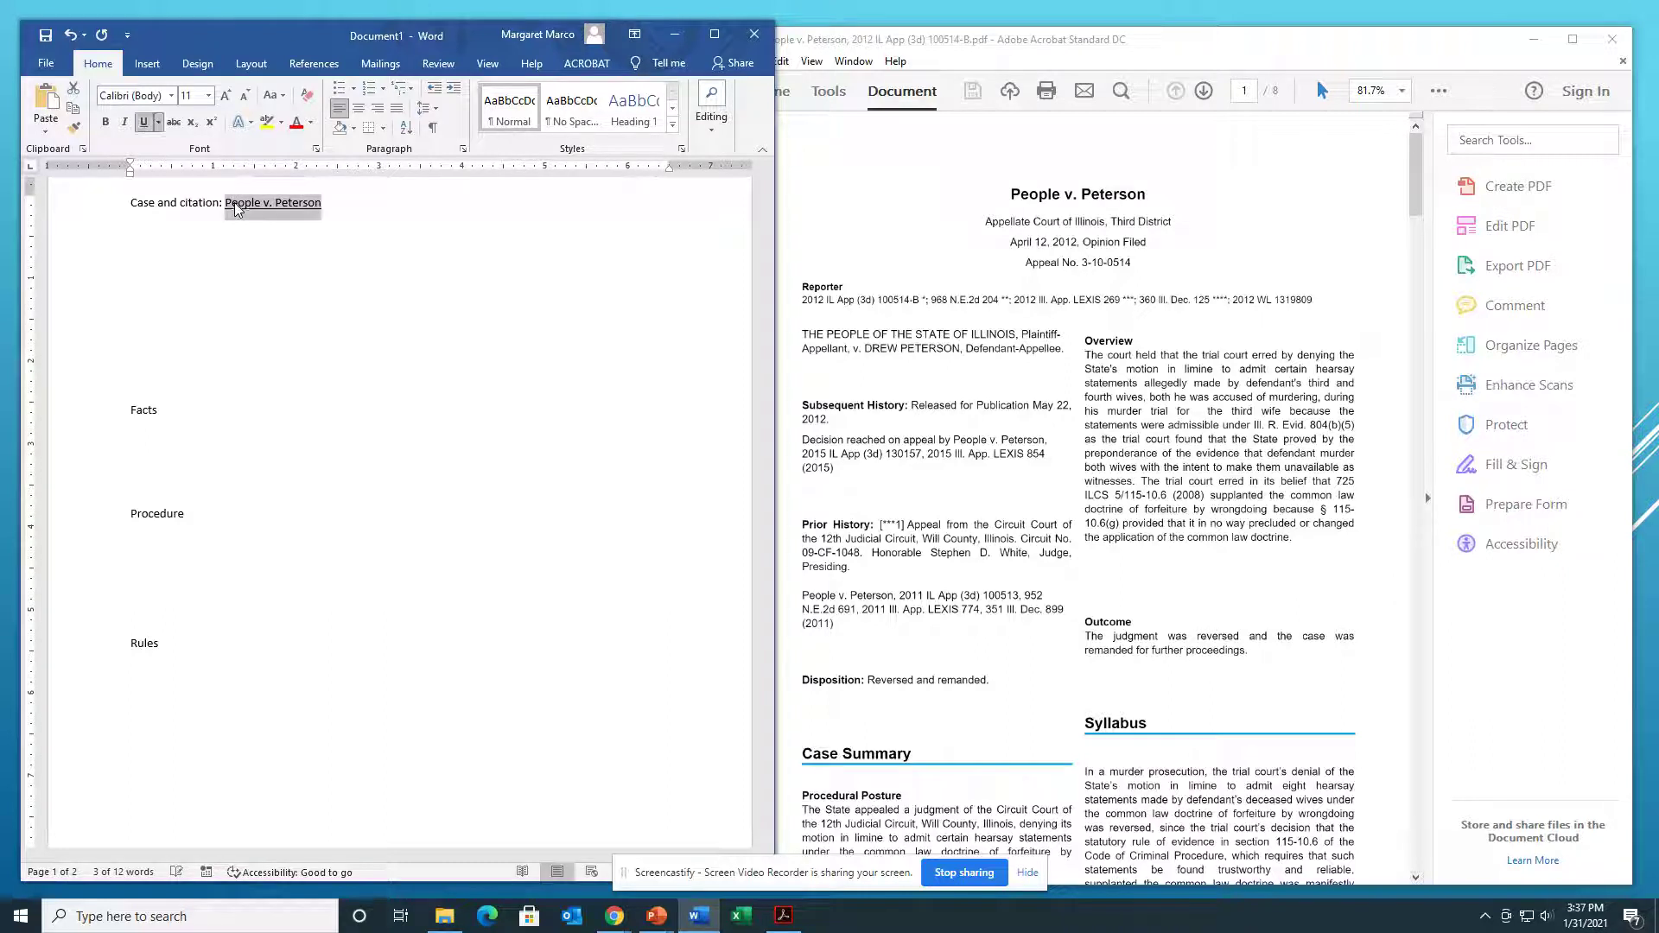
pyautogui.press('Right')
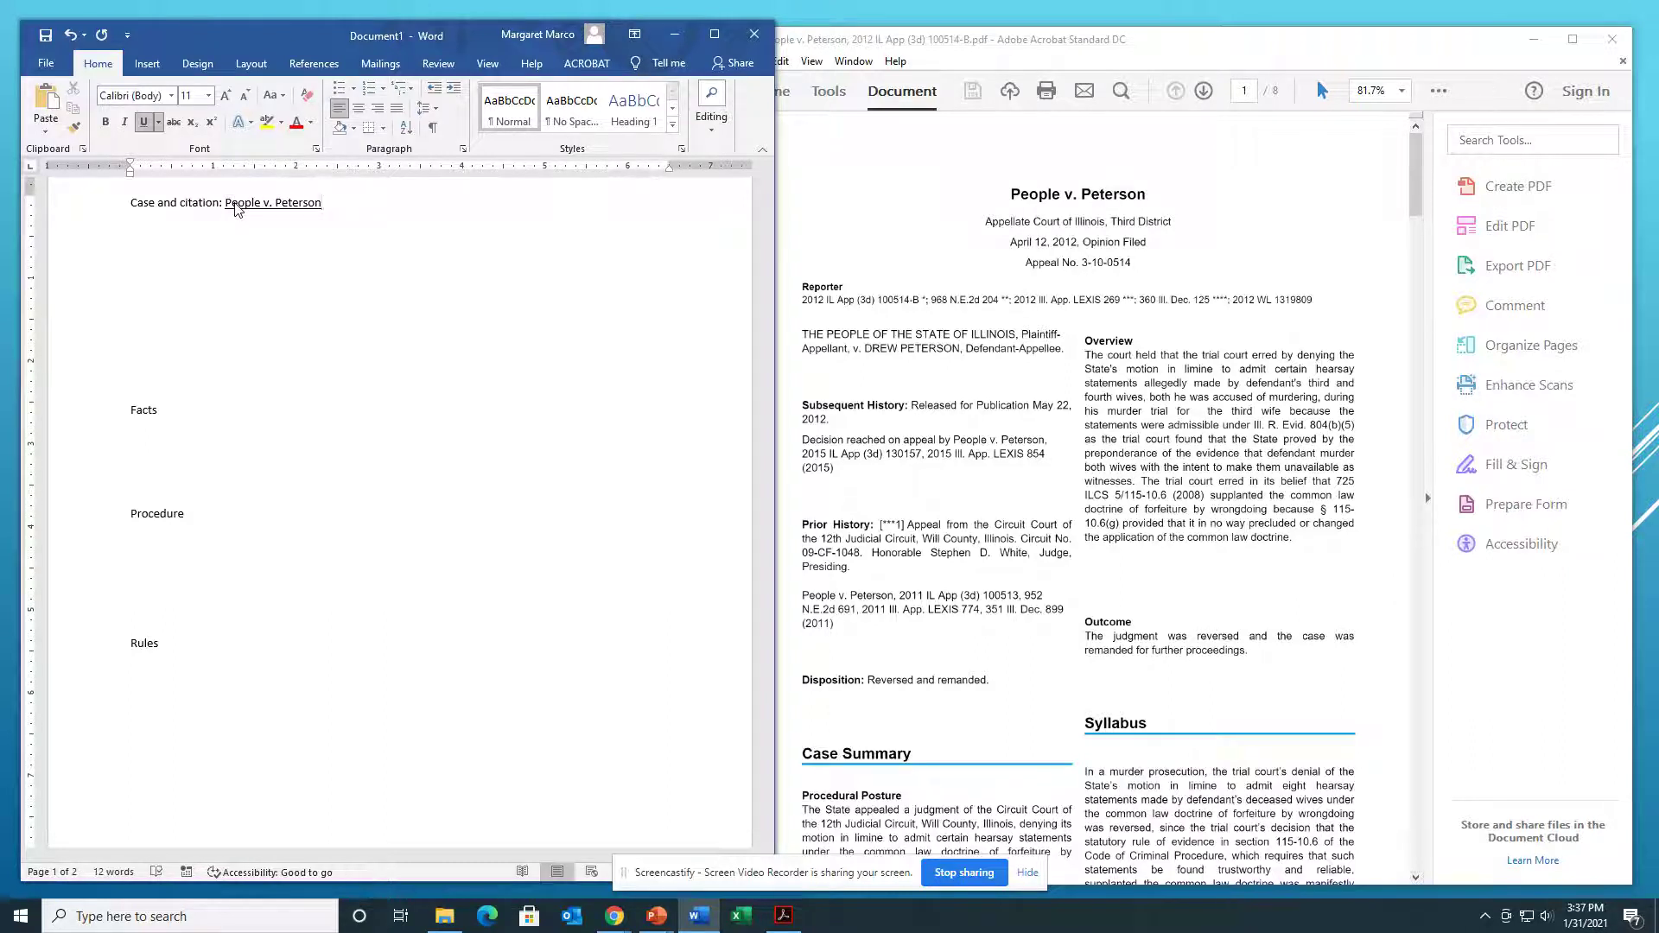
pyautogui.hotkey('ctrl', 'u')
pyautogui.write(',')
pyautogui.write('012')
pyautogui.write(' IL')
pyautogui.write(' App')
pyautogui.write('.')
pyautogui.press('BackSpace')
pyautogui.press('BackSpace')
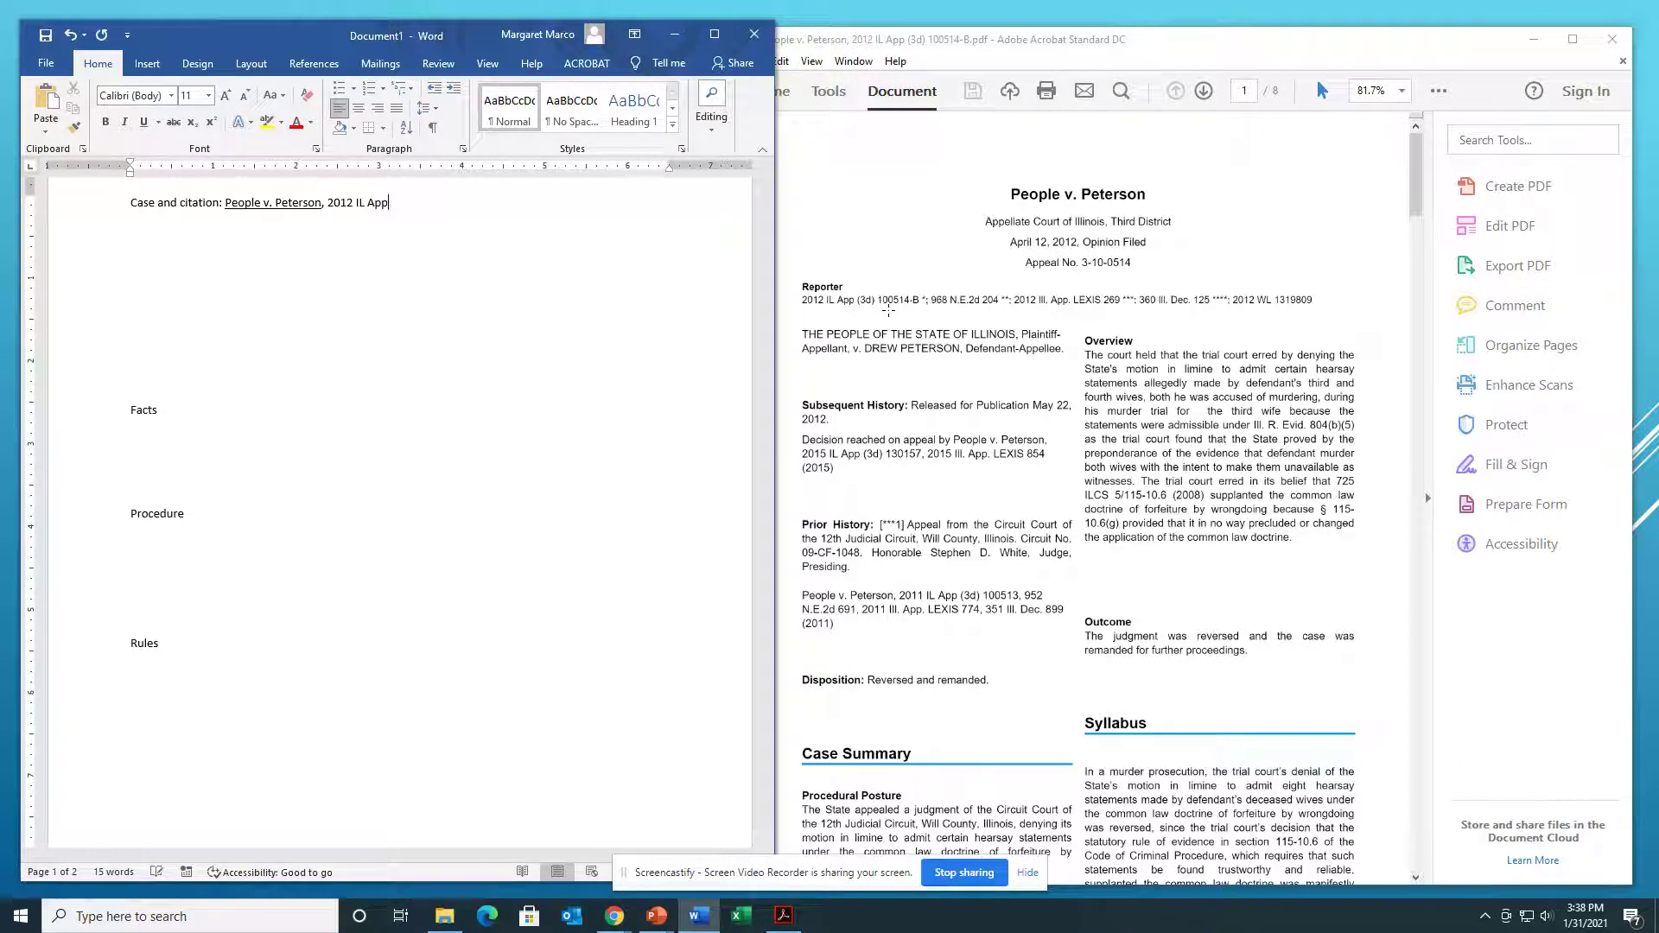
pyautogui.write('(3d')
pyautogui.press('BackSpace')
pyautogui.write(') 100514-B.')
# Step: Delete the 'Case and citation:' label and remove the blank line so Facts moves up
pyautogui.moveTo(224, 203); pyautogui.dragTo(37, 203)
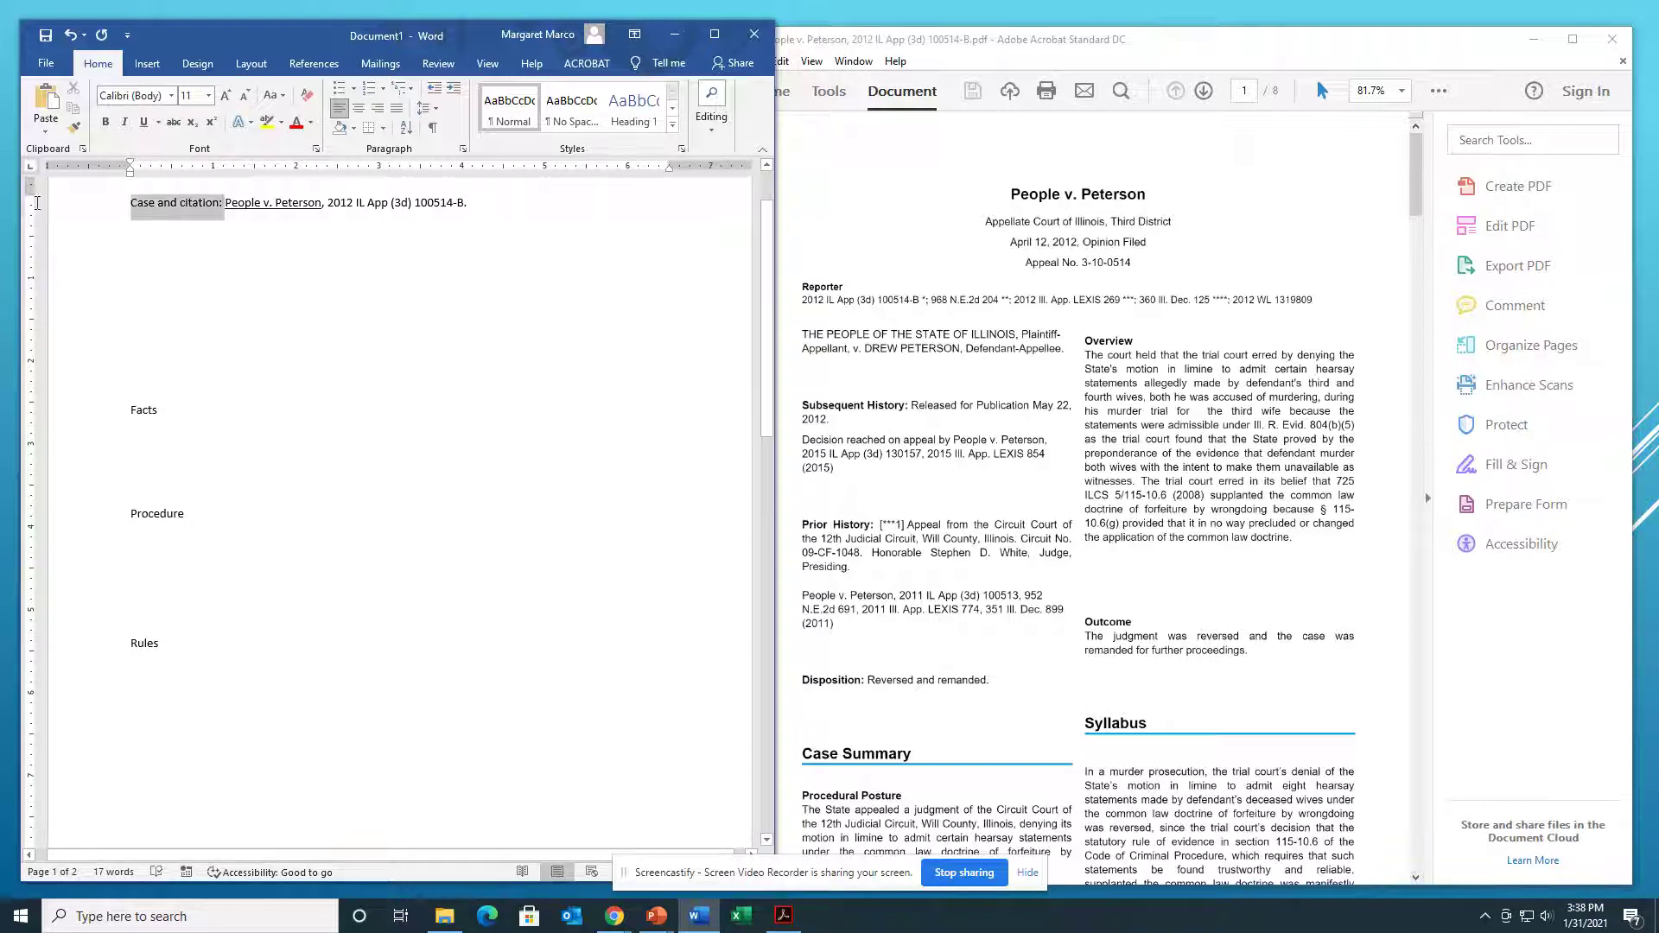
pyautogui.press('BackSpace')
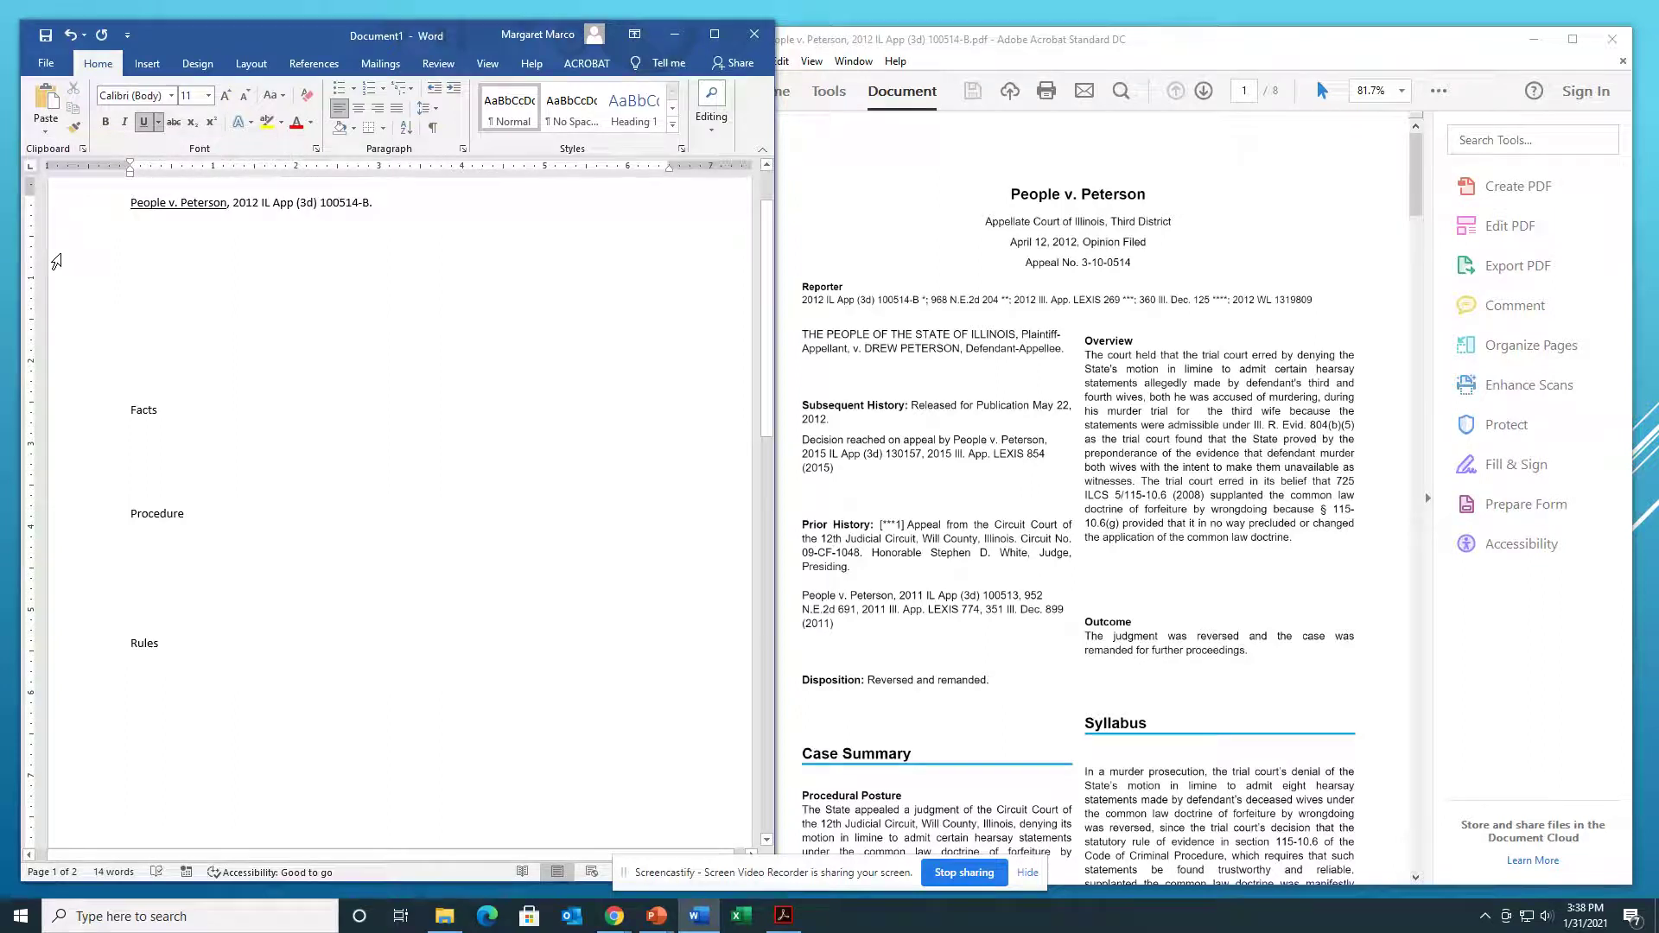
pyautogui.press('Down')
pyautogui.press('Delete')
pyautogui.press('Delete')
pyautogui.press('Delete')
pyautogui.press('Delete')
pyautogui.press('Delete')
pyautogui.press('Delete')
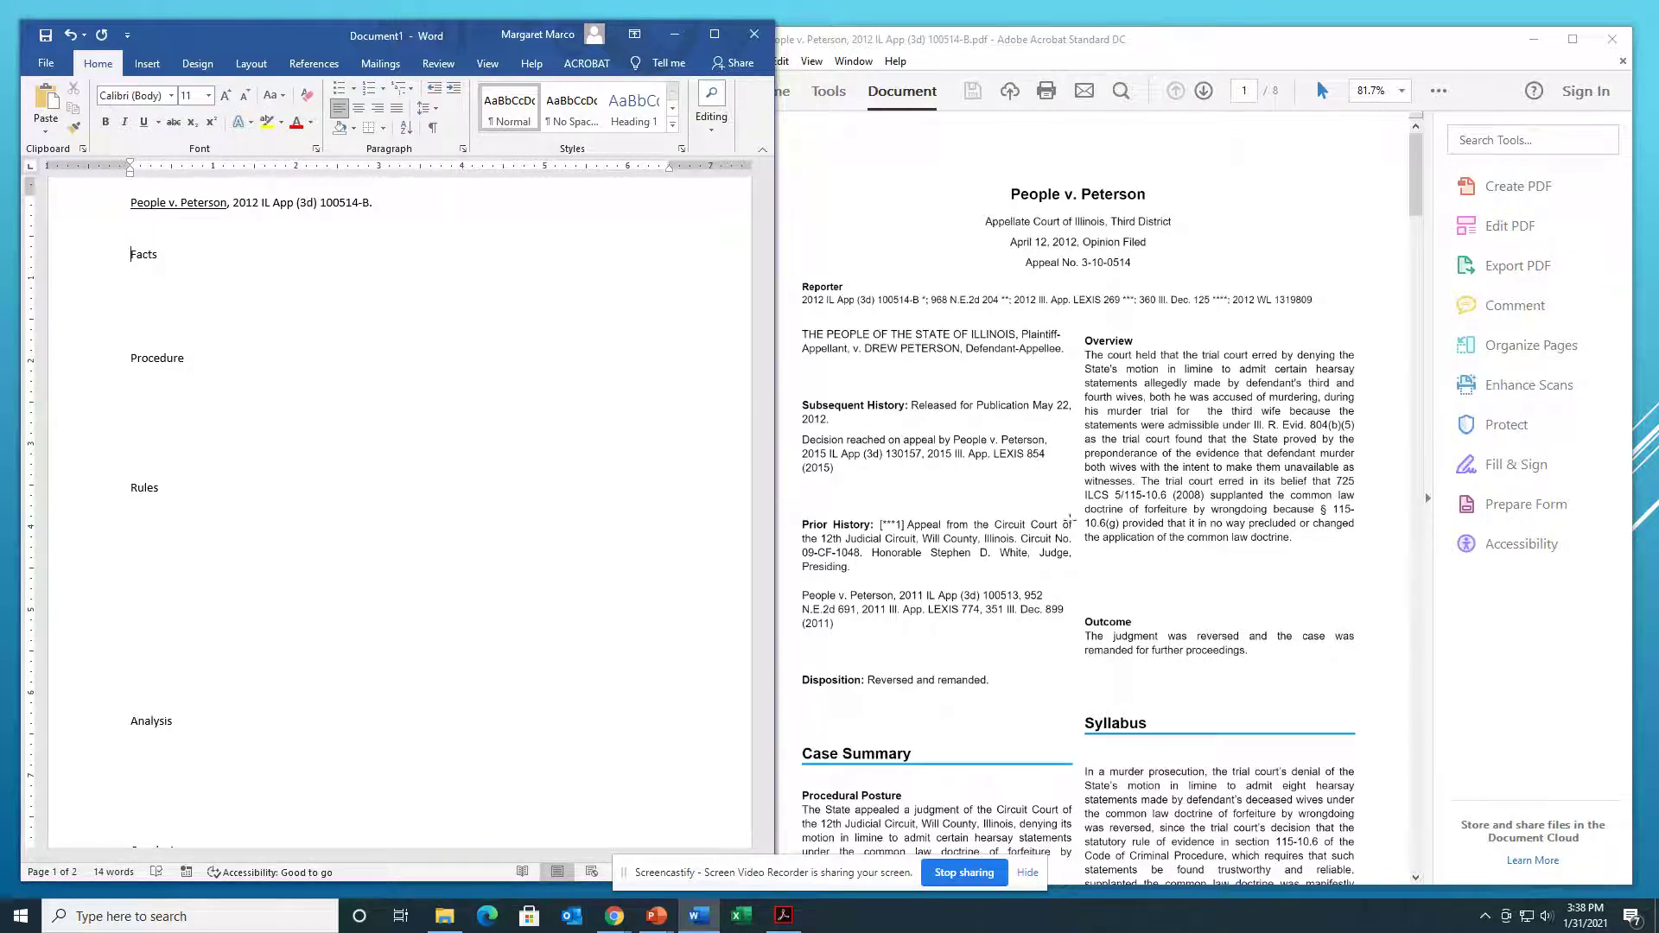
# Step: Scroll the PDF to the Opinion heading atop page 3, then move to the line under Facts
pyautogui.scroll(-5, 1200, 560)
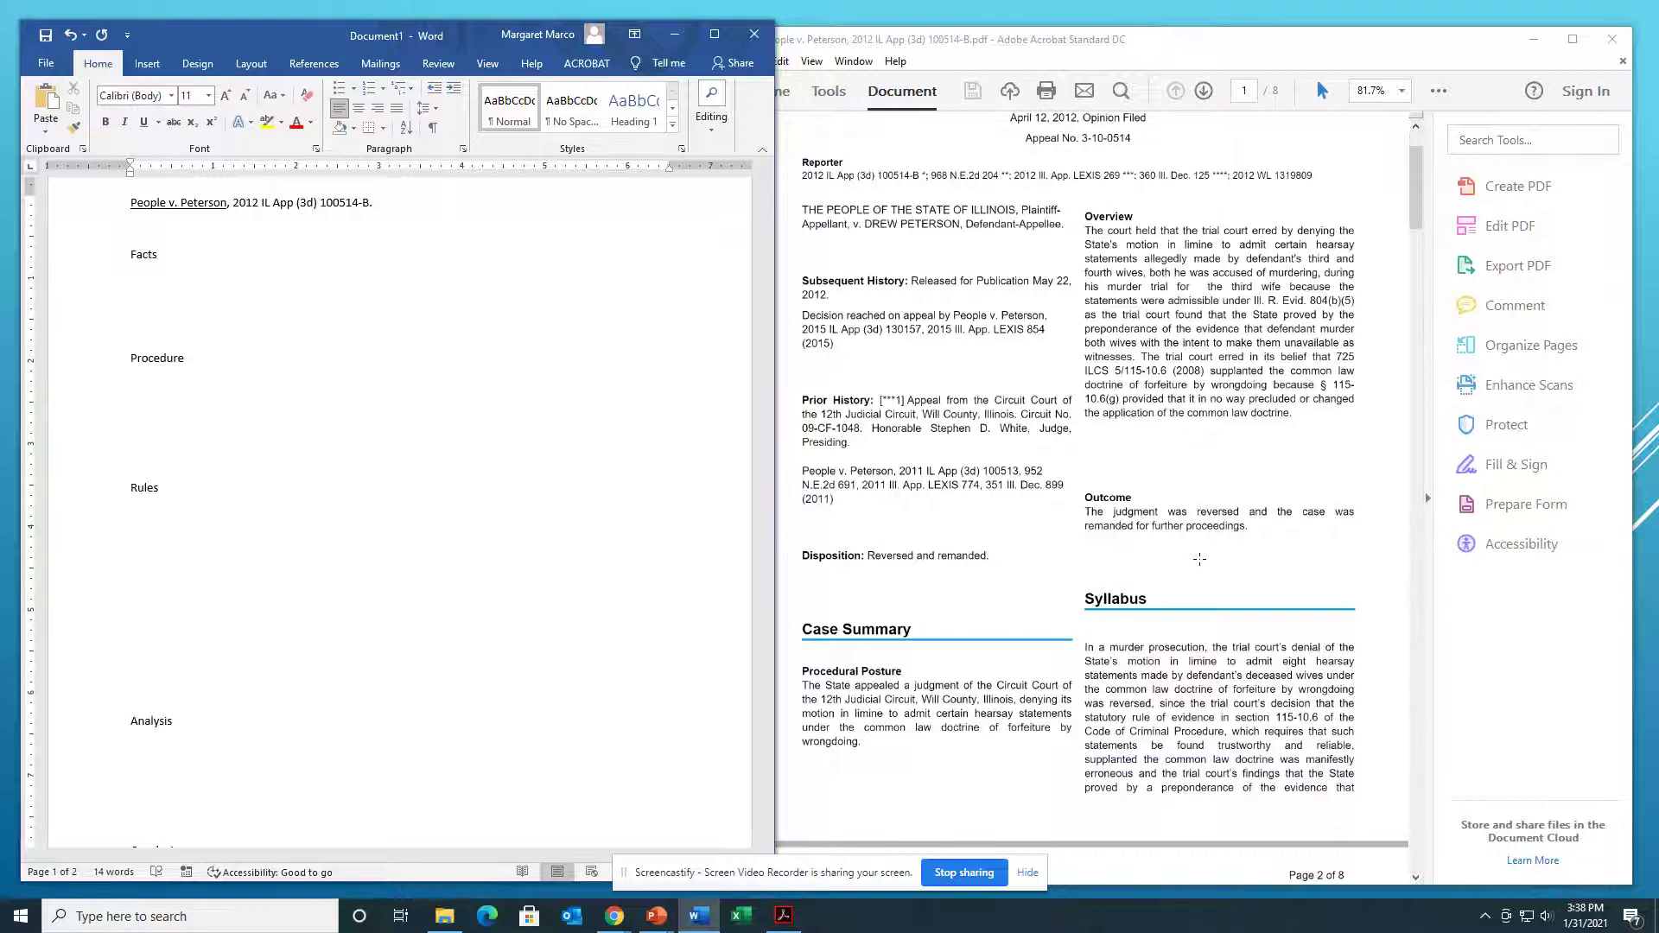
pyautogui.scroll(-10, 1201, 559)
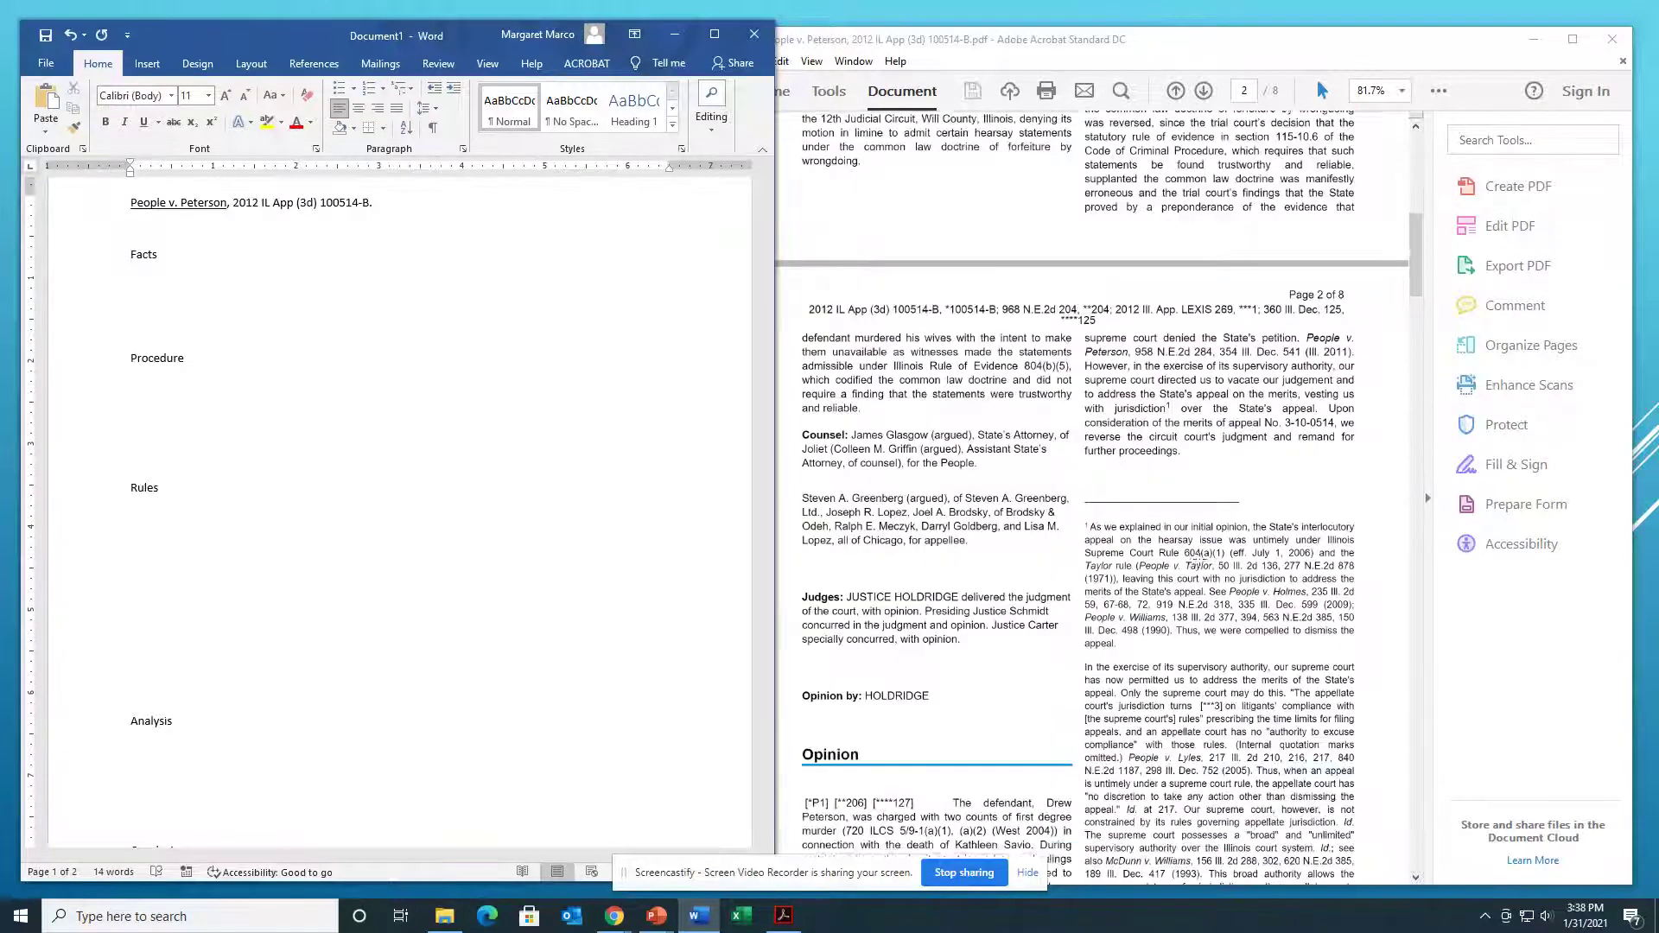
pyautogui.scroll(-3, 1199, 560)
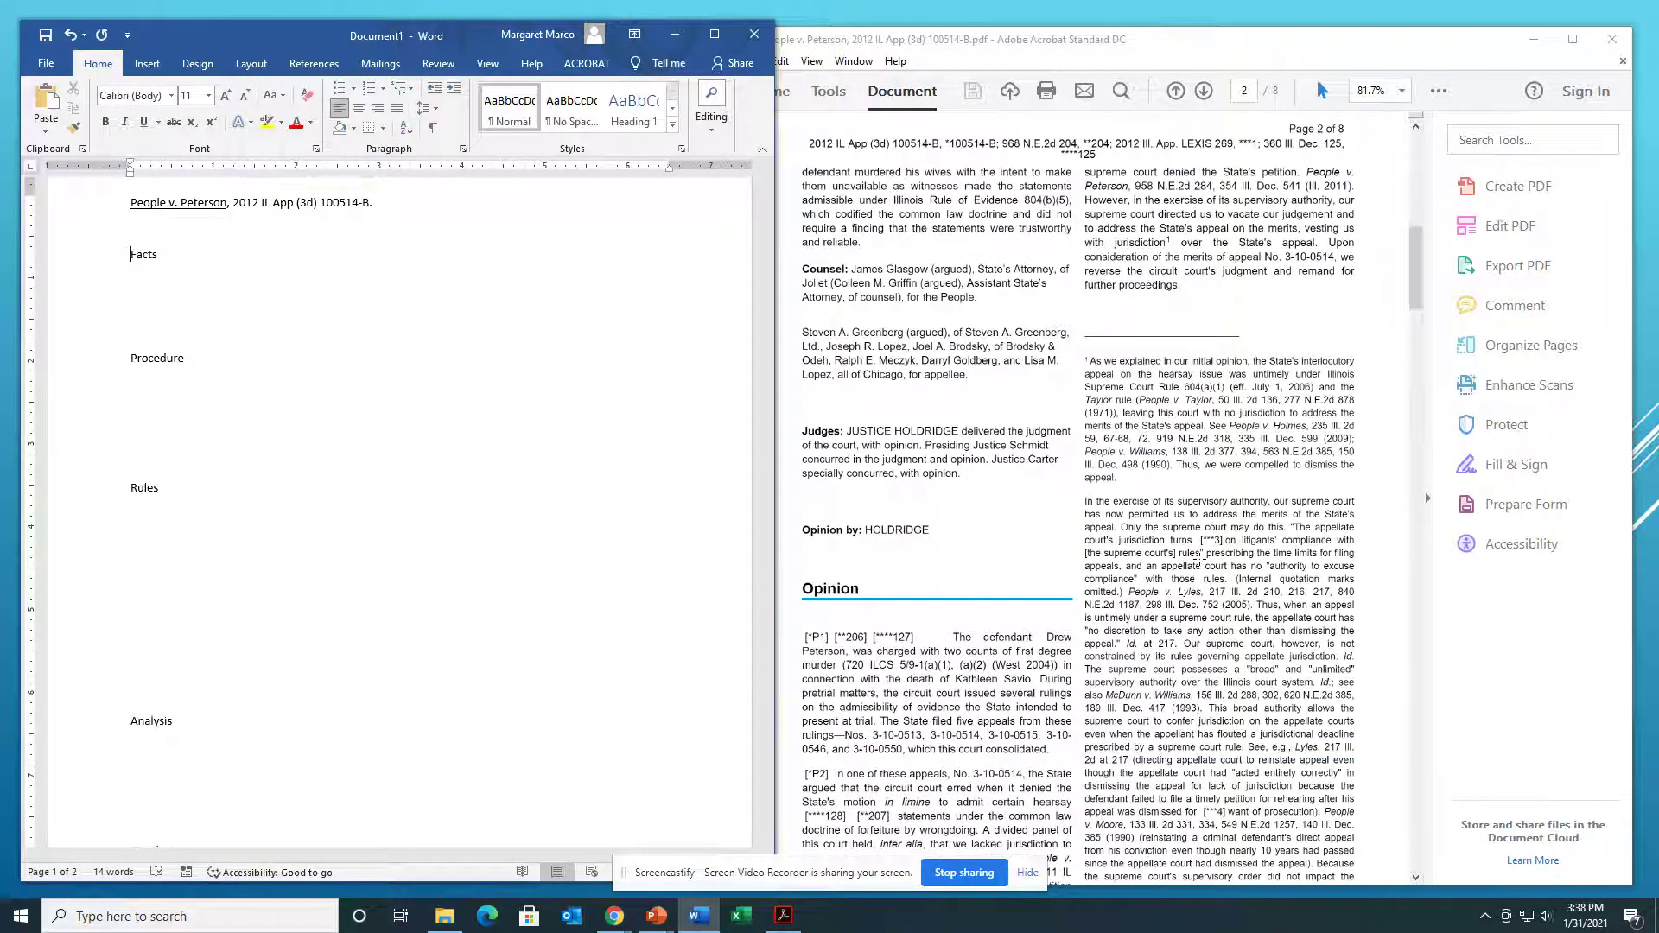
pyautogui.scroll(10, 1200, 556)
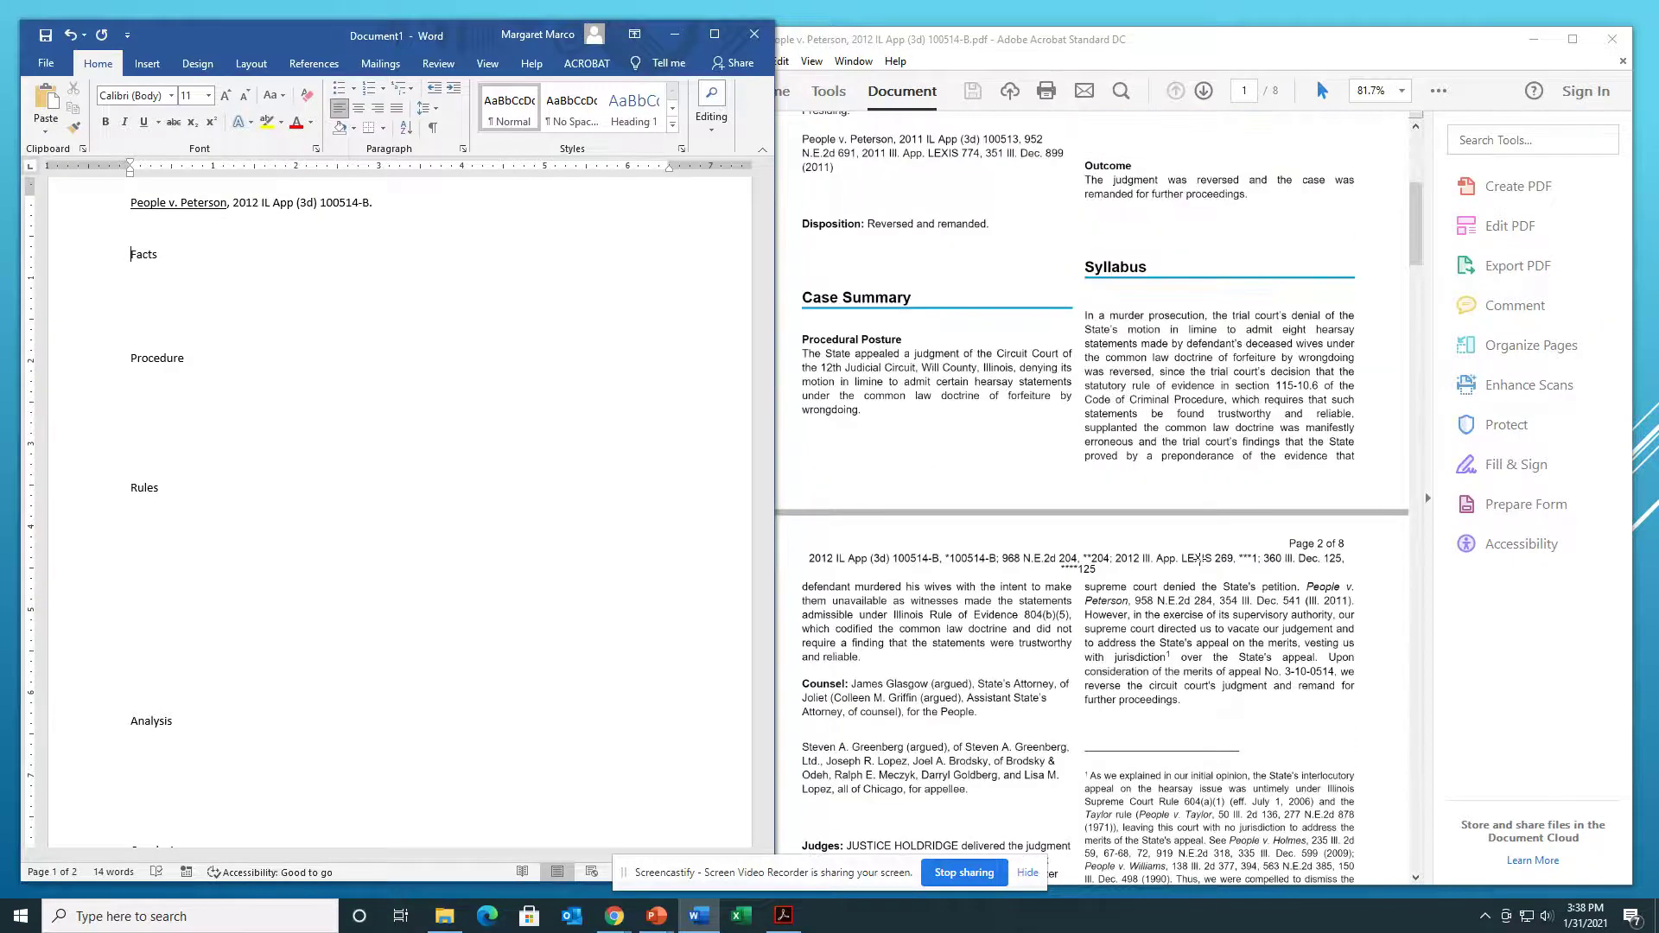
pyautogui.scroll(2, 1199, 559)
pyautogui.scroll(-13, 1199, 559)
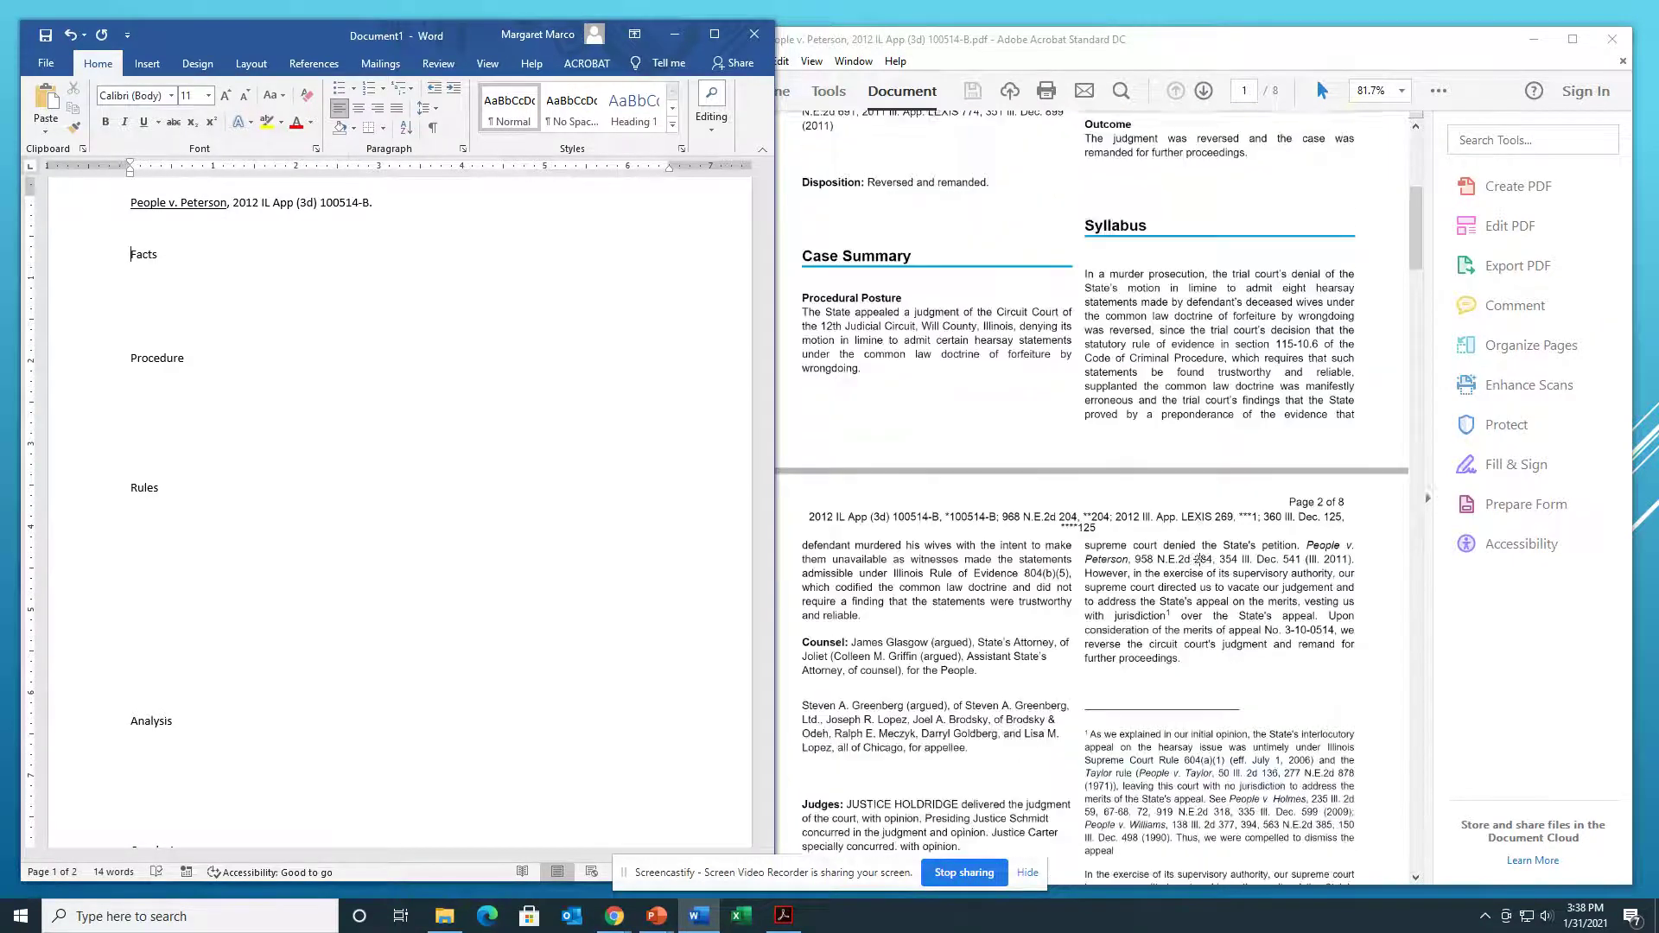
pyautogui.scroll(-3, 1198, 558)
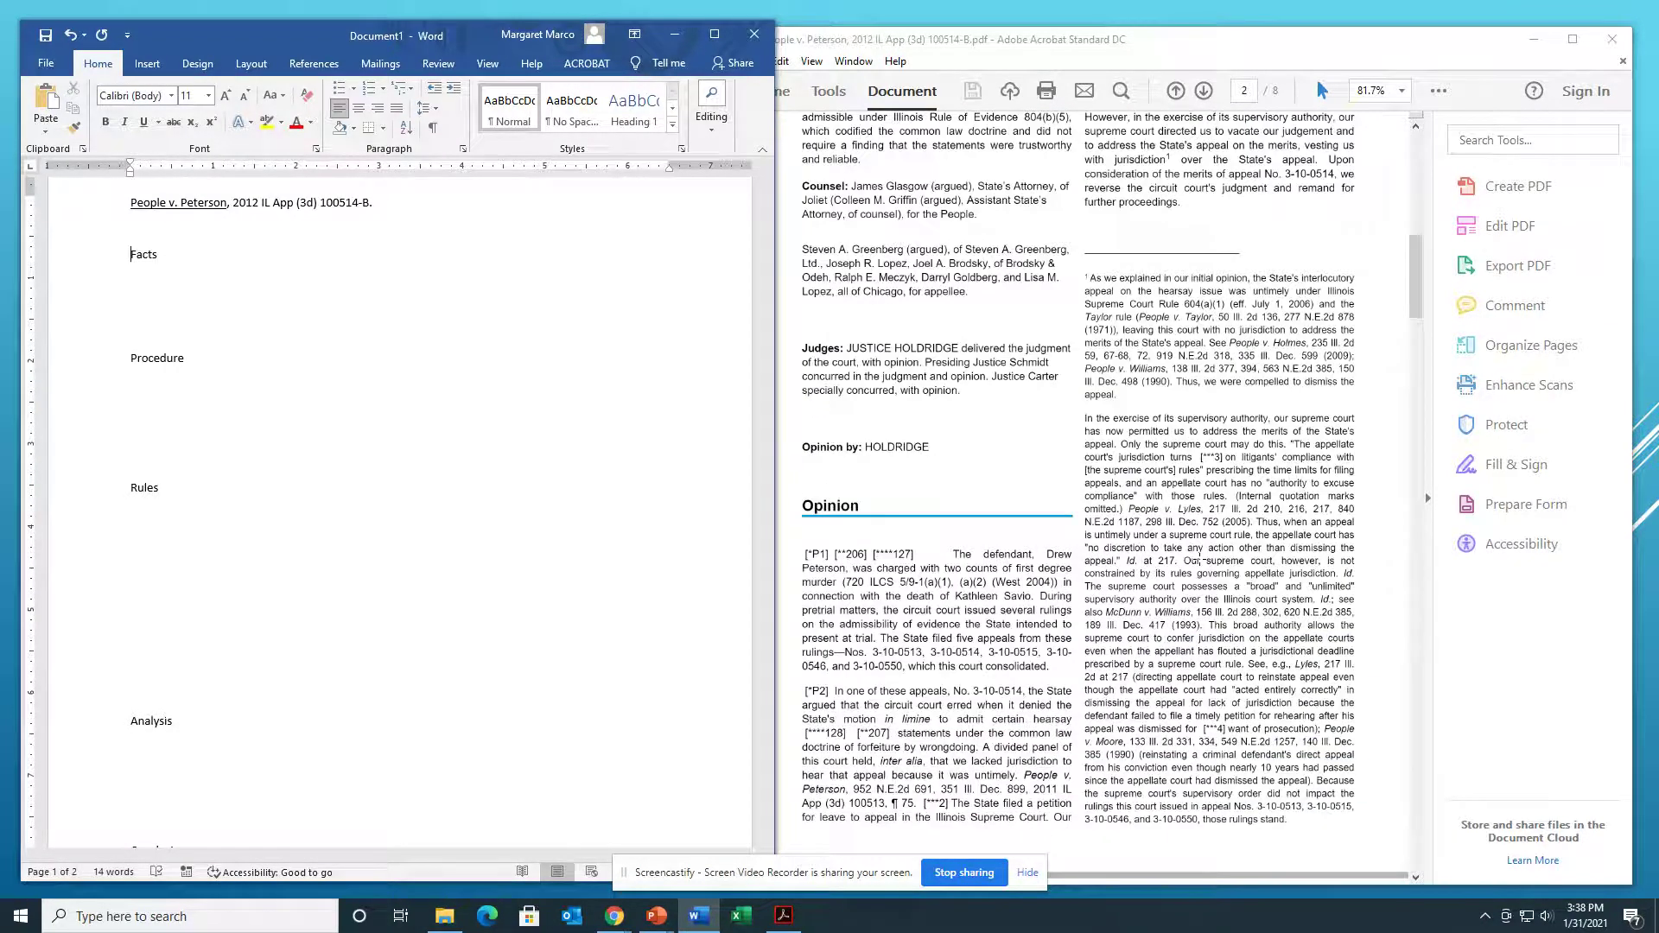
pyautogui.scroll(-3, 1199, 566)
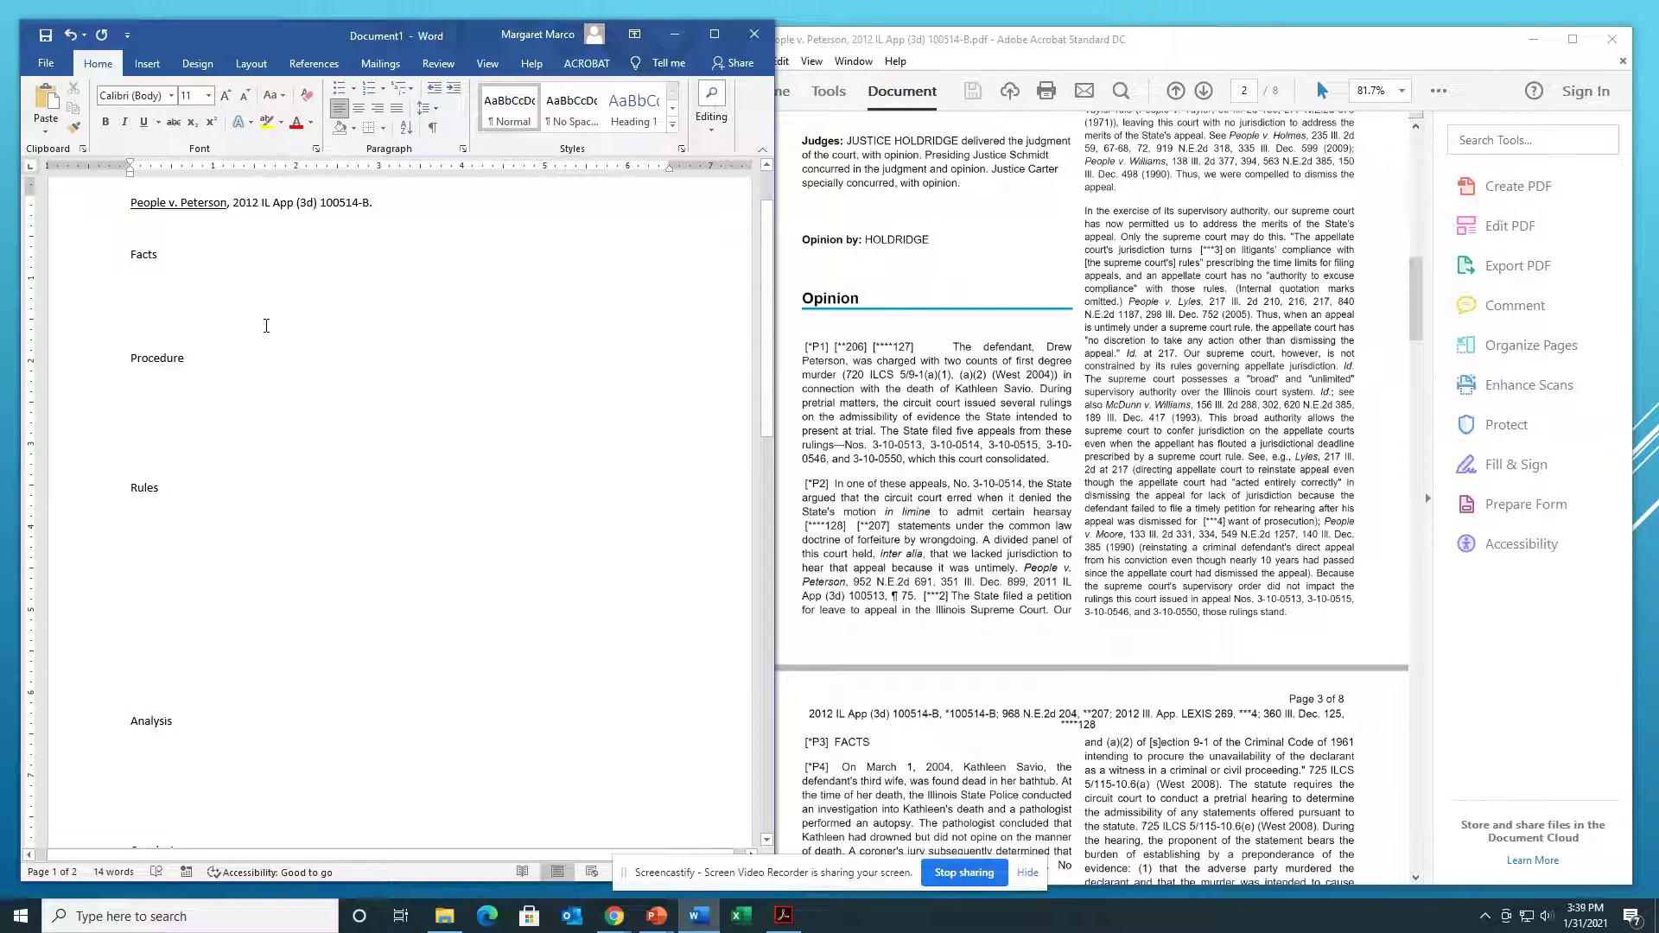
pyautogui.press('Down')
# Step: Under Facts, write that the defendant was charged with 2 counts of murder of his ex-wife
pyautogui.write('DE')
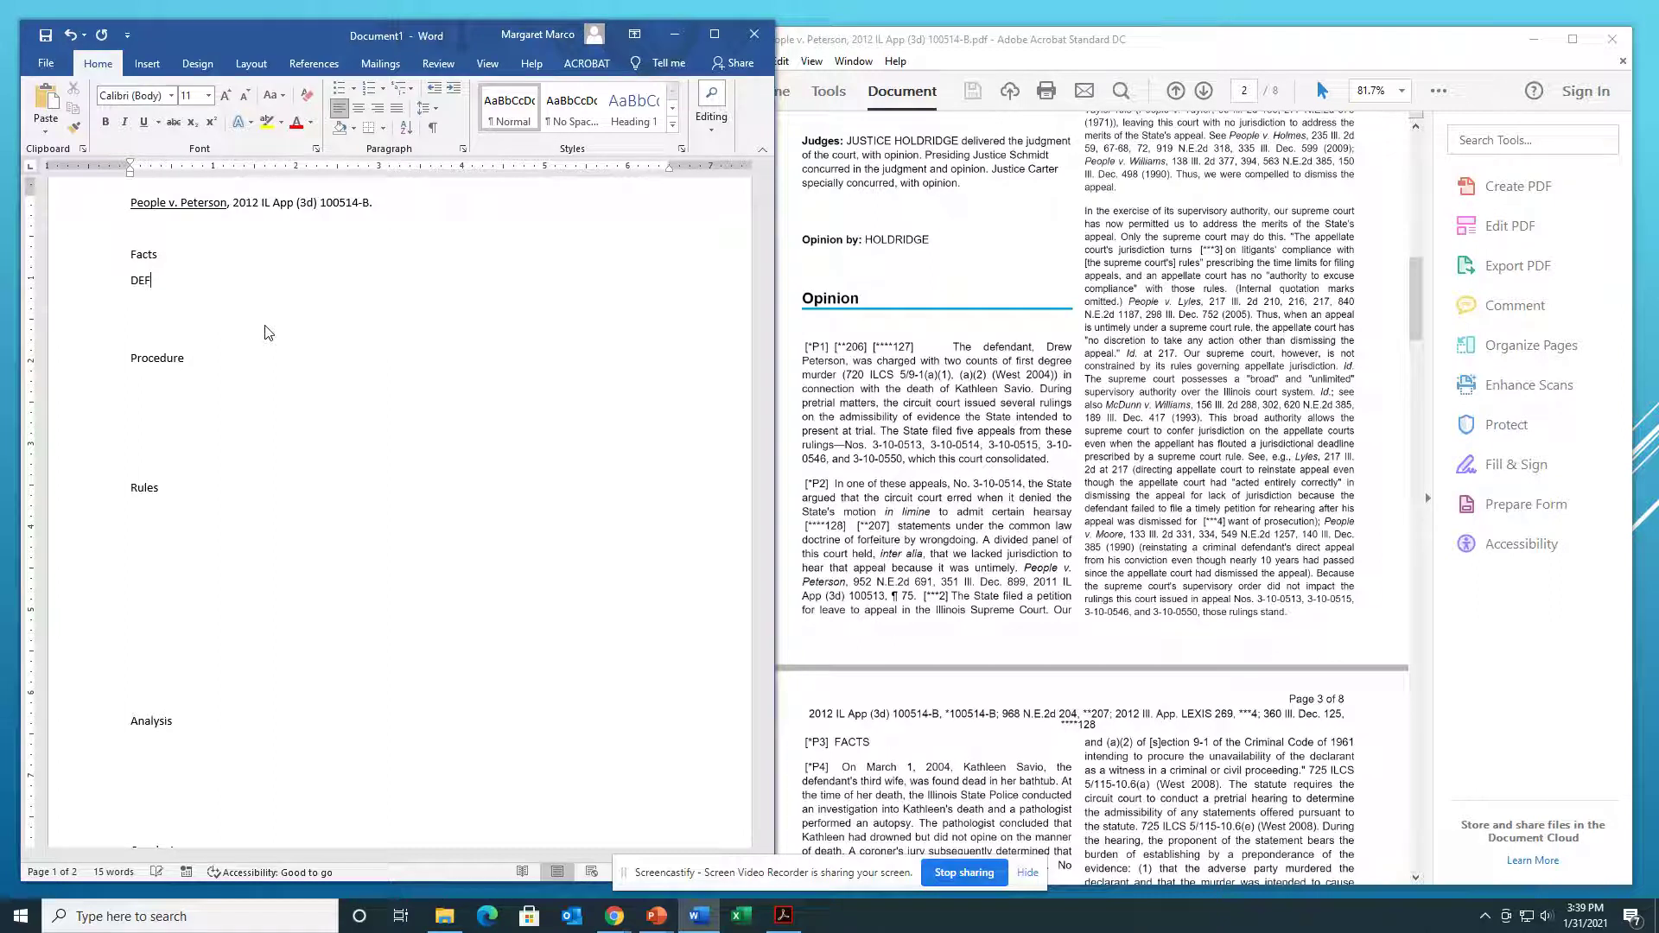
pyautogui.write('FENDNA')
pyautogui.press('BackSpace')
pyautogui.press('BackSpace')
pyautogui.press('BackSpace')
pyautogui.press('BackSpace')
pyautogui.press('BackSpace')
pyautogui.press('BackSpace')
pyautogui.press('BackSpace')
pyautogui.write('ede')
pyautogui.press('BackSpace')
pyautogui.press('BackSpace')
pyautogui.press('BackSpace')
pyautogui.write('efendna')
pyautogui.press('BackSpace')
pyautogui.press('BackSpace')
pyautogui.write('ant charged with 2 counts o')
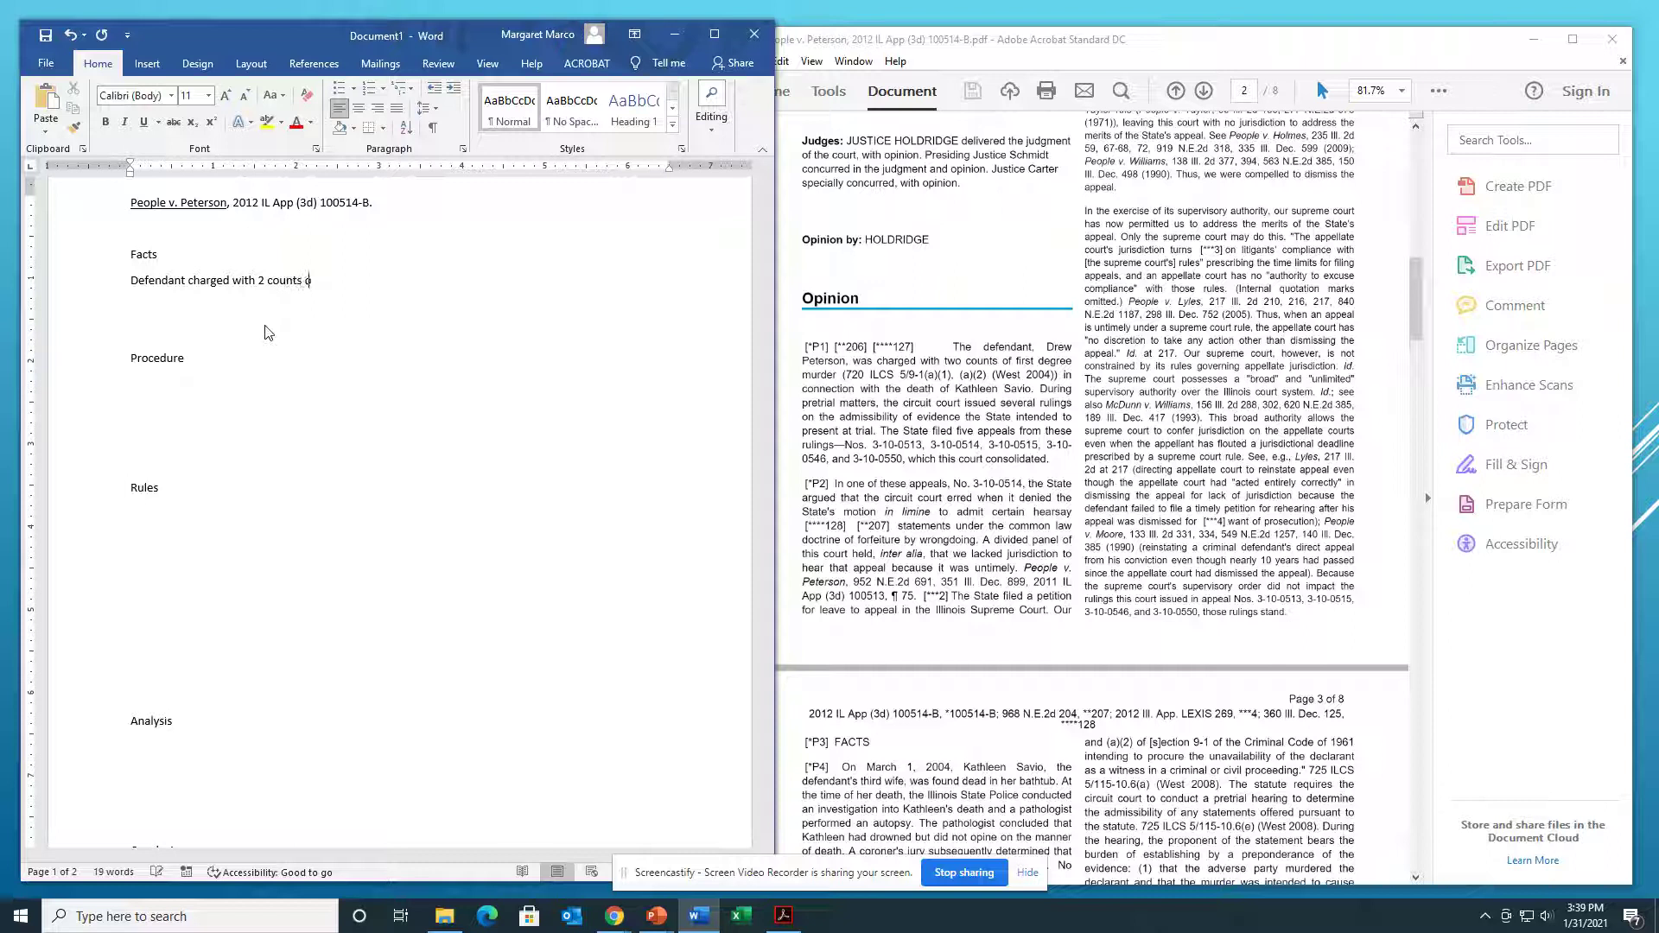
pyautogui.write('f murder')
pyautogui.write('of ex wife Kathleen Savio')
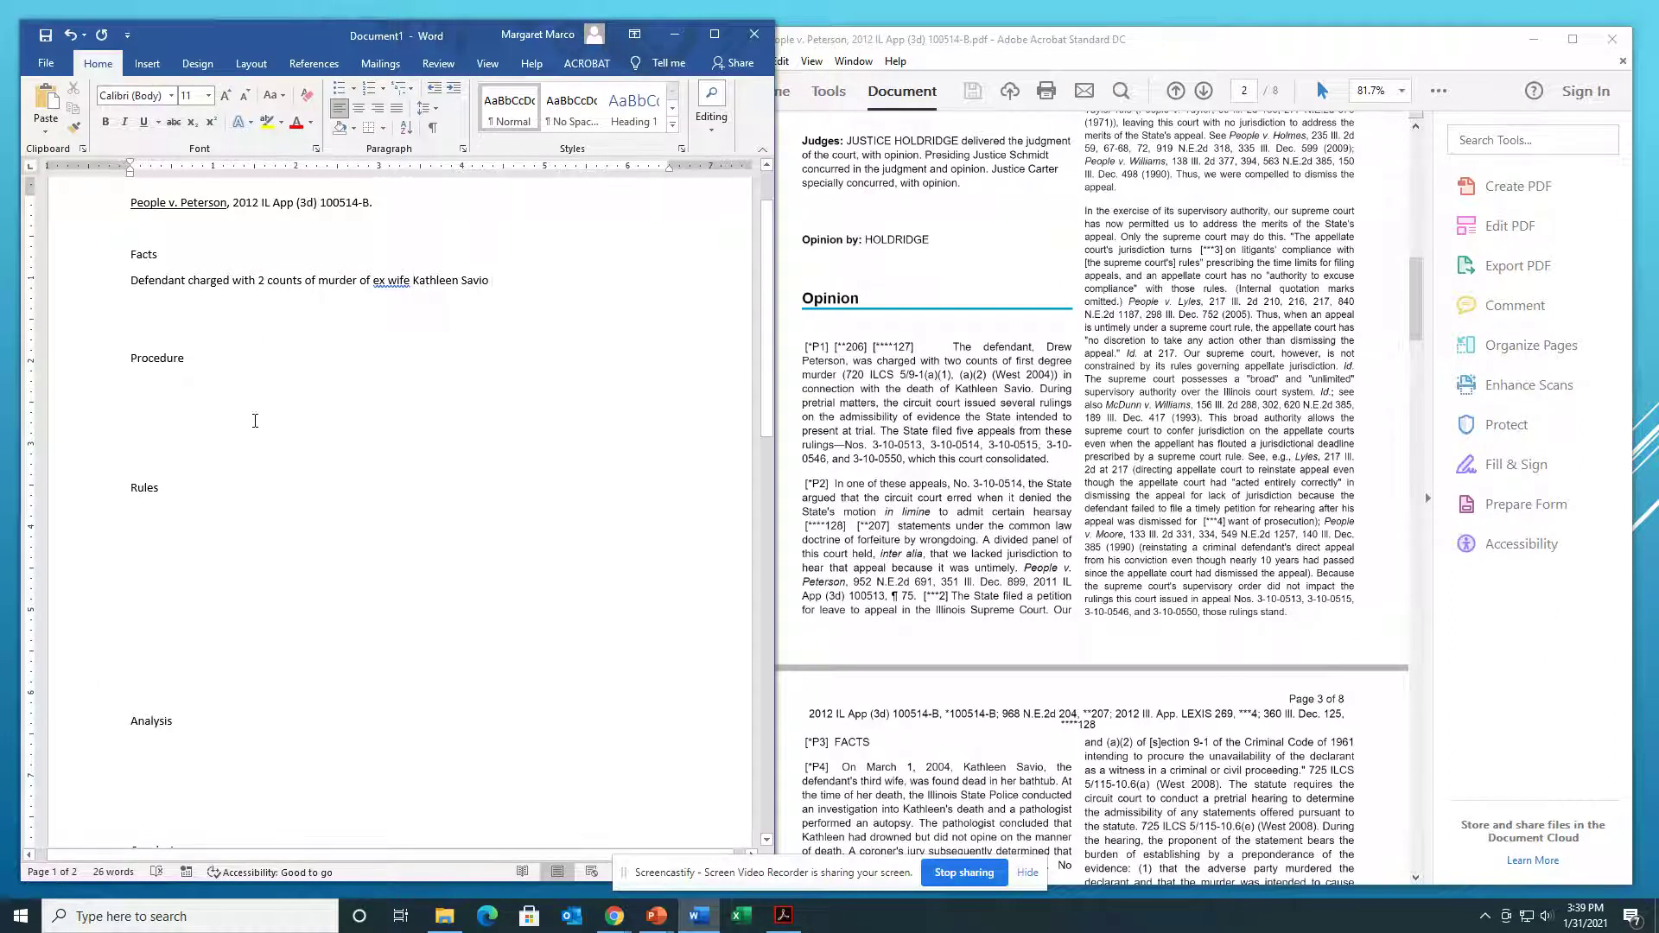
# Step: Under Procedure, add 'At pretrial, court issues rulings on admissibility of evidence' and open space above Rules
pyautogui.click(210, 387)
pyautogui.write('At pretri')
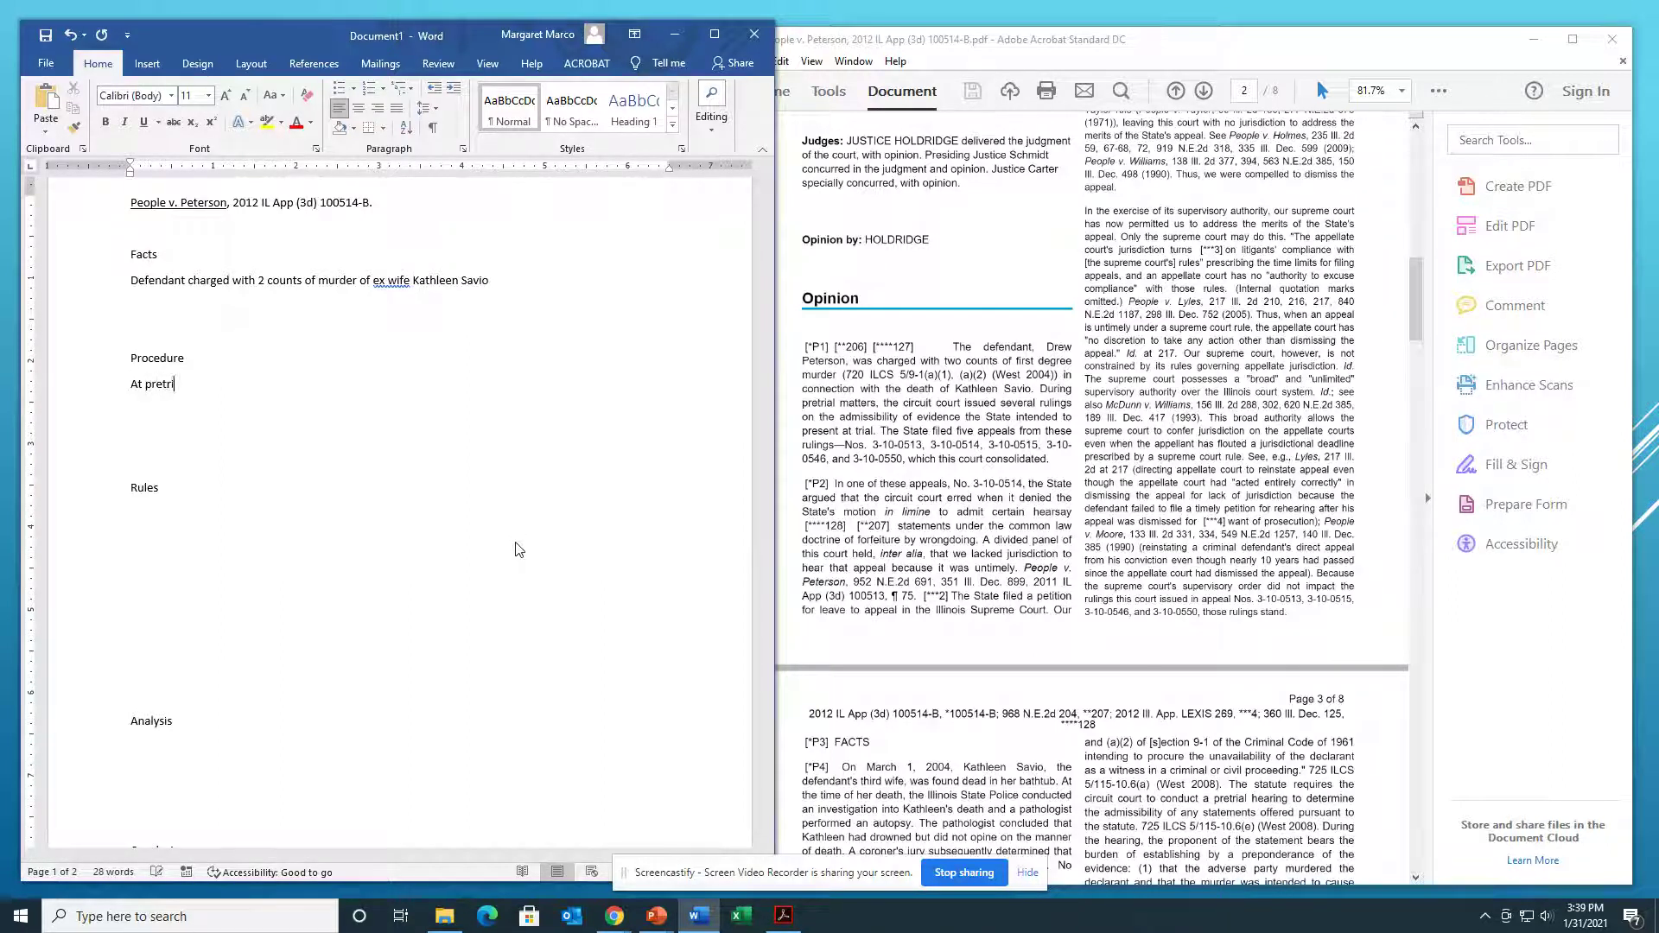
pyautogui.write('al, court issues ruling')
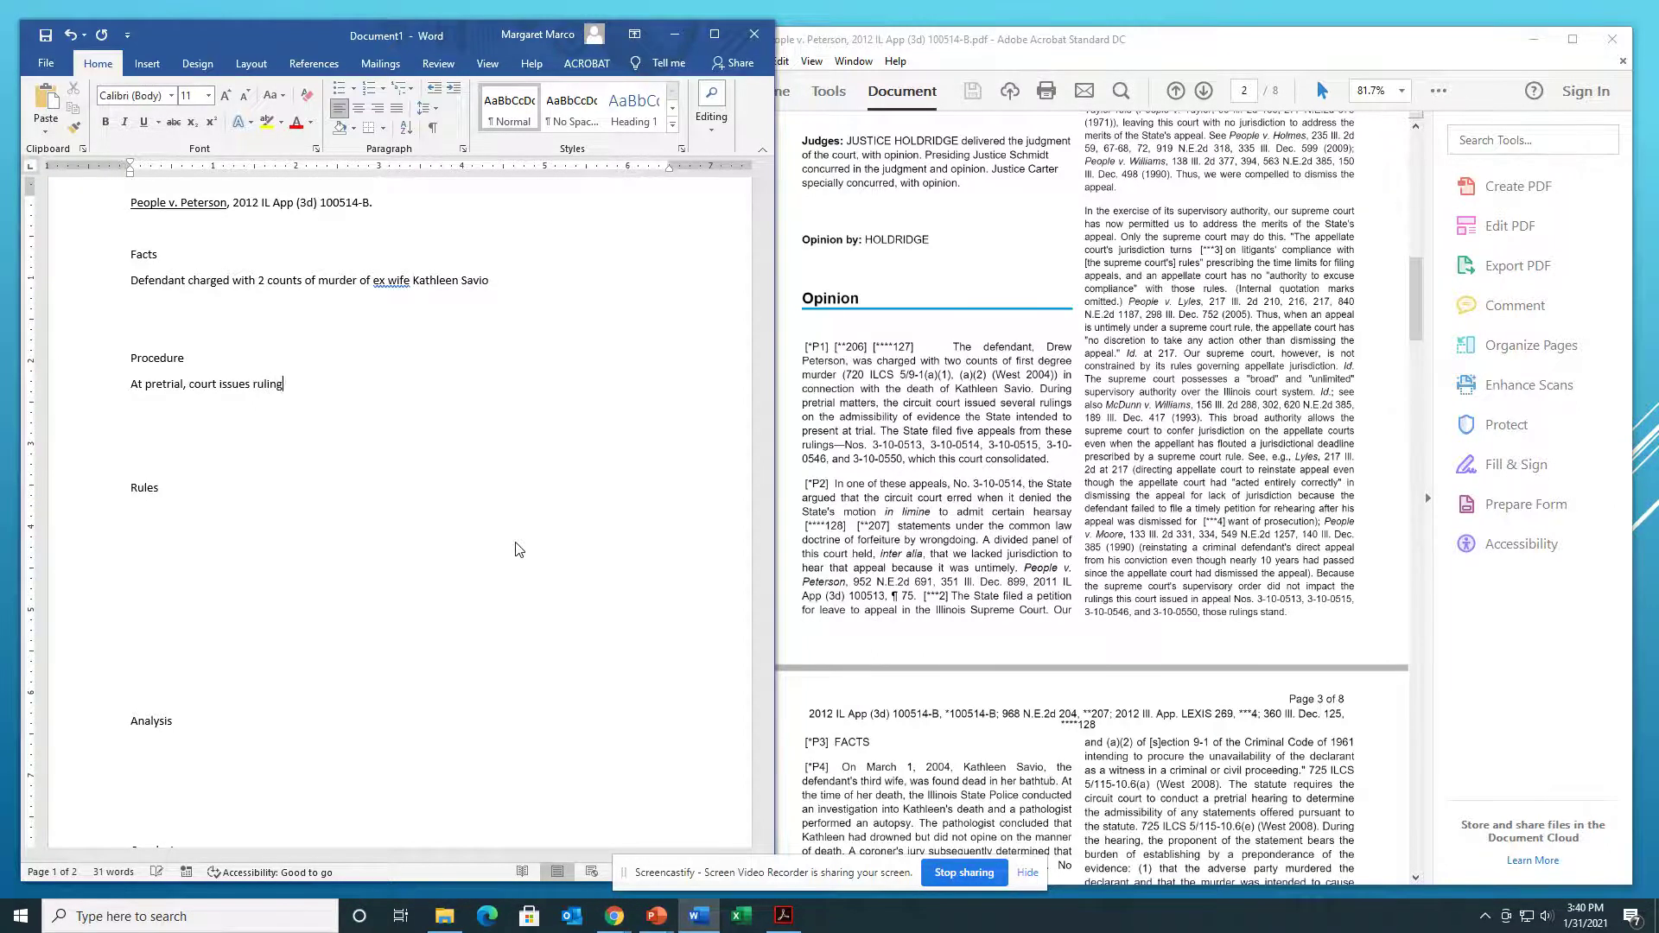
pyautogui.write('s on admissibility of evidence')
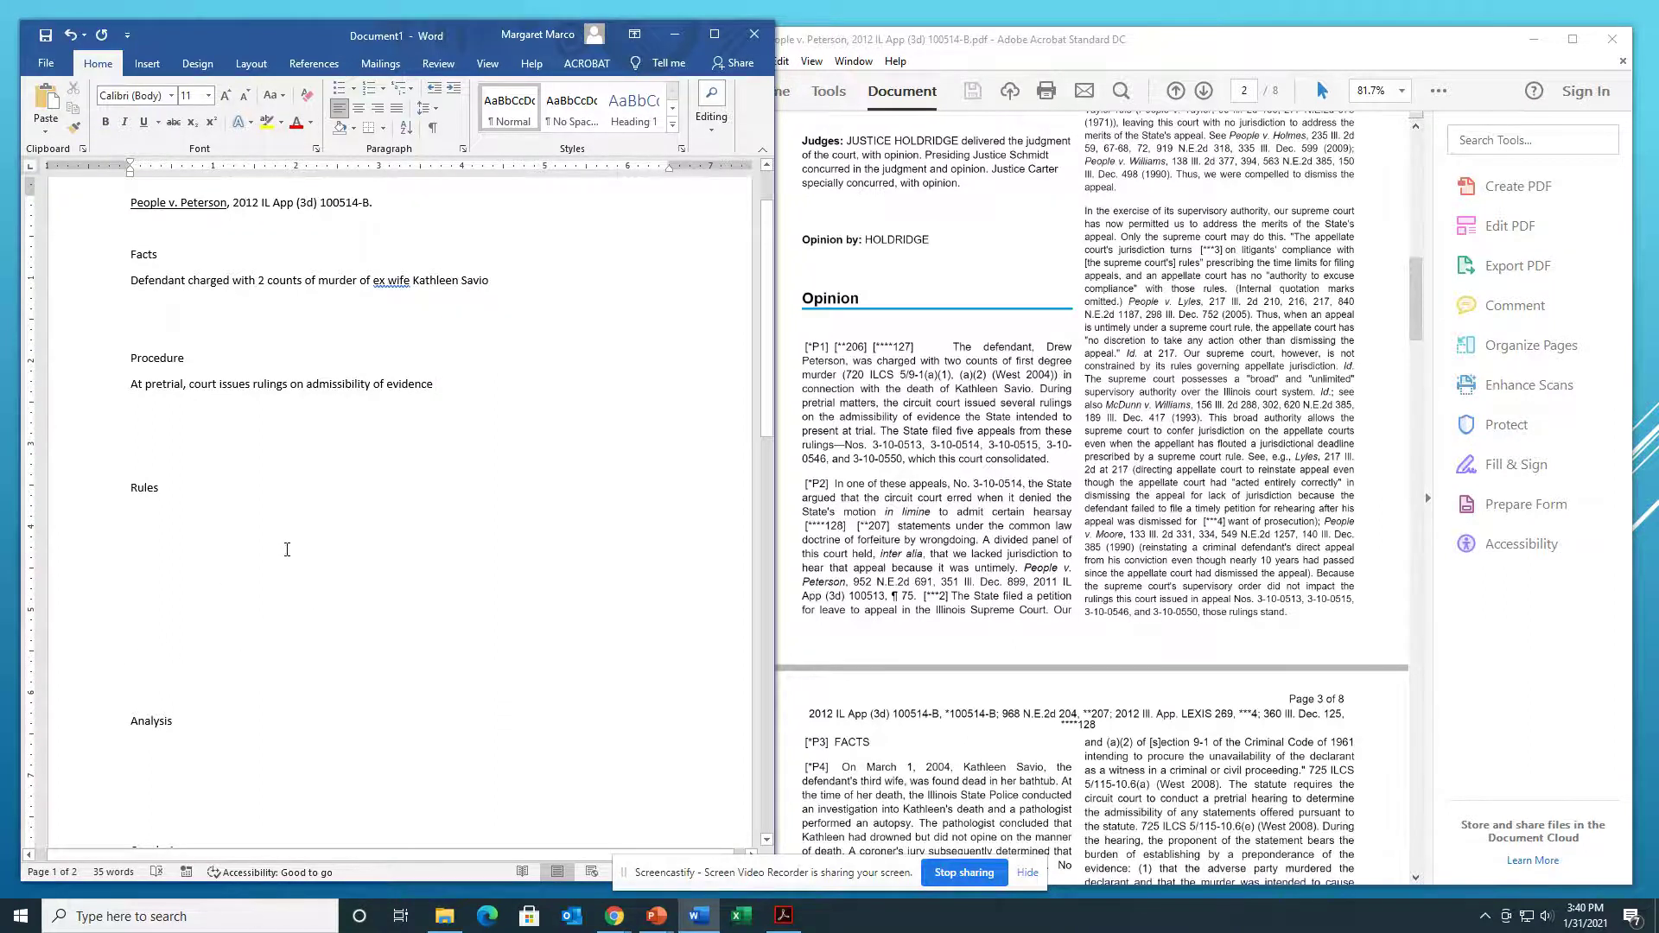
pyautogui.press('Left')
pyautogui.press('Left')
pyautogui.press('Left')
pyautogui.press('Left')
pyautogui.press('Left')
pyautogui.press('Return')
pyautogui.press('Return')
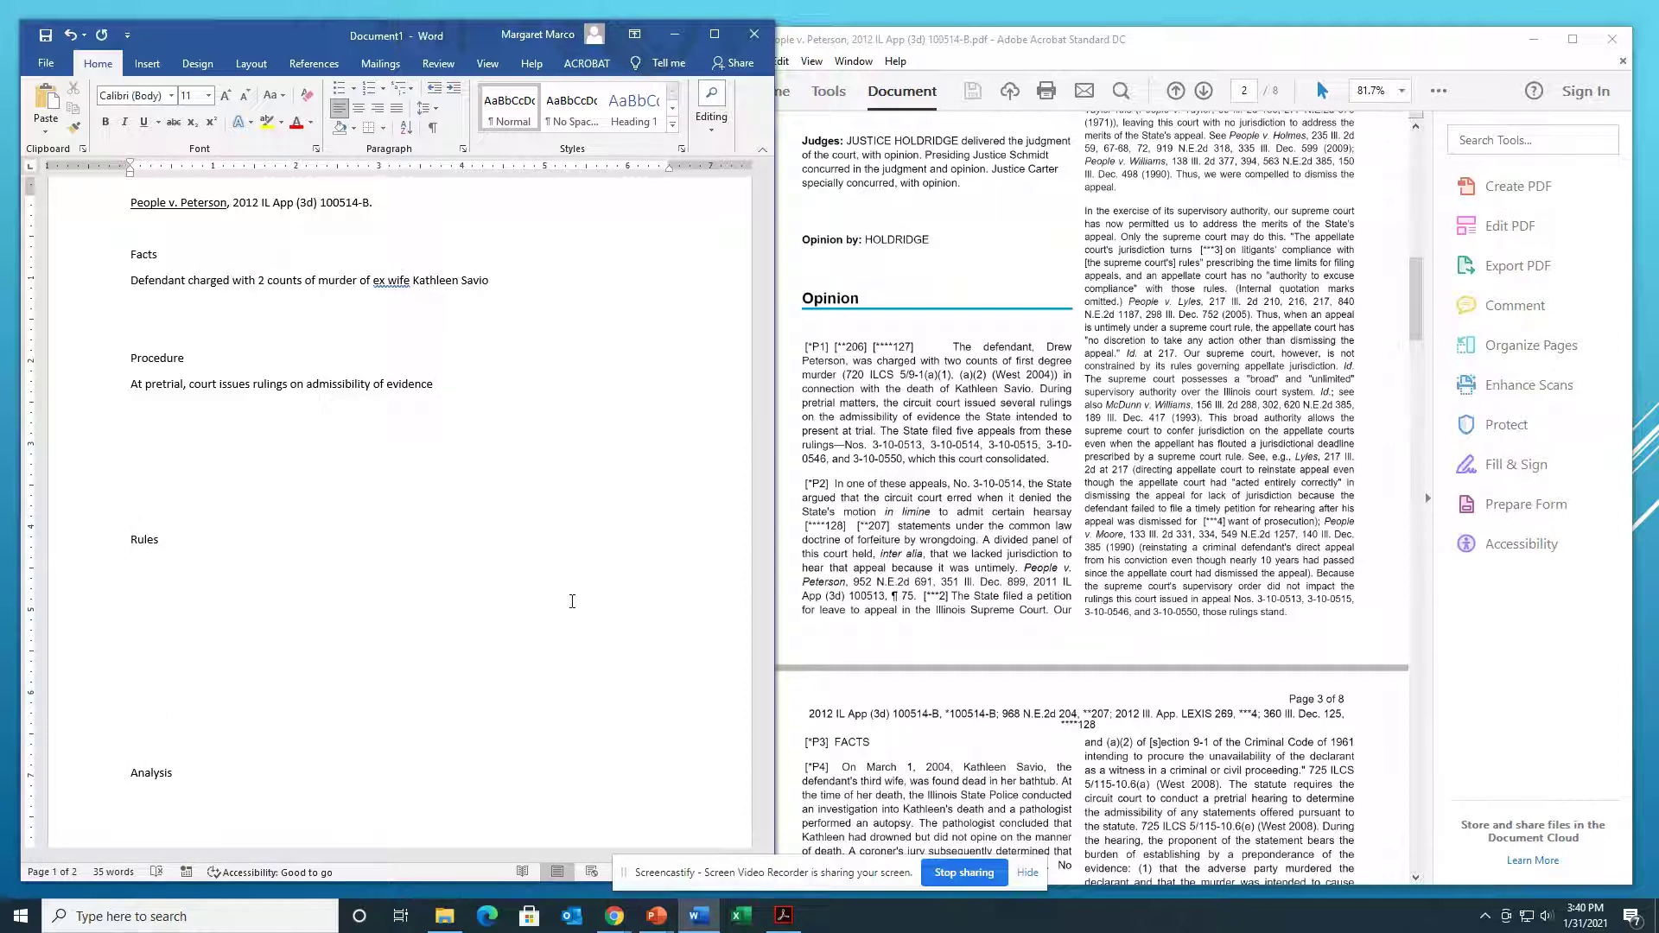
# Step: Add an 'Issue:' heading above Rules
pyautogui.write('Isse:')
pyautogui.press('BackSpace')
pyautogui.press('BackSpace')
pyautogui.write('sue:')
pyautogui.press('Return')
pyautogui.press('Return')
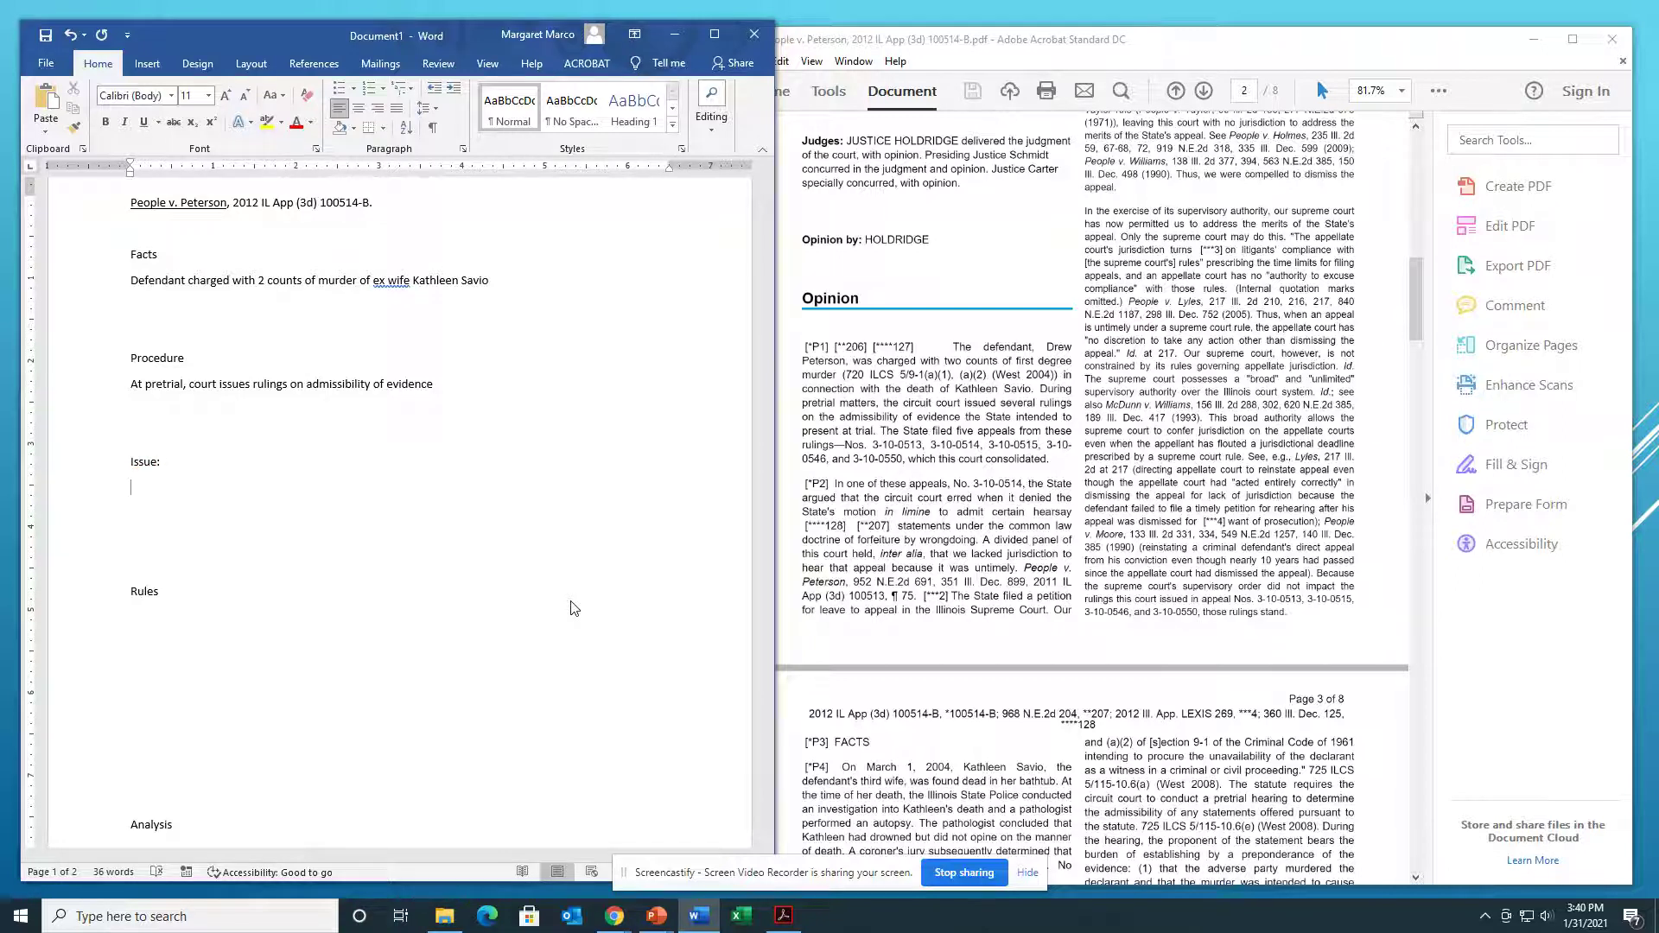
# Step: Write the issue: did the court err denying the State's motion to admit hearsay under forfeiture by wrongdoing (fbw)?
pyautogui.write('Did the circuit court err when it denied the')
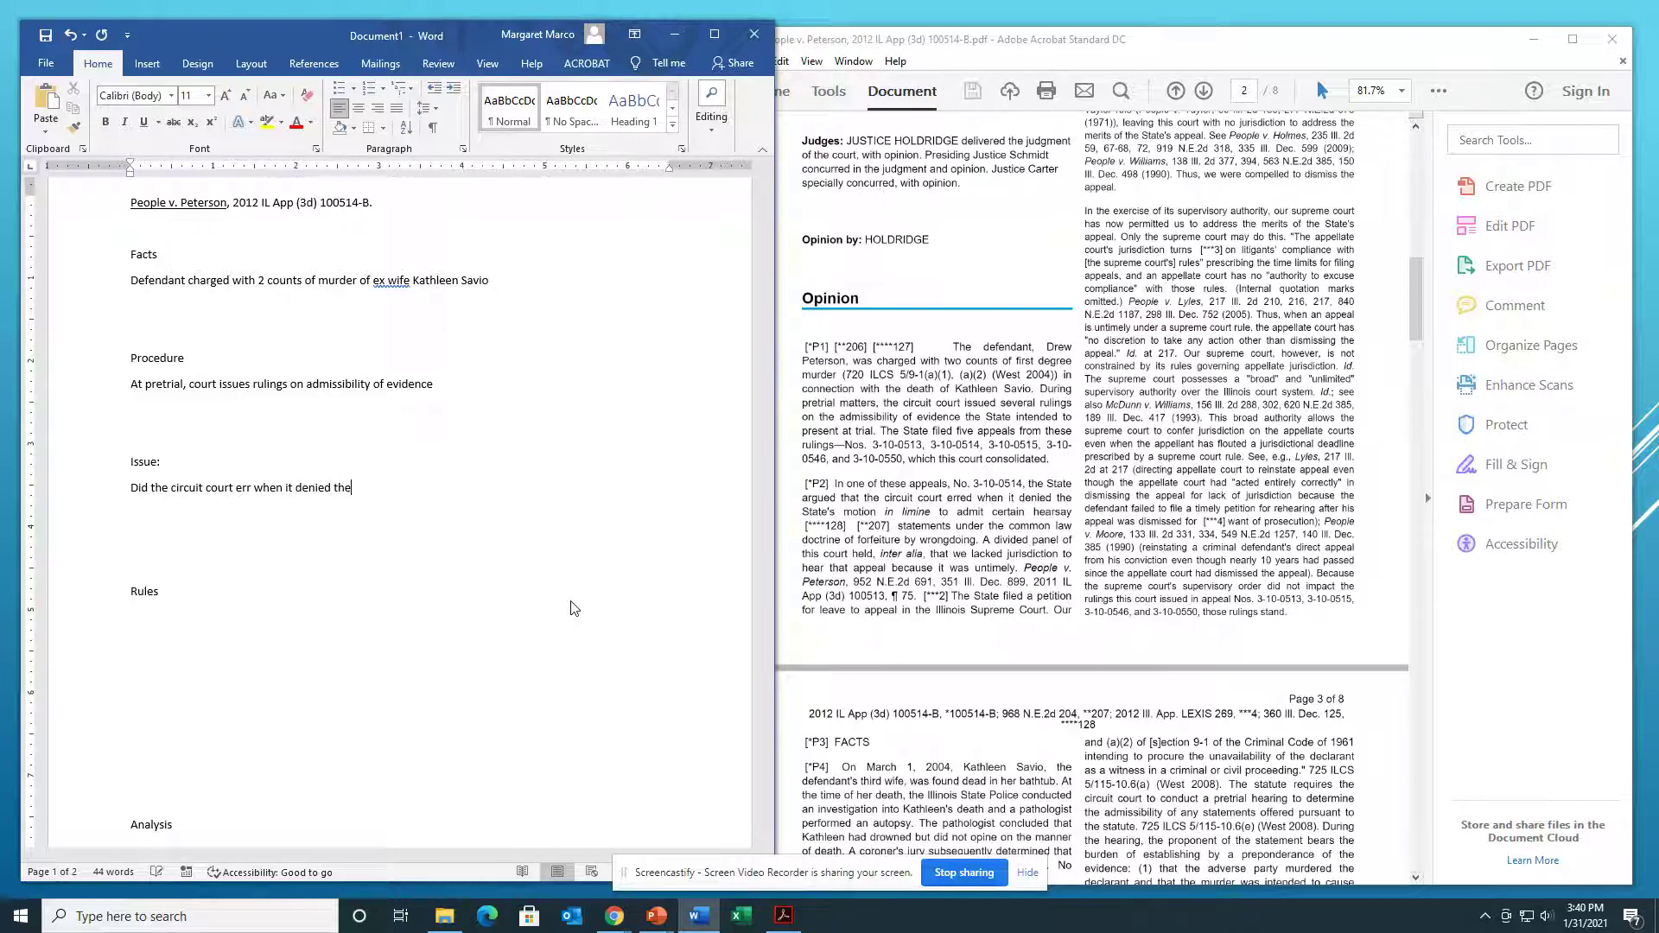
pyautogui.write(' states motion in limine t')
pyautogui.write('o admit certain he')
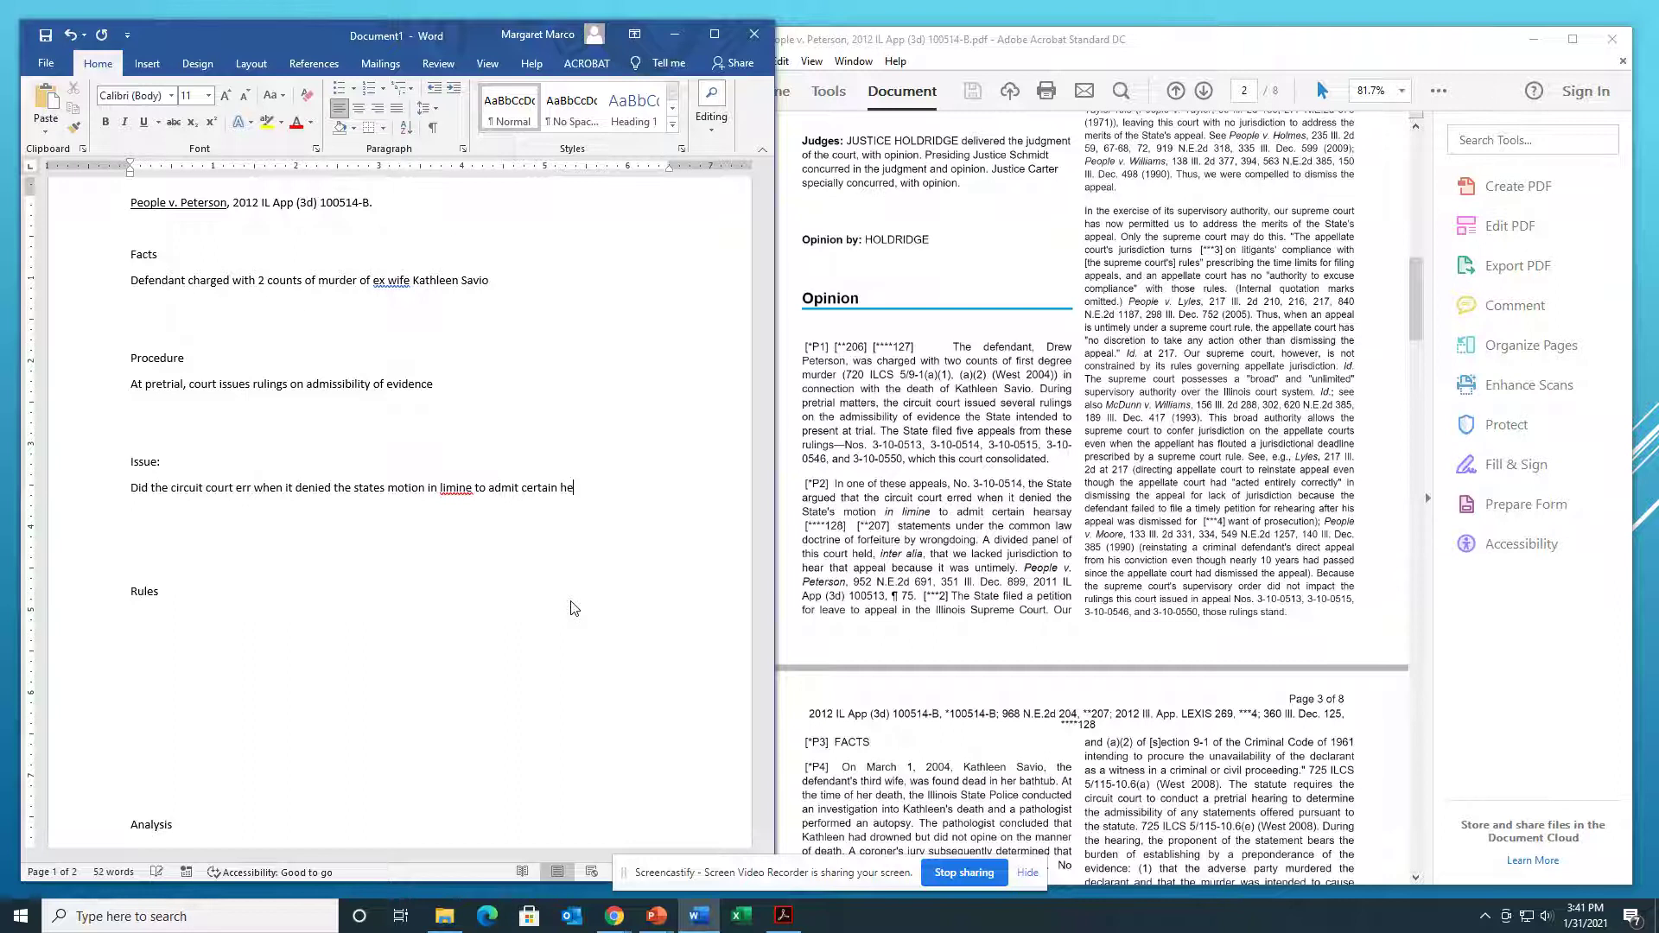
pyautogui.write('e')
pyautogui.press('BackSpace')
pyautogui.write('arsay statements under the oc')
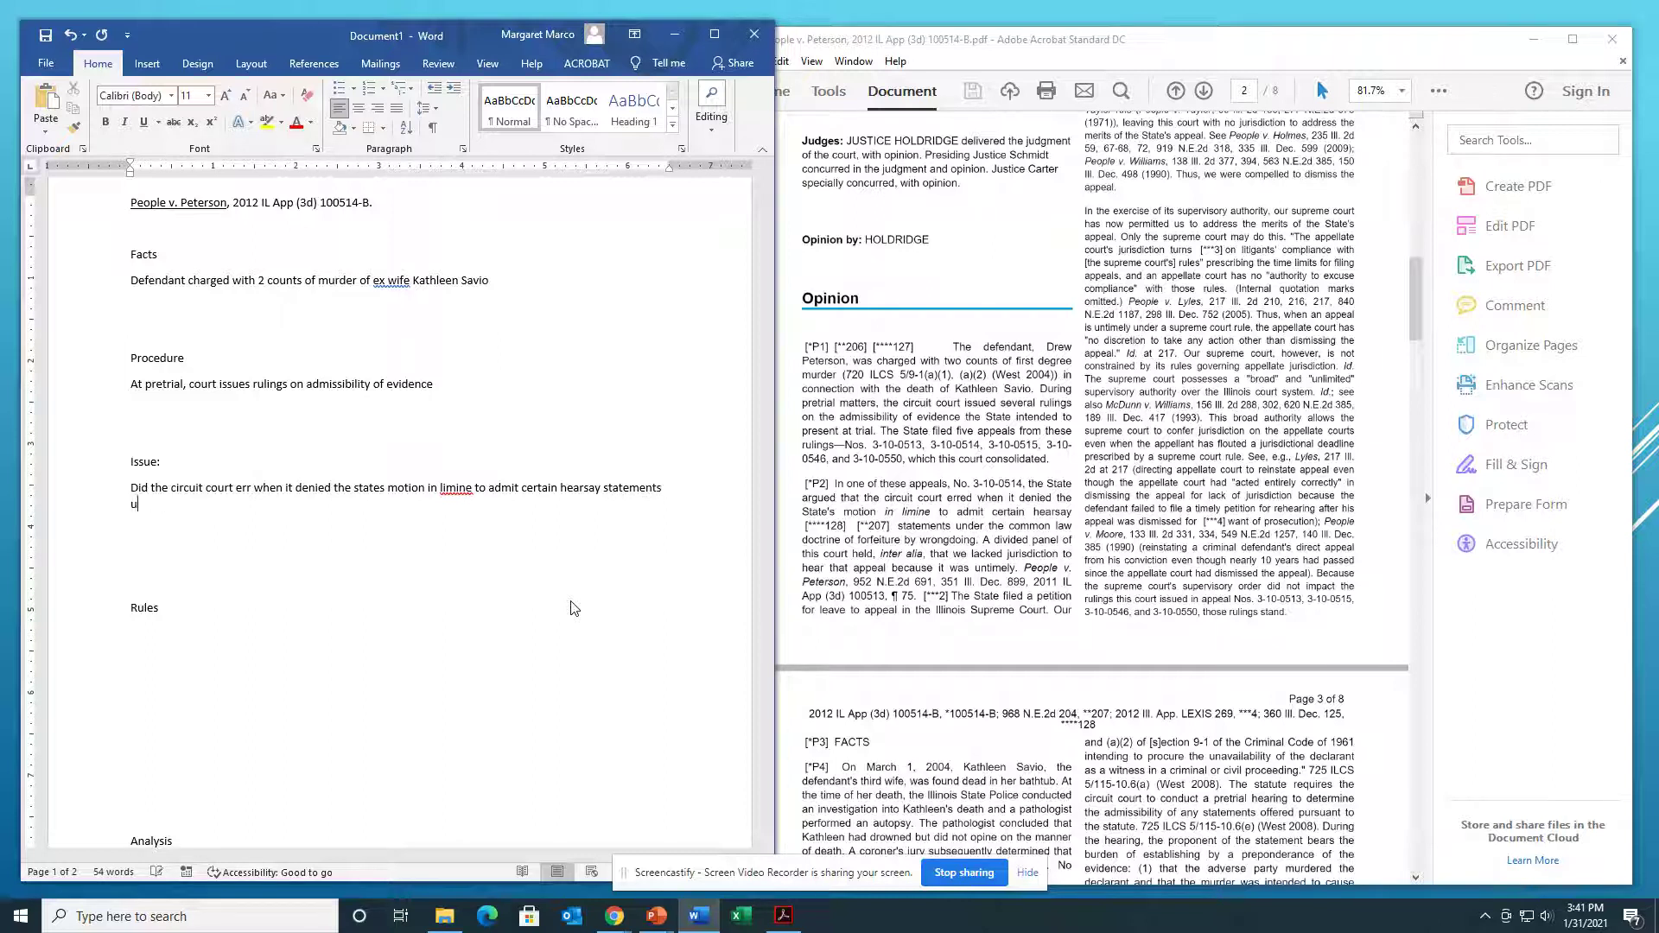
pyautogui.write('mm')
pyautogui.press('BackSpace')
pyautogui.press('BackSpace')
pyautogui.press('BackSpace')
pyautogui.press('BackSpace')
pyautogui.write('common law doctrie')
pyautogui.press('BackSpace')
pyautogui.write('ne of foe')
pyautogui.press('BackSpace')
pyautogui.write('r')
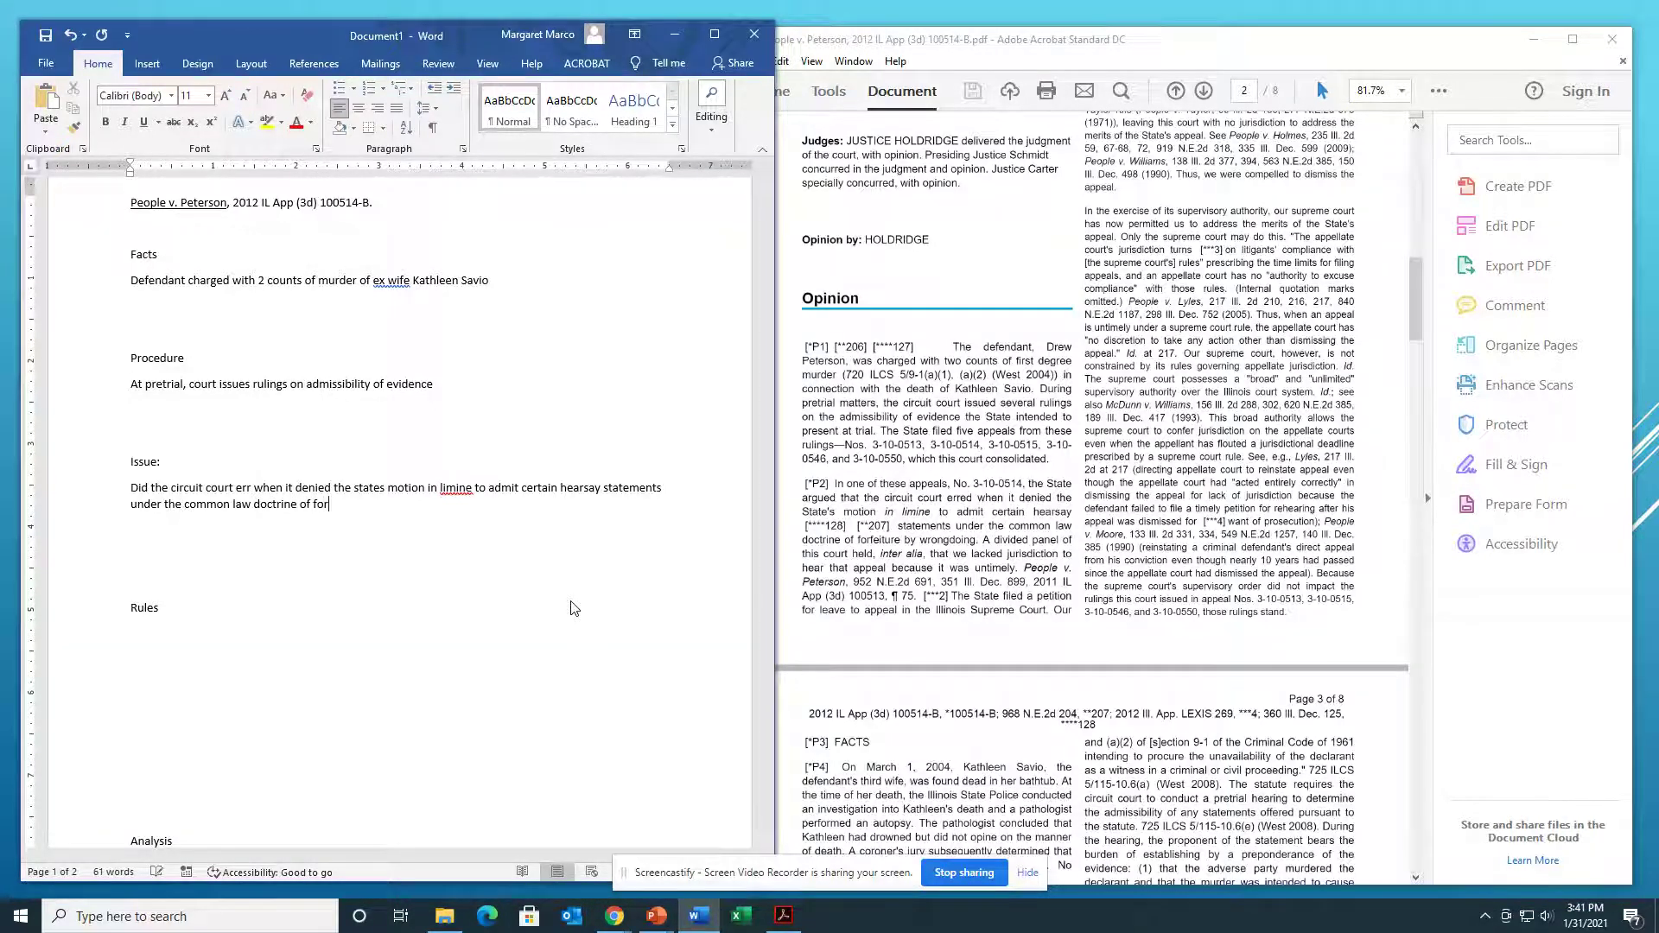
pyautogui.write('fei')
pyautogui.write('ture by wron')
pyautogui.write('gdoing ')
pyautogui.write('(')
pyautogui.write('f')
pyautogui.write('xb)')
pyautogui.write('w')
pyautogui.press('Delete')
pyautogui.write('b')
# Step: Begin a new Procedure line reading 'Appellate court held no jurisdiction'
pyautogui.press('Return')
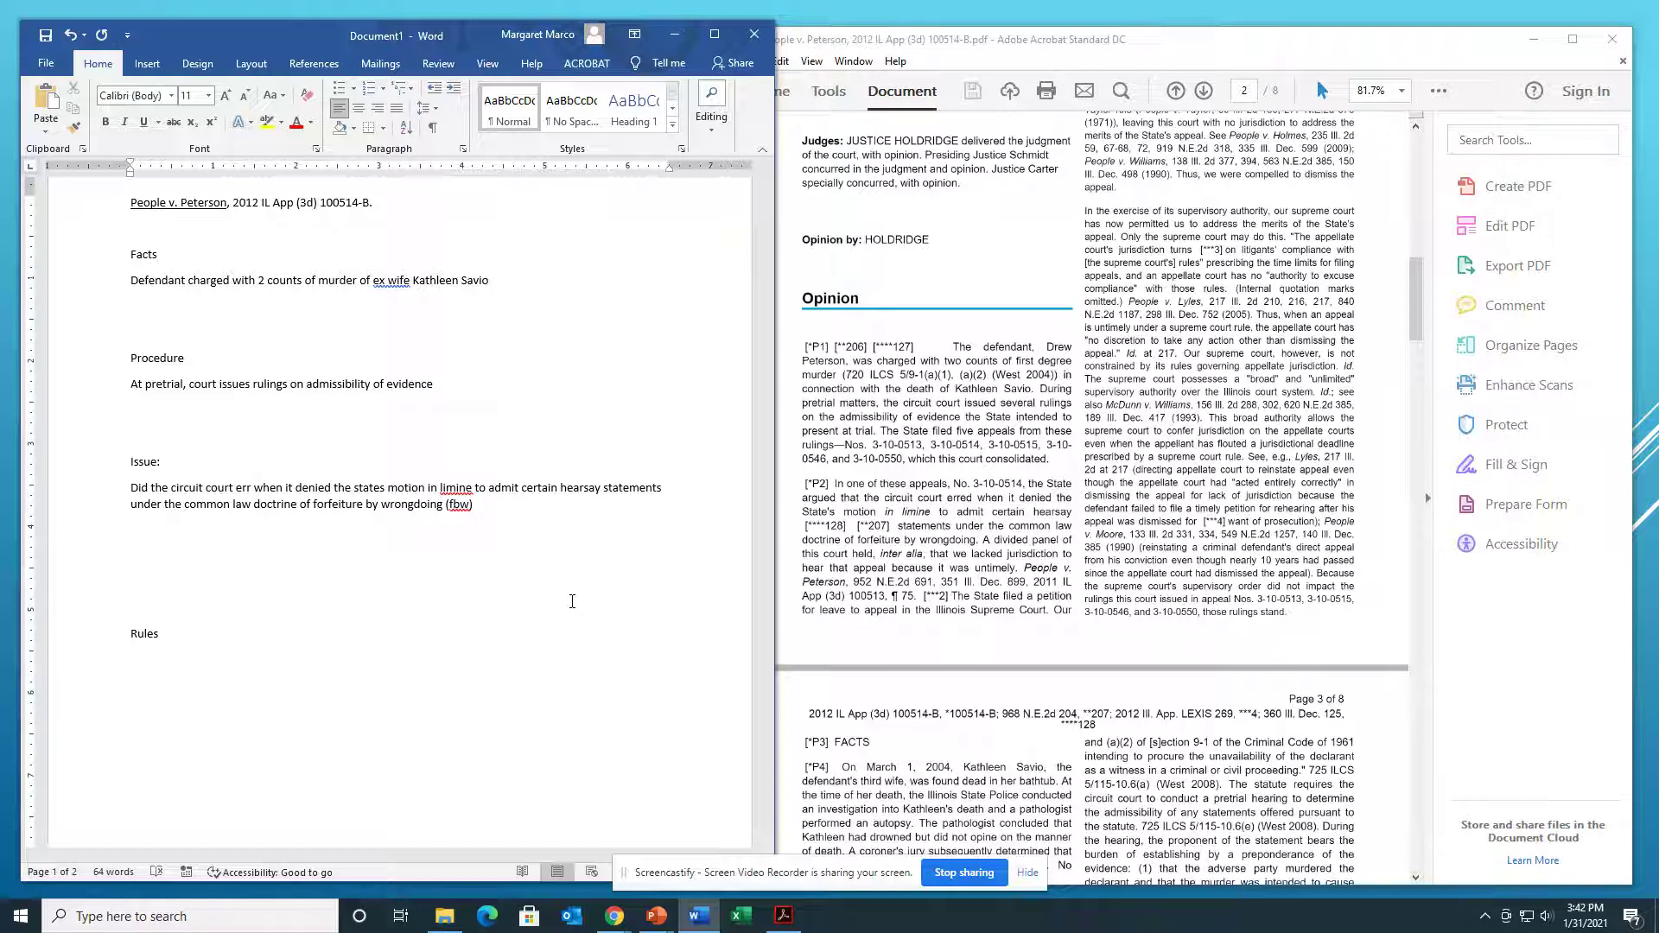
pyautogui.press('Down')
pyautogui.write('Appl')
pyautogui.write('ellate co')
pyautogui.write('urt held ')
pyautogui.write('no jurs')
pyautogui.write('dicti')
# Step: Complete the line as 'Appellate court held no jurisdiction because appeal was untimely,'
pyautogui.press('BackSpace')
pyautogui.press('BackSpace')
pyautogui.press('BackSpace')
pyautogui.press('BackSpace')
pyautogui.press('BackSpace')
pyautogui.press('BackSpace')
pyautogui.write('isdiction b')
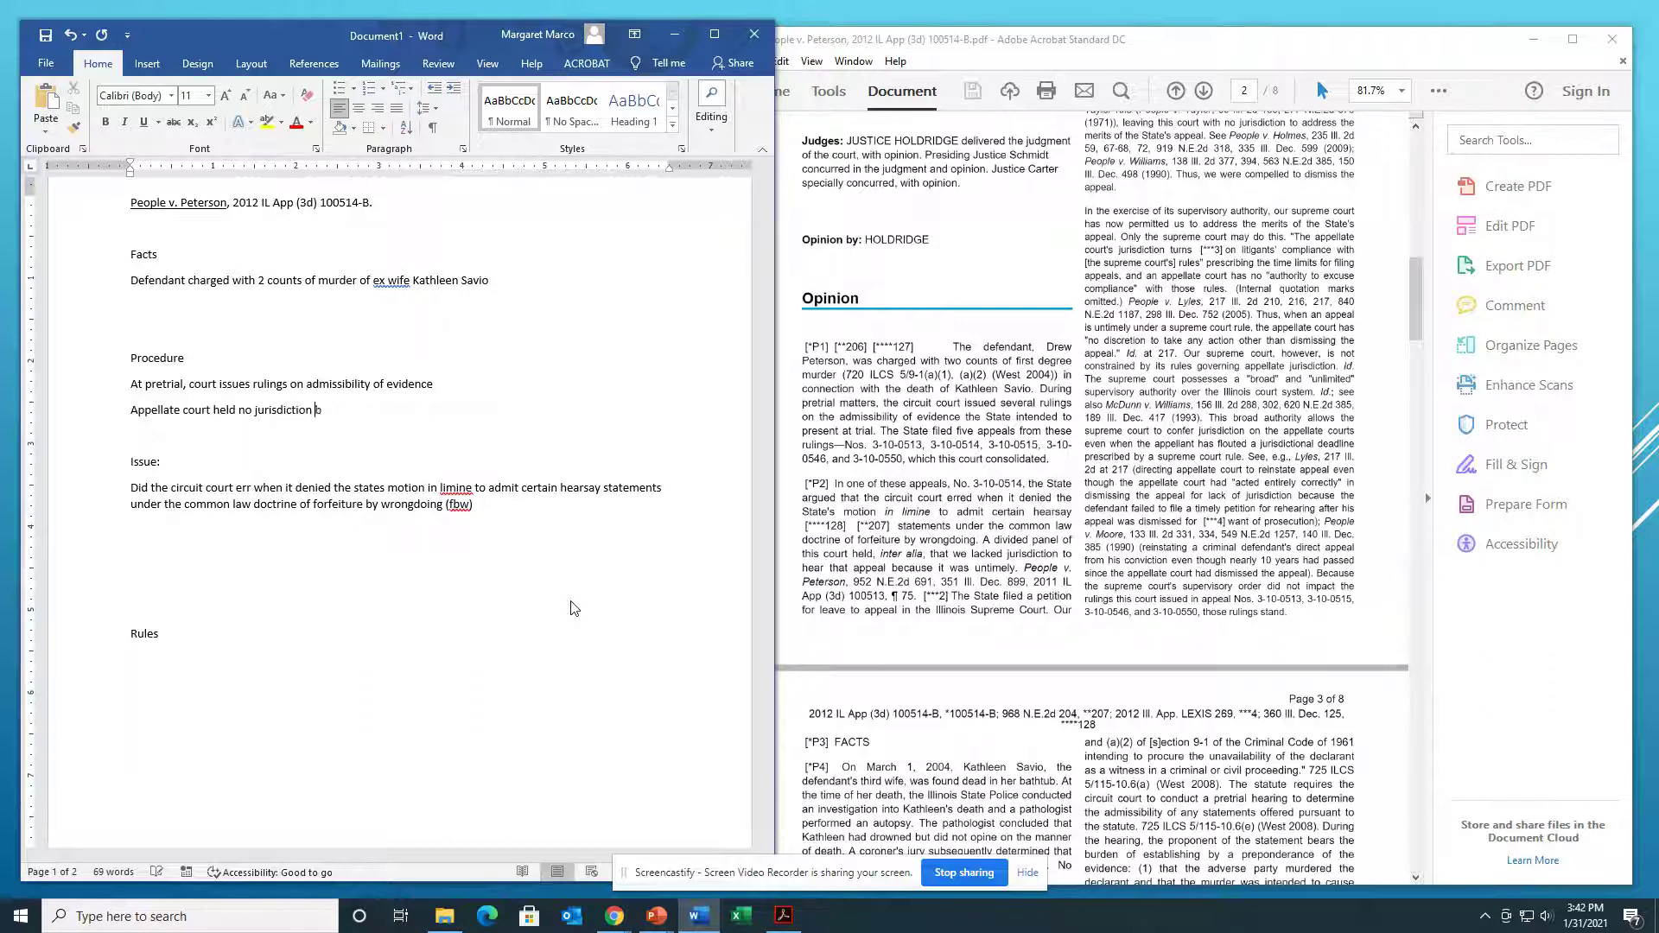
pyautogui.write('ecause appeal was untimely,')
pyautogui.press('Return')
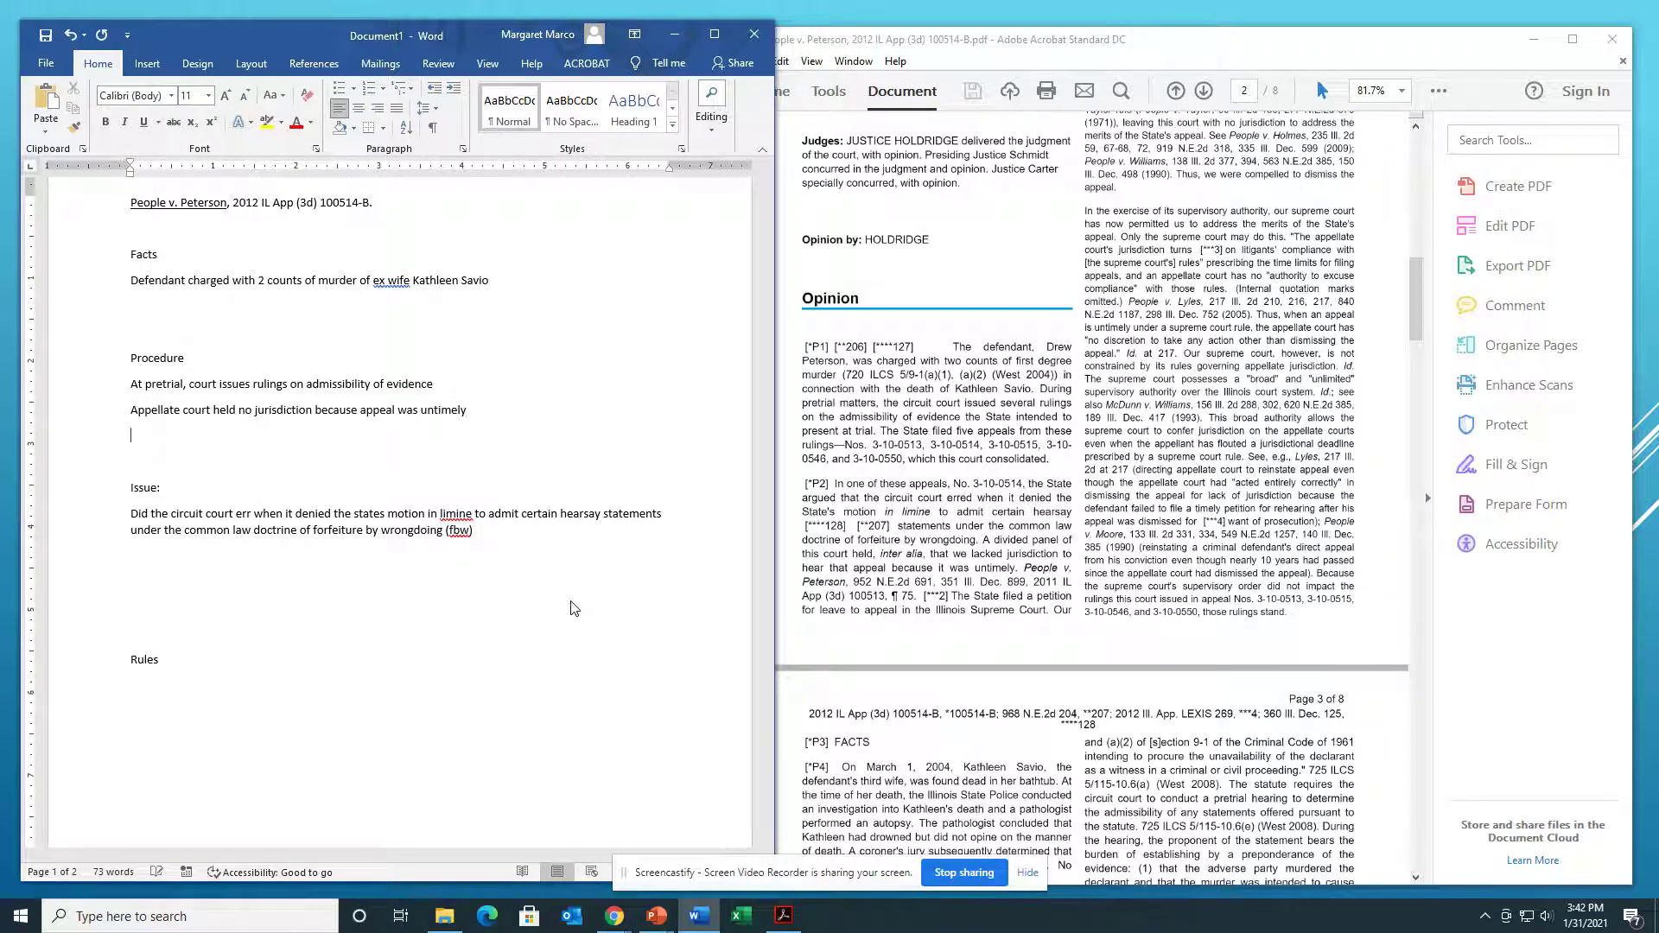
# Step: Add a Procedure line: 'Illinois supreme court vacated AC judgment and directed appellate court to decided'
pyautogui.write('Illinois supreme court')
pyautogui.scroll(1, 573, 608)
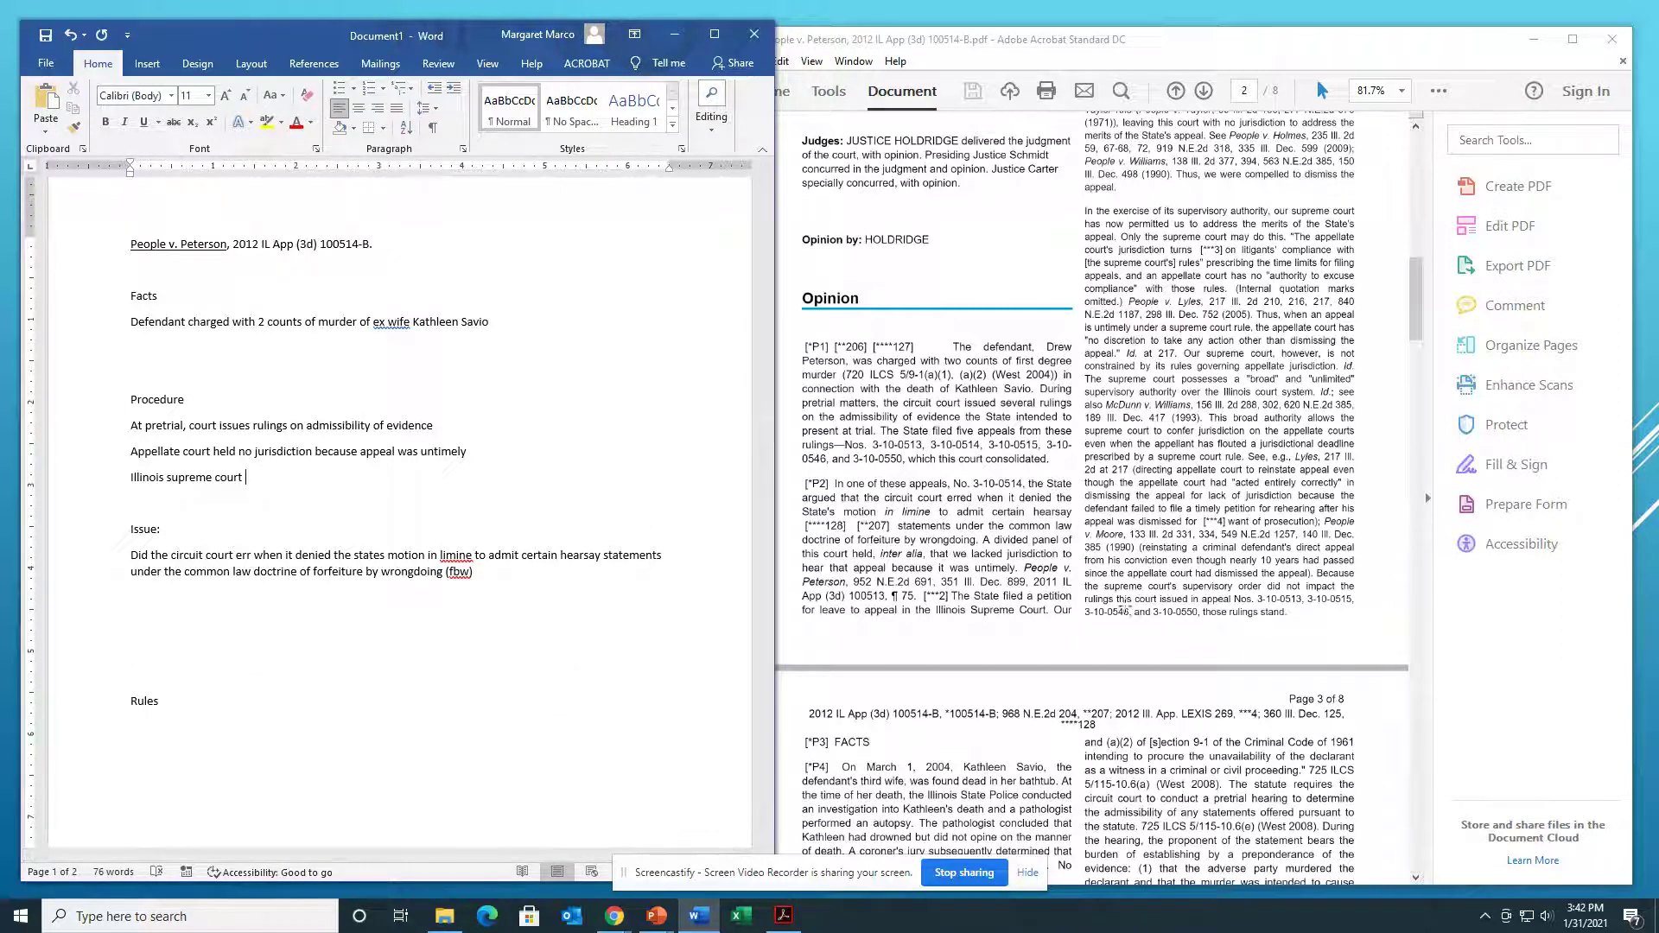
pyautogui.moveTo(1404, 672); pyautogui.dragTo(1388, 641)
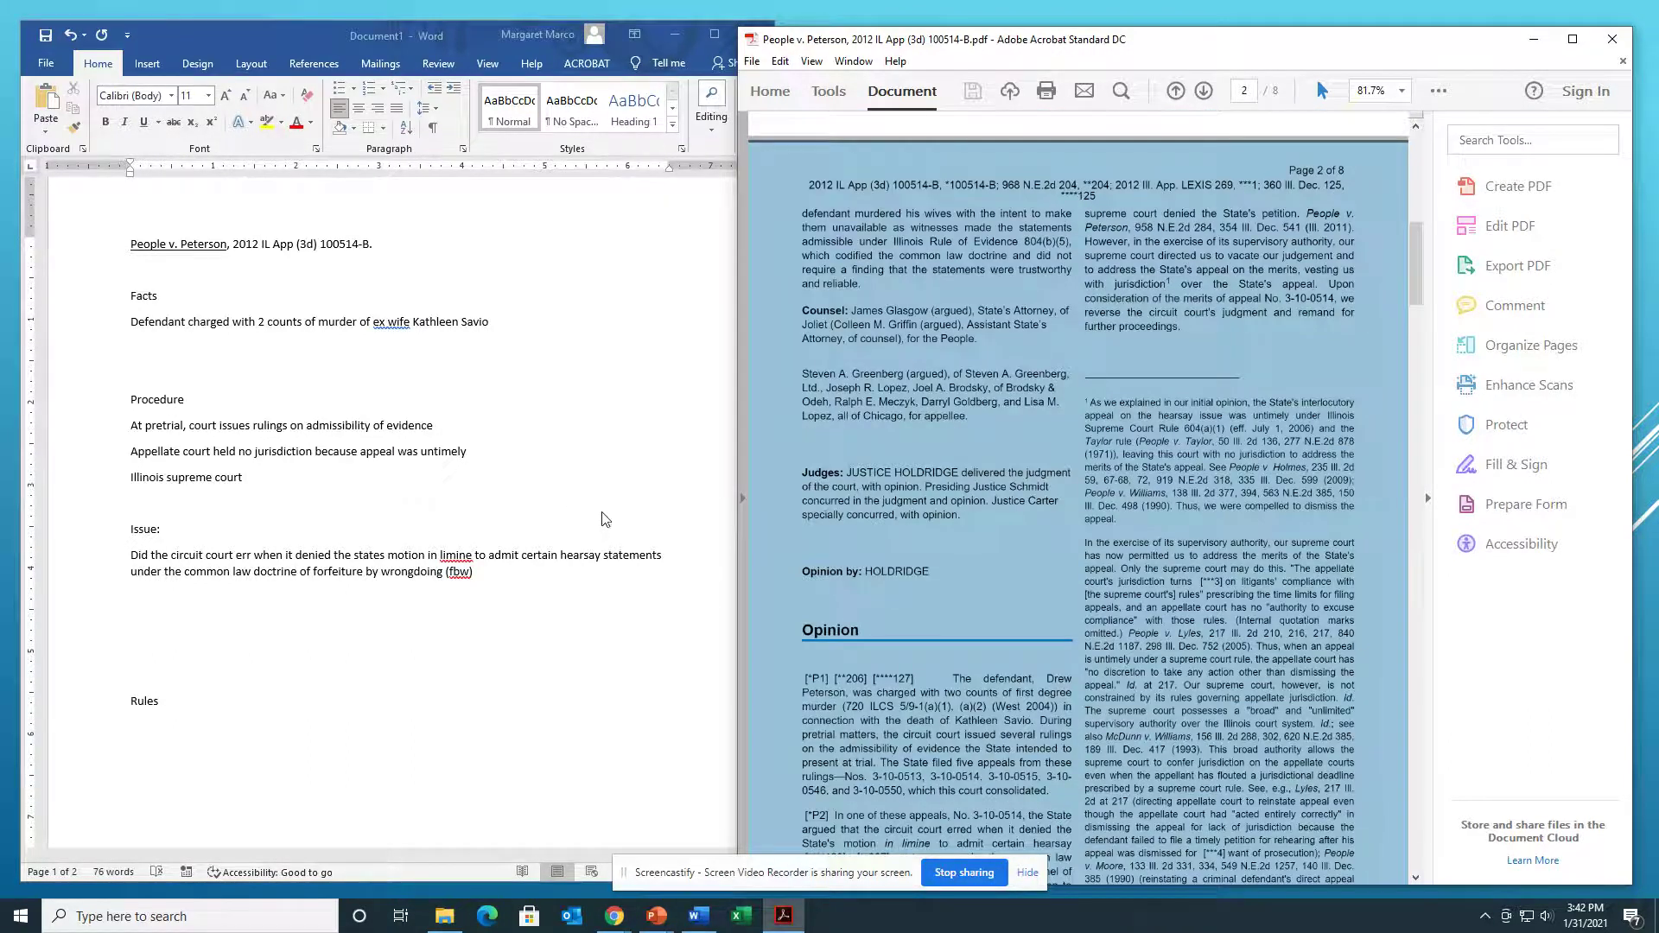
pyautogui.click(963, 585)
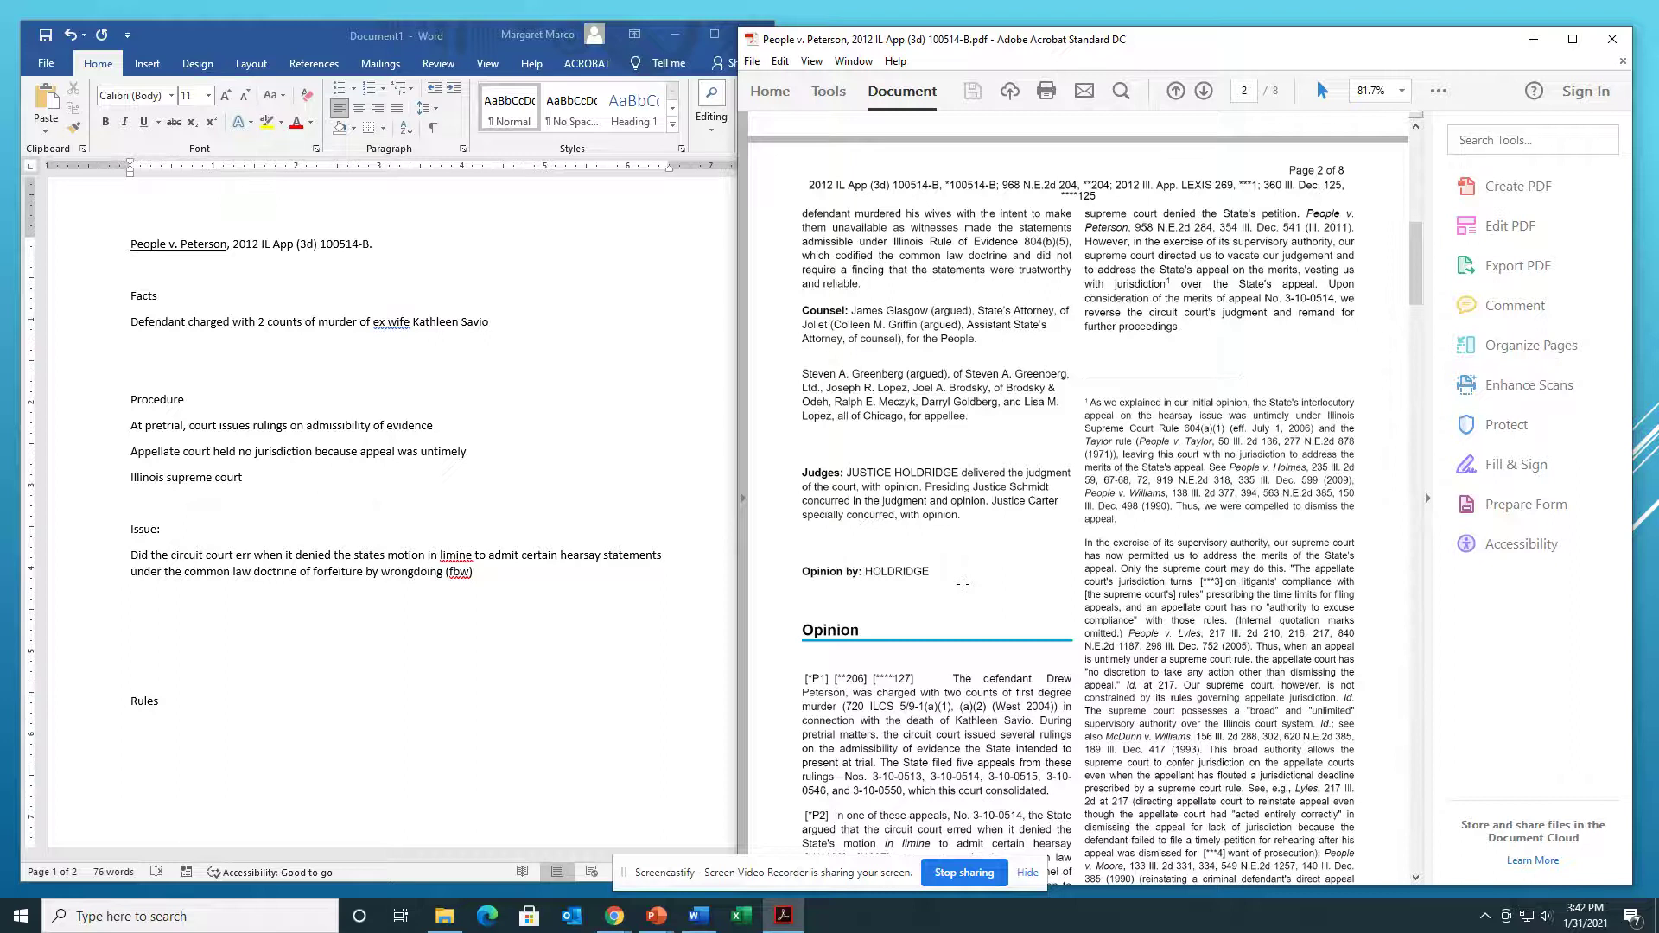
pyautogui.click(243, 480)
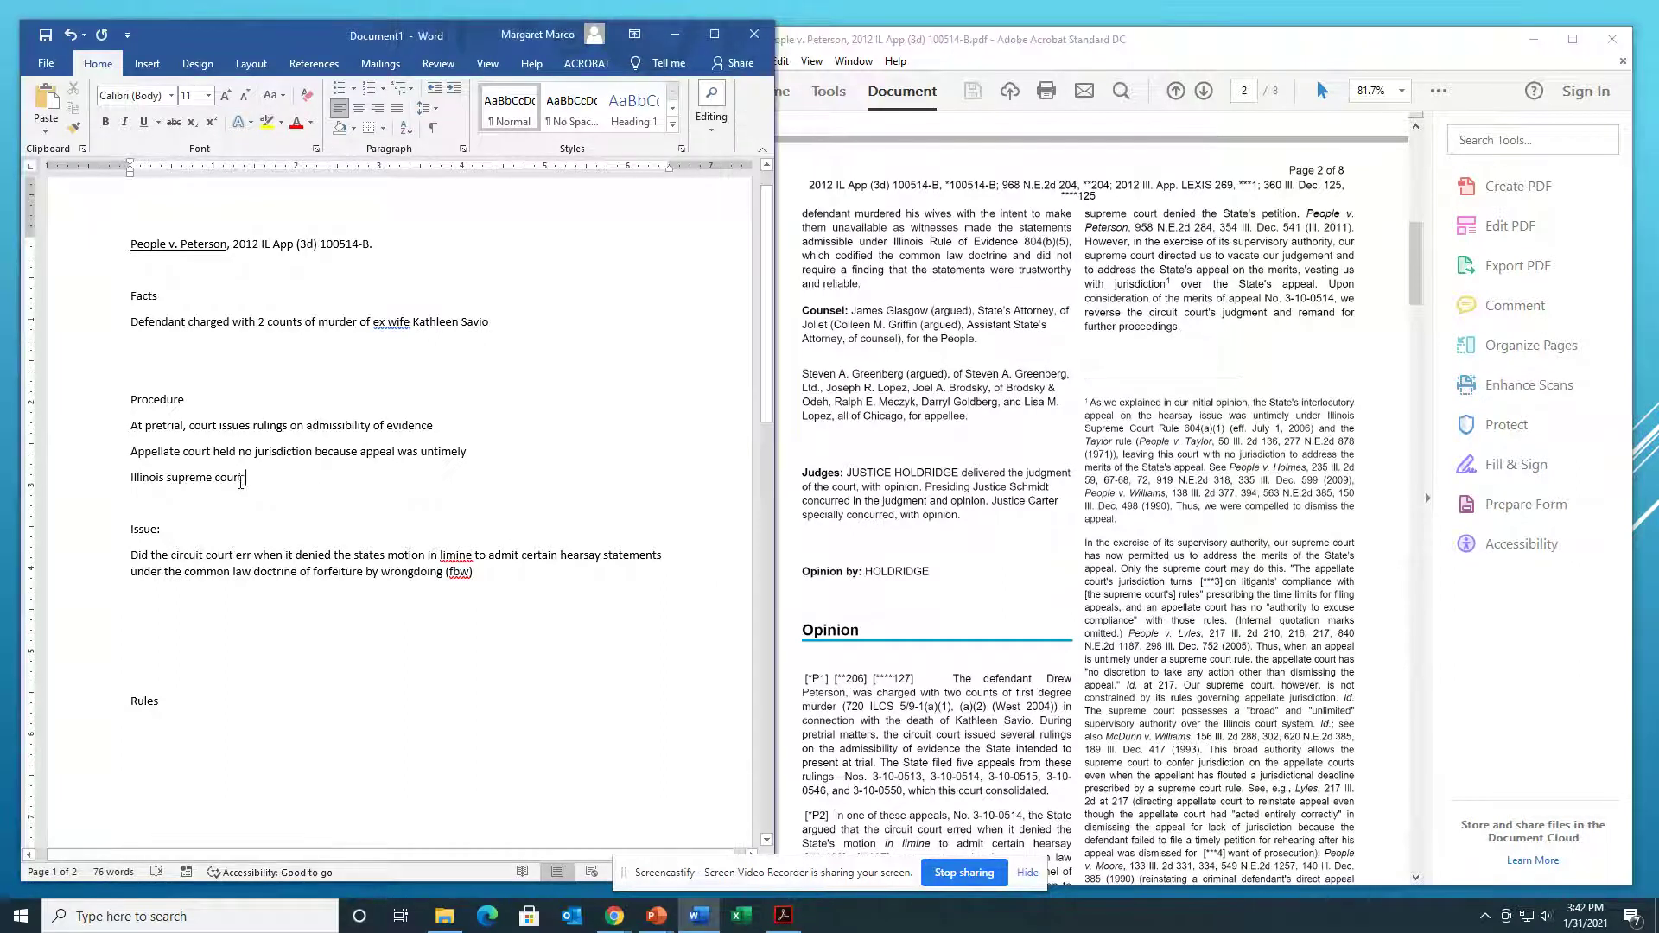
pyautogui.write('vacated ')
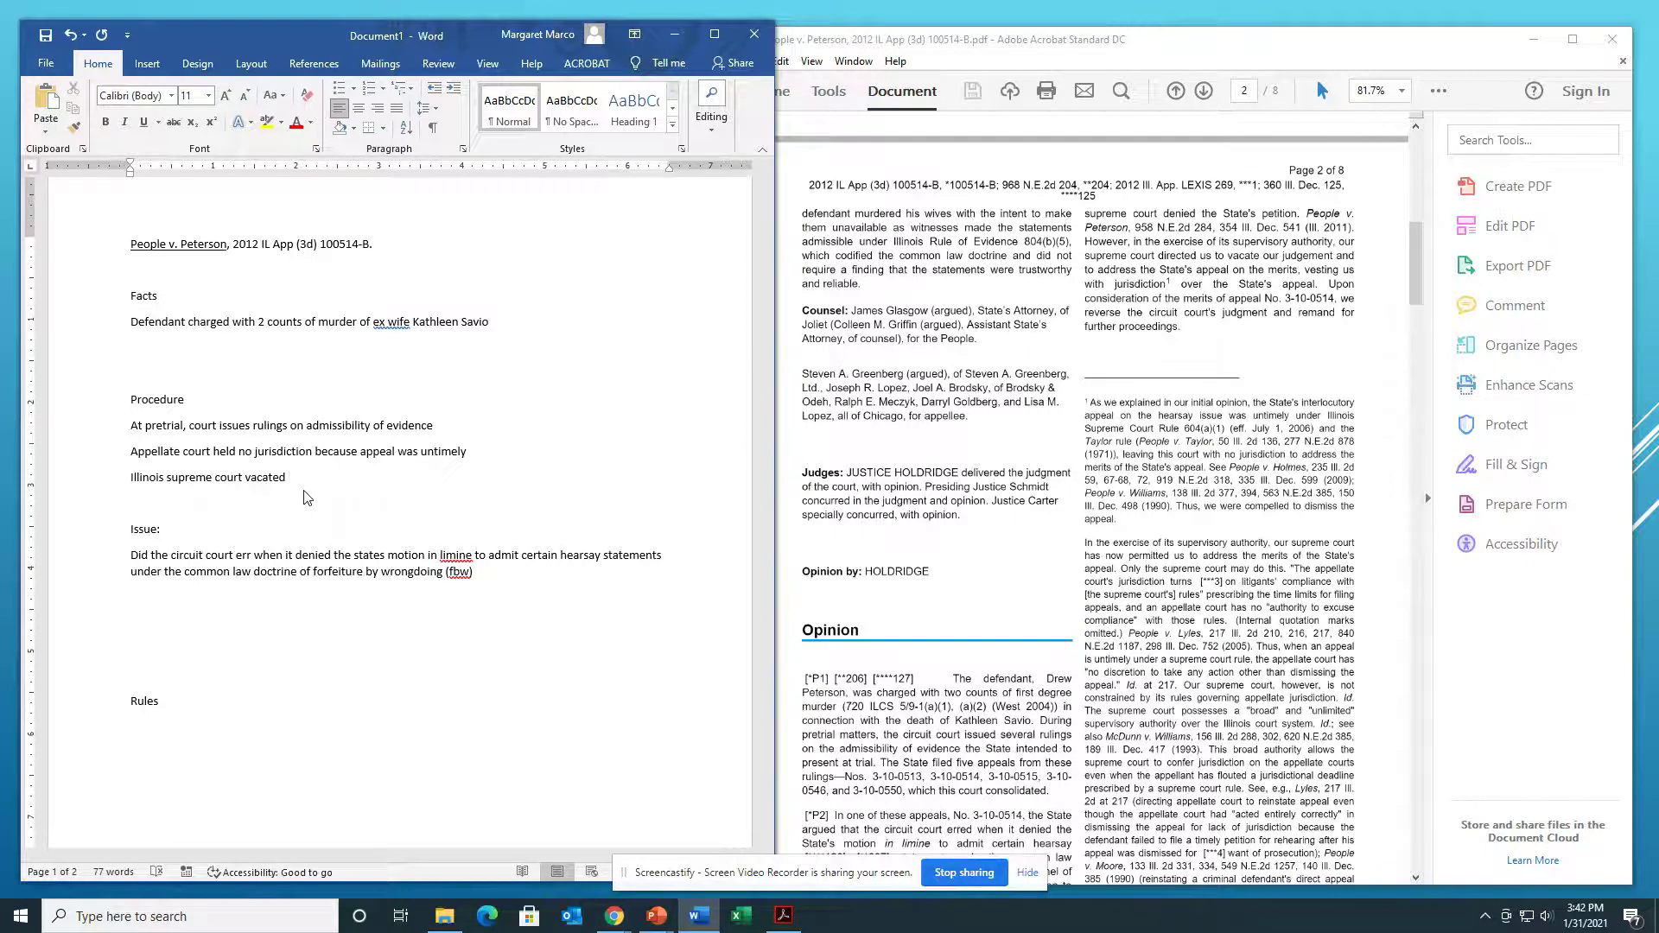
pyautogui.write('AC judgment ')
pyautogui.write('and')
pyautogui.write('re')
pyautogui.write('abde')
pyautogui.press('BackSpace')
pyautogui.press('BackSpace')
pyautogui.press('BackSpace')
pyautogui.press('BackSpace')
pyautogui.press('BackSpace')
pyautogui.press('BackSpace')
pyautogui.write('directed appellate court to decid')
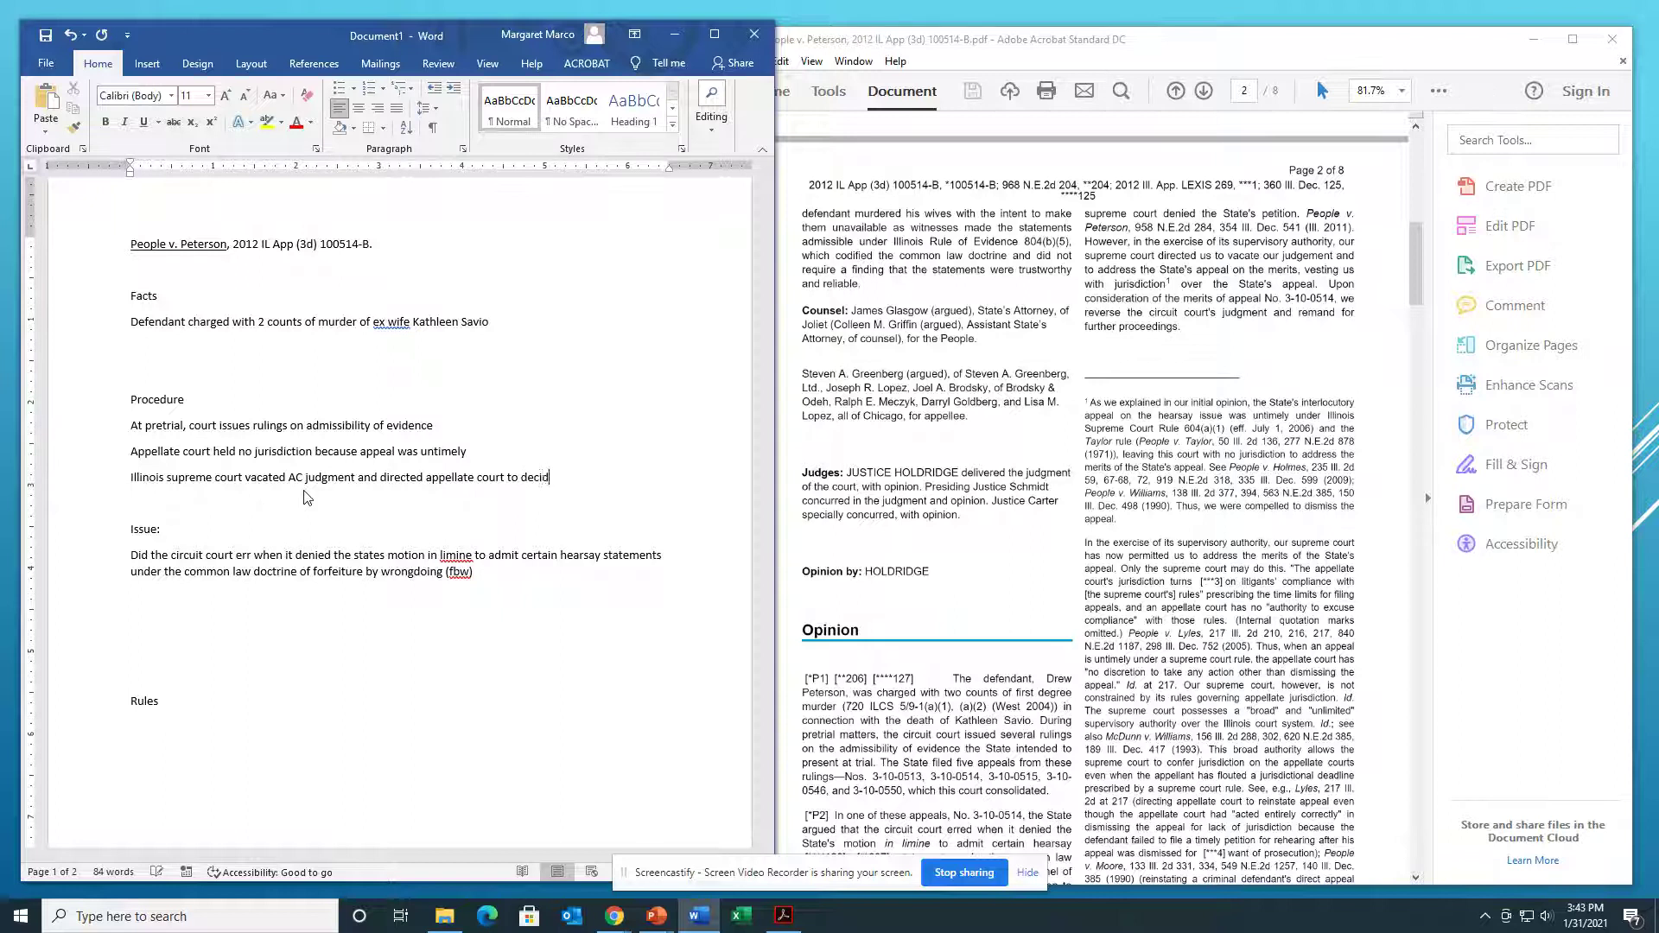
pyautogui.write('ed')
# Step: Scroll the opinion PDF from page 2 down to the FACTS paragraphs on page 3
pyautogui.scroll(-3, 1193, 345)
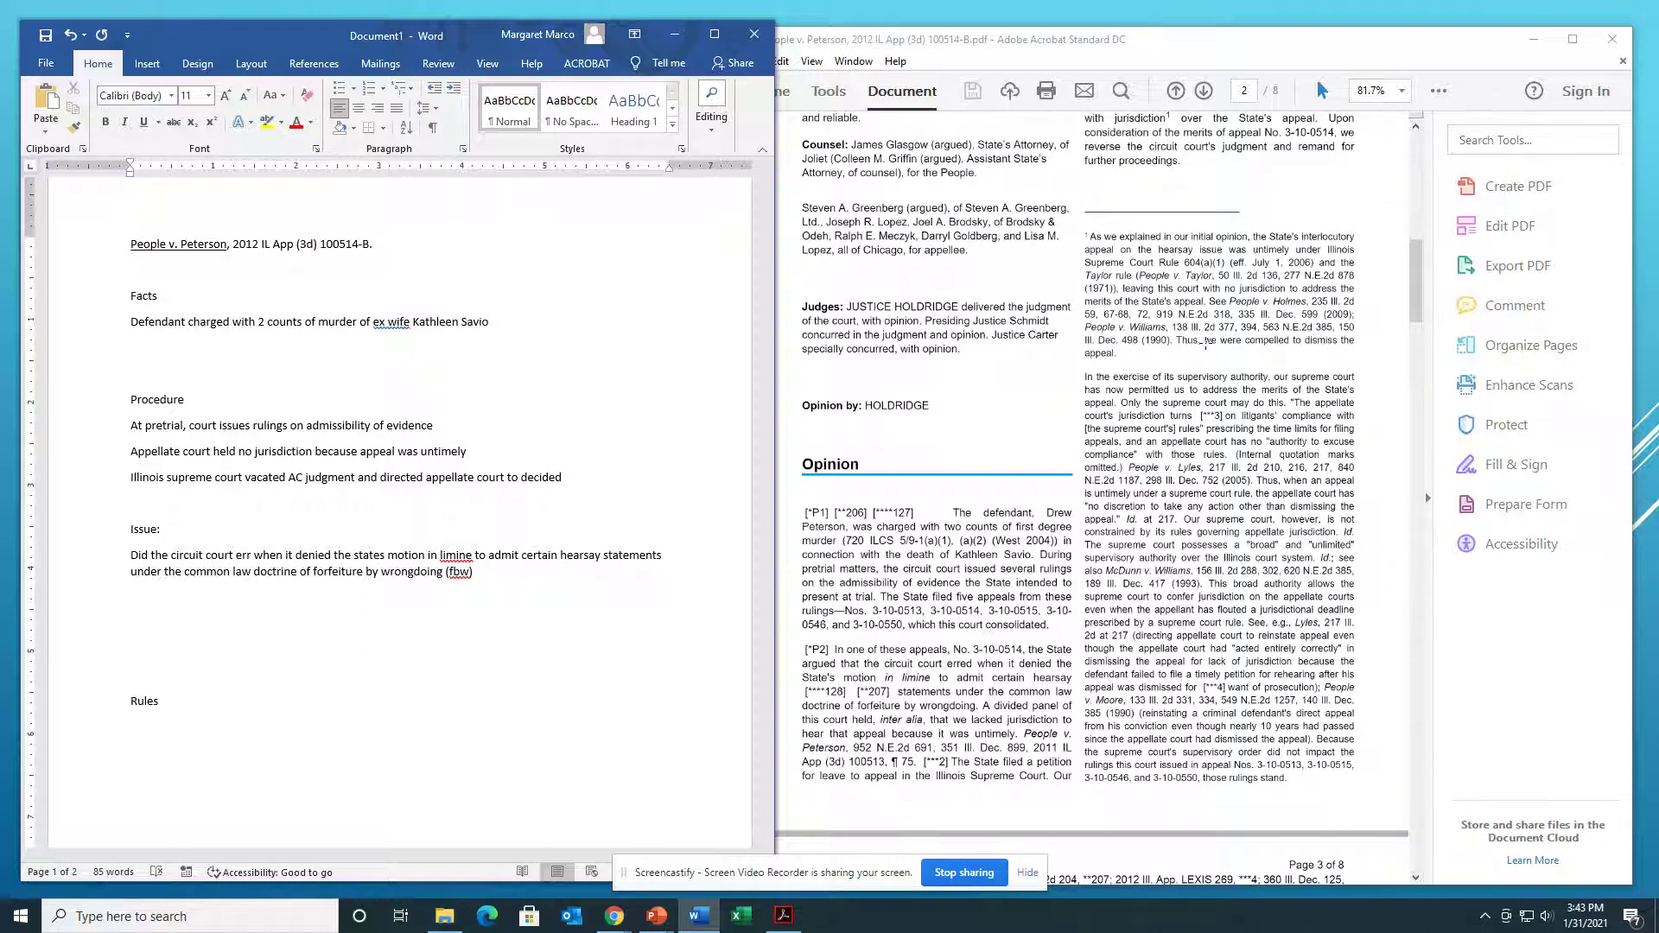
pyautogui.scroll(-4, 1206, 342)
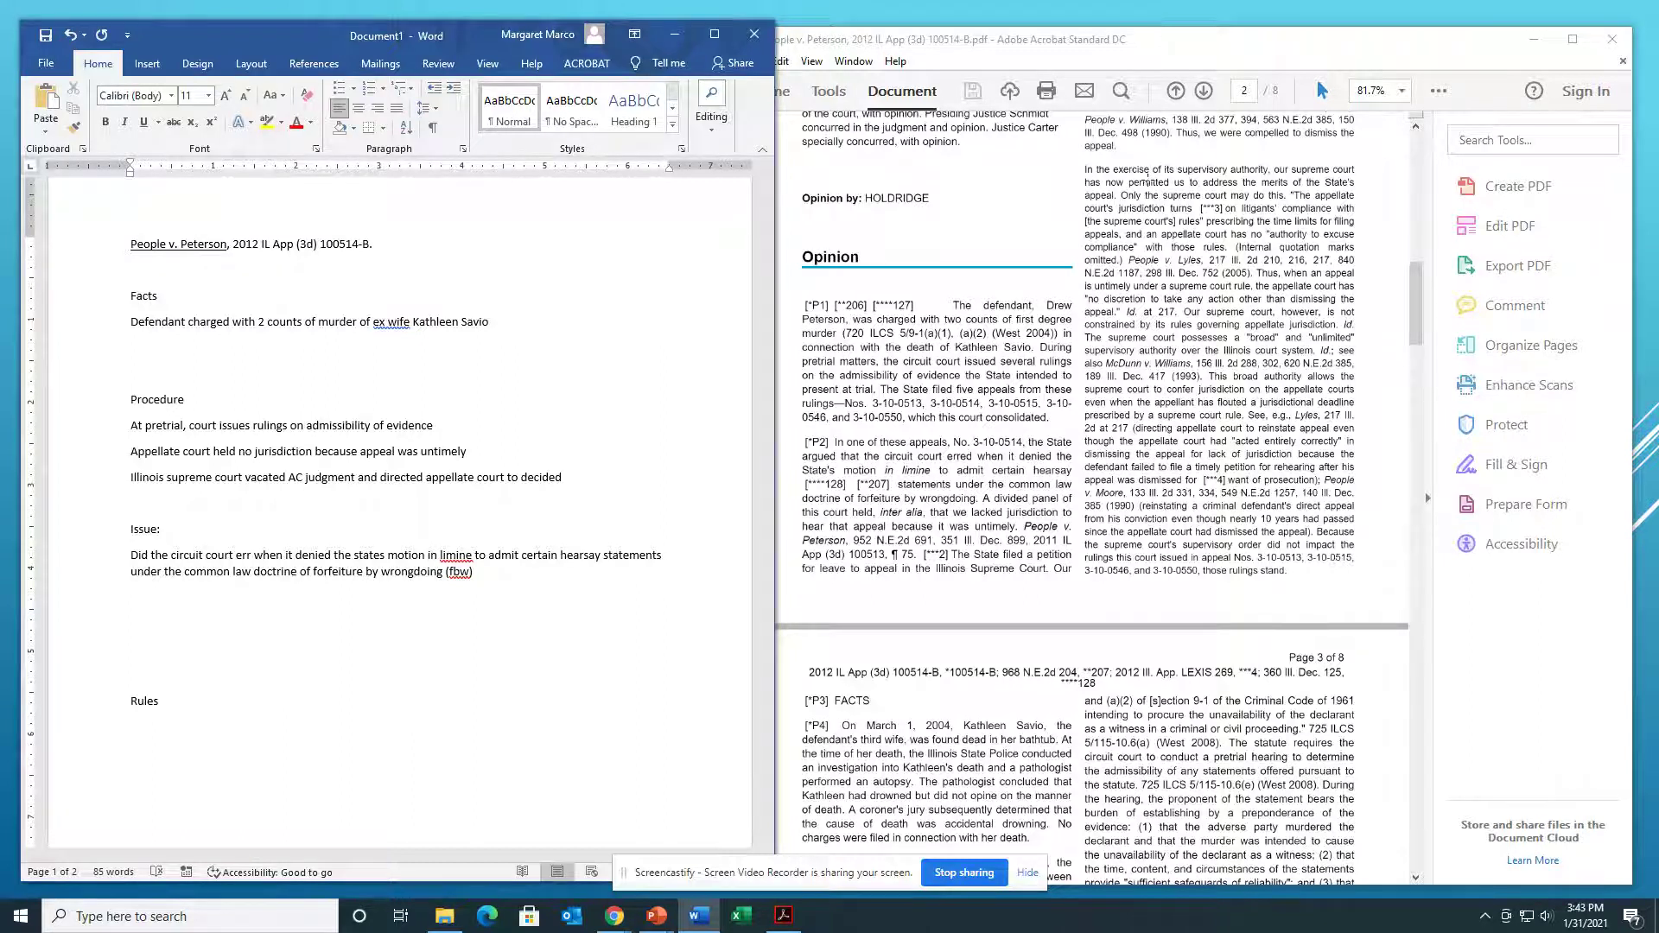
pyautogui.scroll(-4, 1147, 181)
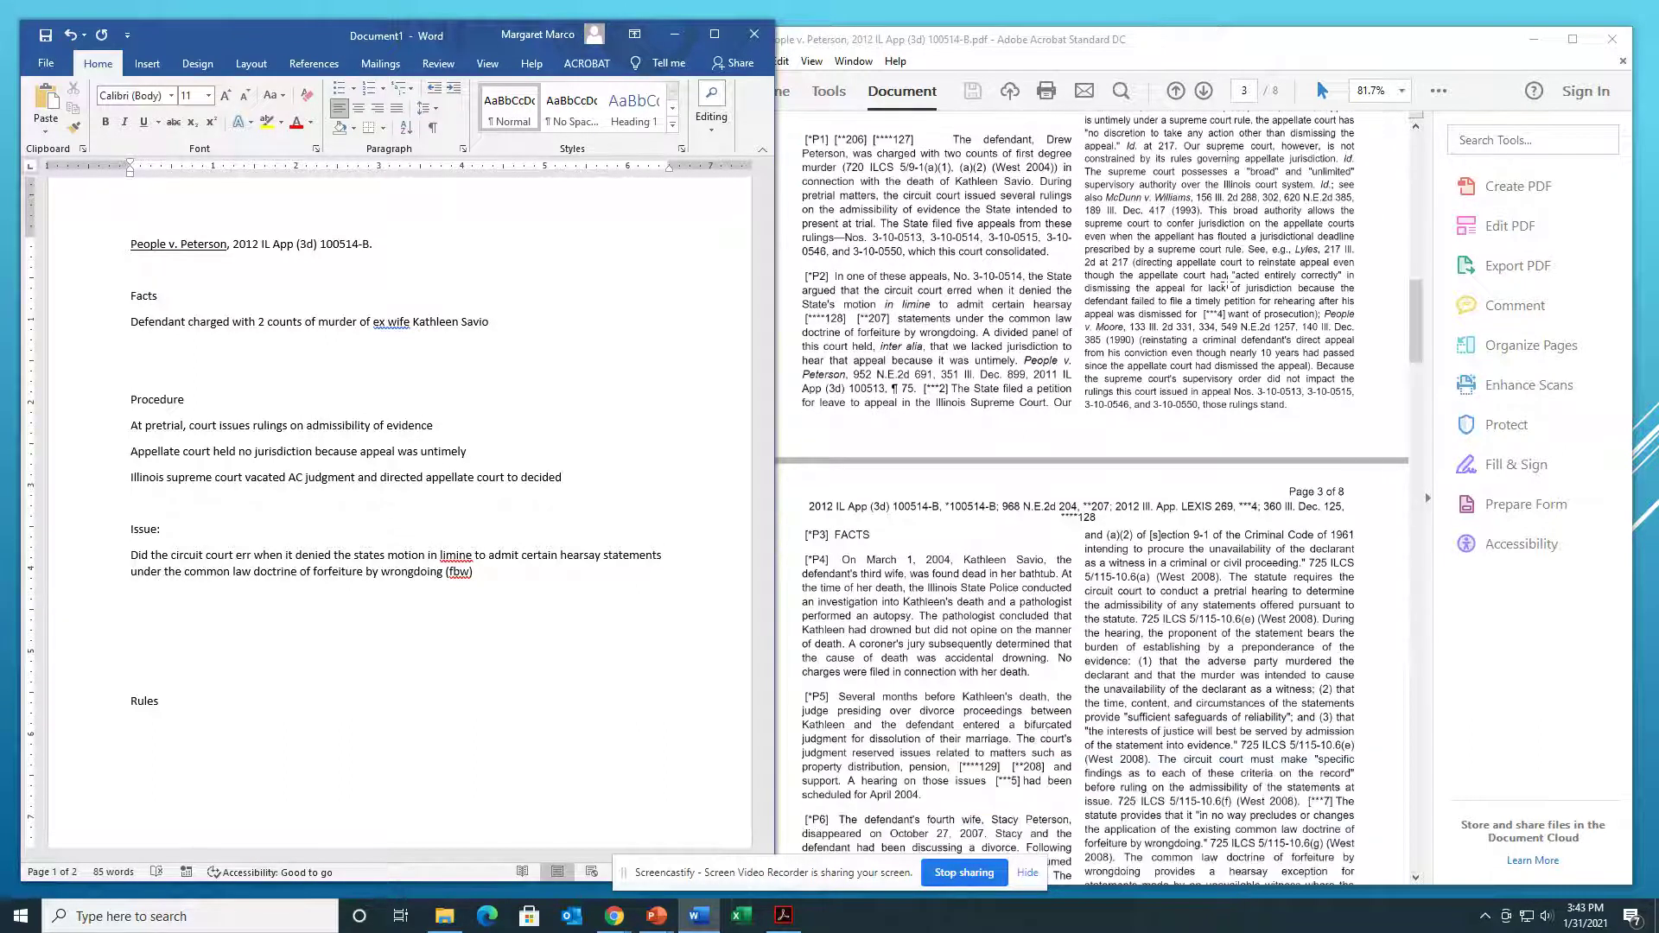
pyautogui.scroll(-8, 1227, 285)
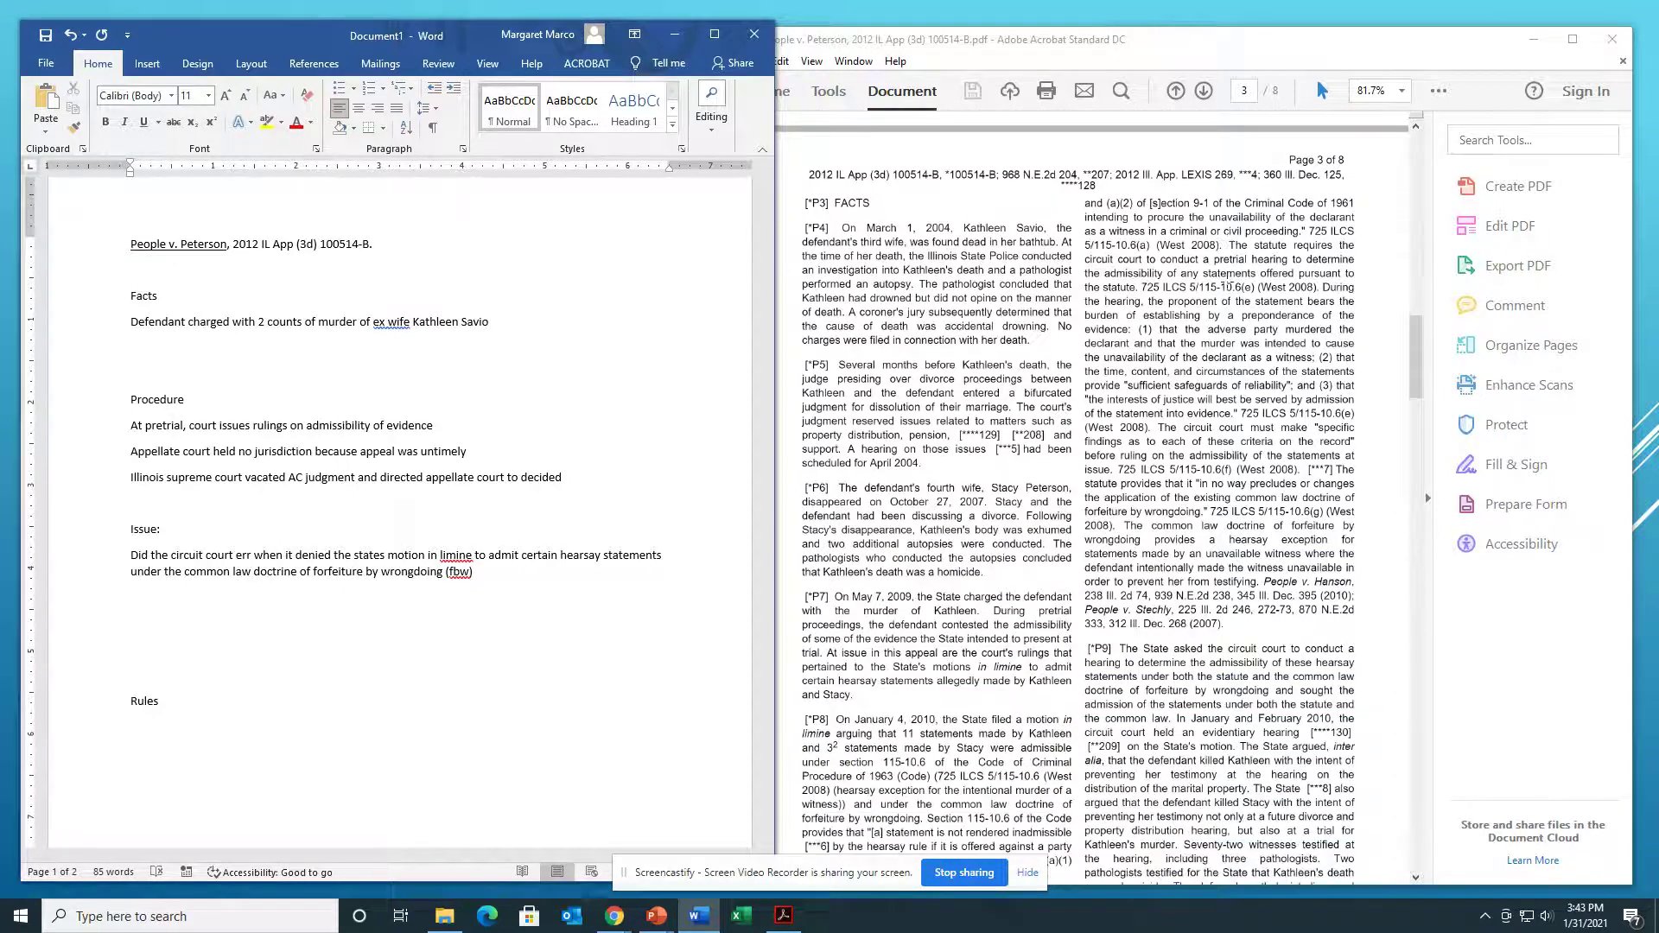
pyautogui.scroll(-1, 1227, 285)
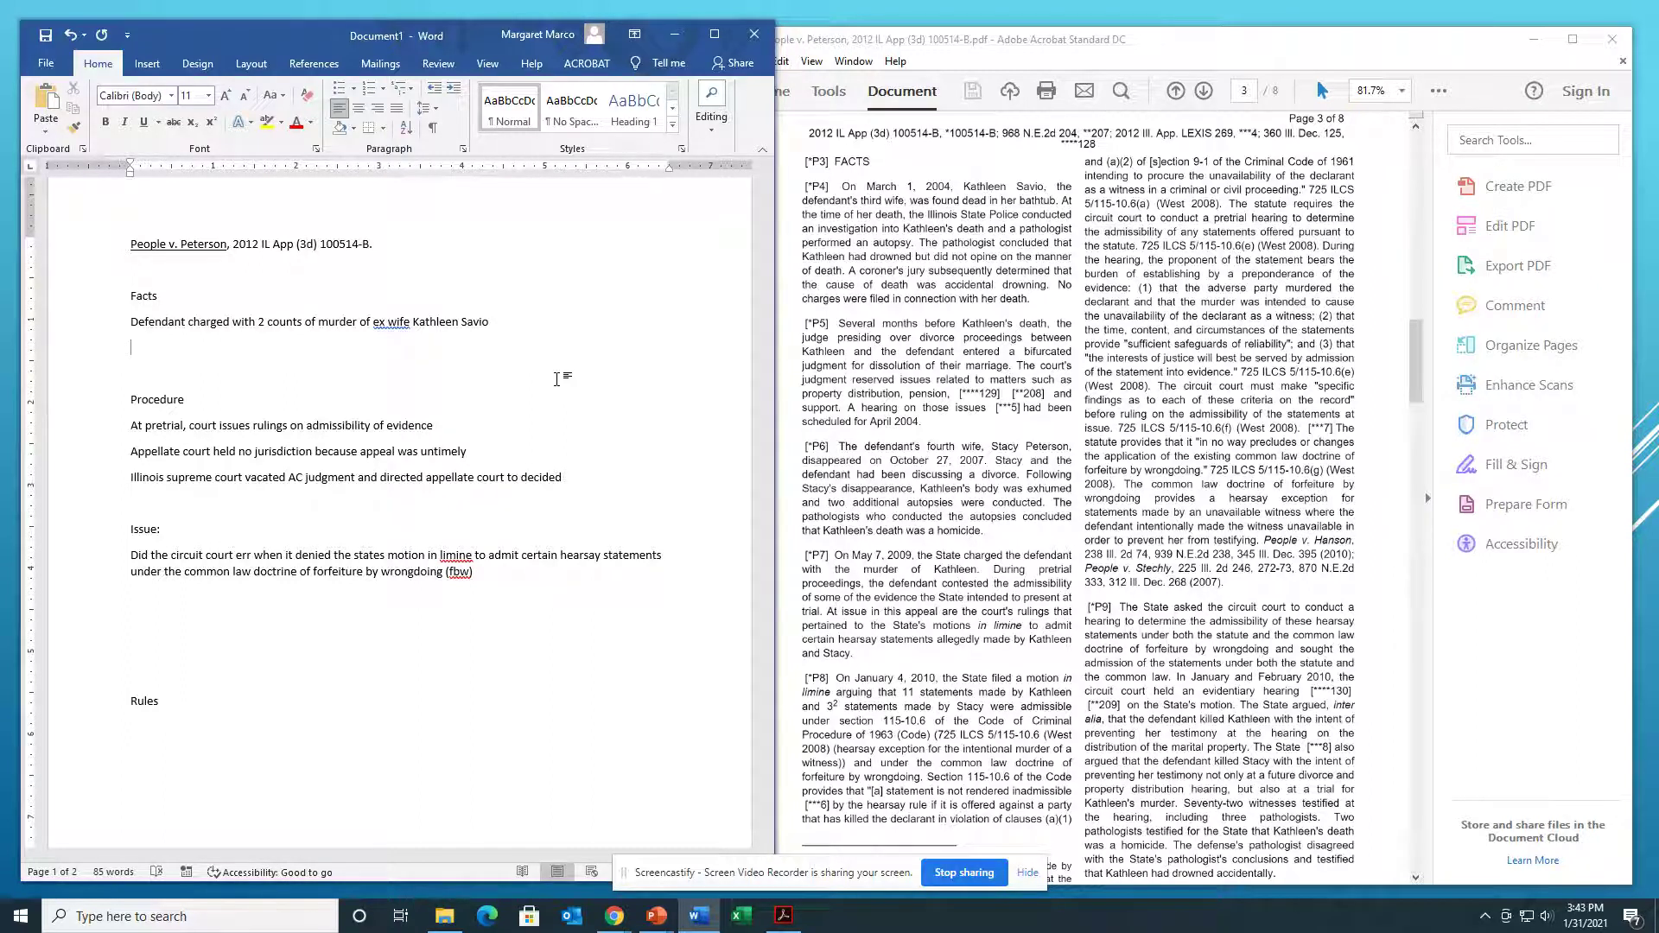
# Step: Type the March 1, 2004 fact: Savio found dead in bathtub, autopsy found accidental drowning
pyautogui.write('March 1:  2004  Savio was found dead in ht')
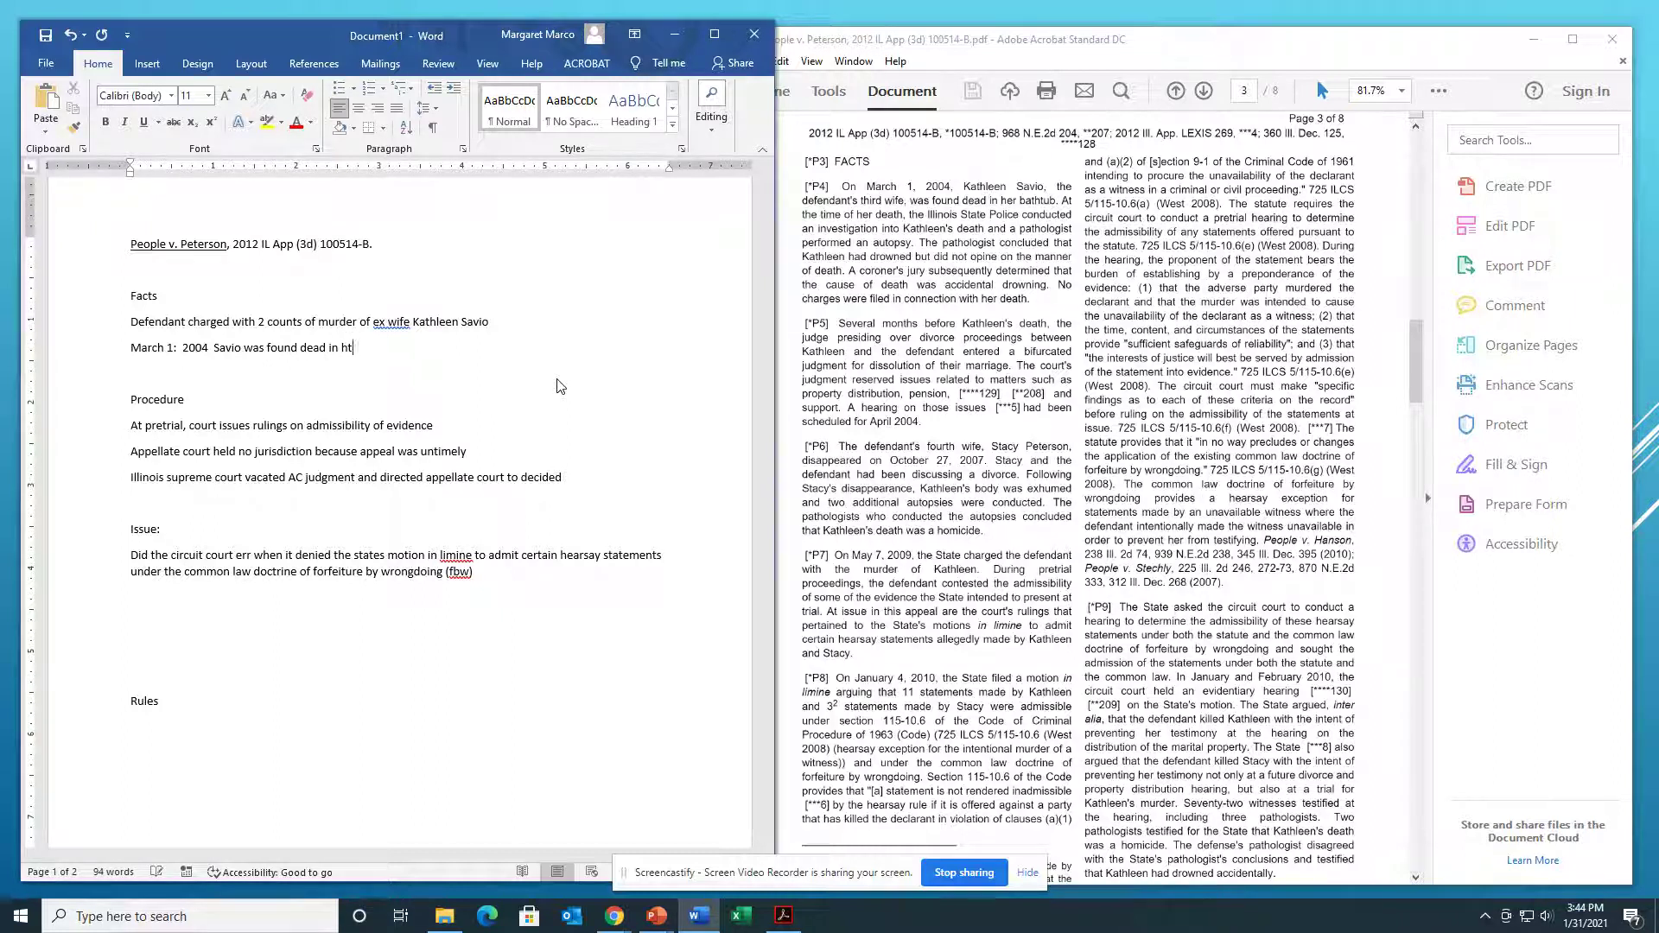
pyautogui.press('BackSpace')
pyautogui.press('BackSpace')
pyautogui.write('the bathtub, police did auto')
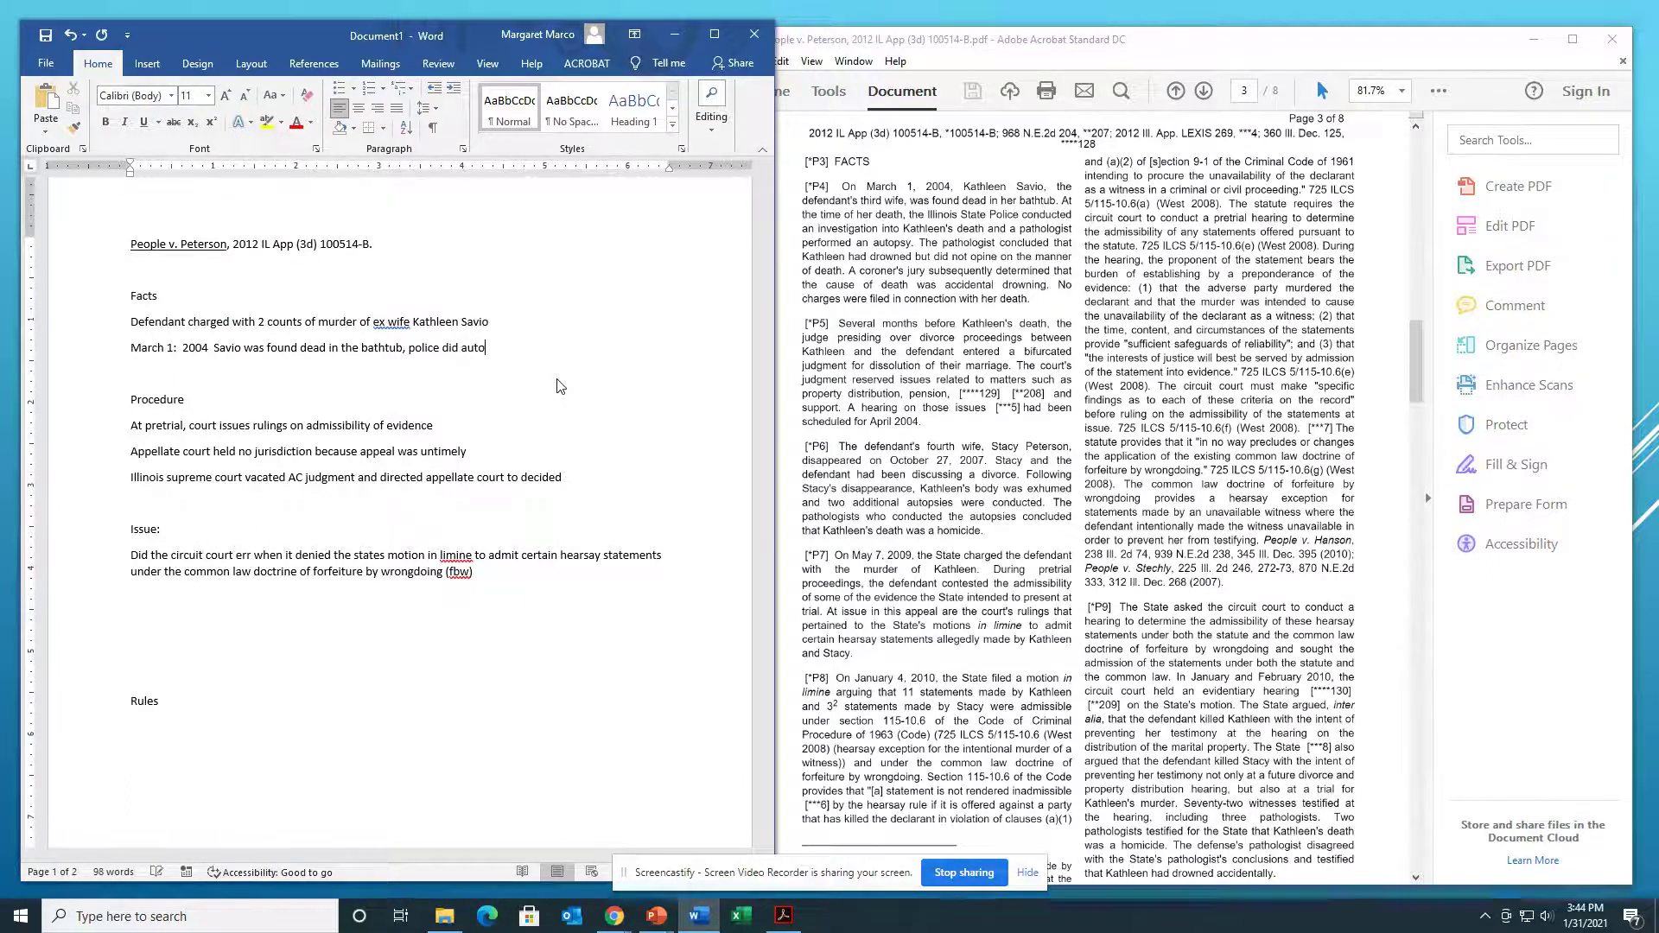
pyautogui.write('psy and found accidental ')
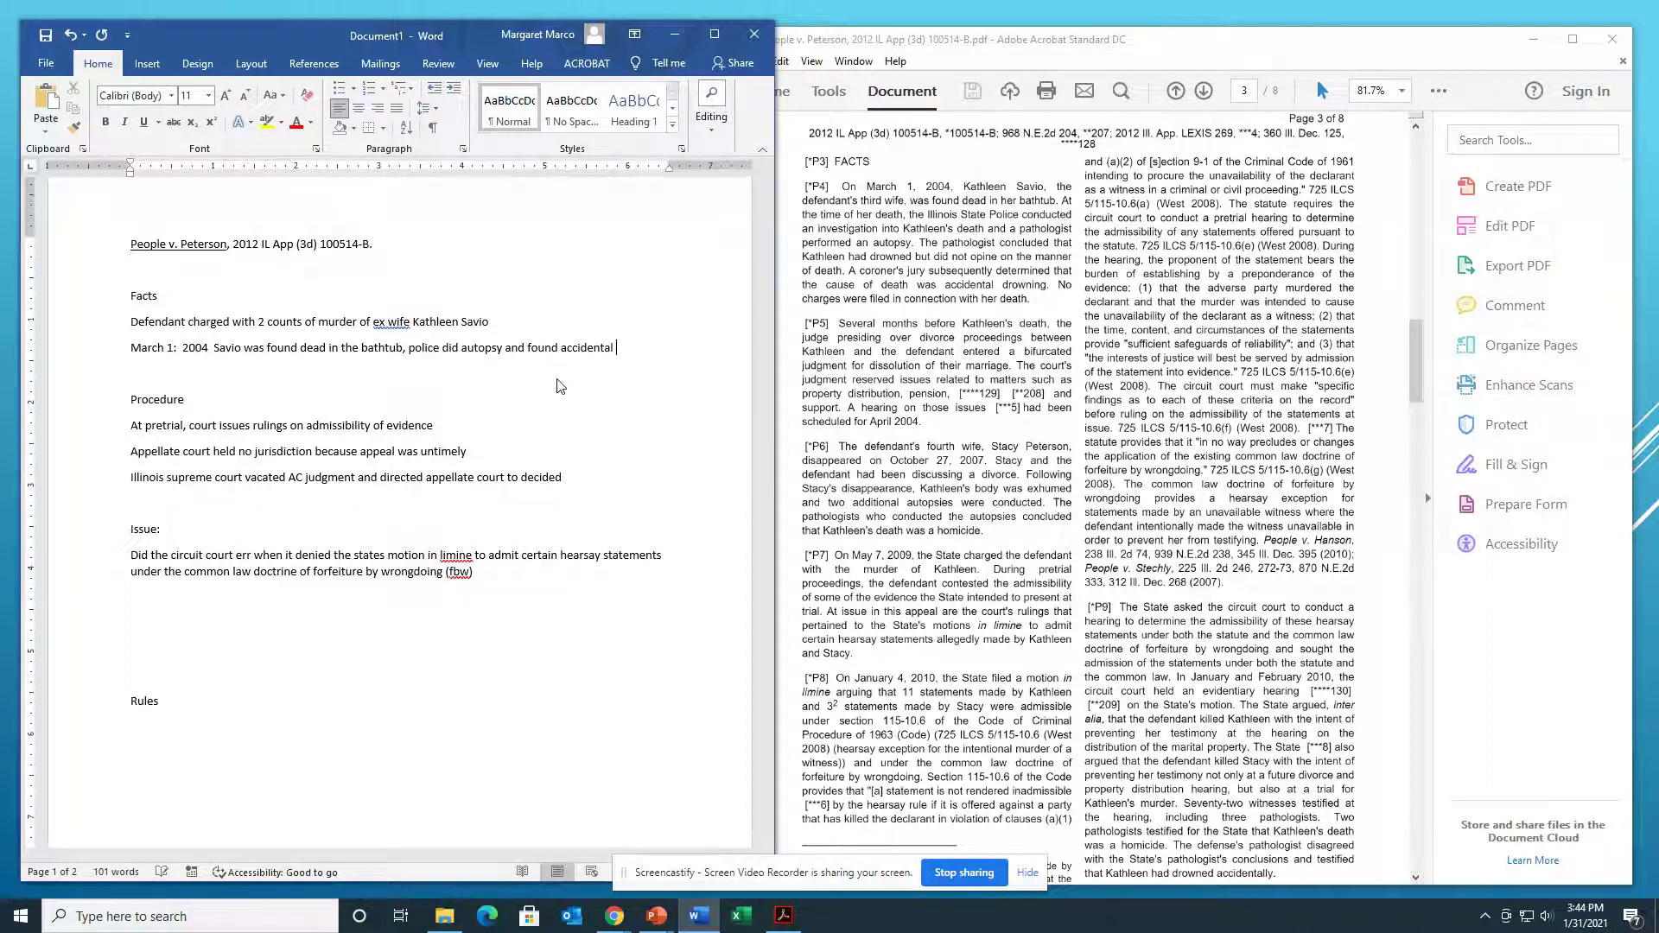
pyautogui.write('drowning')
# Step: Retype 'accidental' before 'drowning' on the March 1 line with correct spacing
pyautogui.click(560, 347)
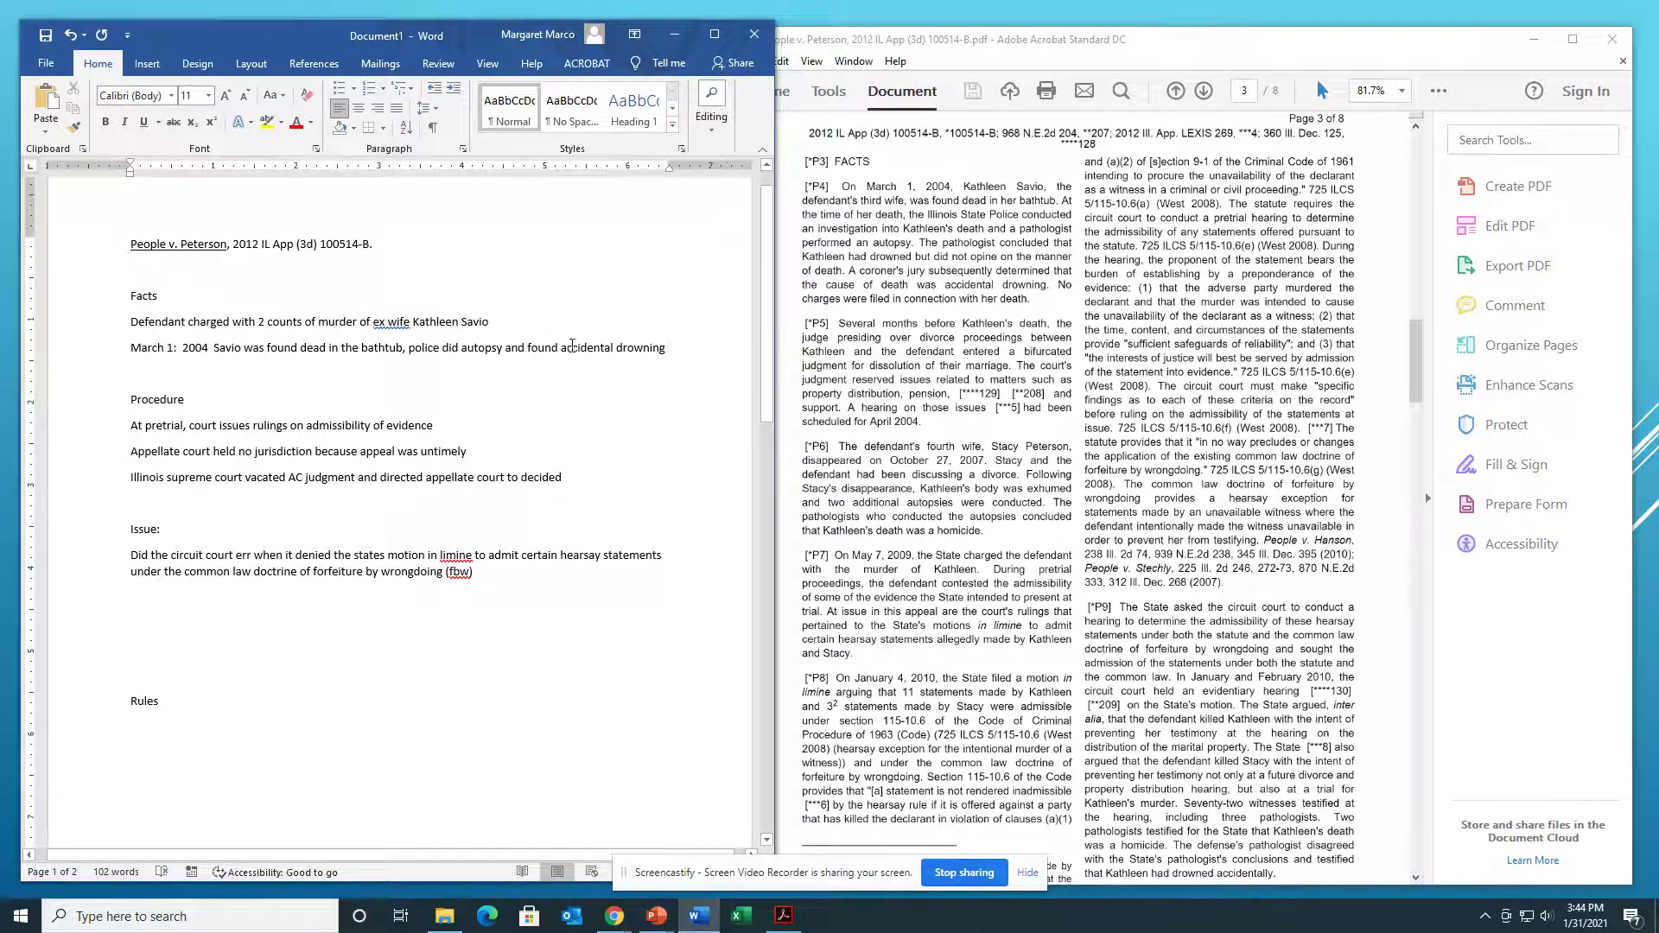
pyautogui.press('Delete')
pyautogui.press('Delete')
pyautogui.press('Delete')
pyautogui.press('Delete')
pyautogui.press('Delete')
pyautogui.press('Delete')
pyautogui.press('Delete')
pyautogui.press('Delete')
pyautogui.press('Delete')
pyautogui.press('Delete')
pyautogui.press('Delete')
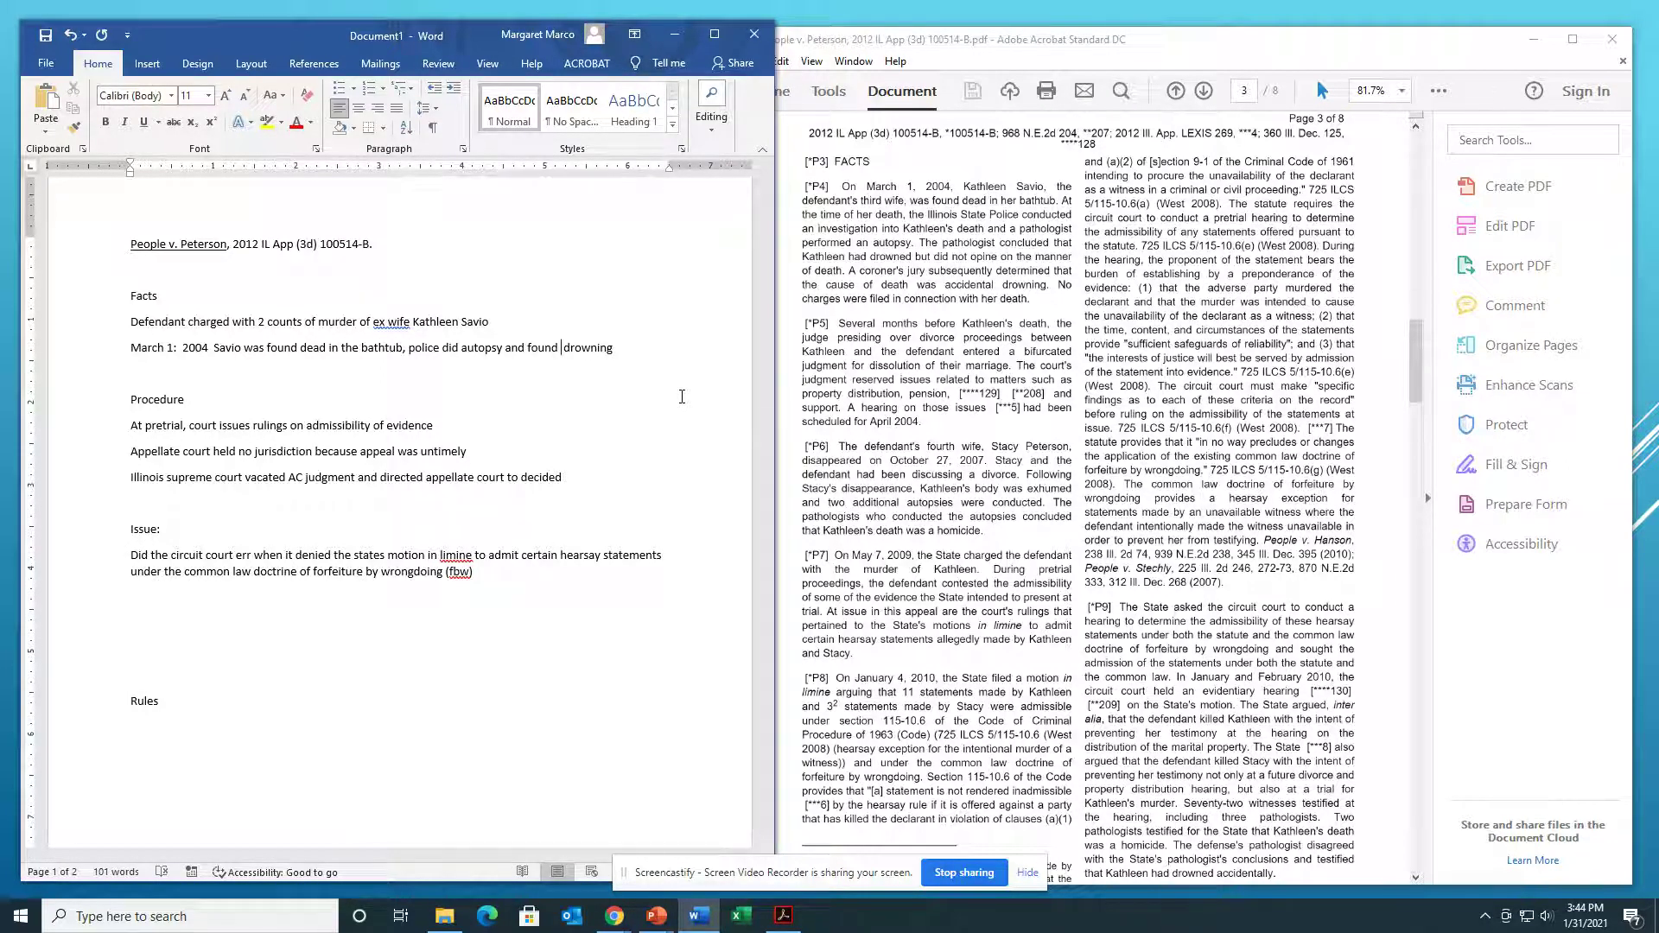
pyautogui.press('Delete')
pyautogui.press('Right')
pyautogui.press('Right')
pyautogui.write('accident')
pyautogui.press('BackSpace')
pyautogui.write('al')
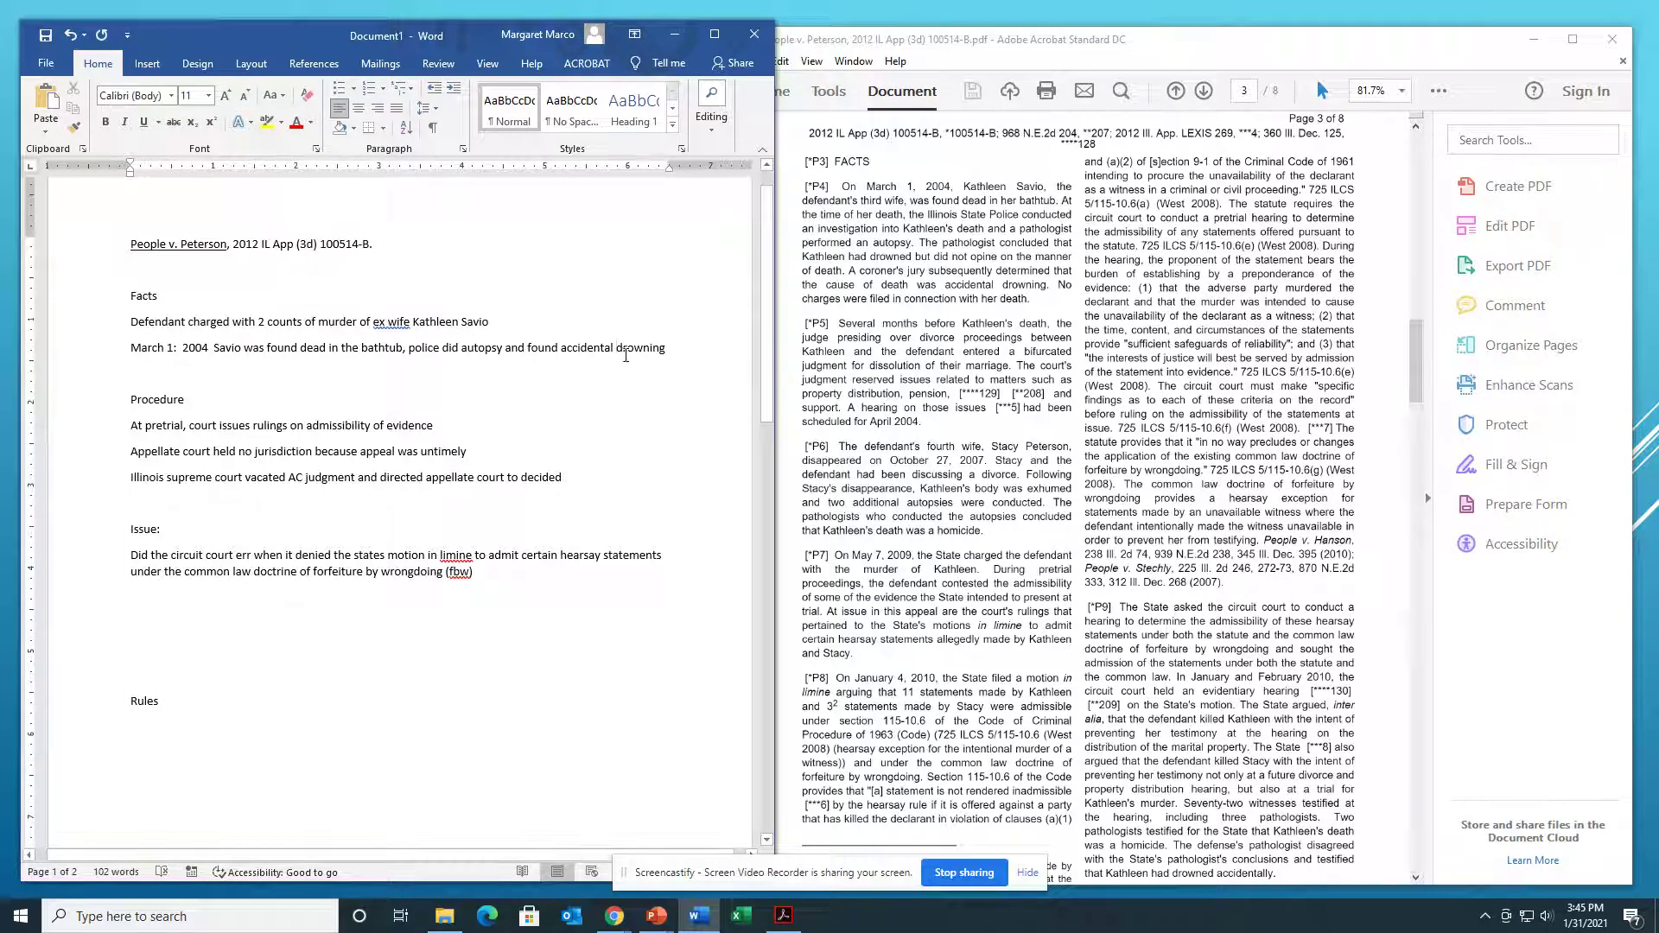
# Step: Add the Facts line 'At the time of her death she was undergoing divorce proceedings with Def.'
pyautogui.click(672, 345)
pyautogui.press('Return')
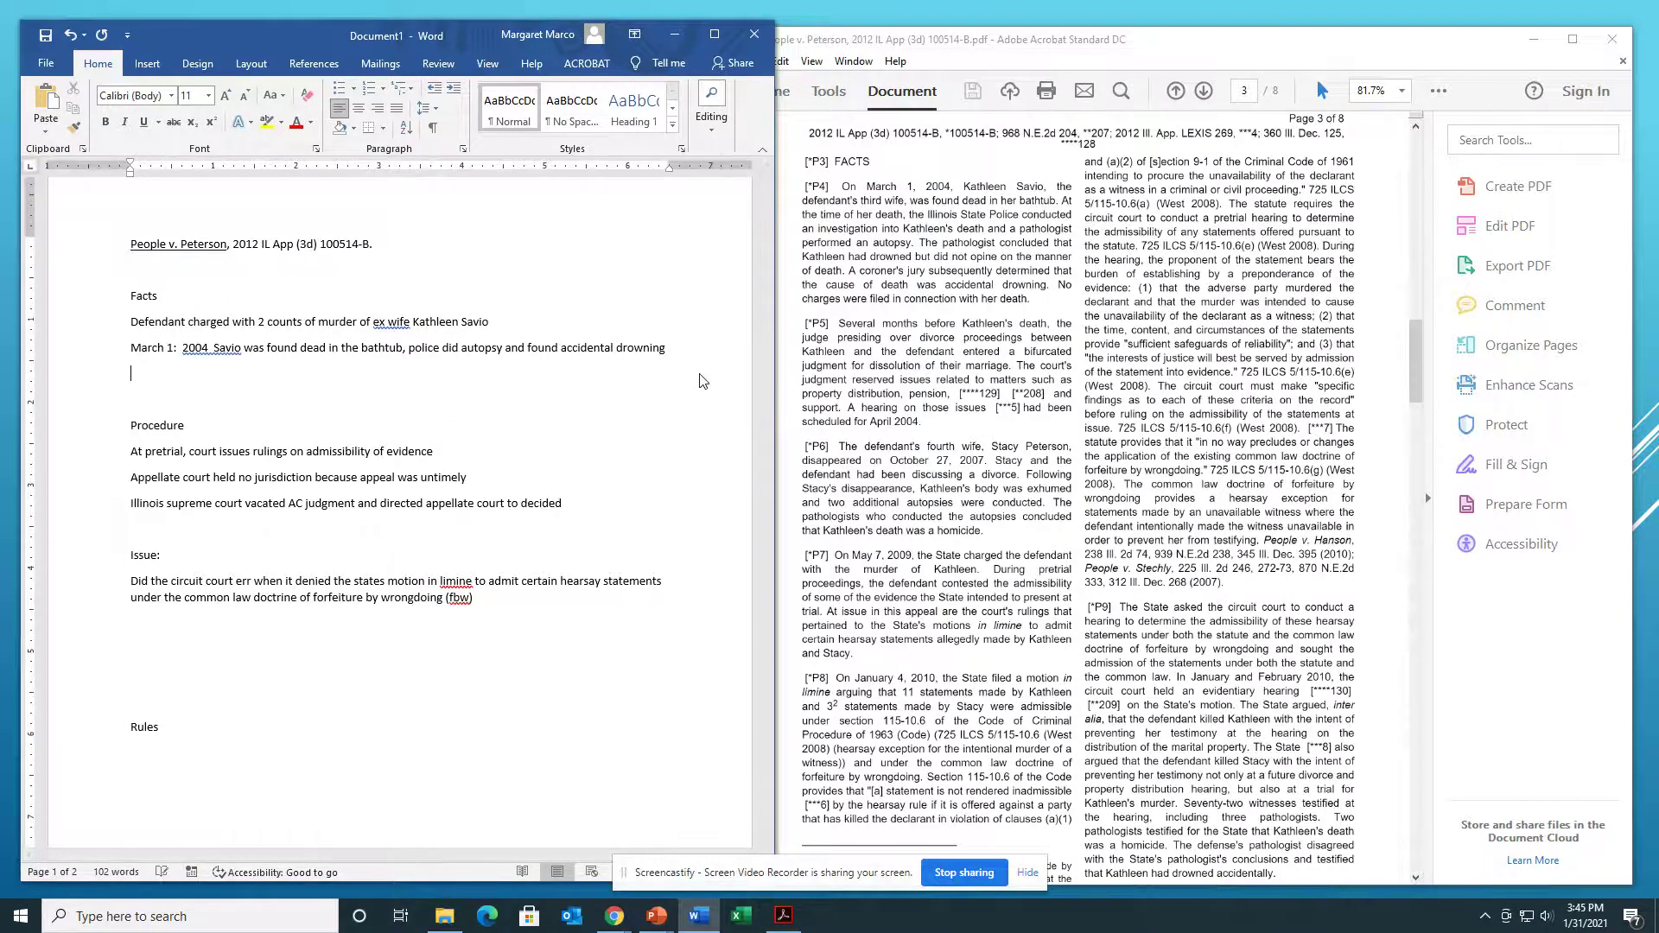
pyautogui.write('At the time of her death she was unde')
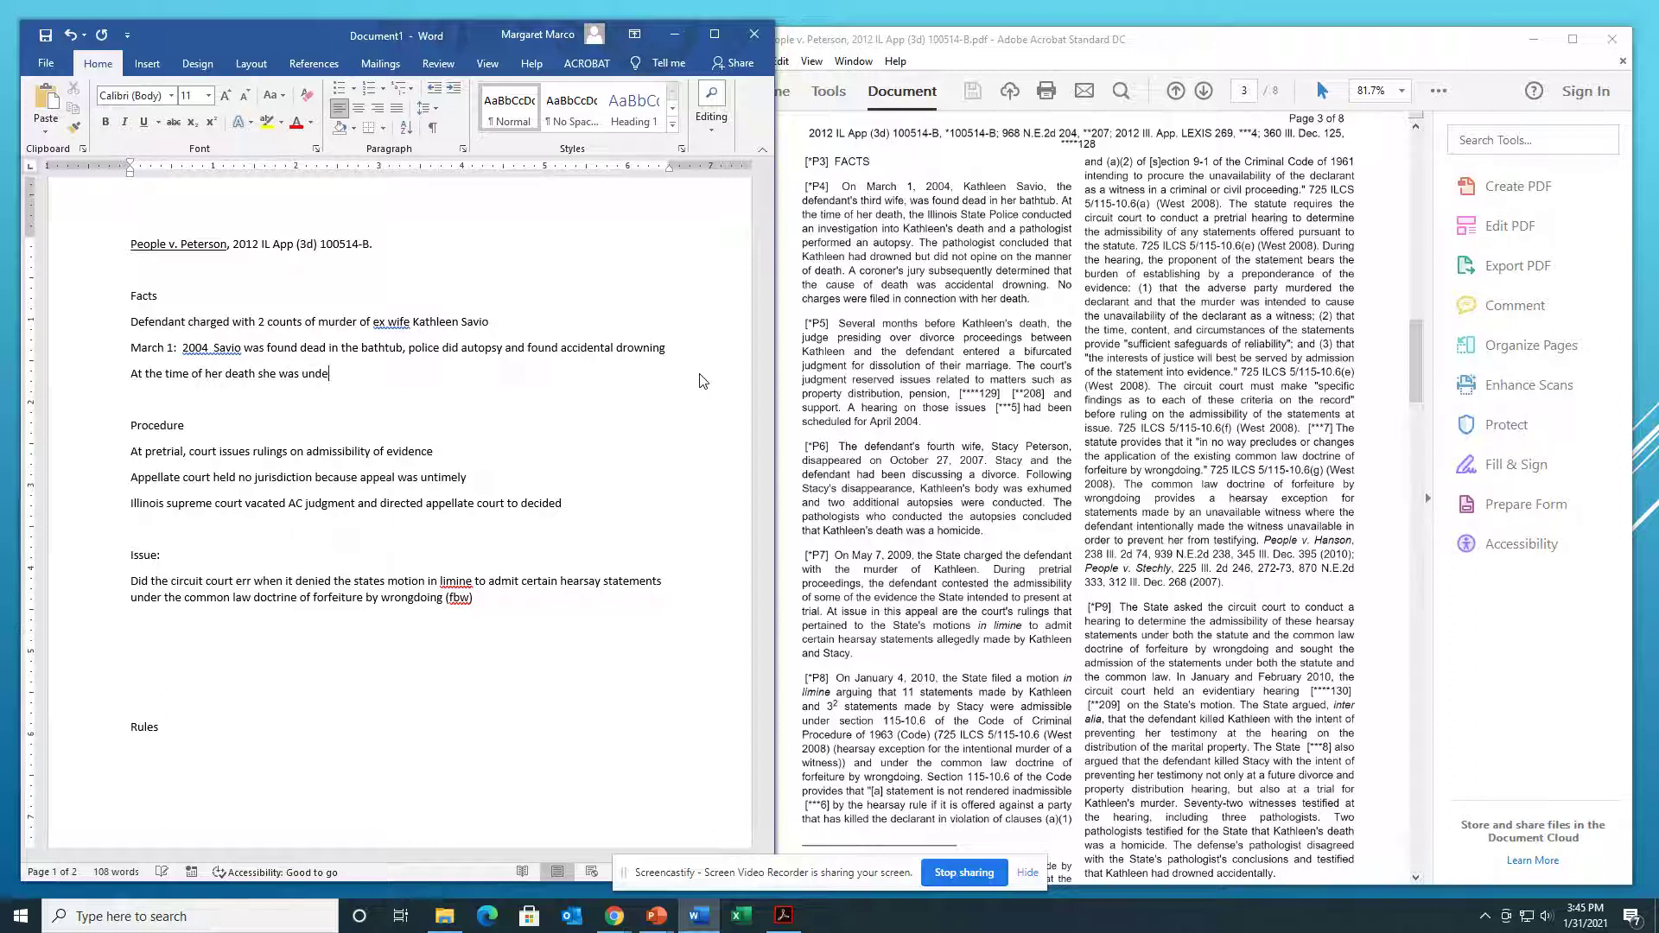
pyautogui.write('rgoing divorce proceedings with Def.')
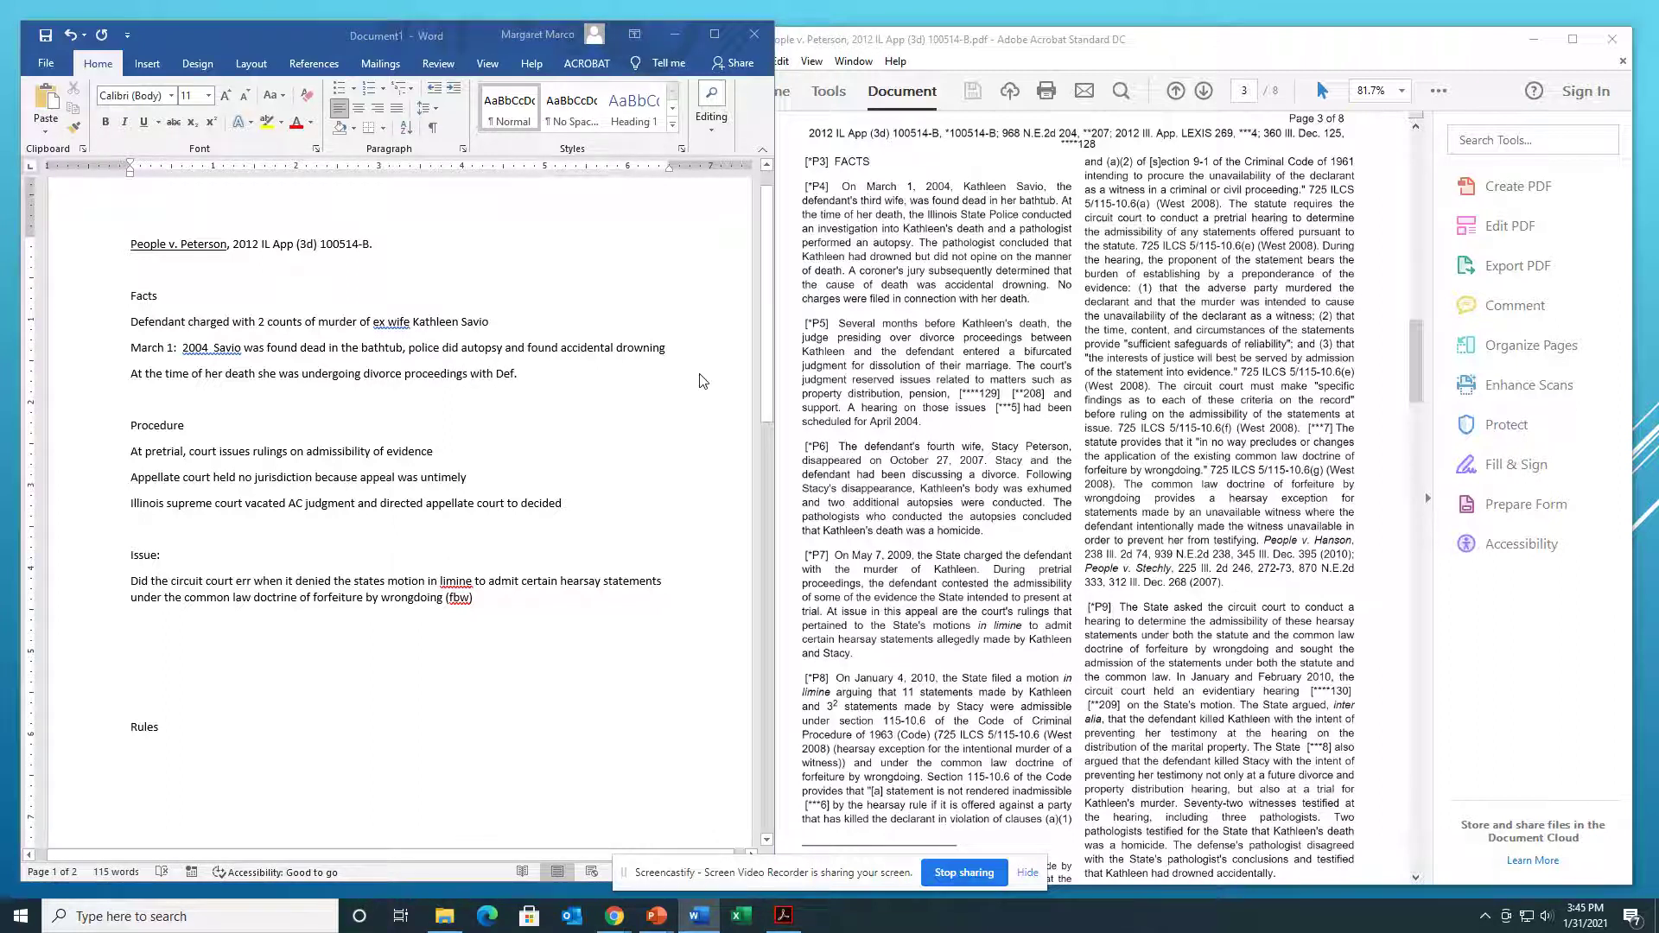
pyautogui.hotkey('alt', 'Tab')
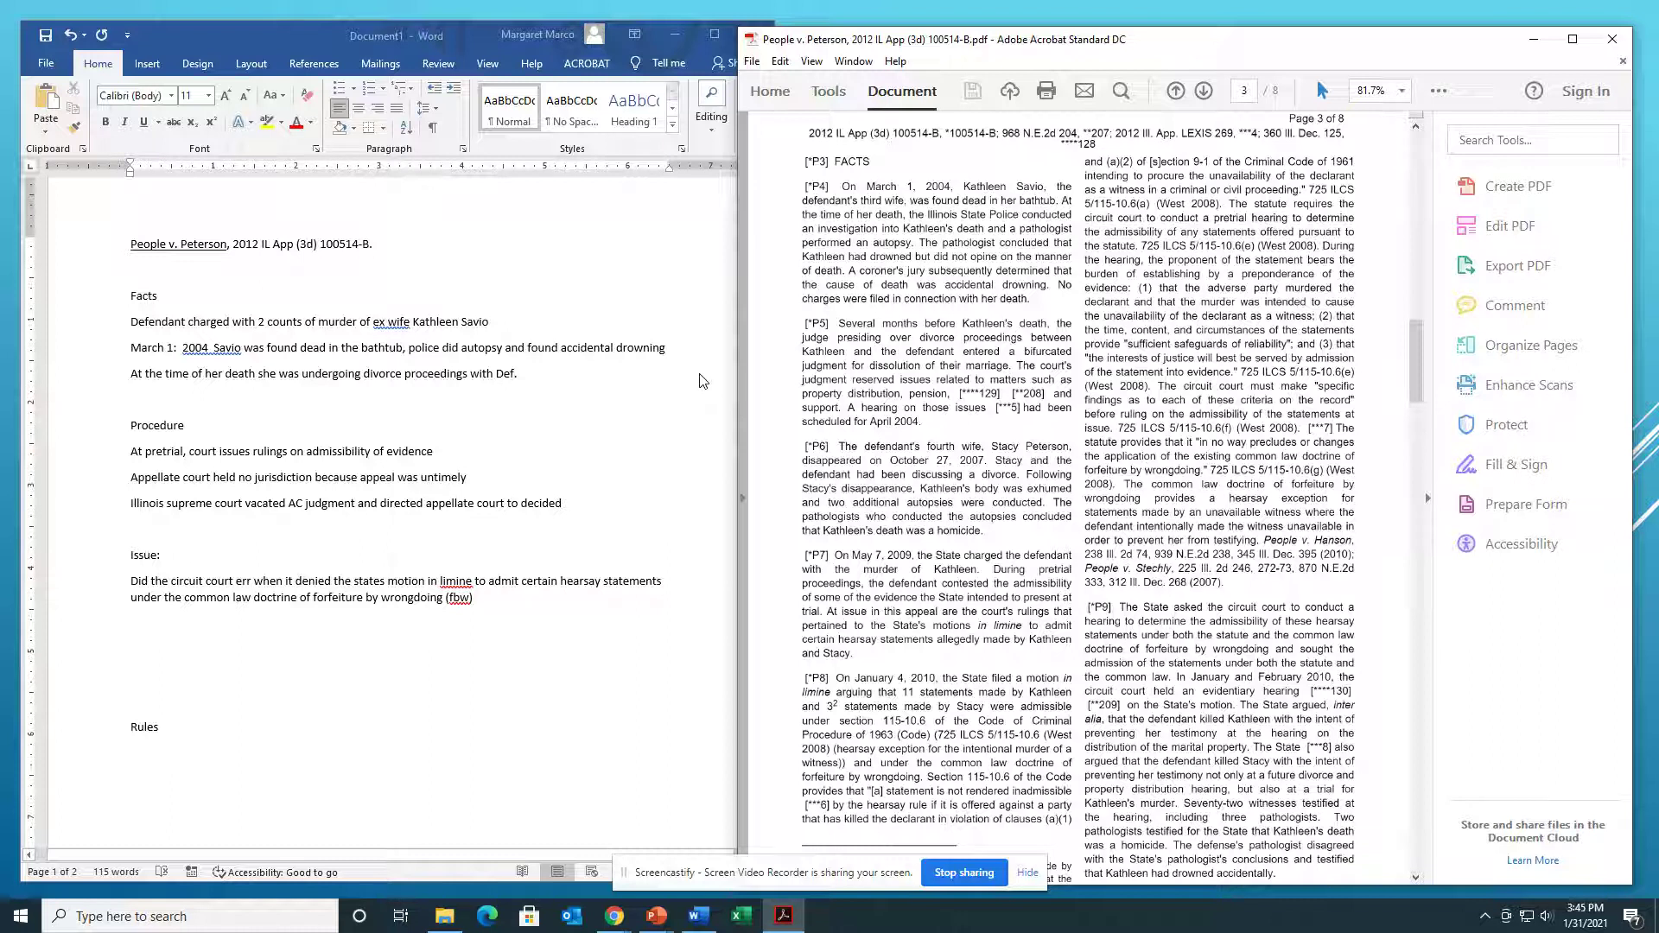
pyautogui.press('pagedown')
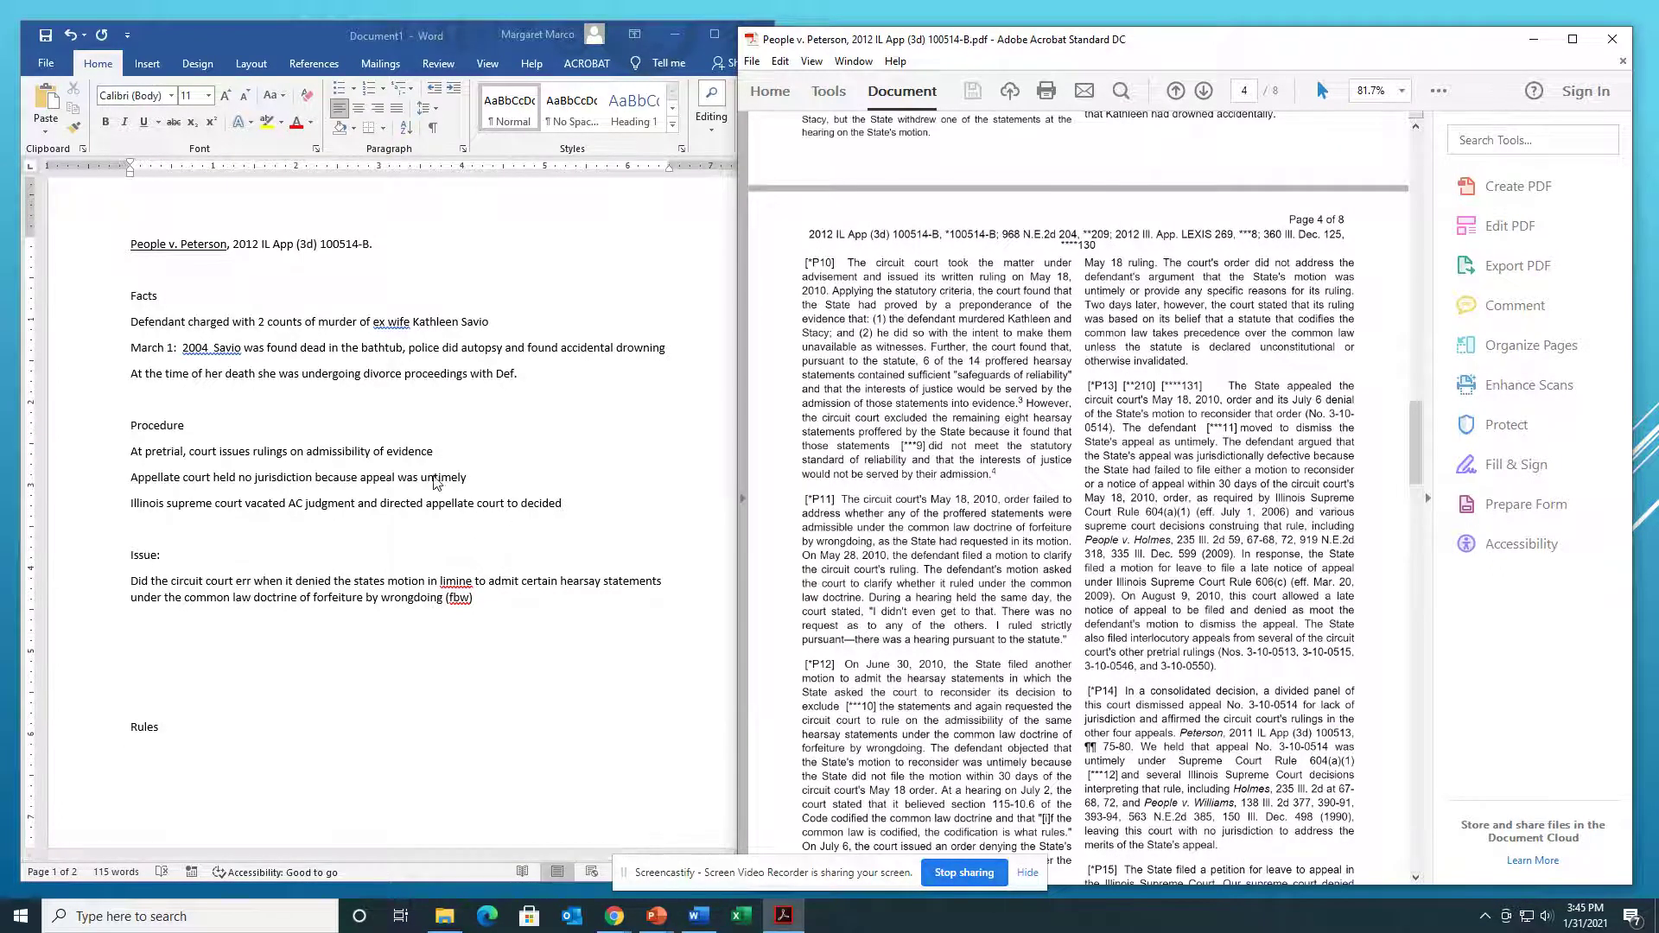
pyautogui.click(536, 385)
# Step: Add 'property distribution hearing was set for April of 2004', correcting the spelling of 'distribution'
pyautogui.press('Return')
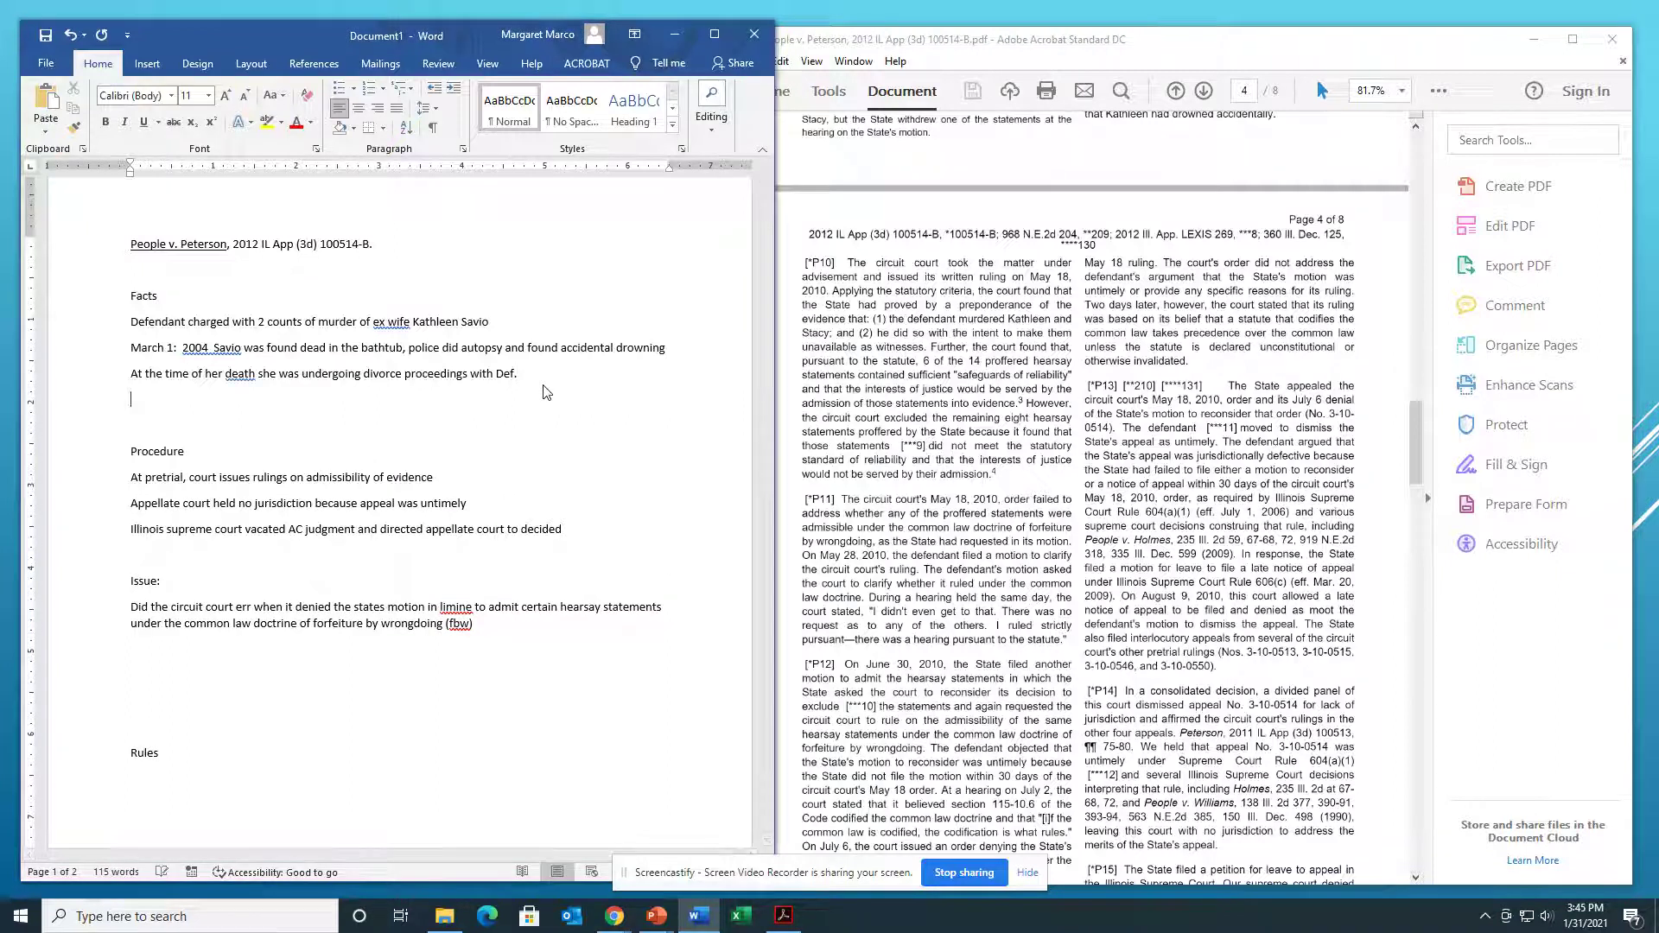
pyautogui.write('property dis')
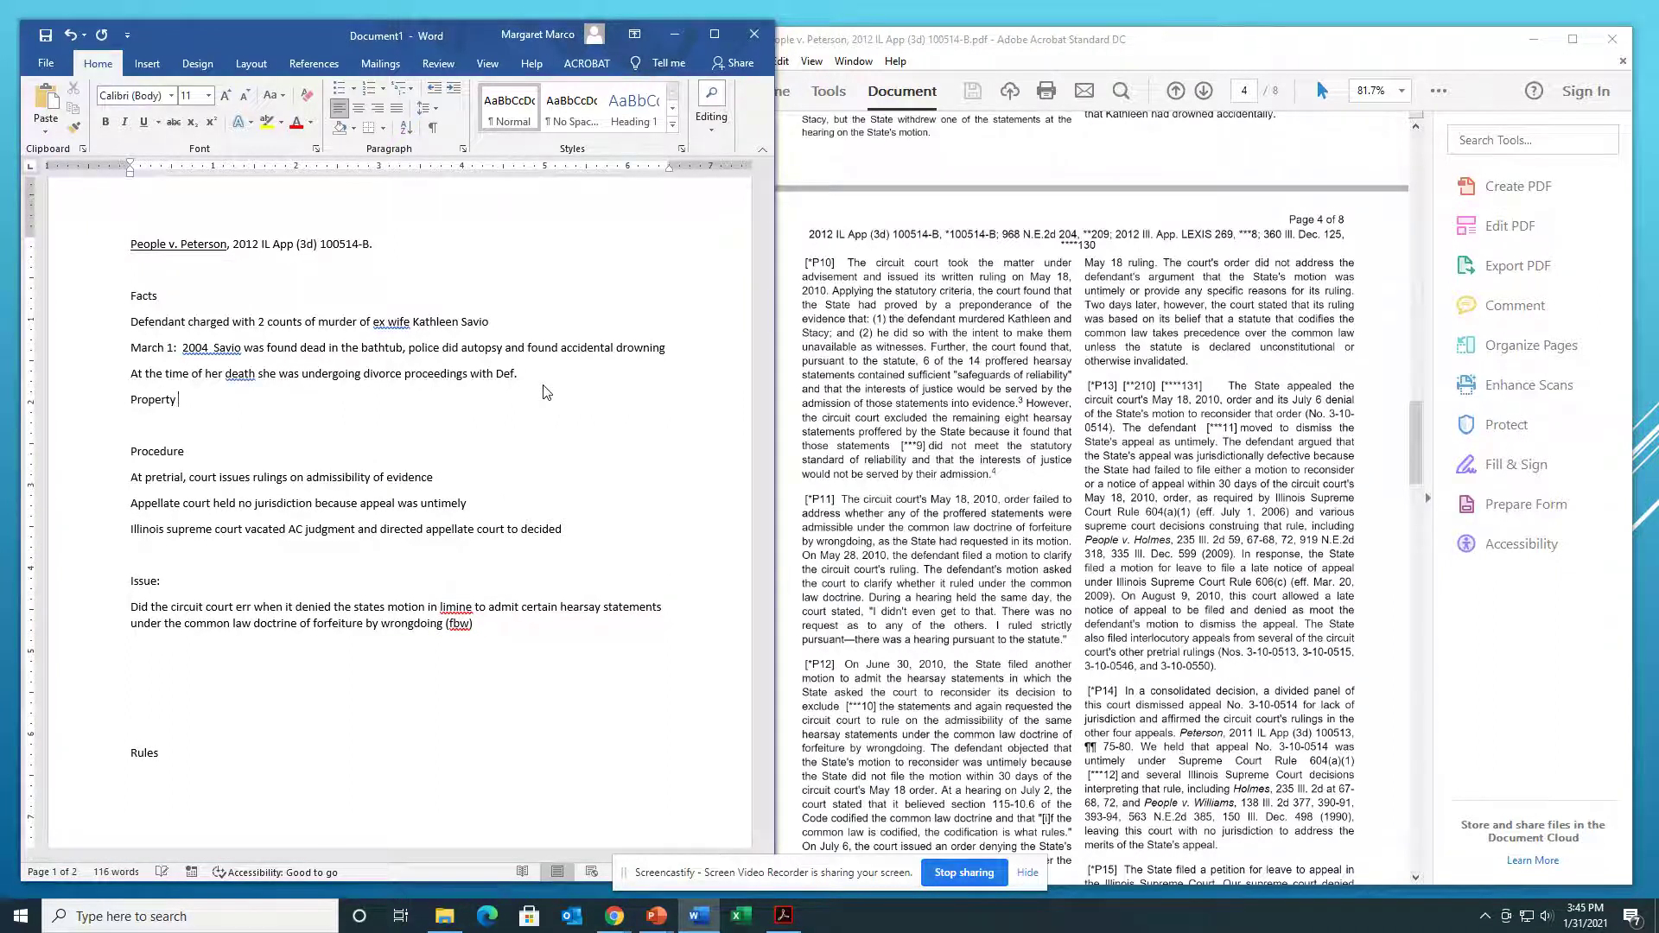
pyautogui.write('tributuion')
pyautogui.press('BackSpace')
pyautogui.press('BackSpace')
pyautogui.press('BackSpace')
pyautogui.write('tion hearing was set for ')
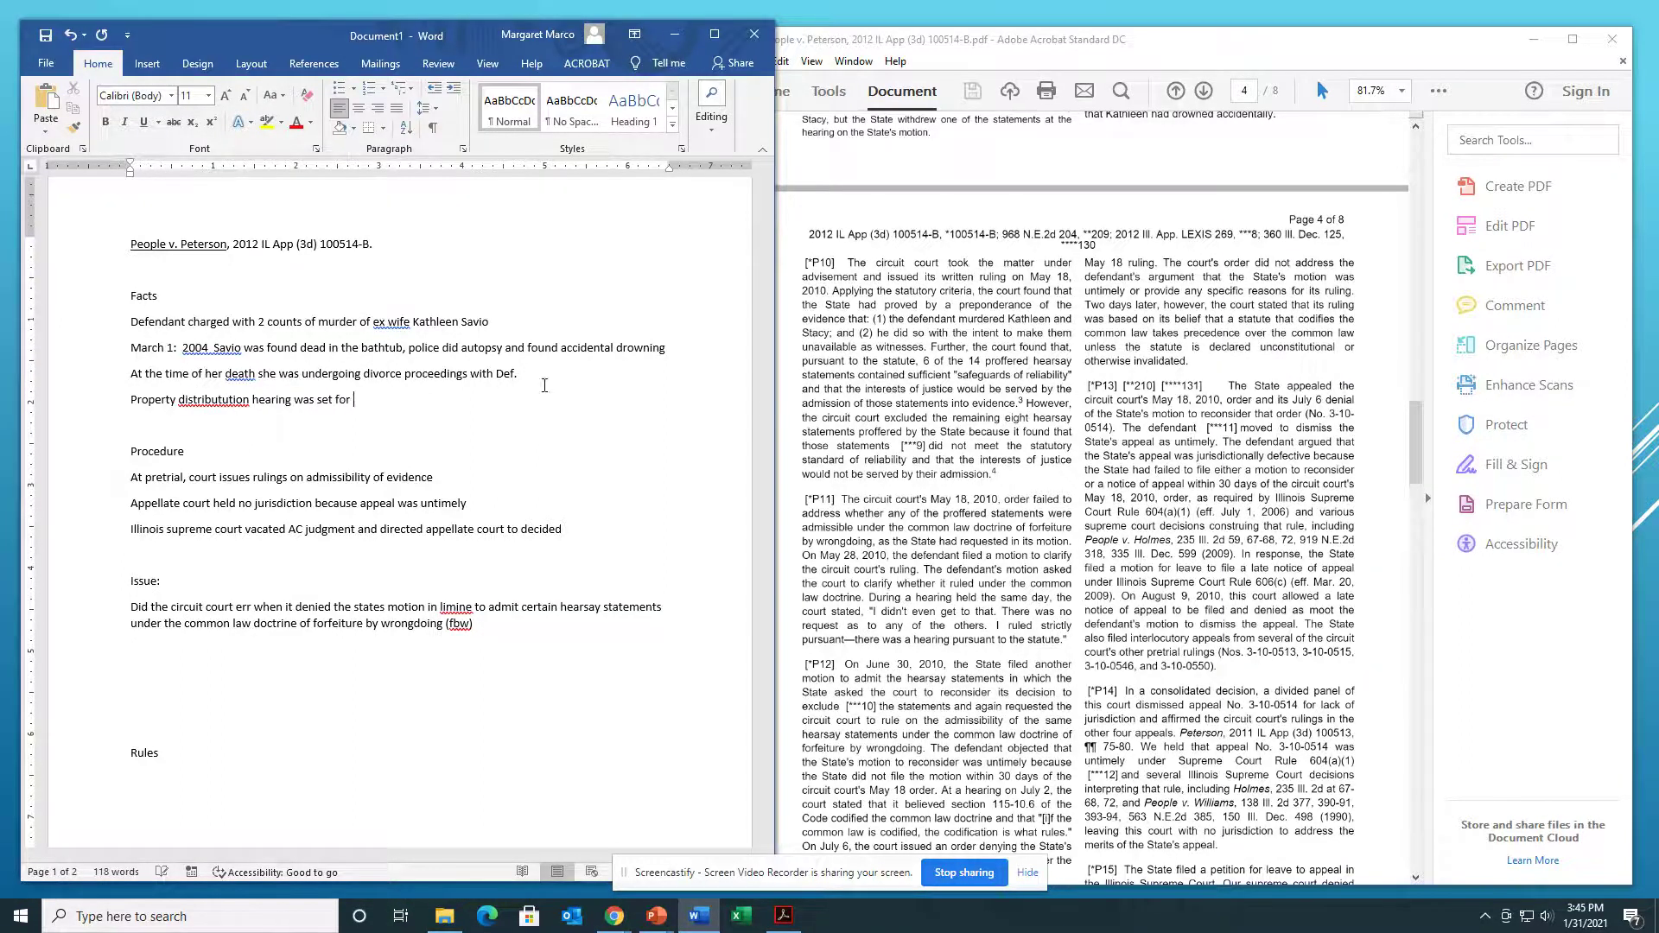
pyautogui.write('April of 2004')
pyautogui.rightClick(218, 399)
pyautogui.click(214, 417)
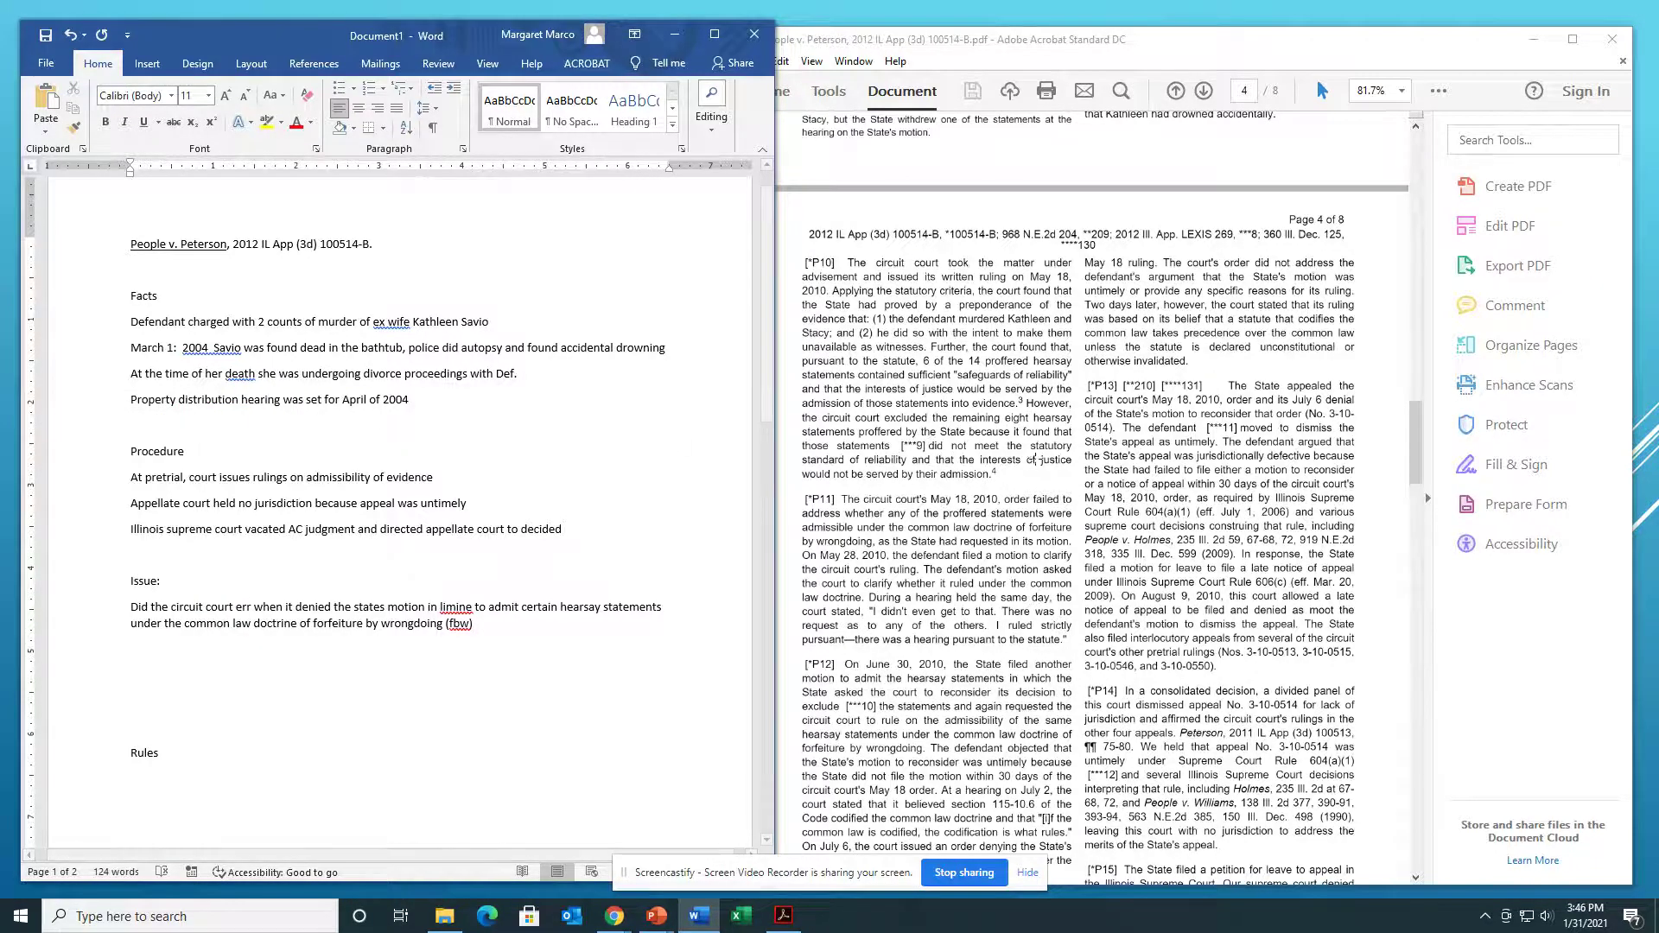
# Step: Remove the colon after 'March 1' and add an empty line above Procedure
pyautogui.scroll(8, 1006, 437)
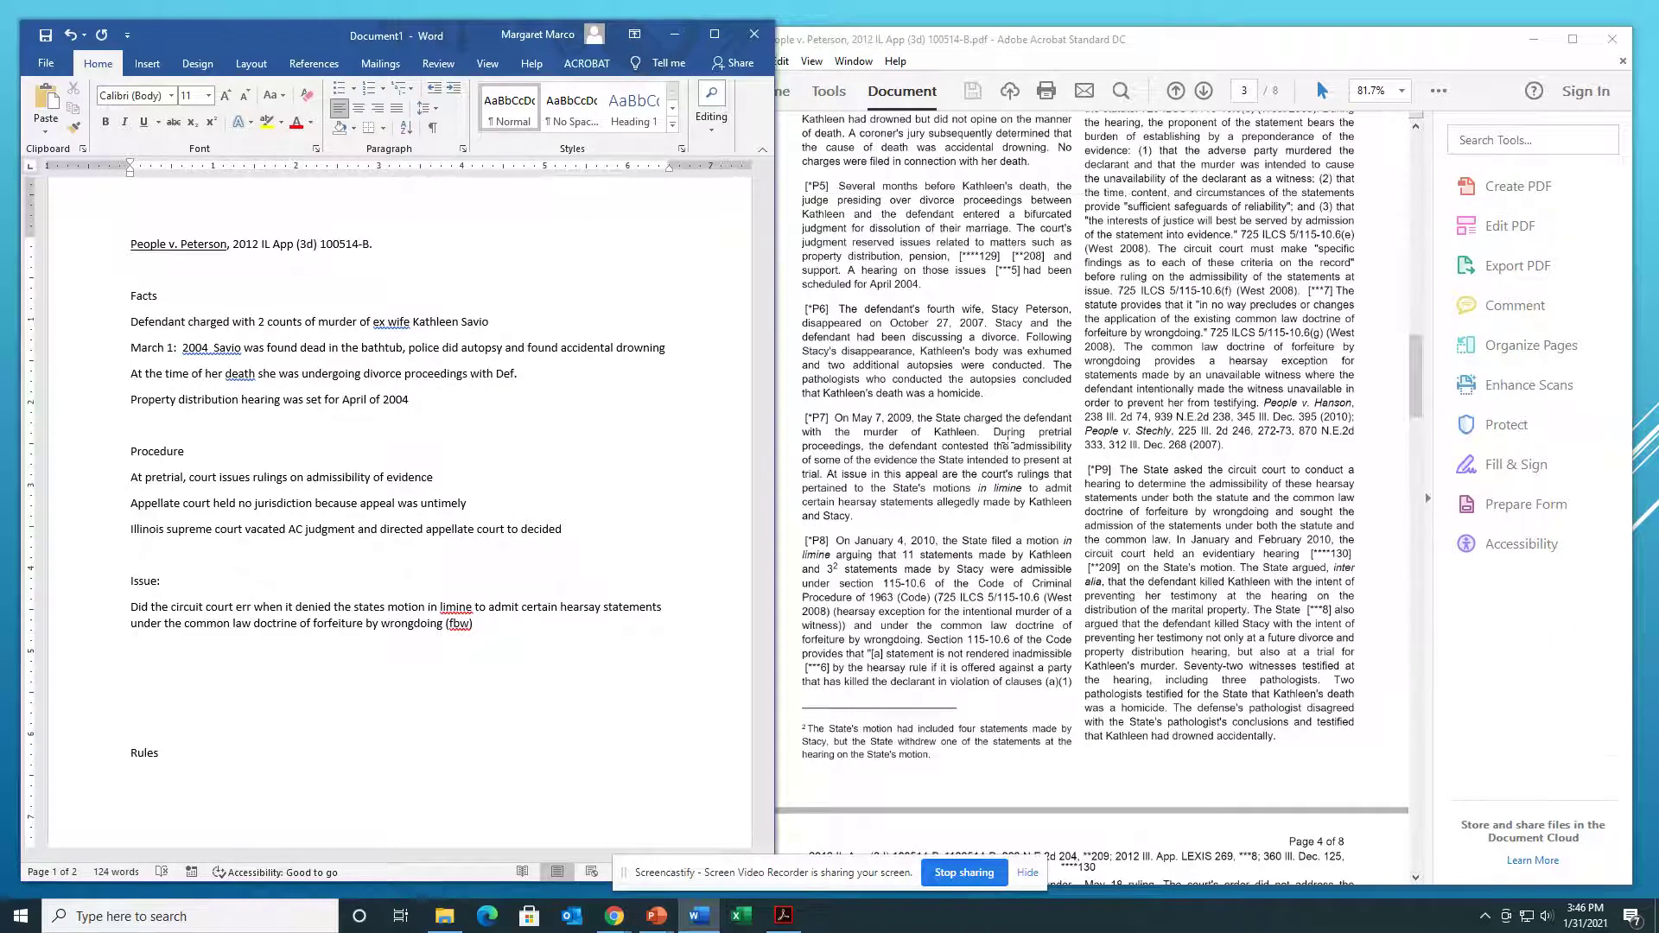
pyautogui.scroll(3, 1007, 441)
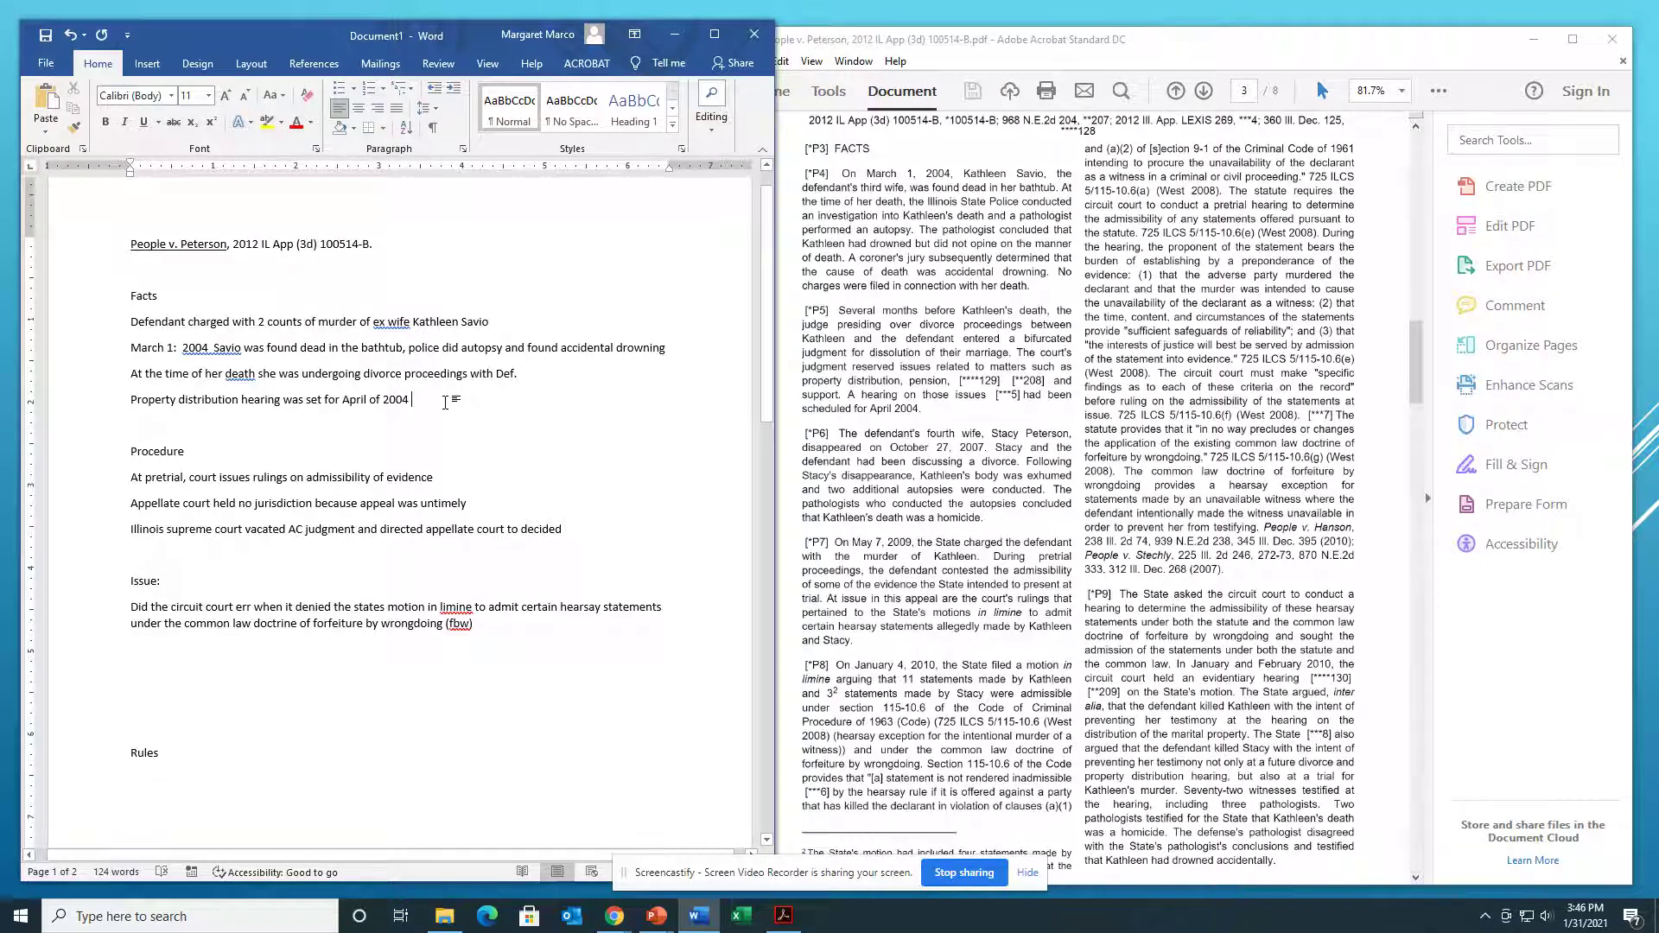
pyautogui.click(174, 349)
pyautogui.press('BackSpace')
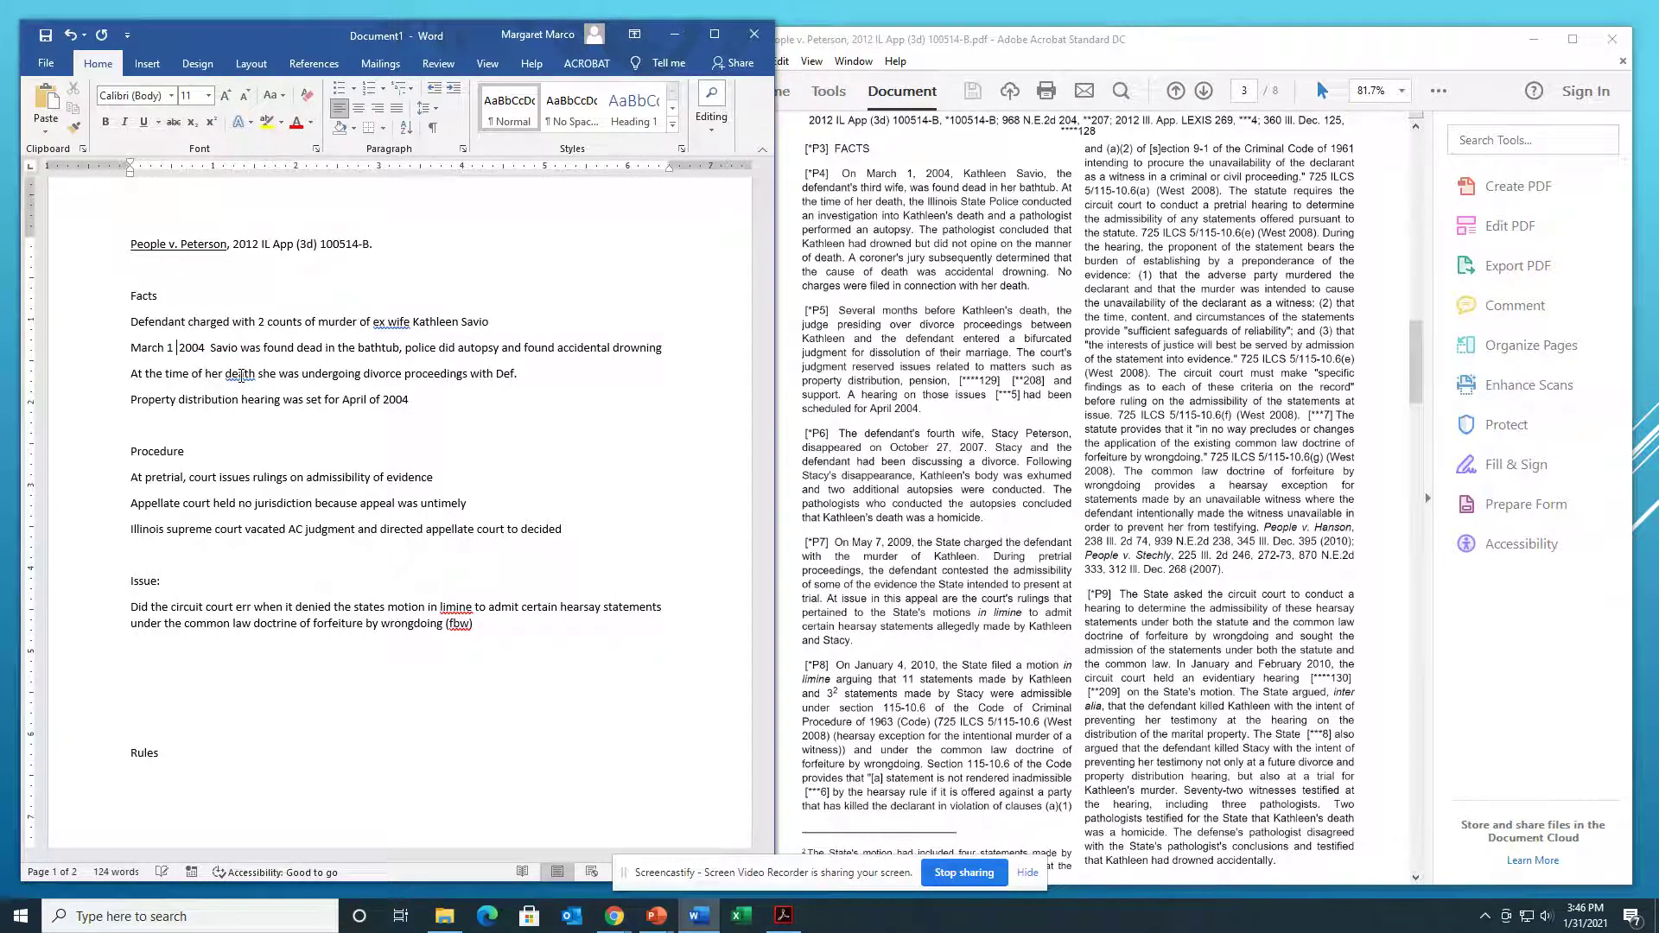
pyautogui.press('Delete')
pyautogui.press('Down')
pyautogui.press('Down')
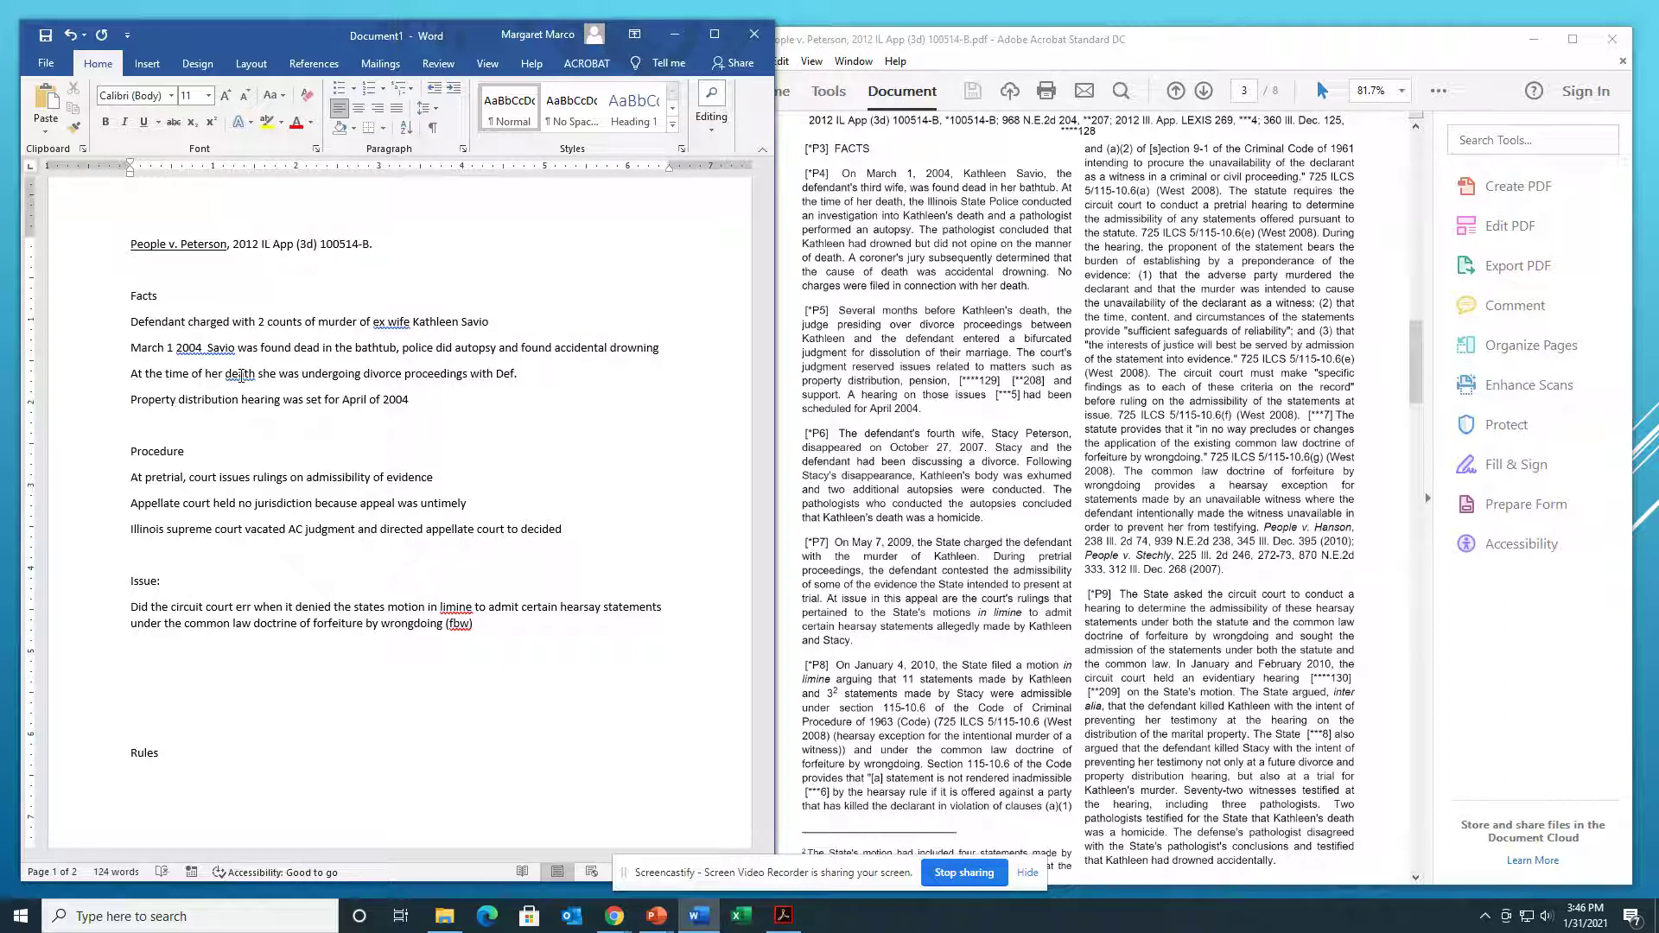
pyautogui.press('Return')
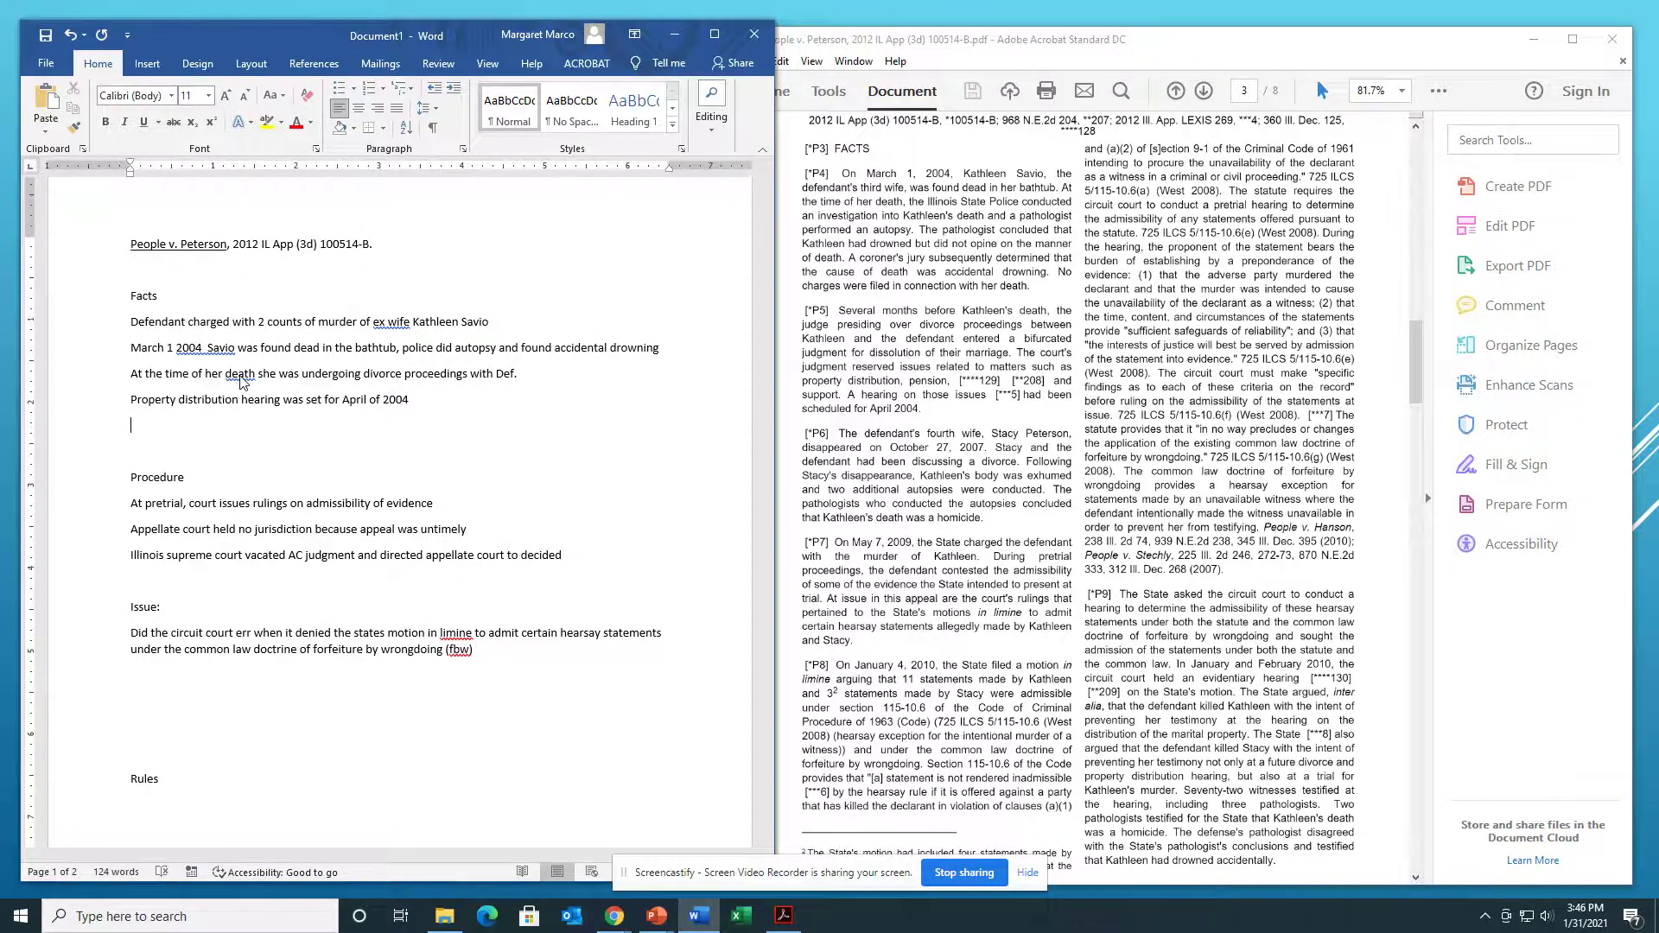
# Step: Type the Oct. 27, 2007 fact that D's 4th wife Stacy disappeared amid divorce discussions
pyautogui.write('Oct,')
pyautogui.write('. 27, 200')
pyautogui.write('7 ')
pyautogui.write("D's ")
pyautogui.write('4th wi')
pyautogui.write('fe Stac')
pyautogui.write('y ')
pyautogui.write('disapp')
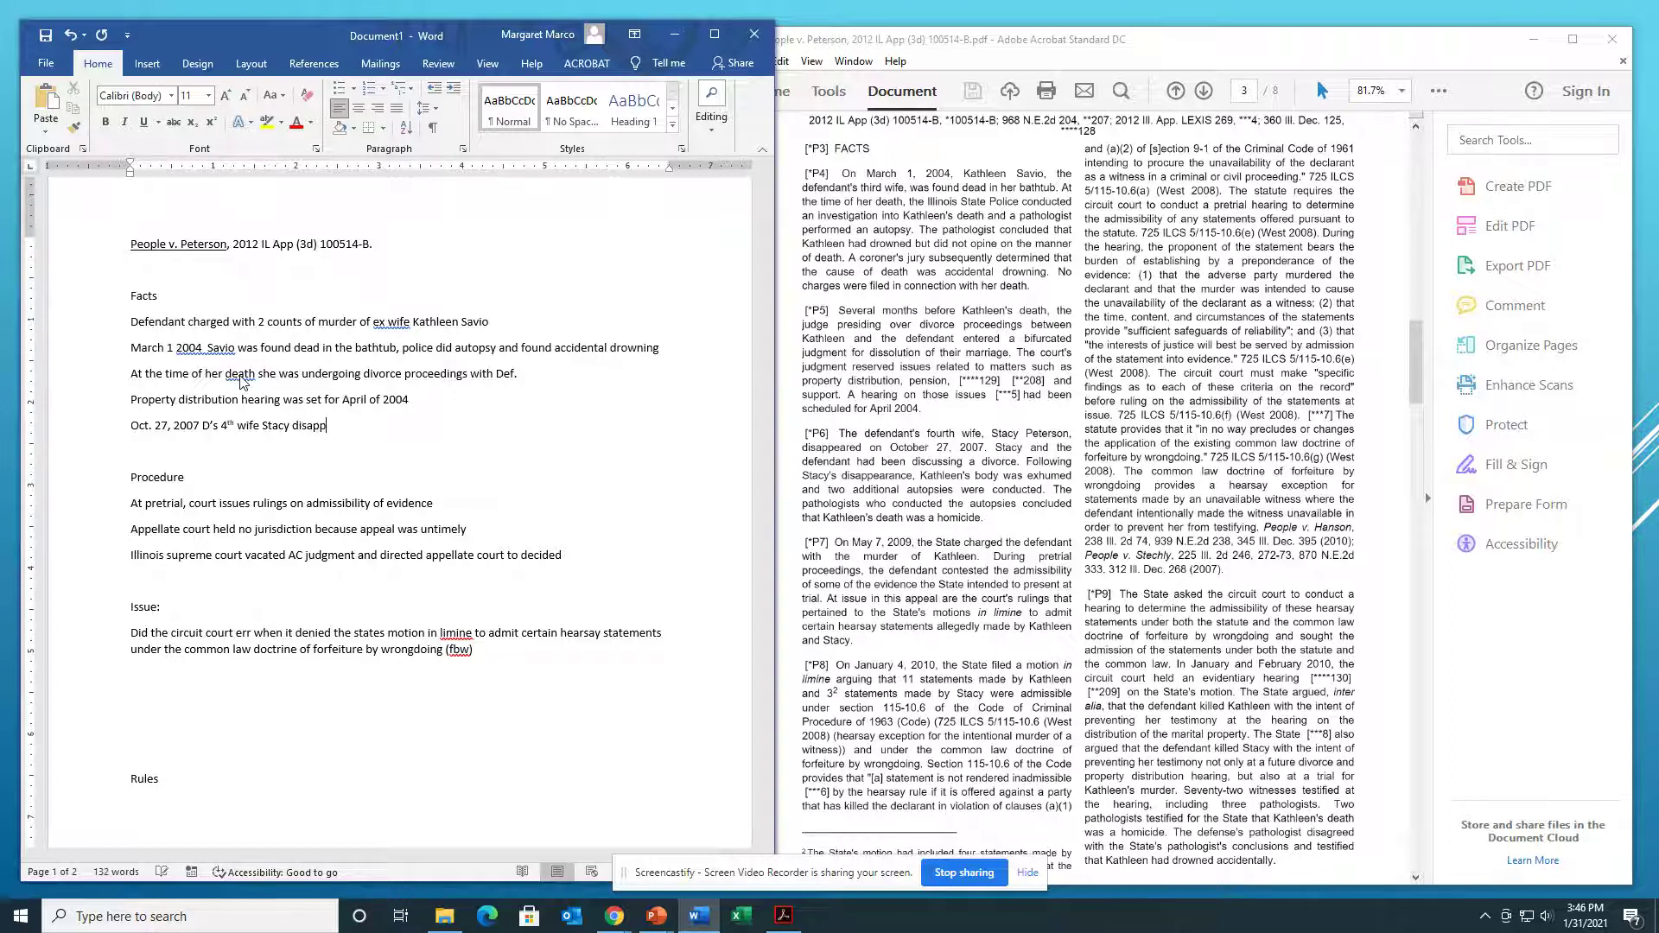
pyautogui.write('eared.  Couple had been discussing divroce')
pyautogui.press('BackSpace')
pyautogui.press('BackSpace')
pyautogui.press('BackSpace')
pyautogui.press('BackSpace')
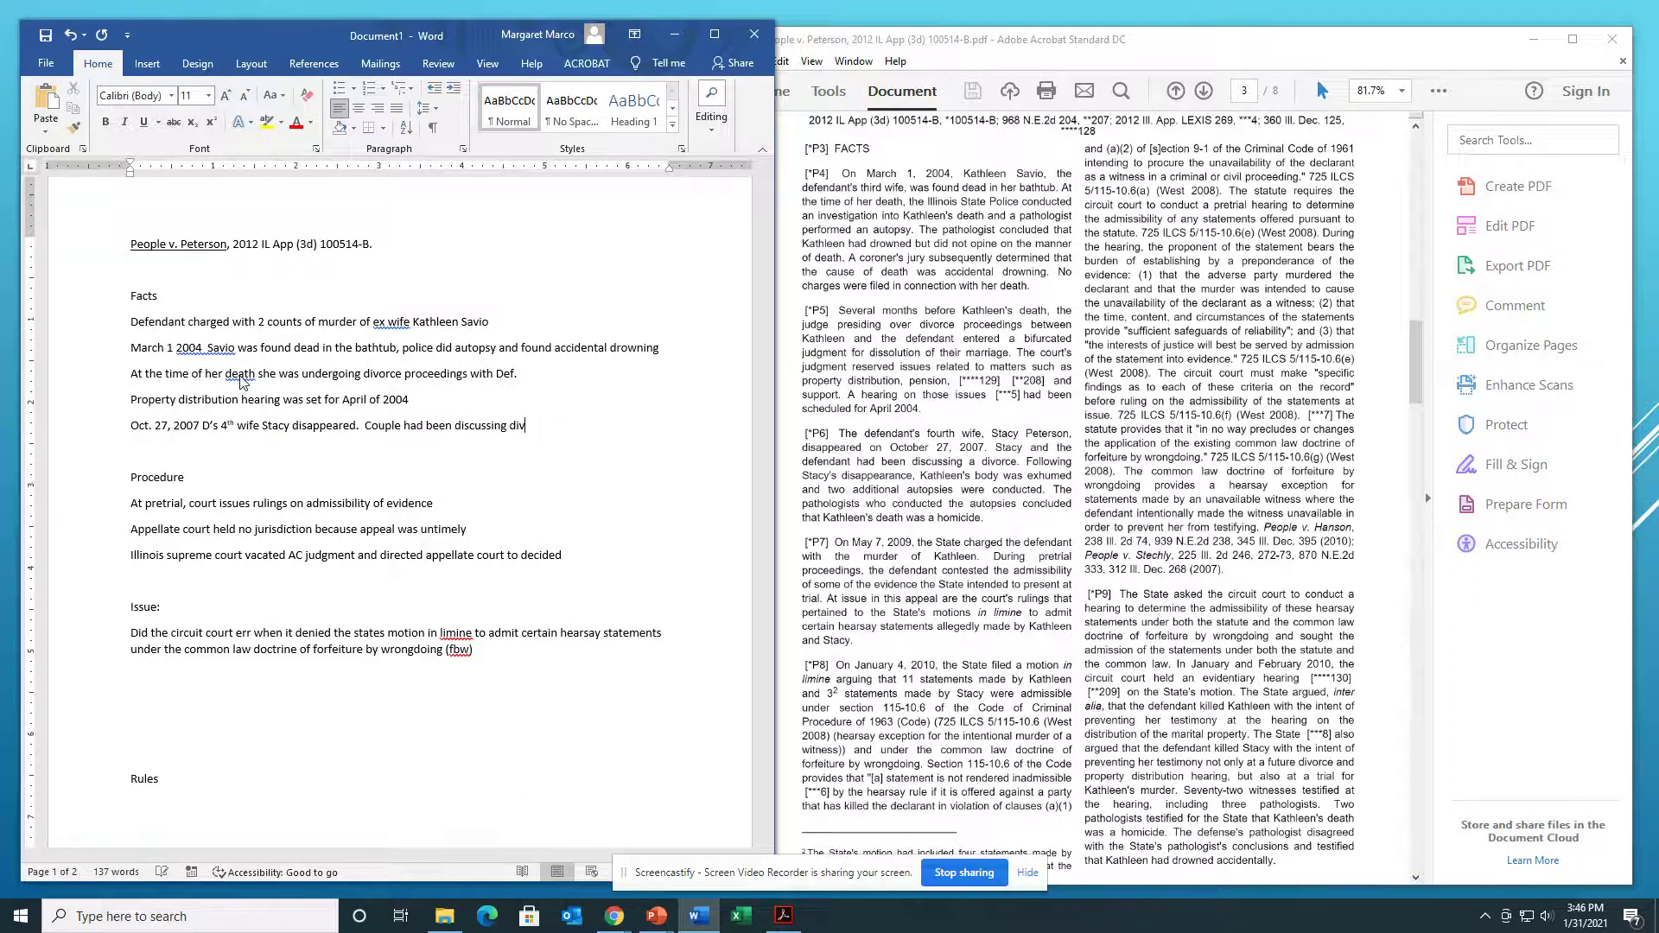
pyautogui.write('orce')
# Step: Add the line that Savio's body was exhumed and pathologists concluded homicide
pyautogui.press('Return')
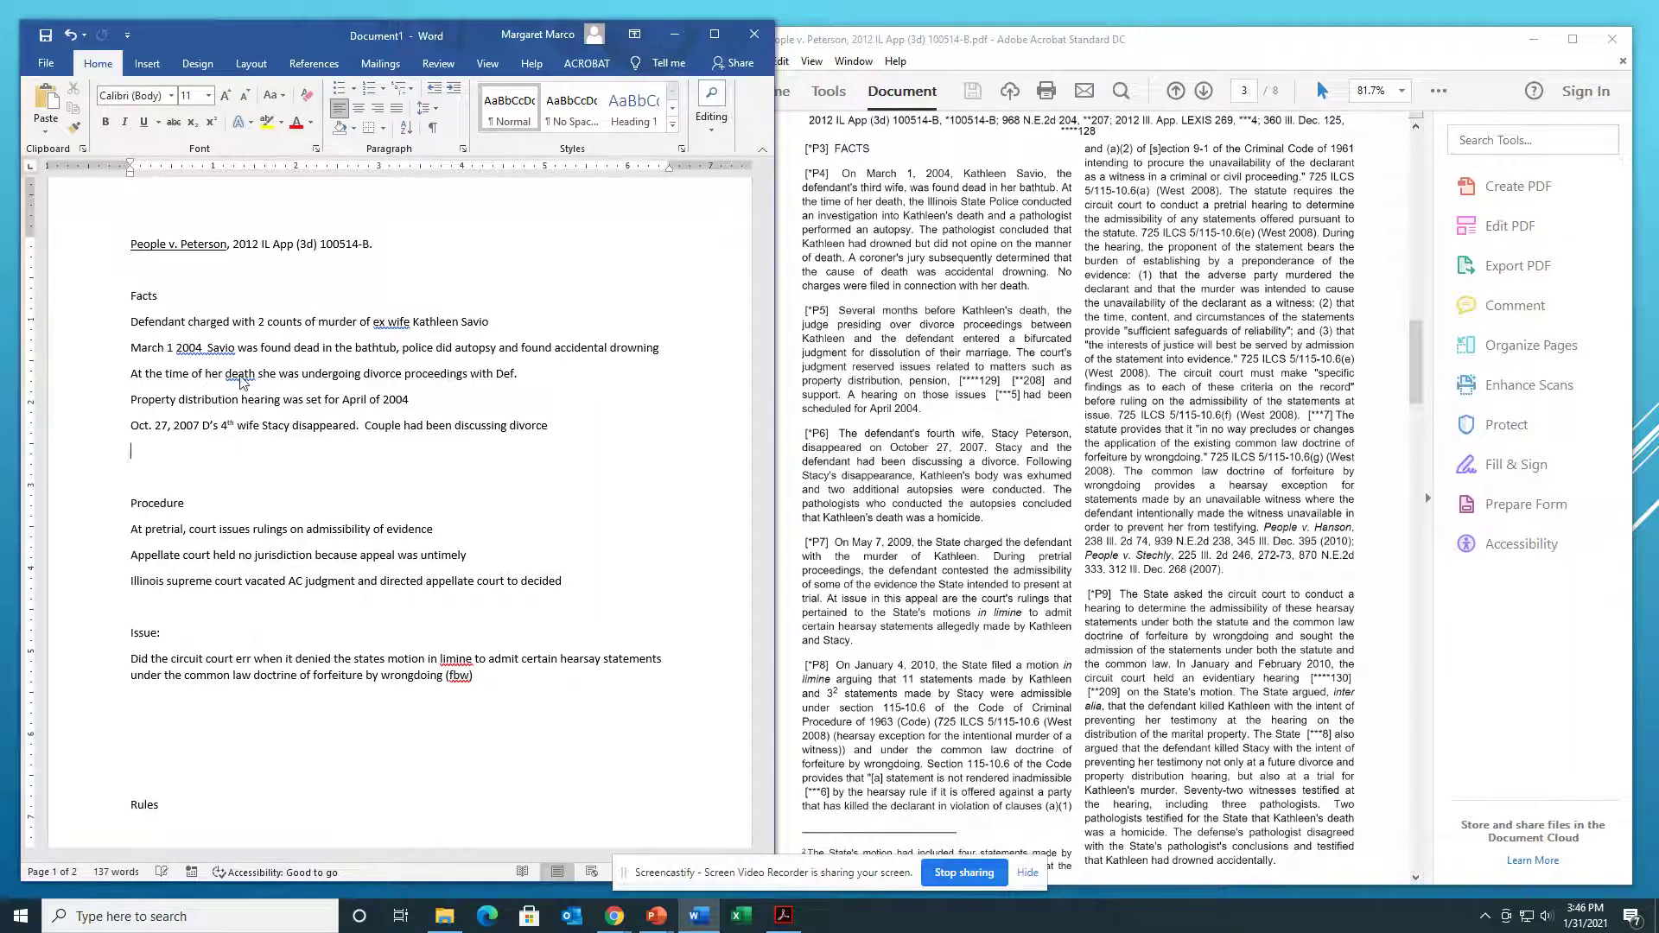
pyautogui.write('Savio')
pyautogui.press('BackSpace')
pyautogui.write("'s body was then exhumed")
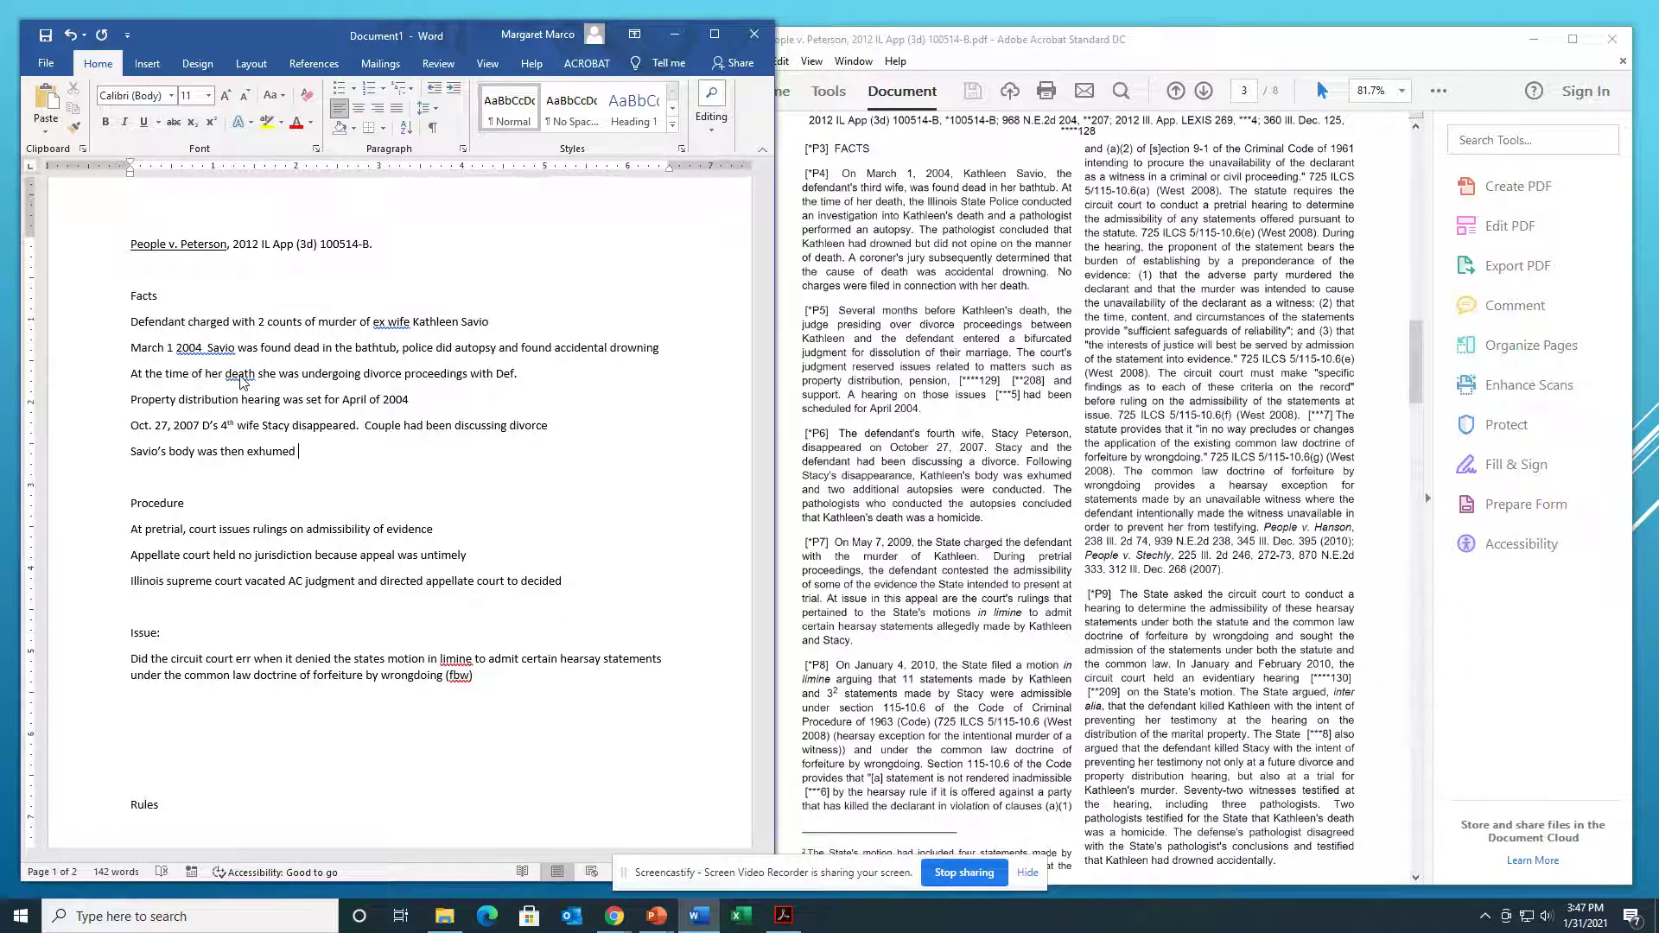
pyautogui.write('and pathologists concluded her death was a homicide.')
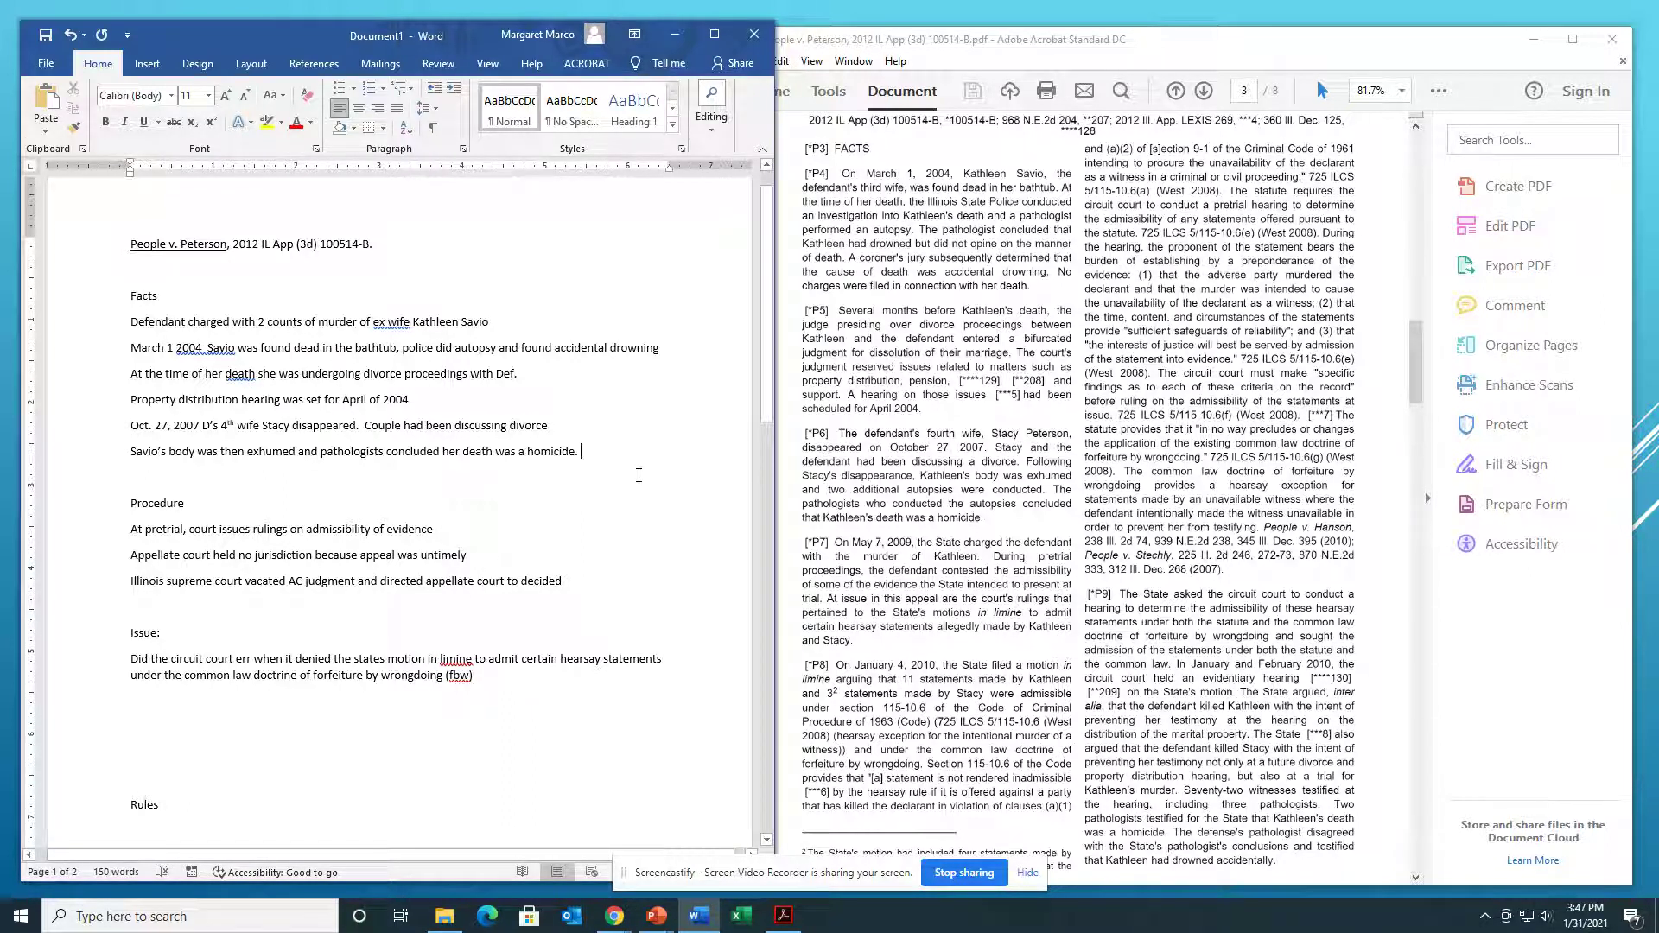
# Step: Start the line 'May 2009: D's charged with murder of Savio'
pyautogui.press('Return')
pyautogui.write('Mat')
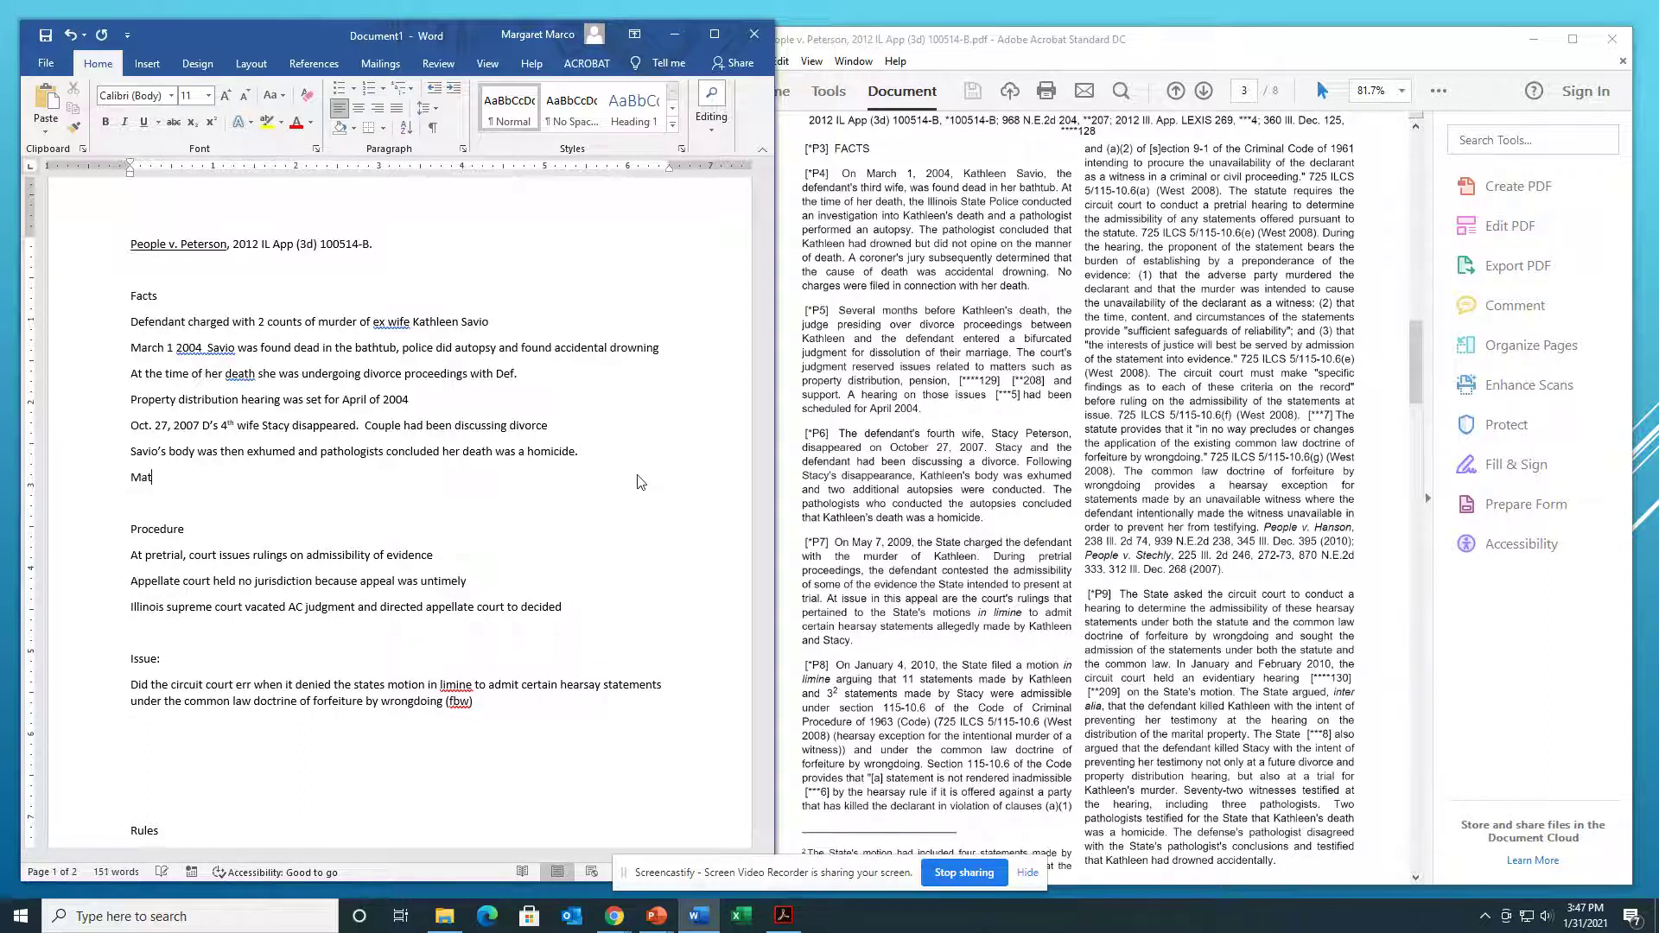
pyautogui.press('BackSpace')
pyautogui.write("y 2009: D's charged with murder of Savio")
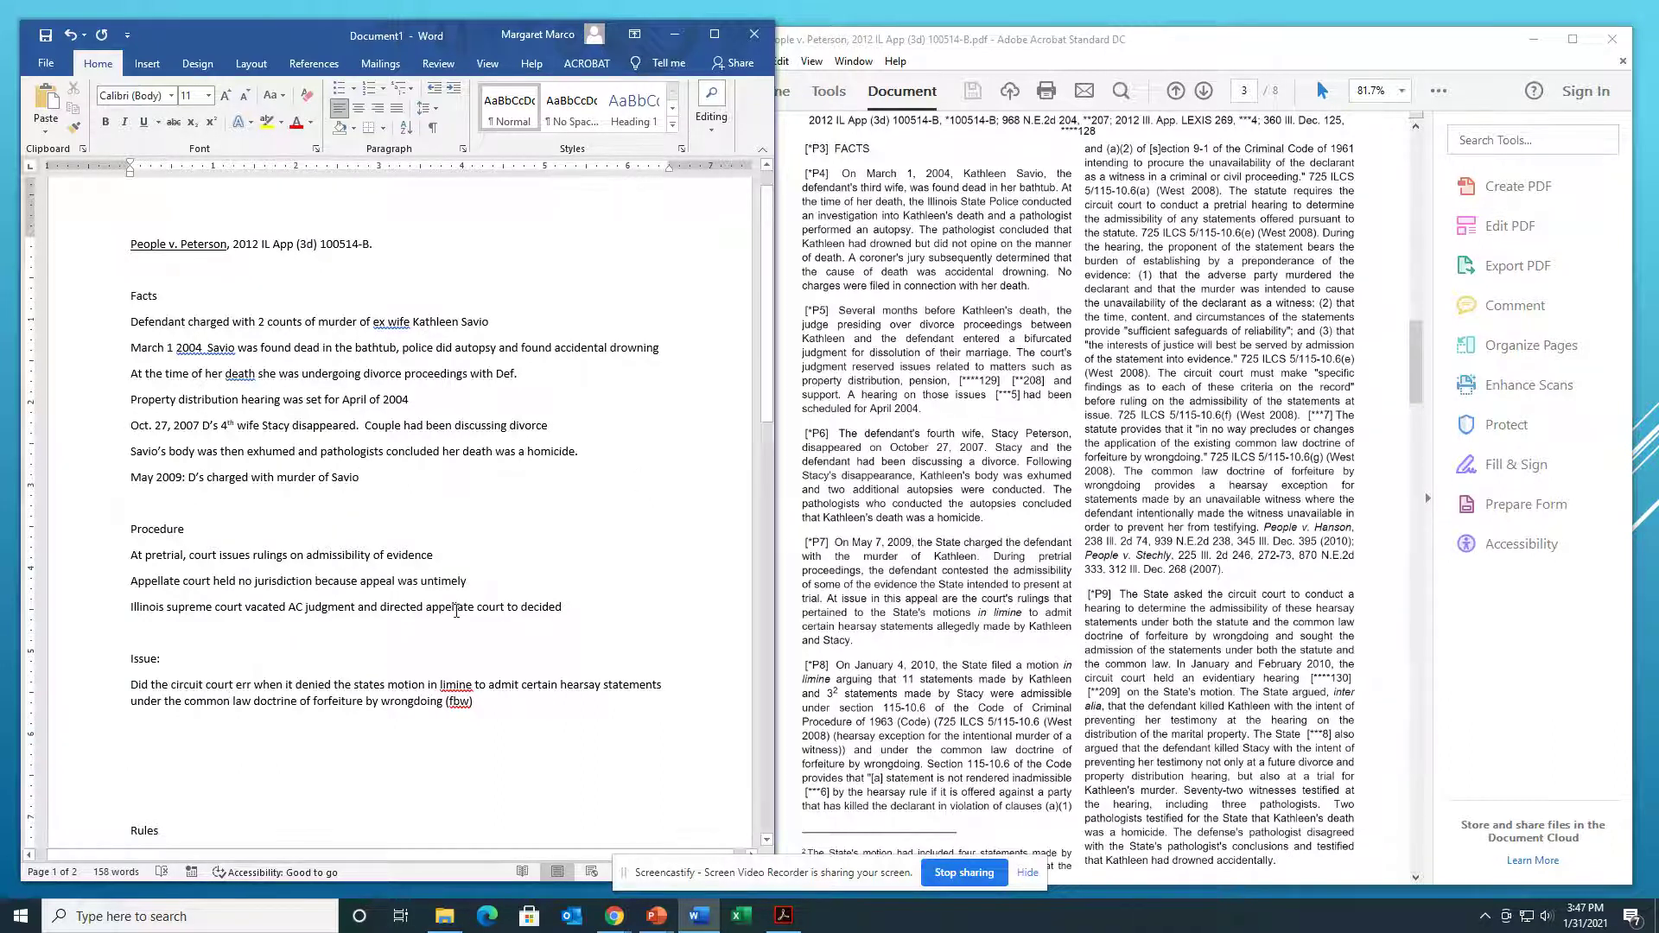
# Step: Add the Procedure note that the motion argued 11 Savio and 3 Stacy statements were admissible under 115-10.6 of Code of Criminal Procedure
pyautogui.click(594, 621)
pyautogui.press('Return')
pyautogui.press('Return')
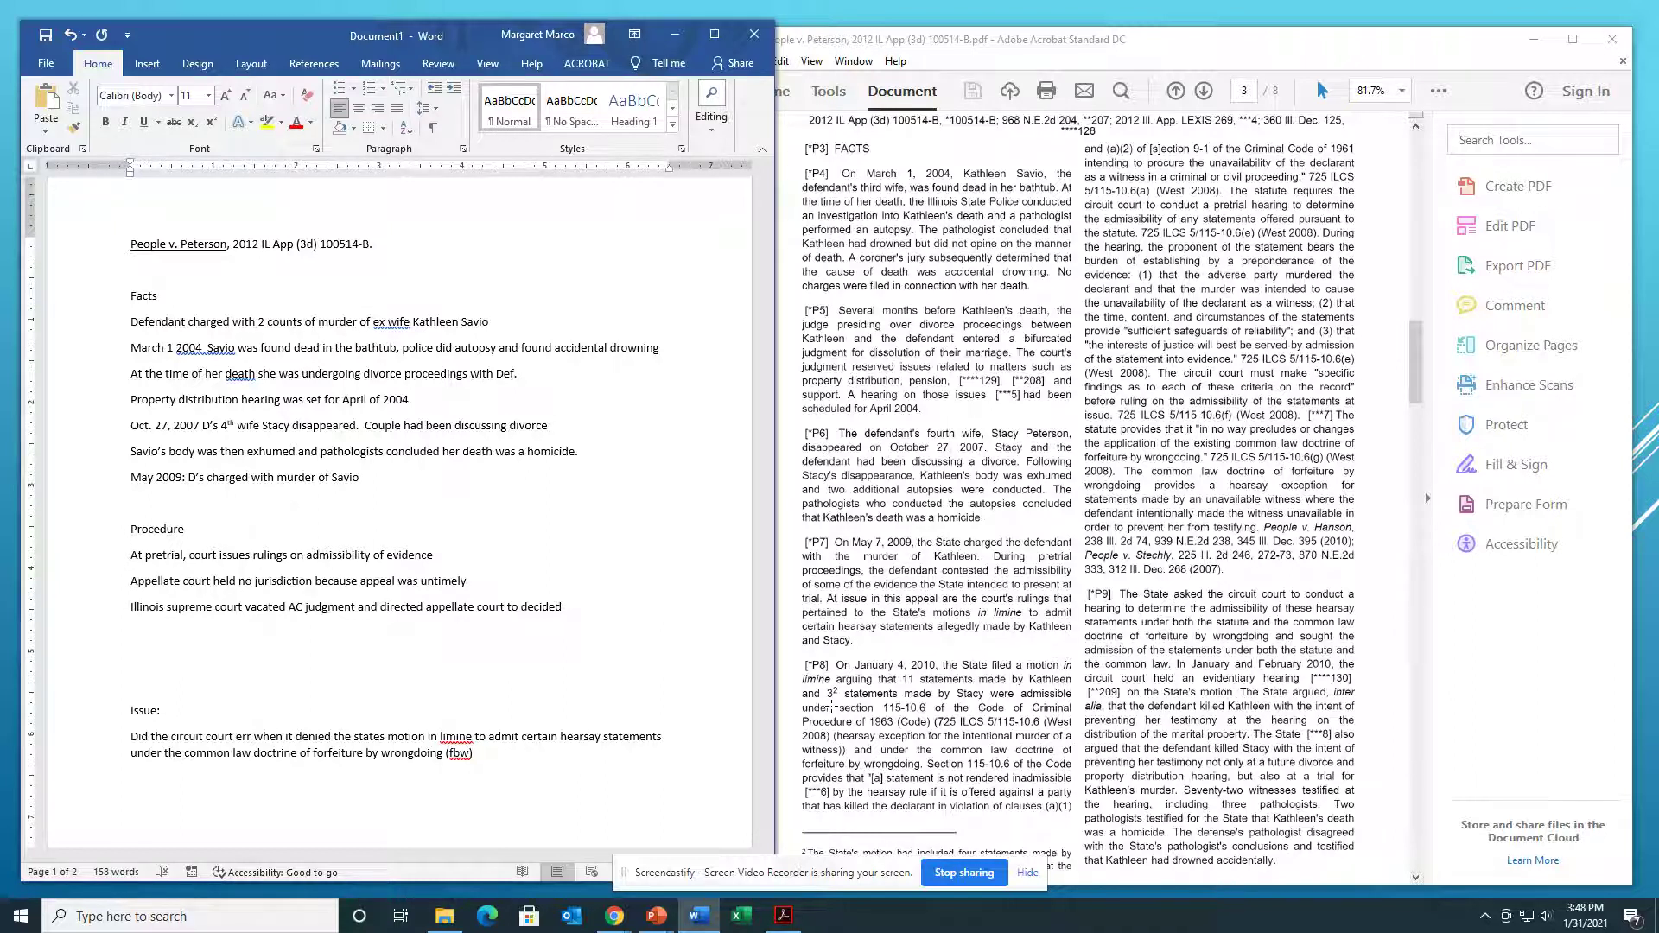
pyautogui.write('Motion argued that 11 statements made b')
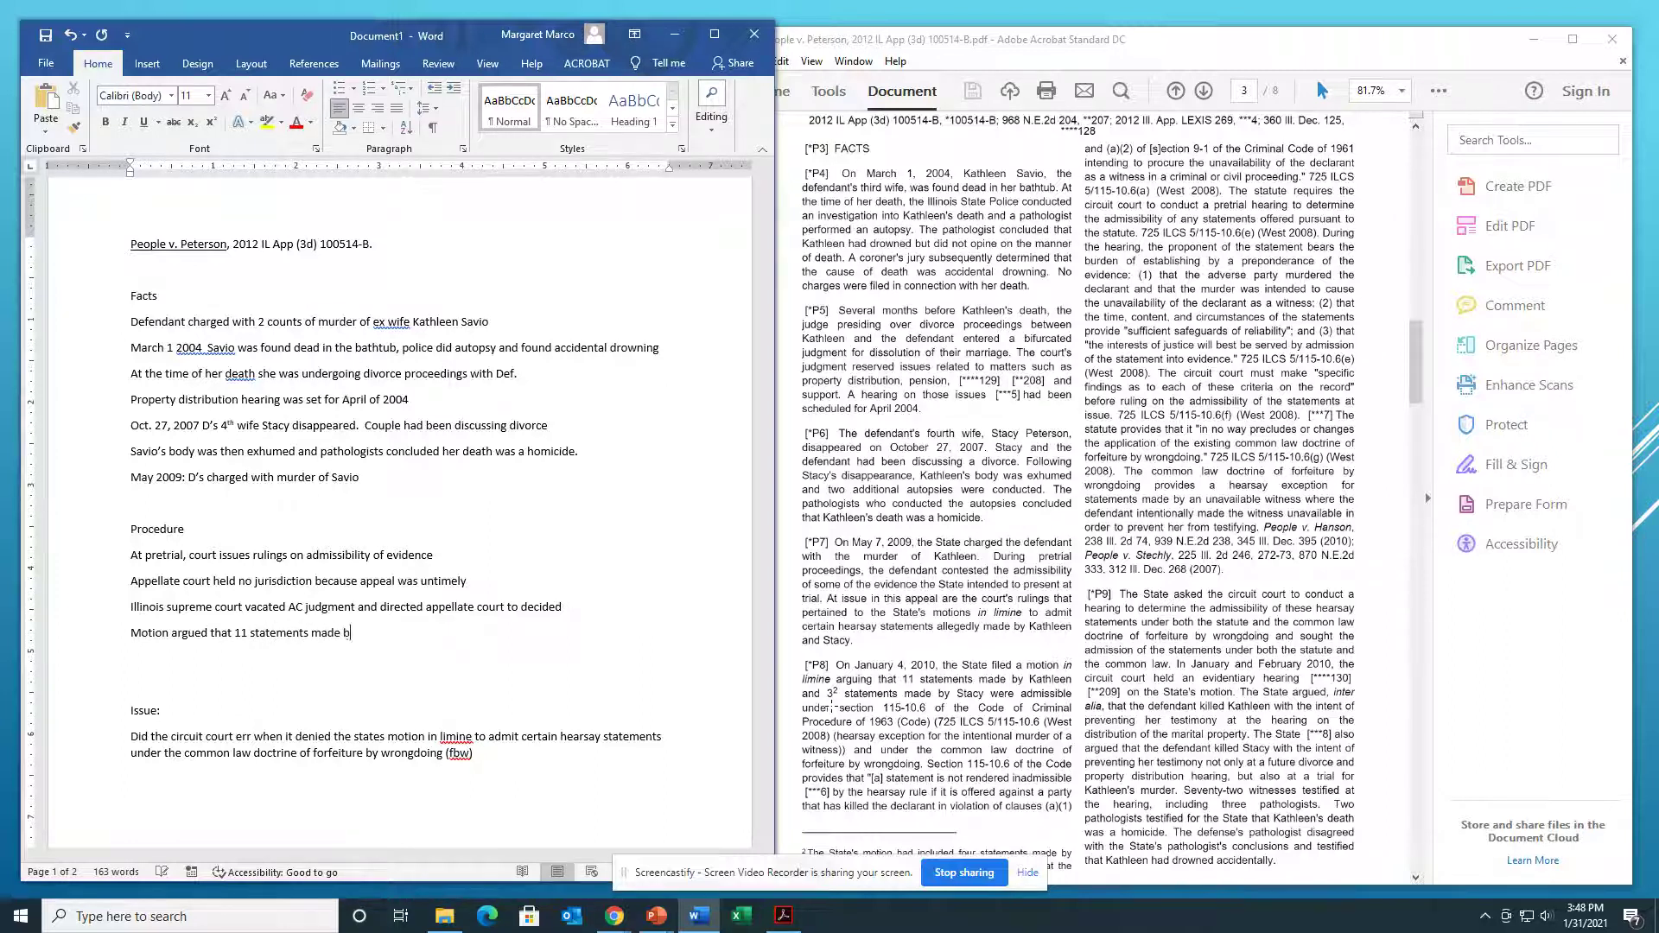
pyautogui.write('y Savio and 3 statements made by Stacy')
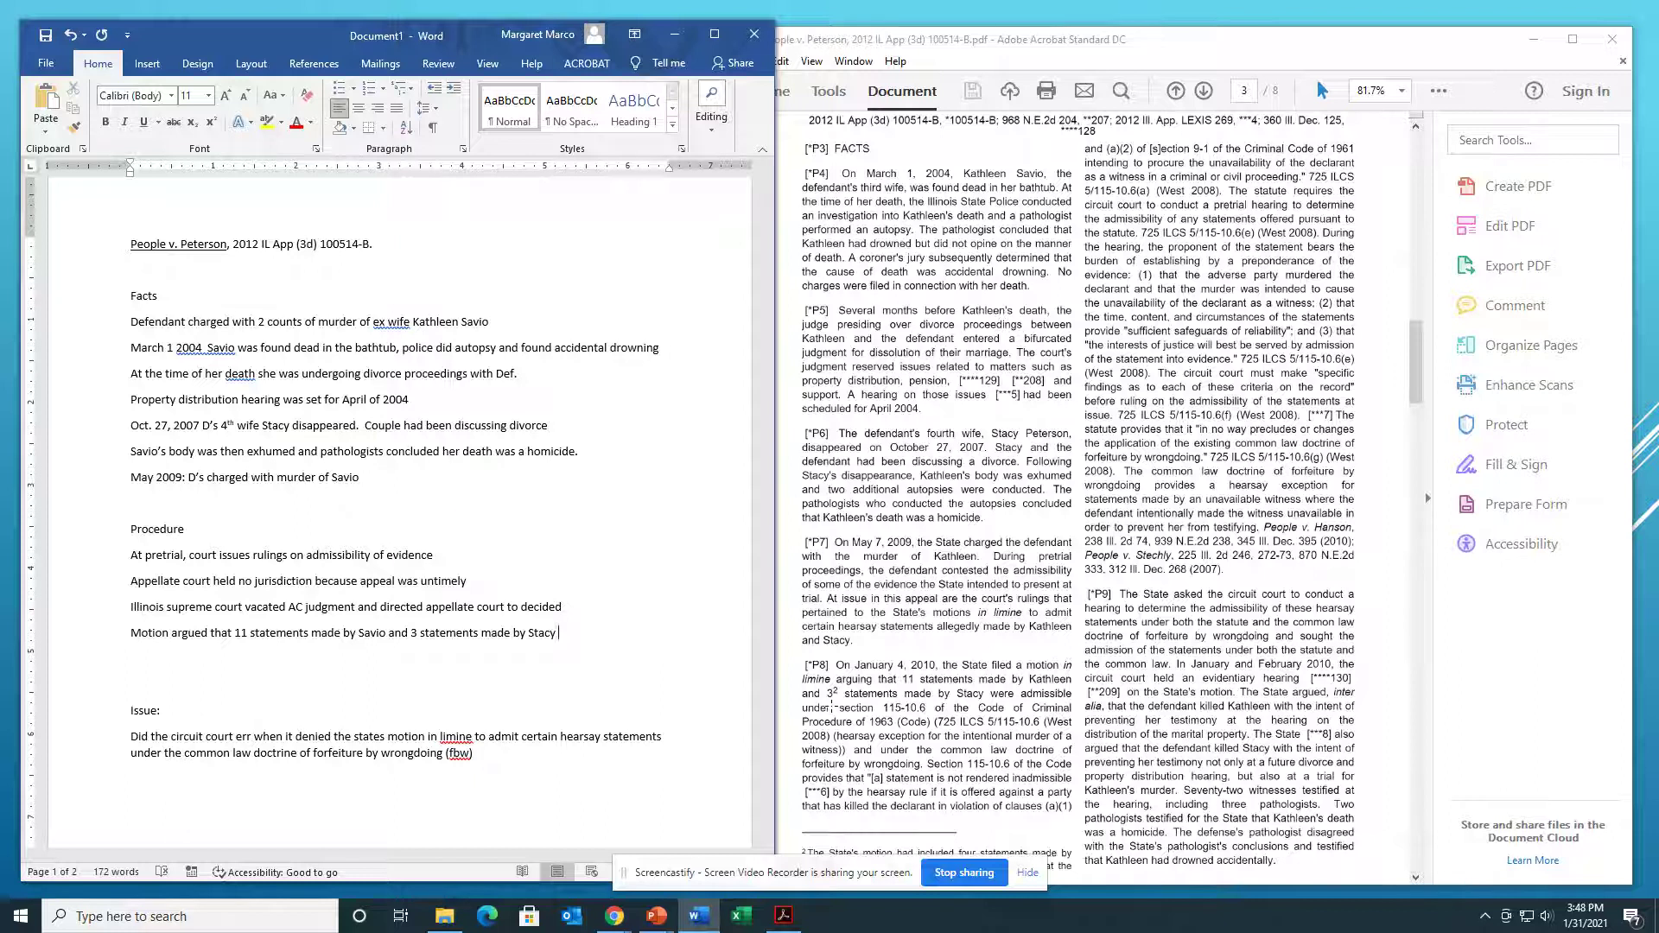
pyautogui.write(' were admissible under ')
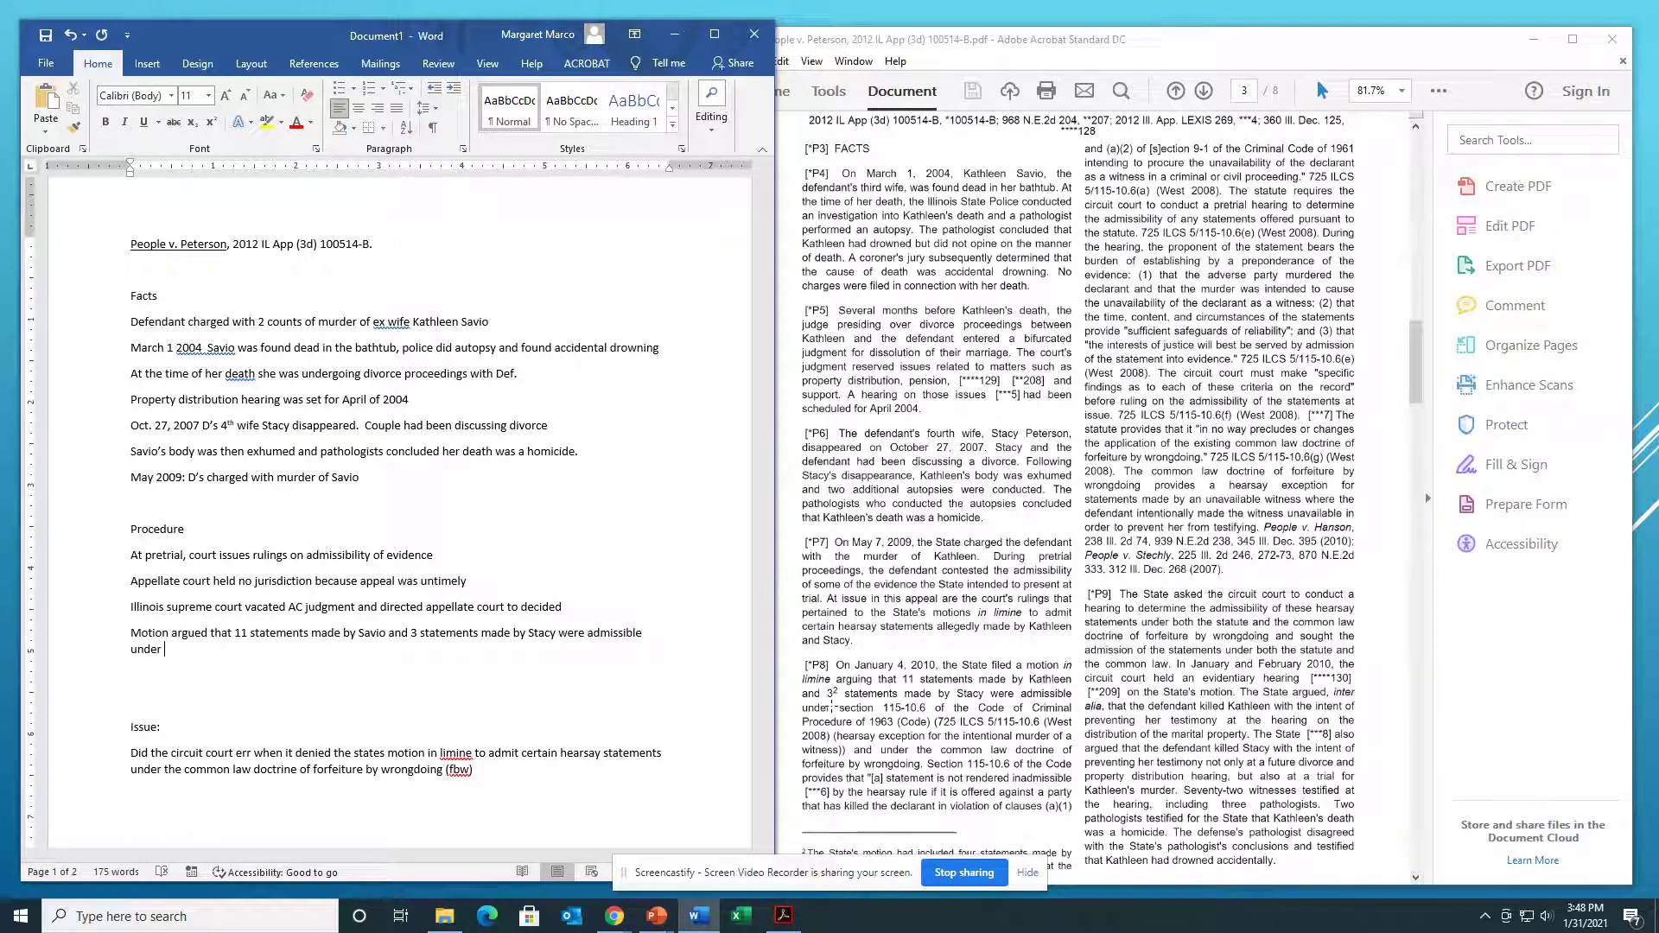
pyautogui.write('115-10.6 of Code of Criminal Pro')
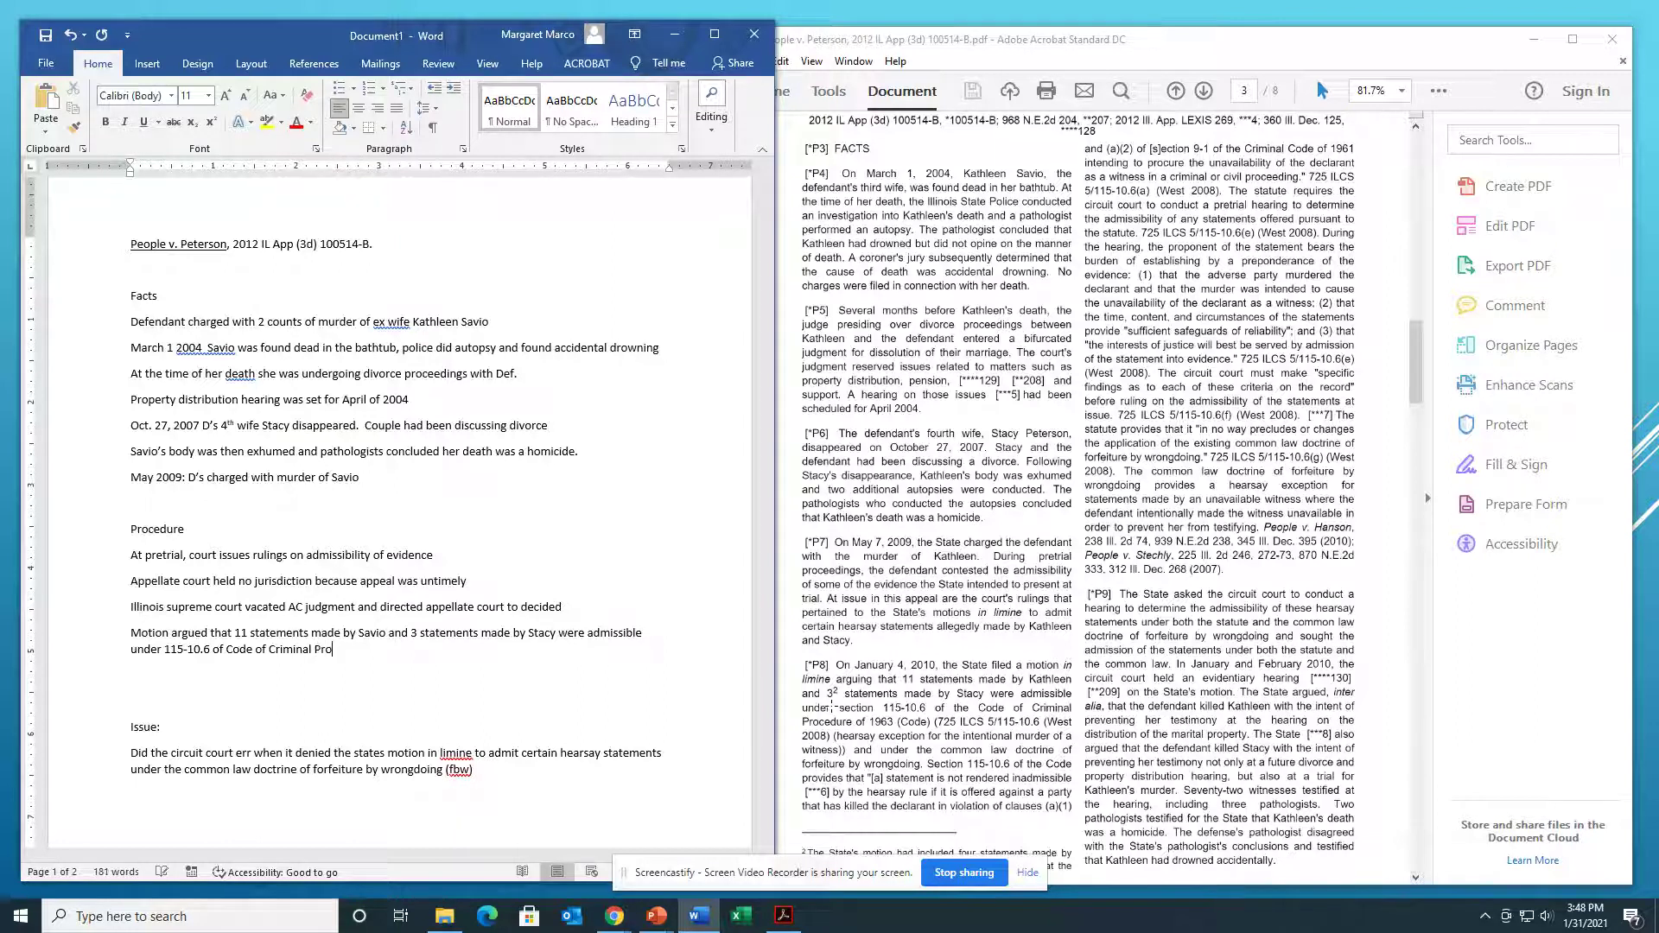
pyautogui.write('cedure')
# Step: Copy the 115-10.6 citation under Rules with the note '(hearsay exception for the intentional murder of a witness)'
pyautogui.moveTo(165, 650); pyautogui.dragTo(478, 655)
pyautogui.hotkey('ctrl', 'c')
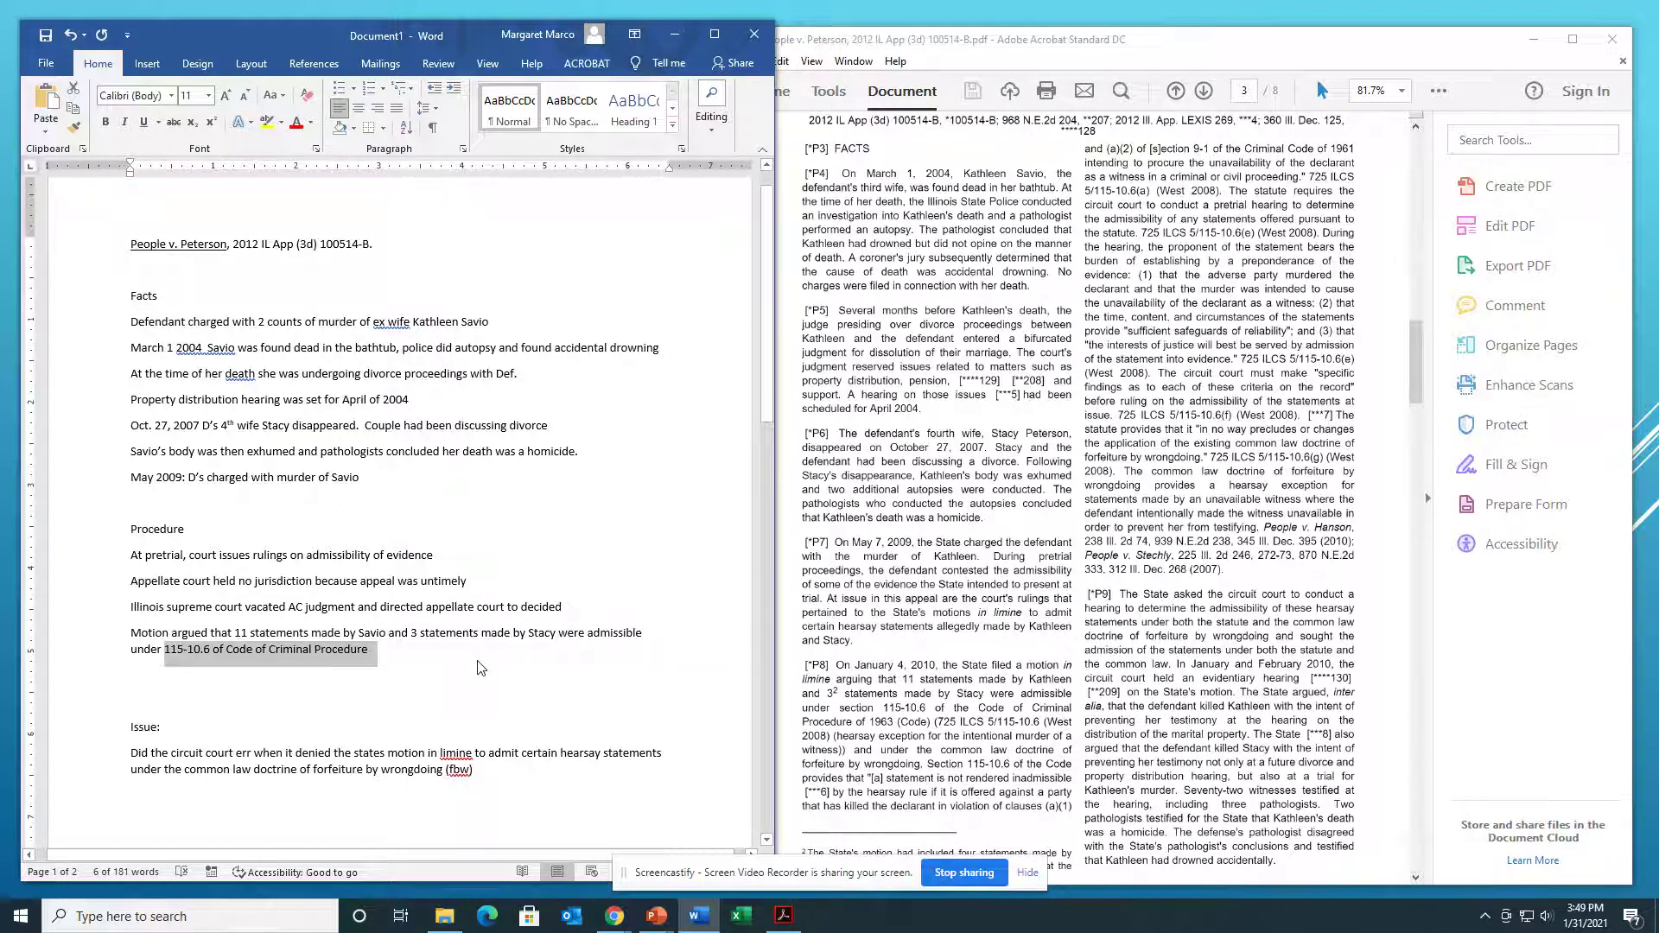
pyautogui.scroll(-3, 480, 667)
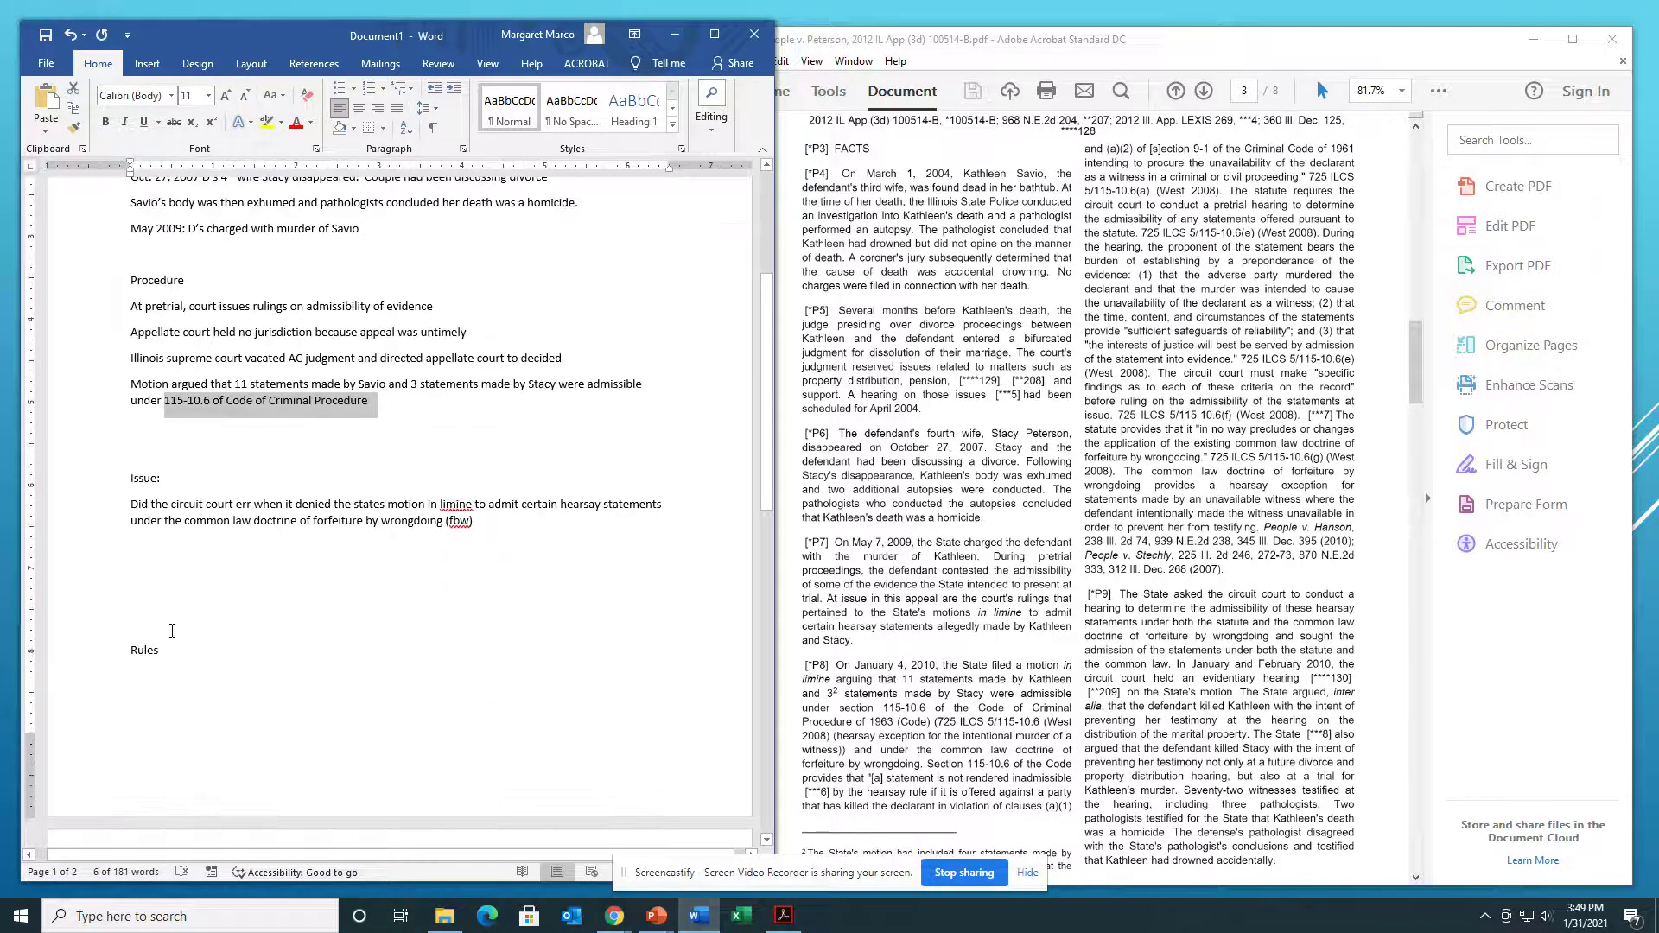
pyautogui.click(182, 655)
pyautogui.press('Return')
pyautogui.press('Return')
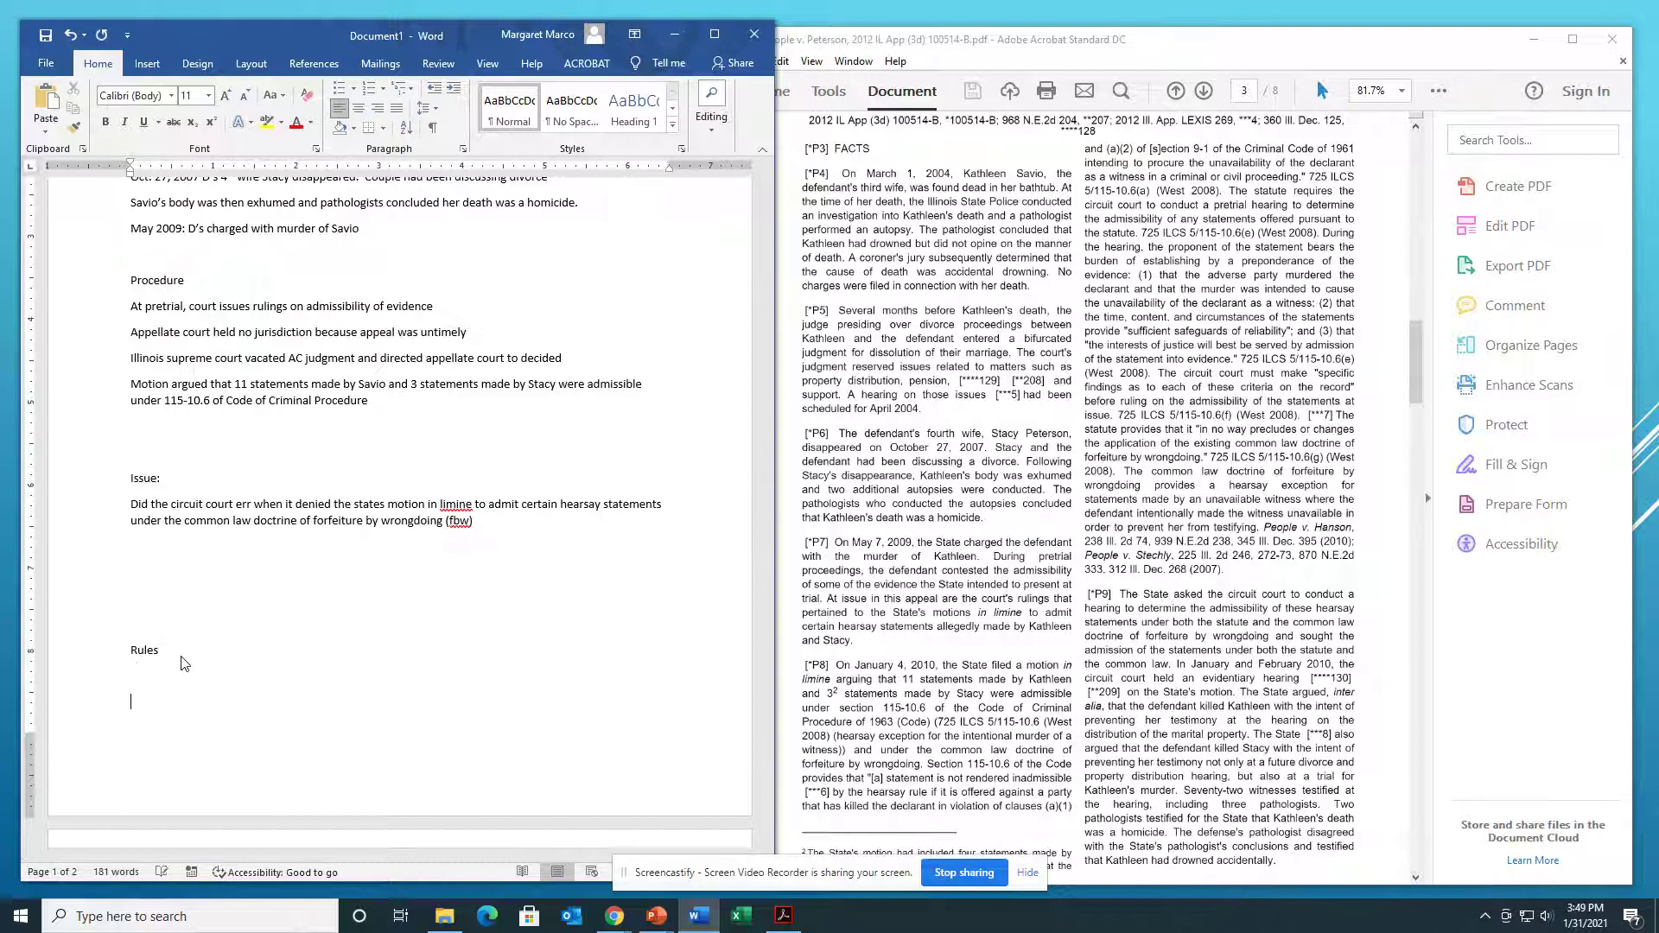
pyautogui.hotkey('ctrl', 'v')
pyautogui.press('Return')
pyautogui.press('Return')
pyautogui.press('Return')
pyautogui.press('Return')
pyautogui.press('Return')
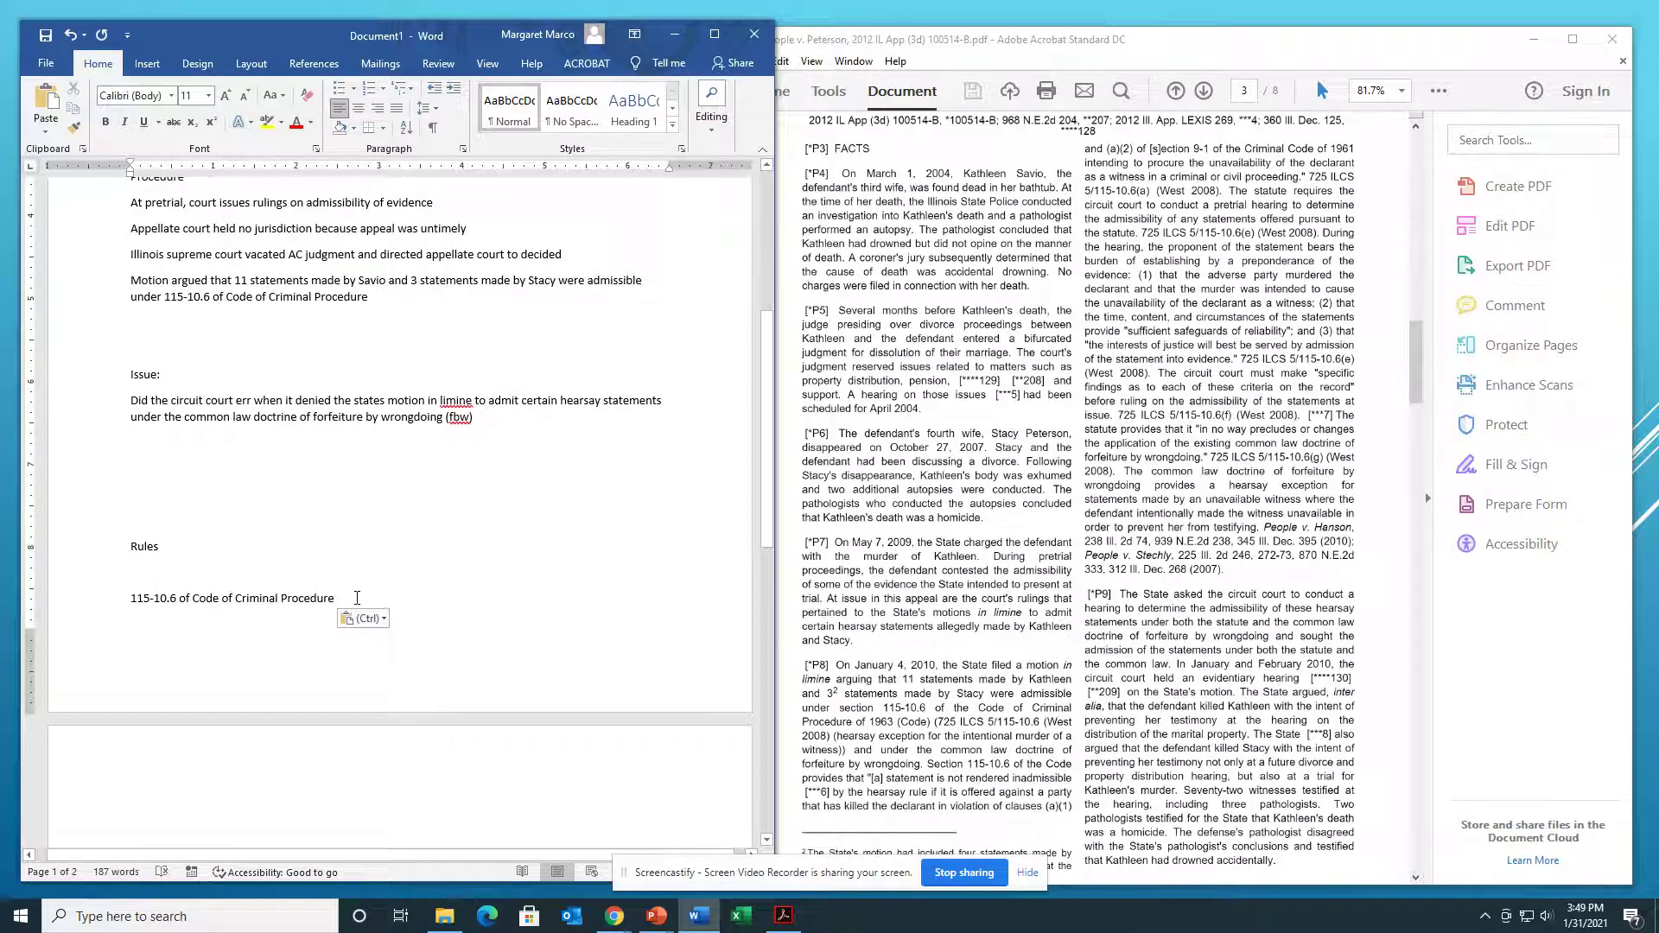
pyautogui.write('(hearsay ')
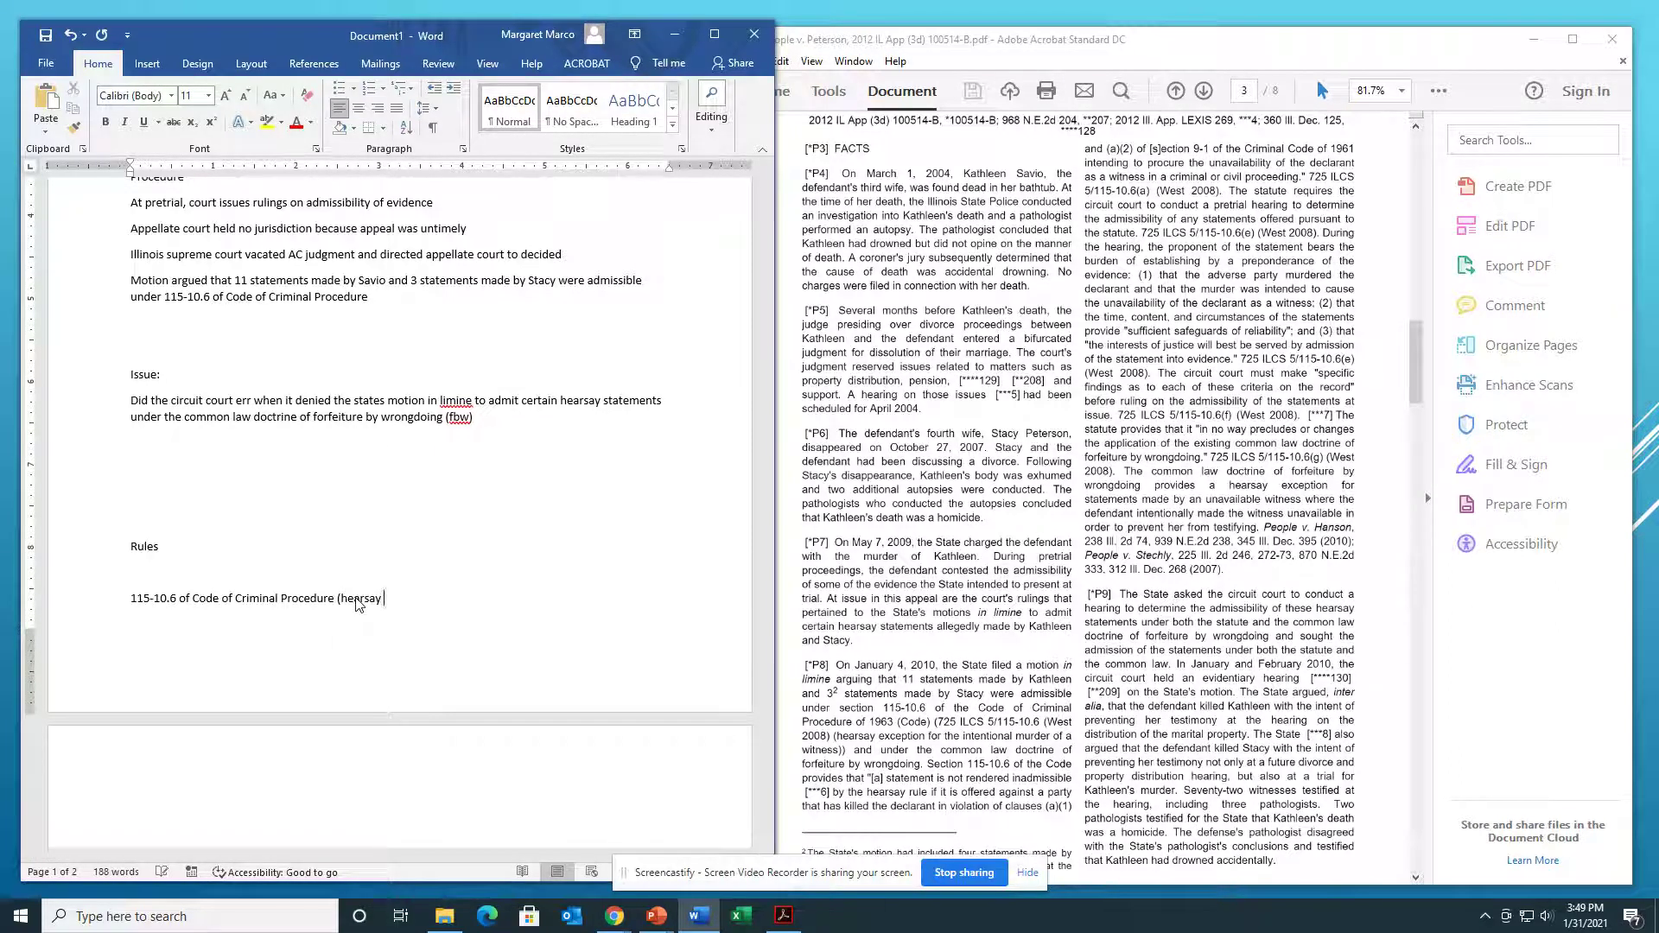
pyautogui.write('exception for the intentional murder of a')
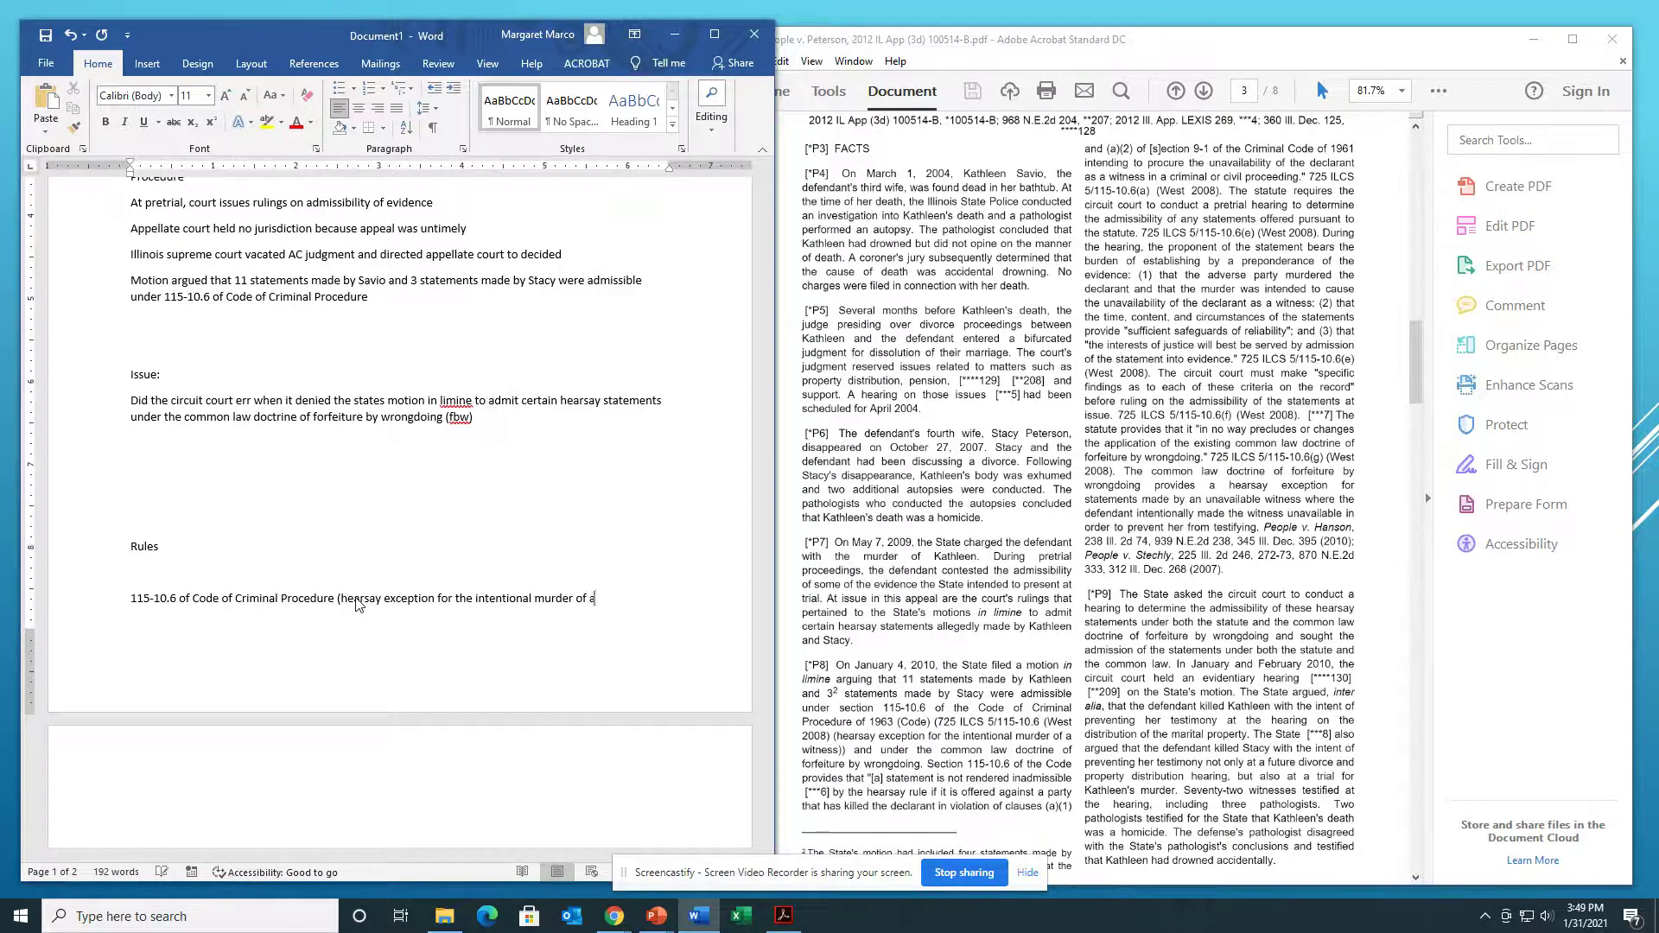
pyautogui.write(' witness)')
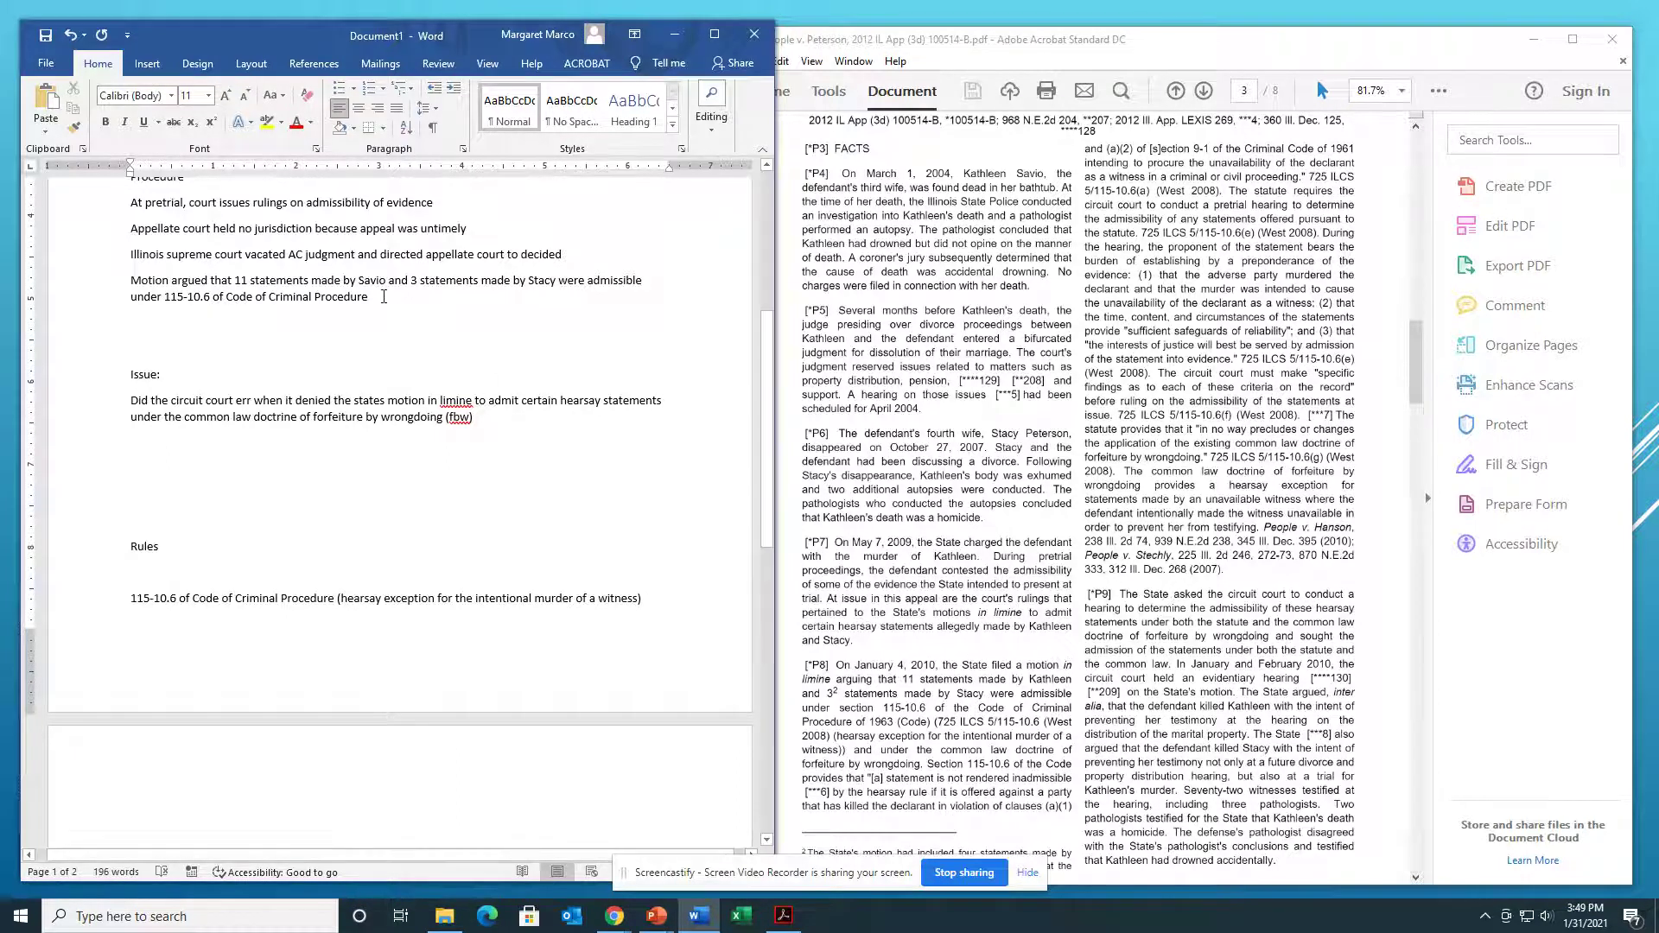
# Step: Append 'and under the common law doctrine of FBW' to the motion line, fixing its spelling
pyautogui.write('and ')
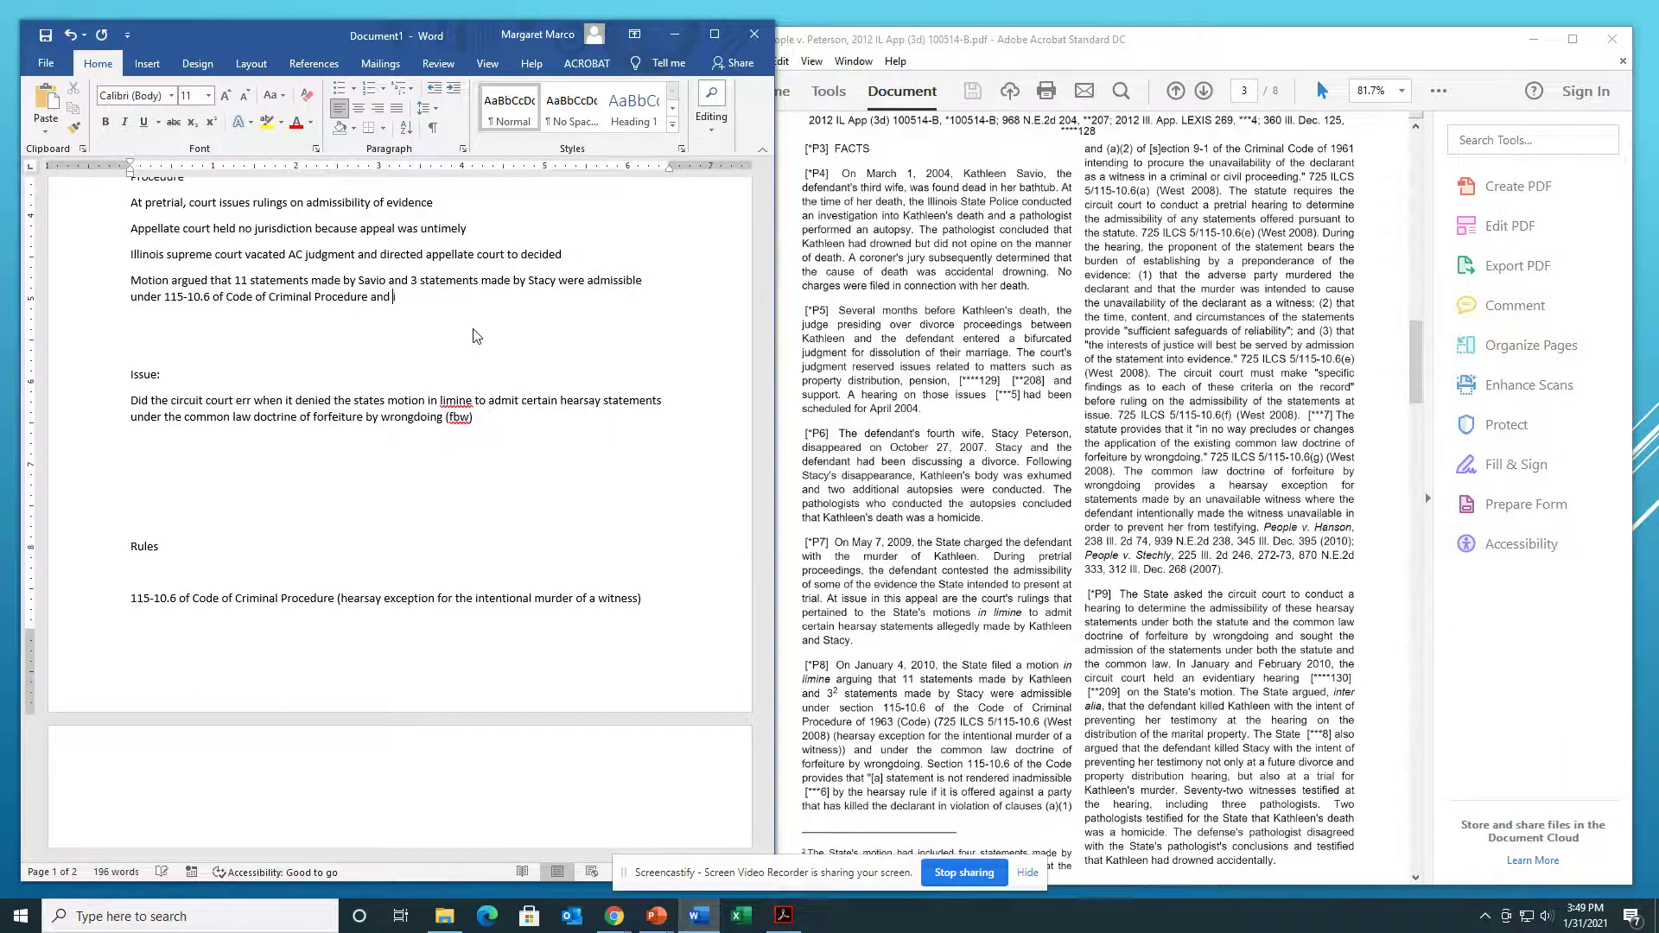
pyautogui.write('under the commonlaw docutrine c')
pyautogui.write('f F')
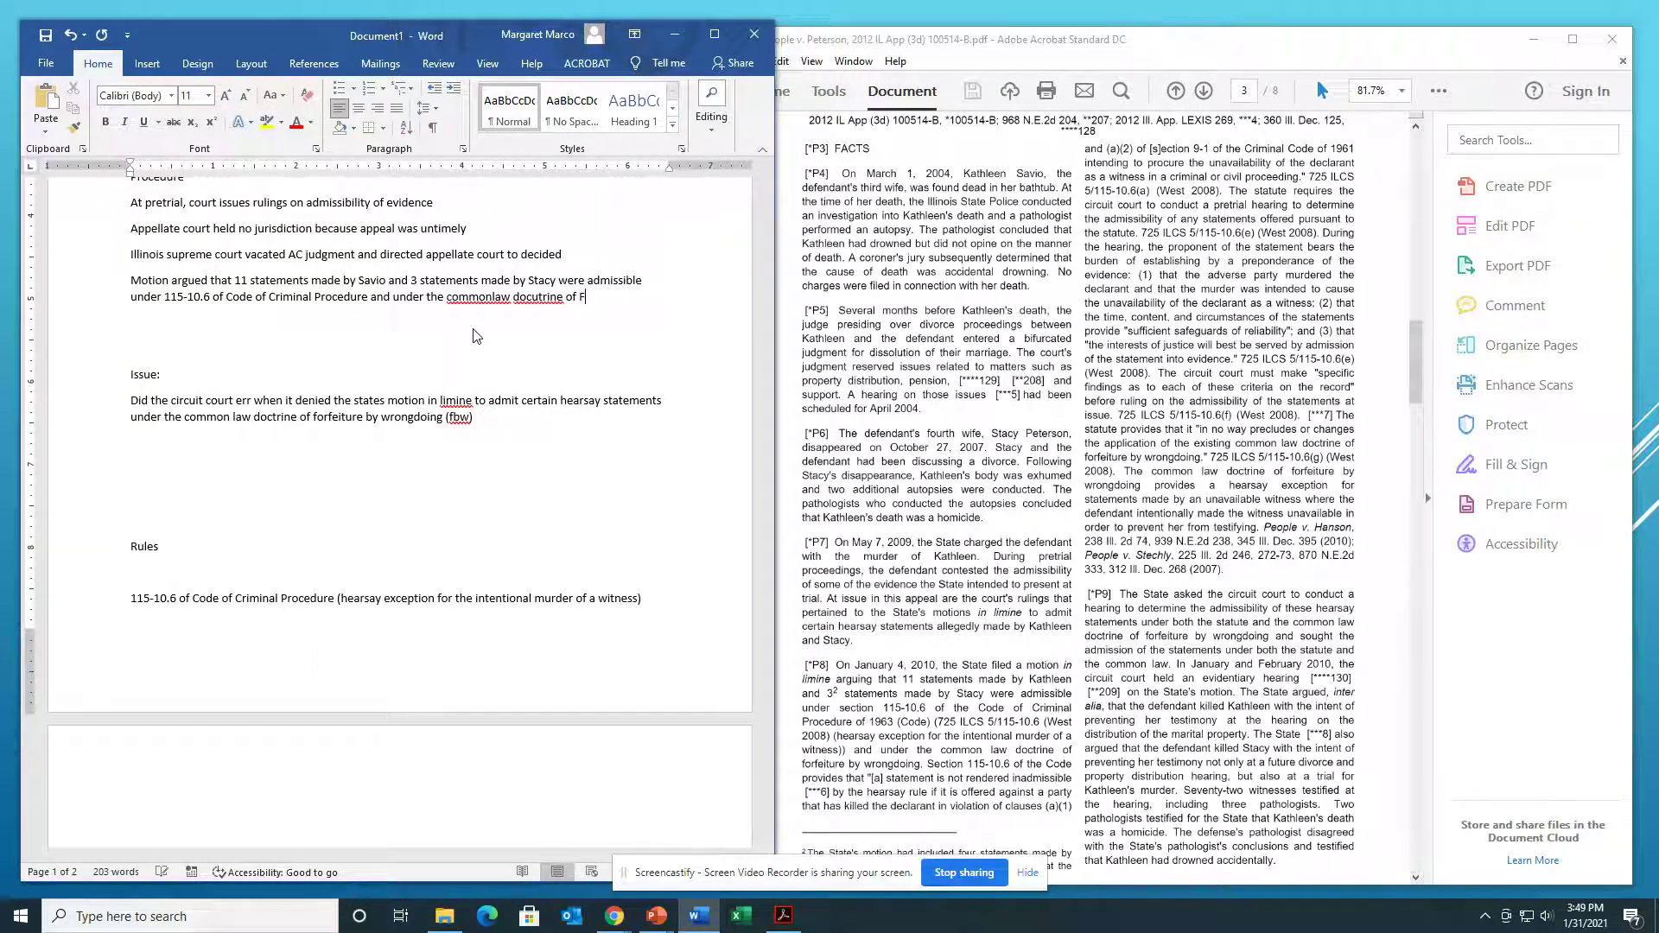
pyautogui.write('BW')
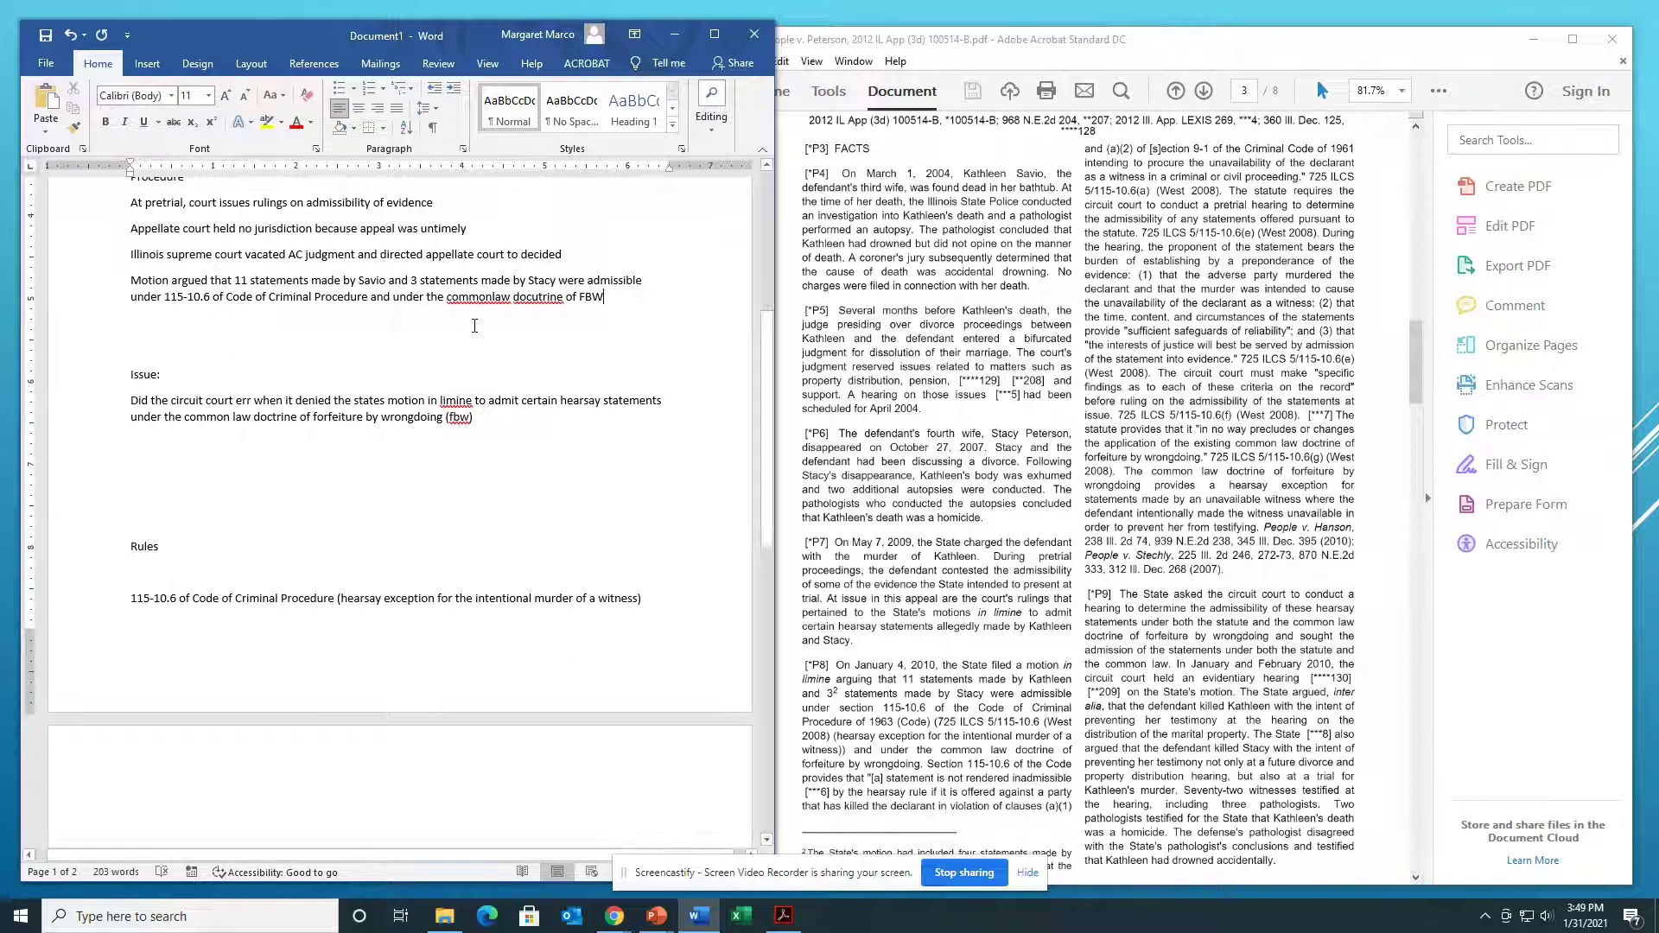
pyautogui.click(487, 297)
pyautogui.rightClick(540, 297)
pyautogui.click(529, 318)
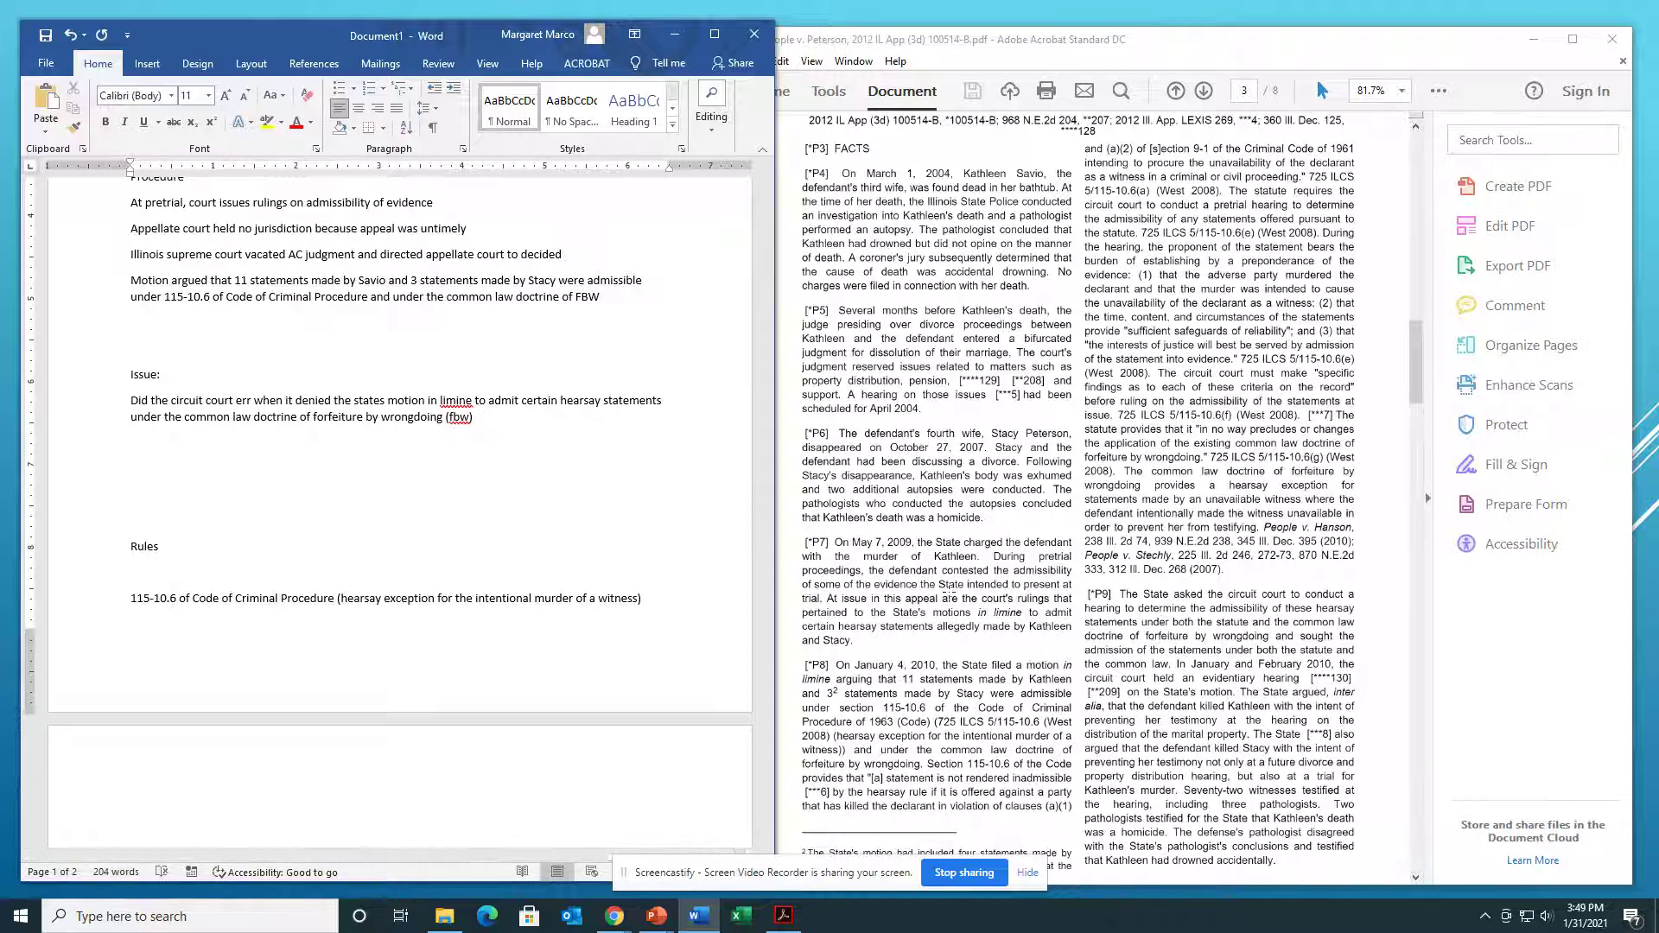
pyautogui.scroll(-1, 1002, 623)
# Step: Add 'Common law doctrine of Forfeiture by Wrongdoing' as a rule and number the rules 1) and 2)
pyautogui.click(662, 598)
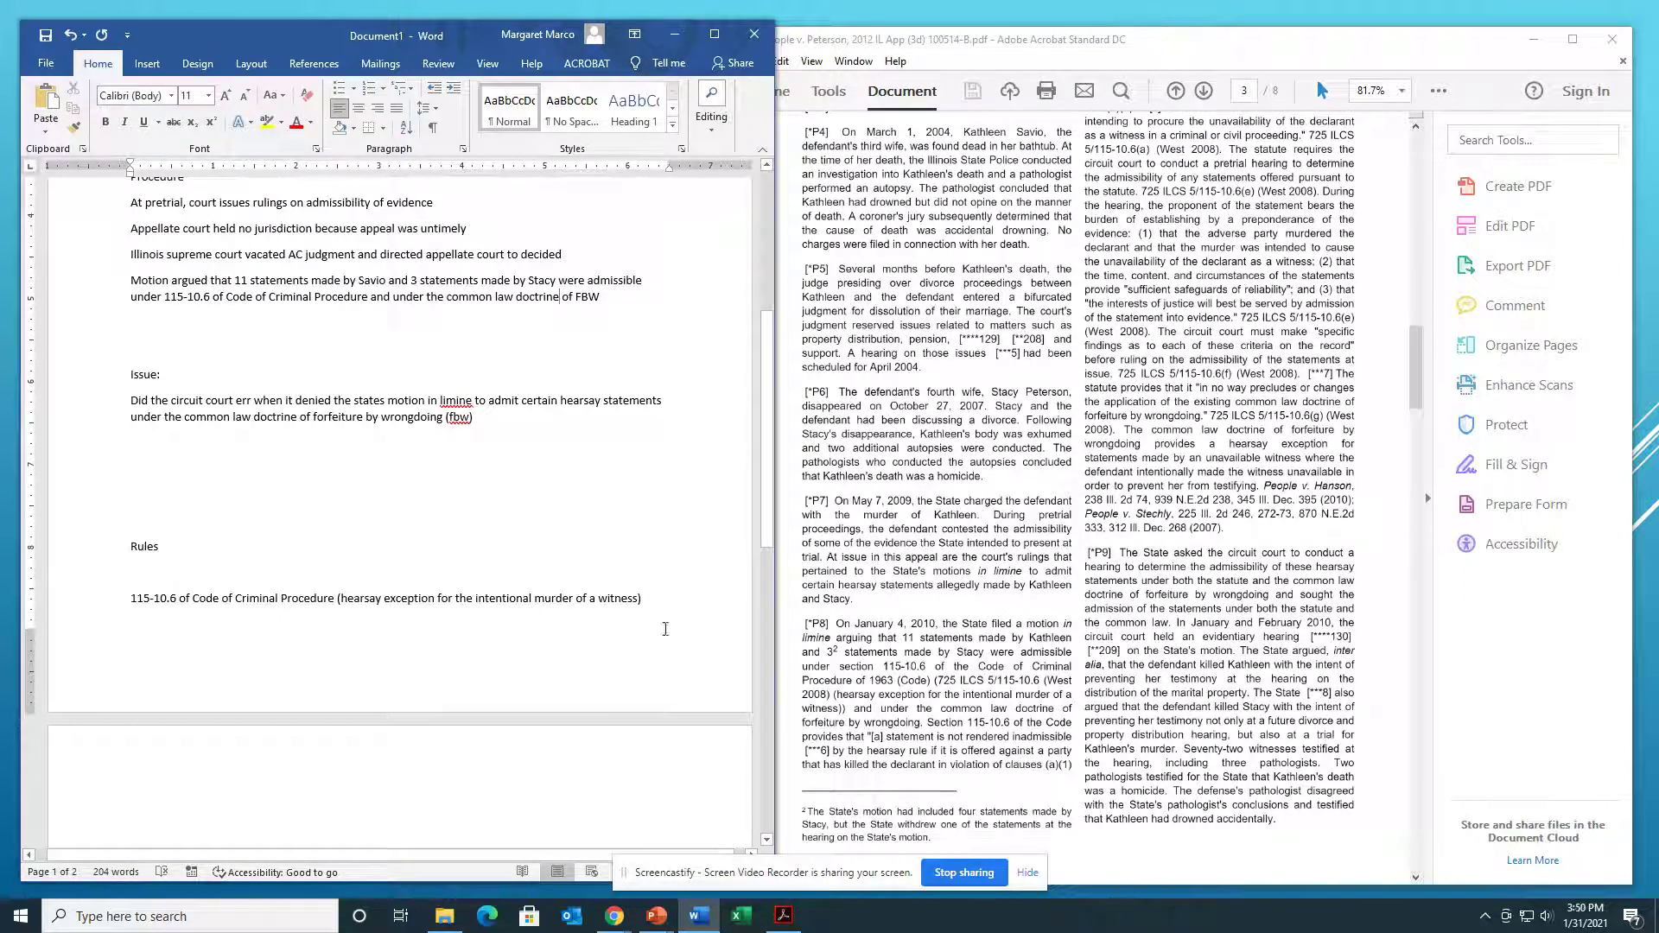
pyautogui.press('Home')
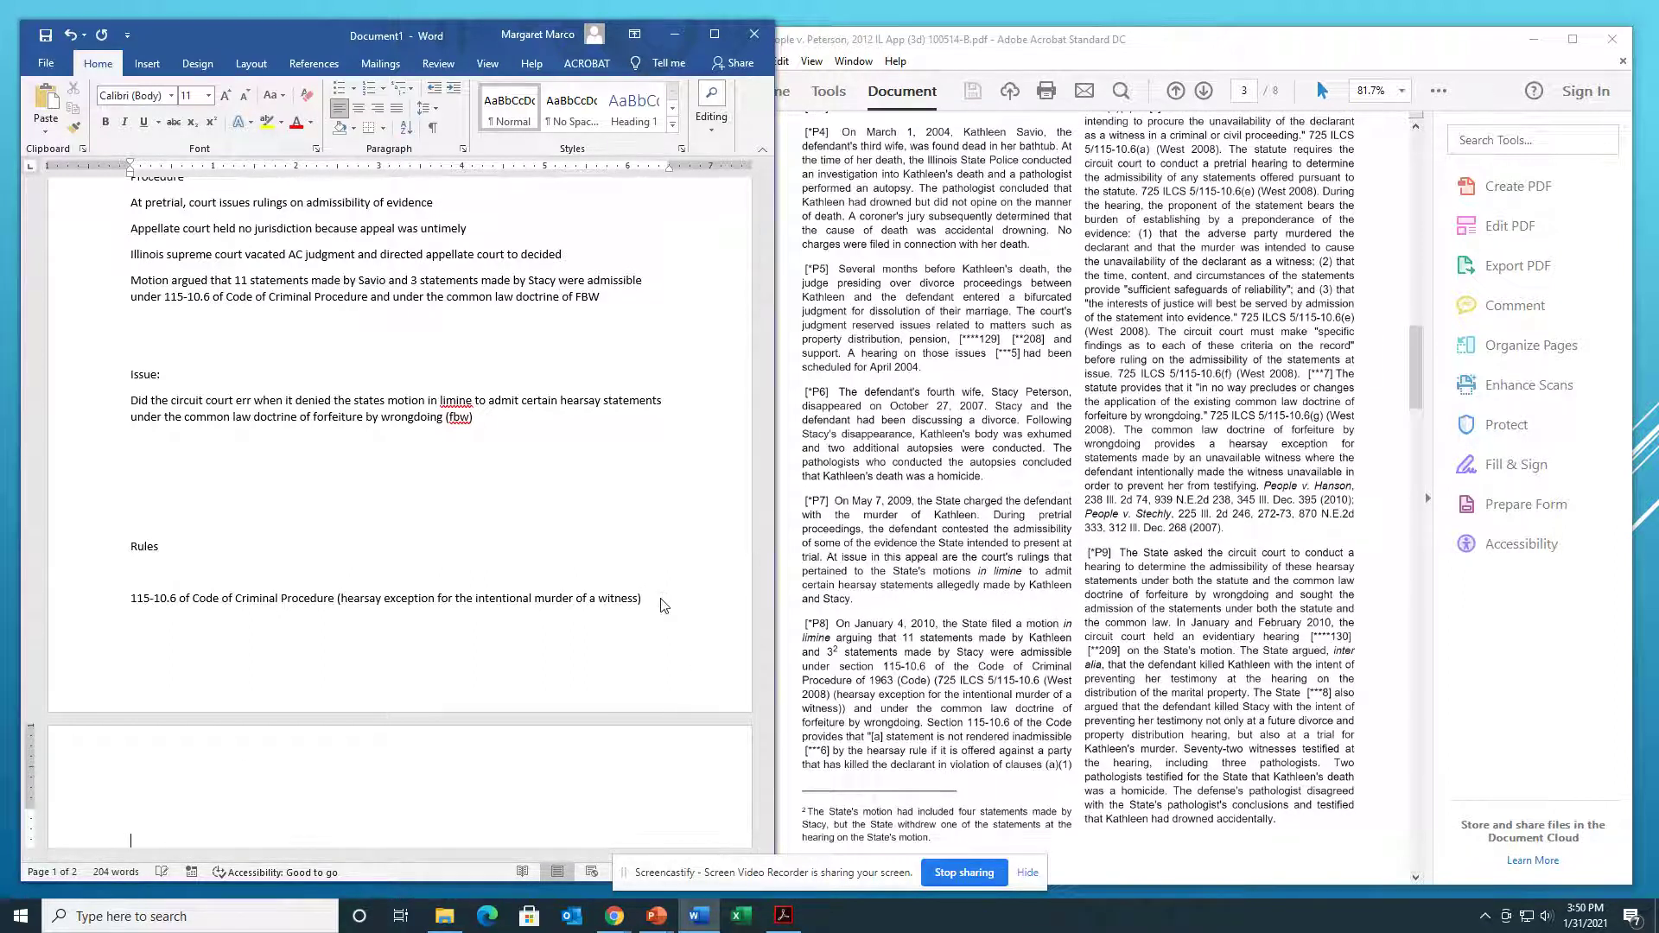
pyautogui.hotkey('ctrl', 'End')
pyautogui.write('Common law doctrine of Forfeiture by W')
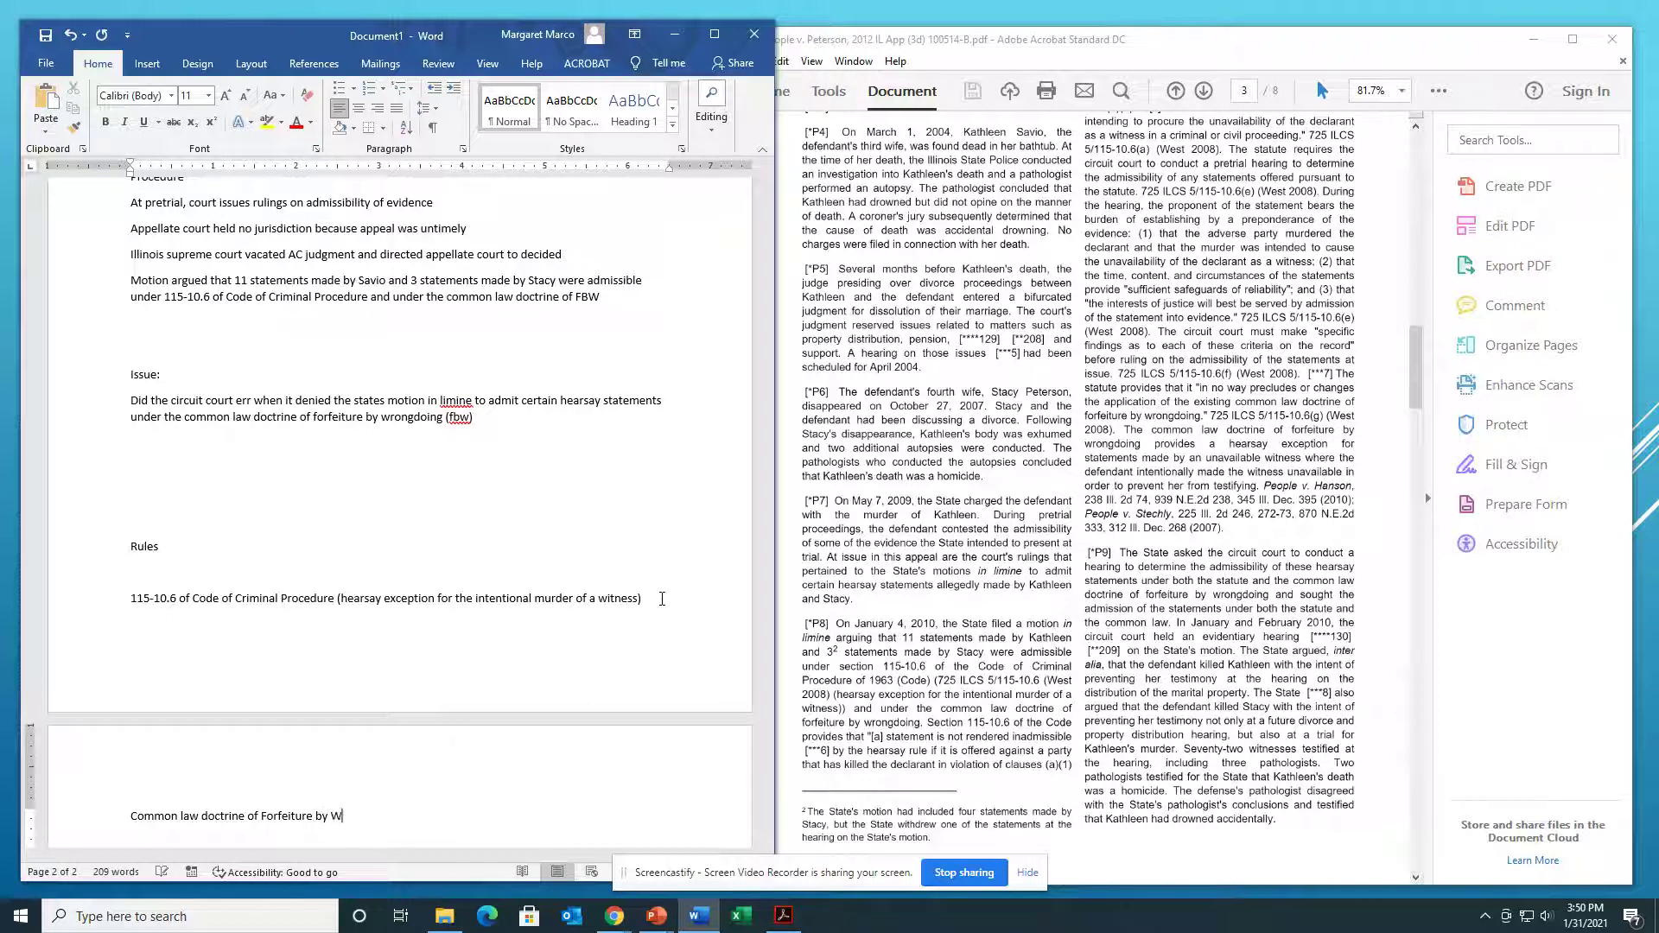
pyautogui.write('rongdoing')
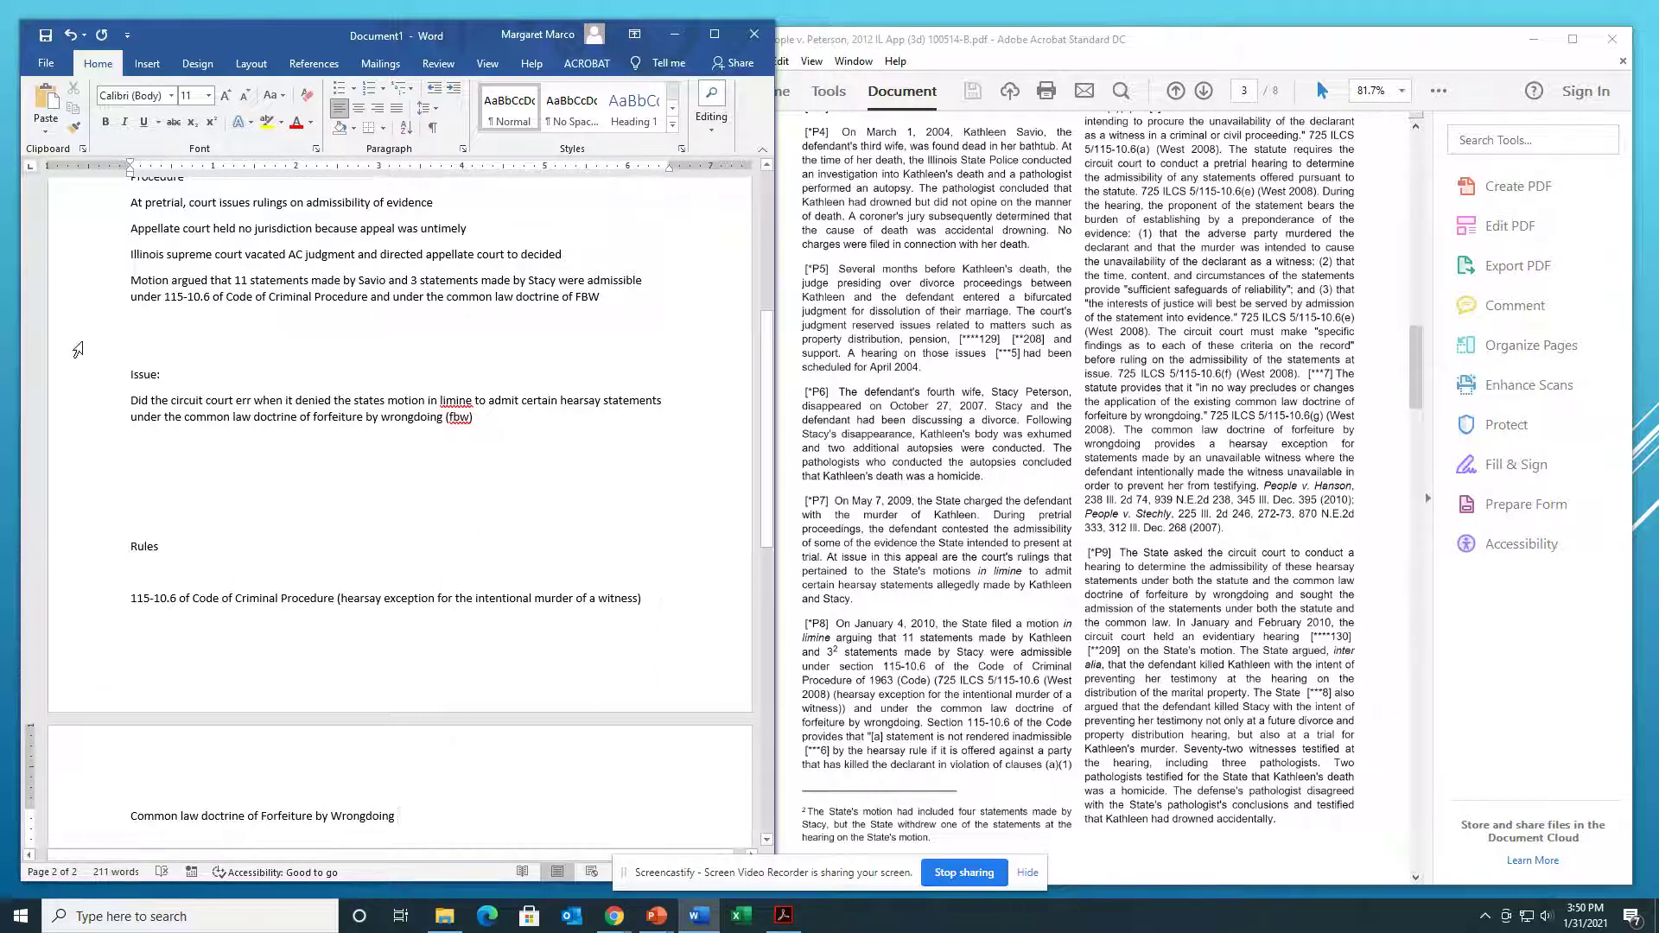
pyautogui.write('1)')
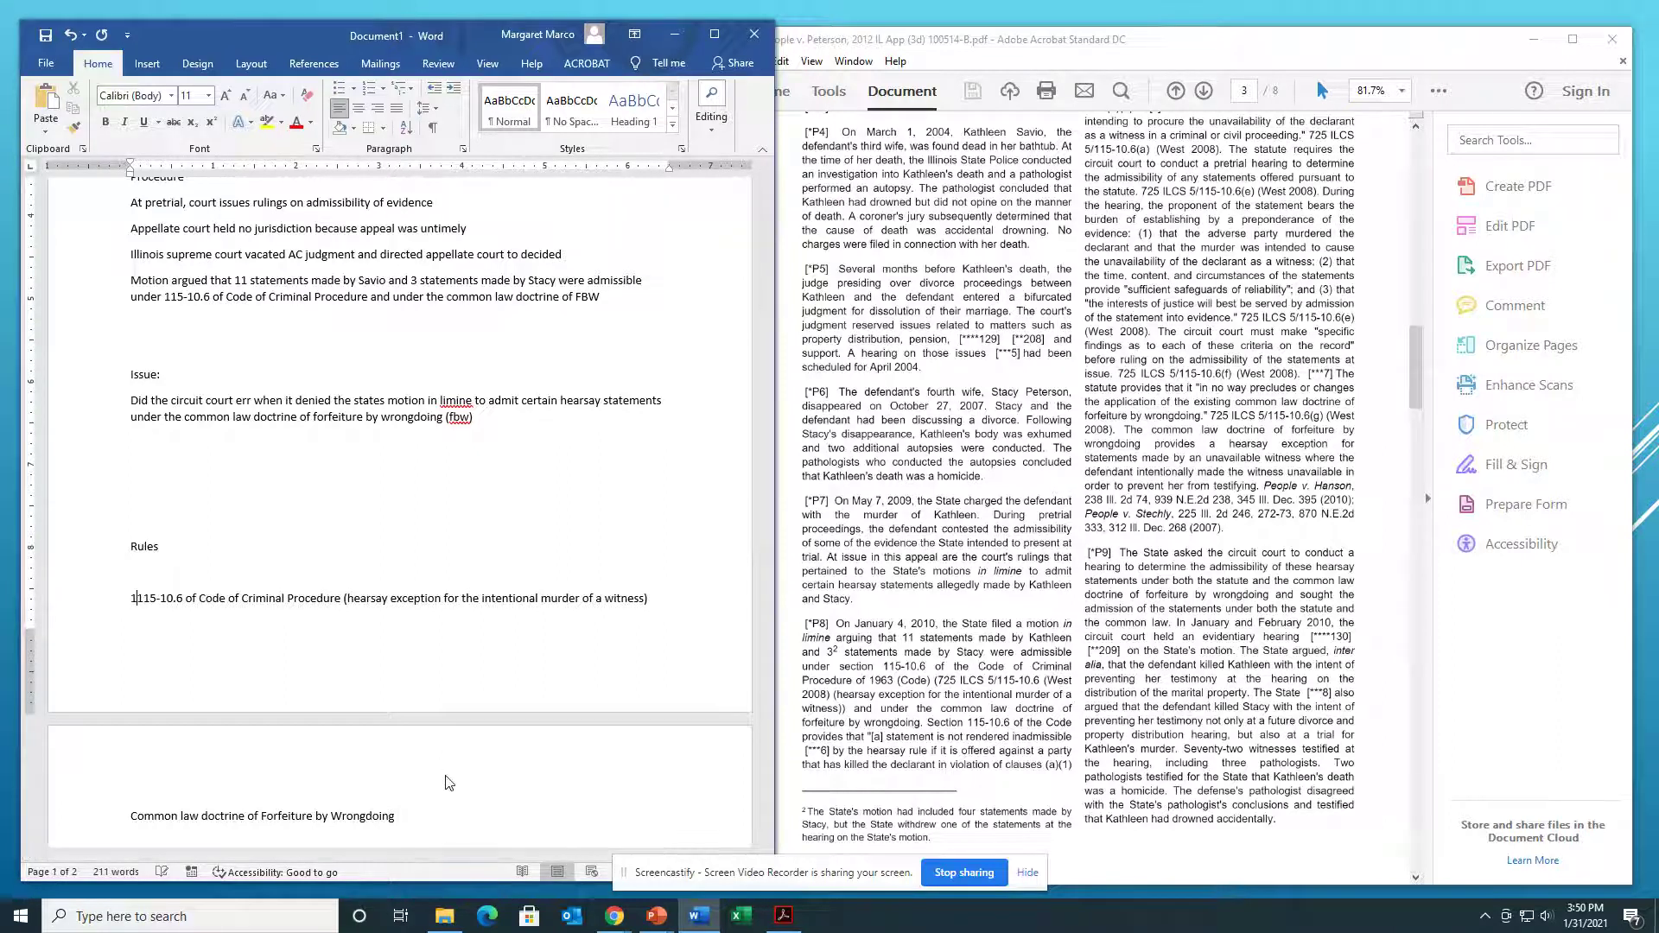
pyautogui.hotkey('ctrl', 'End')
pyautogui.press('BackSpace')
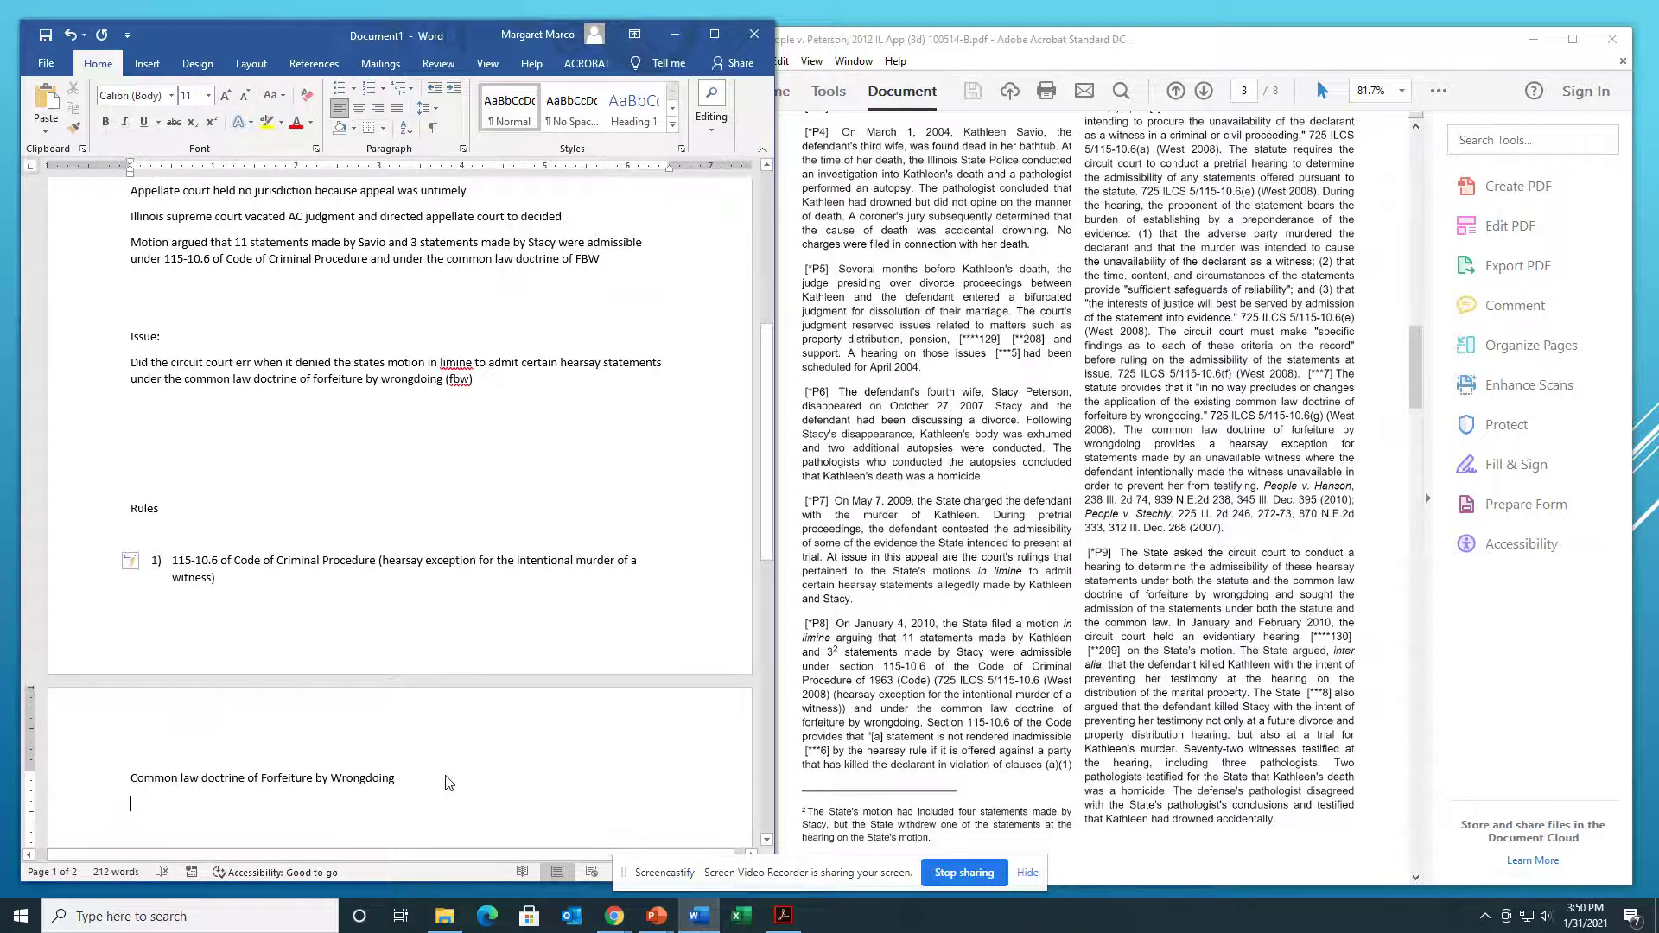
pyautogui.write('2)')
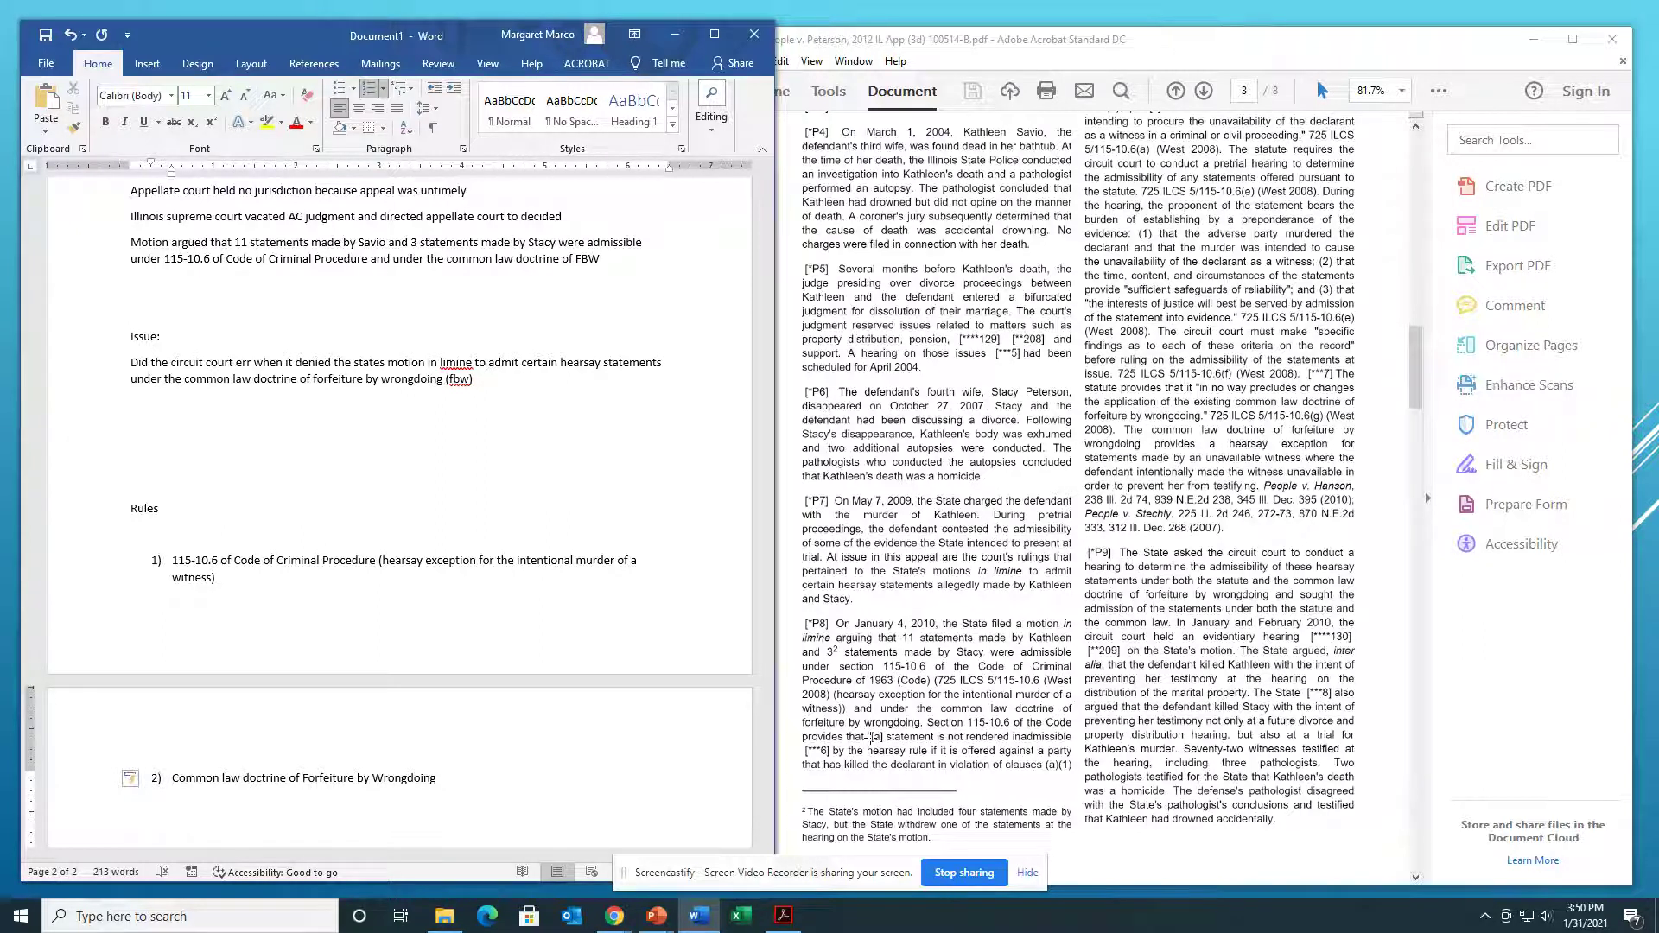
pyautogui.moveTo(870, 739); pyautogui.dragTo(1071, 780)
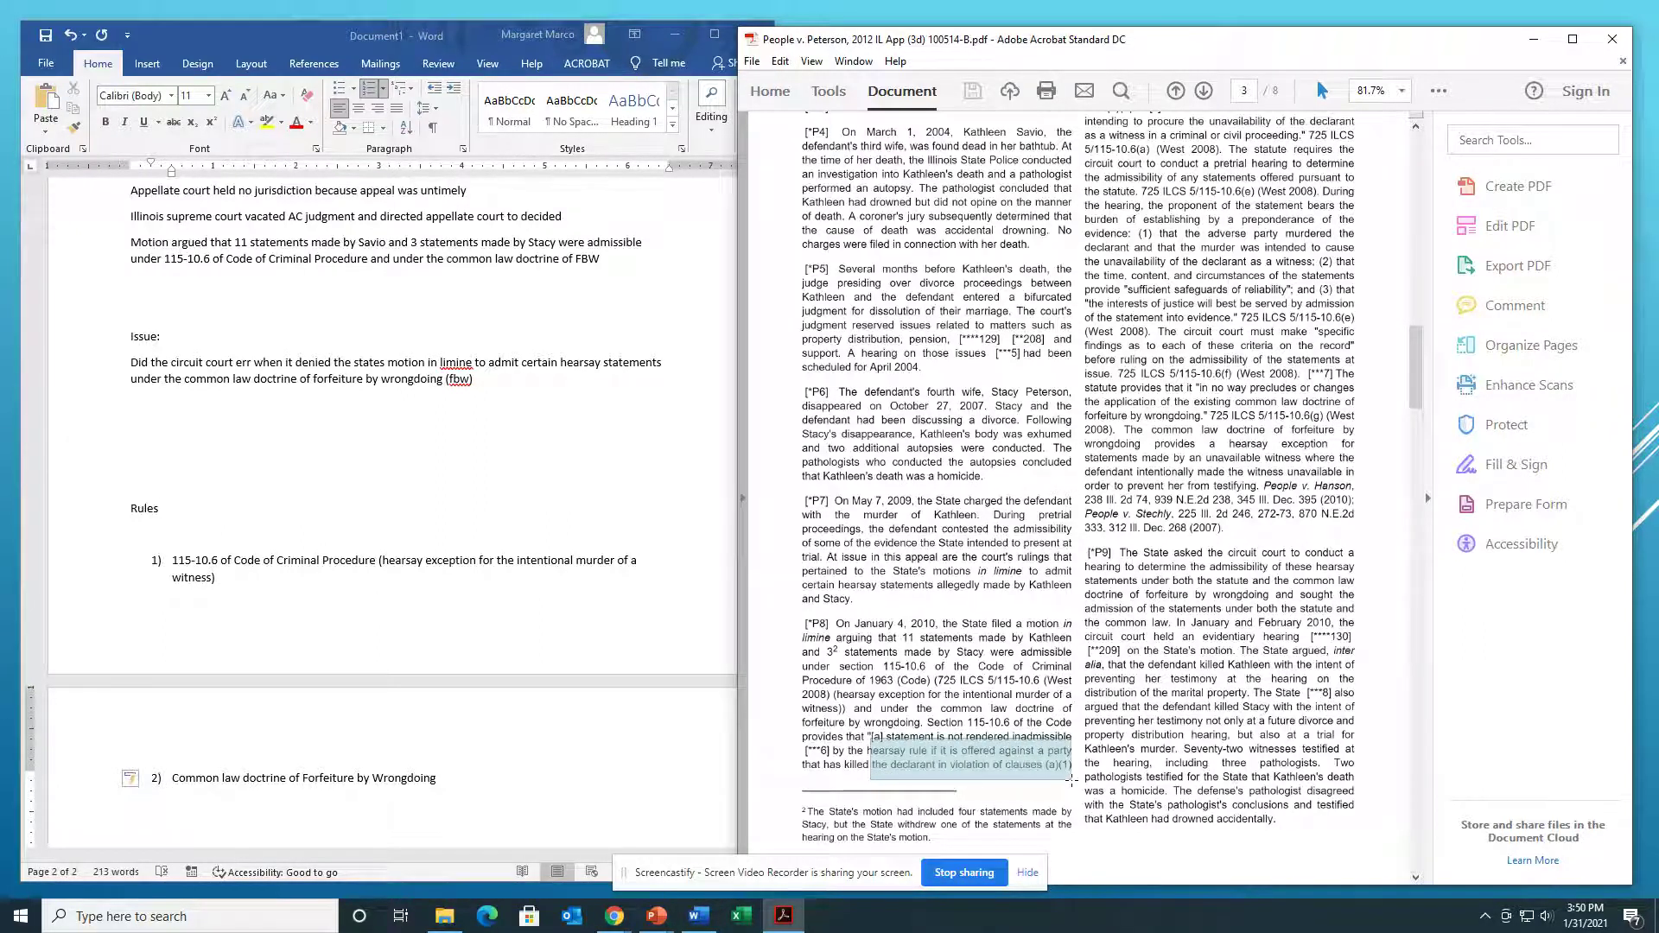
# Step: Select the opinion page text in Acrobat and insert an empty numbered item before the forfeiture rule
pyautogui.hotkey('ctrl', 'a')
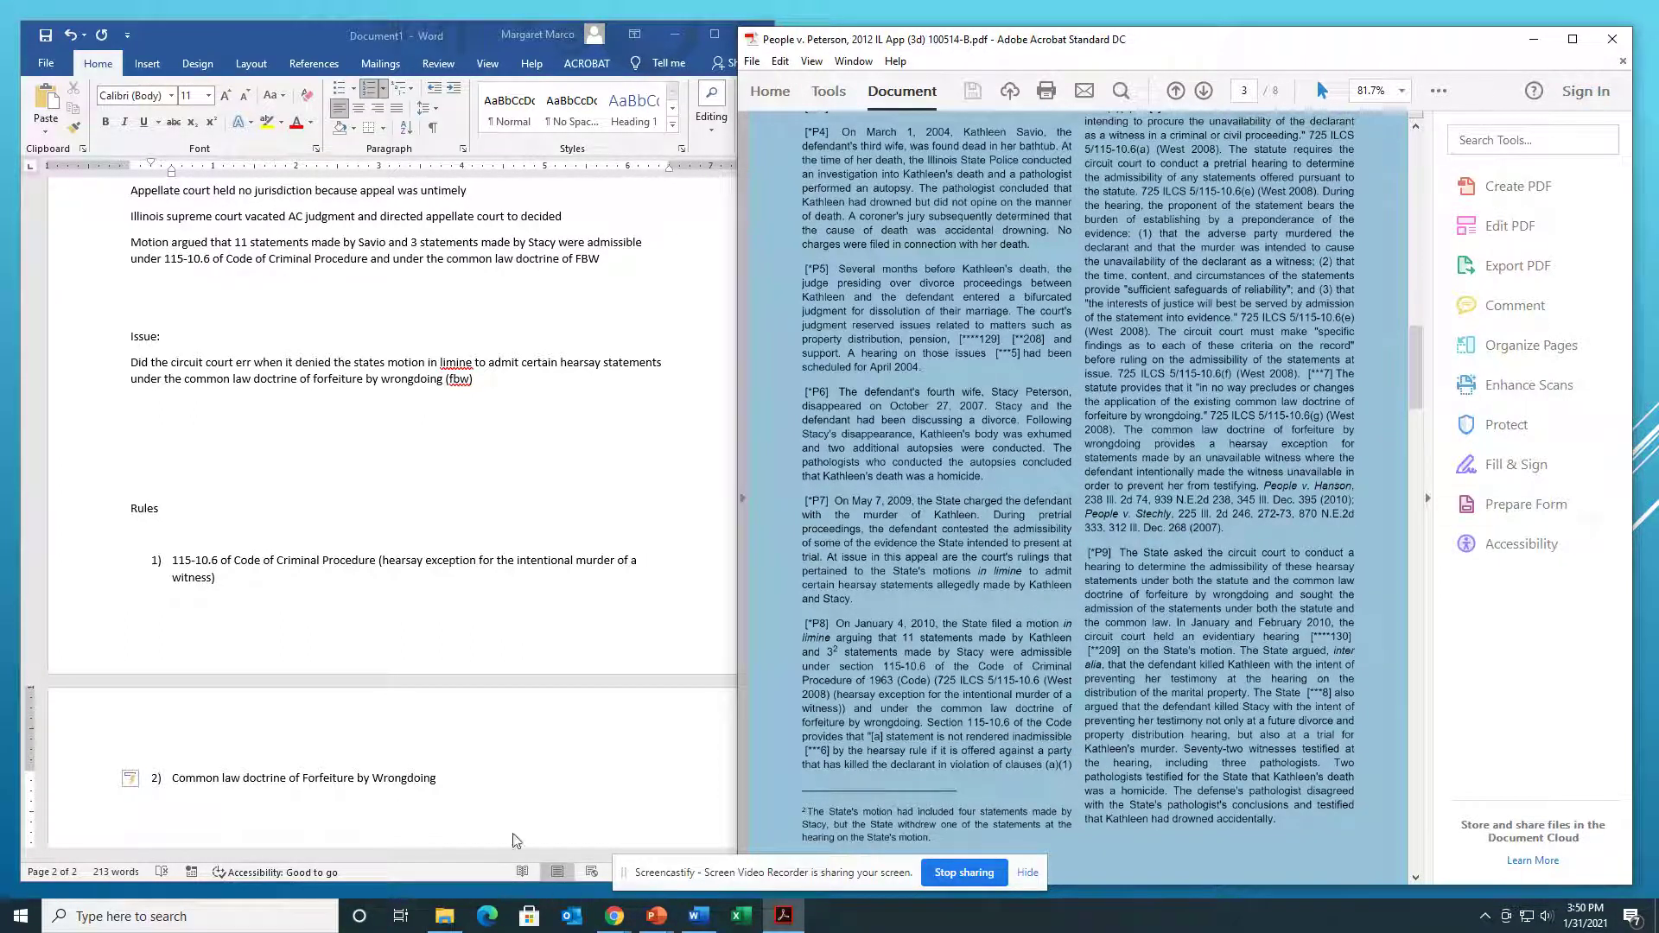
pyautogui.click(537, 817)
pyautogui.click(1041, 827)
pyautogui.click(242, 577)
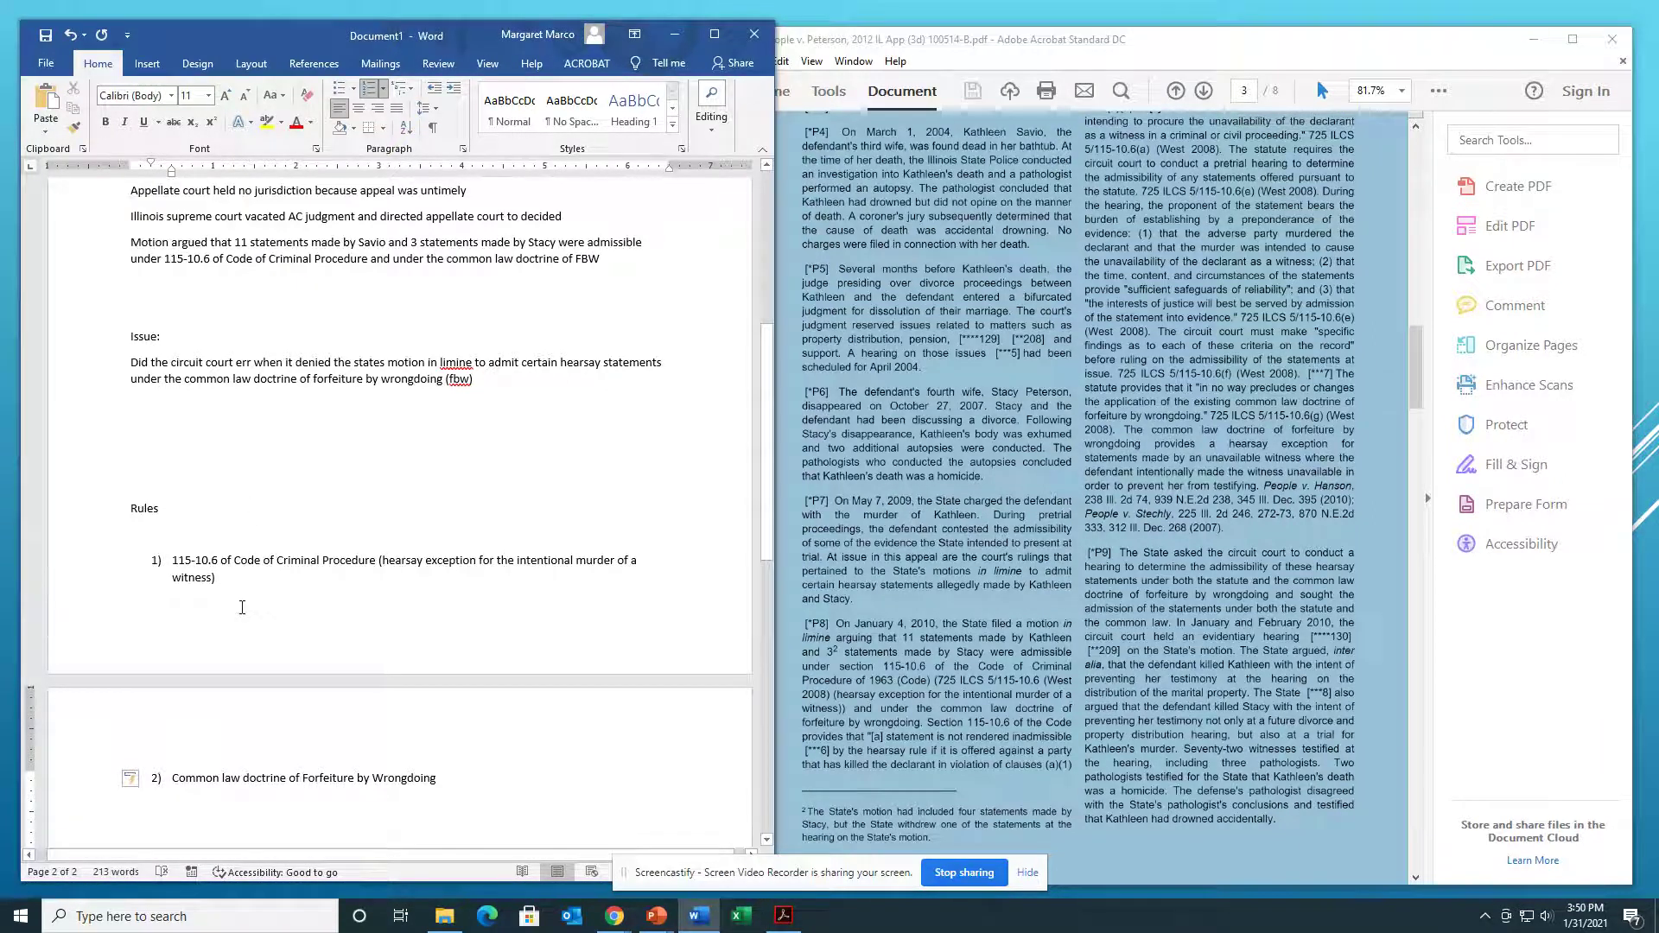
pyautogui.press('Return')
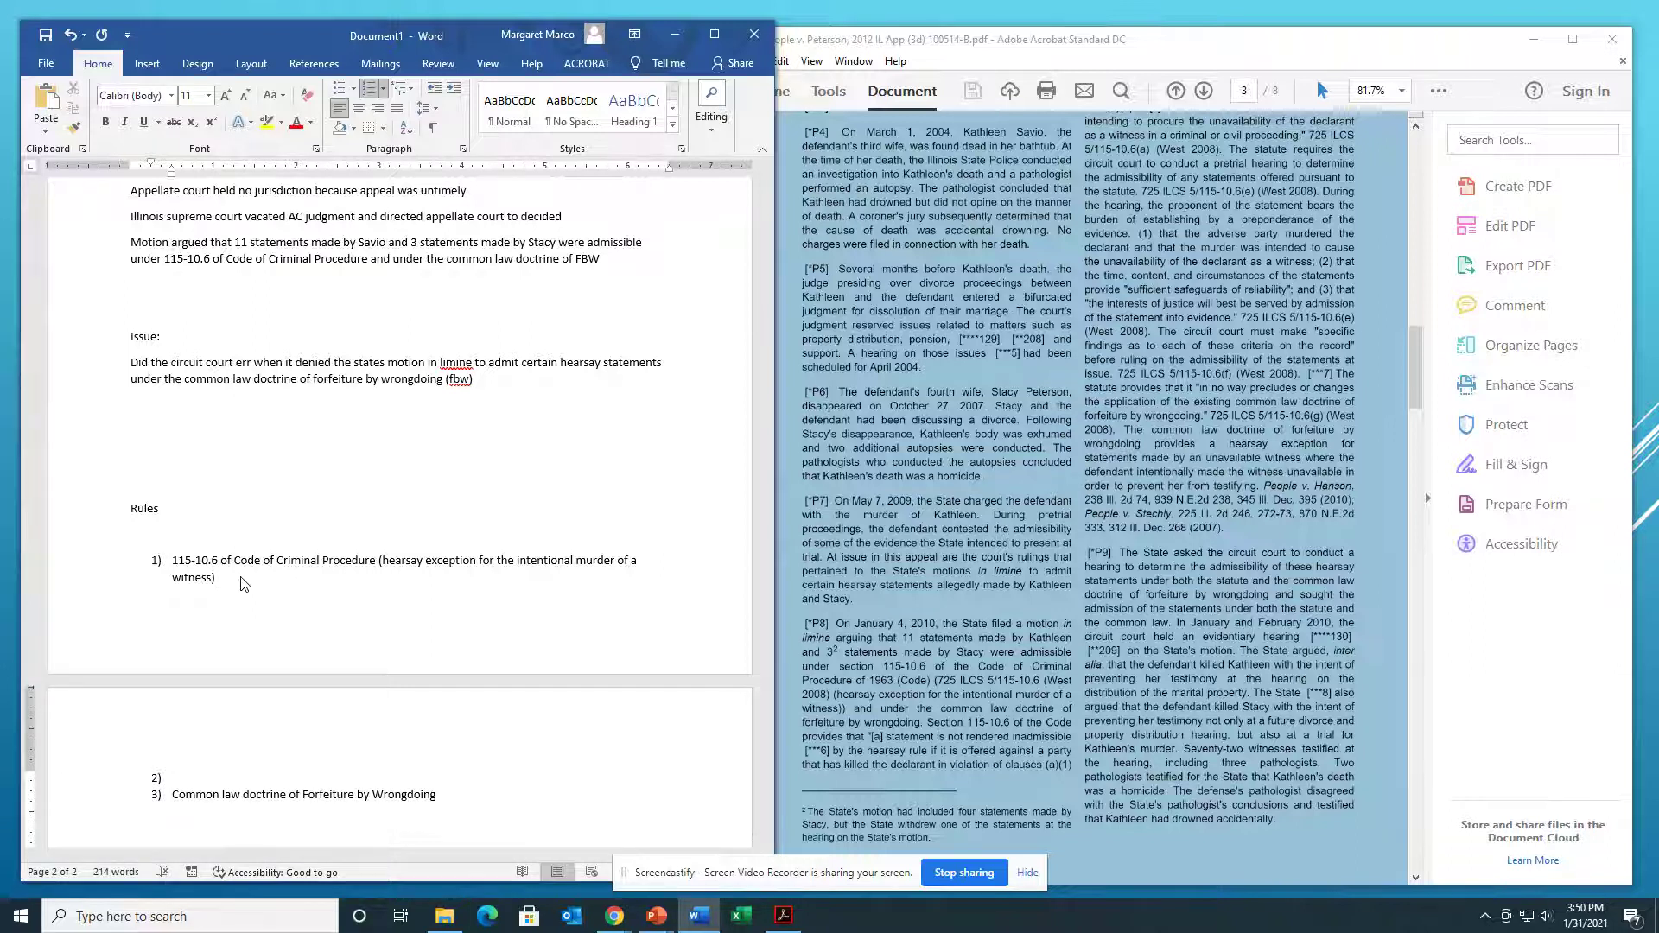
# Step: Delete the blank lines above Rules to pull the list onto page 1 and start indented sub-point 'A.' under rule 1
pyautogui.press('Up')
pyautogui.press('Down')
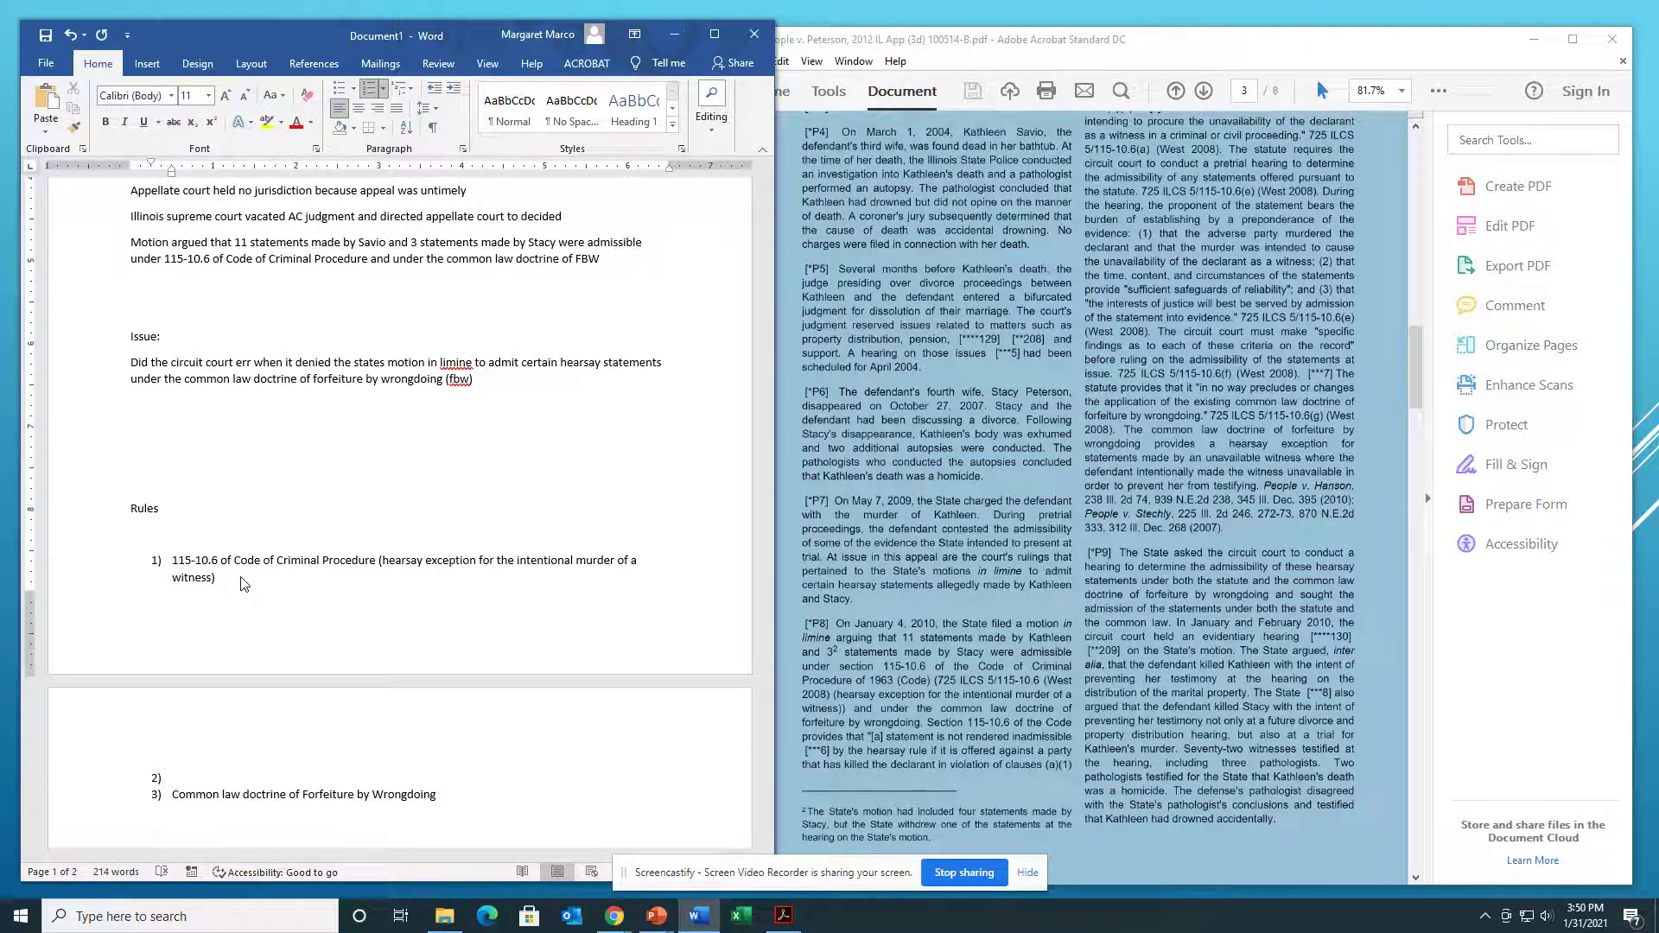
pyautogui.press('Return')
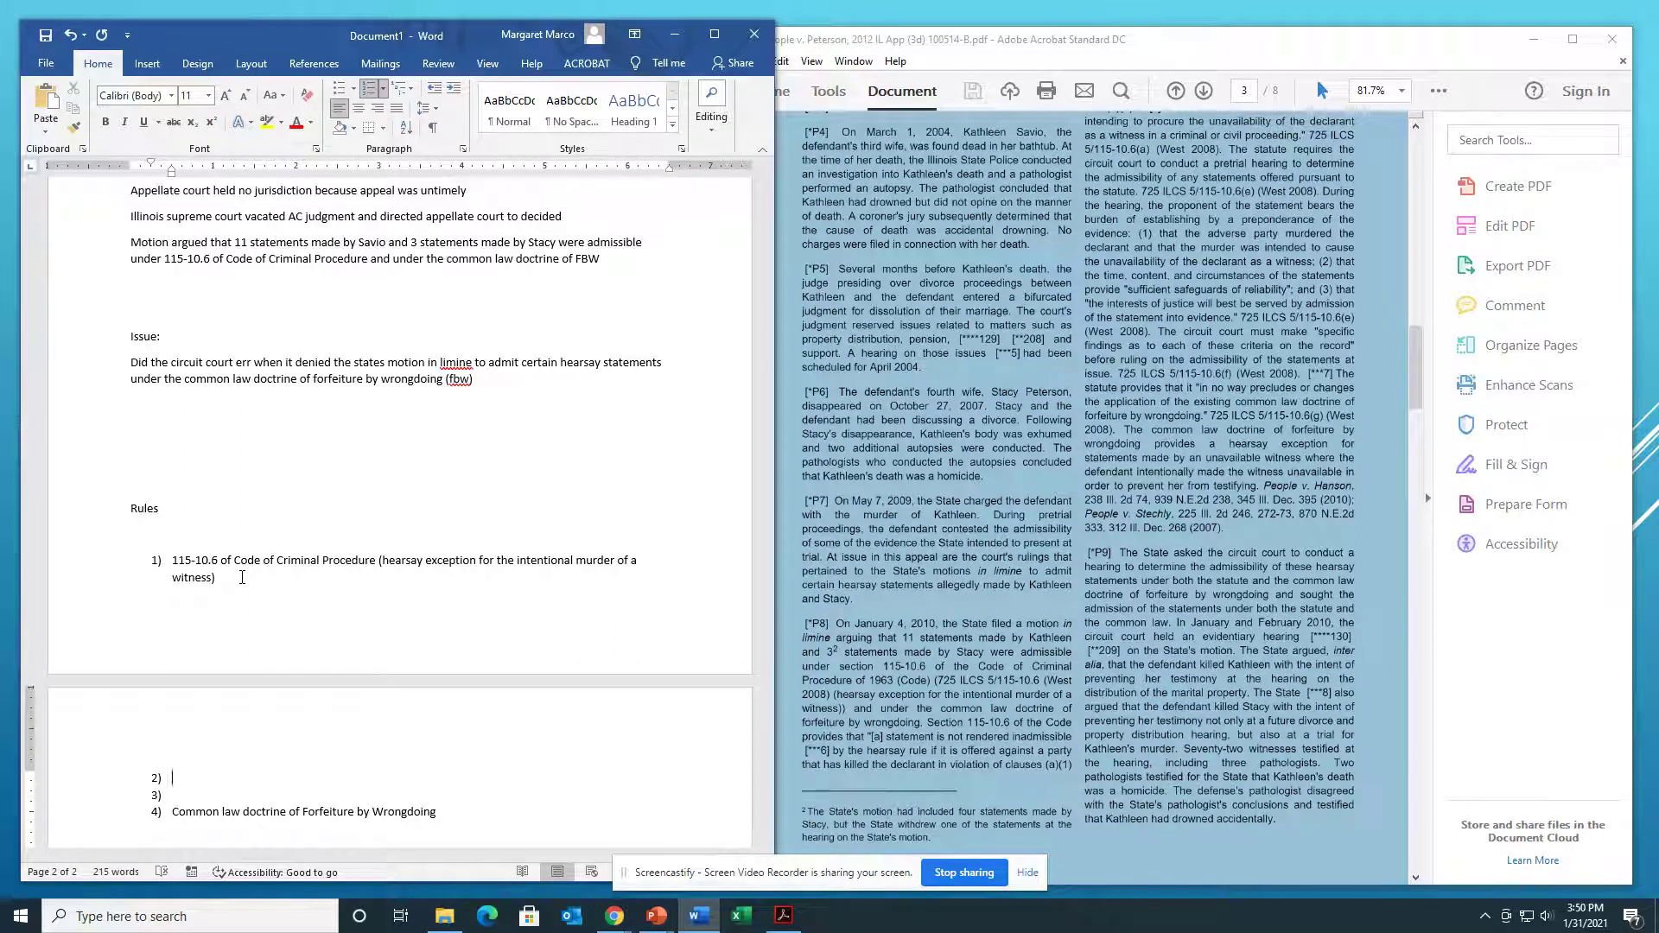
pyautogui.press('Up')
pyautogui.press('Up')
pyautogui.press('Up')
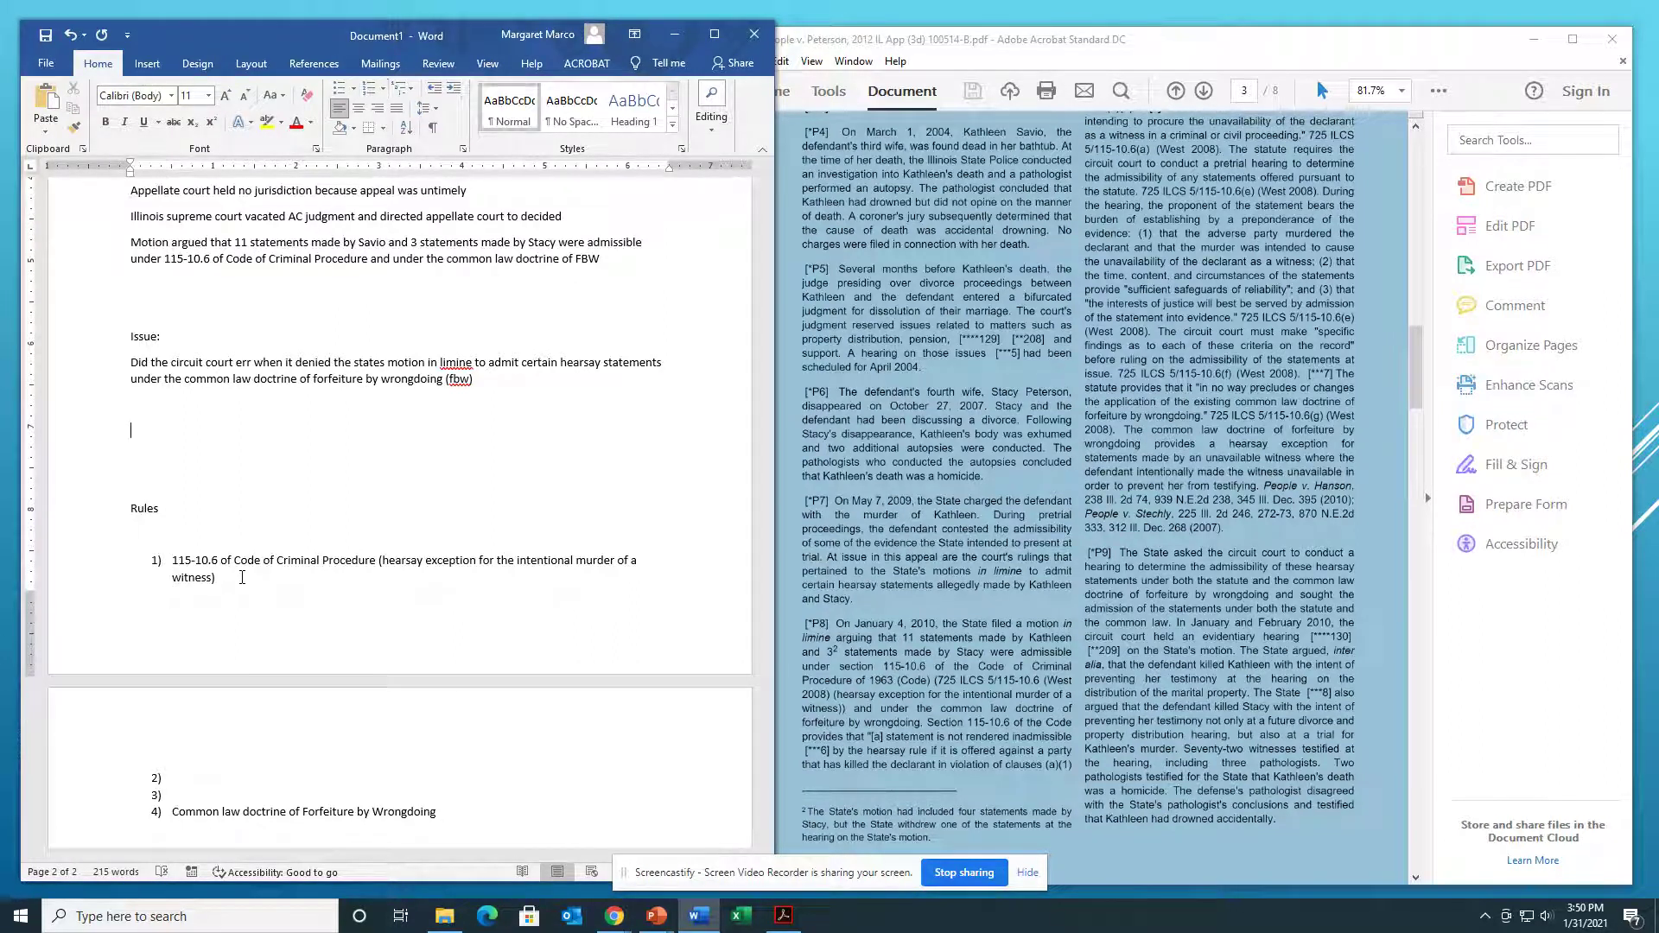
pyautogui.press('Delete')
pyautogui.press('Delete')
pyautogui.press('Delete')
pyautogui.press('Down')
pyautogui.press('Down')
pyautogui.press('Down')
pyautogui.press('Down')
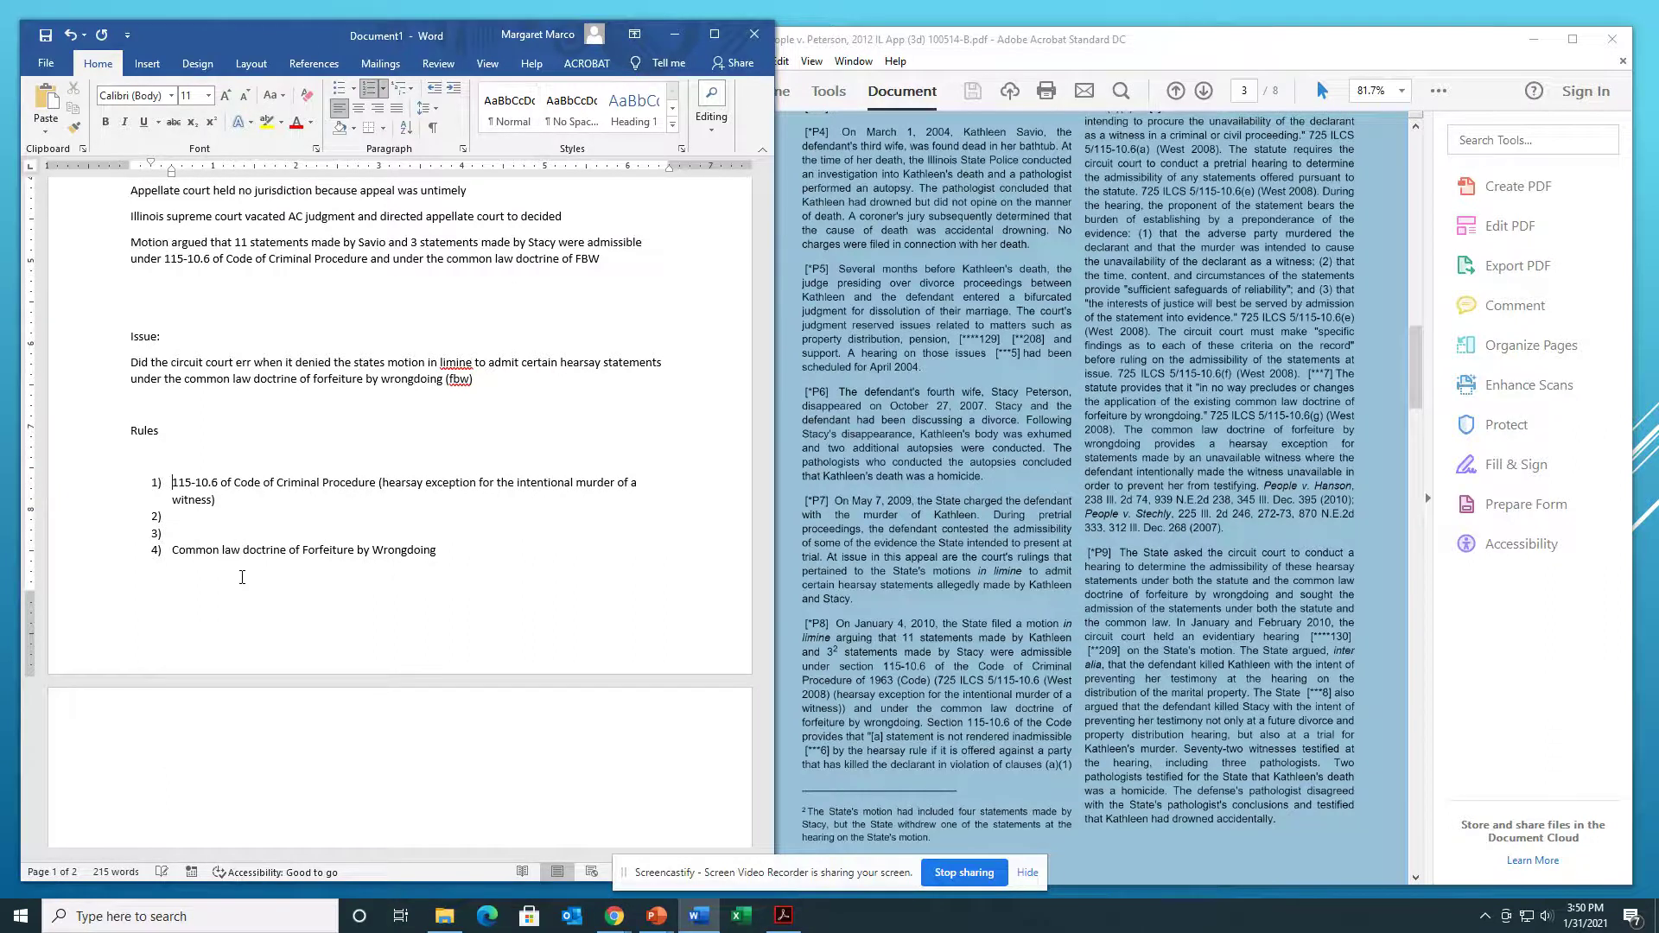
pyautogui.press('BackSpace')
pyautogui.press('Tab')
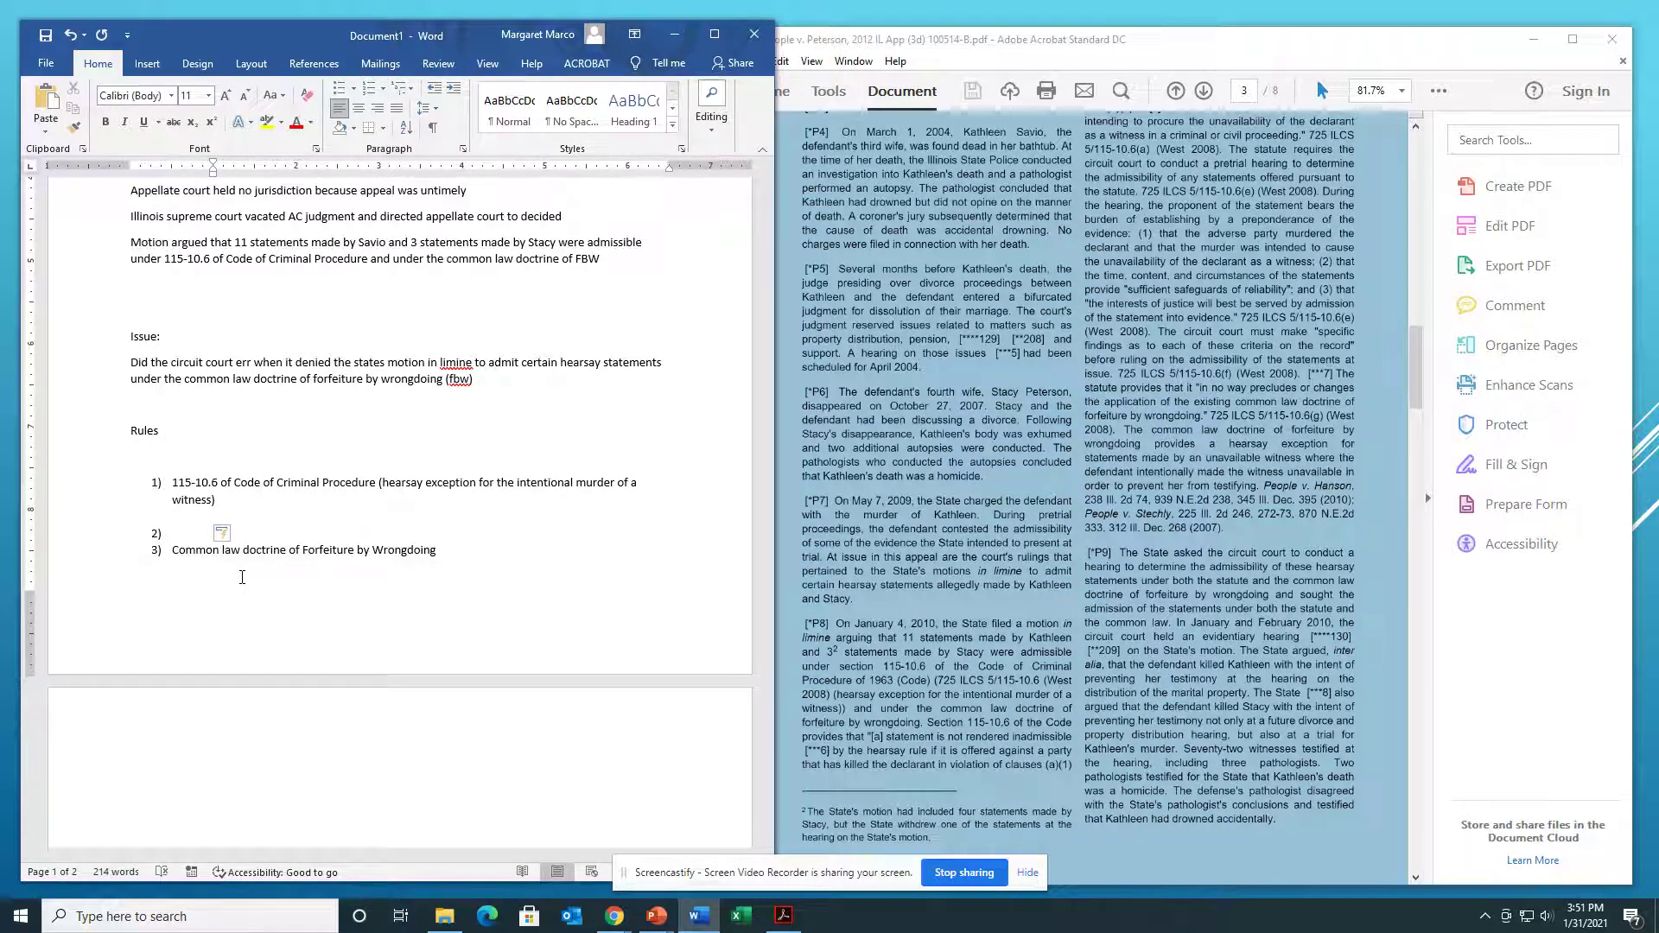
pyautogui.write('A.')
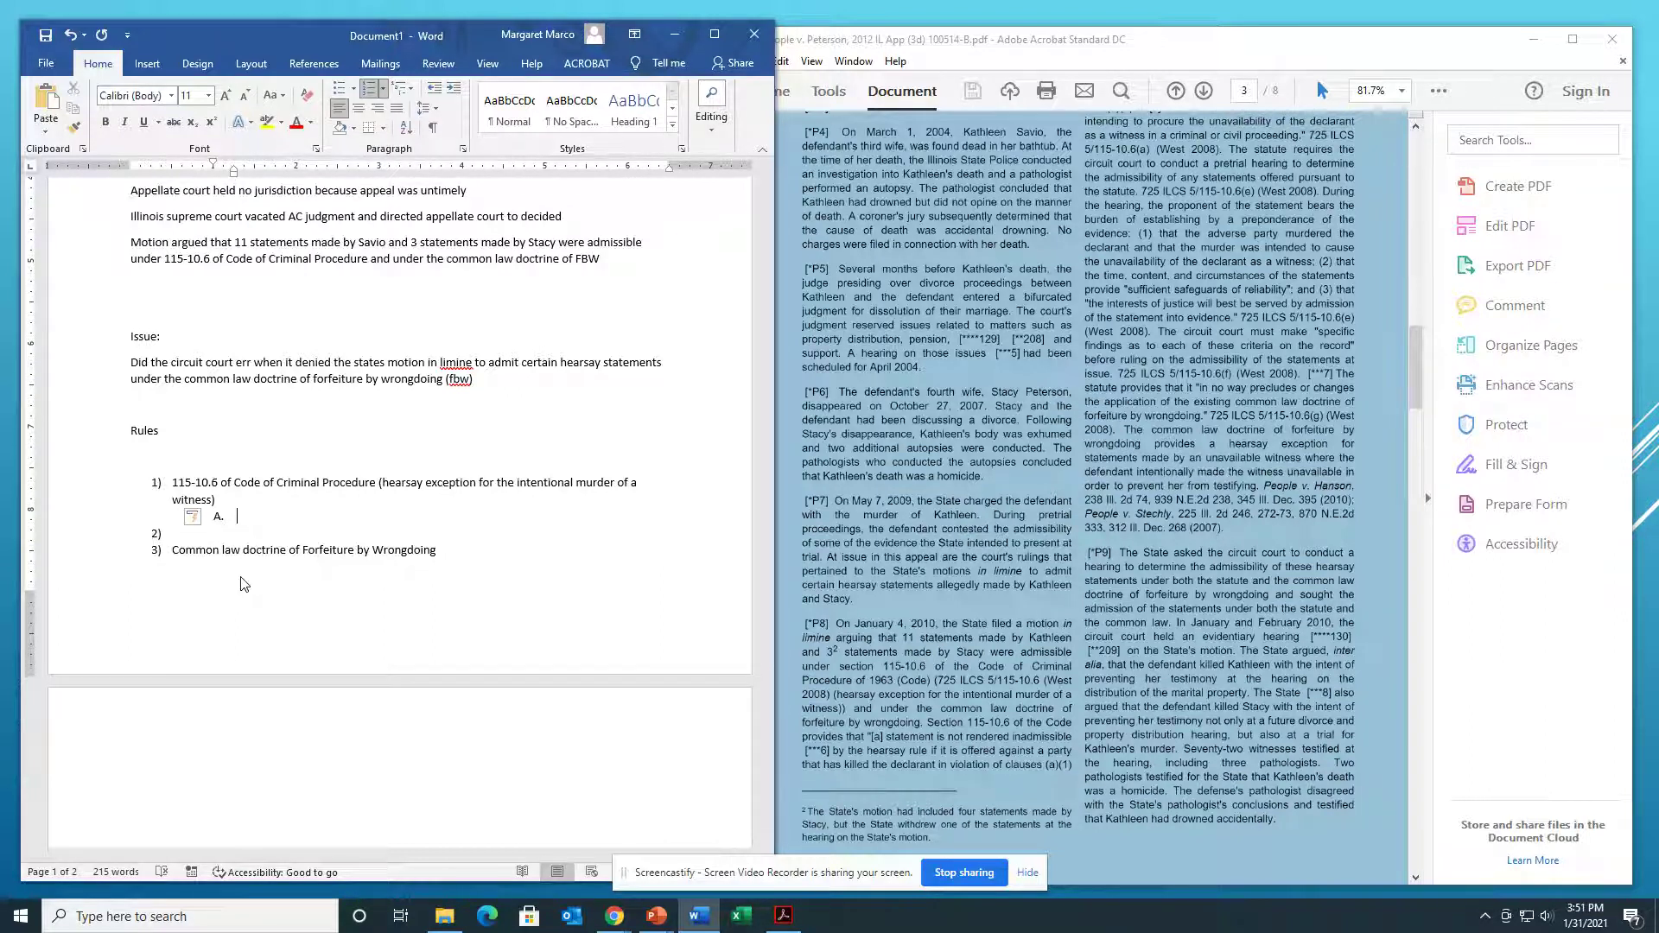
# Step: Type 'PARTY HAS KILLED the declarant' as sub-point A under rule 1
pyautogui.write('PARTY HAS')
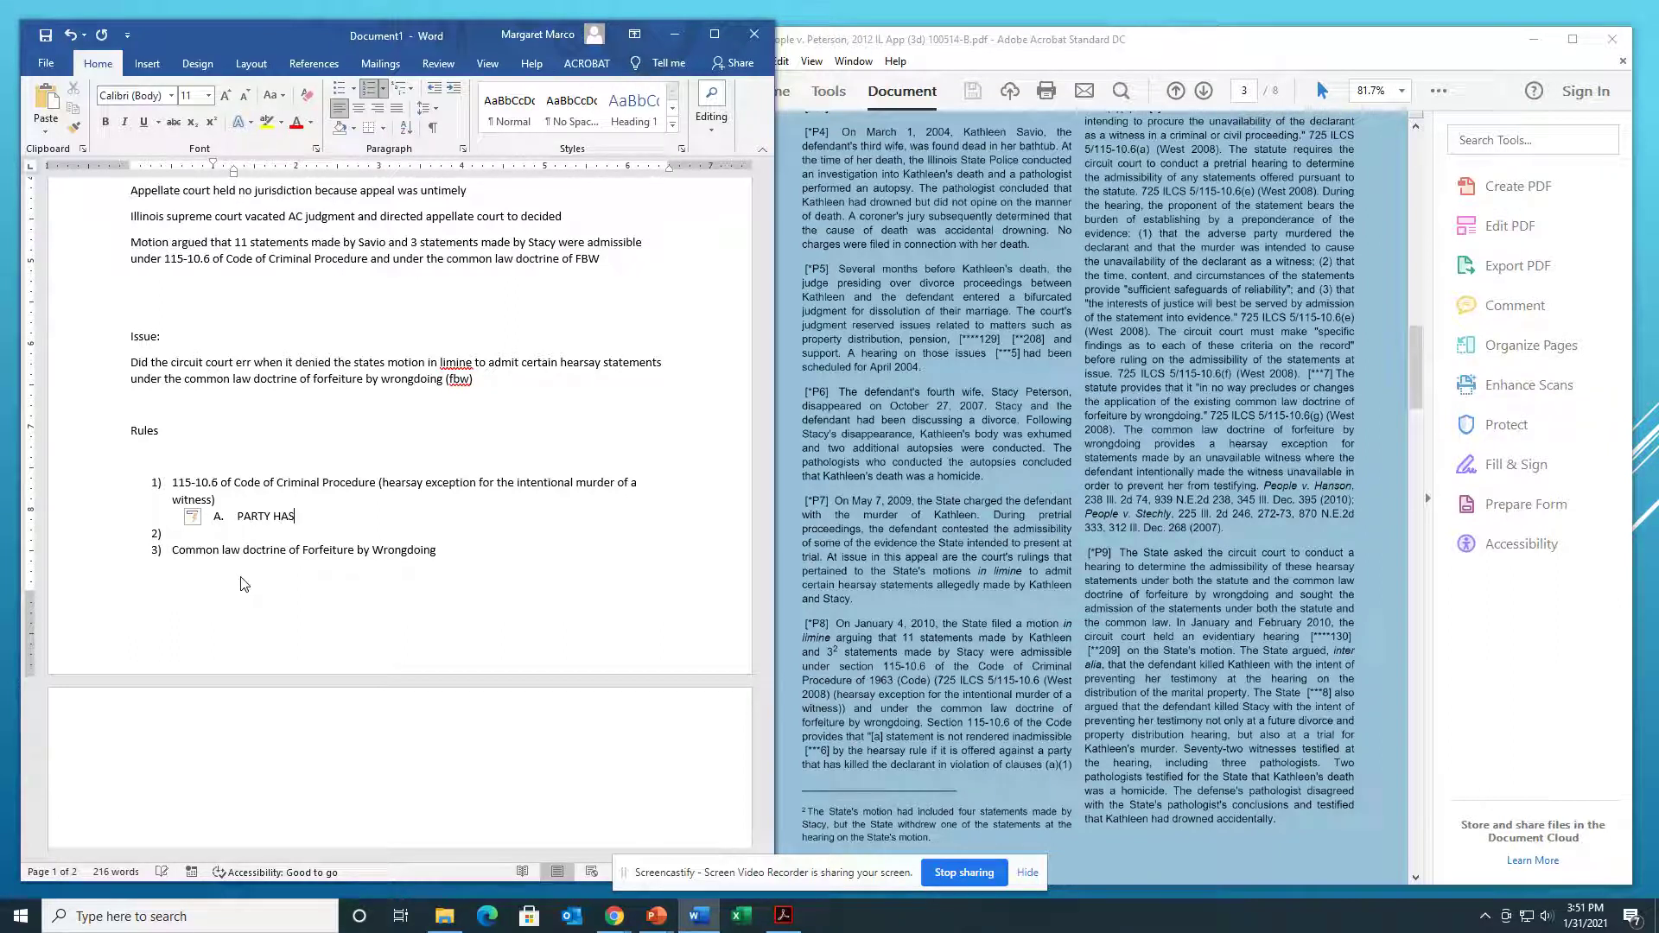
pyautogui.write(' KILLING A W')
pyautogui.press('BackSpace')
pyautogui.press('BackSpace')
pyautogui.press('BackSpace')
pyautogui.press('BackSpace')
pyautogui.press('BackSpace')
pyautogui.press('BackSpace')
pyautogui.write('ED')
pyautogui.write('the declarant')
pyautogui.scroll(3, 1072, 681)
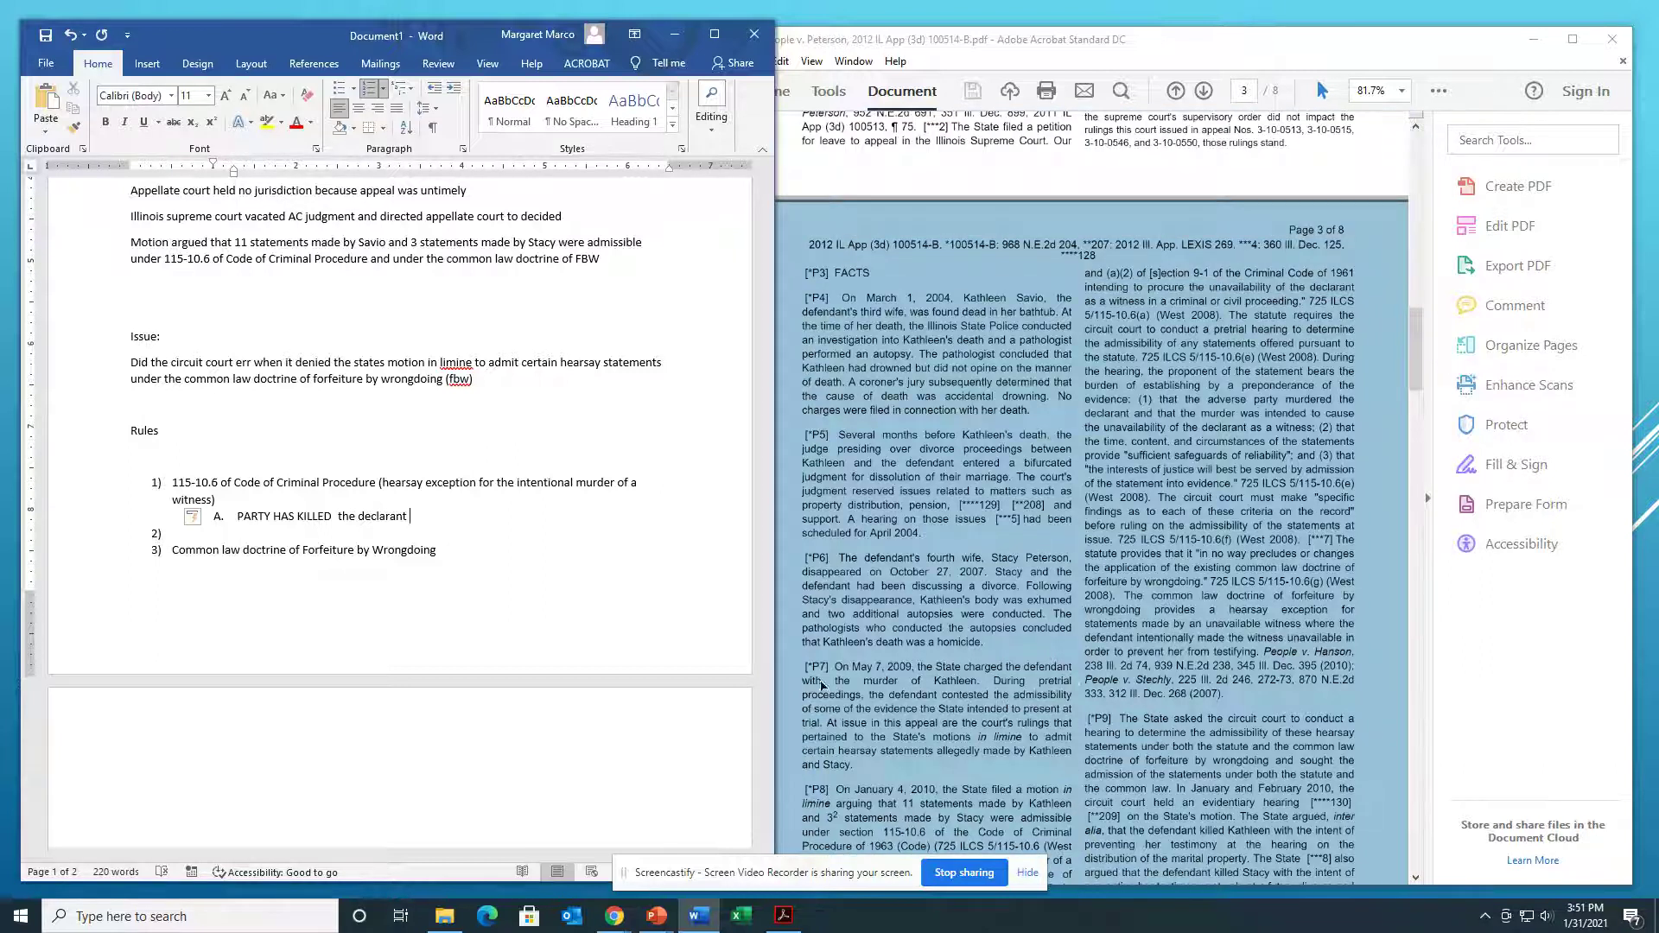
# Step: Add sub-point B: with the intent to procure the declarant's unavailability as a witness in a criminal or civil proceeding
pyautogui.press('Return')
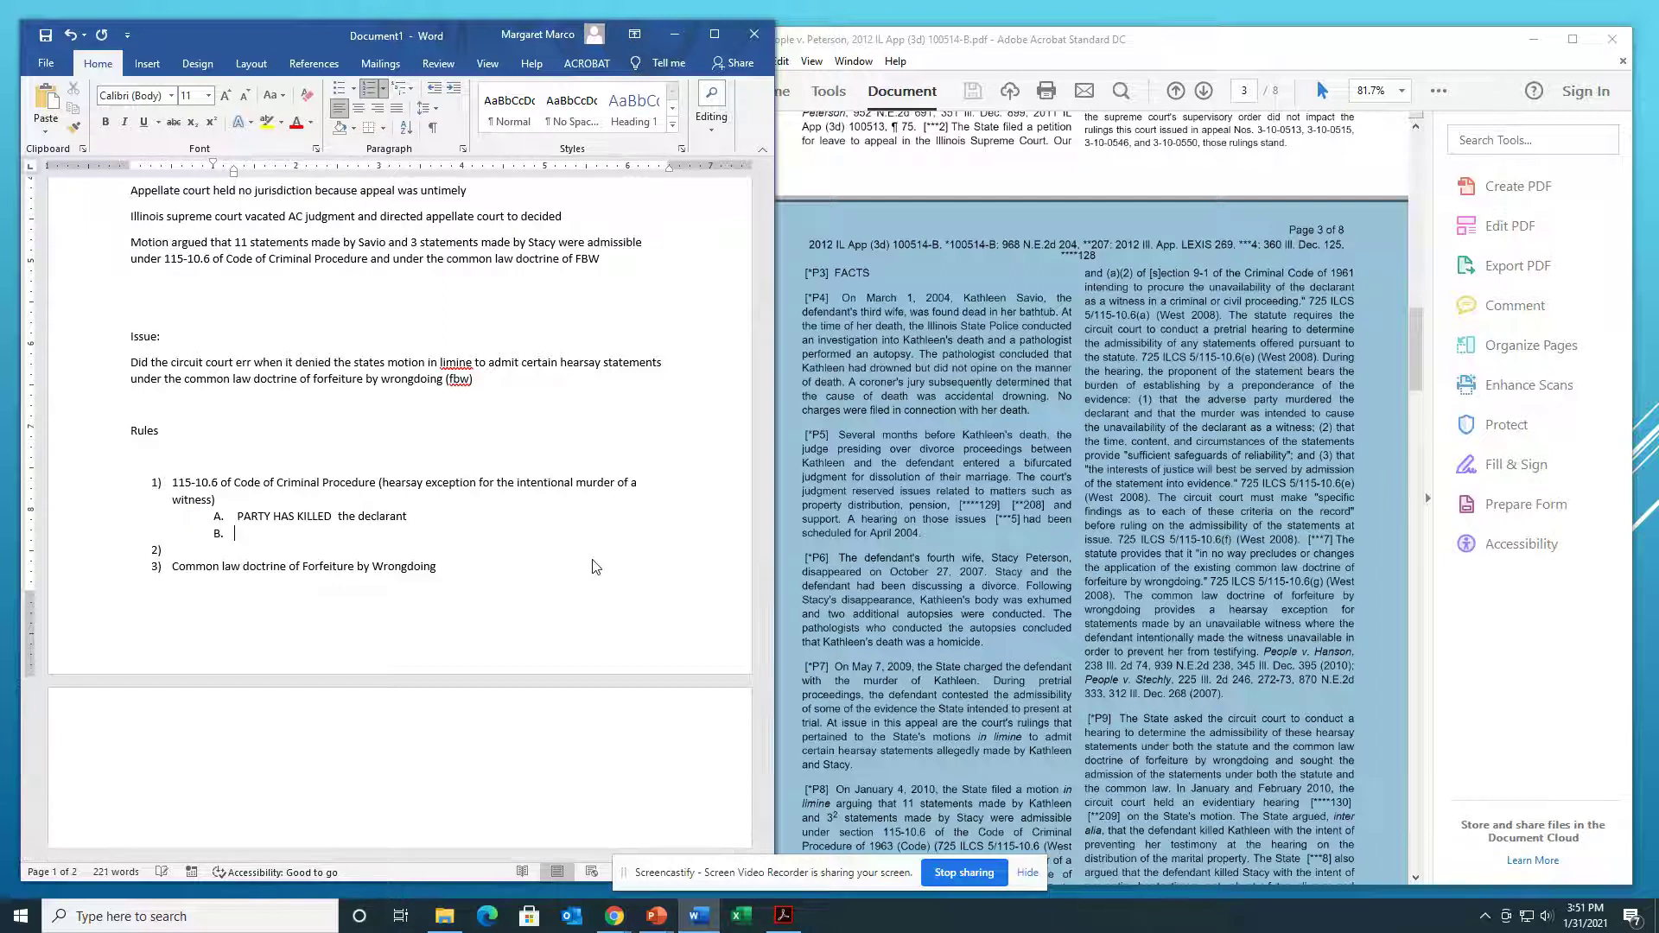
pyautogui.write('Intent to proc')
pyautogui.press('Home')
pyautogui.write('With the')
pyautogui.press('End')
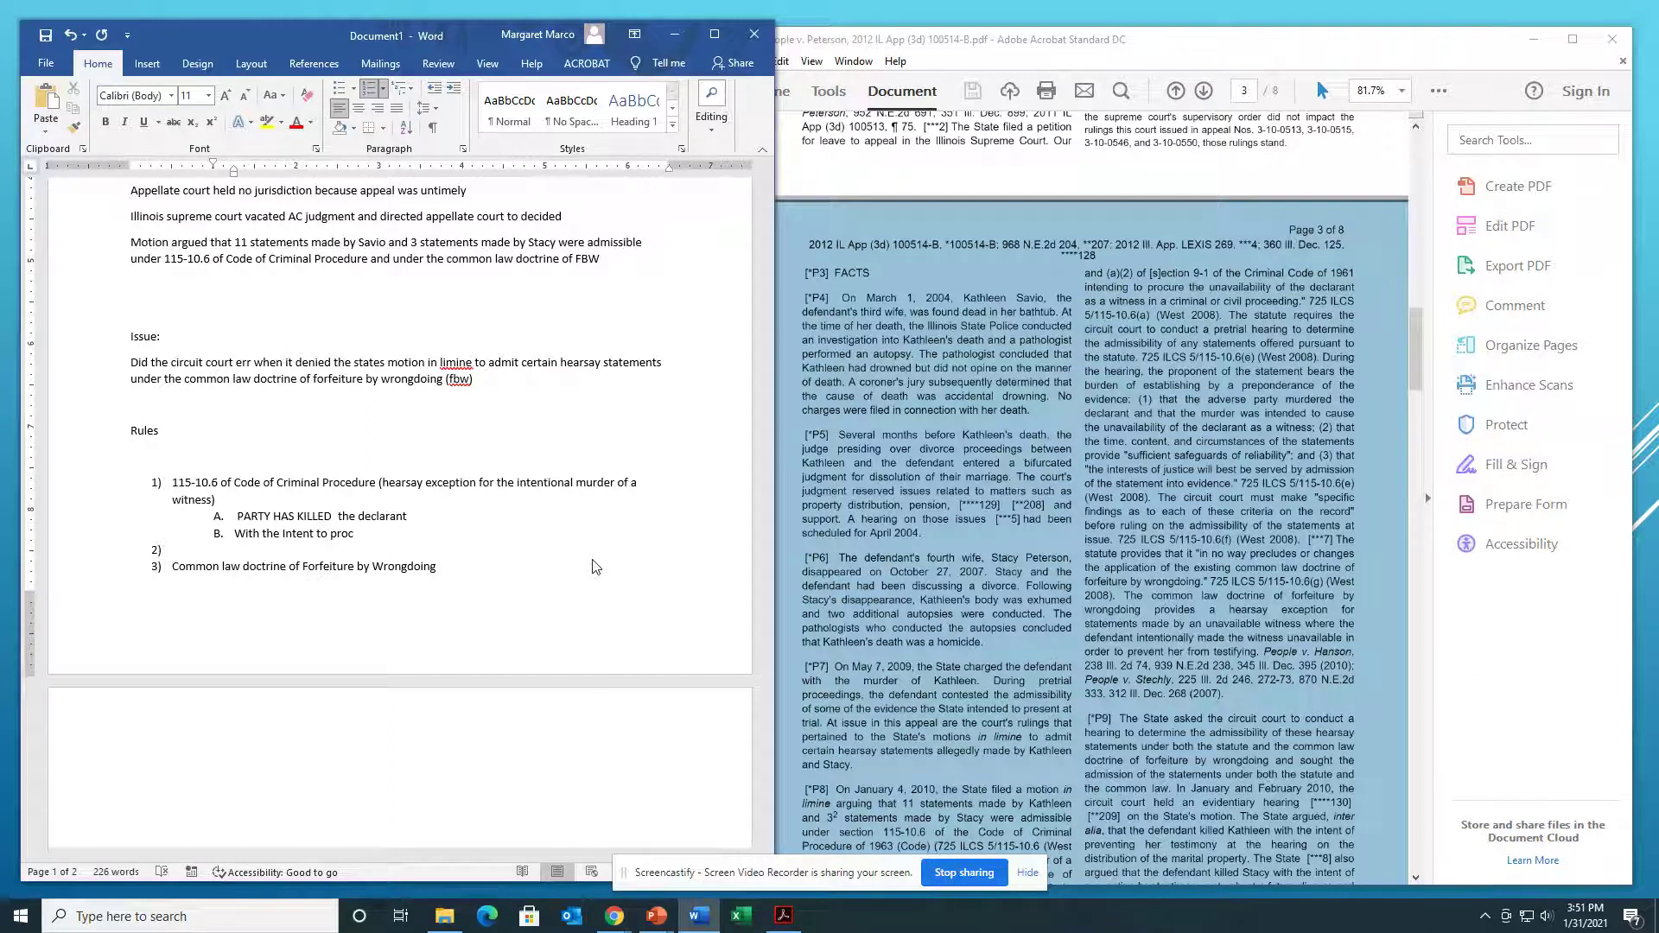
pyautogui.write('ured ')
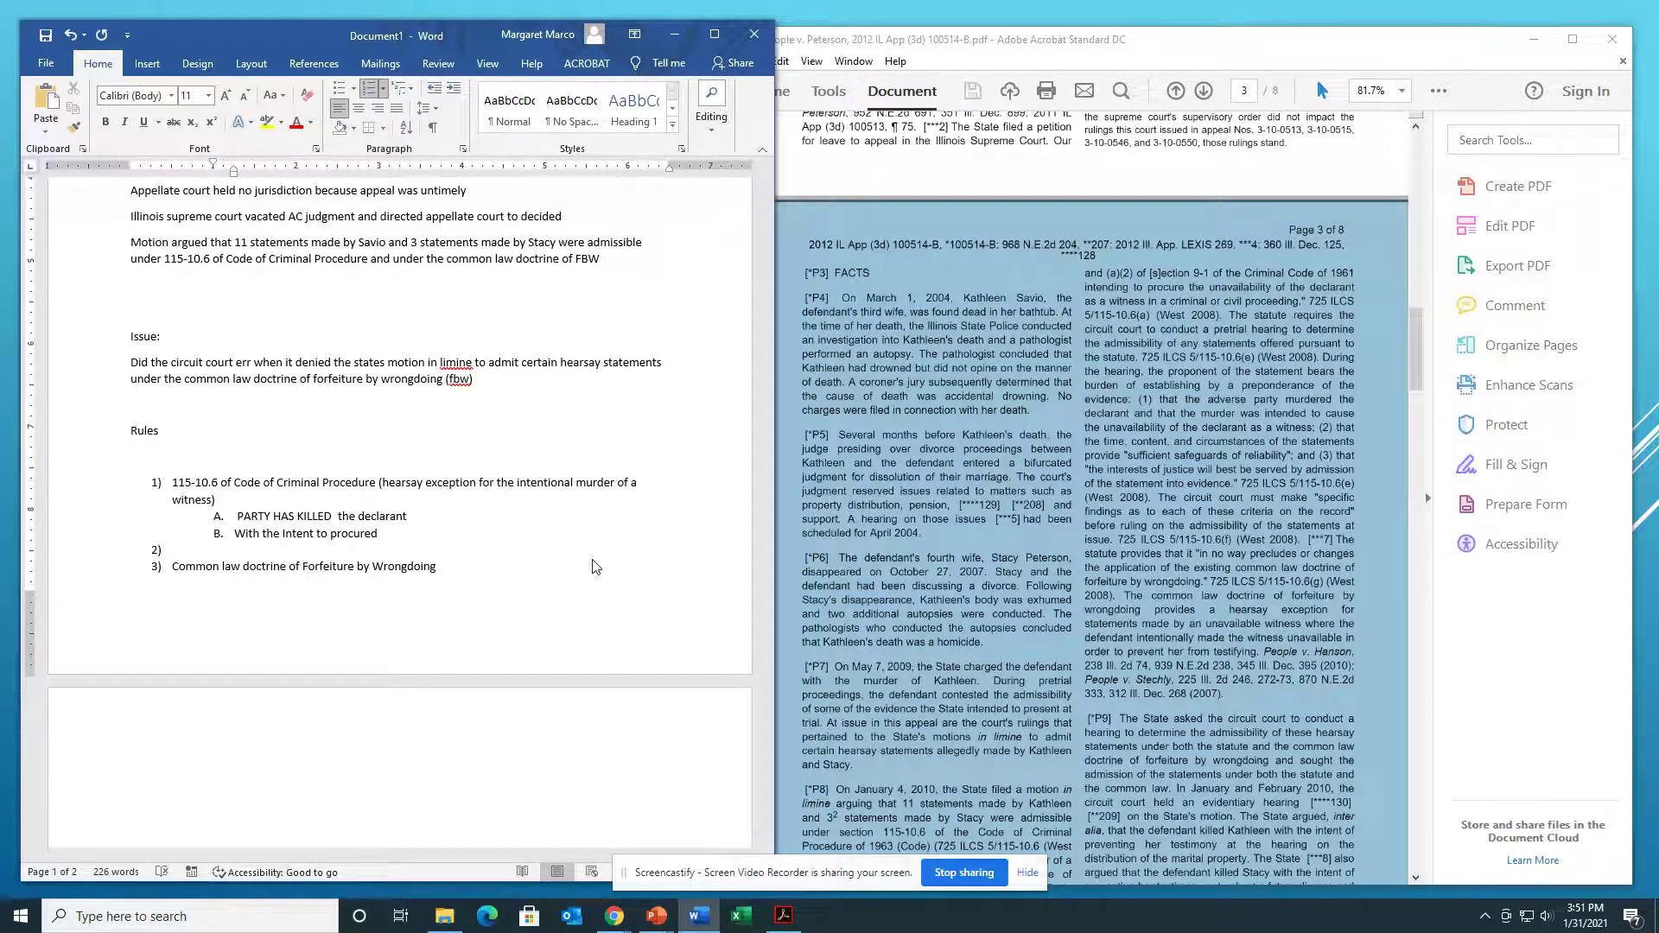
pyautogui.write('the unavailability of the declarant as a')
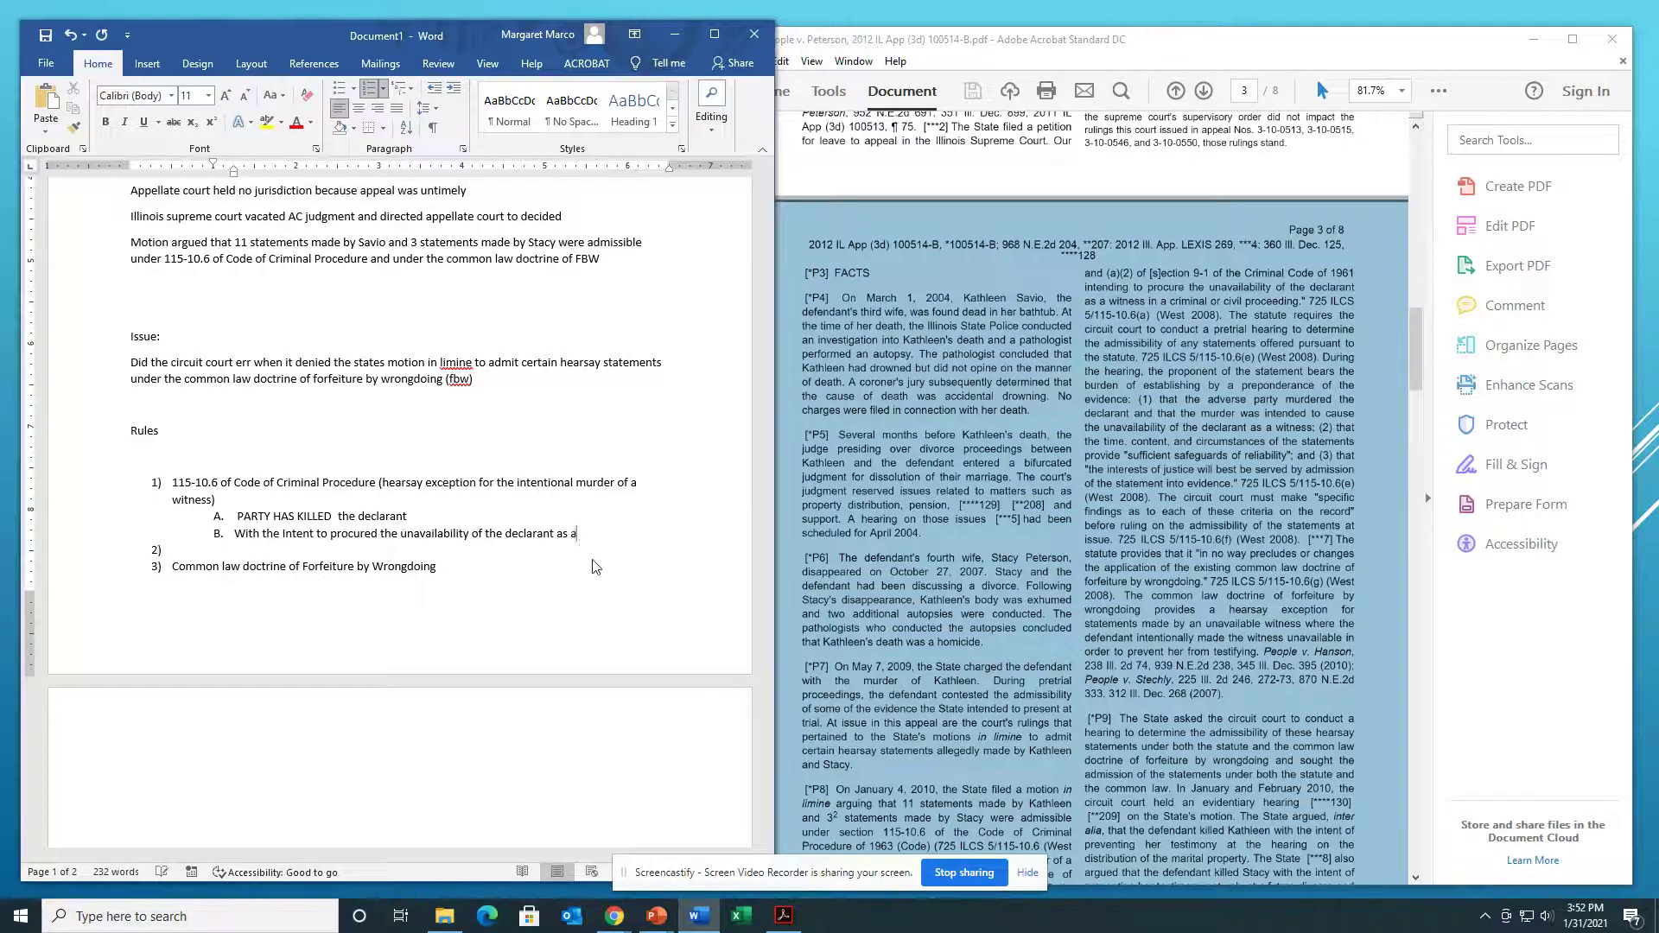
pyautogui.write(' witness in a criminal o')
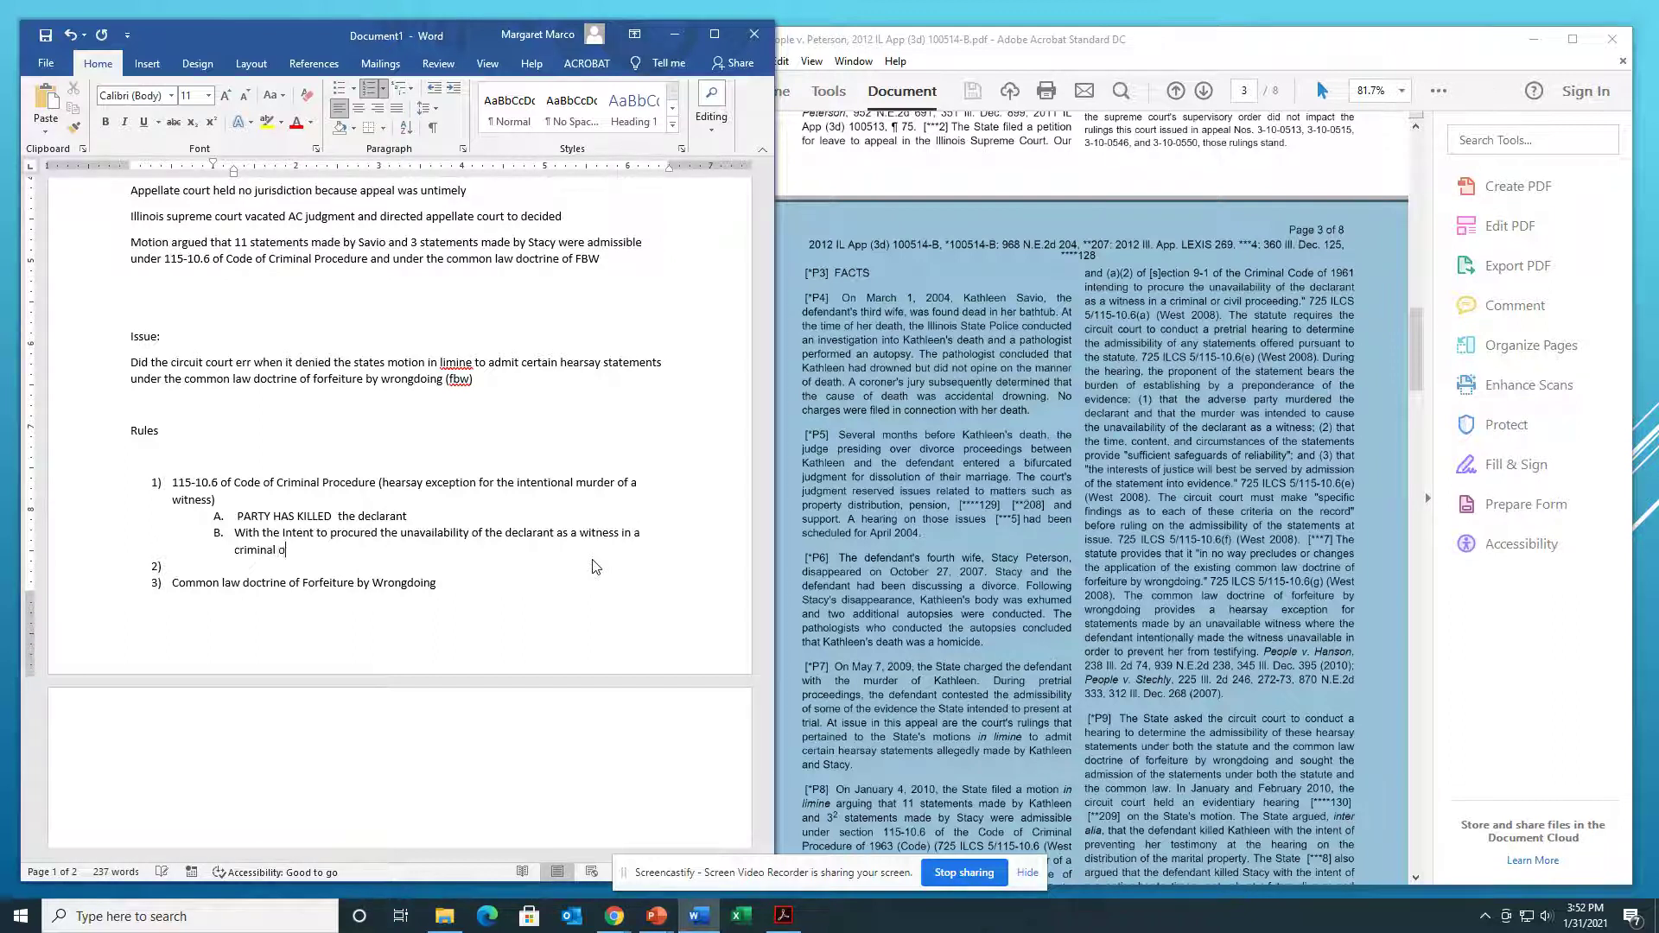
pyautogui.write('r civil proceeding')
pyautogui.press('Return')
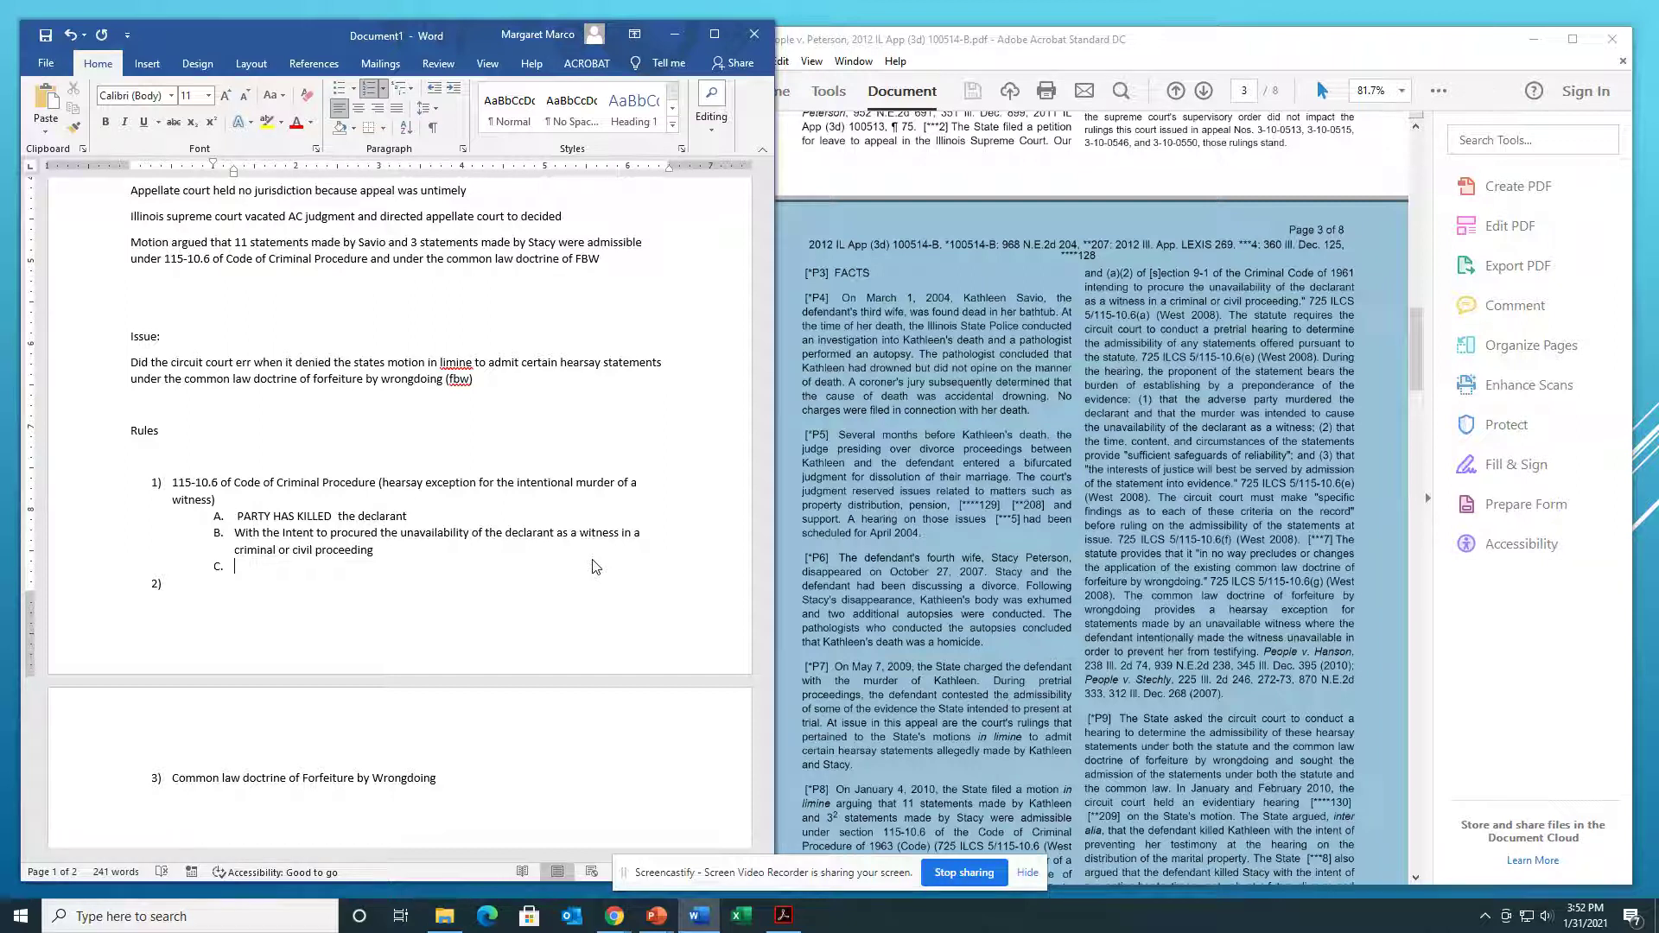
# Step: Add sub-points C 'Statements provide sufficient safeguards of reliability' and D 'Interests of justice would be served by their admission'
pyautogui.write('Statements provide sufficient safeguards')
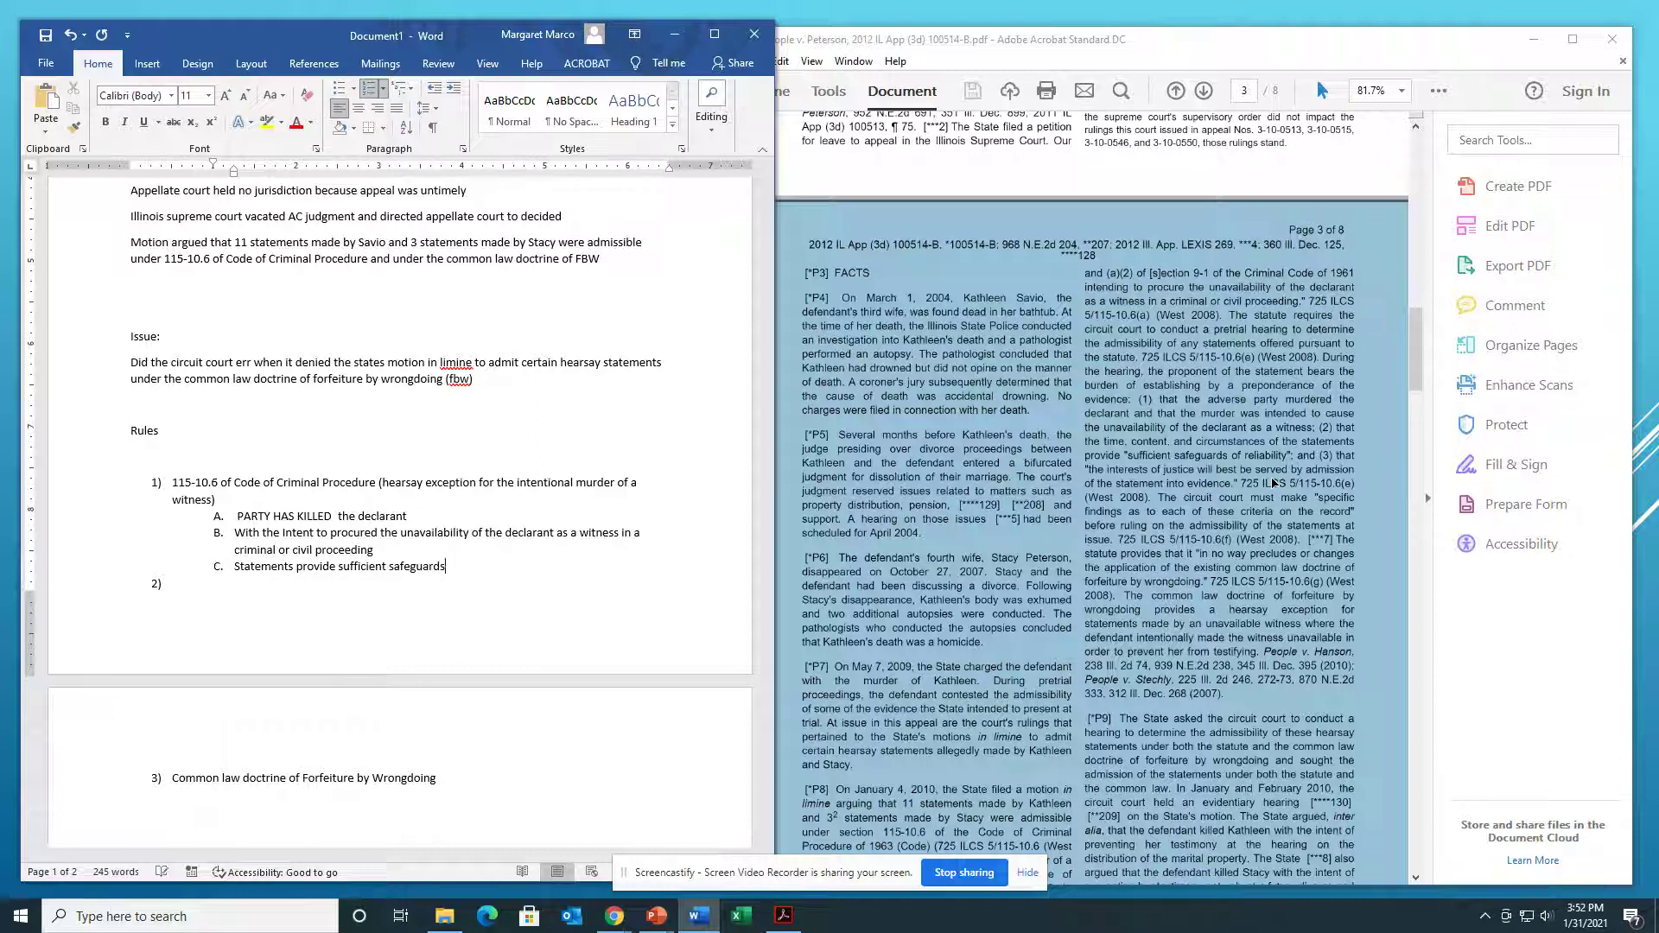
pyautogui.write(' of reil')
pyautogui.press('BackSpace')
pyautogui.press('BackSpace')
pyautogui.write('liability')
pyautogui.press('Return')
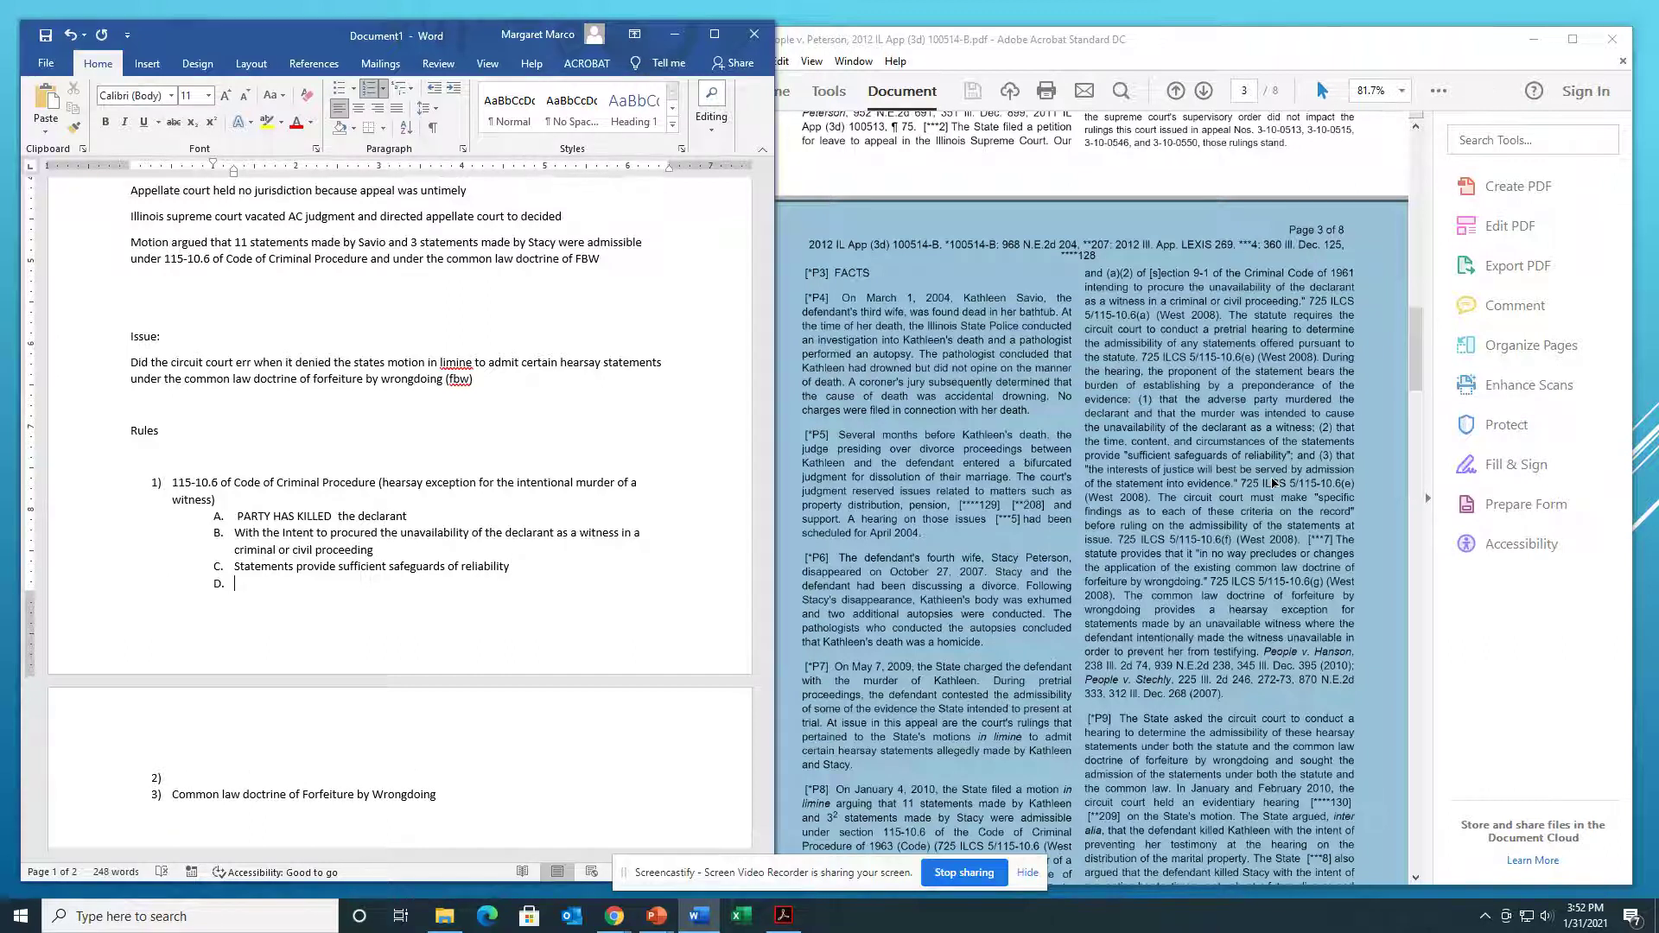
pyautogui.write('Interests of justice would be served by thei')
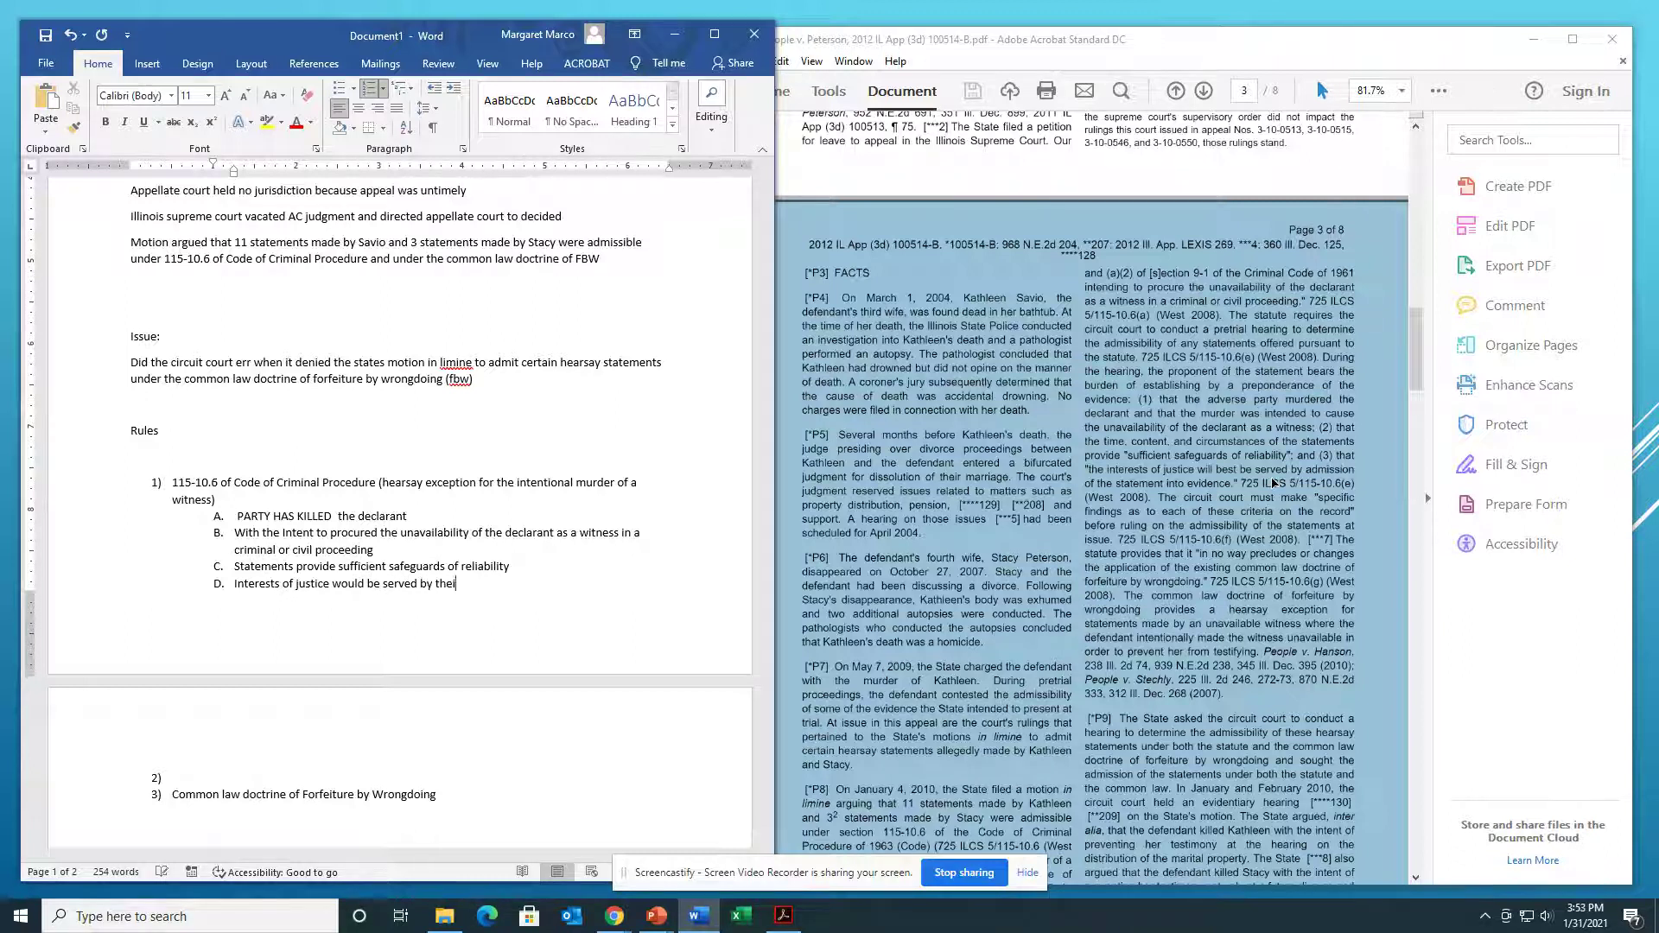
pyautogui.write('r admission')
# Step: Join elements A, B and C with AND, checking the opinion PDF before returning to the empty 2) line
pyautogui.click(407, 516)
pyautogui.write('AND')
pyautogui.press('Down')
pyautogui.press('Down')
pyautogui.write('ANDAND')
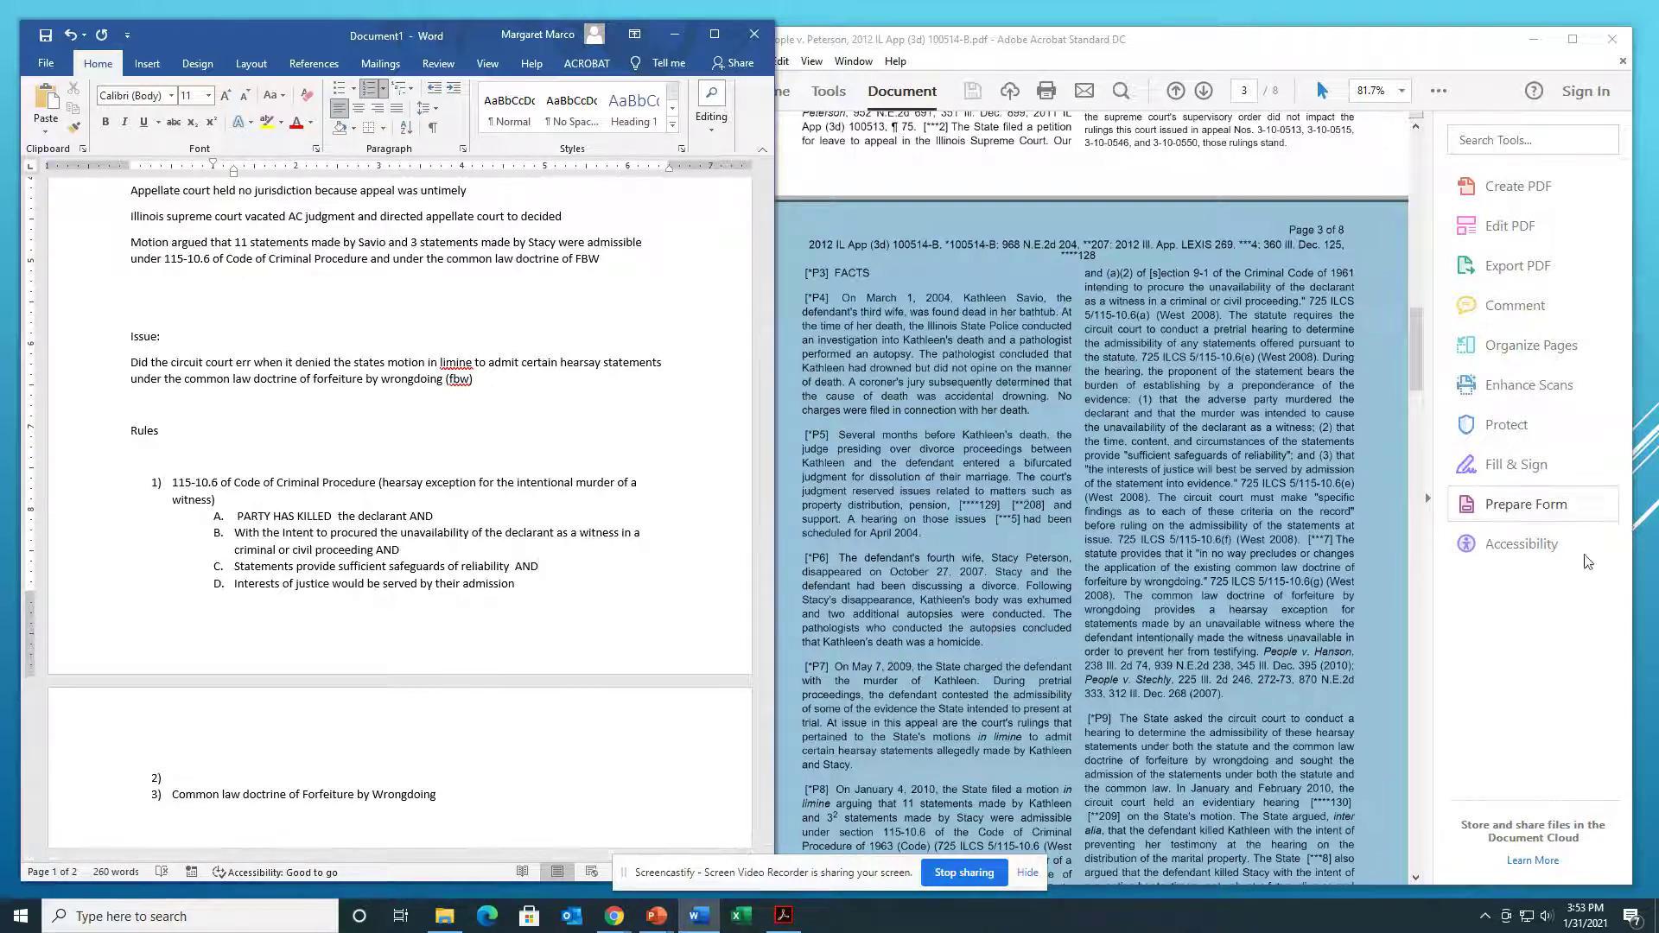
pyautogui.click(1511, 648)
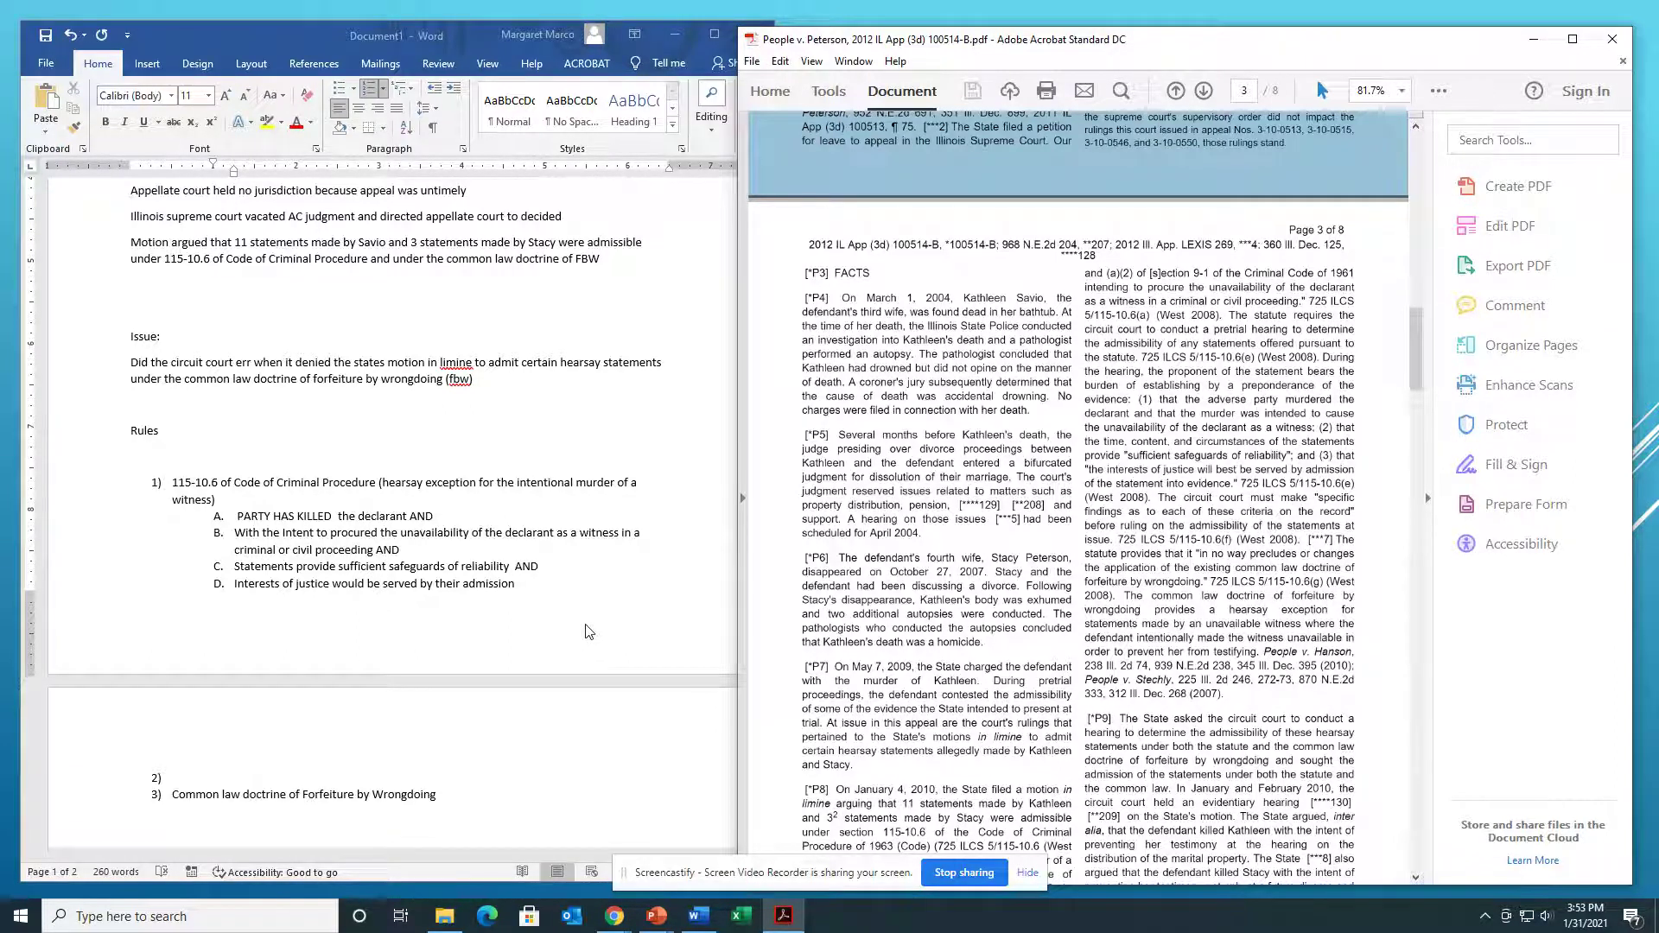
pyautogui.scroll(-3, 517, 665)
pyautogui.click(206, 643)
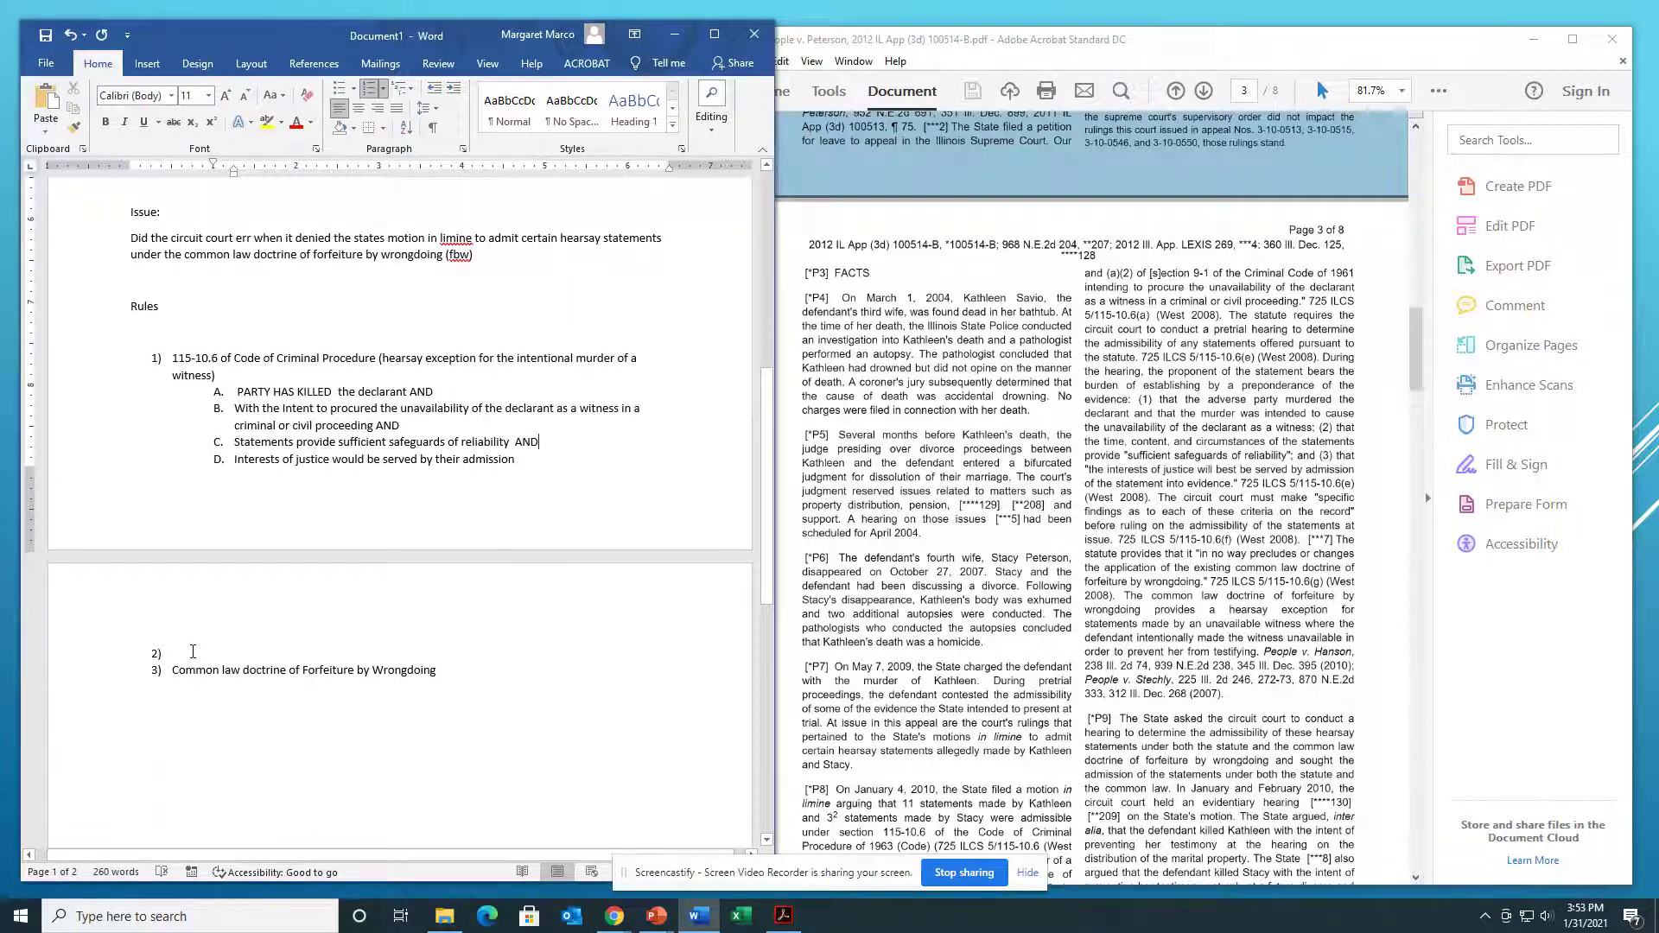
pyautogui.click(193, 653)
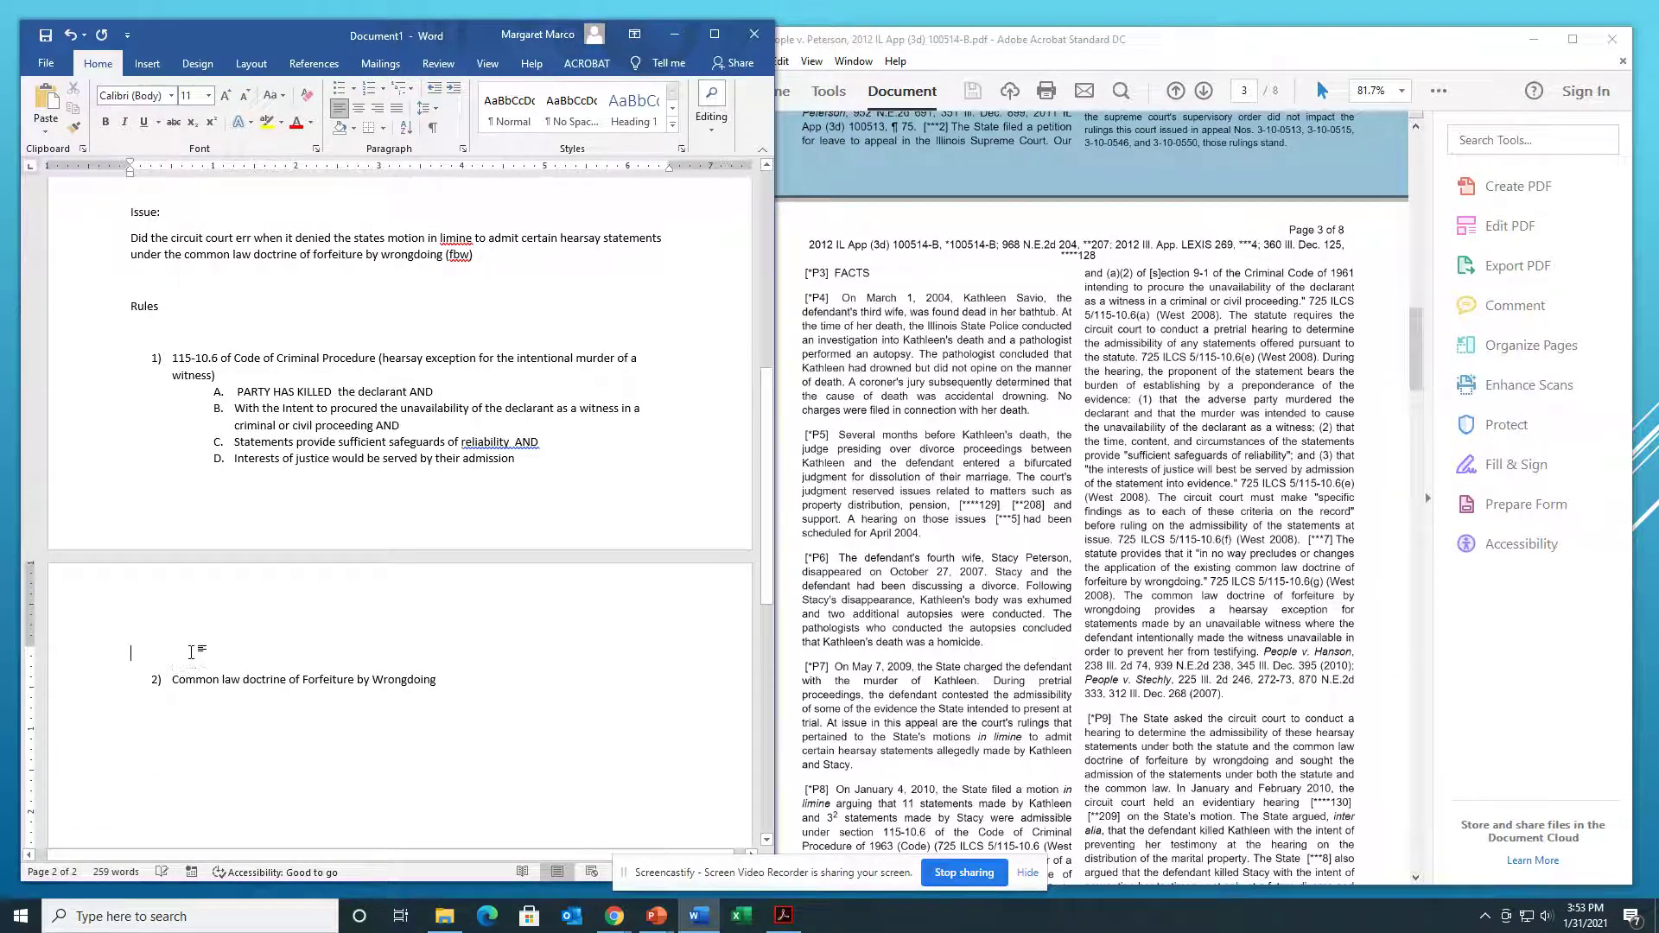
# Step: Give rule 2 sub-items a. 'Defendant intentionally made the witness unavailable' and b. 'To prevent her from testifying'
pyautogui.press('Delete')
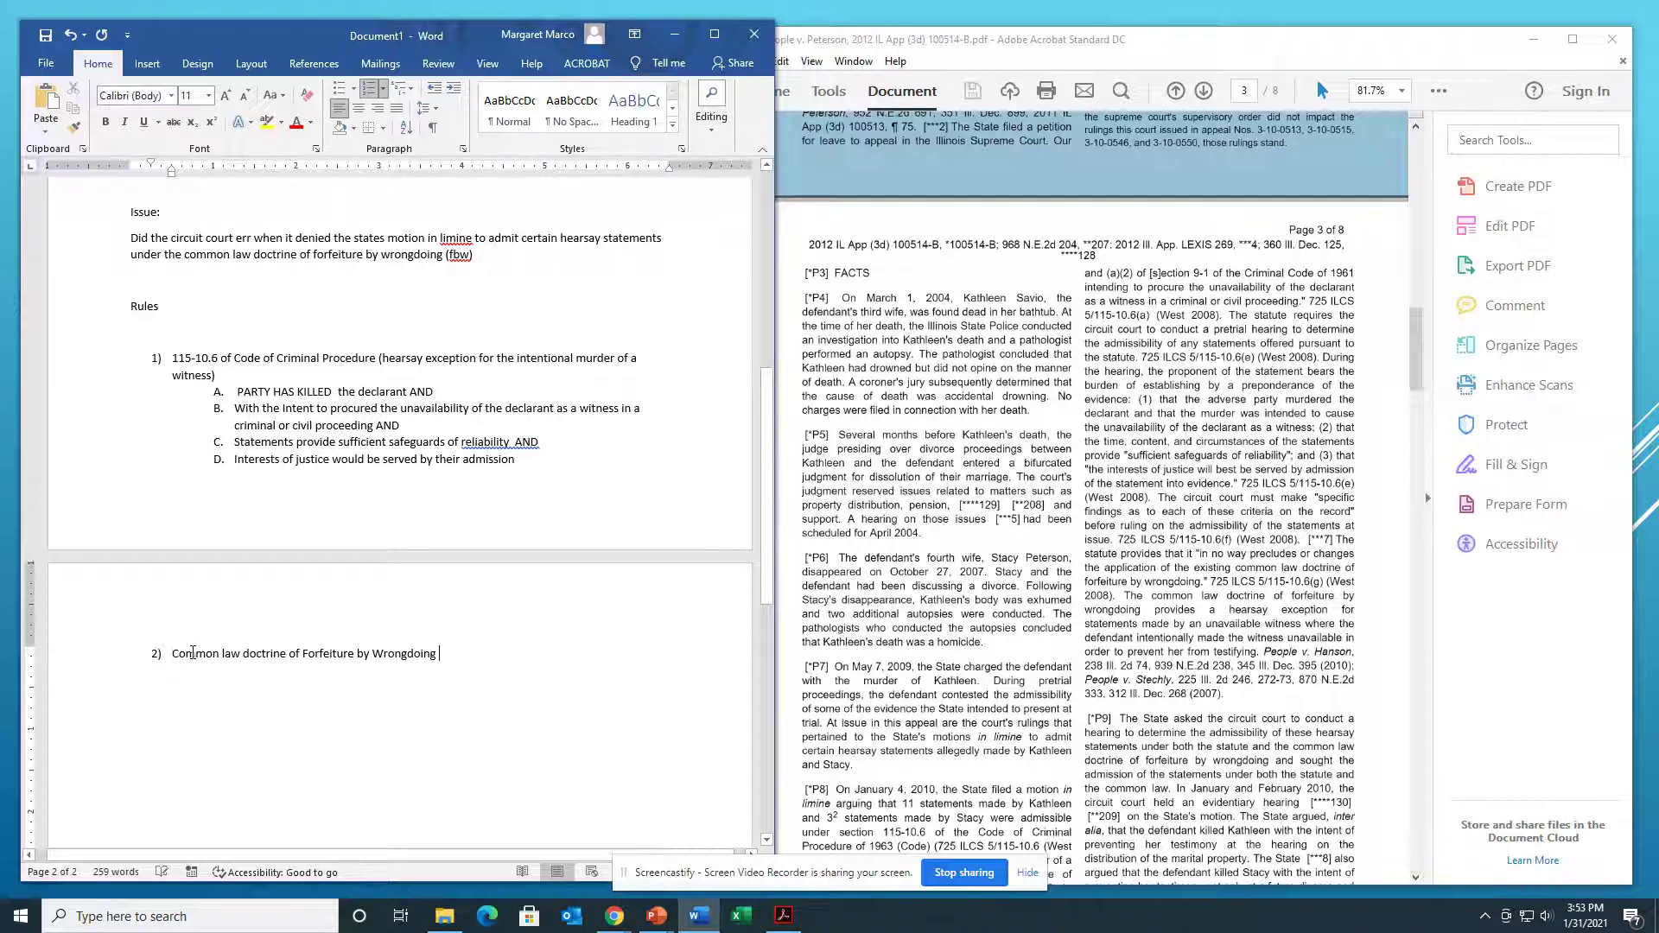
pyautogui.press('Return')
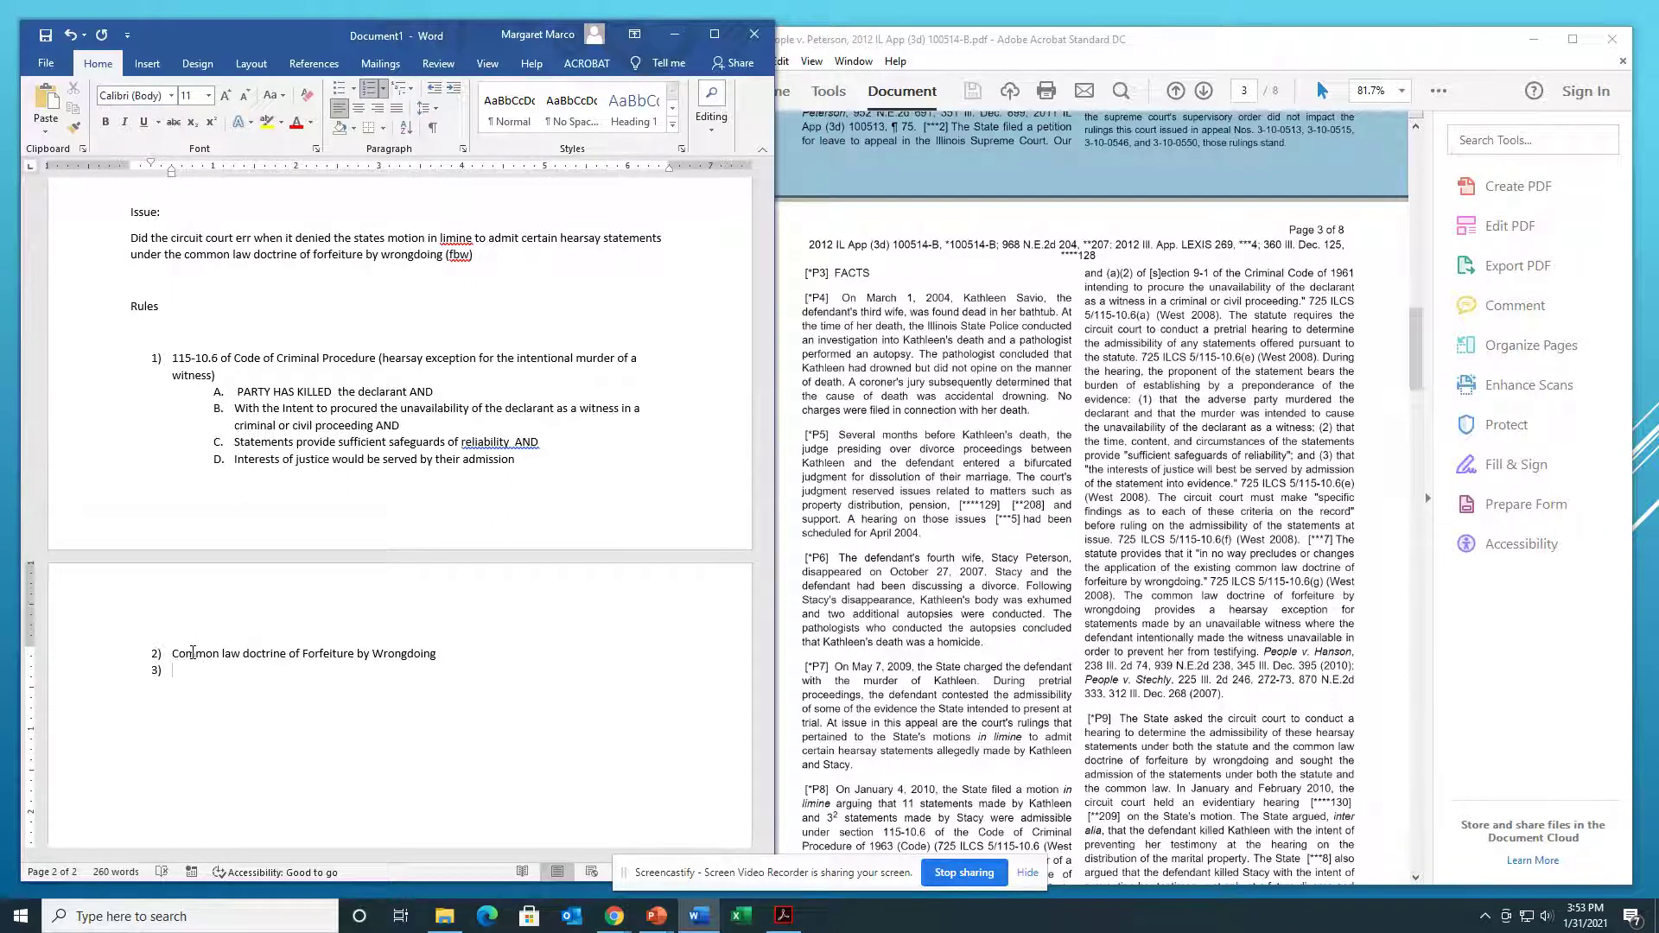
pyautogui.press('Tab')
pyautogui.write('Statement')
pyautogui.press('BackSpace')
pyautogui.press('BackSpace')
pyautogui.press('BackSpace')
pyautogui.press('BackSpace')
pyautogui.press('BackSpace')
pyautogui.press('BackSpace')
pyautogui.press('BackSpace')
pyautogui.press('BackSpace')
pyautogui.press('BackSpace')
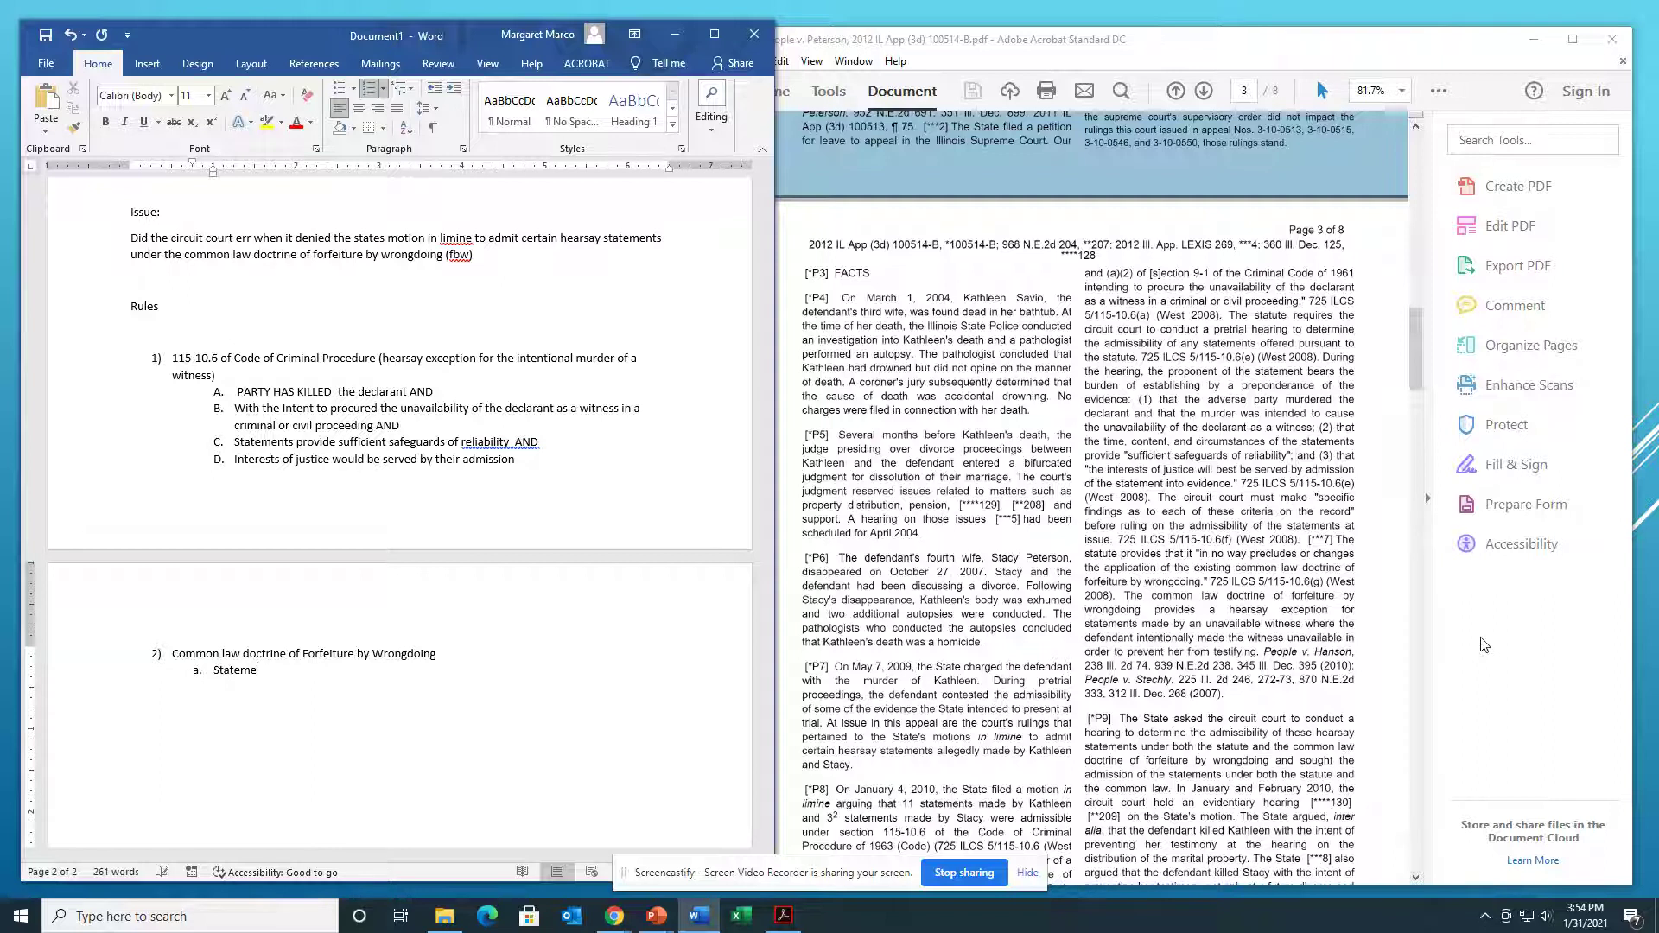
pyautogui.write('witness unavailable')
pyautogui.press('Return')
pyautogui.press('Up')
pyautogui.write('Defendant in')
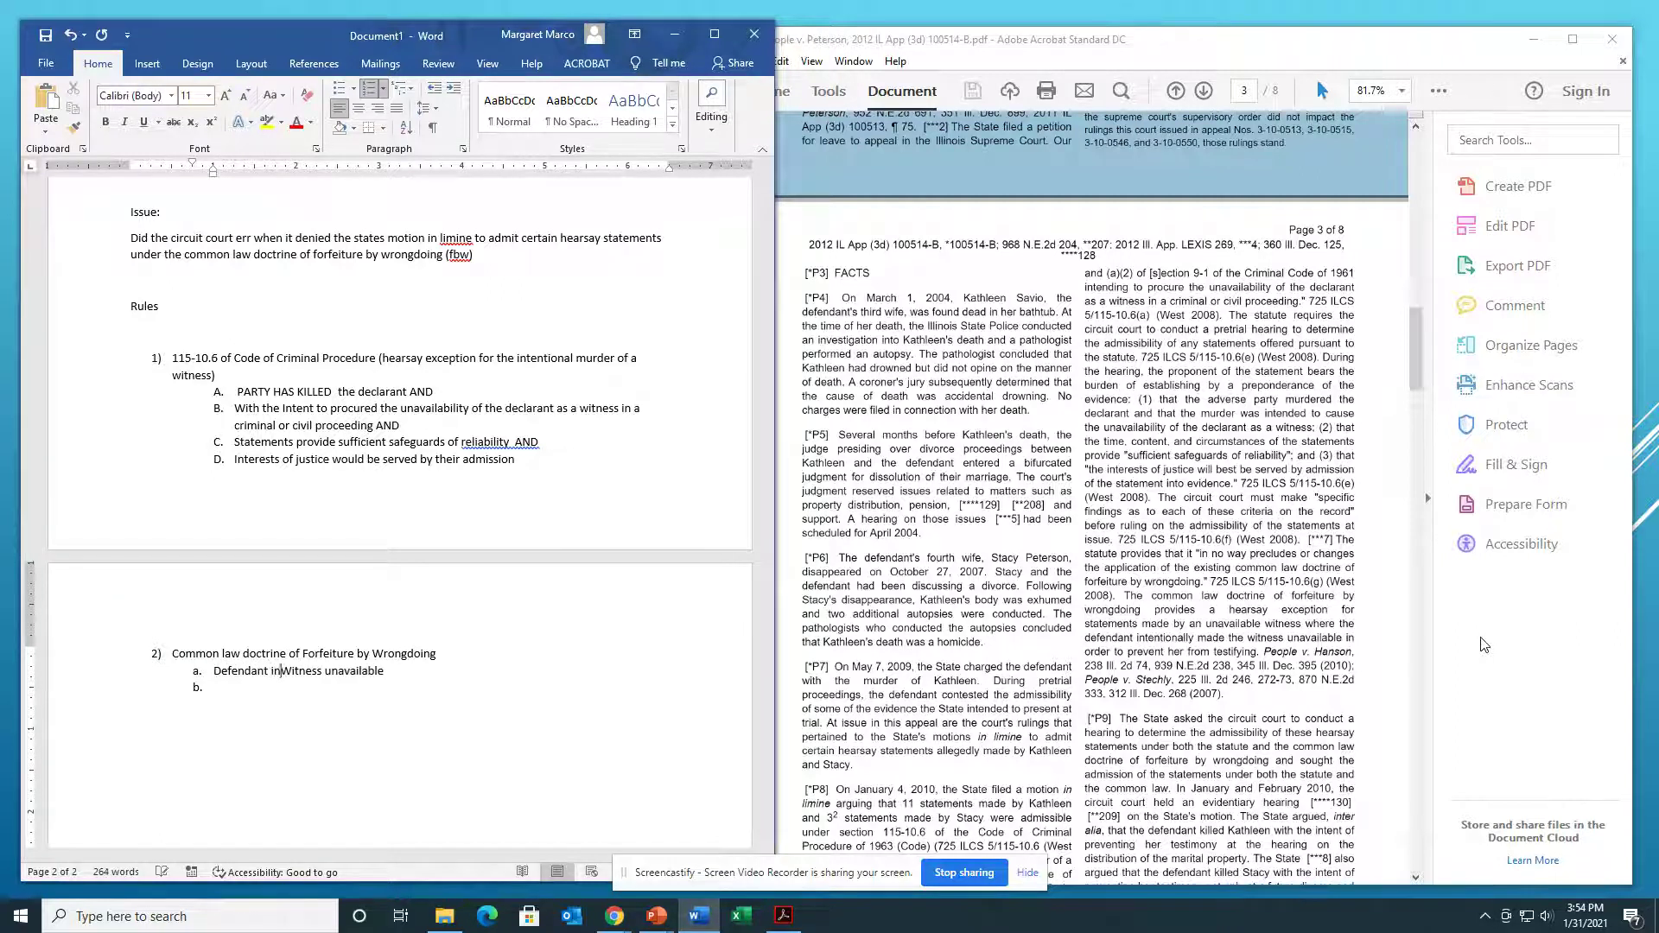
pyautogui.write('tentia')
pyautogui.press('BackSpace')
pyautogui.write('ionally made the')
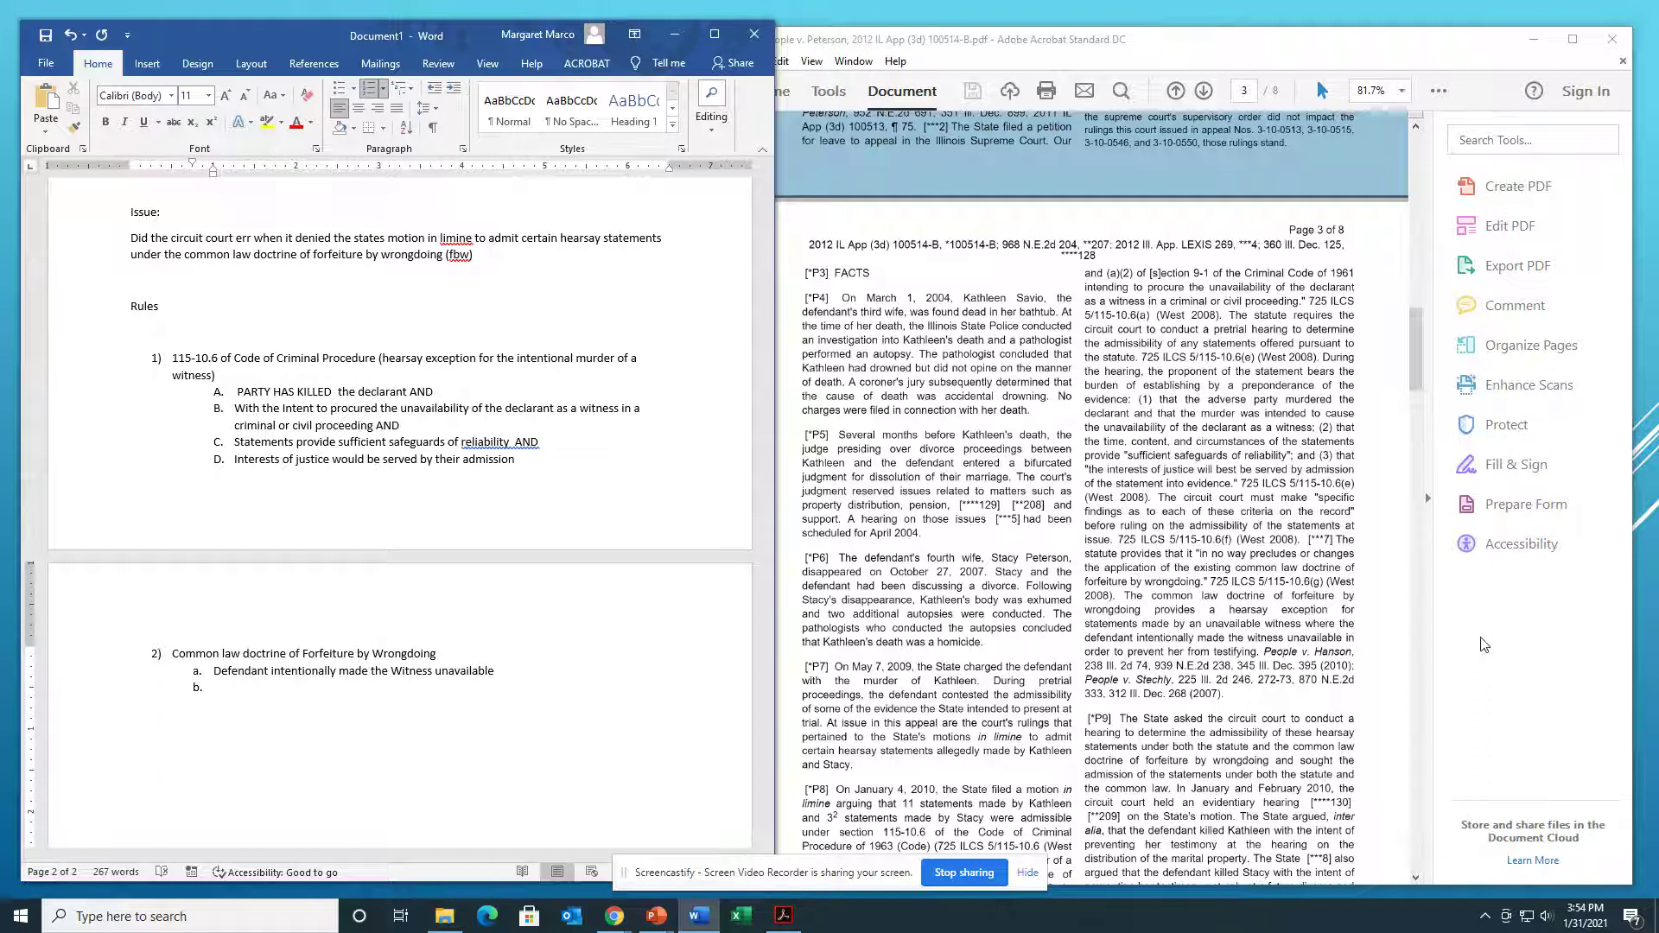
pyautogui.write('To prevent her from testi')
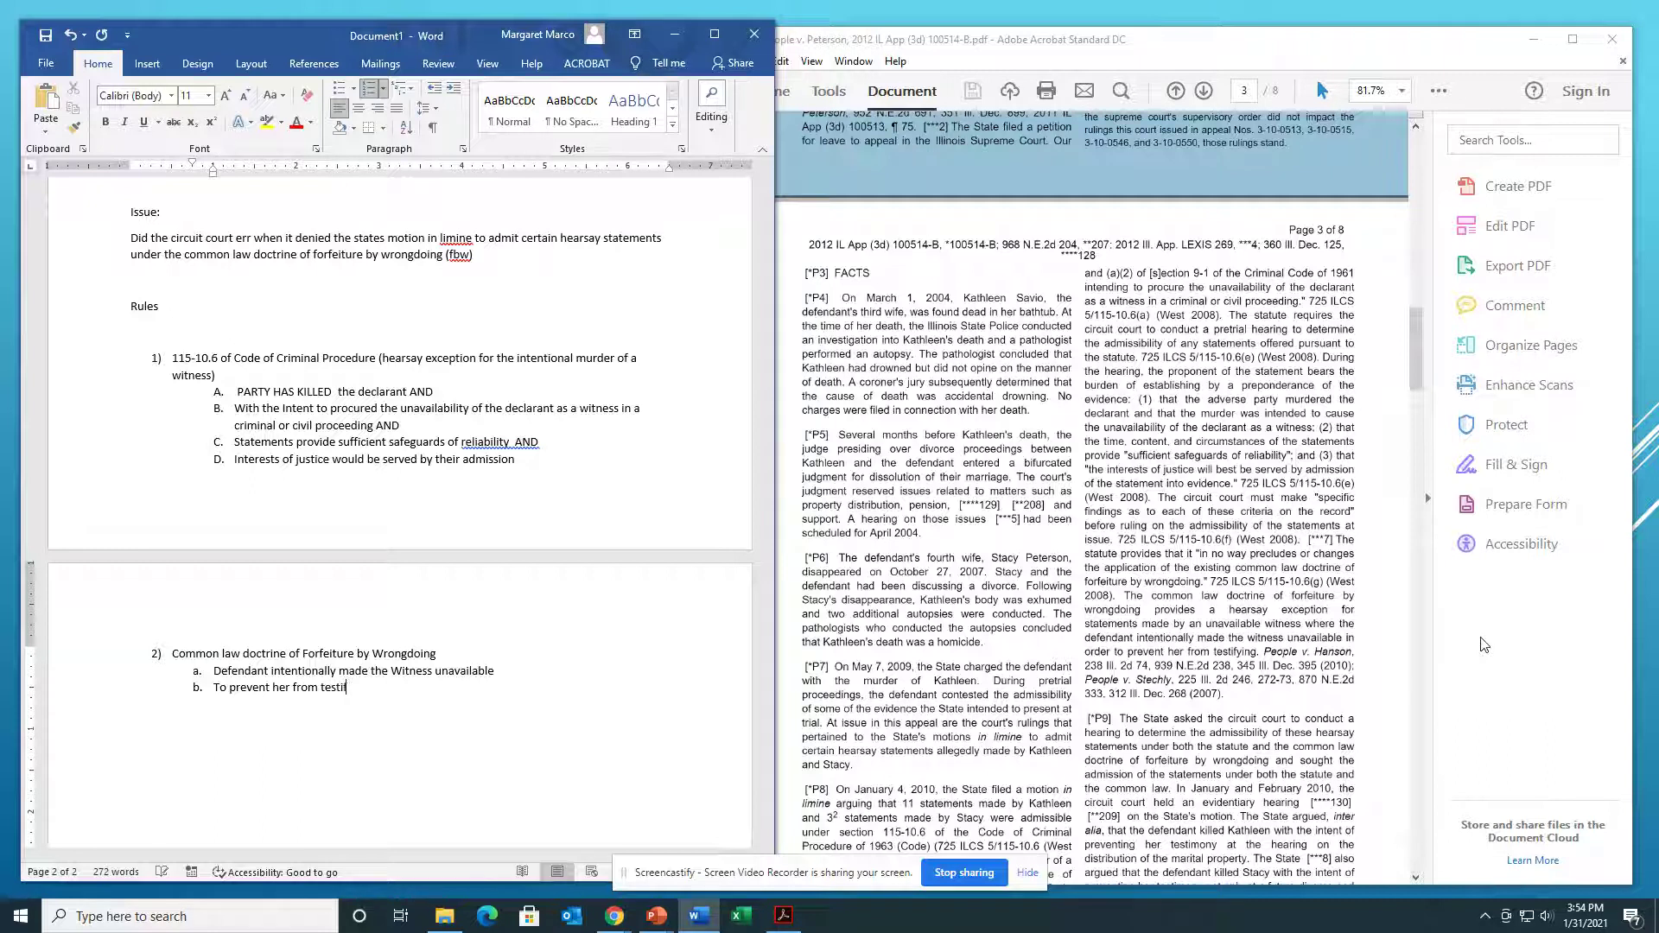
pyautogui.write('fying')
# Step: Add an unnumbered, underlined 'People v. Hanson' citation below rule 2, correcting the 'Peopple' typo
pyautogui.press('Return')
pyautogui.hotkey('shift', 'Tab')
pyautogui.press('BackSpace')
pyautogui.write('Peop')
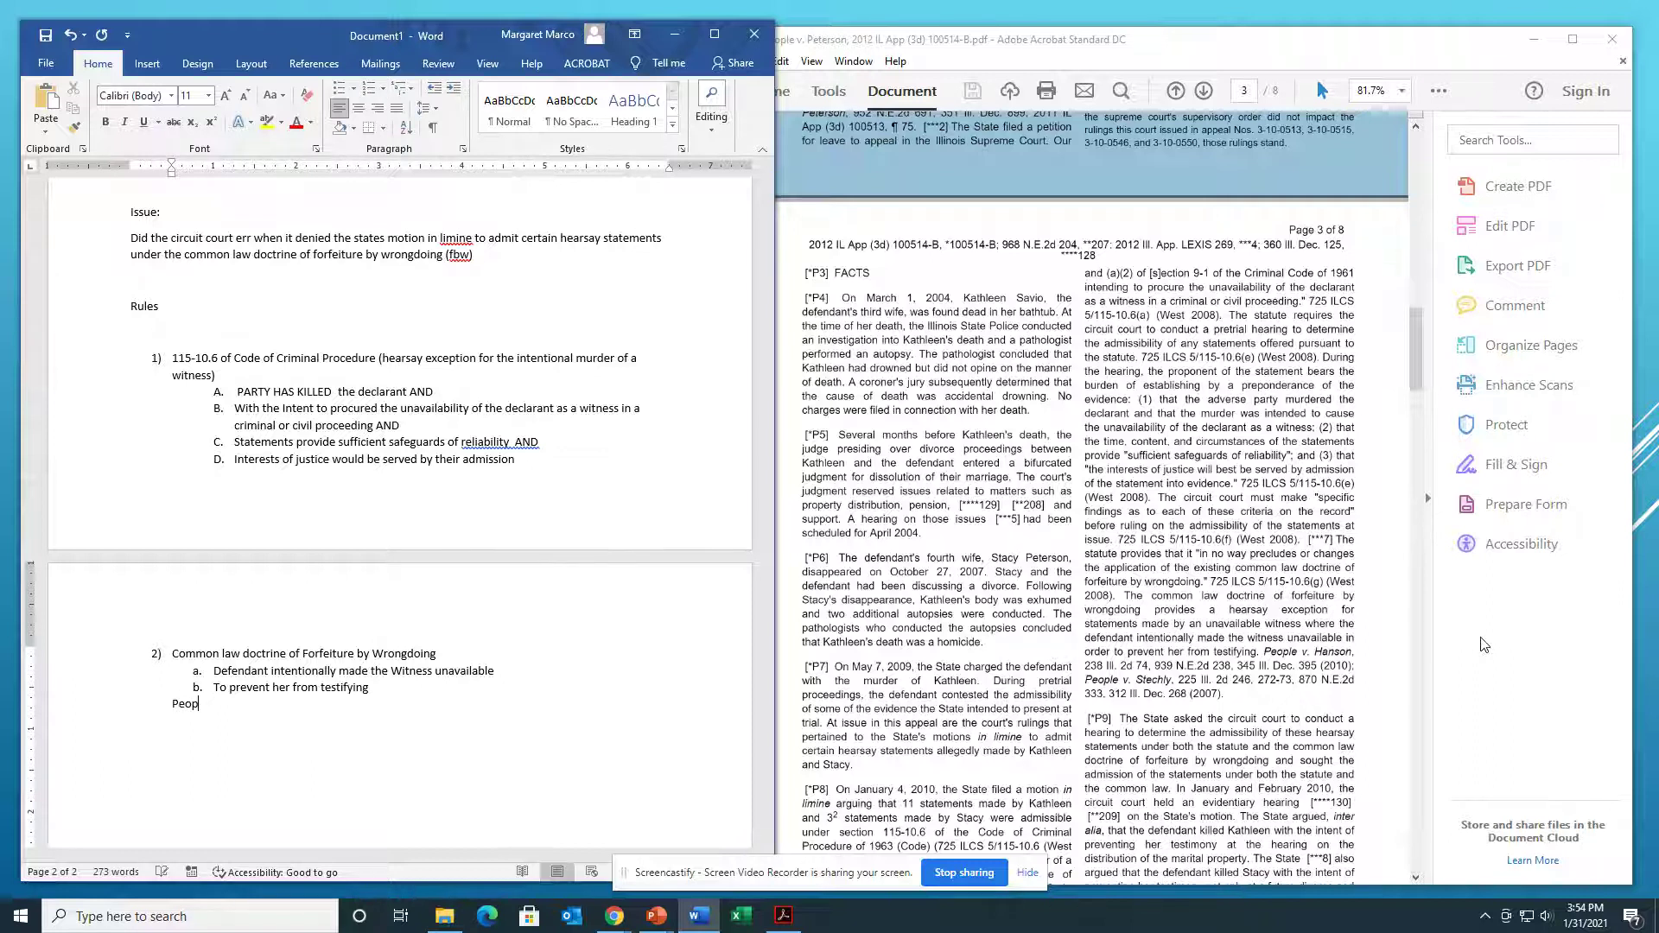
pyautogui.write('ple v. Hanson')
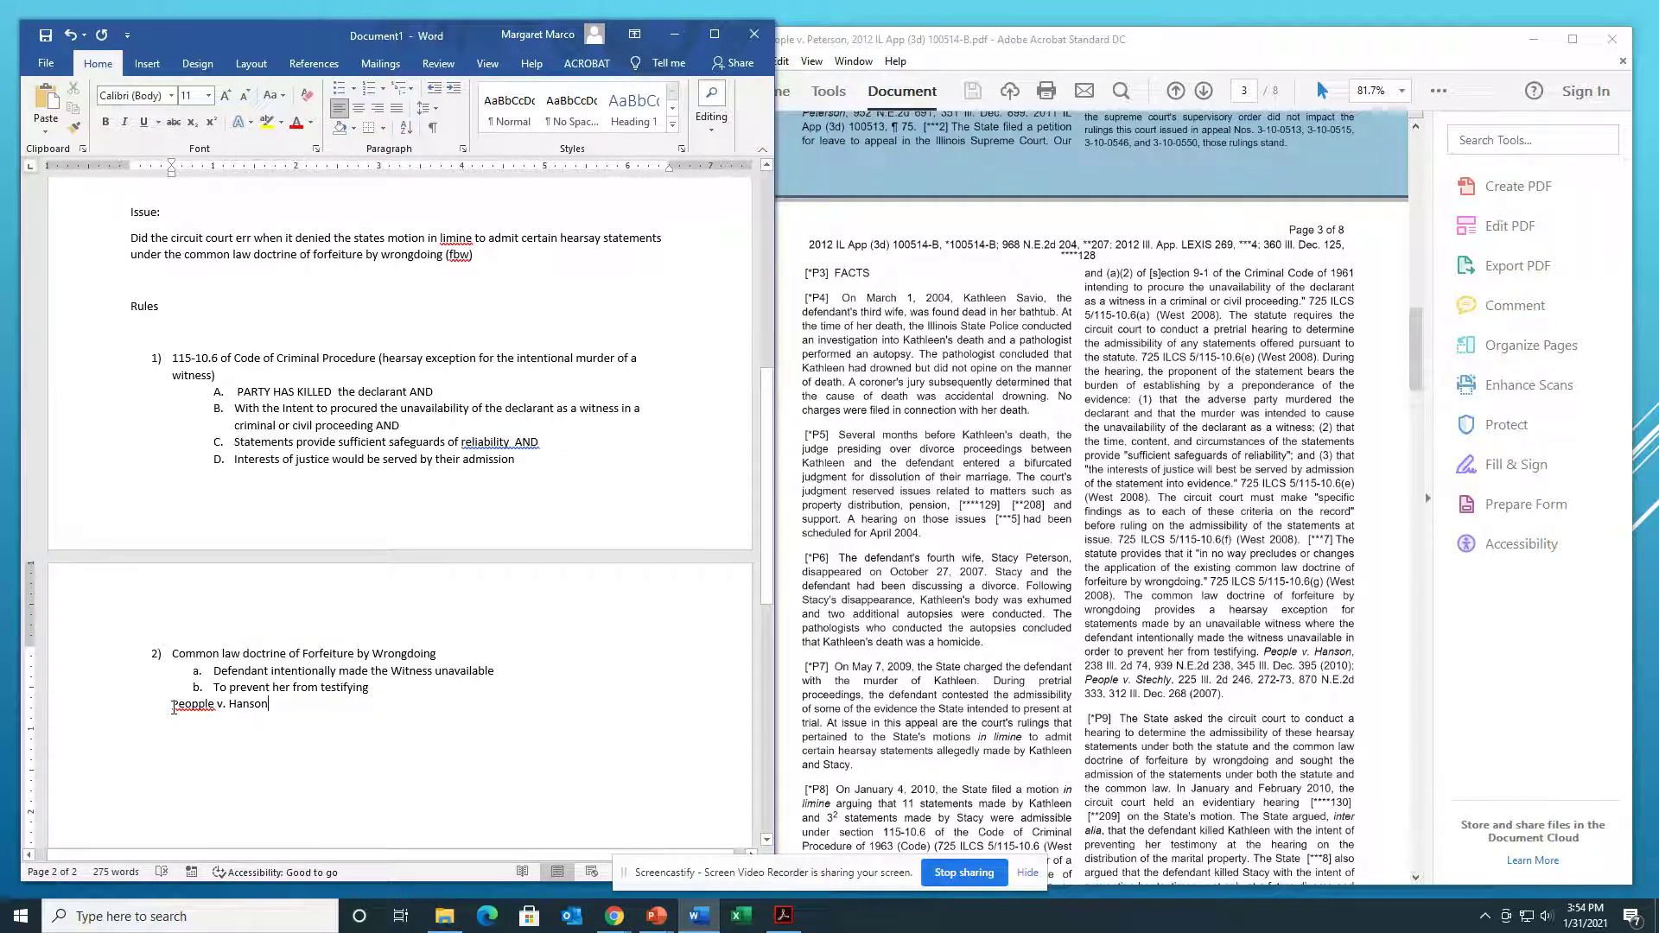
pyautogui.moveTo(172, 704); pyautogui.dragTo(316, 708)
pyautogui.hotkey('ctrl', 'u')
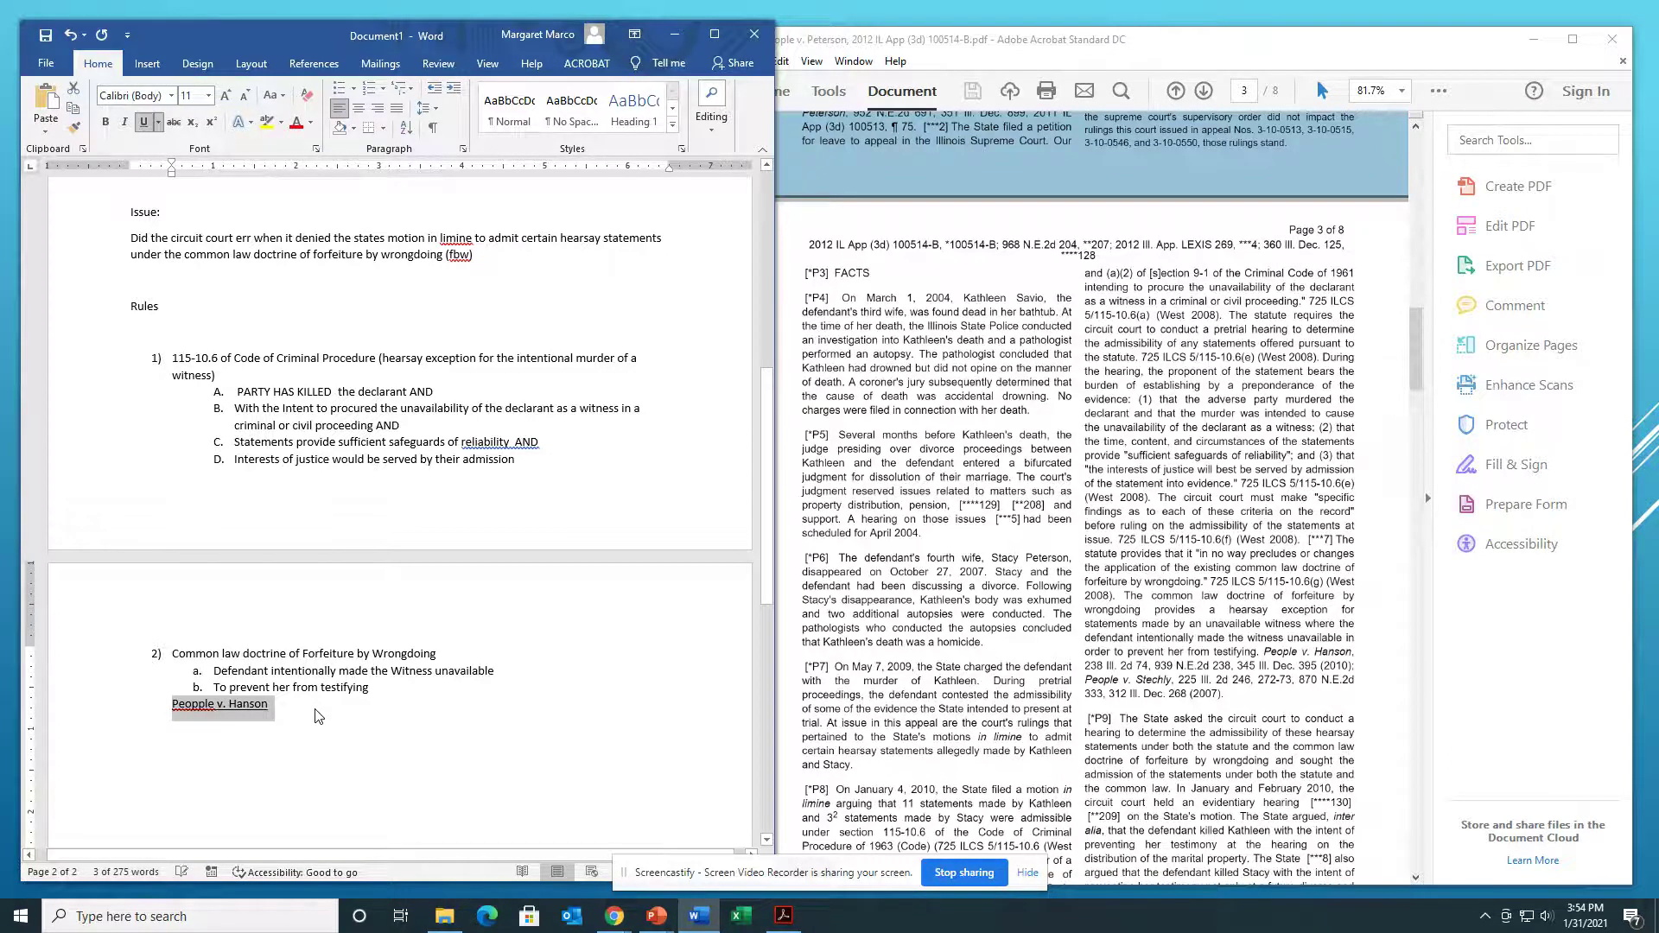
pyautogui.rightClick(193, 708)
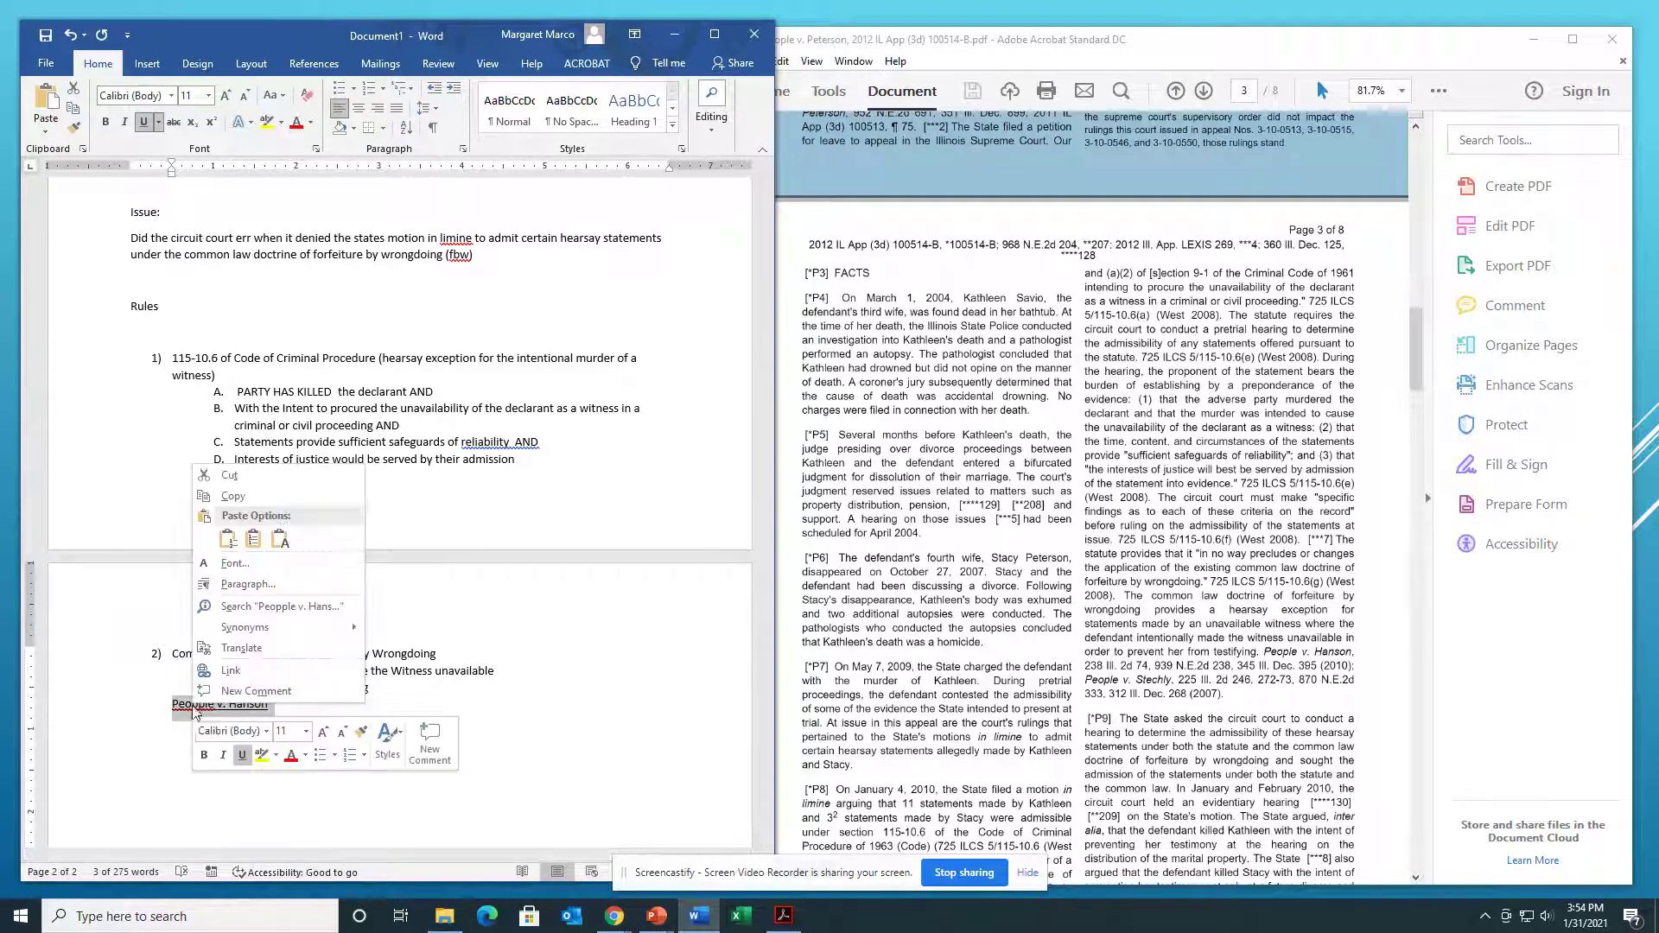
pyautogui.click(194, 710)
pyautogui.click(194, 710)
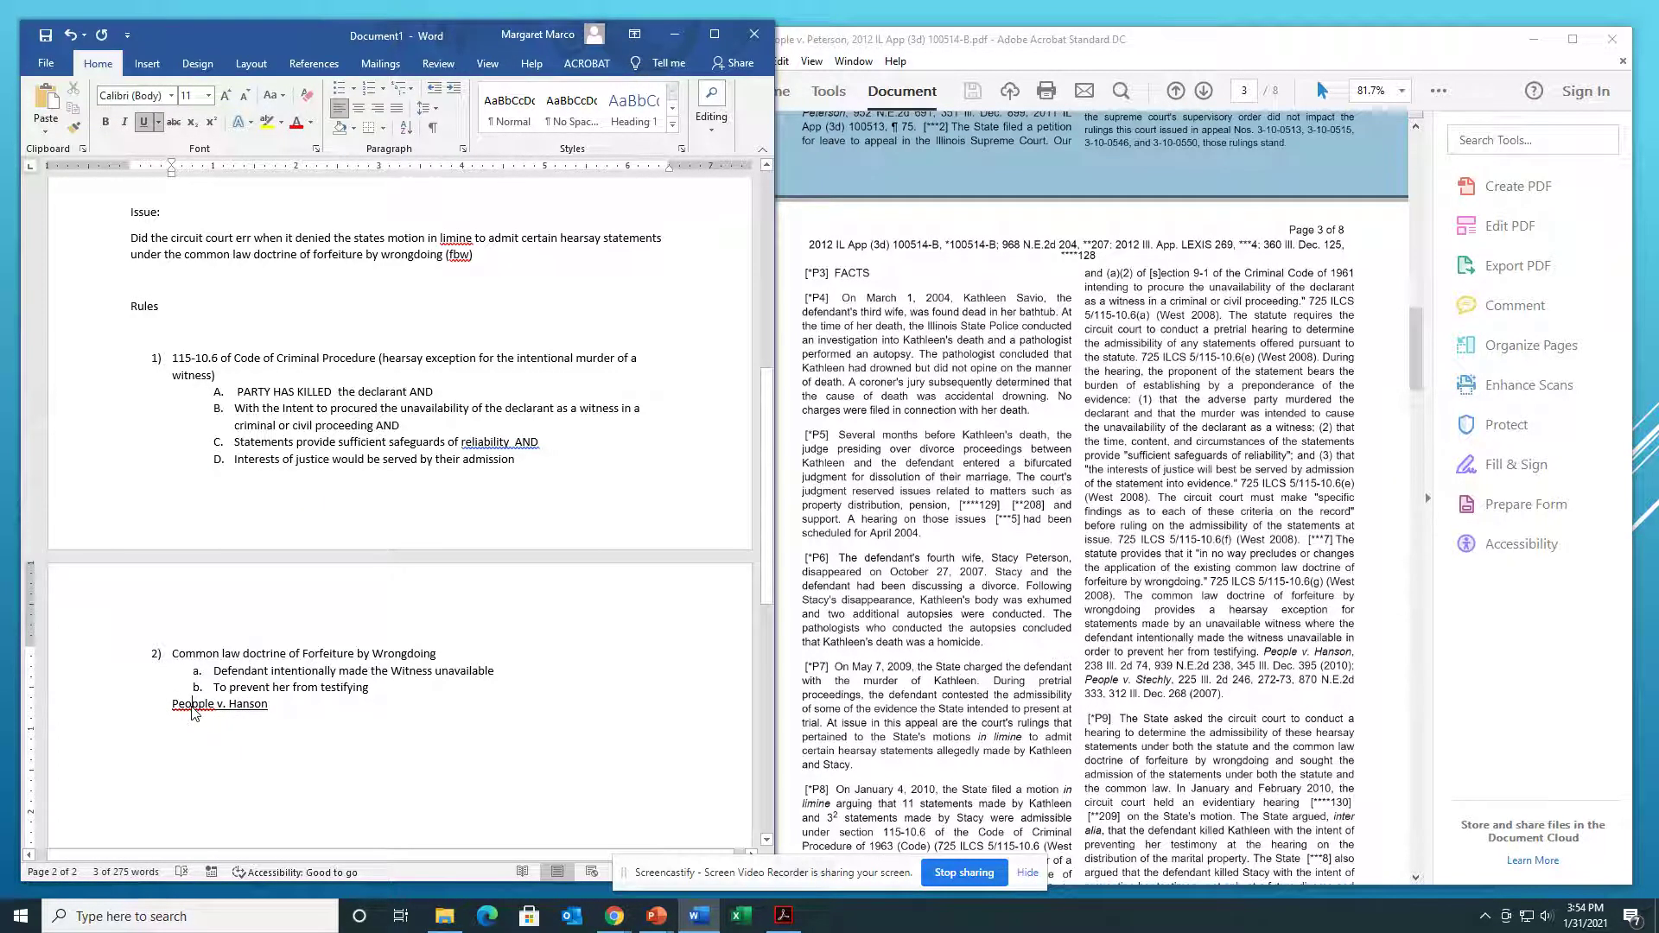
pyautogui.rightClick(193, 711)
pyautogui.click(218, 710)
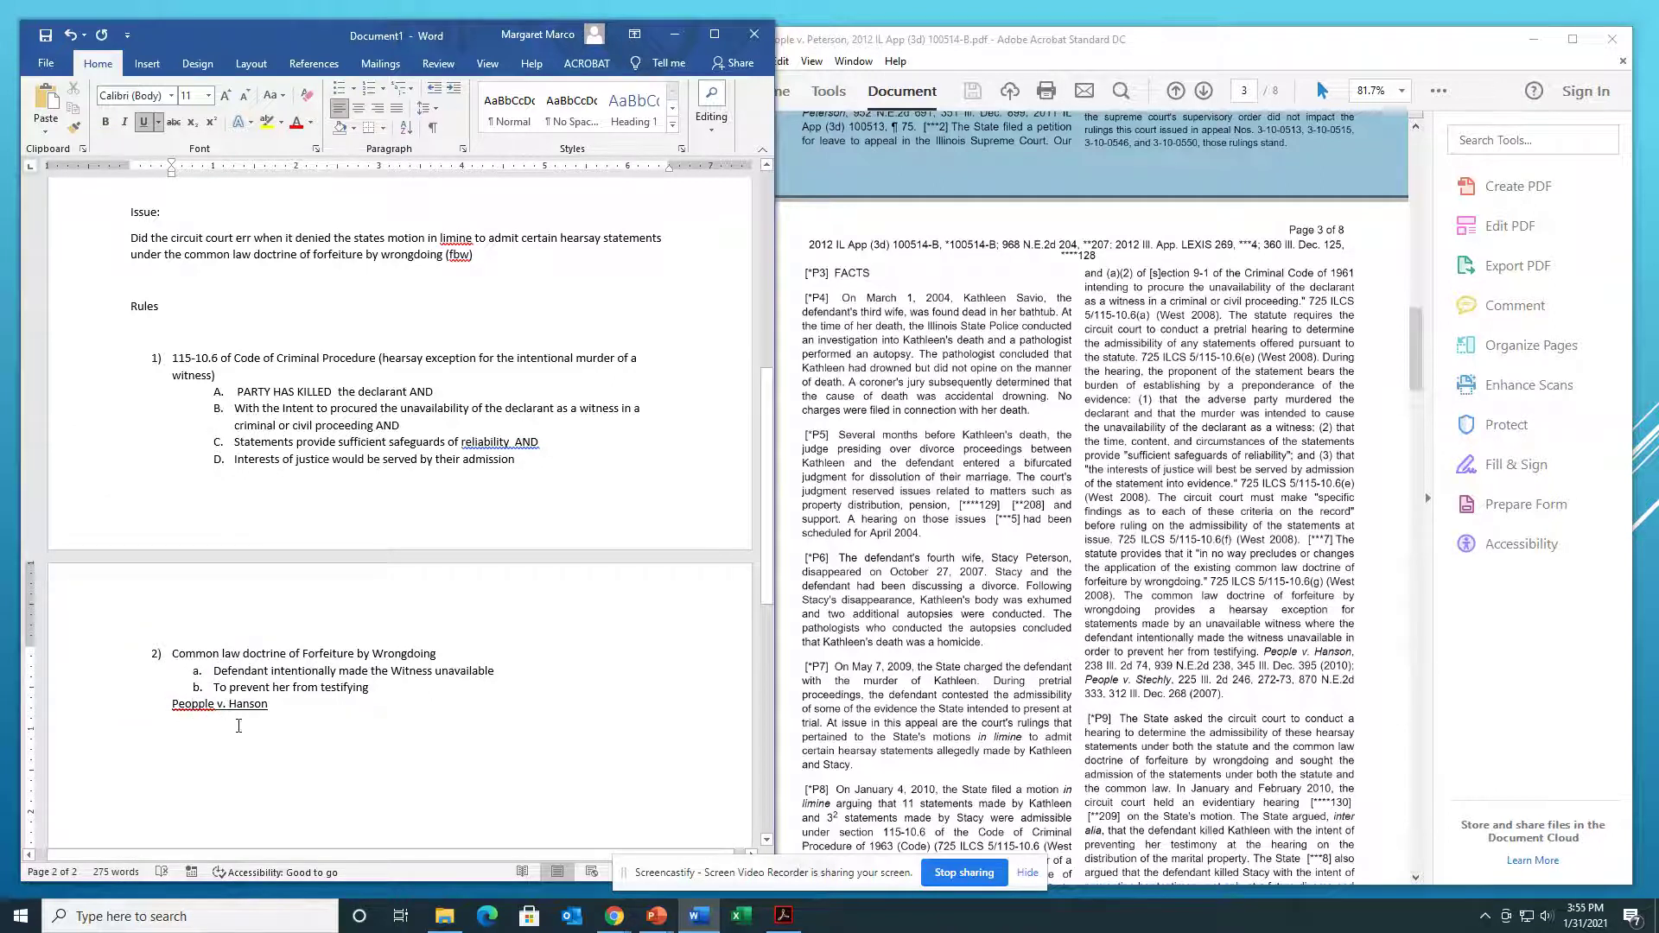
pyautogui.press('Delete')
# Step: Add the line 'Hearing was held in 2010 Court found:' after the FBW motion note
pyautogui.scroll(-5, 1257, 686)
pyautogui.scroll(-4, 1255, 683)
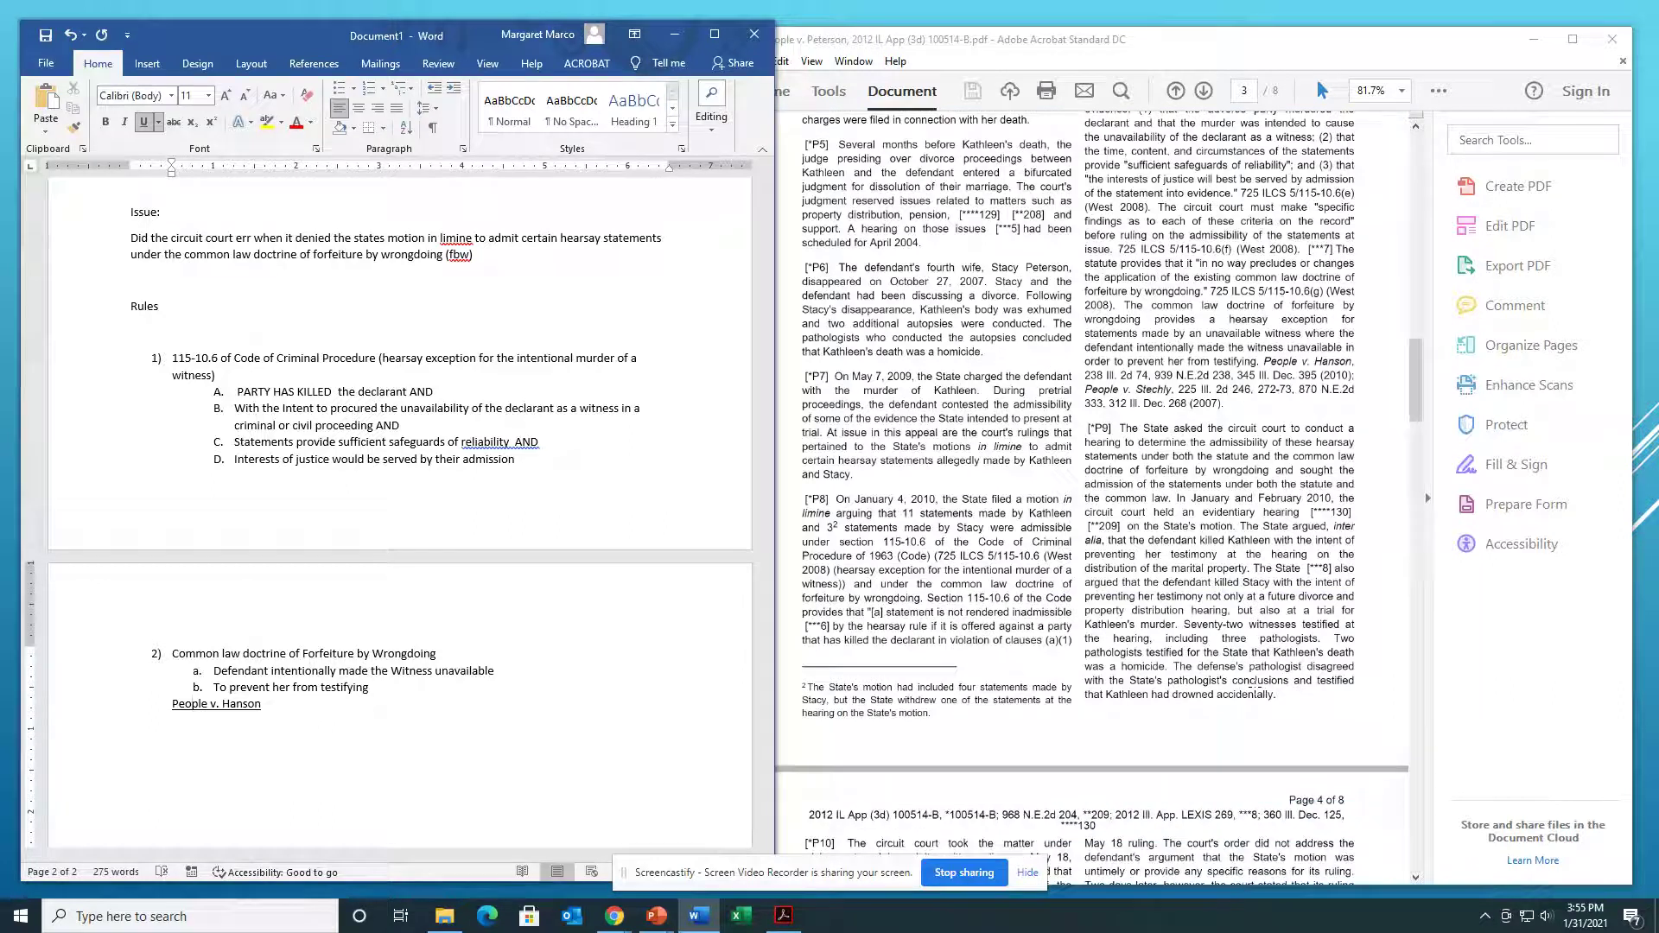
pyautogui.scroll(-2, 1254, 687)
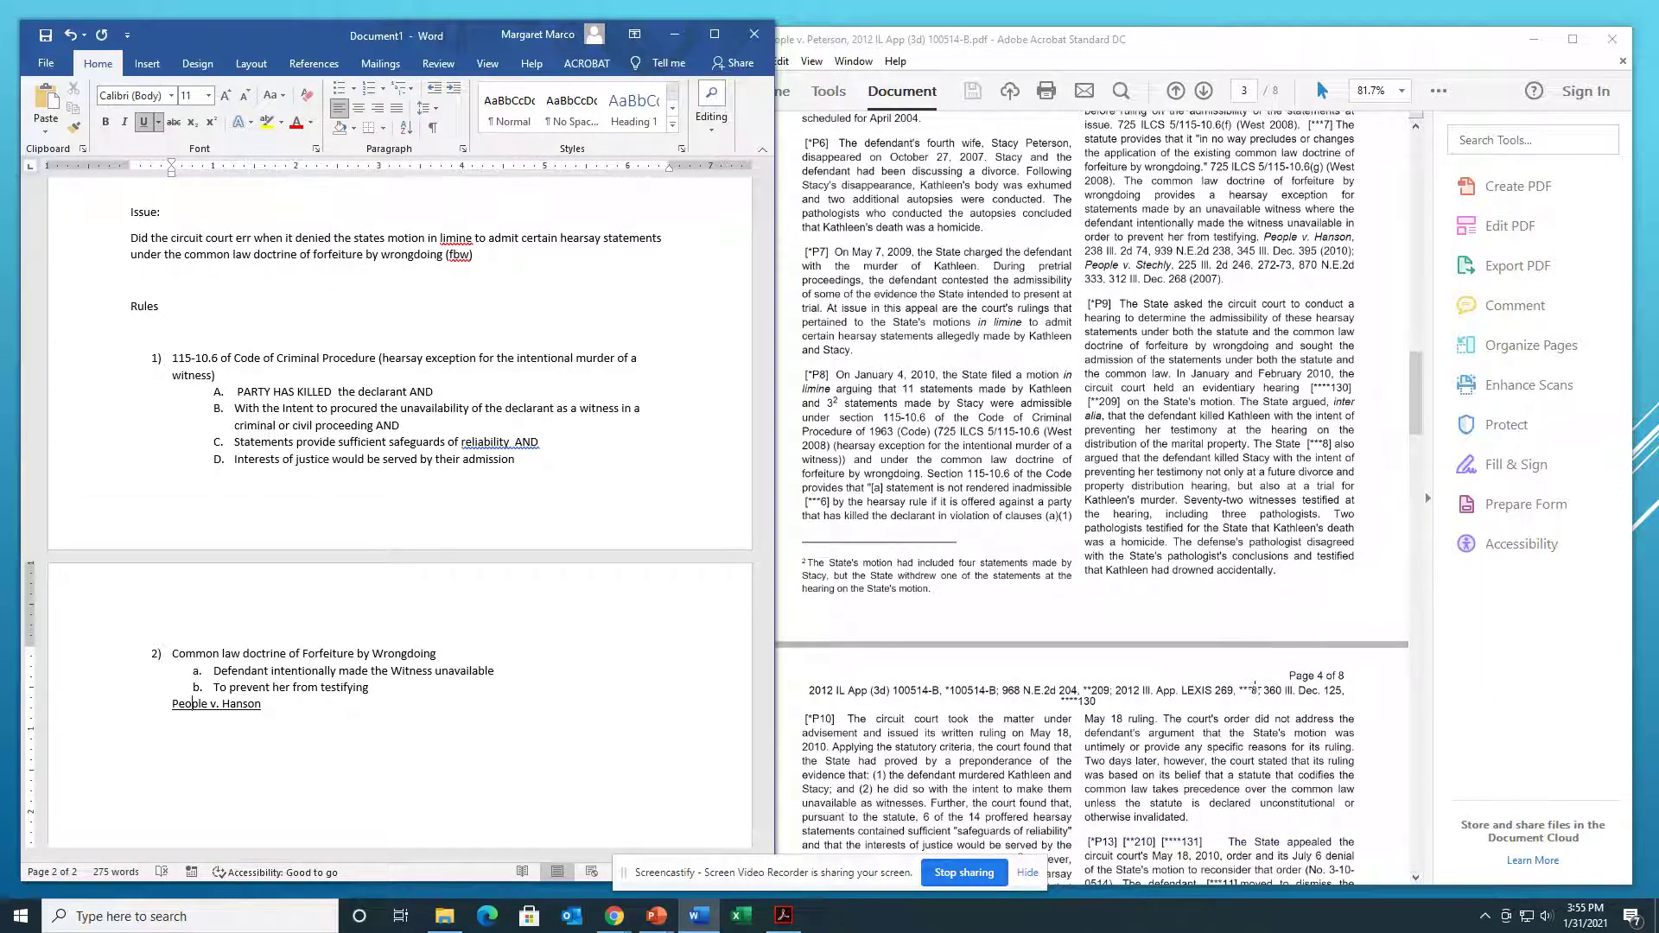
pyautogui.scroll(5, 679, 437)
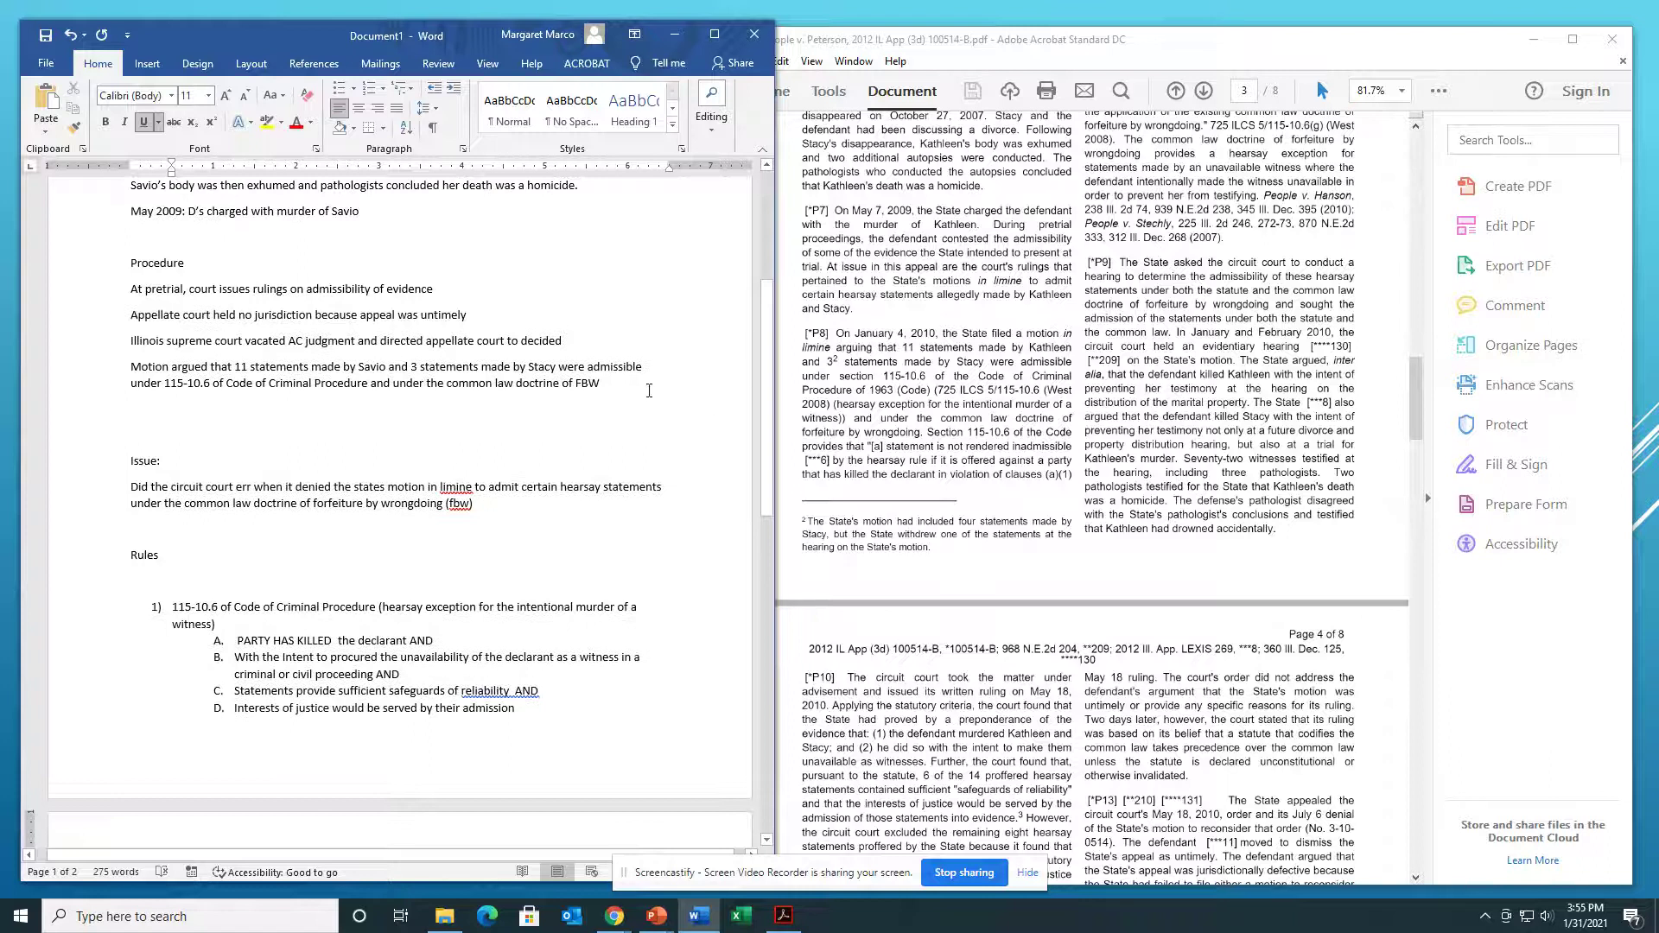
pyautogui.click(649, 390)
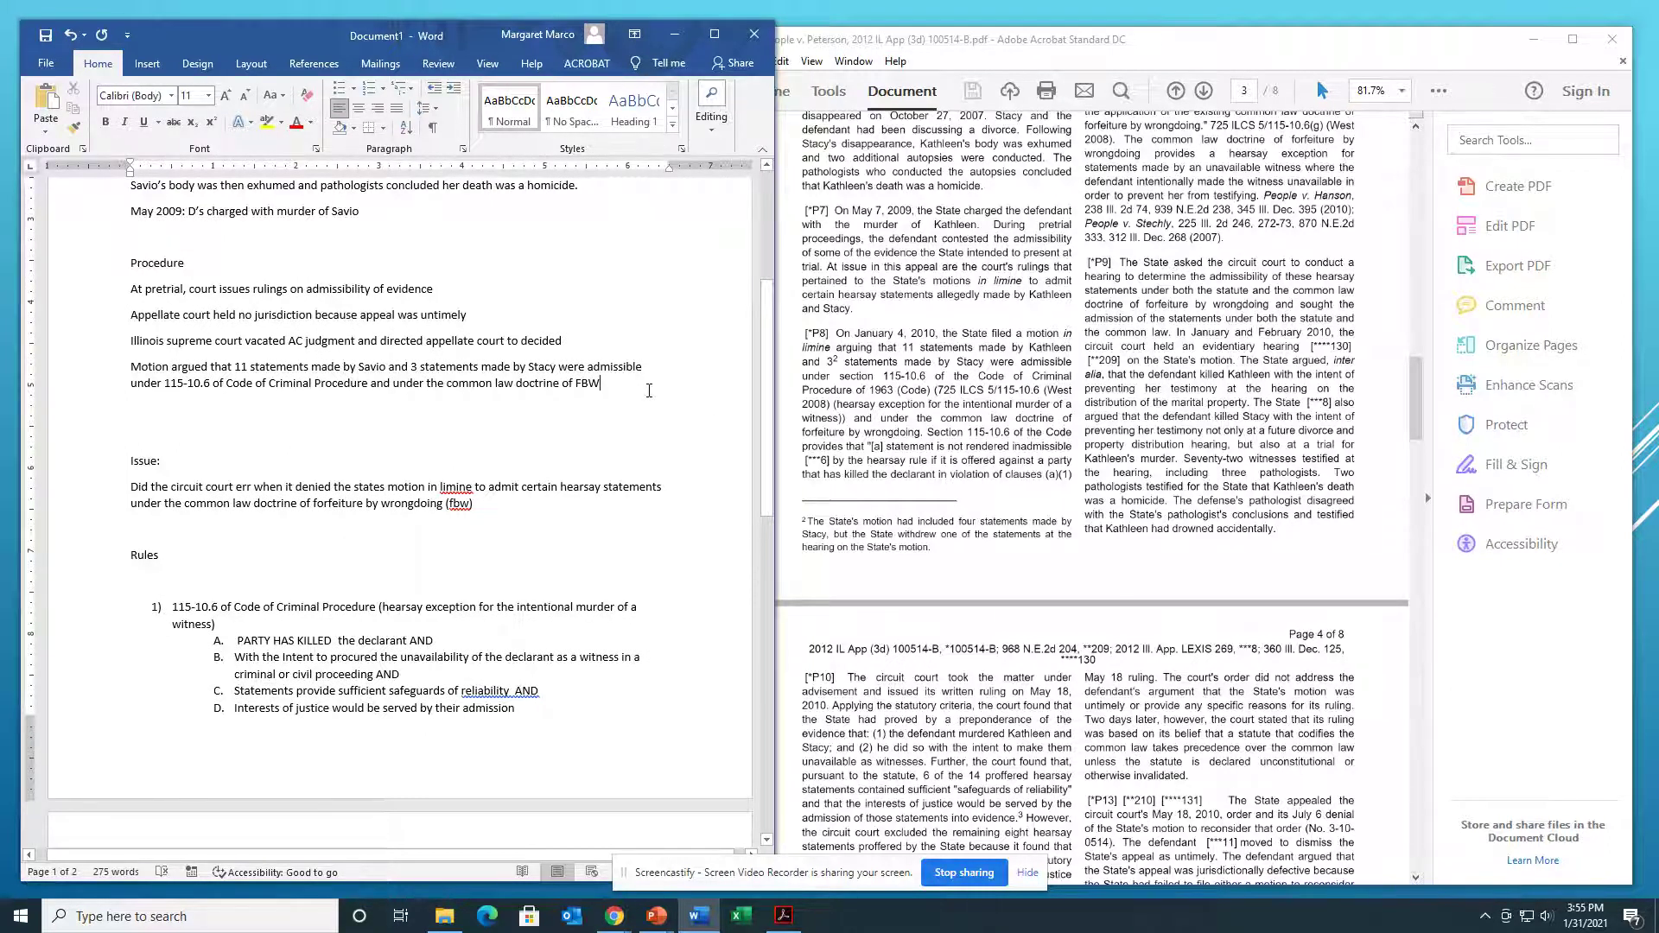
pyautogui.press('Return')
pyautogui.press('Return')
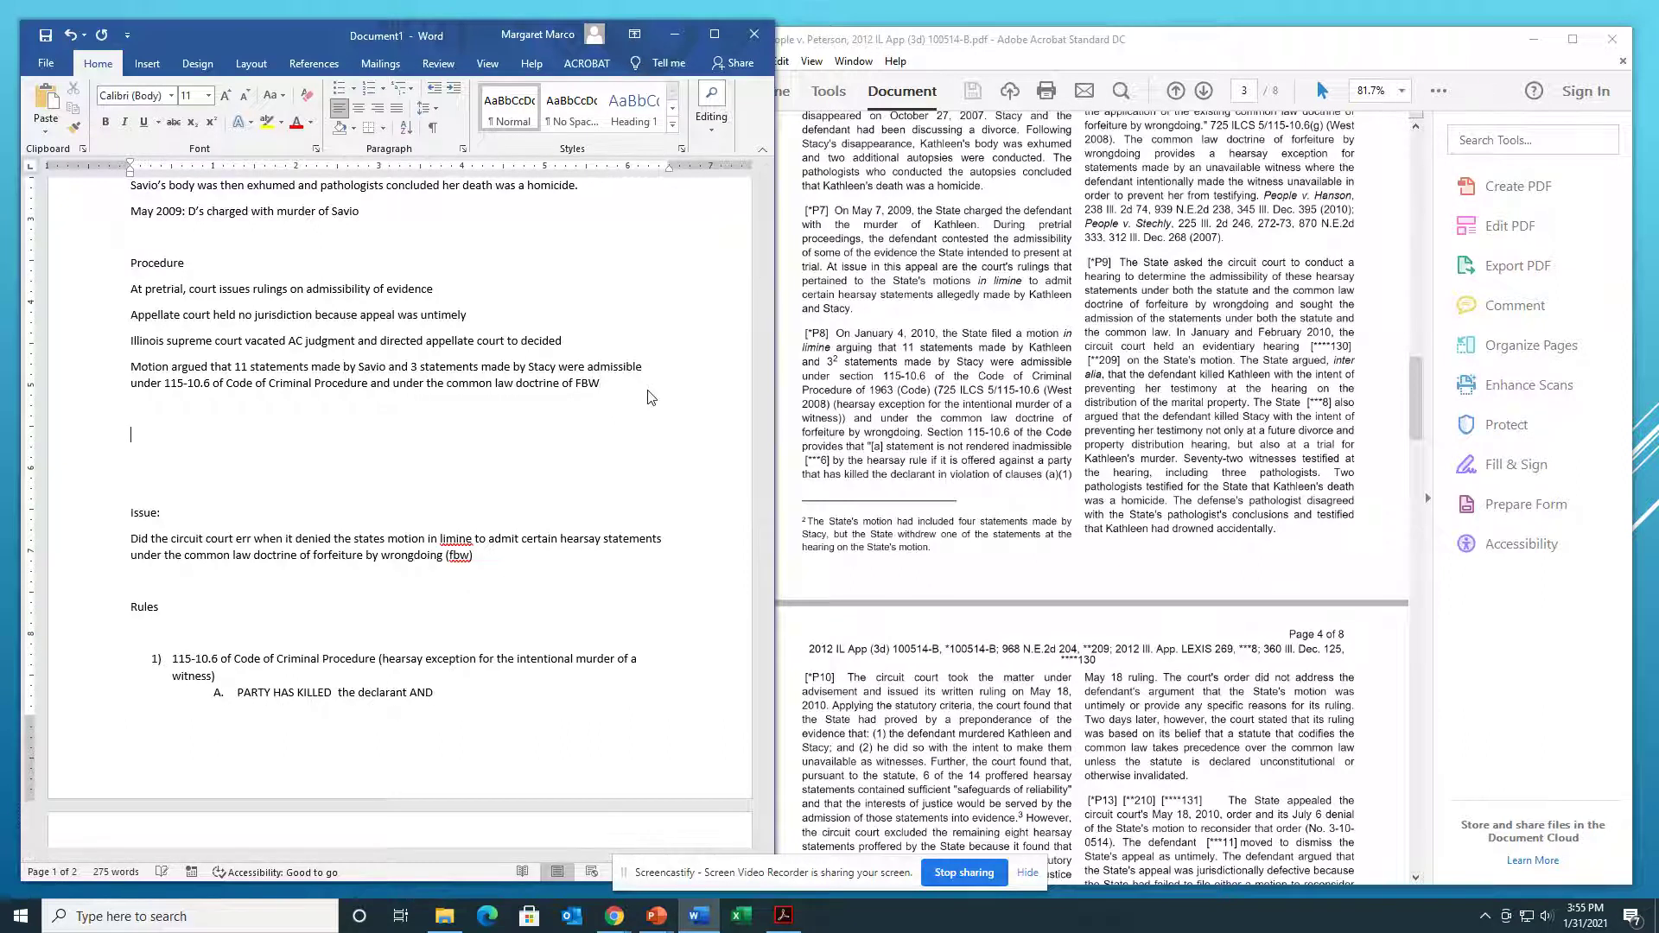
pyautogui.click(386, 406)
pyautogui.write('Hearning')
pyautogui.press('BackSpace')
pyautogui.press('BackSpace')
pyautogui.press('BackSpace')
pyautogui.press('BackSpace')
pyautogui.press('BackSpace')
pyautogui.write('ing was held in 2010 Cou')
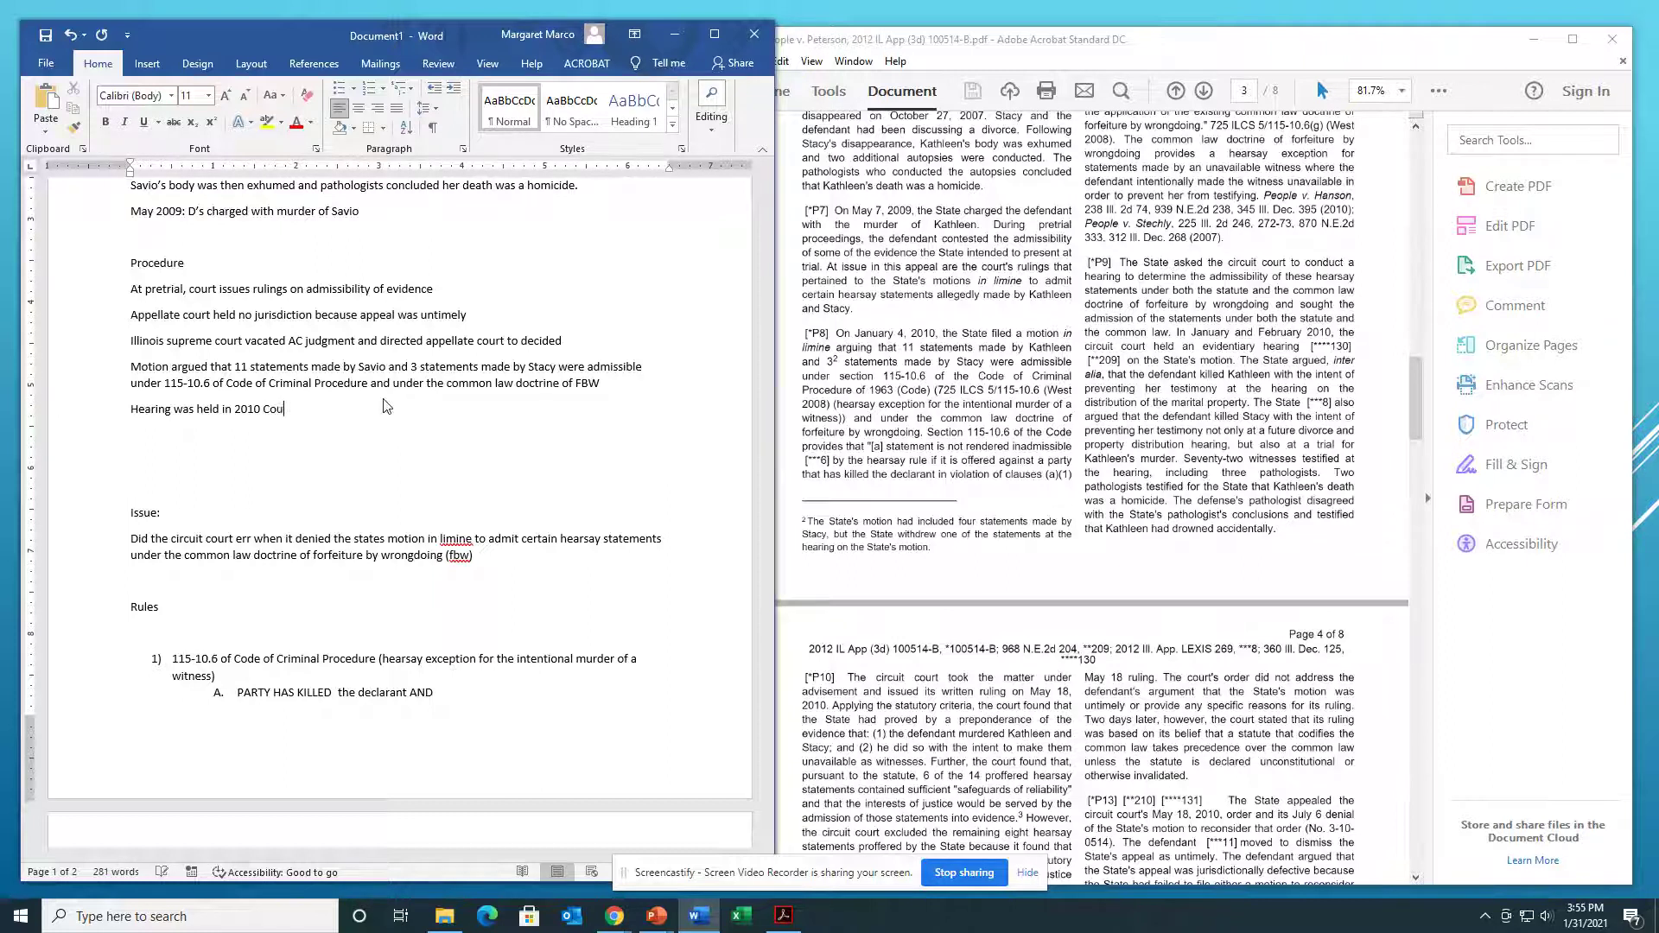
pyautogui.write('rt found:')
# Step: Start an empty '*' bullet beneath 'Court found:'
pyautogui.press('Return')
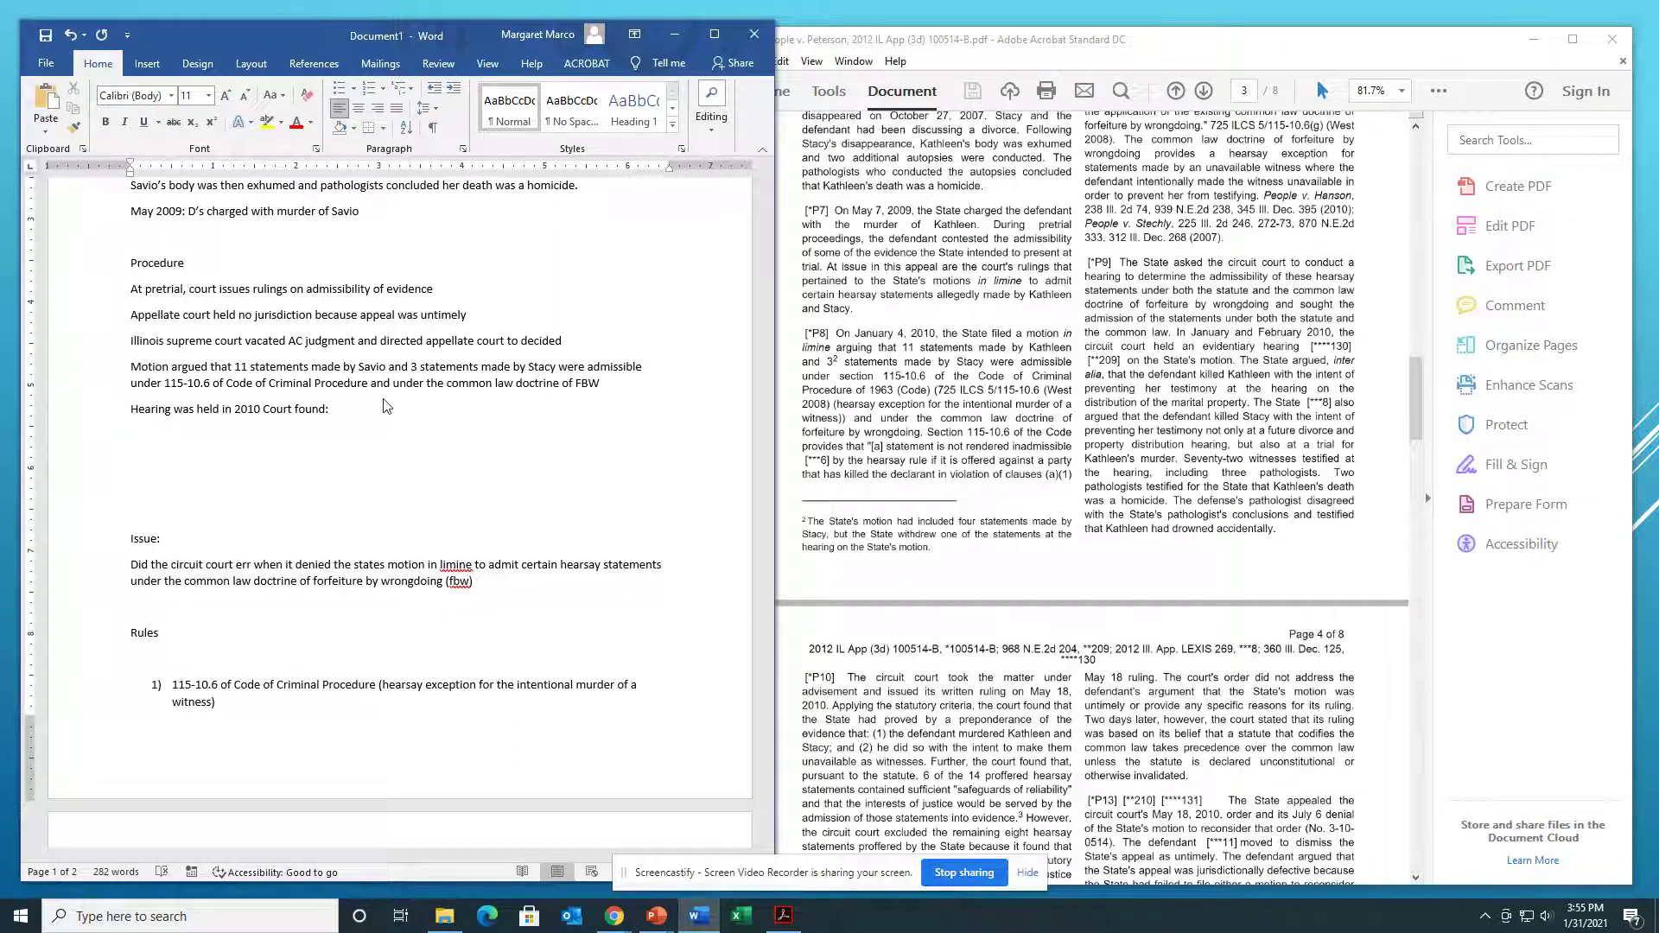
pyautogui.write('*')
pyautogui.scroll(-1, 1231, 552)
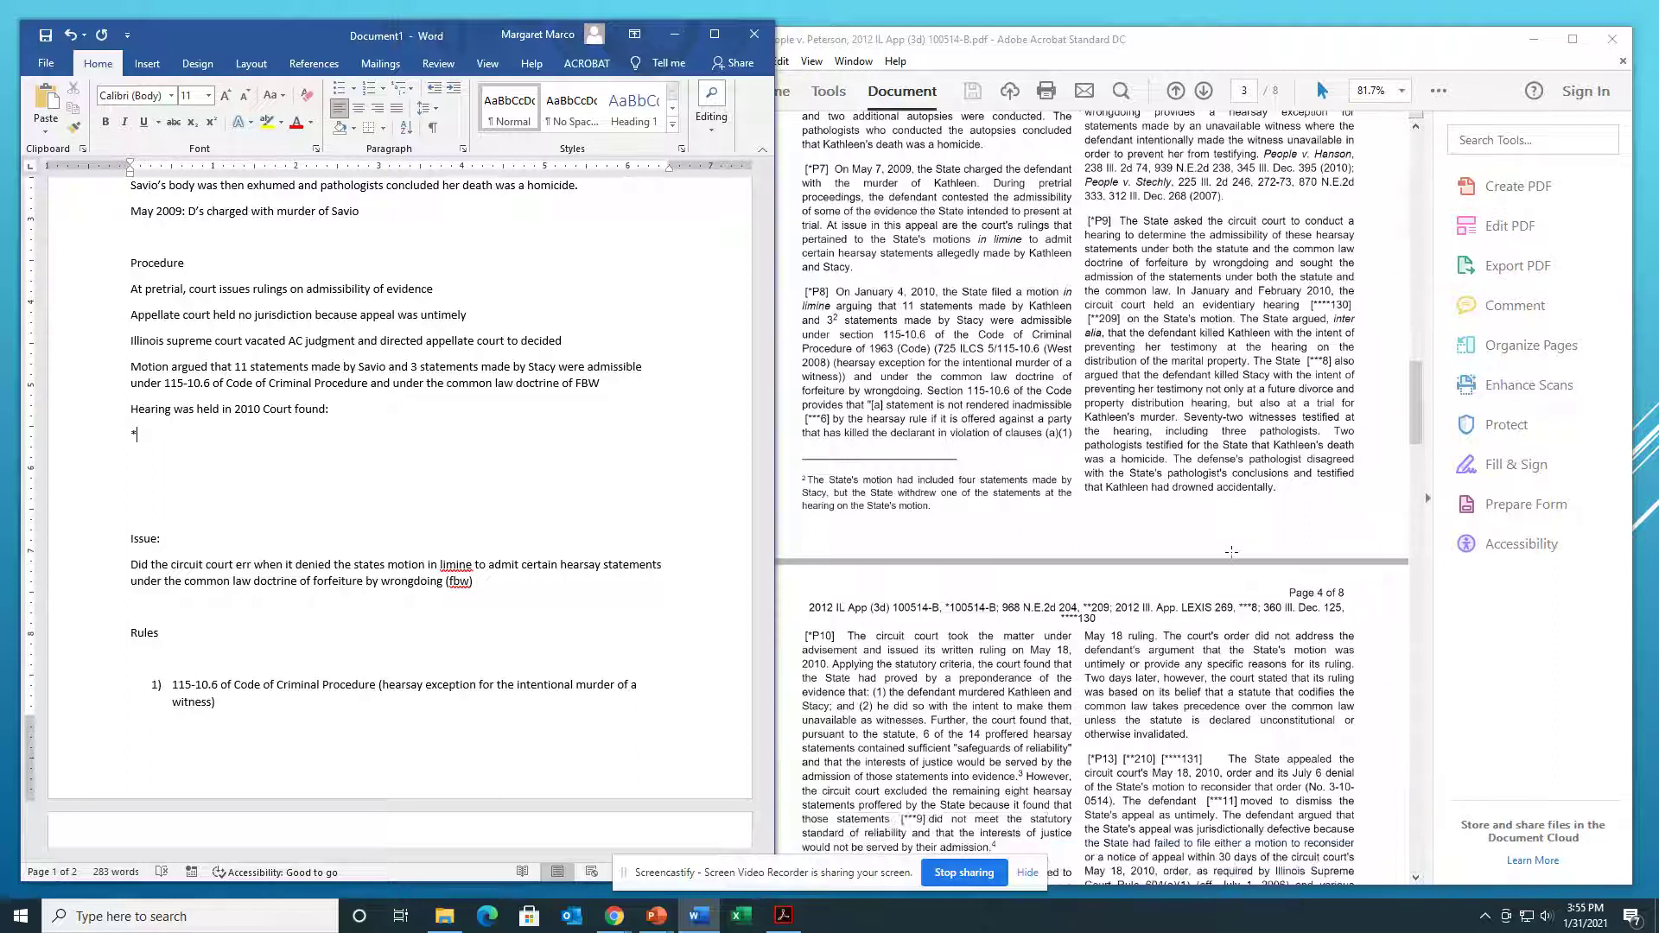
pyautogui.scroll(-1, 1176, 509)
pyautogui.scroll(-3, 1177, 509)
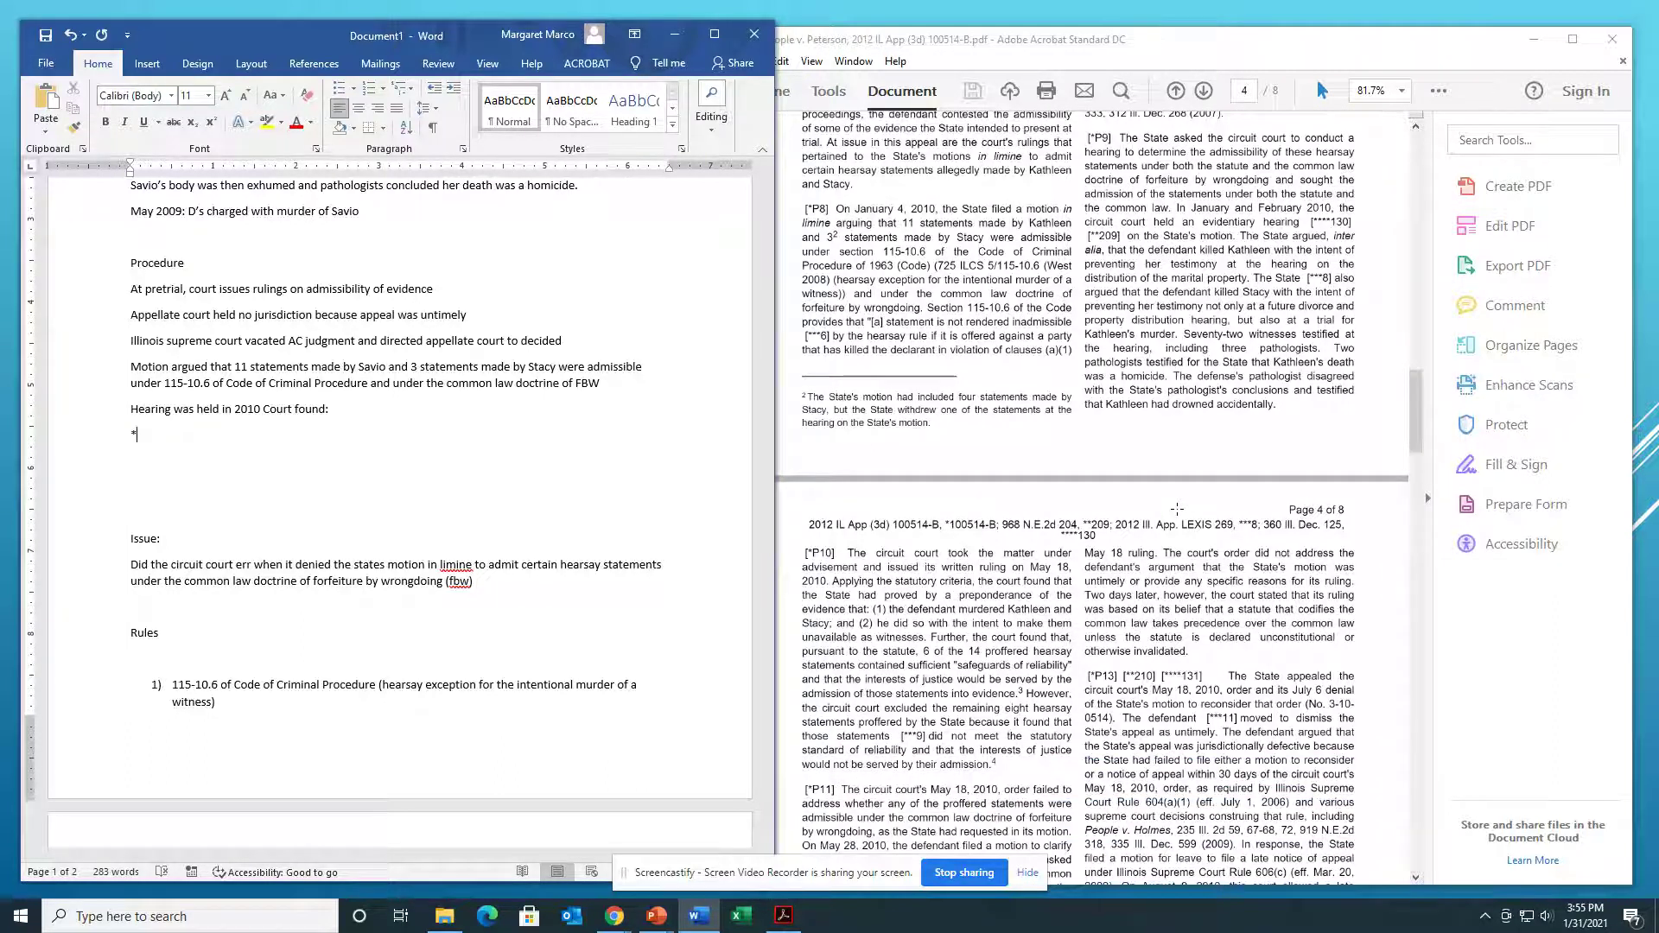
pyautogui.scroll(-2, 1028, 610)
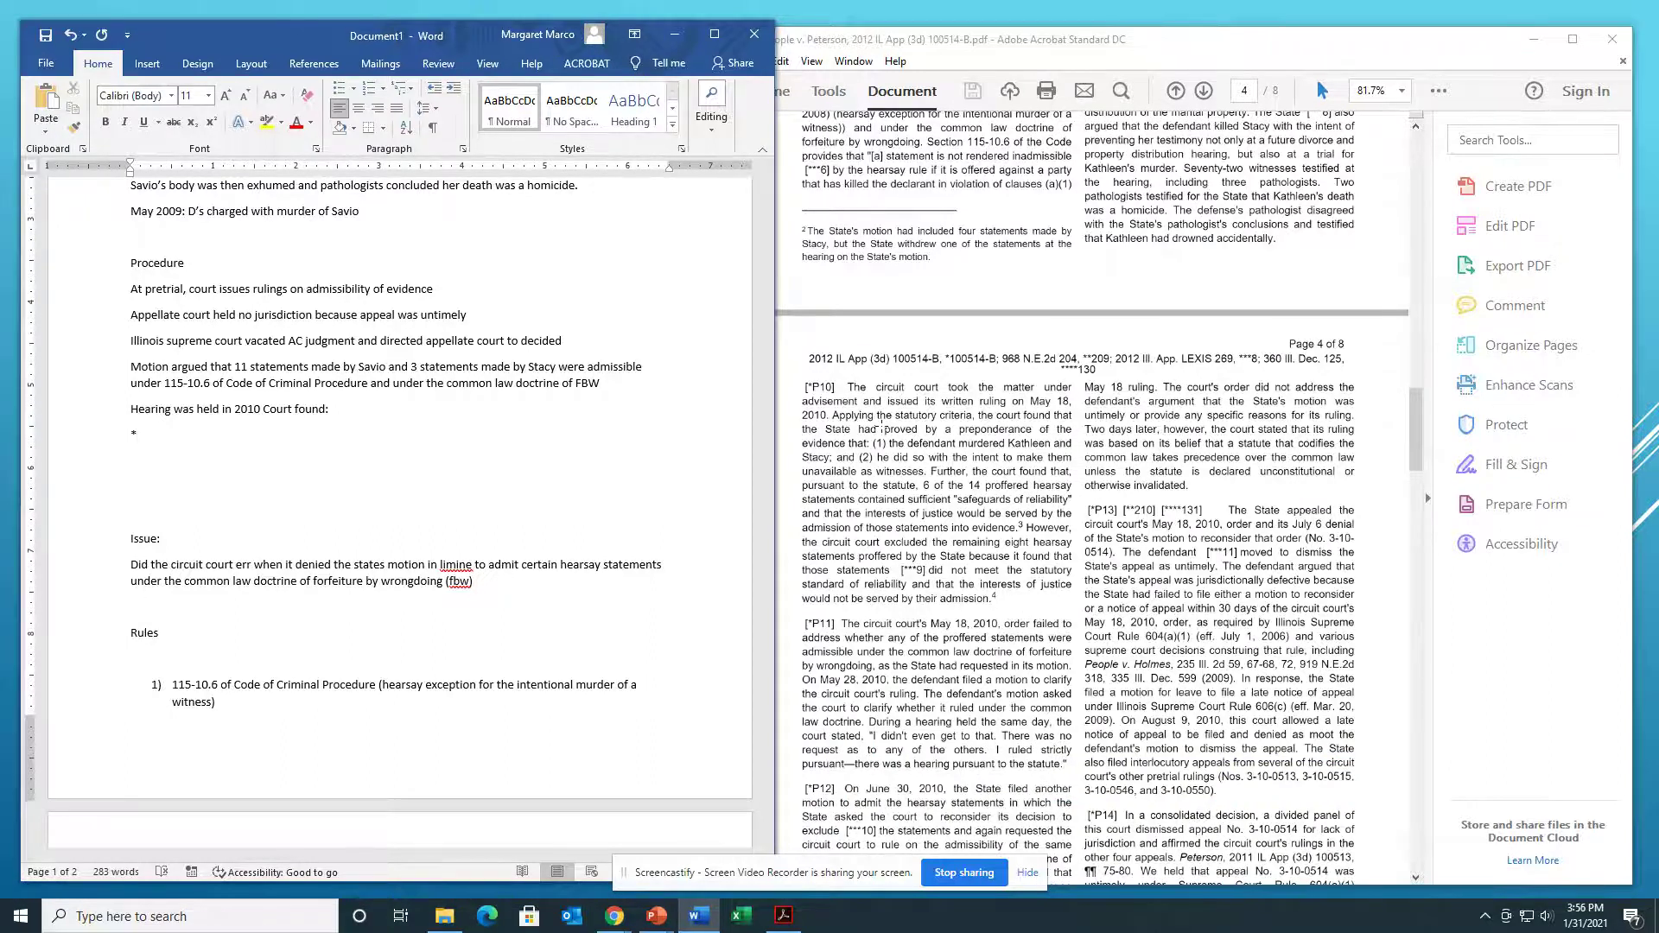
pyautogui.click(424, 491)
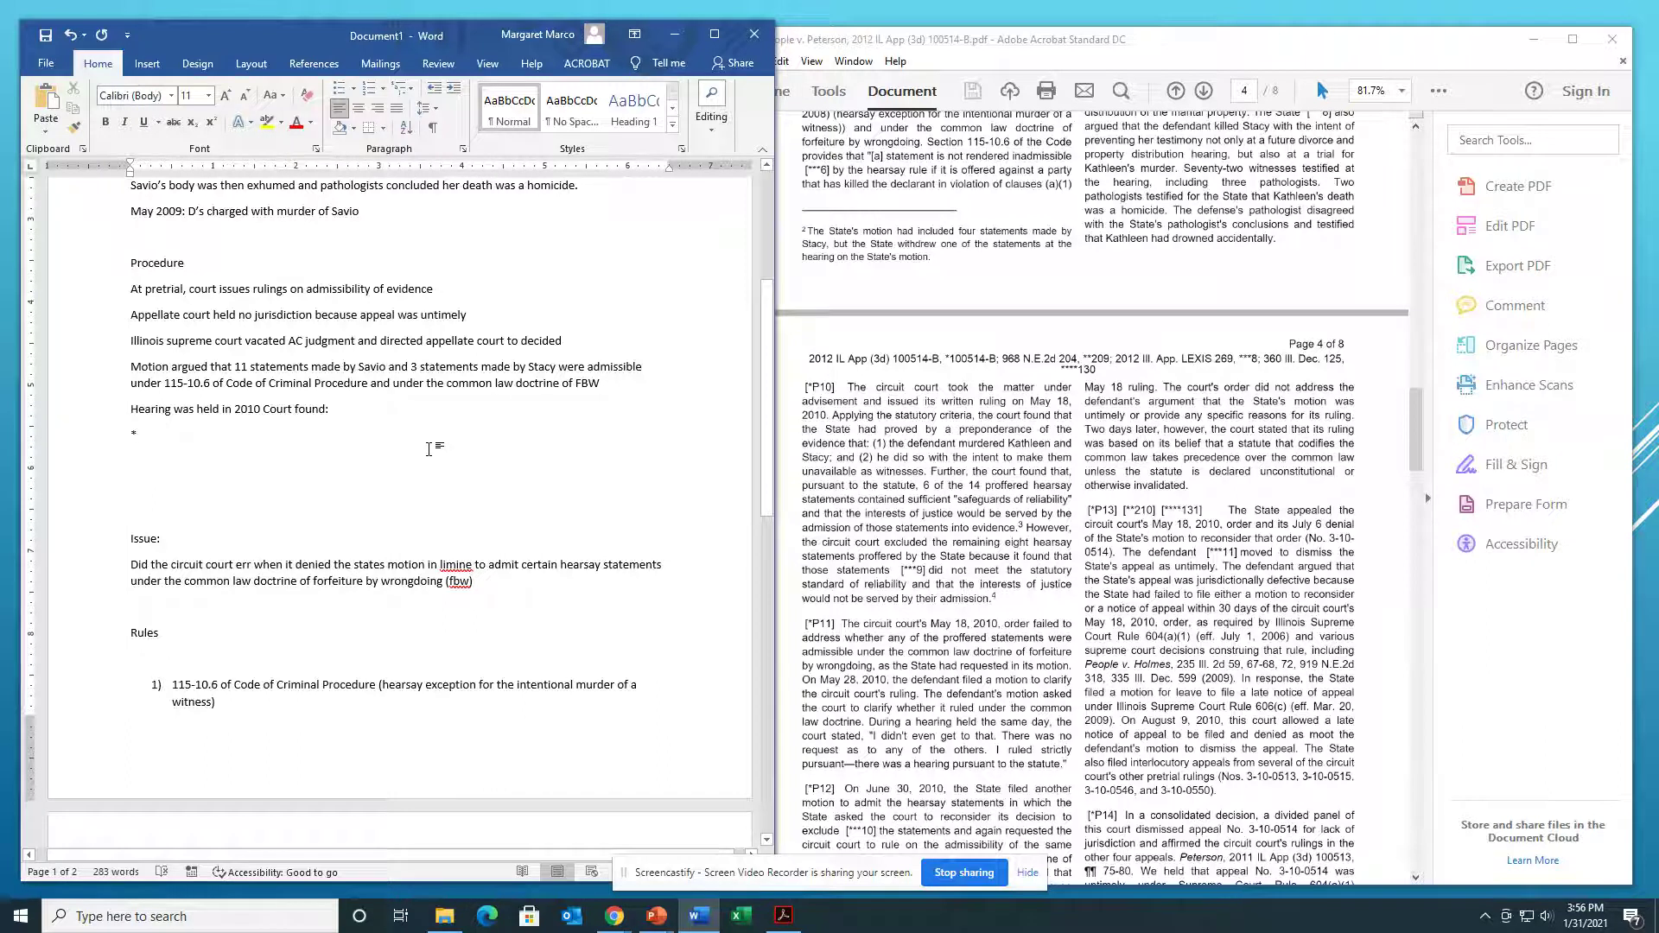
# Step: List findings '* D murdered Kathleen and Stacy' and '* With the intent to make them unavailable as witnesses'
pyautogui.write('D murd')
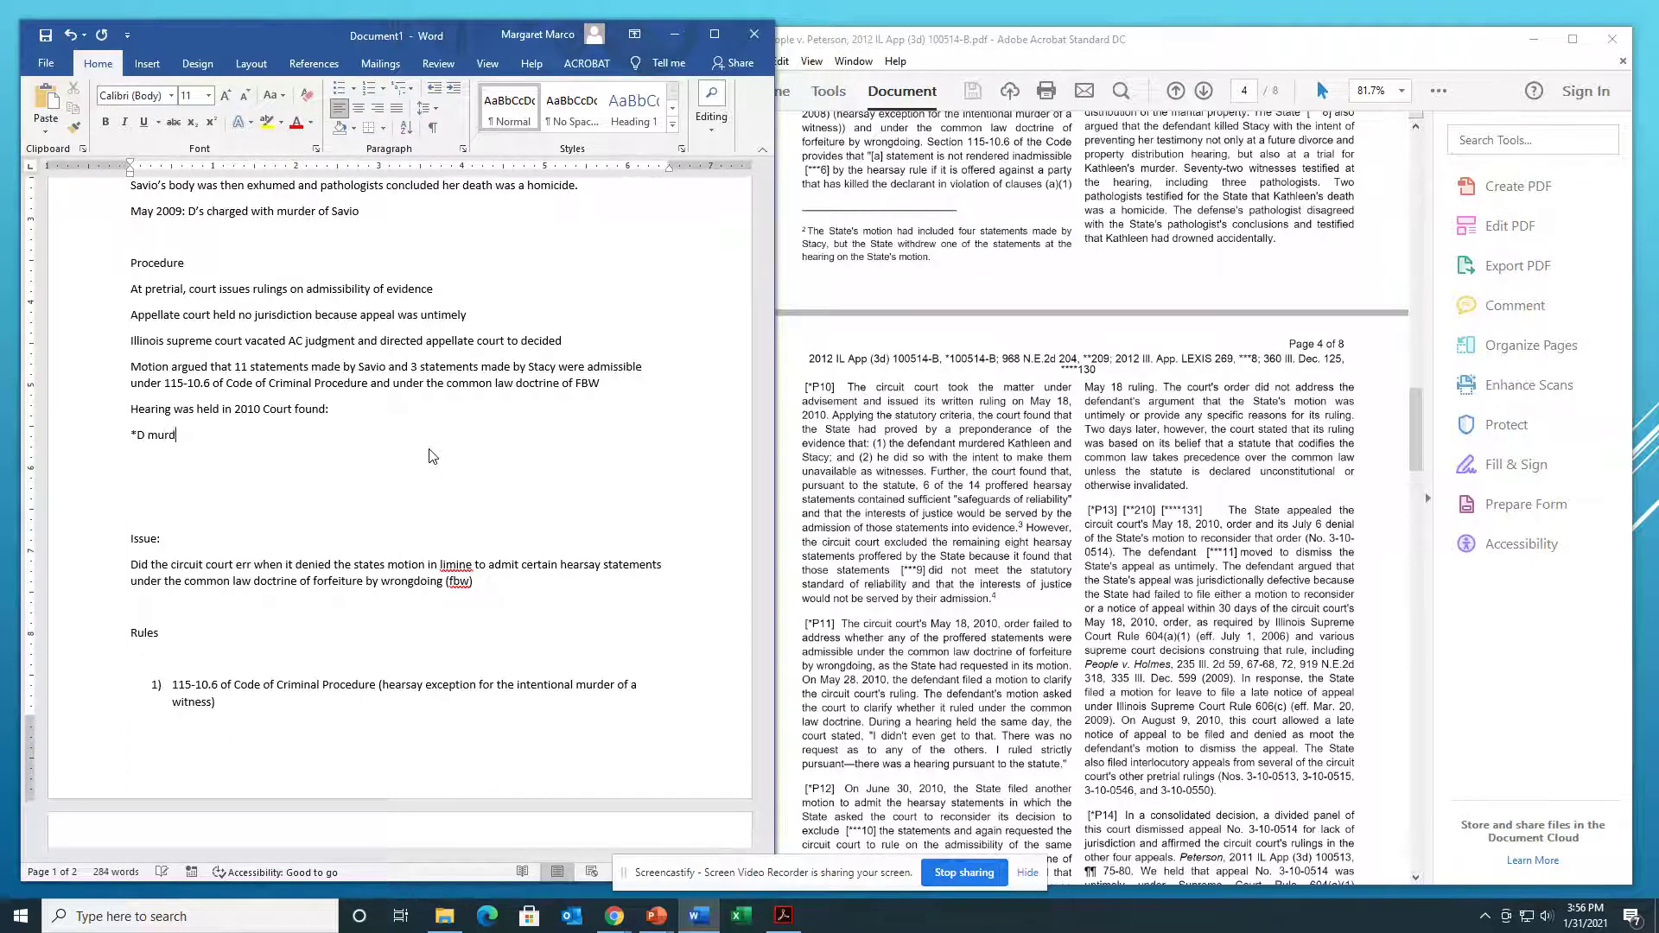
pyautogui.write('ered Kathleen')
pyautogui.press('Return')
pyautogui.write('*')
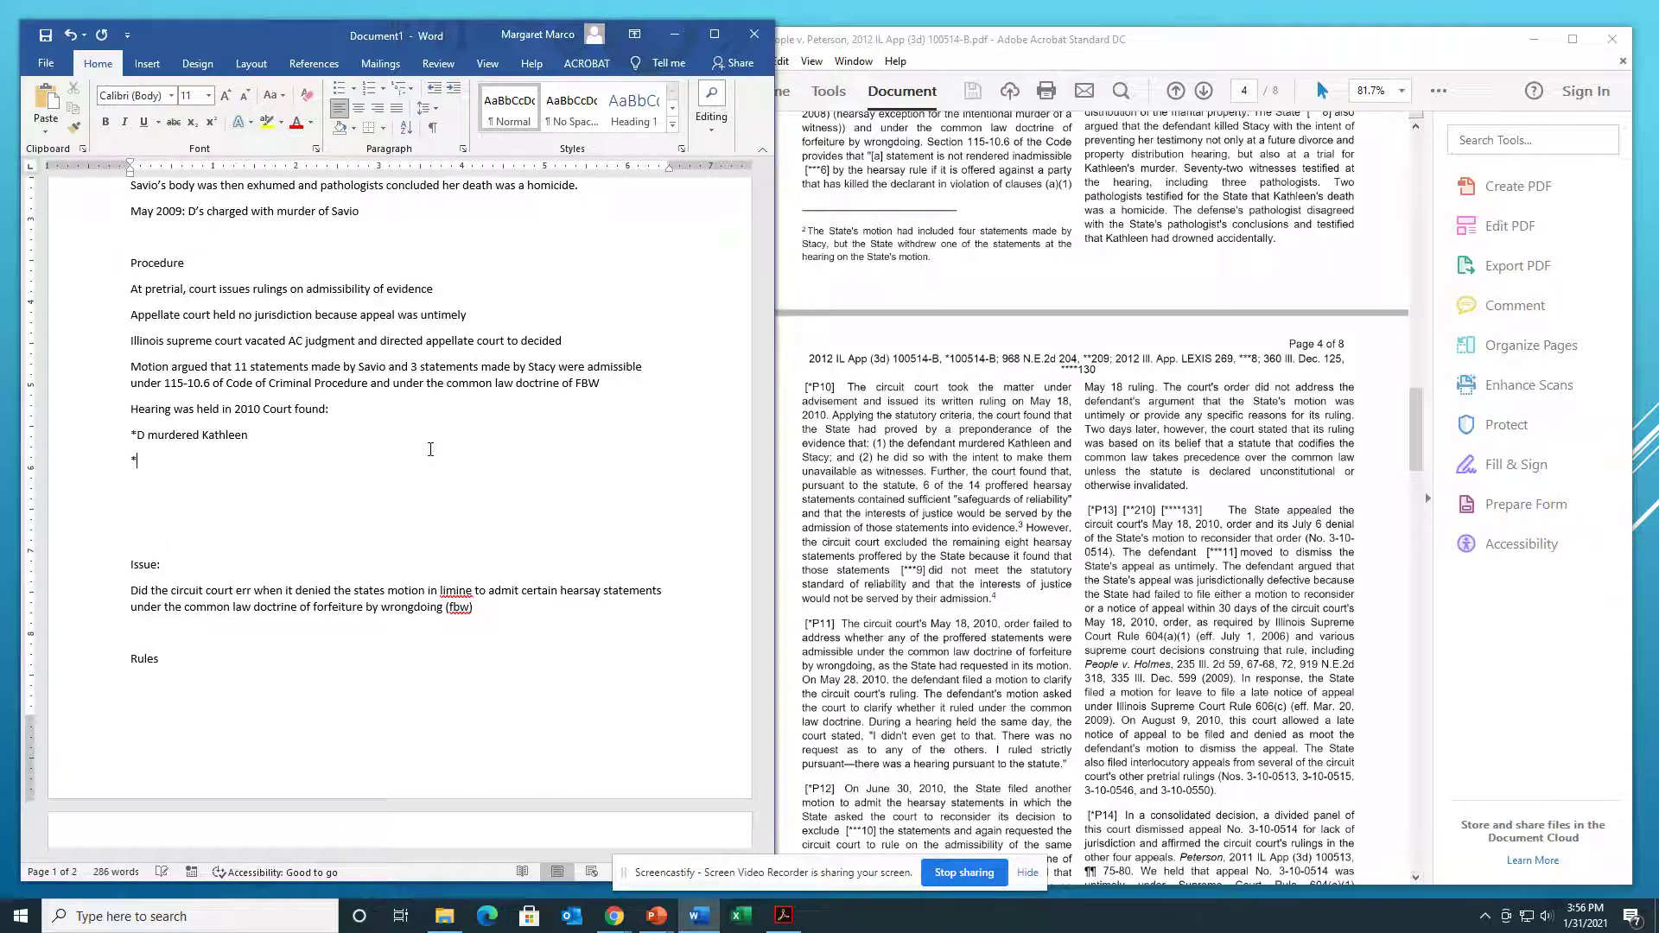
pyautogui.write('With the intent to ma')
pyautogui.press('Up')
pyautogui.write('and Stacy')
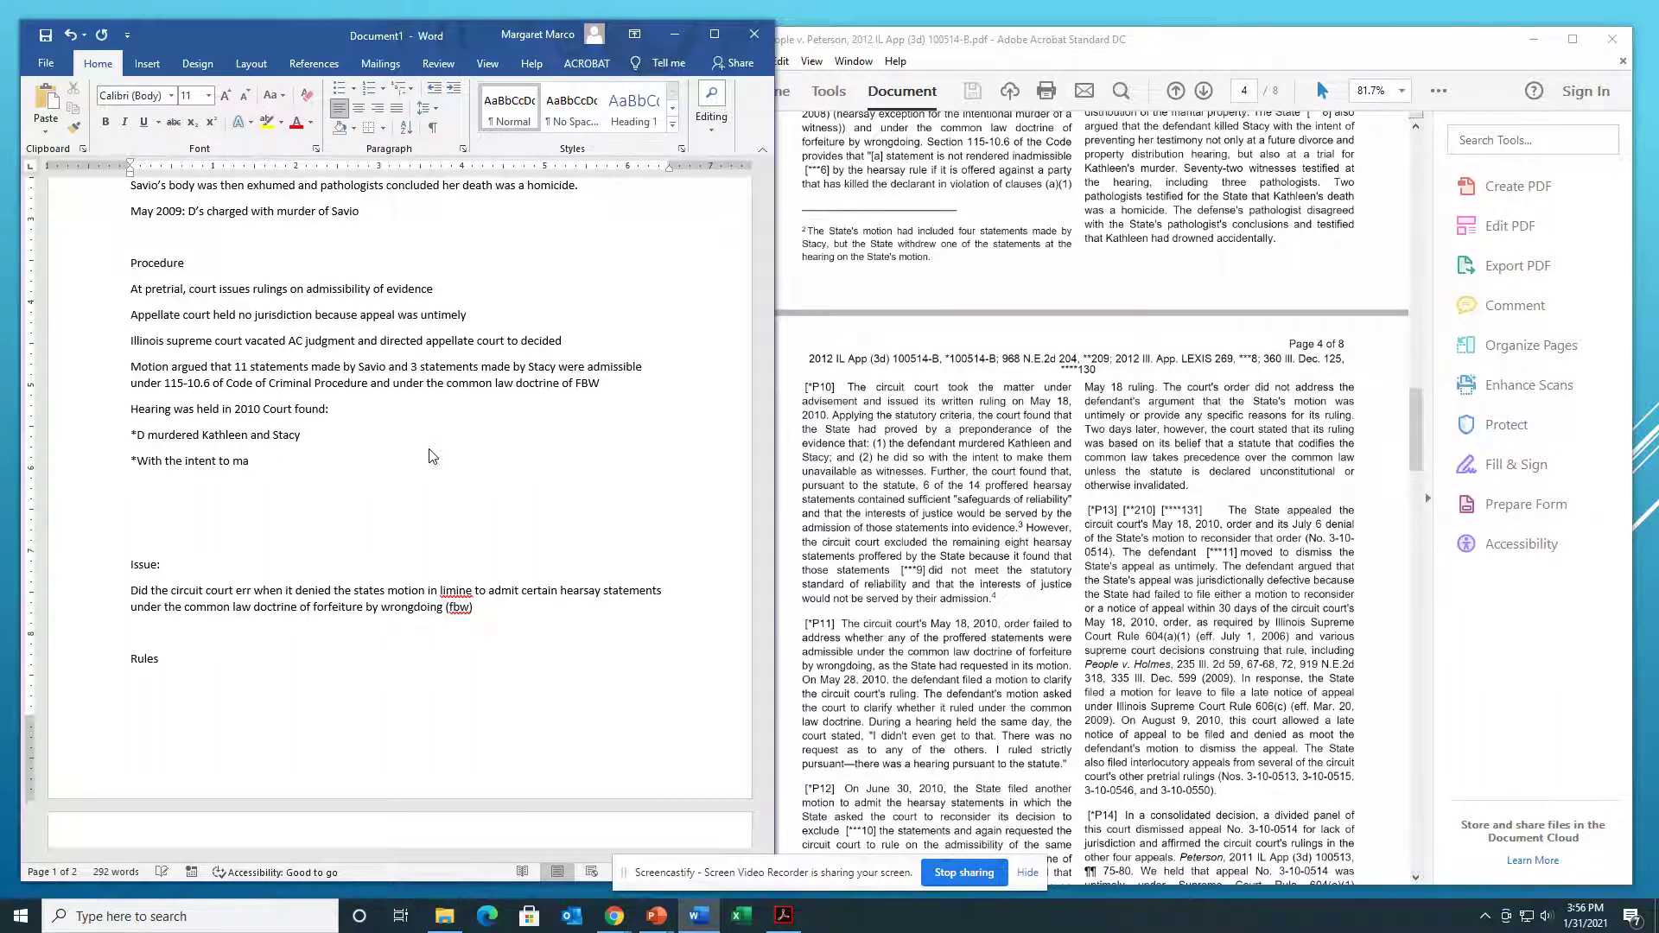
pyautogui.press('Down')
pyautogui.write('ke them unavailable as witnesse')
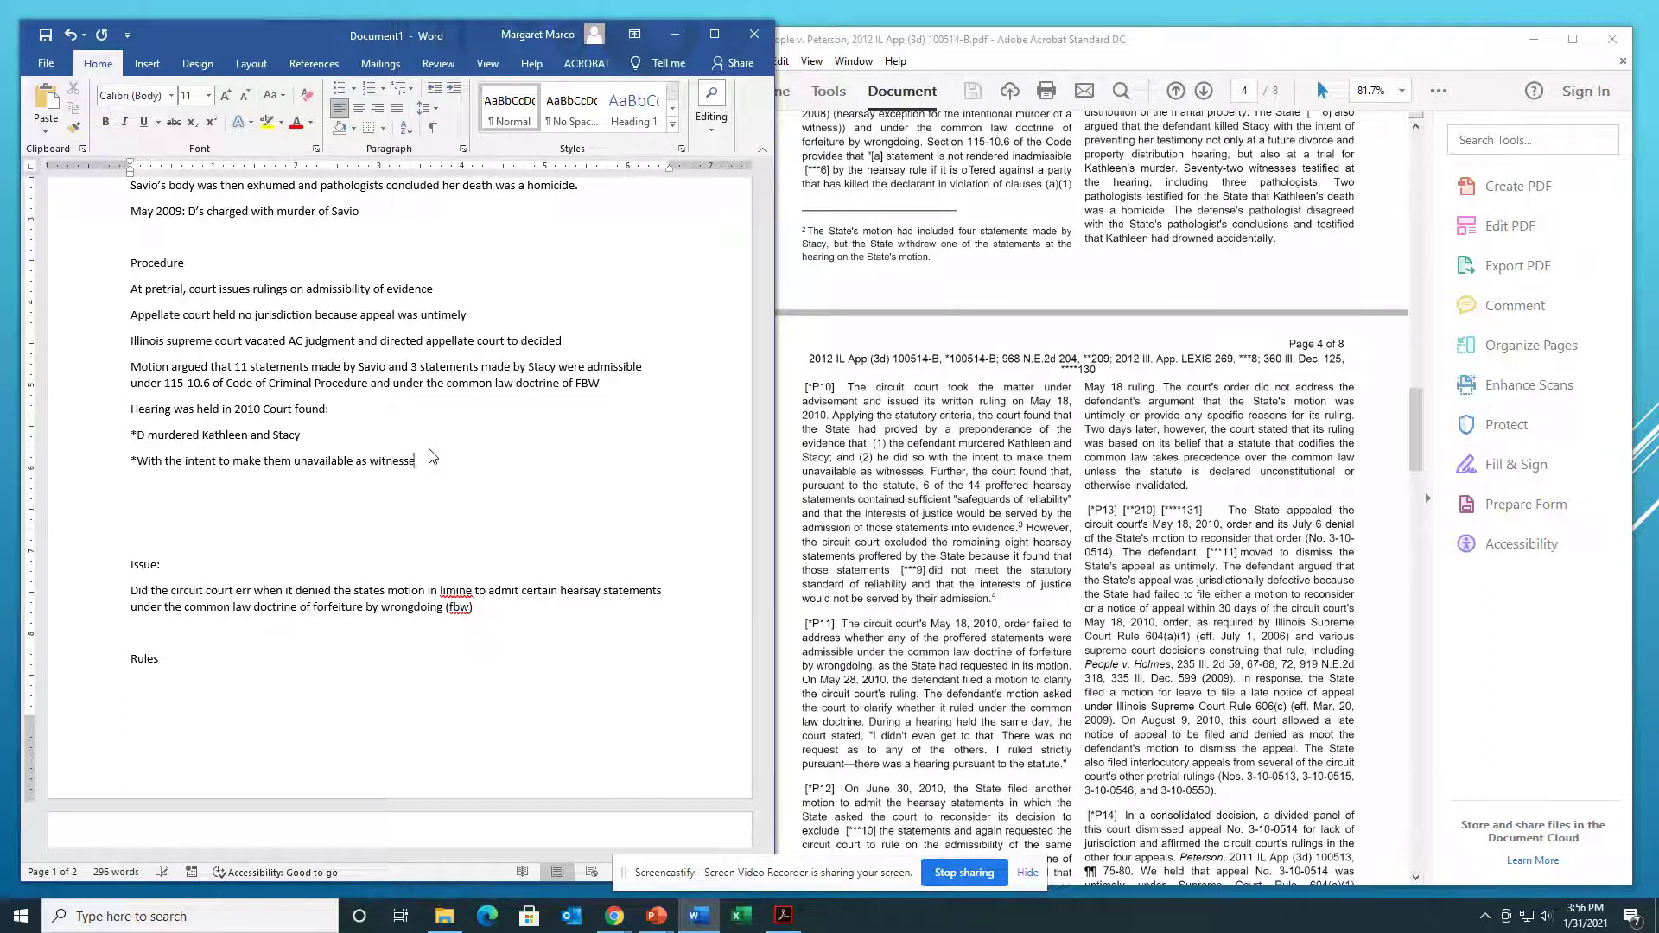
pyautogui.write('s')
# Step: Add the finding '* 6 of the 14 statements has sufficient safeguards', removing the duplicate 'the'
pyautogui.press('Return')
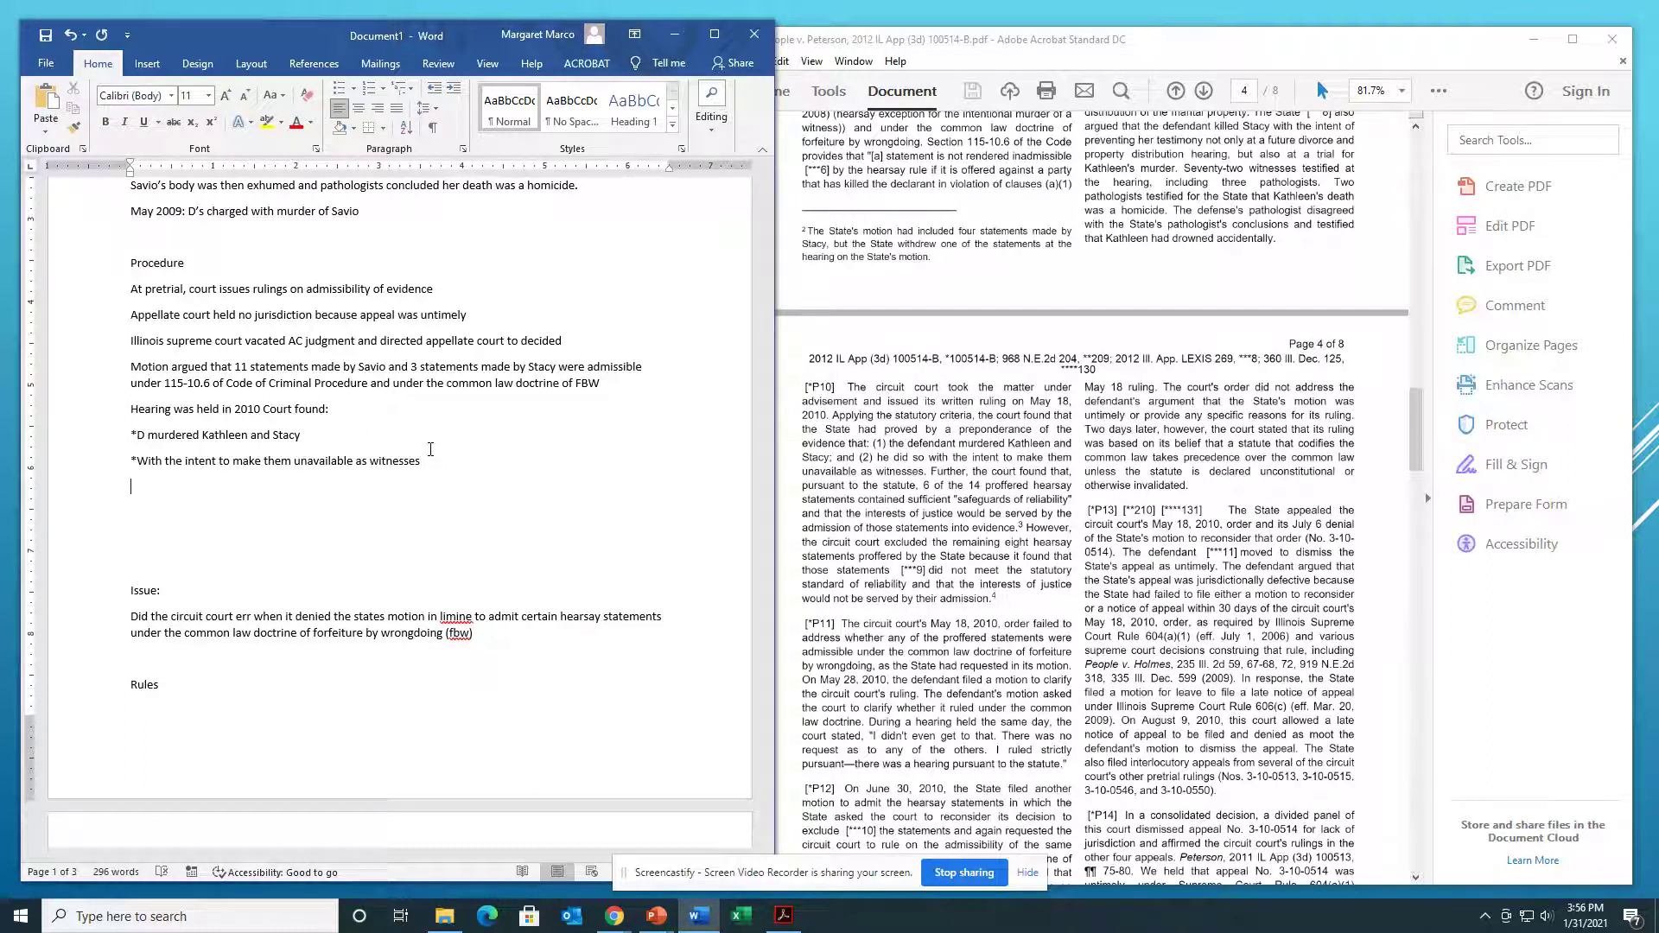
pyautogui.write('* of the the 14 statements has suffic')
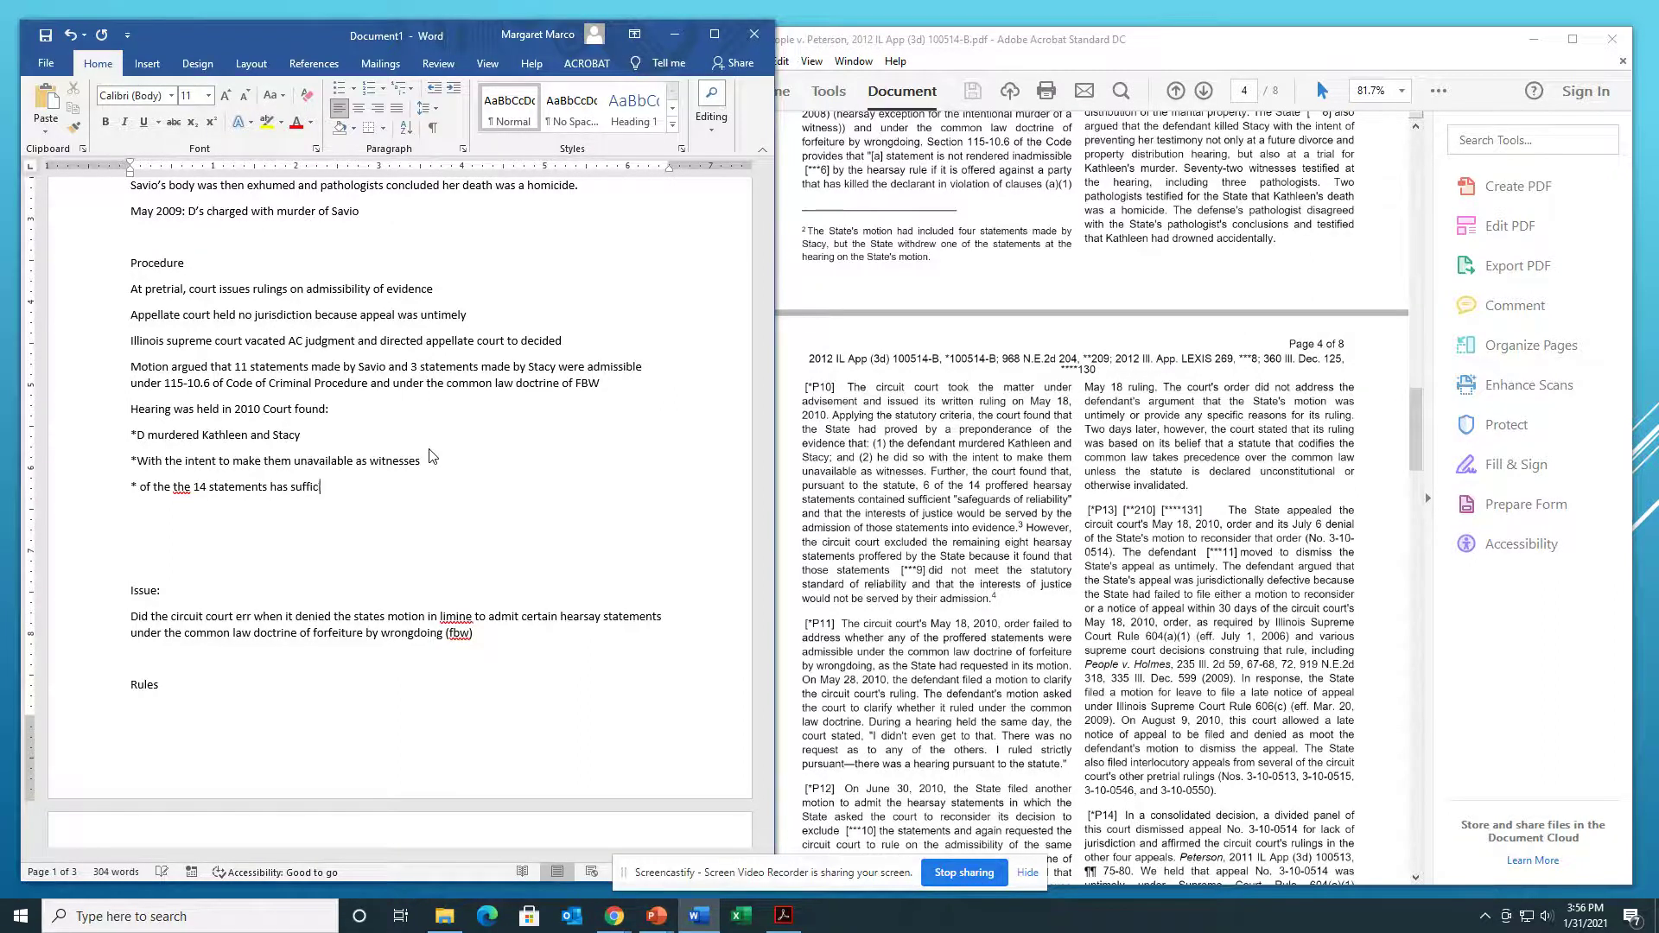
pyautogui.write('ient safeguards')
pyautogui.click(185, 489)
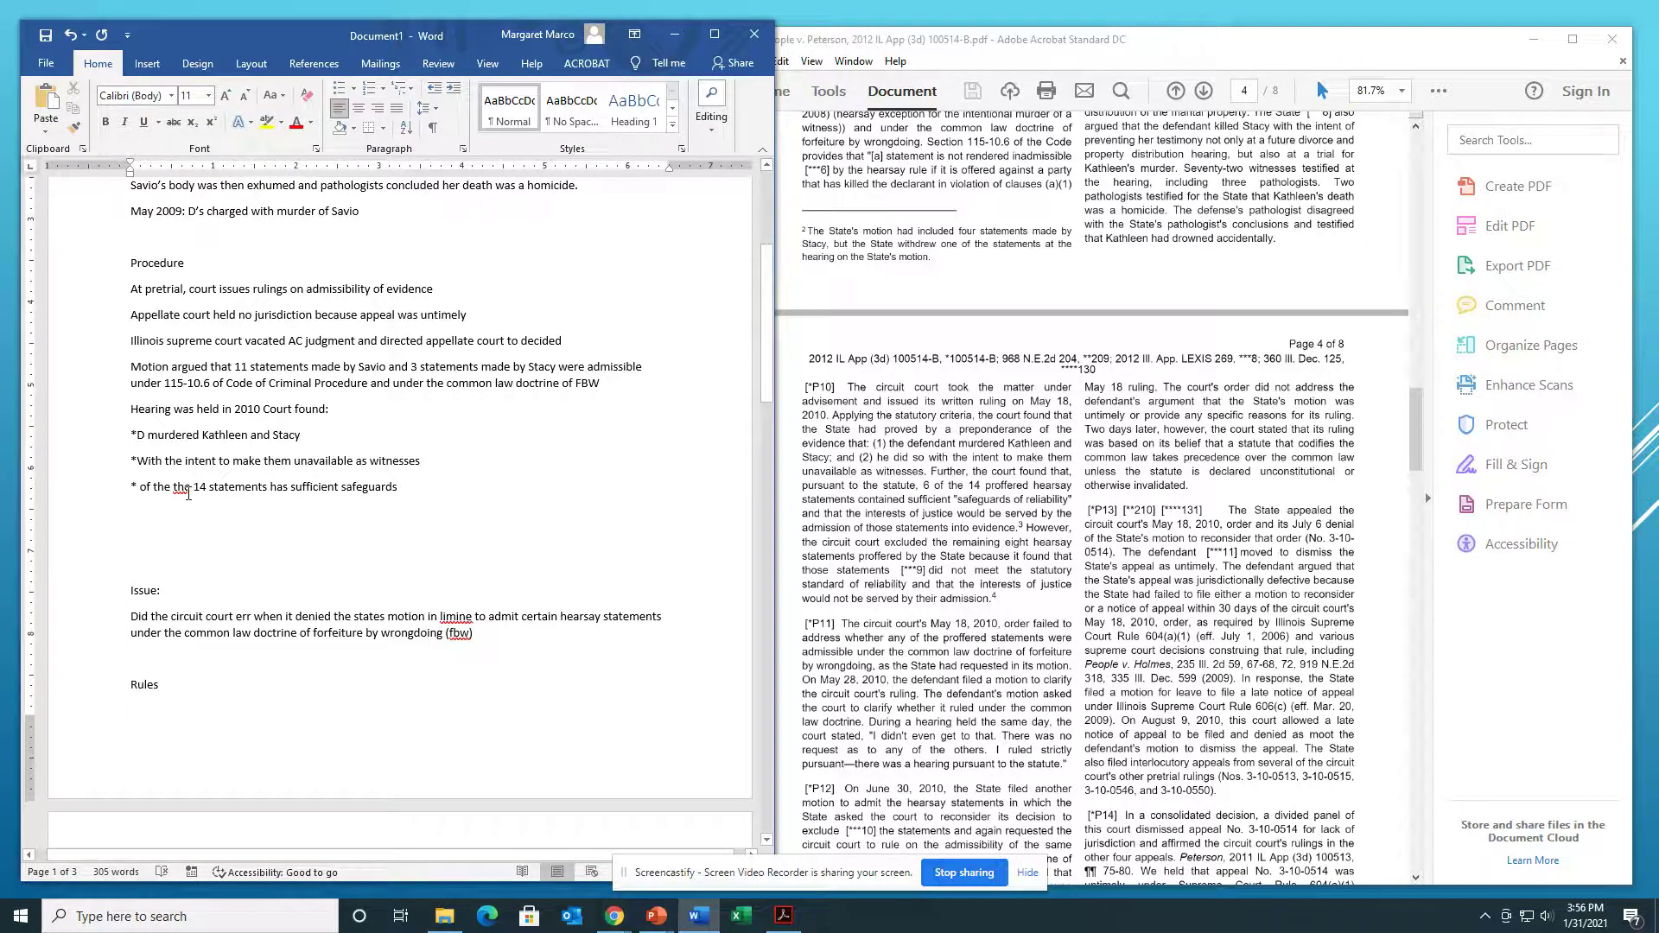
pyautogui.click(196, 489)
pyautogui.hotkey('ctrl', 'Left')
pyautogui.write('6')
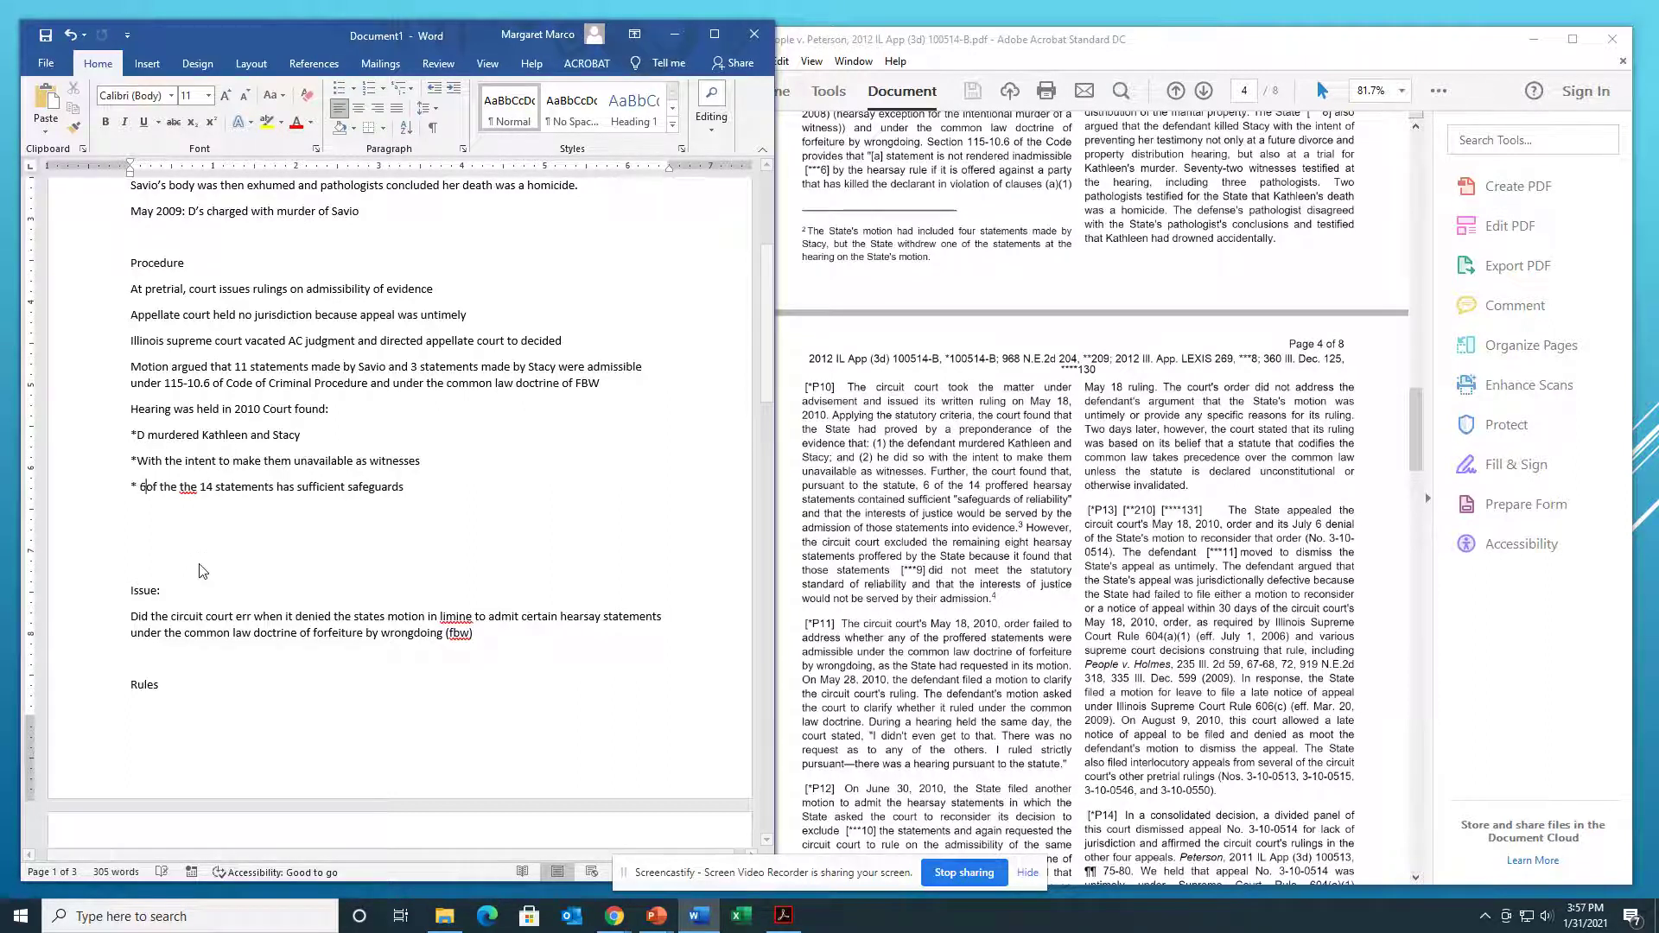
pyautogui.press('Right')
pyautogui.press('Right')
pyautogui.press('Right')
pyautogui.press('Right')
pyautogui.press('Right')
pyautogui.press('Right')
pyautogui.press('Right')
pyautogui.press('Right')
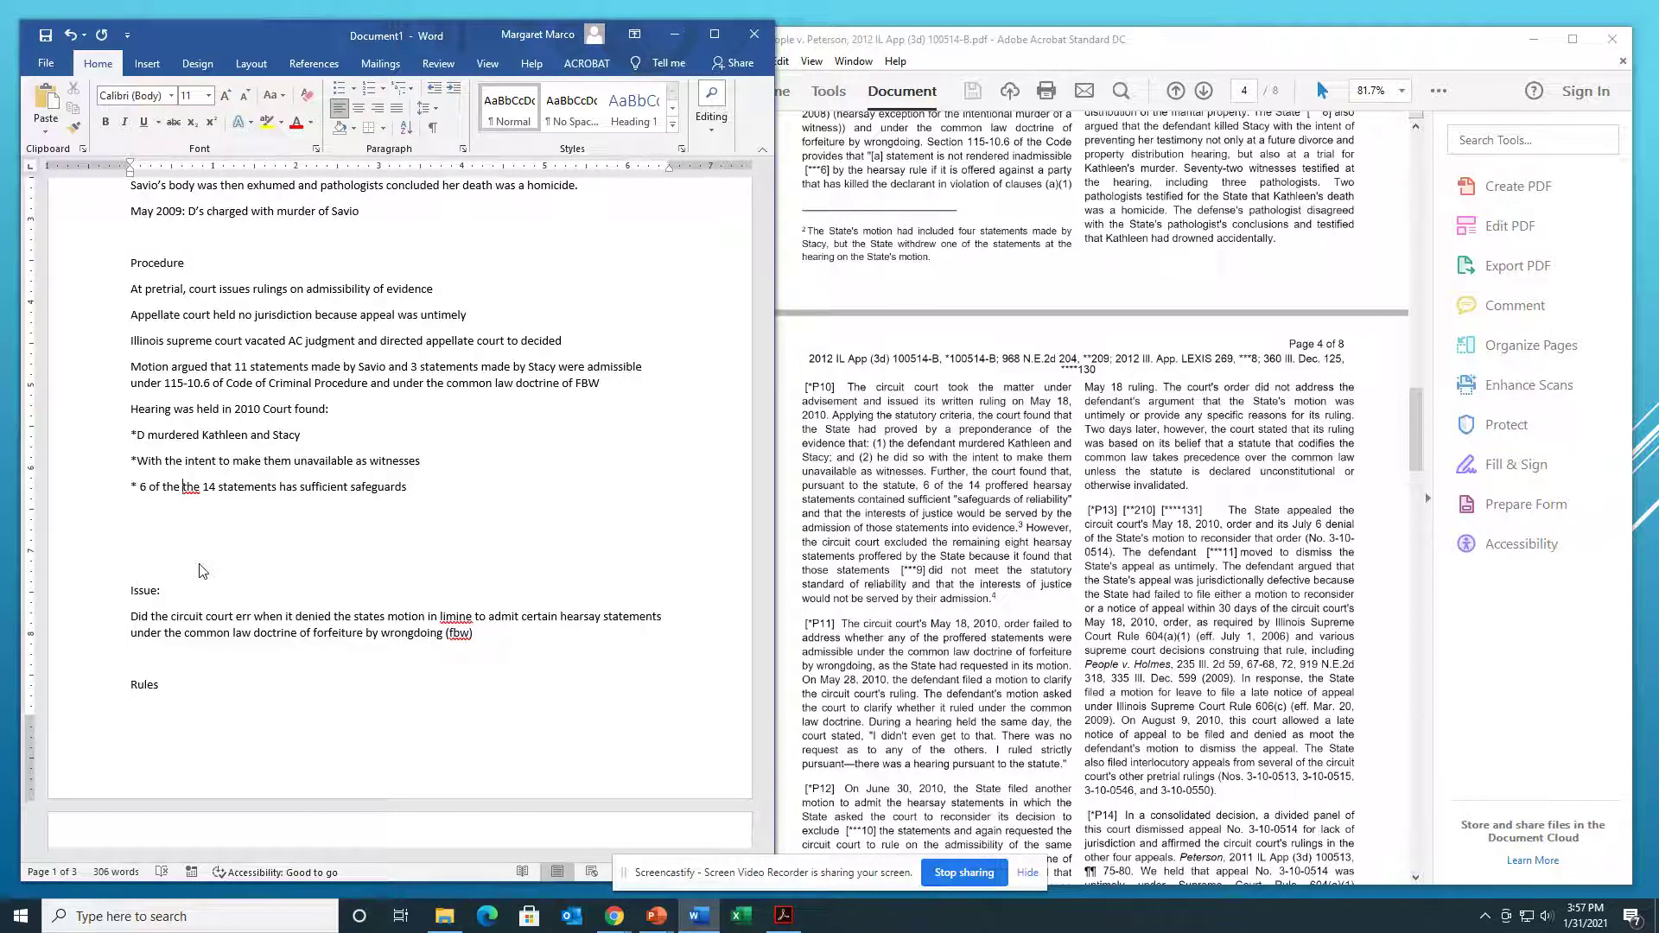
pyautogui.press('Delete')
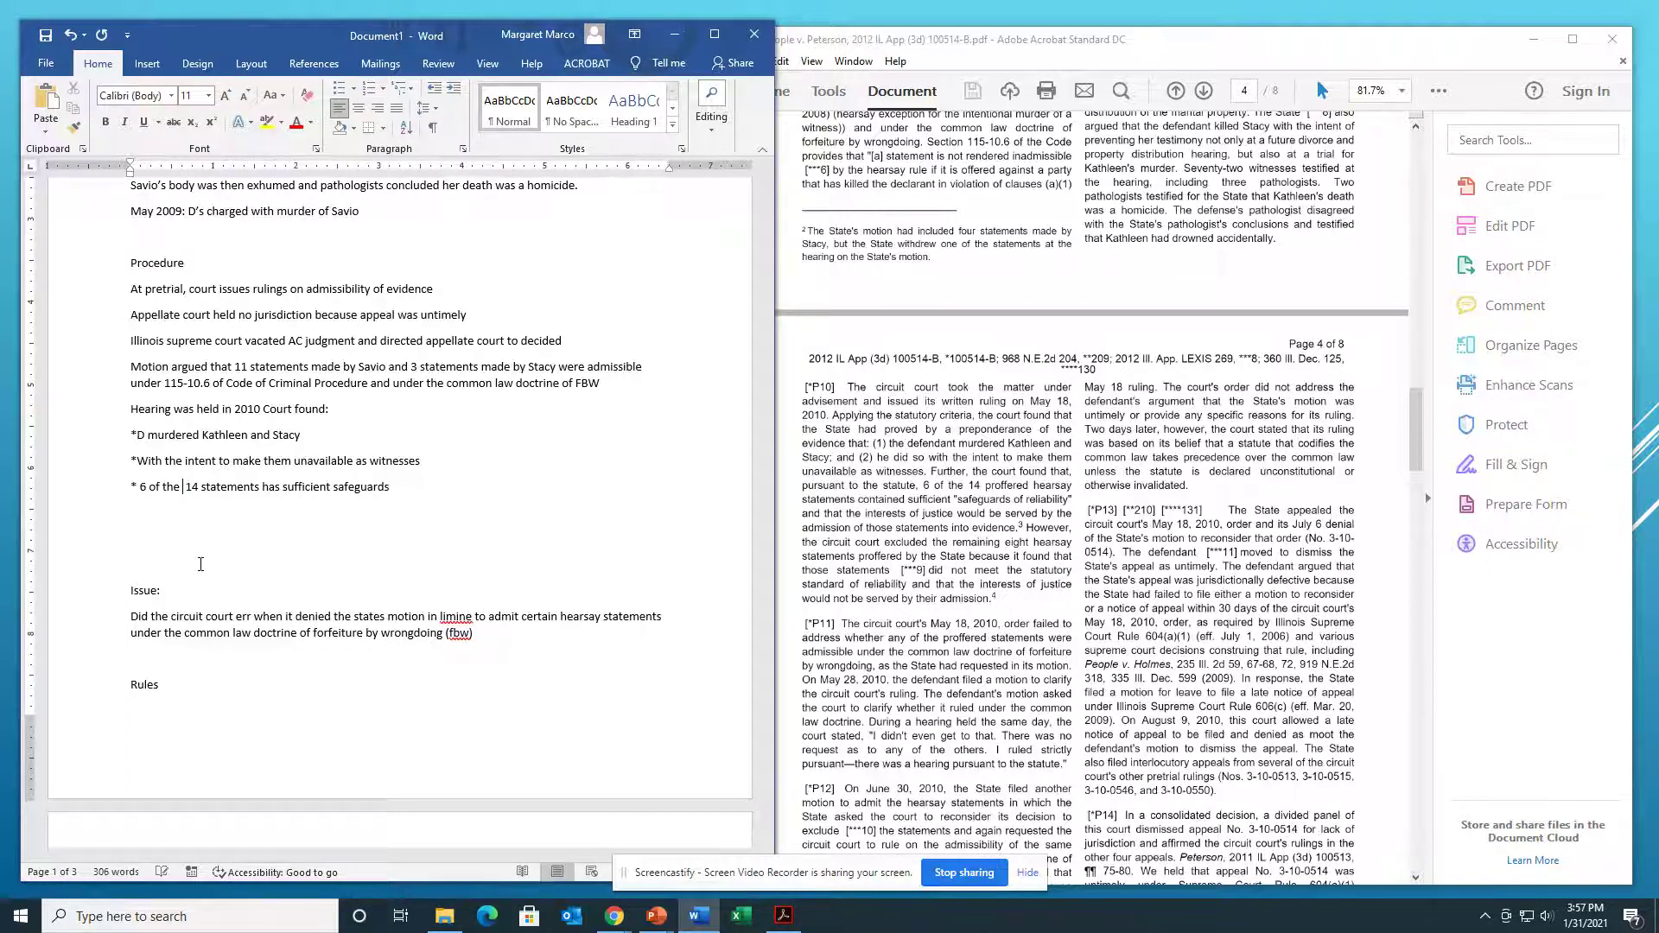
pyautogui.press('Delete')
# Step: Add '(8 excluded)' below and append 'and interests of justice' to the safeguards finding
pyautogui.press('Return')
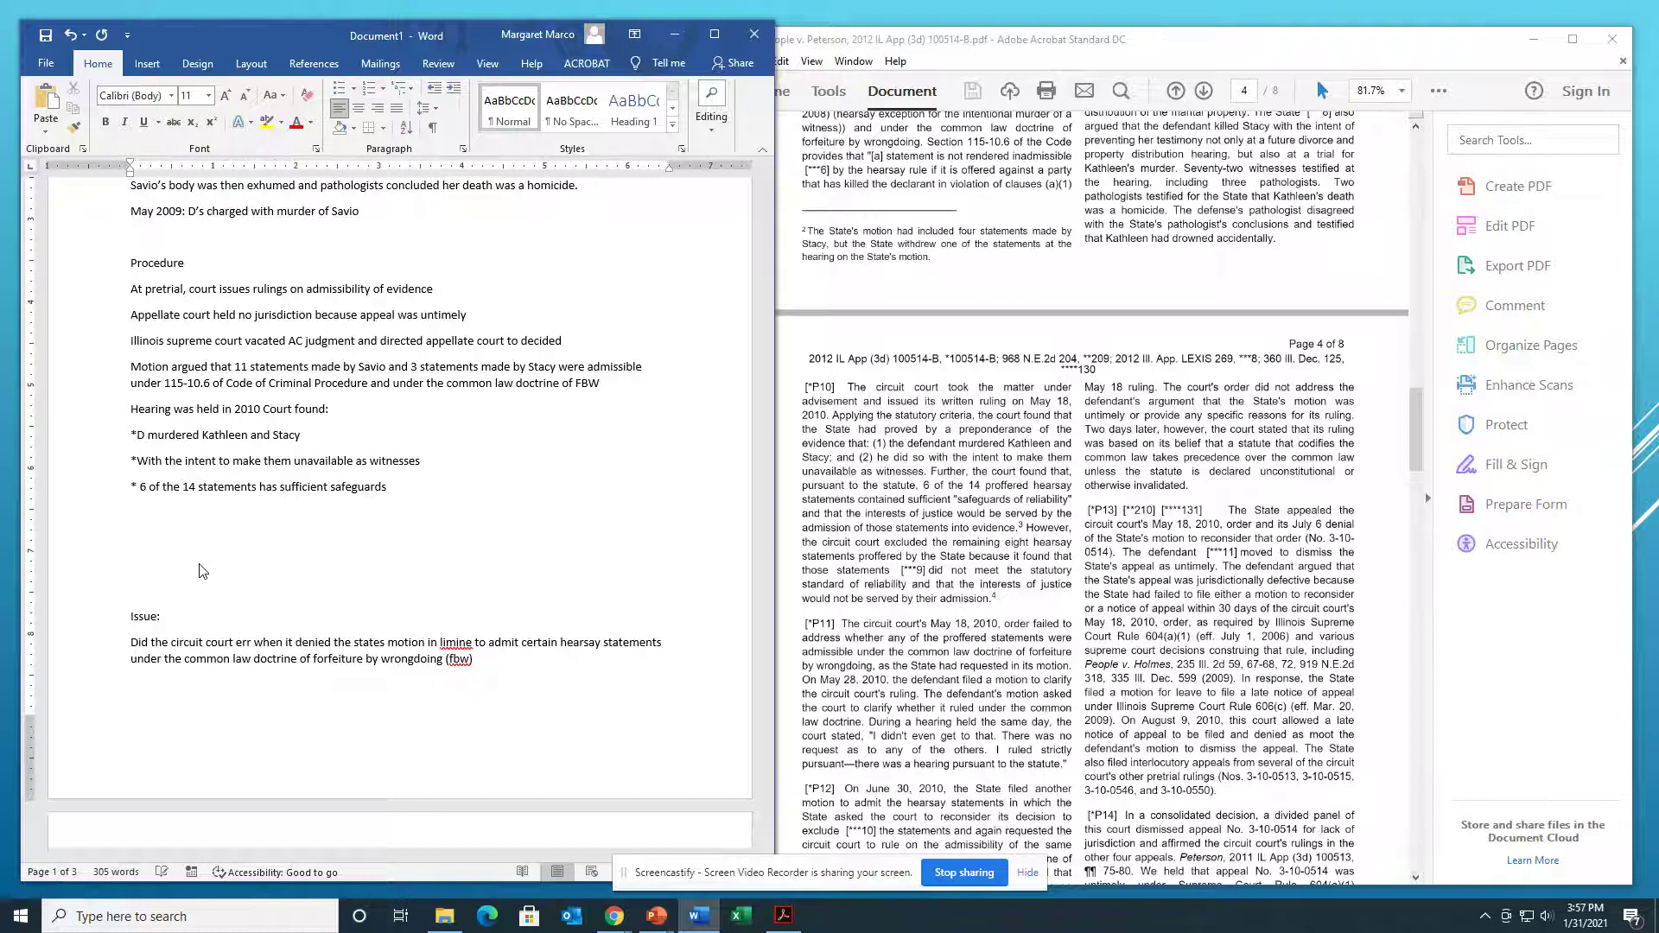
pyautogui.write('(8 excluded)')
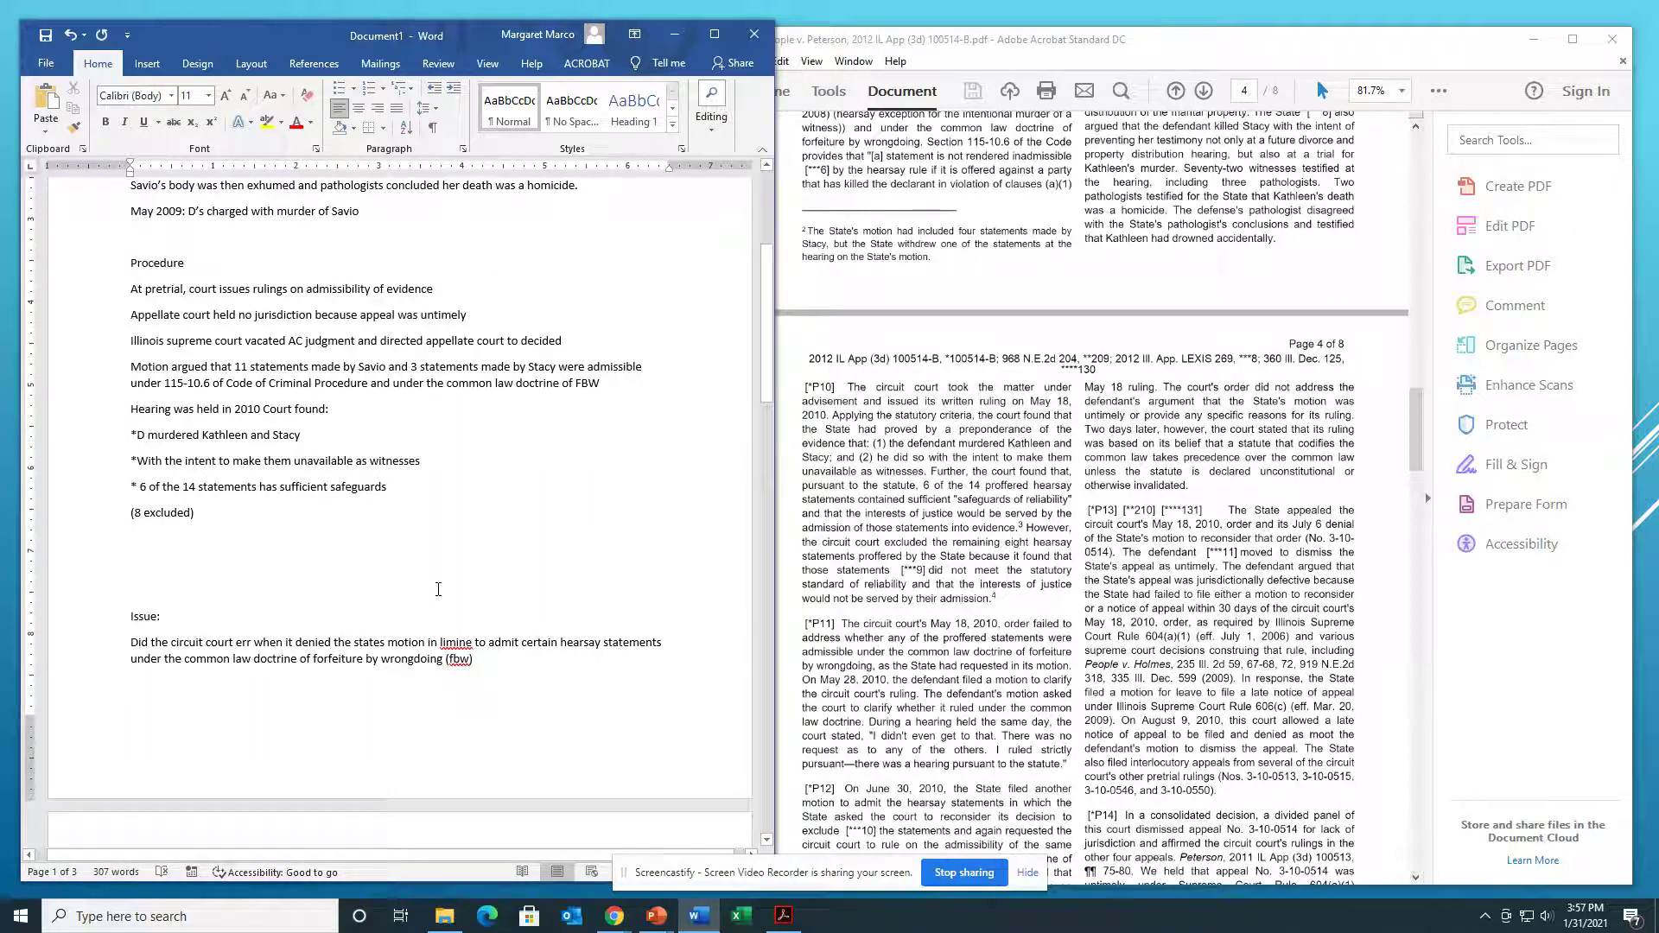
pyautogui.click(393, 489)
pyautogui.write('a')
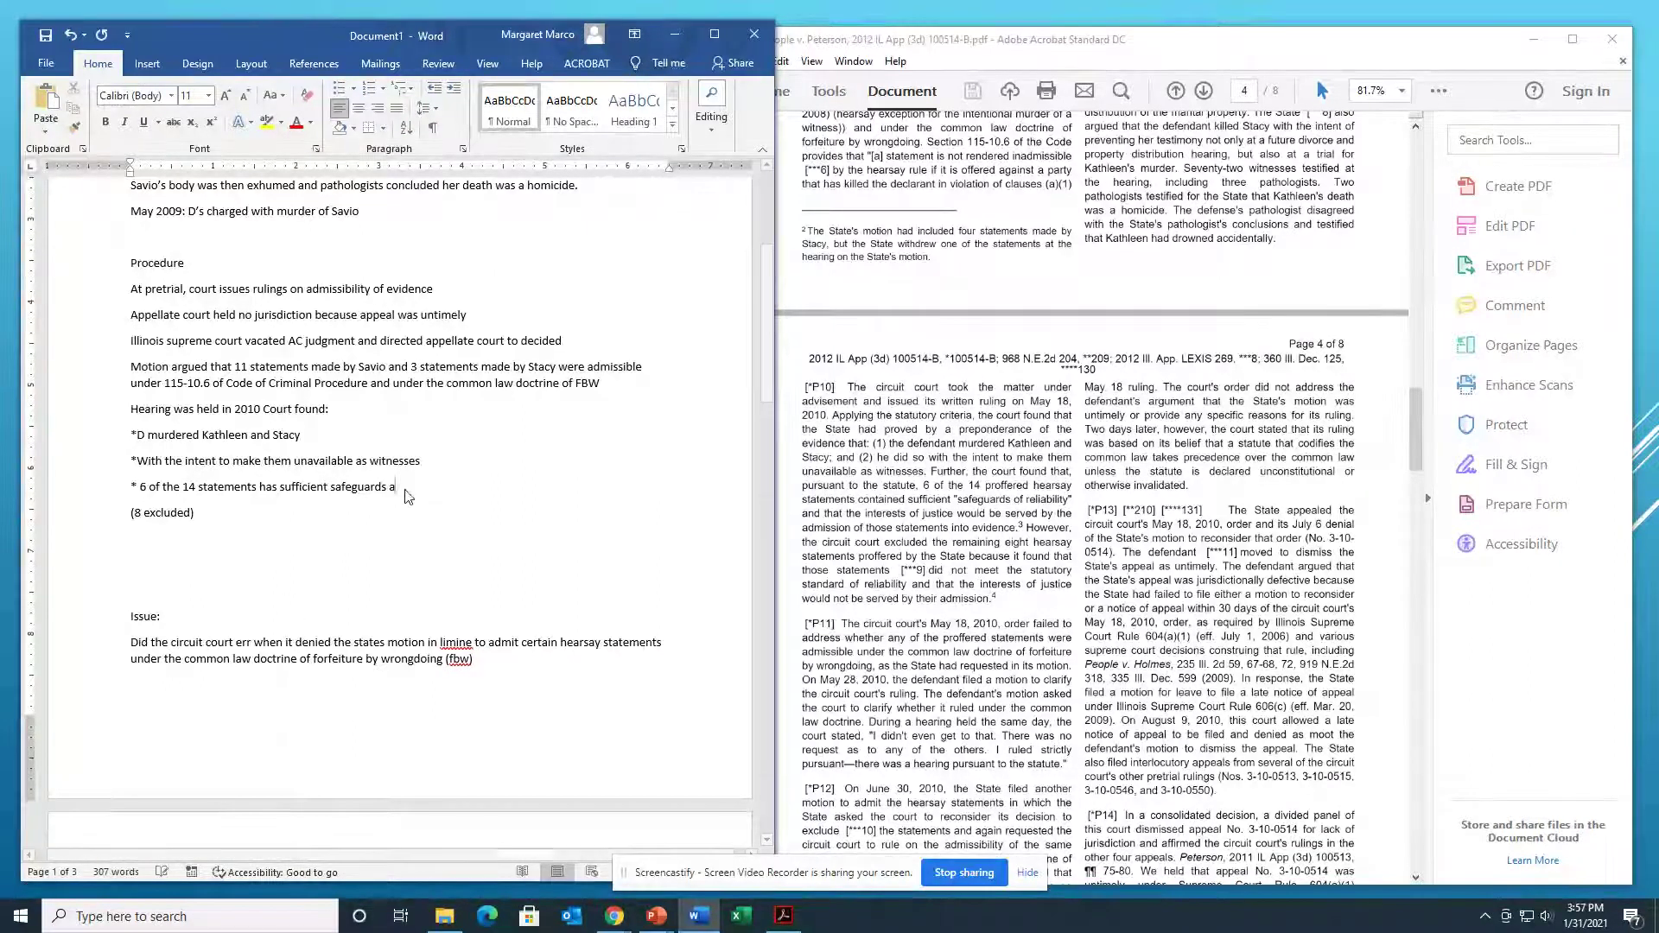
pyautogui.write('nd iterests o')
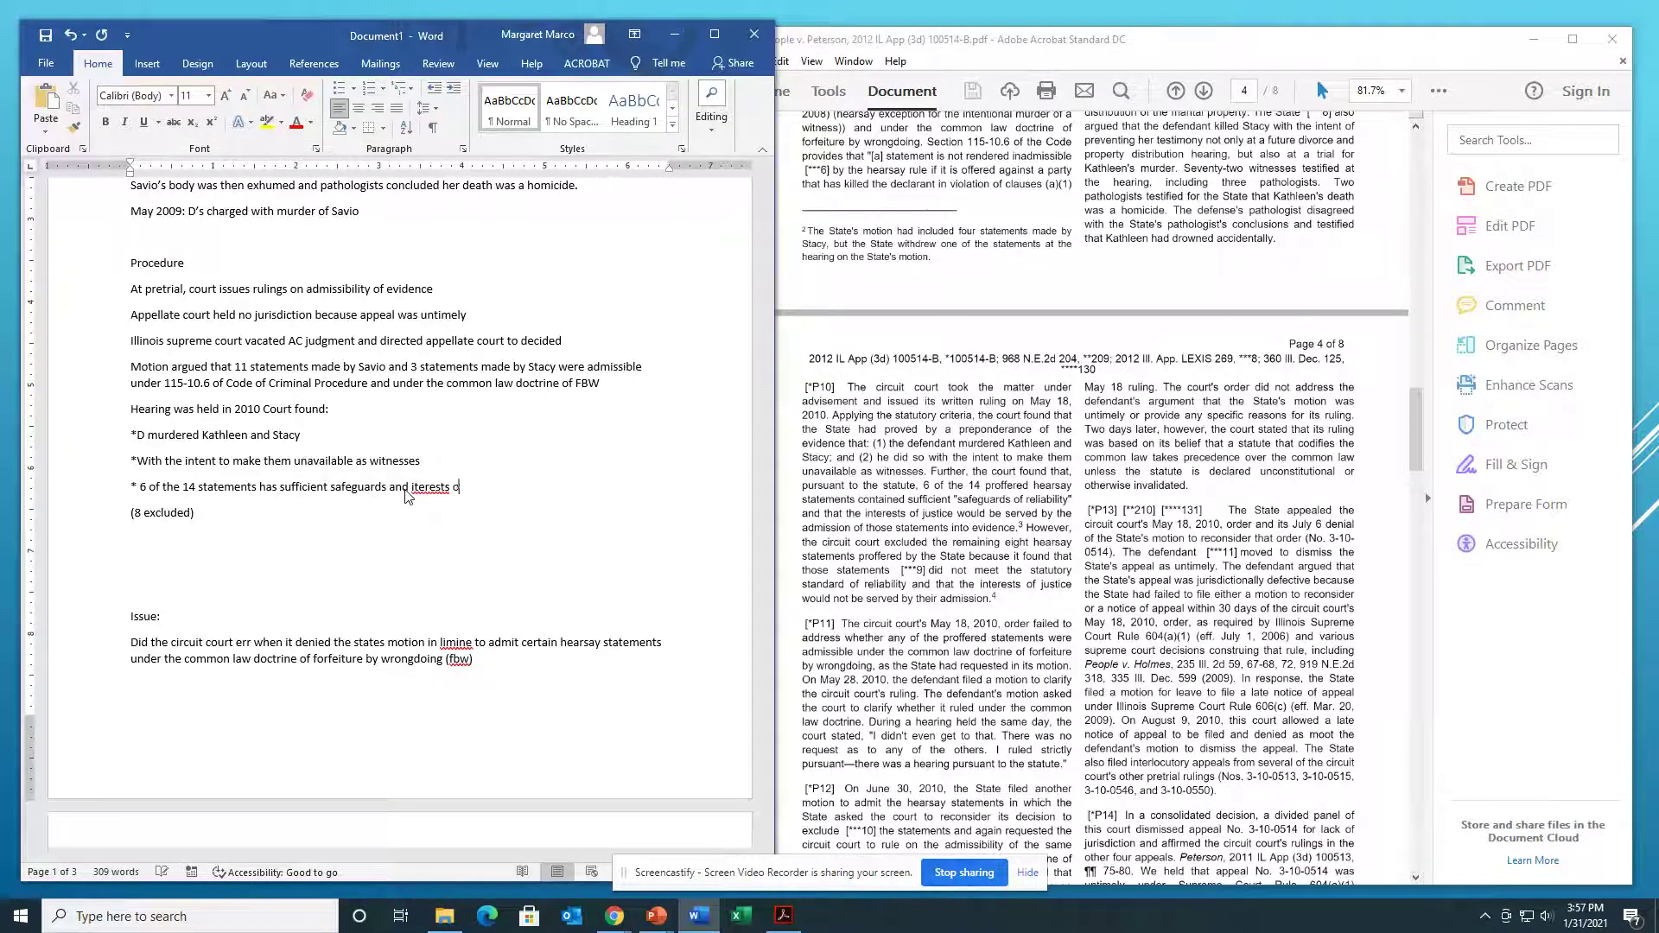
pyautogui.write('f justice')
pyautogui.press('Left')
pyautogui.press('Left')
pyautogui.press('Left')
pyautogui.press('Left')
pyautogui.press('Left')
pyautogui.press('Left')
pyautogui.press('Left')
pyautogui.press('Left')
pyautogui.press('Left')
pyautogui.write('n')
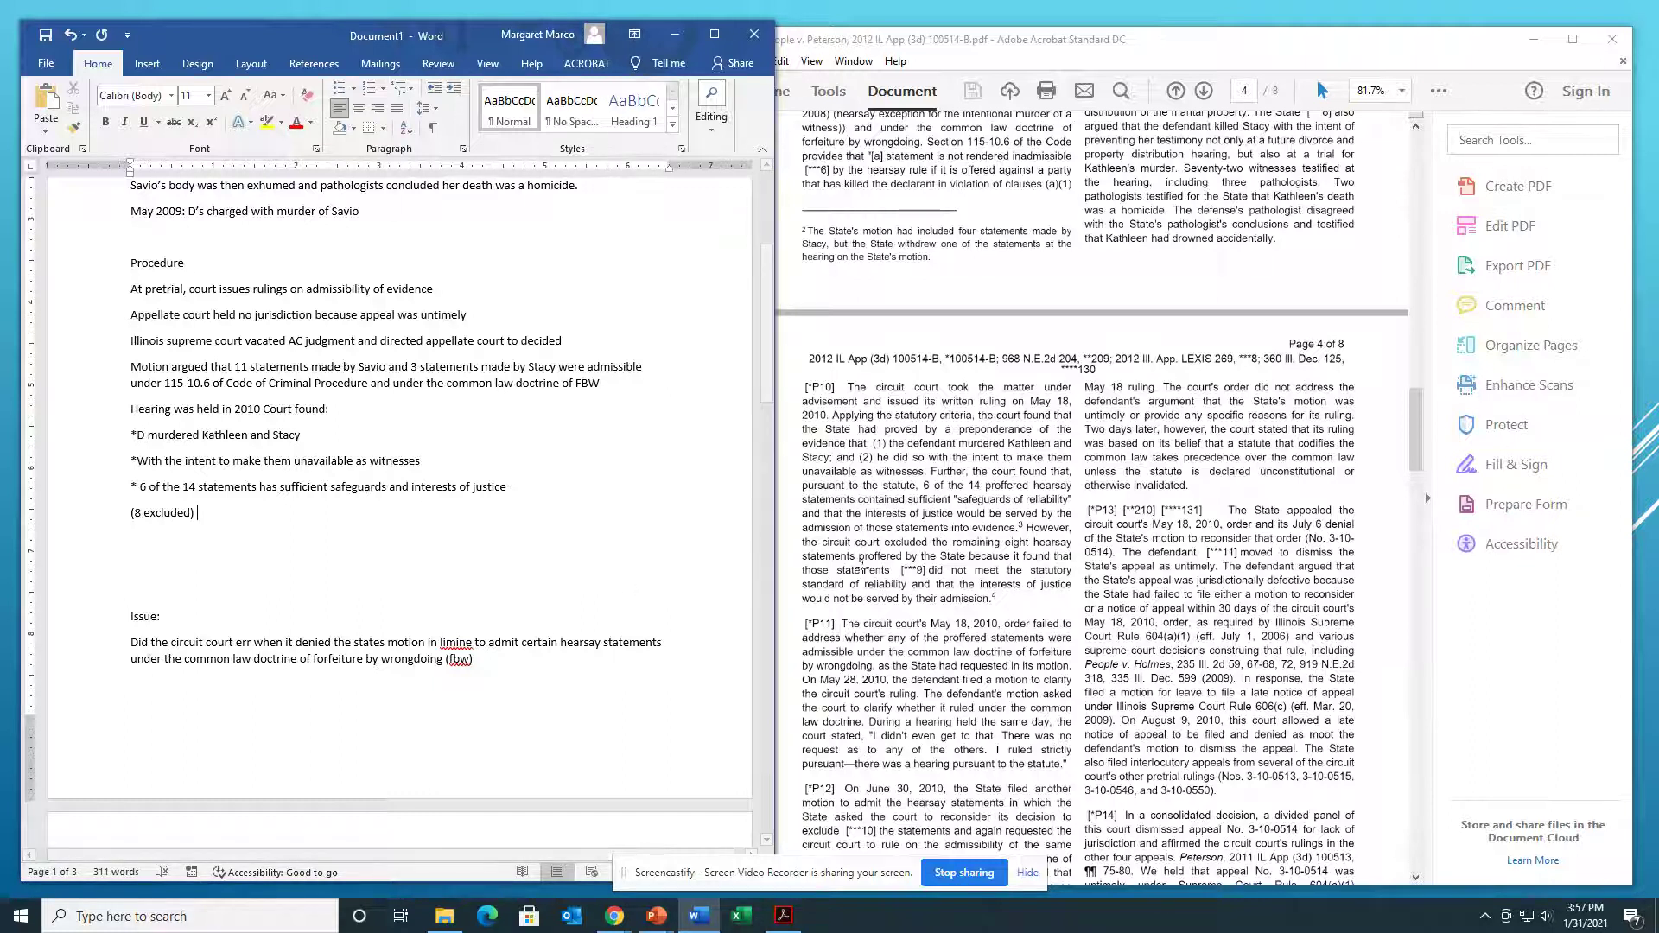
# Step: Note 'Hearing did not address whether statements were admissible under FBW', then add 'Plaintiff Appeals'
pyautogui.scroll(-3, 1045, 584)
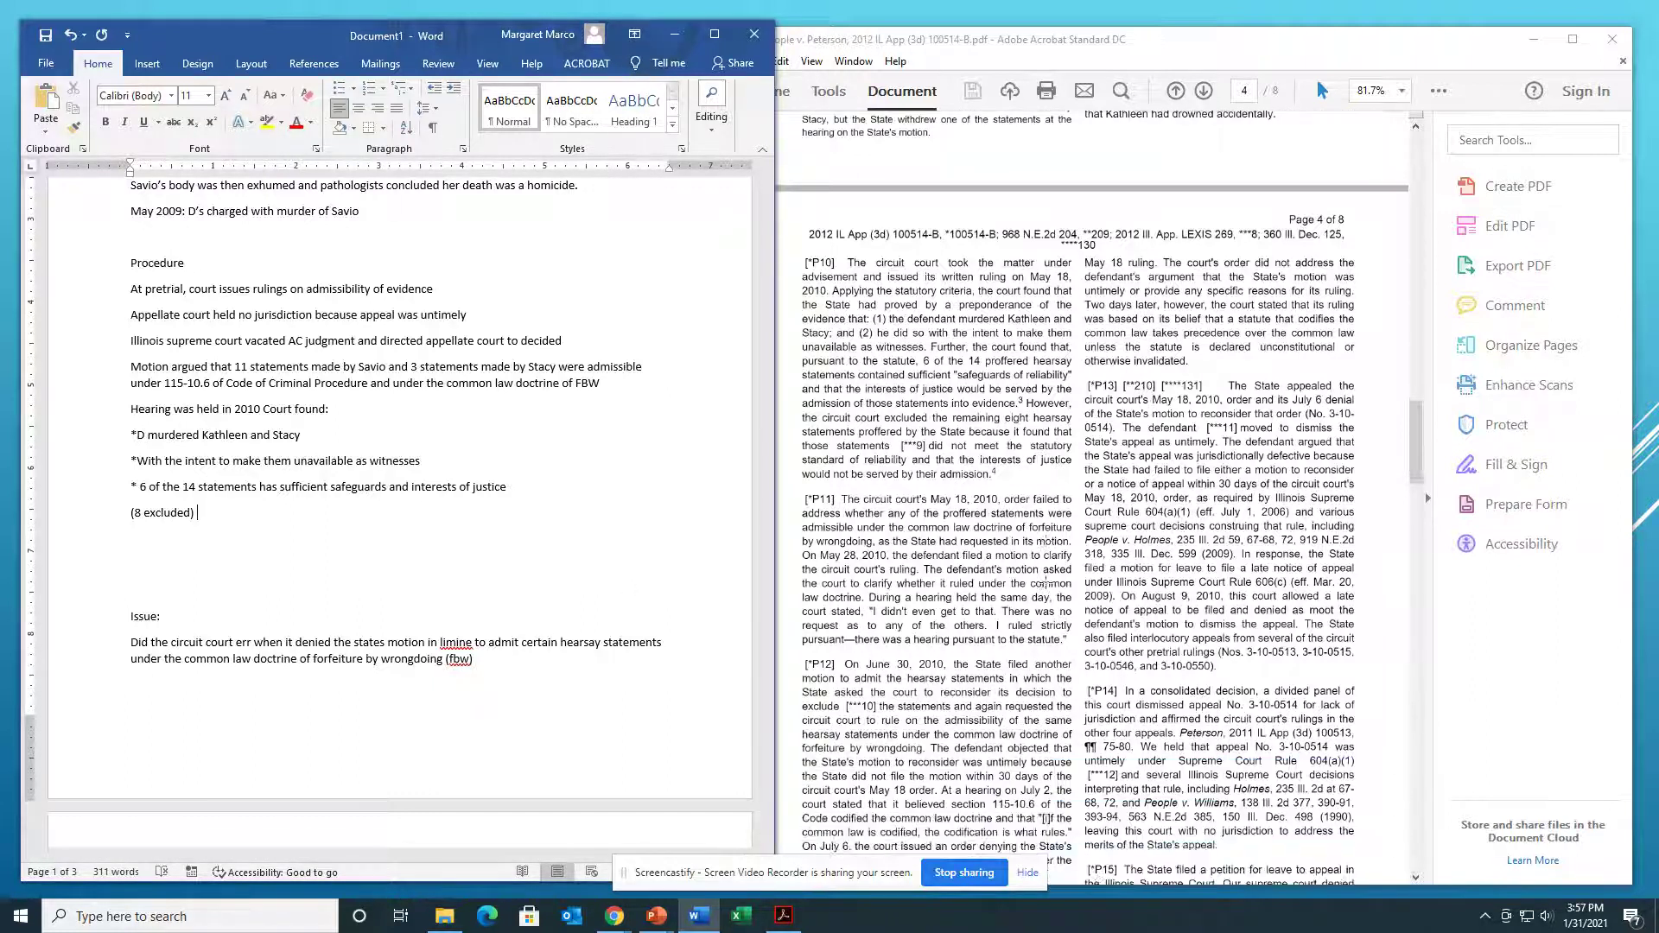
pyautogui.scroll(-2, 1045, 584)
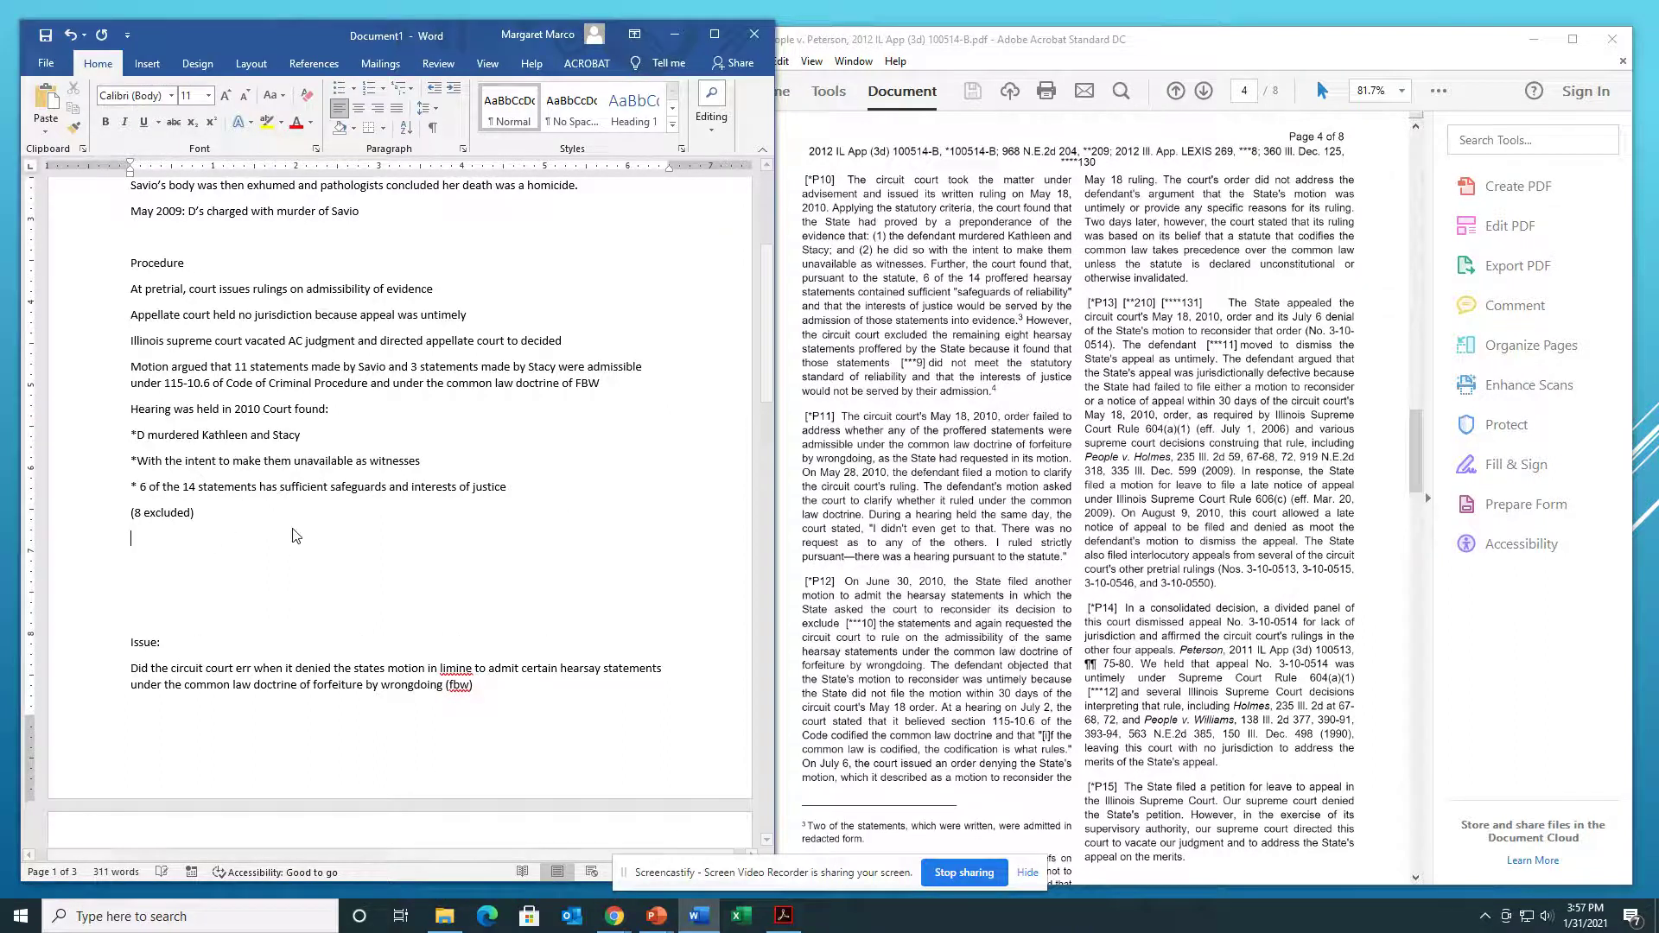
pyautogui.press('Return')
pyautogui.write('Hearing d')
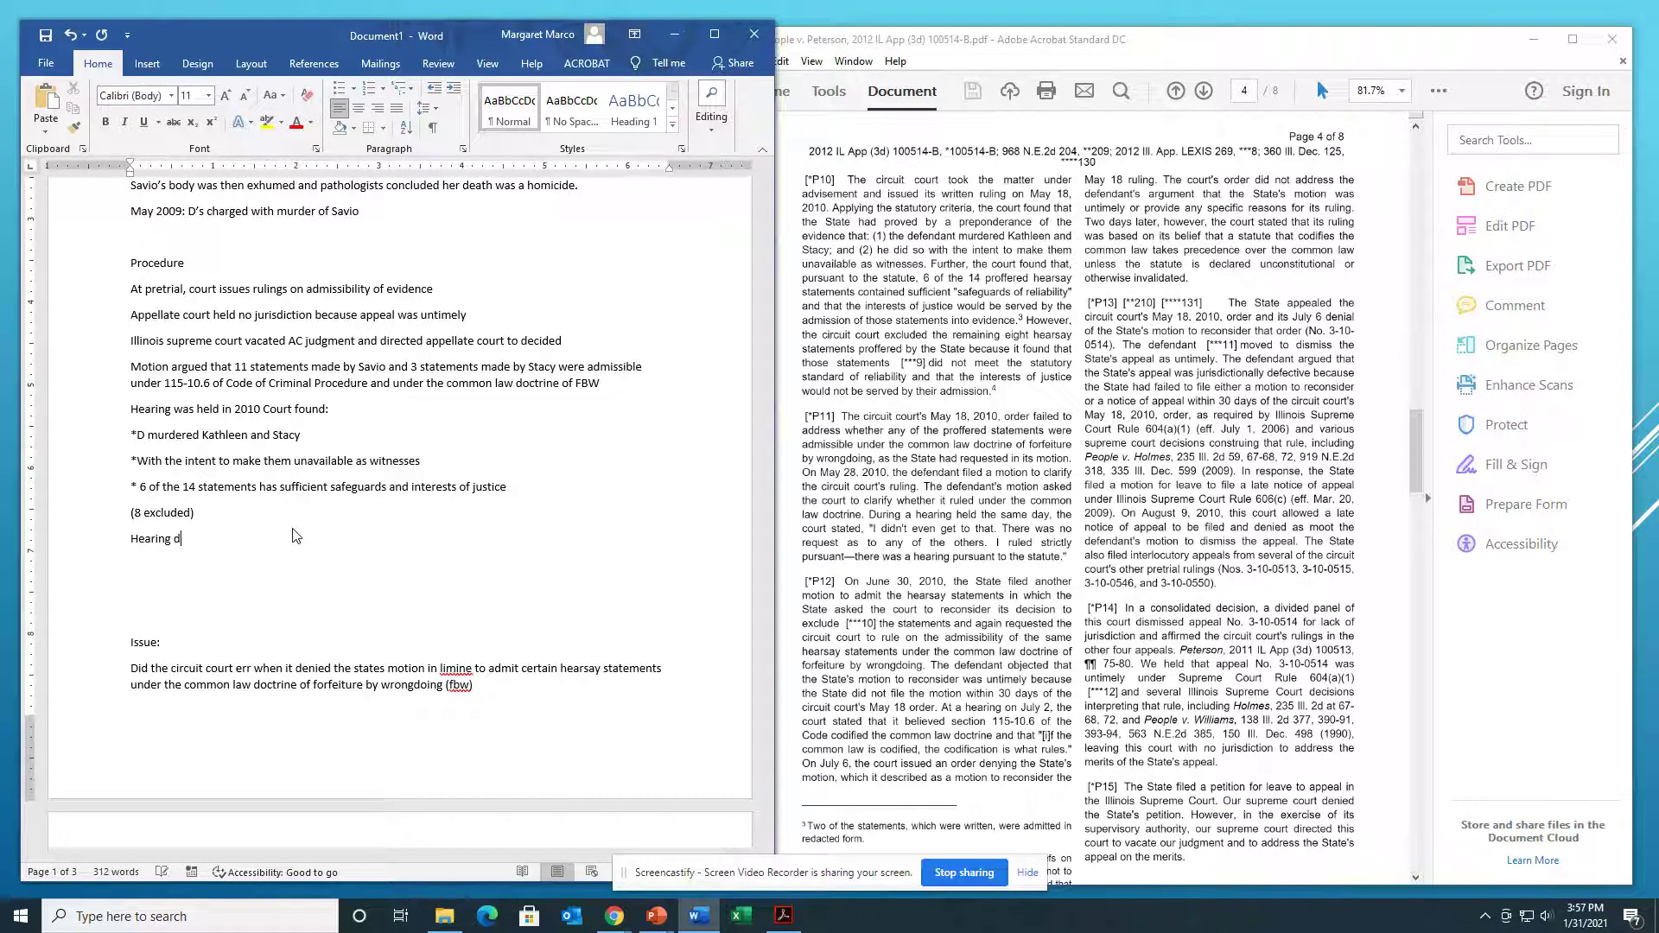
pyautogui.write('id not address whether statements were admissible')
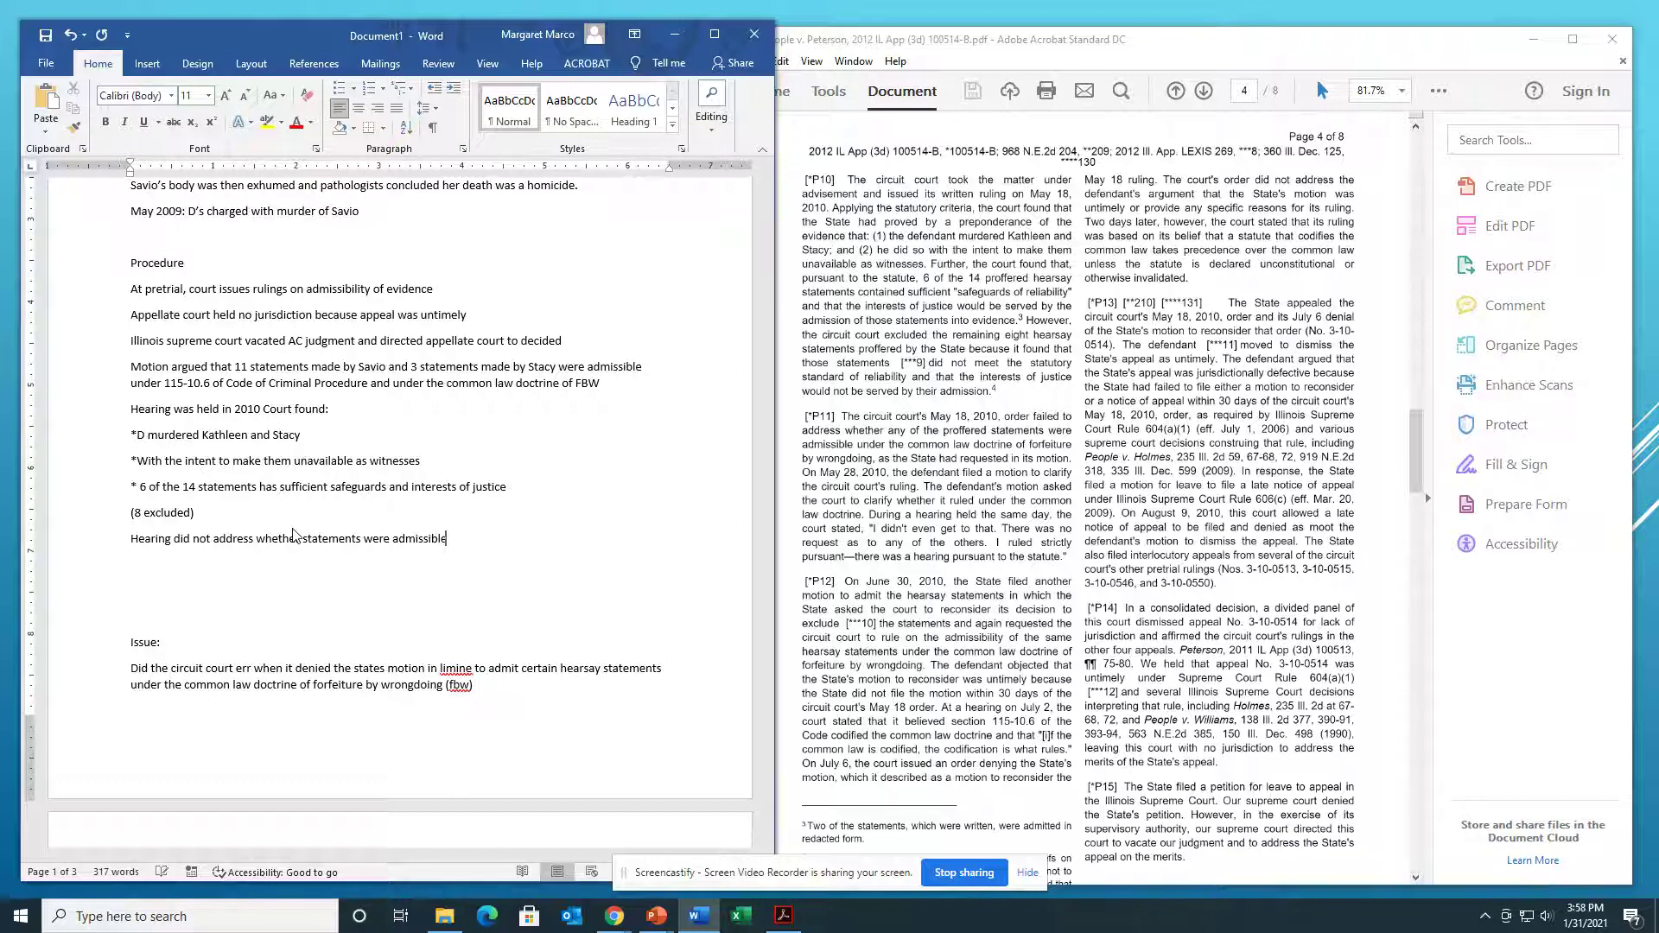
pyautogui.write(' under FBW')
pyautogui.scroll(-2, 1025, 691)
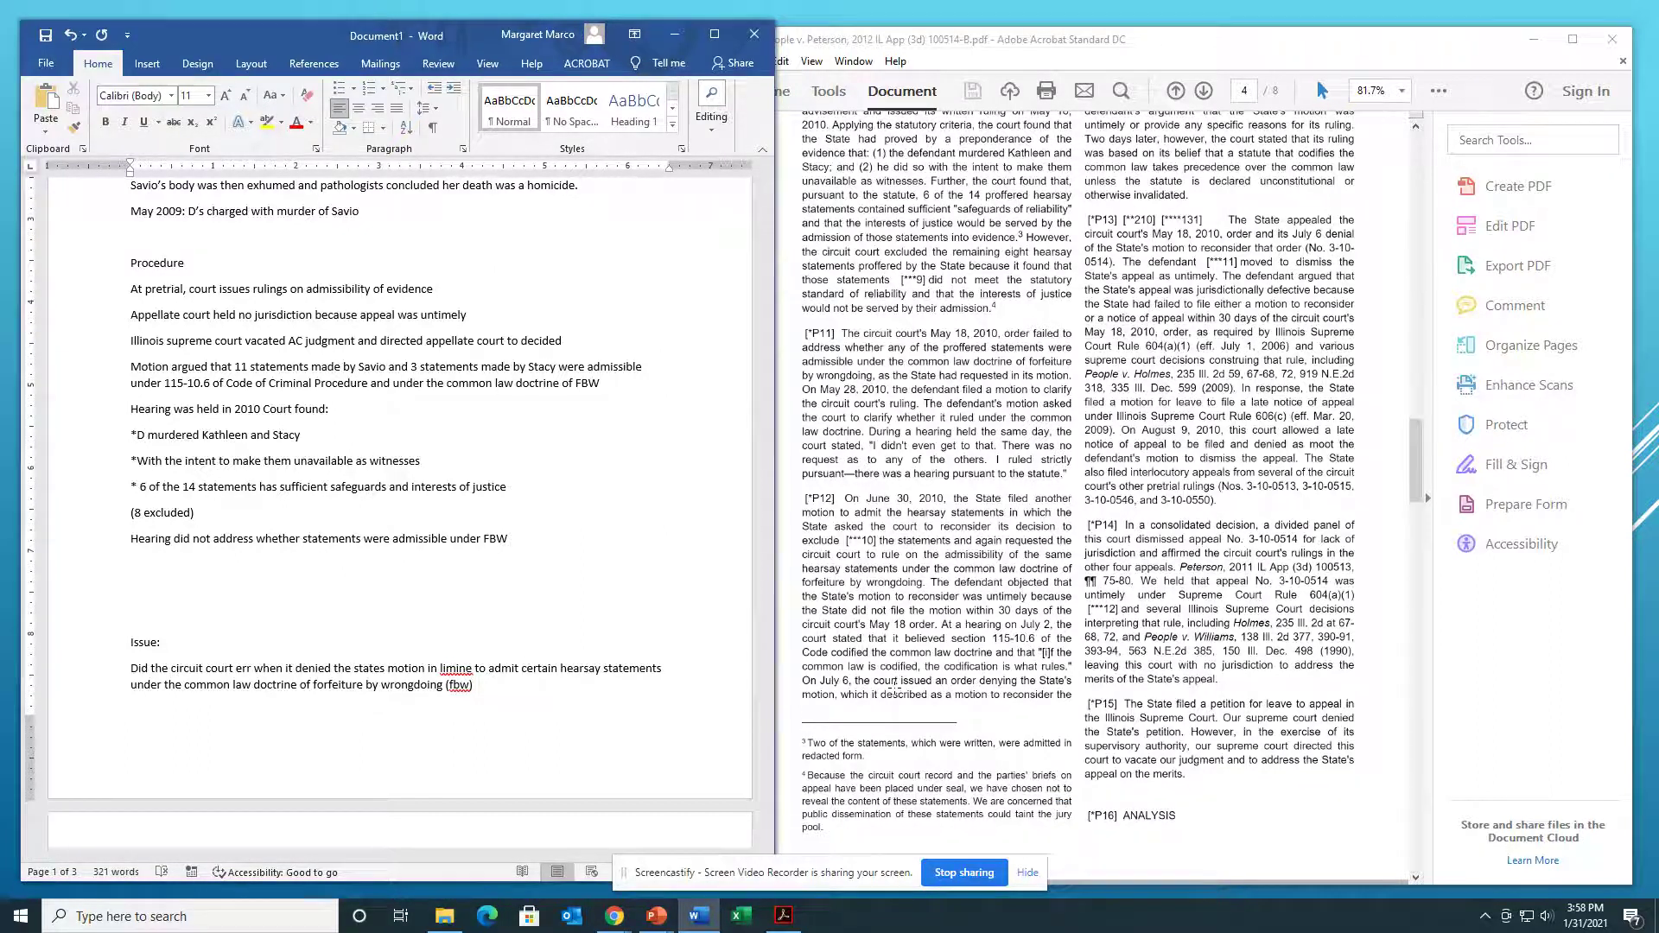
pyautogui.scroll(-3, 894, 689)
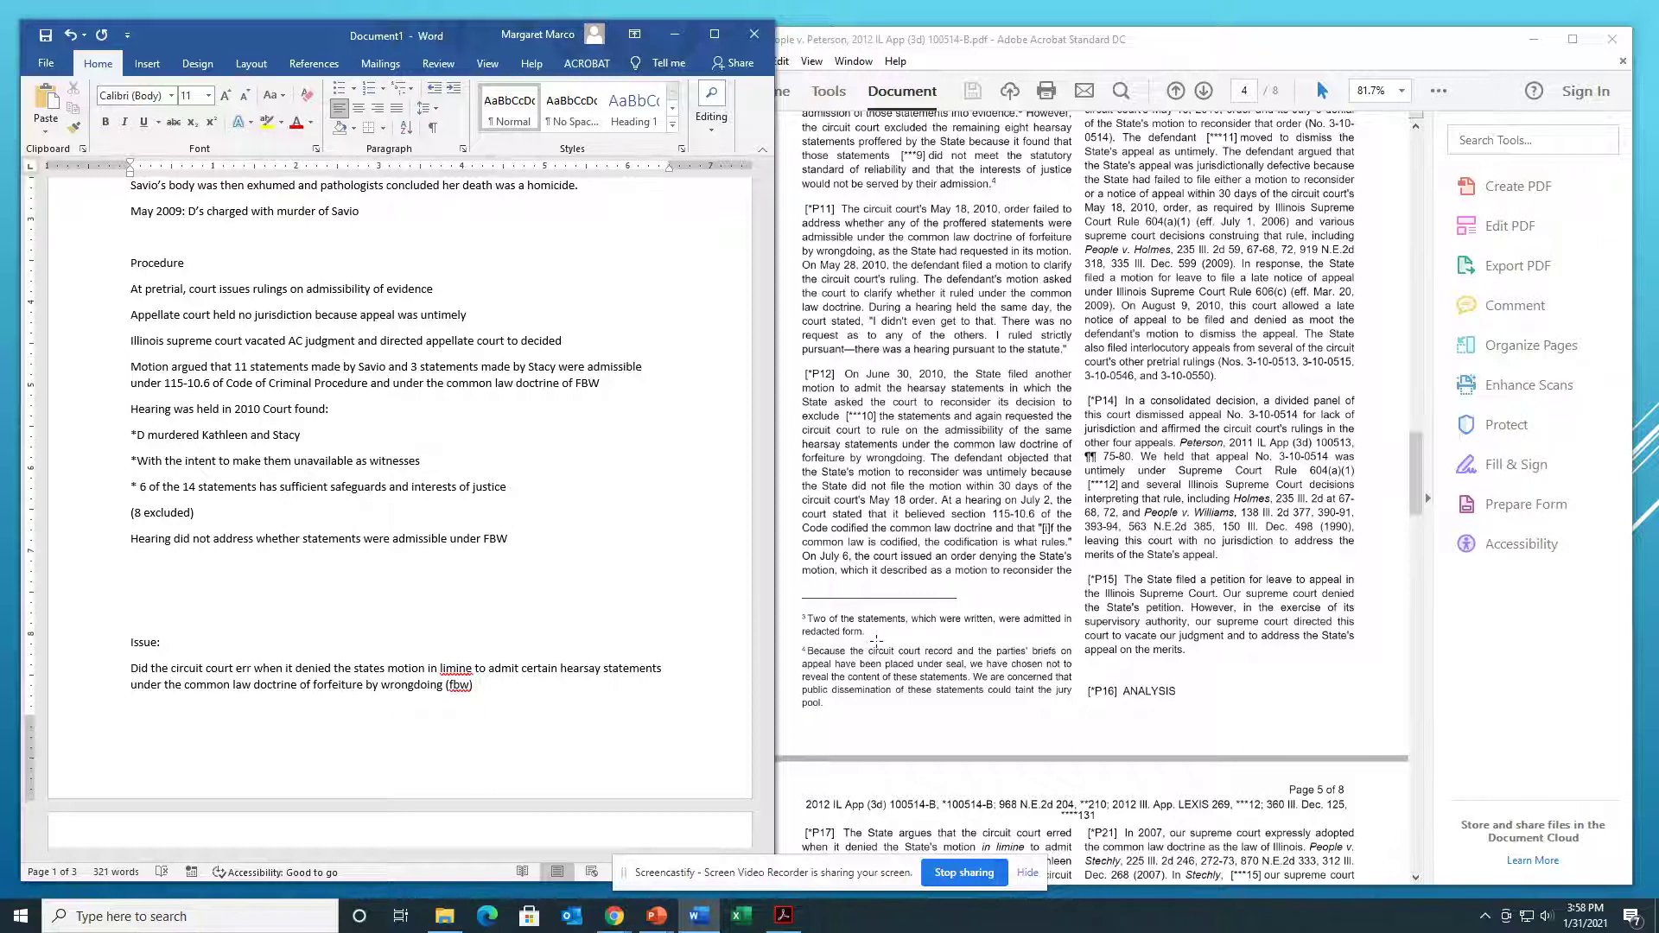
pyautogui.hotkey('ctrl', 'z')
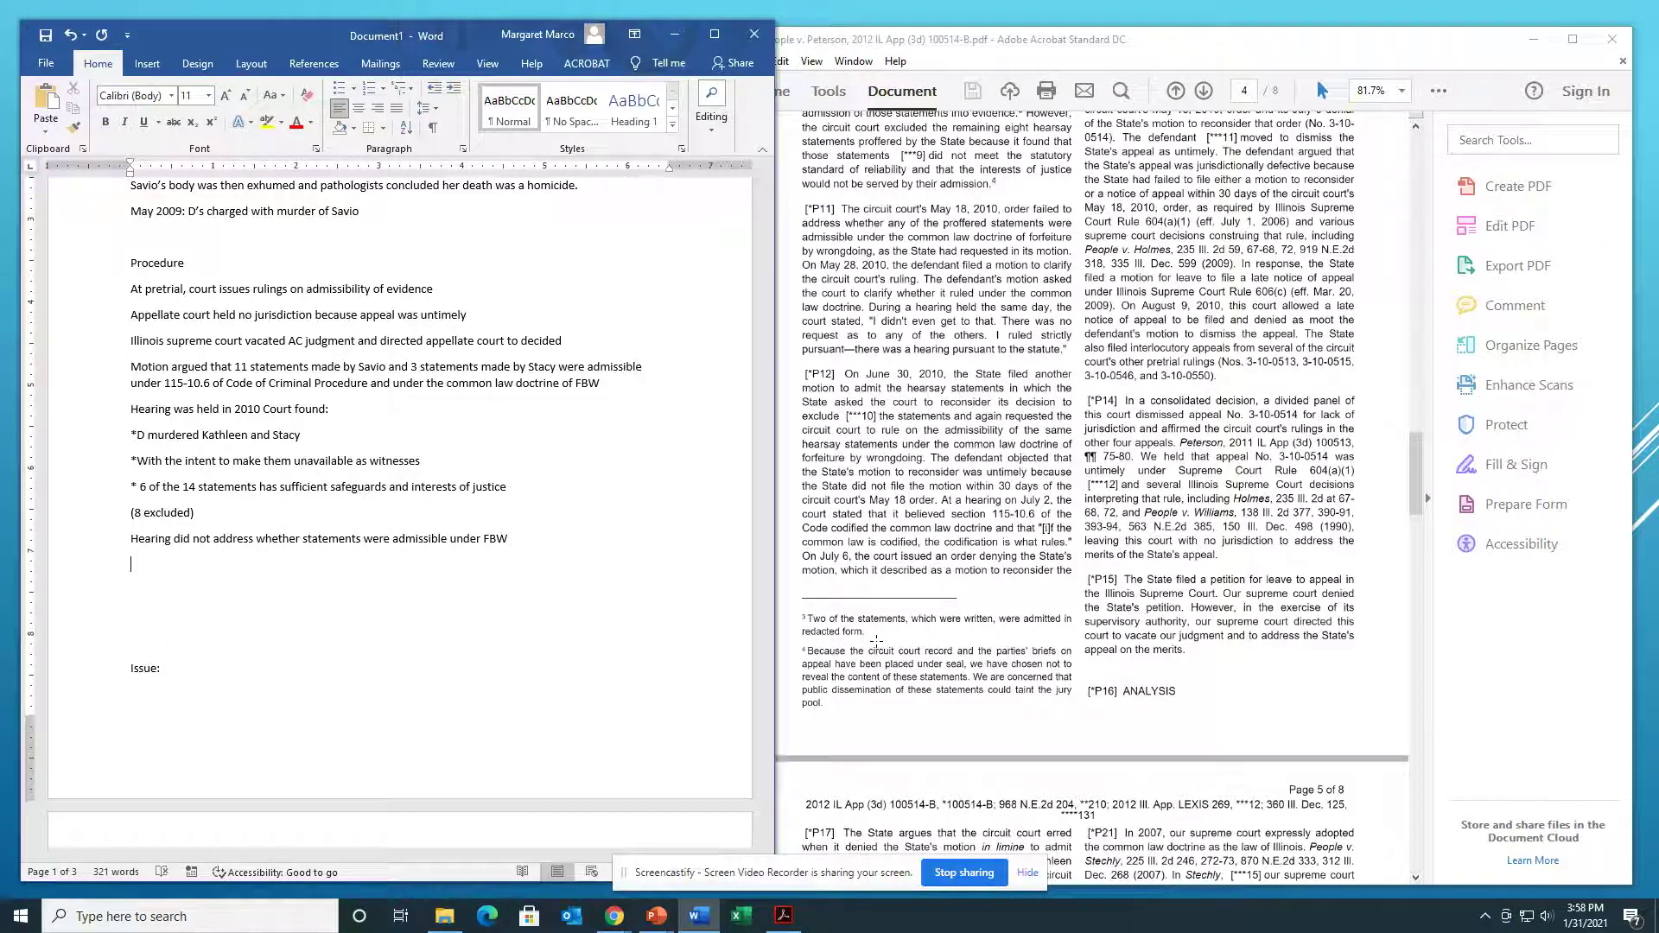
pyautogui.write('Plaintiff Appeals')
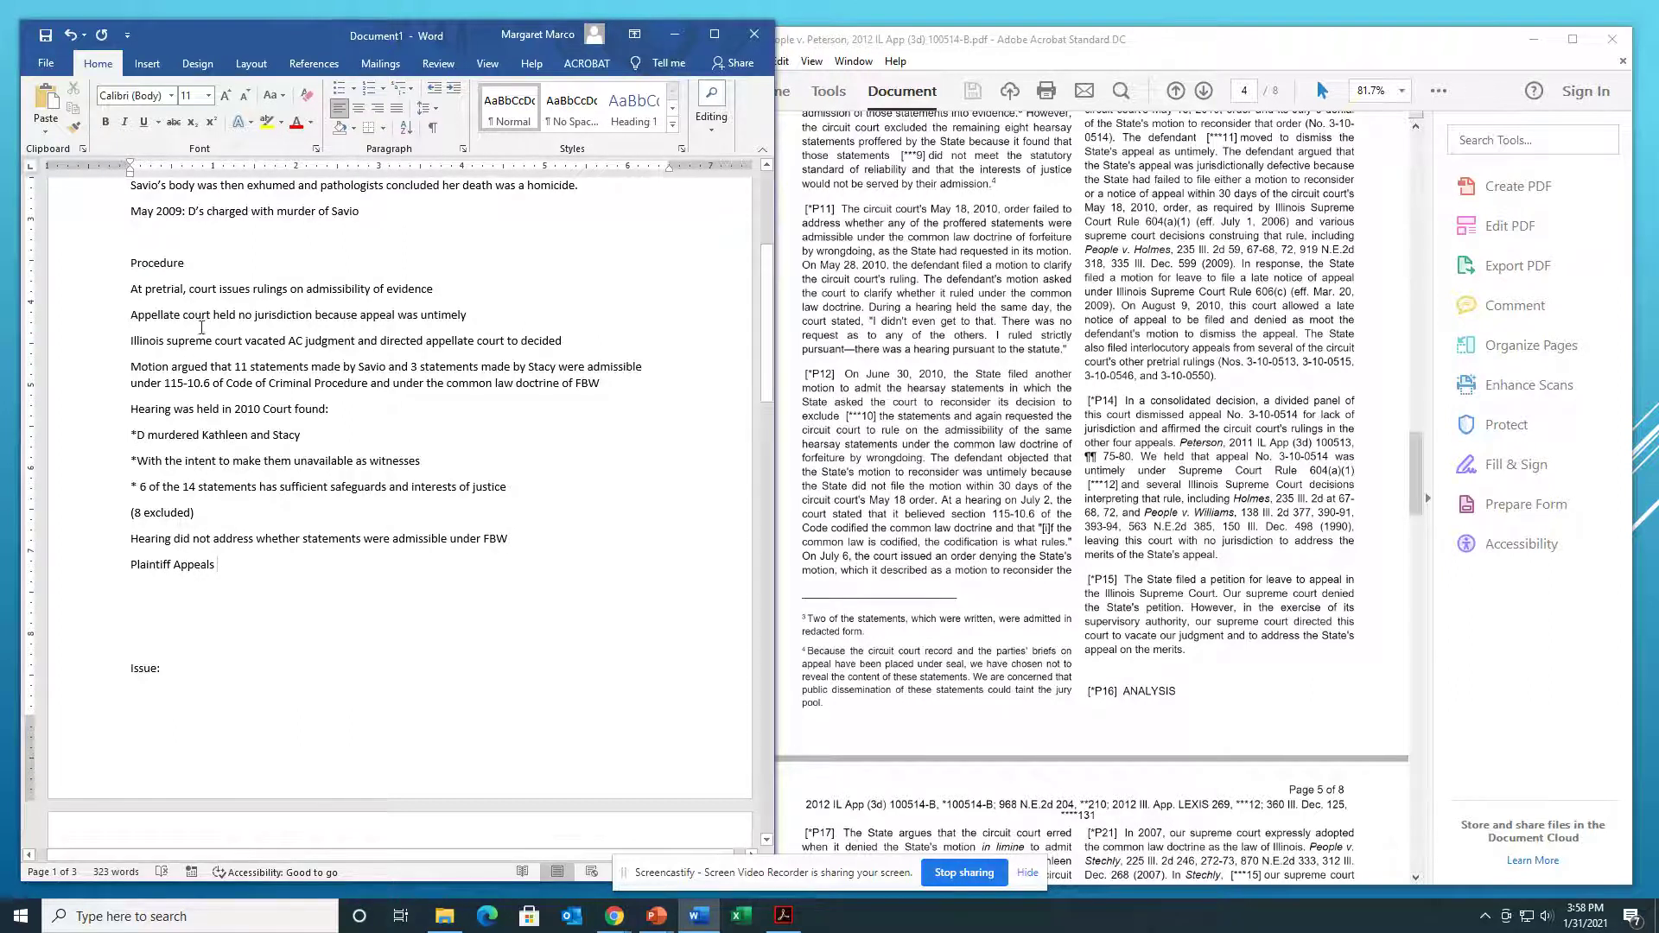
# Step: Relocate the two appellate-history lines so they sit beneath 'Plaintiff Appeals'
pyautogui.moveTo(130, 315); pyautogui.dragTo(582, 347)
pyautogui.hotkey('ctrl', 'c')
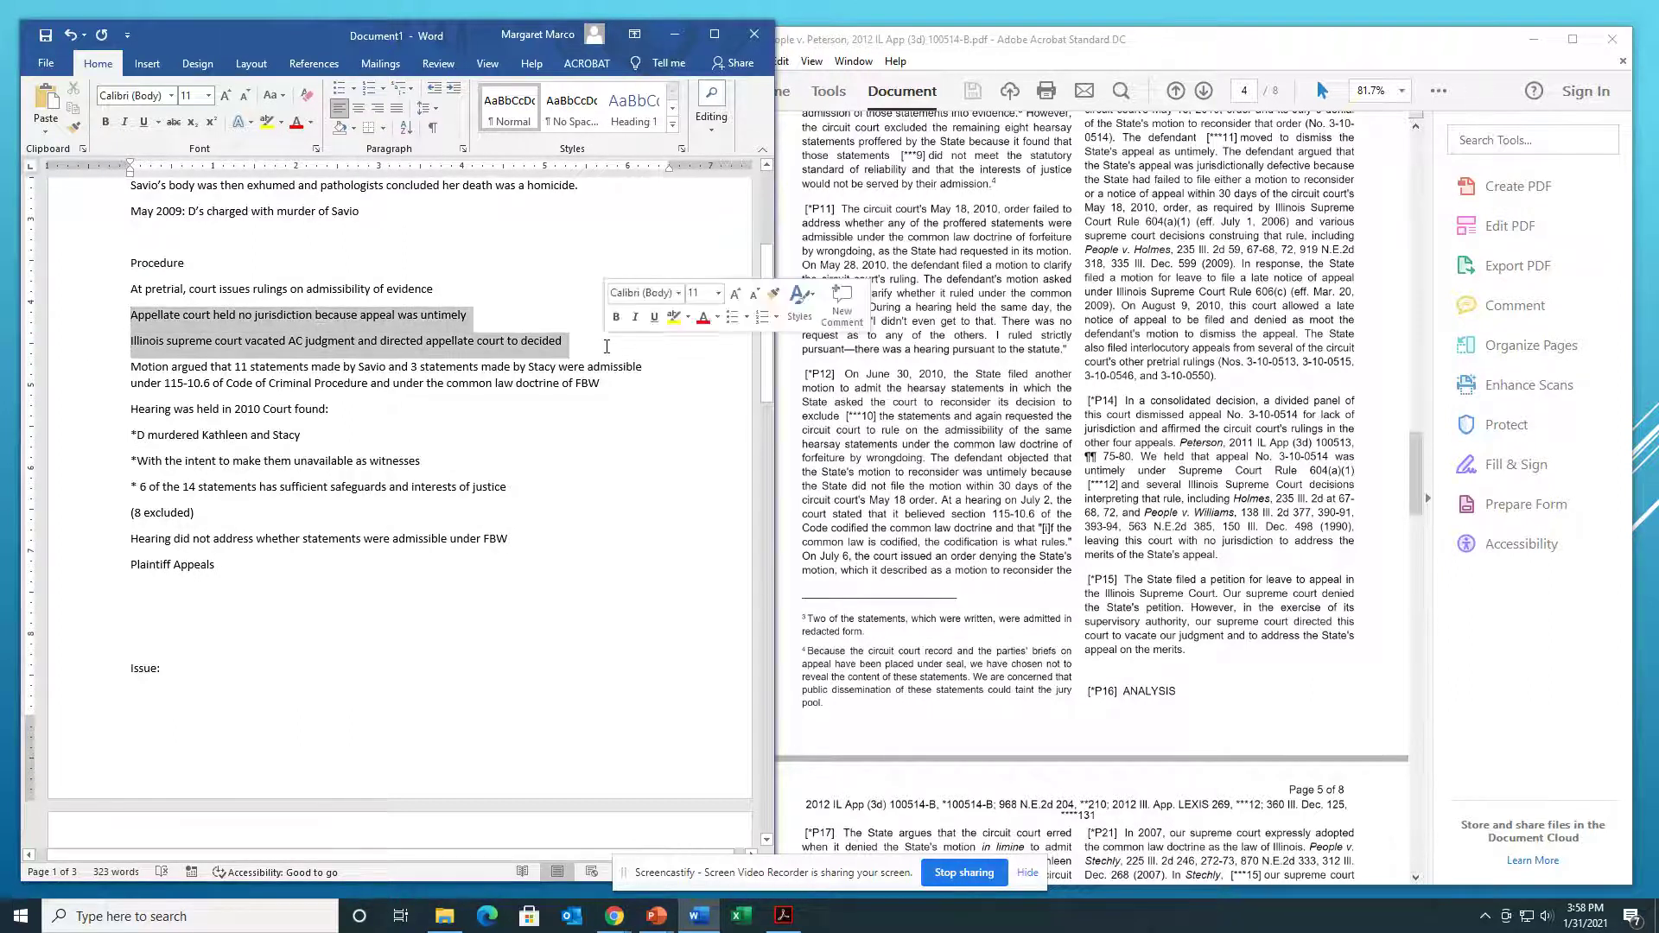
pyautogui.press('Delete')
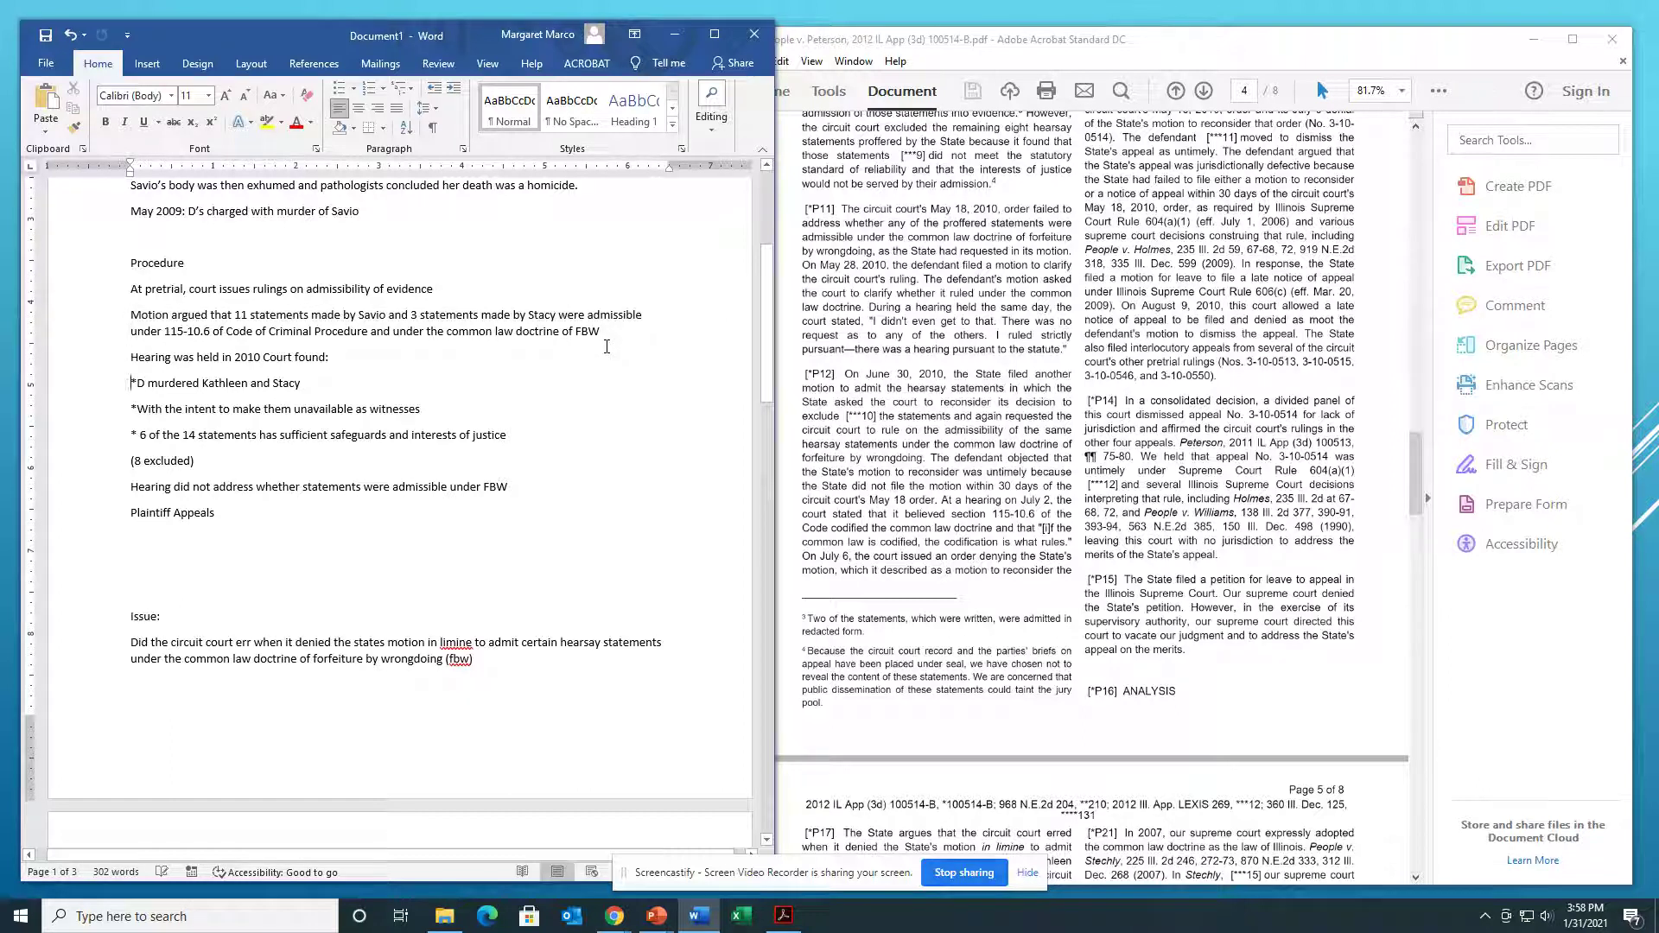
pyautogui.hotkey('ctrl', 'v')
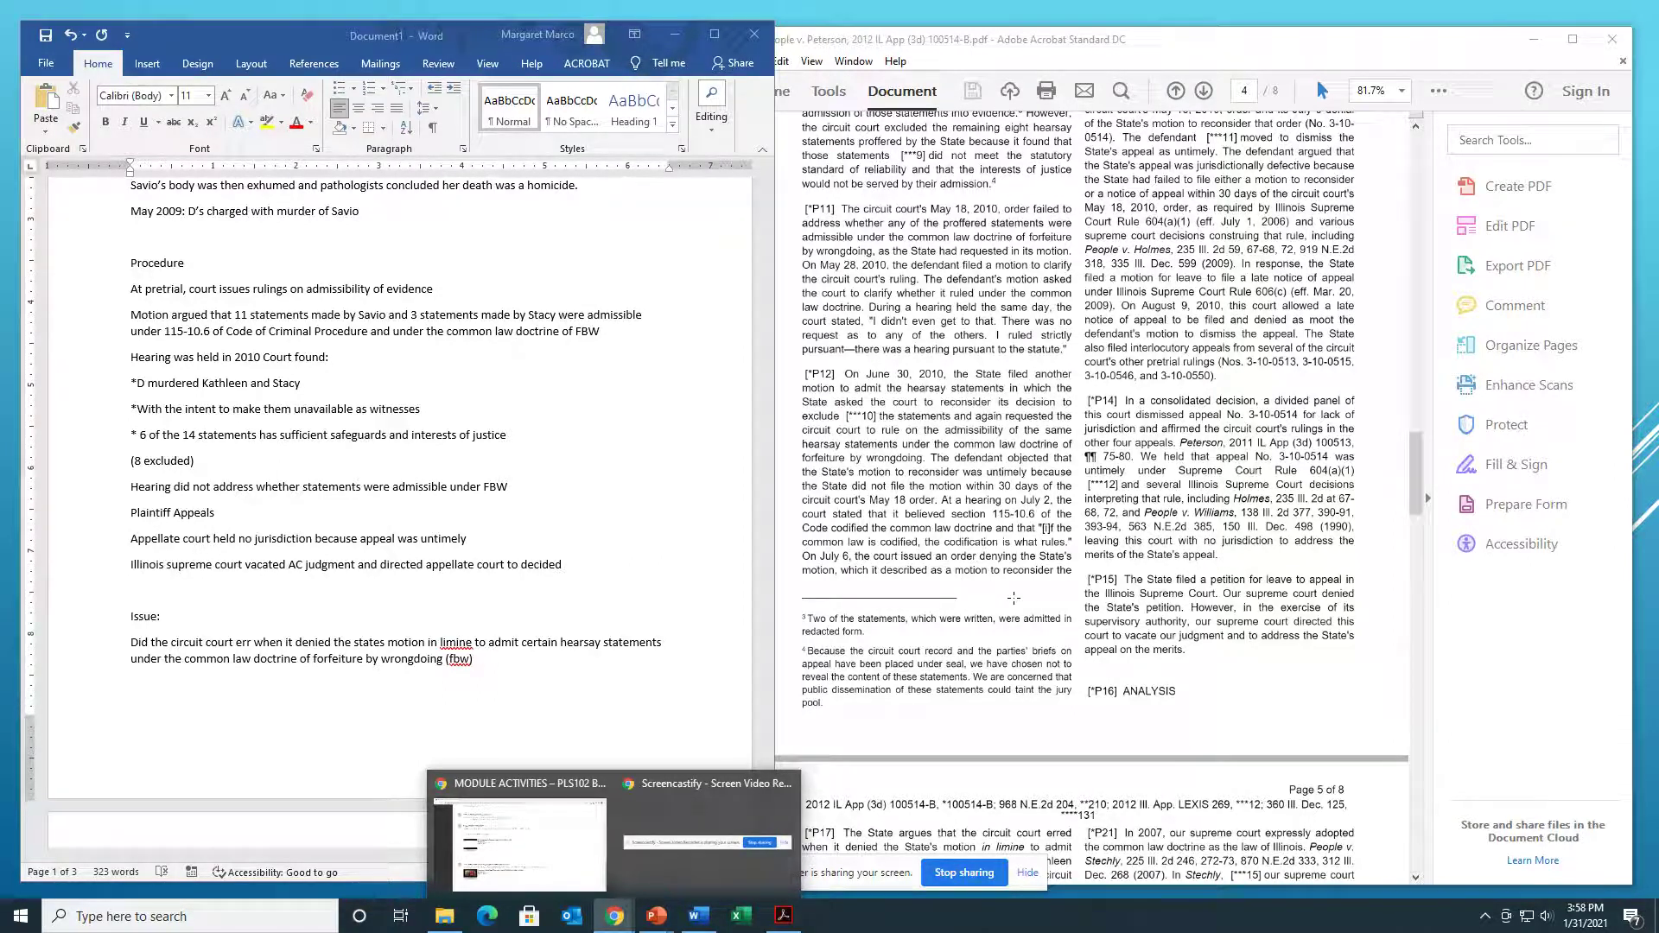
pyautogui.scroll(5, 1013, 597)
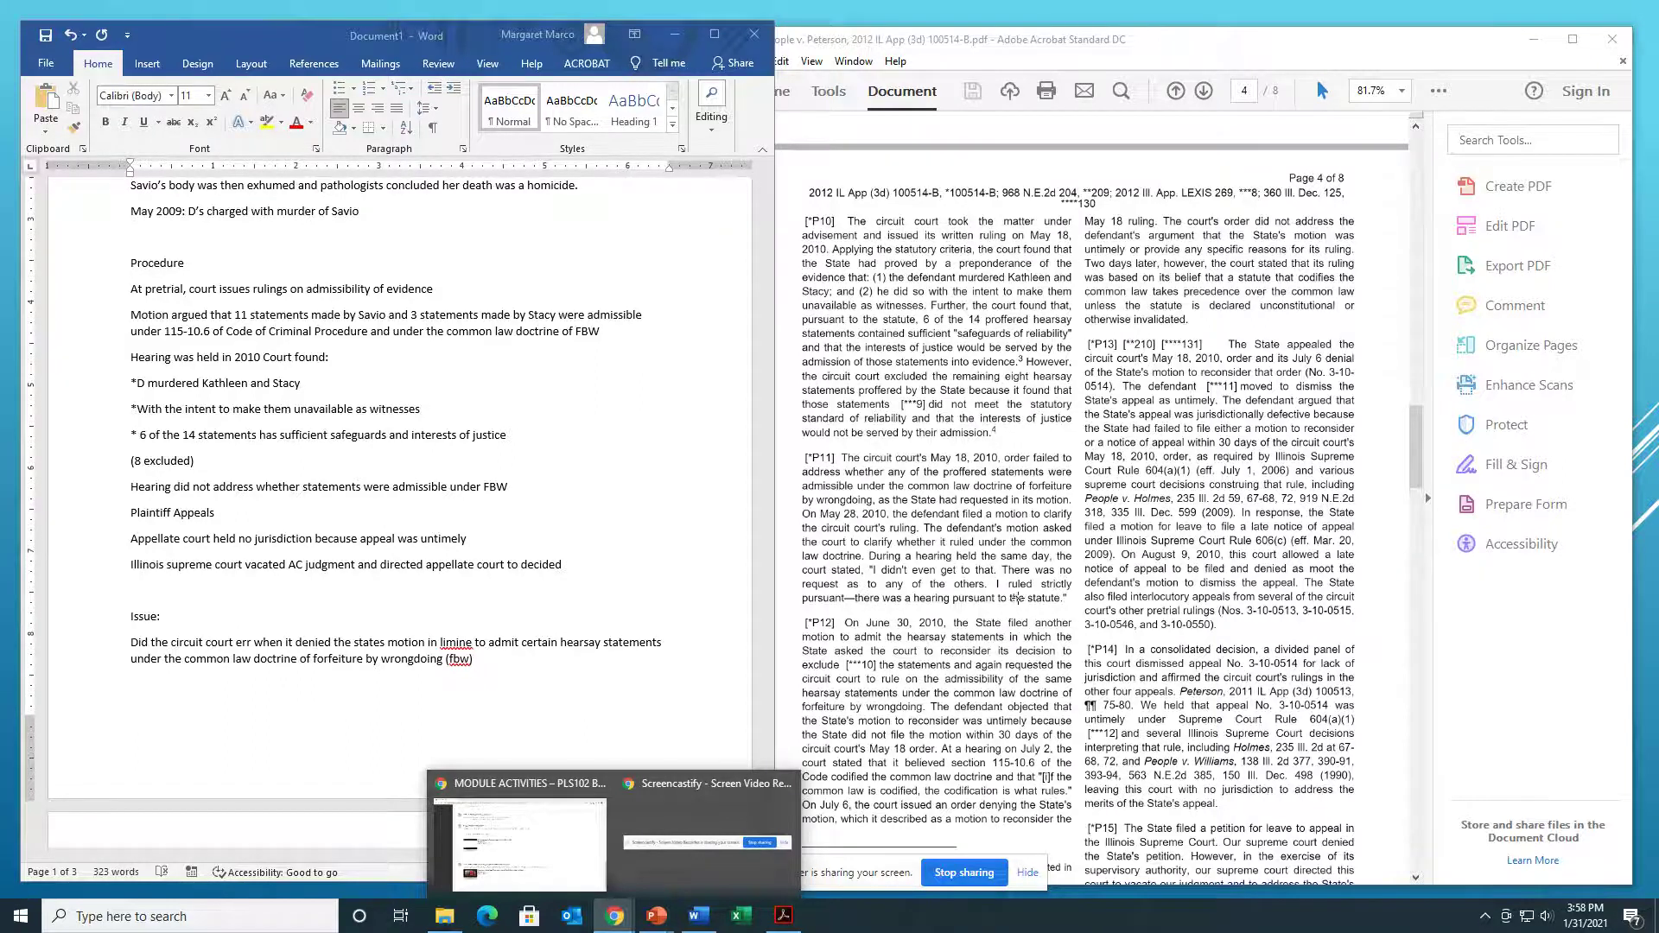
pyautogui.scroll(-2, 1278, 631)
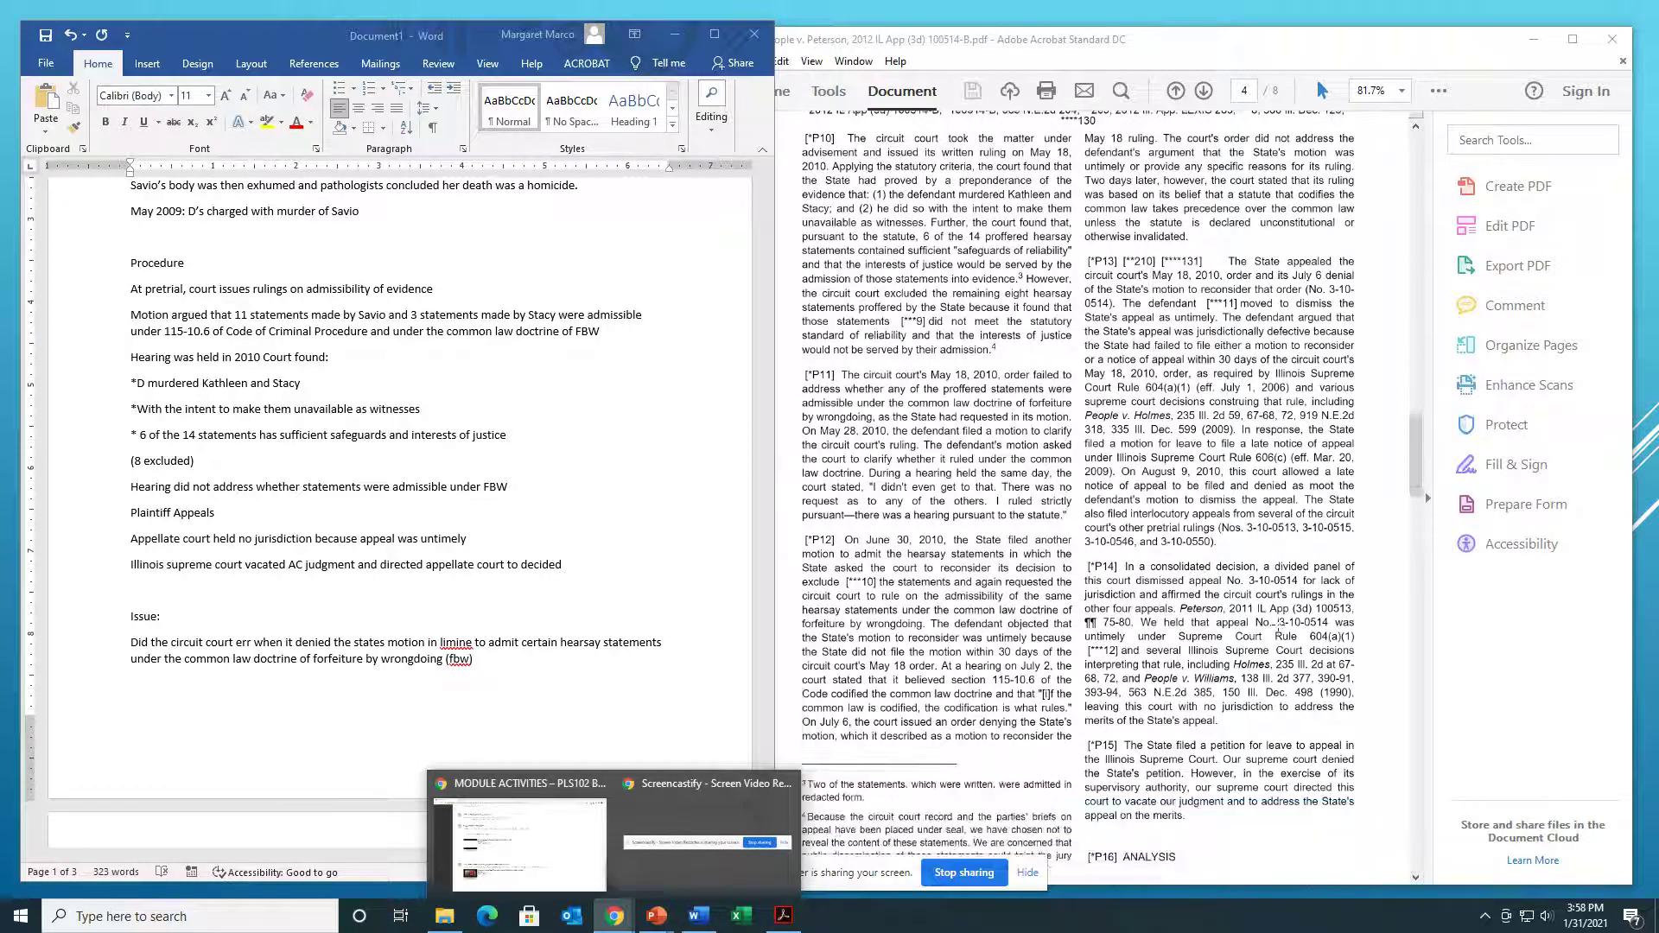
pyautogui.scroll(-2, 1270, 615)
pyautogui.scroll(-9, 1203, 616)
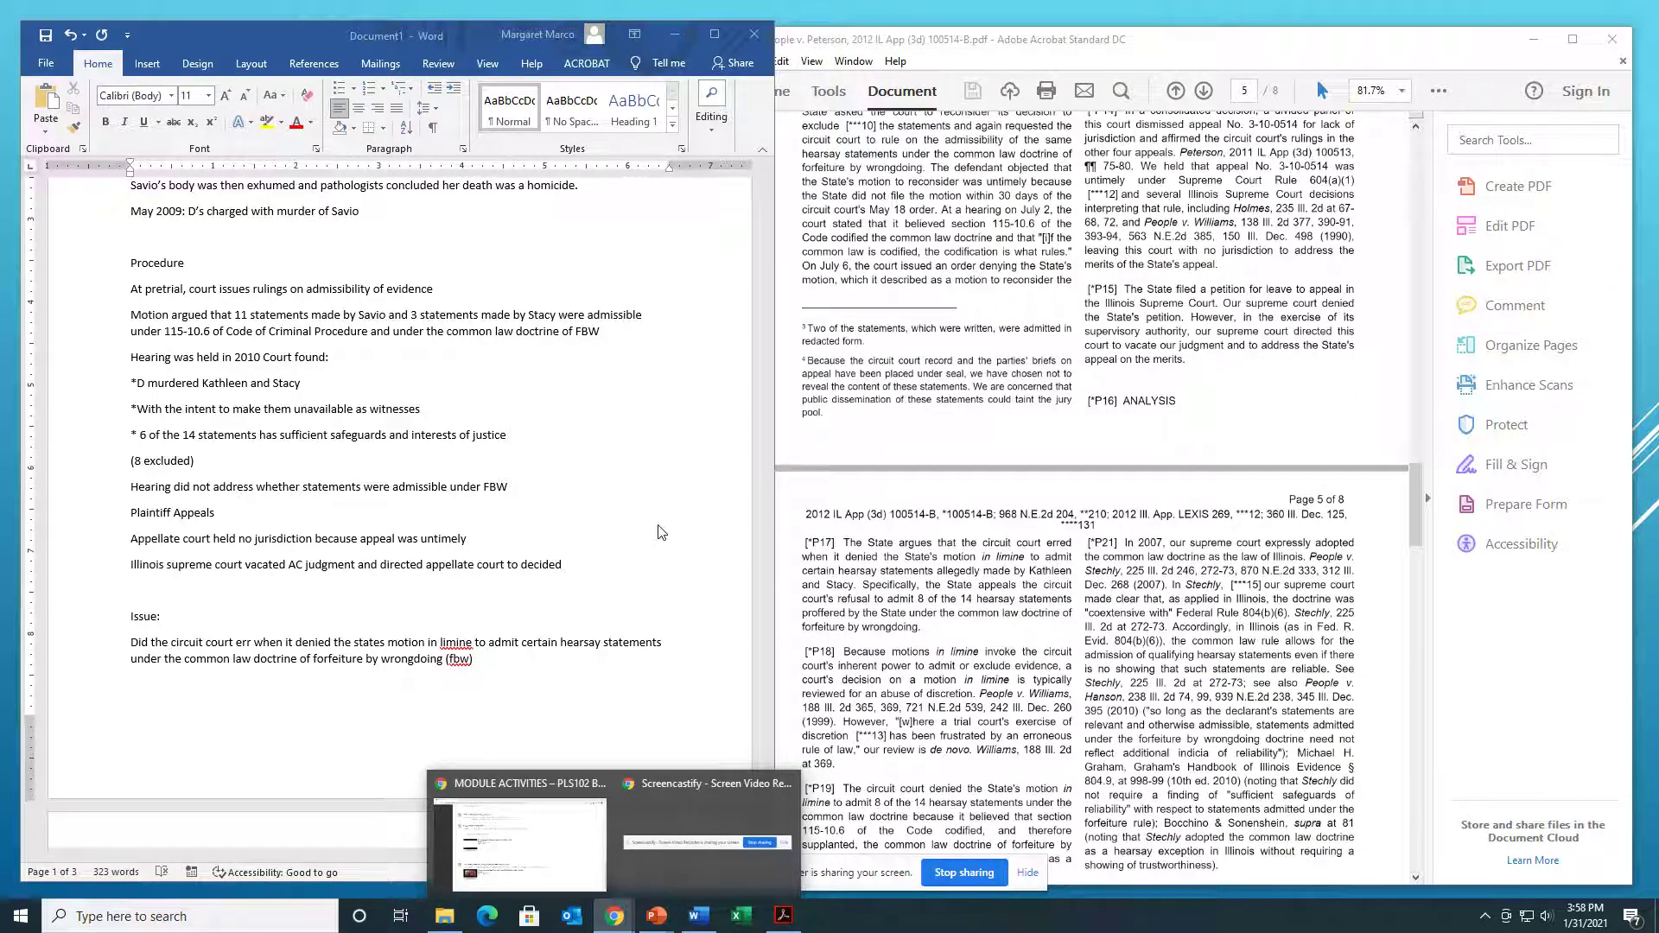
pyautogui.scroll(4, 661, 532)
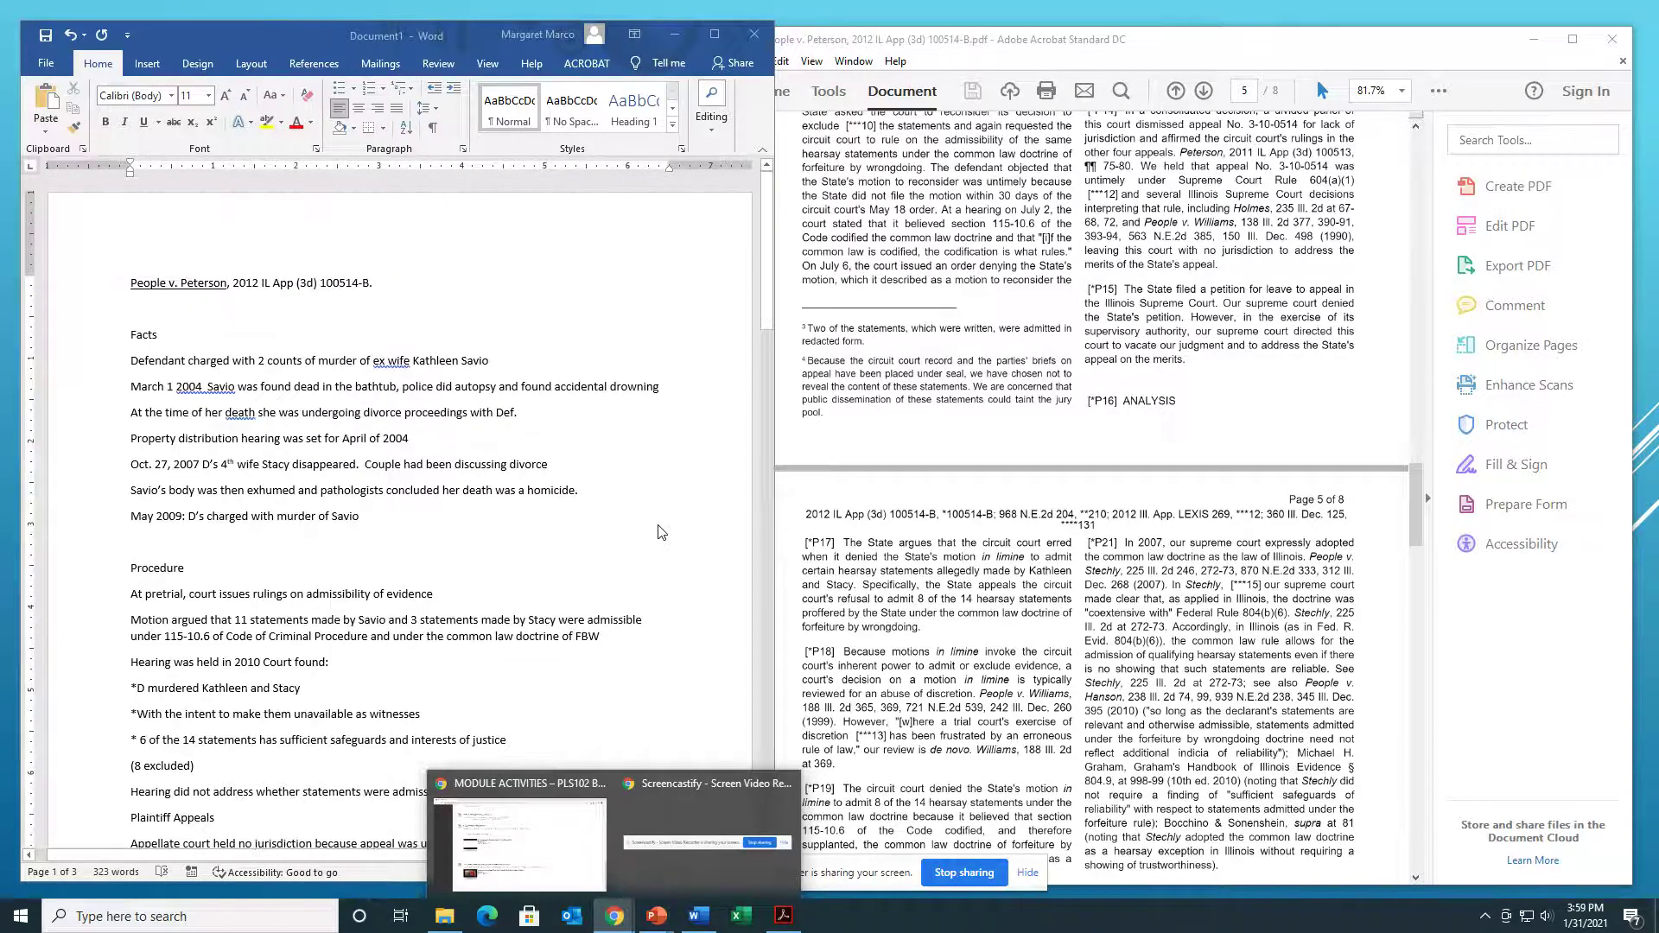
# Step: End the issue with '?' and add a 'Rules' heading, starting it on page 2 with a page break
pyautogui.scroll(-3, 660, 532)
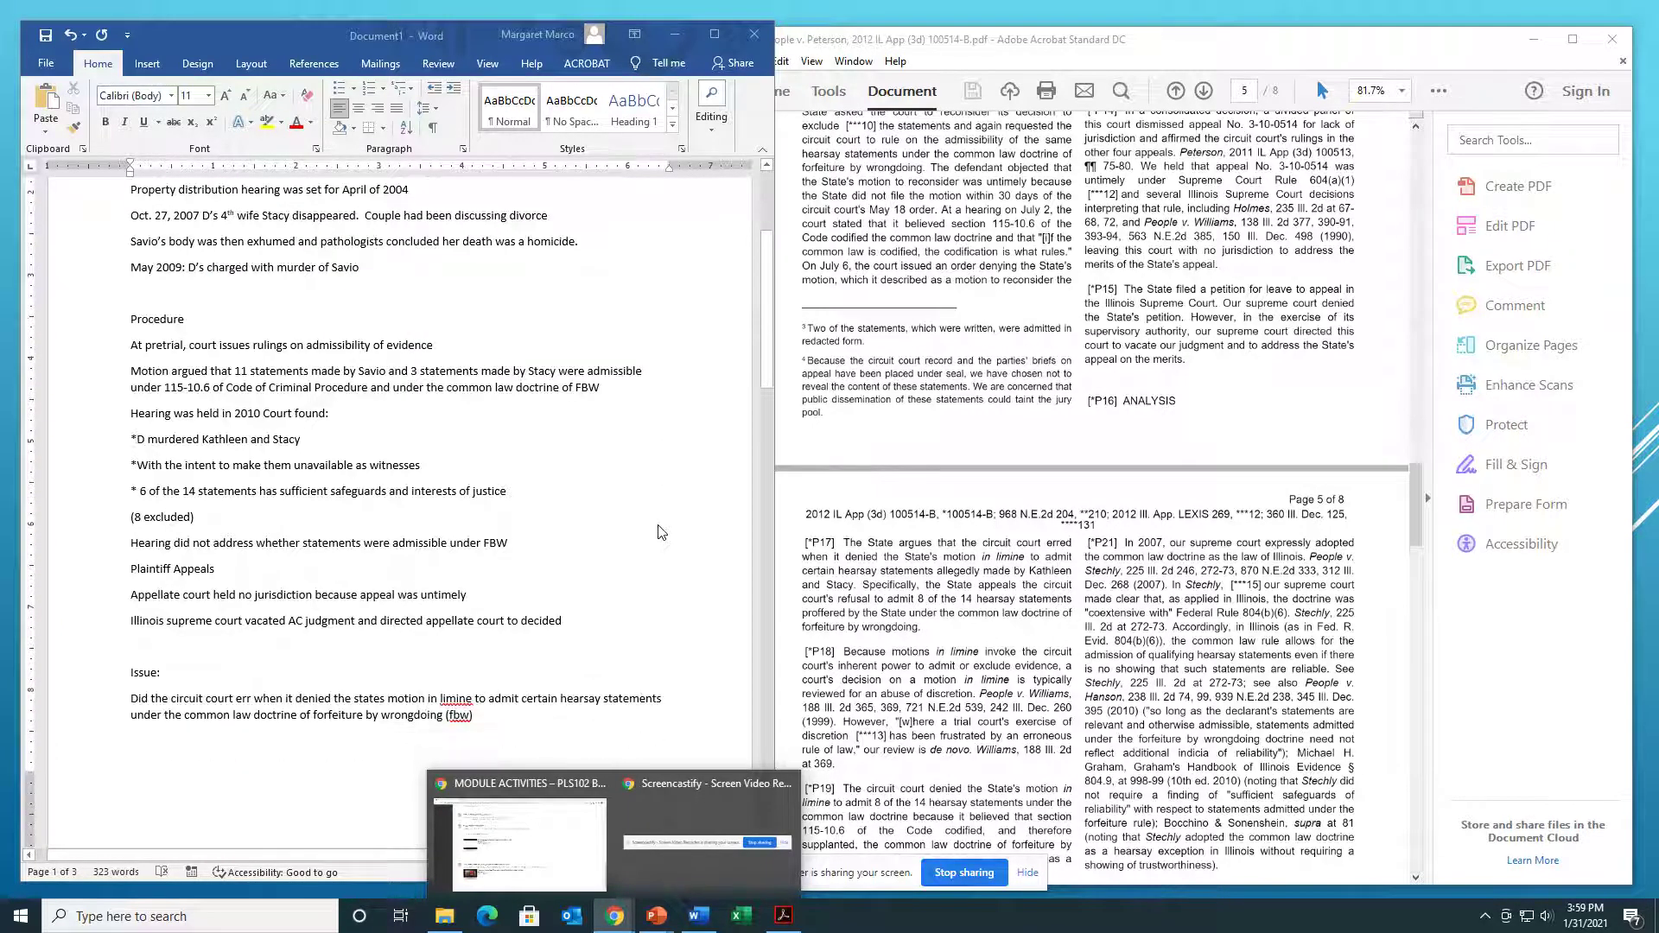
pyautogui.click(464, 710)
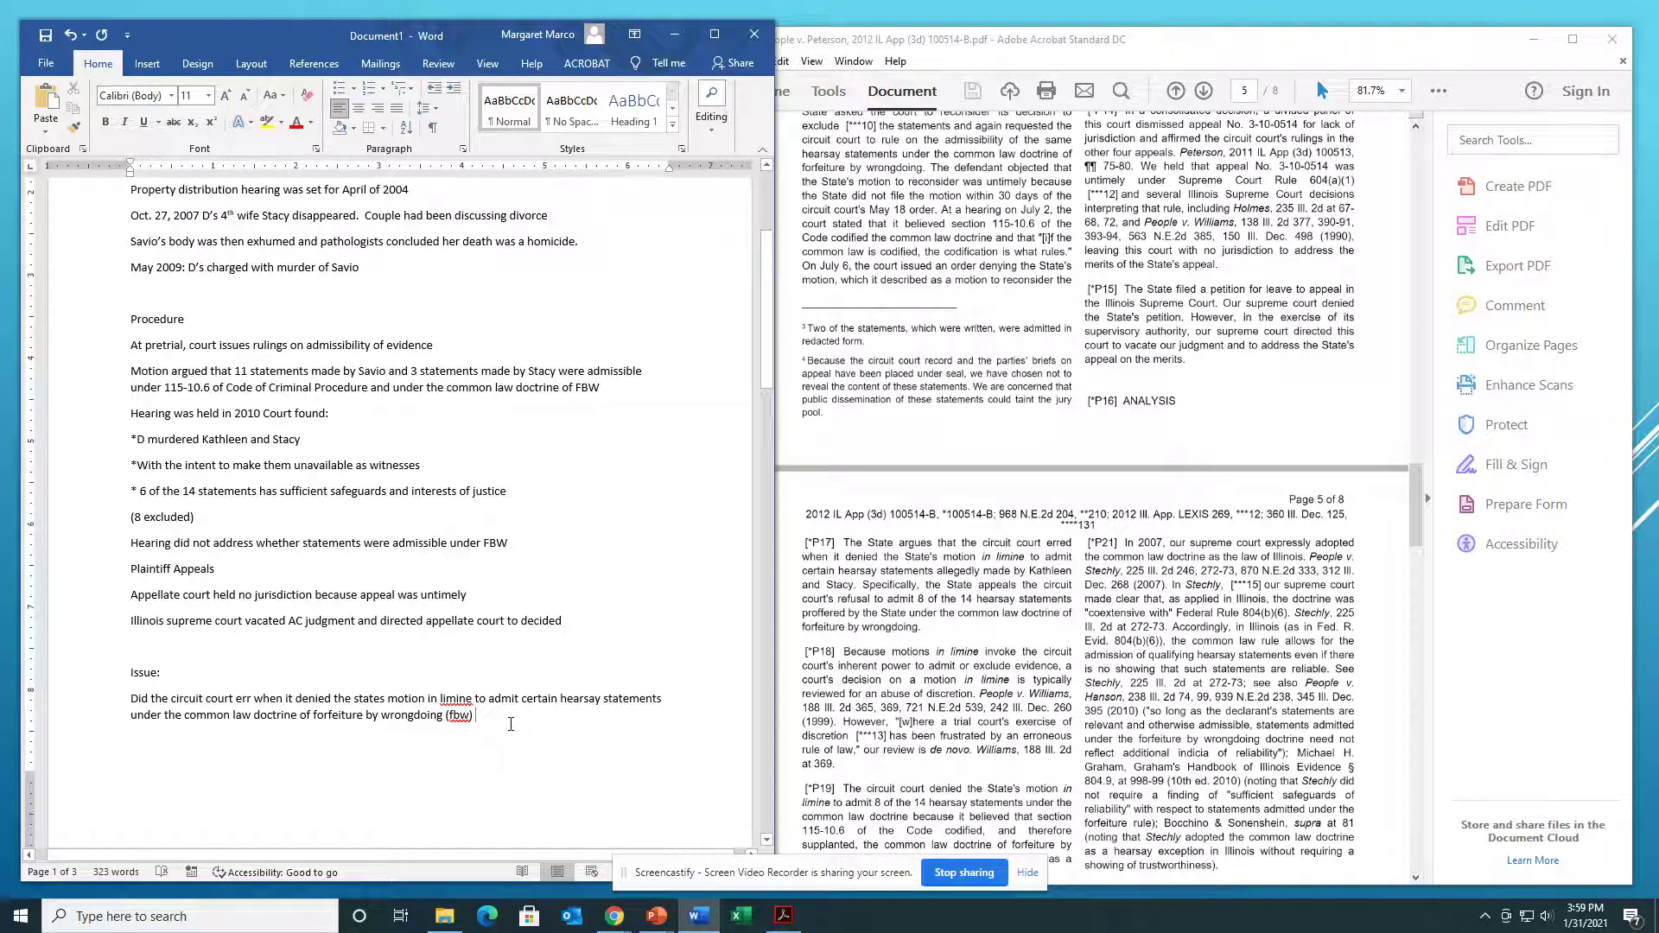
pyautogui.write('?')
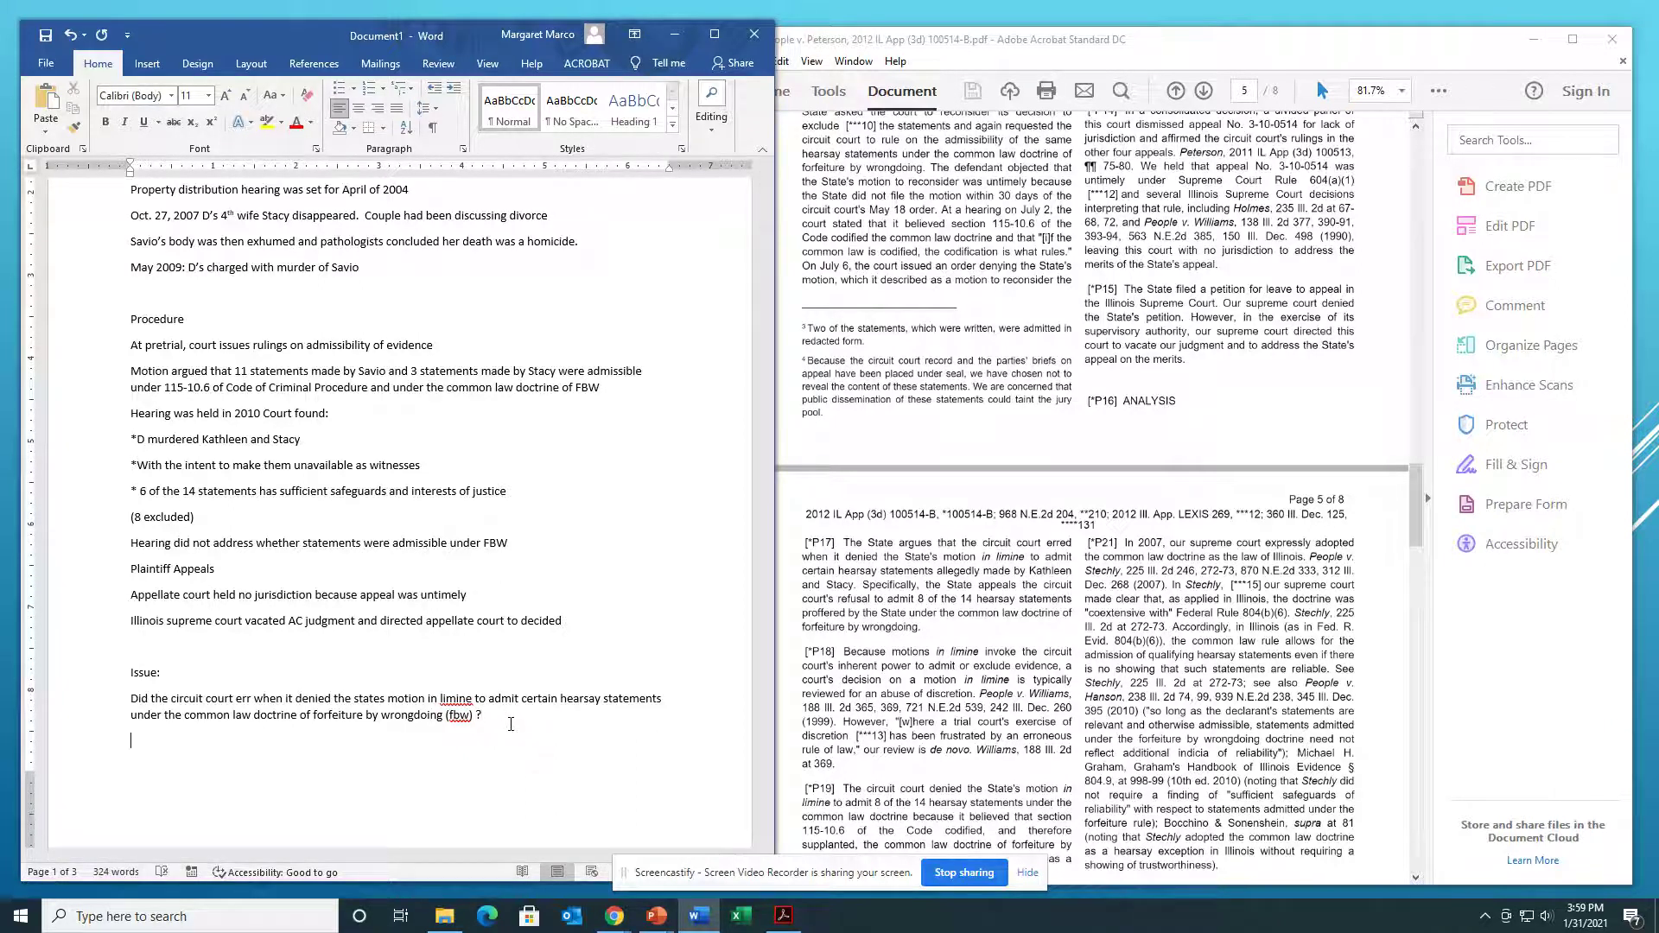
pyautogui.press('Return')
pyautogui.write('Rules')
pyautogui.scroll(-3, 511, 724)
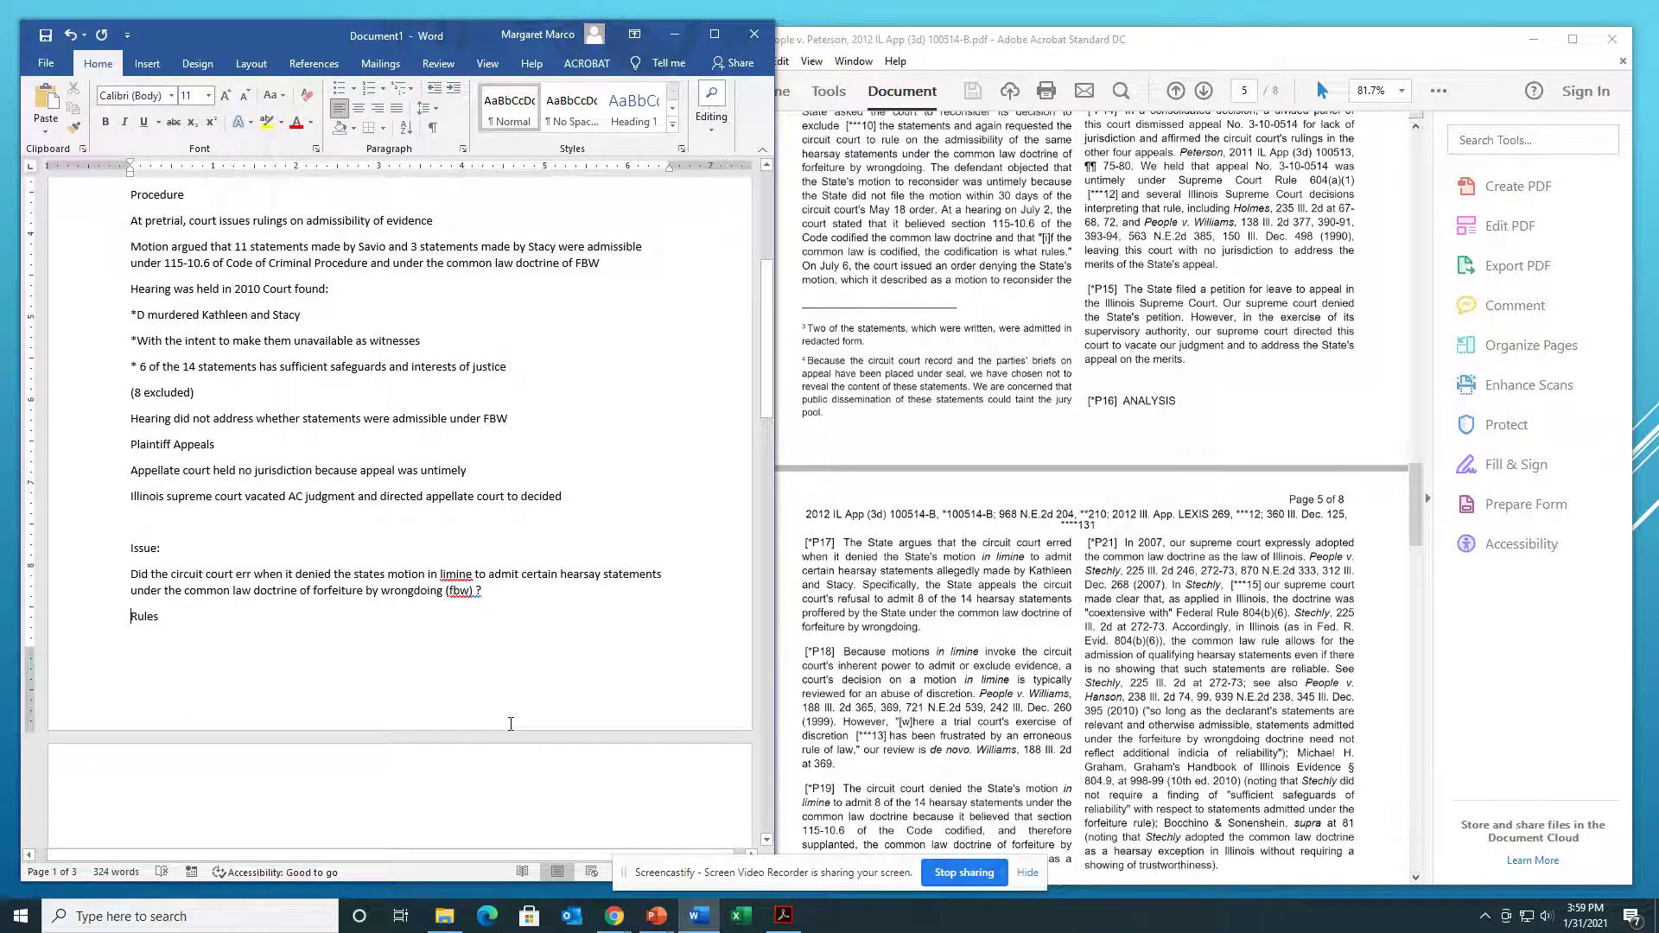
pyautogui.press('Home')
pyautogui.hotkey('ctrl', 'Return')
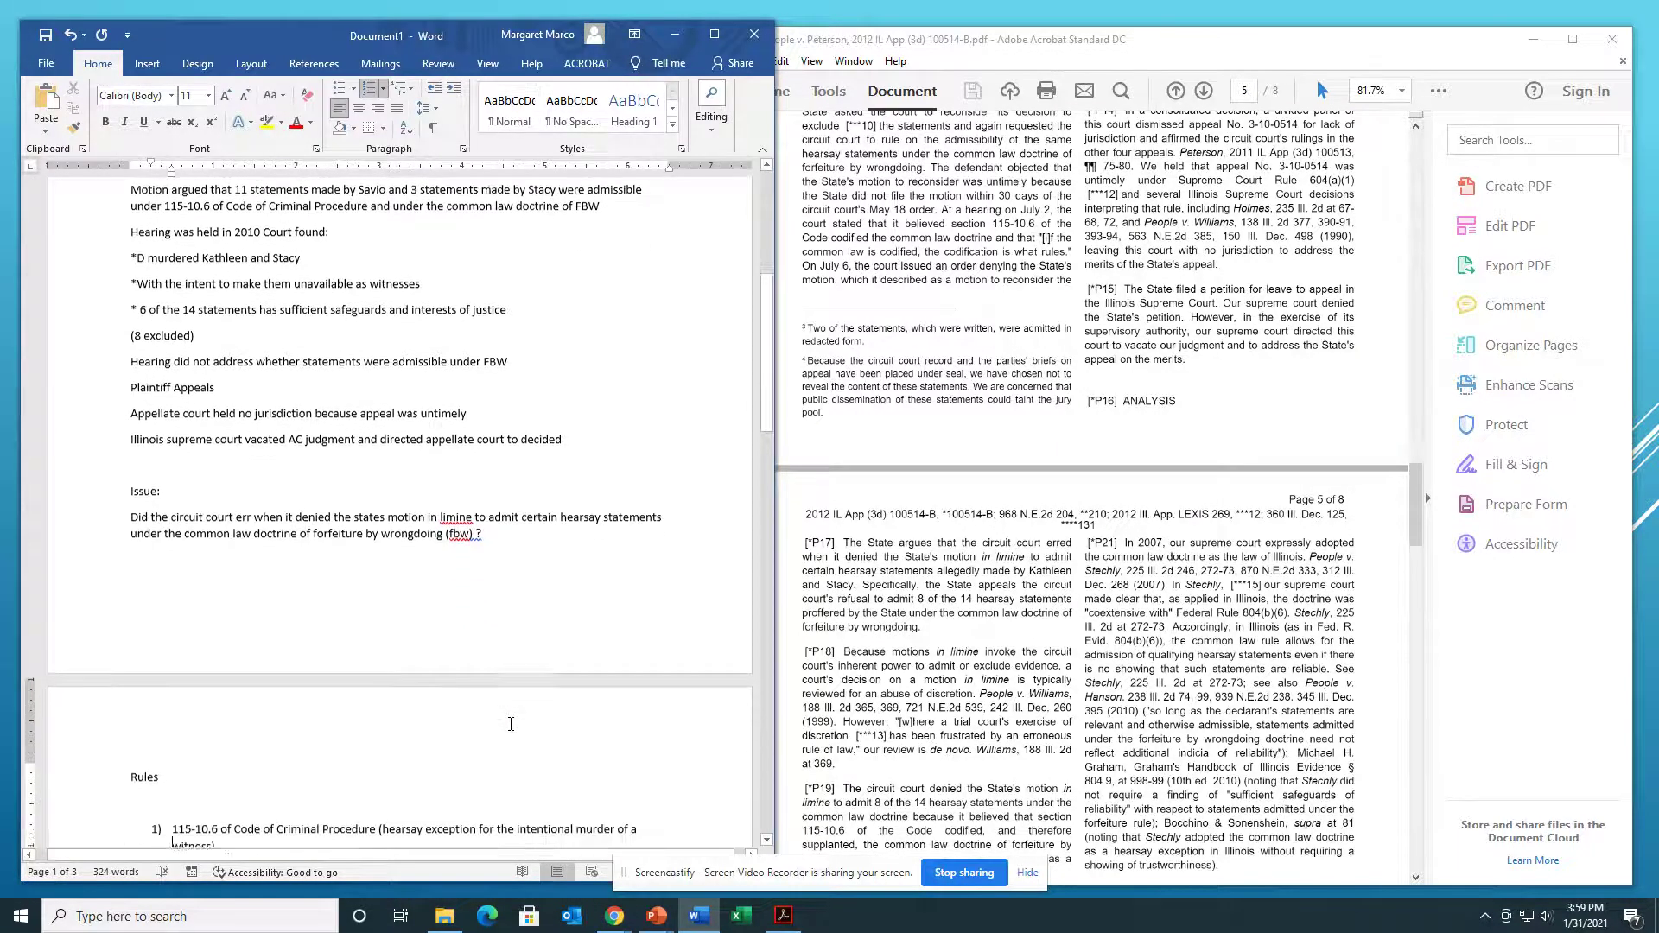
pyautogui.scroll(-3, 510, 724)
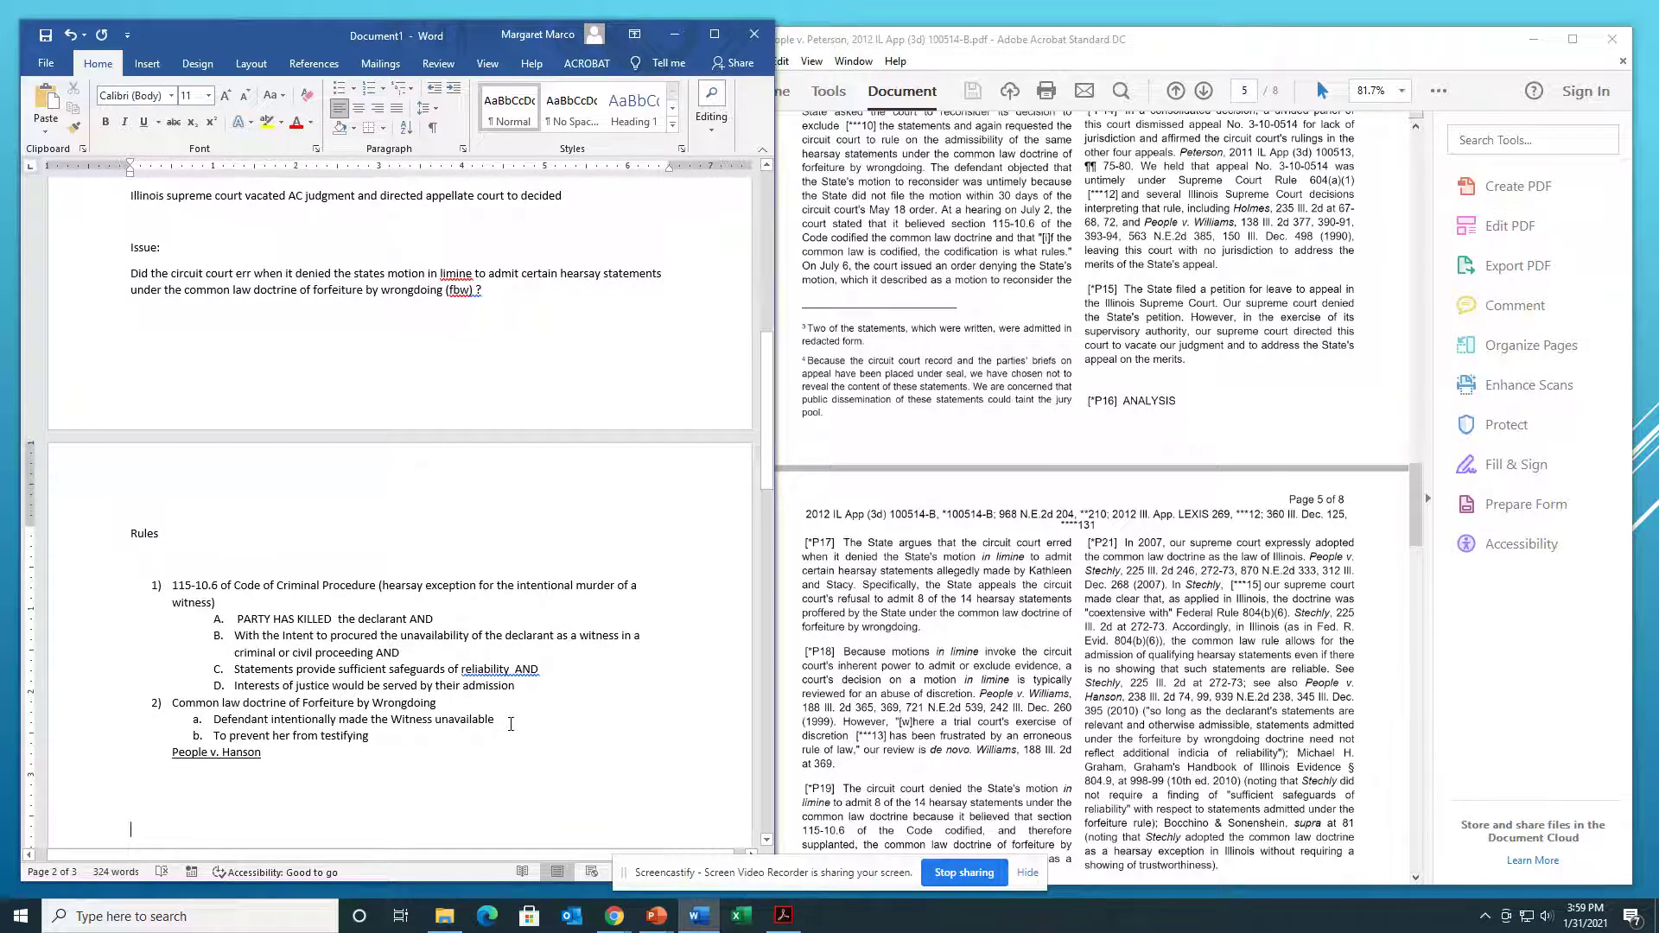
pyautogui.scroll(-3, 1112, 460)
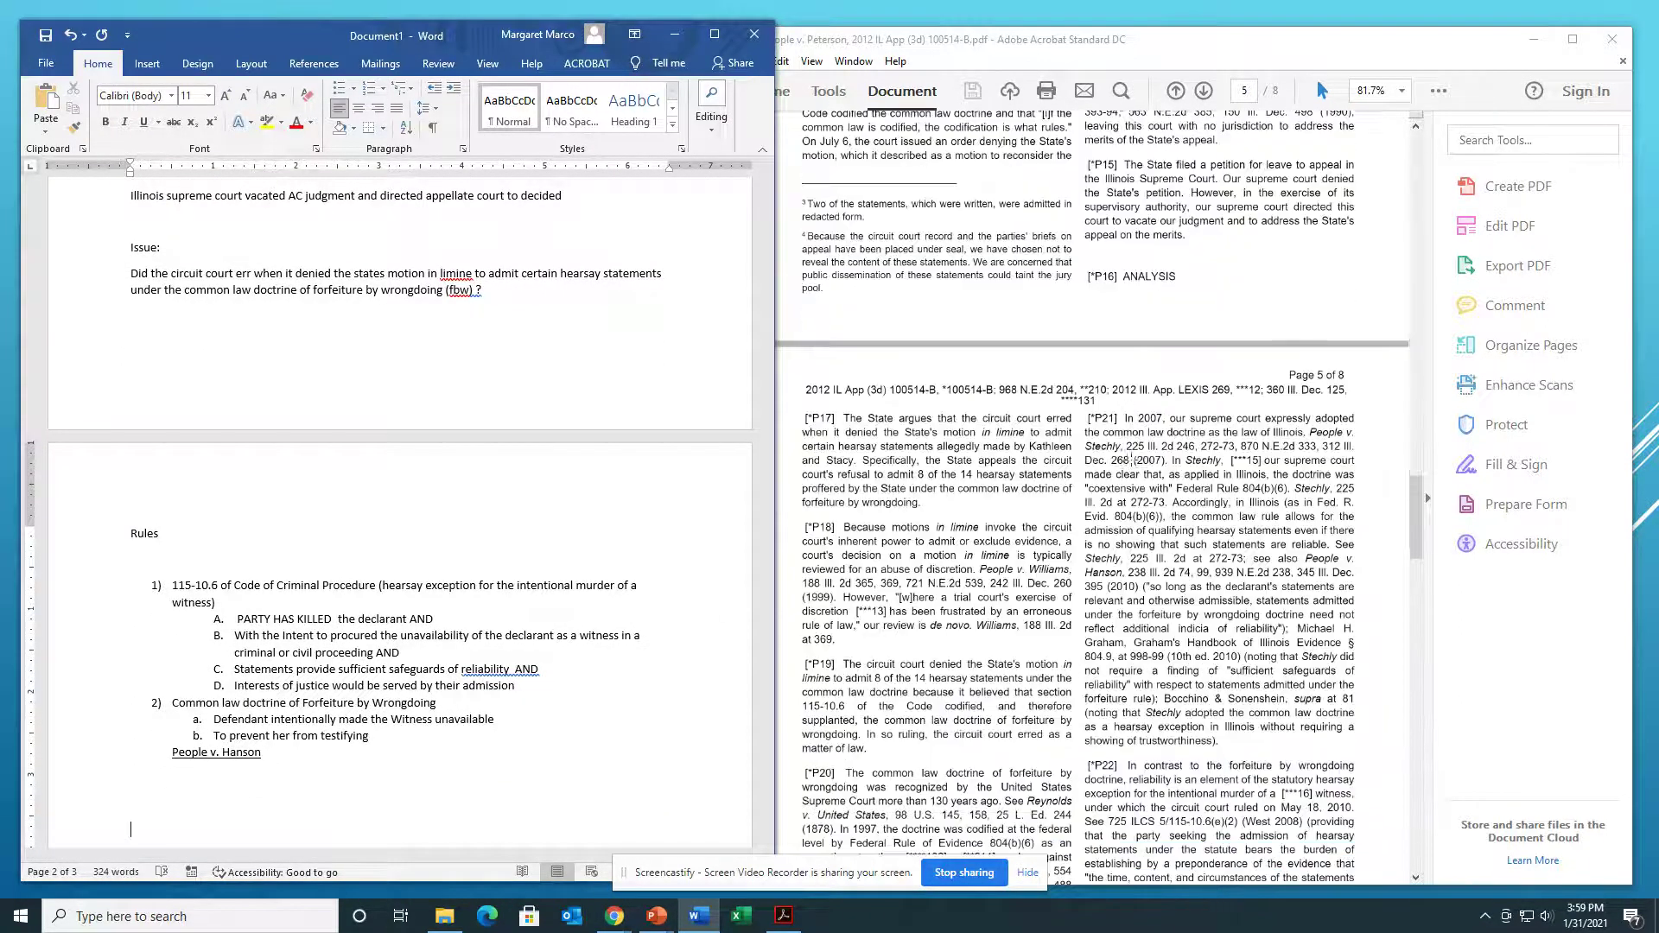
pyautogui.scroll(-3, 1109, 460)
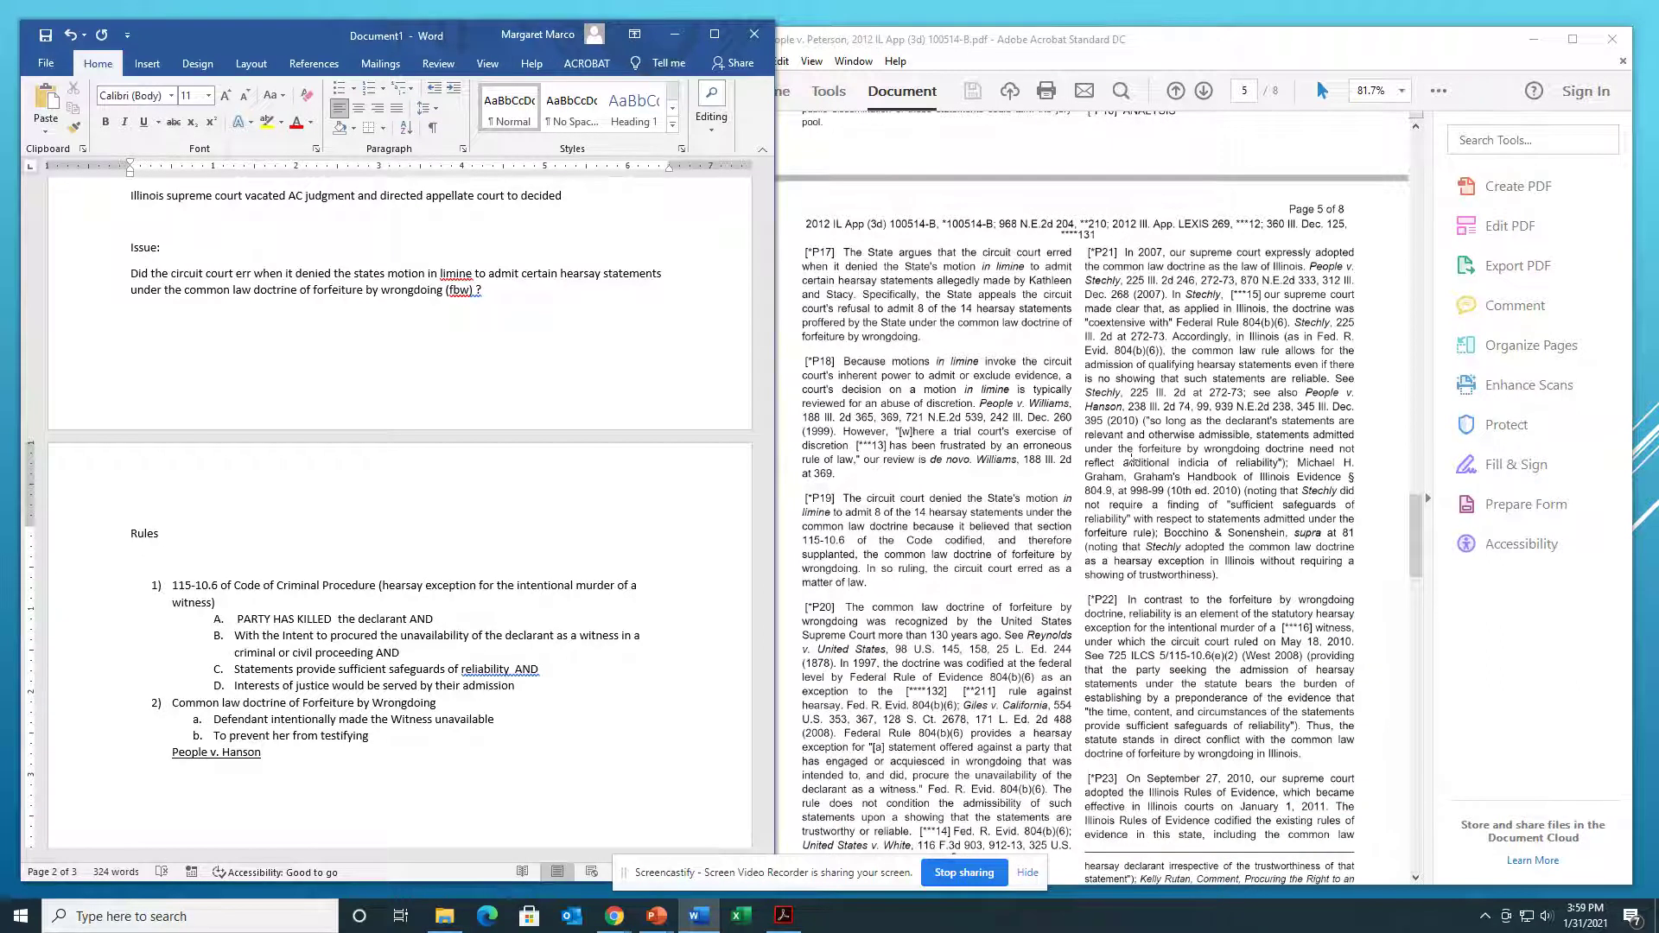
pyautogui.scroll(-1, 1131, 460)
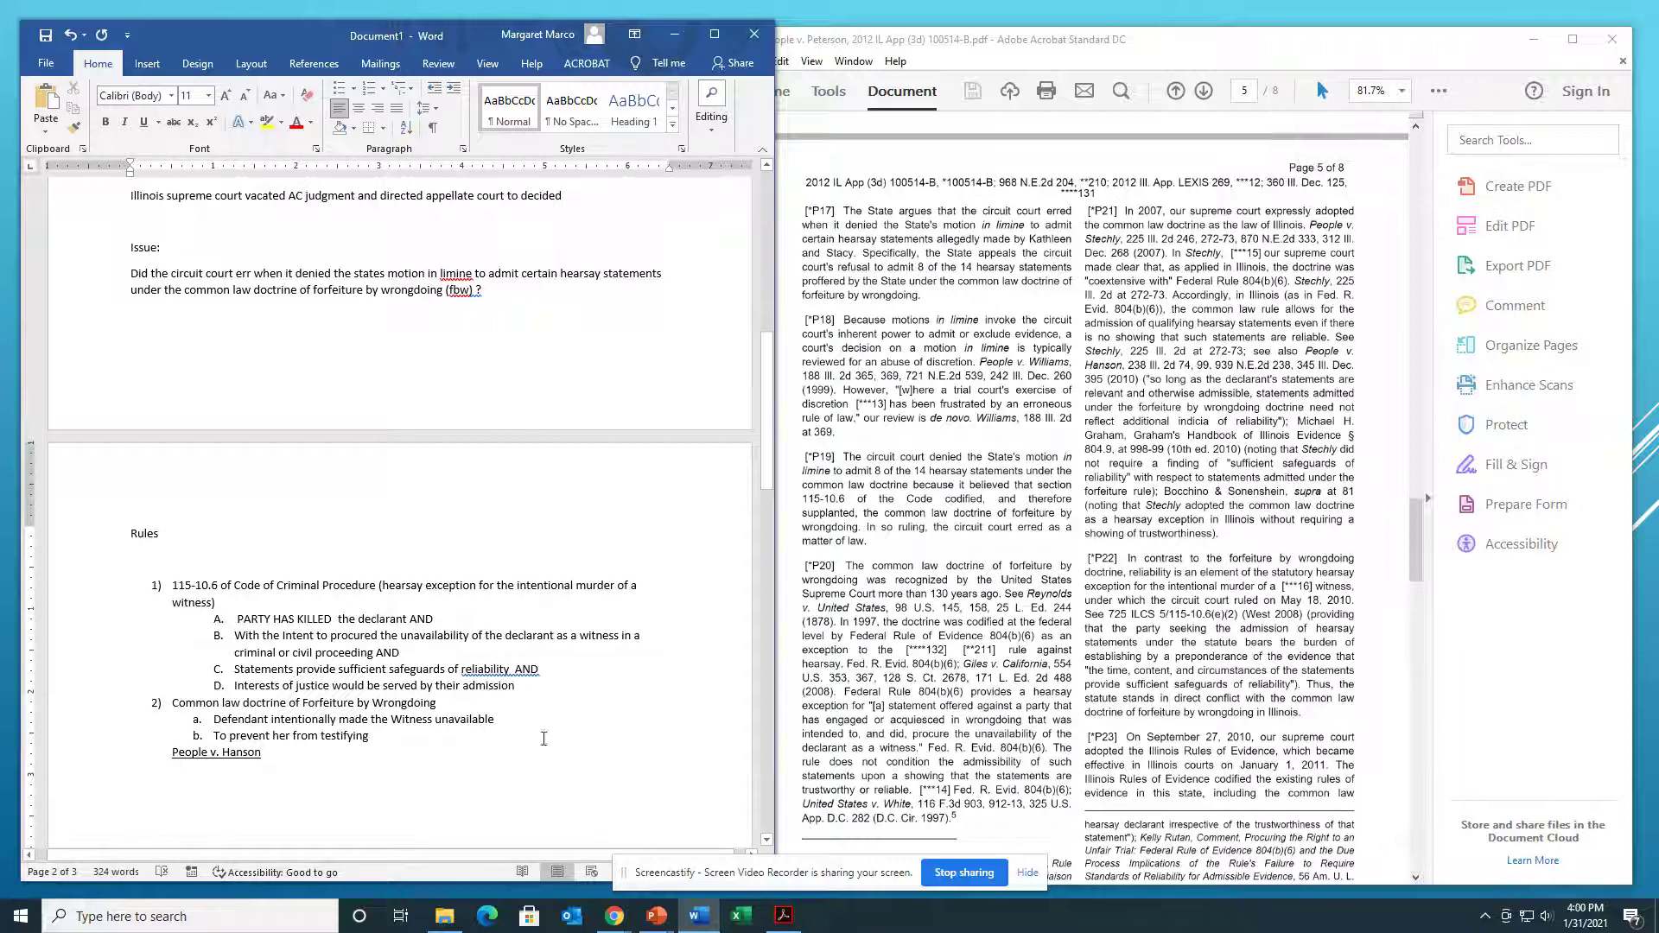
# Step: Accept Word's fix removing the double space in 'reliability AND' in rule C
pyautogui.rightClick(516, 668)
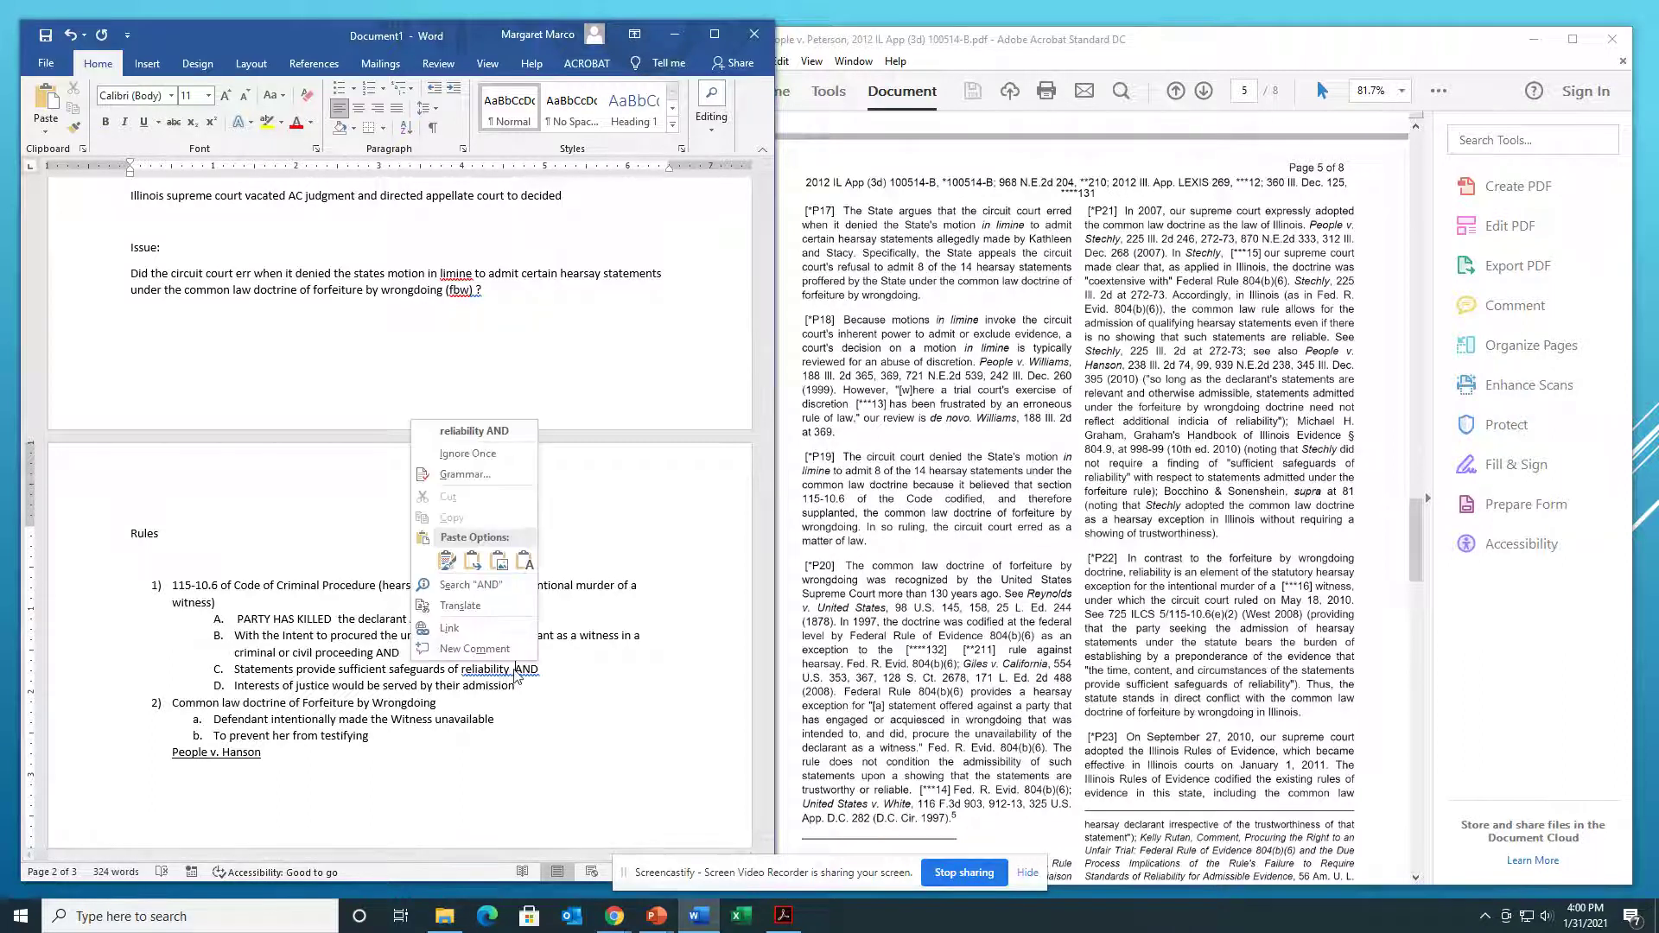
pyautogui.click(475, 449)
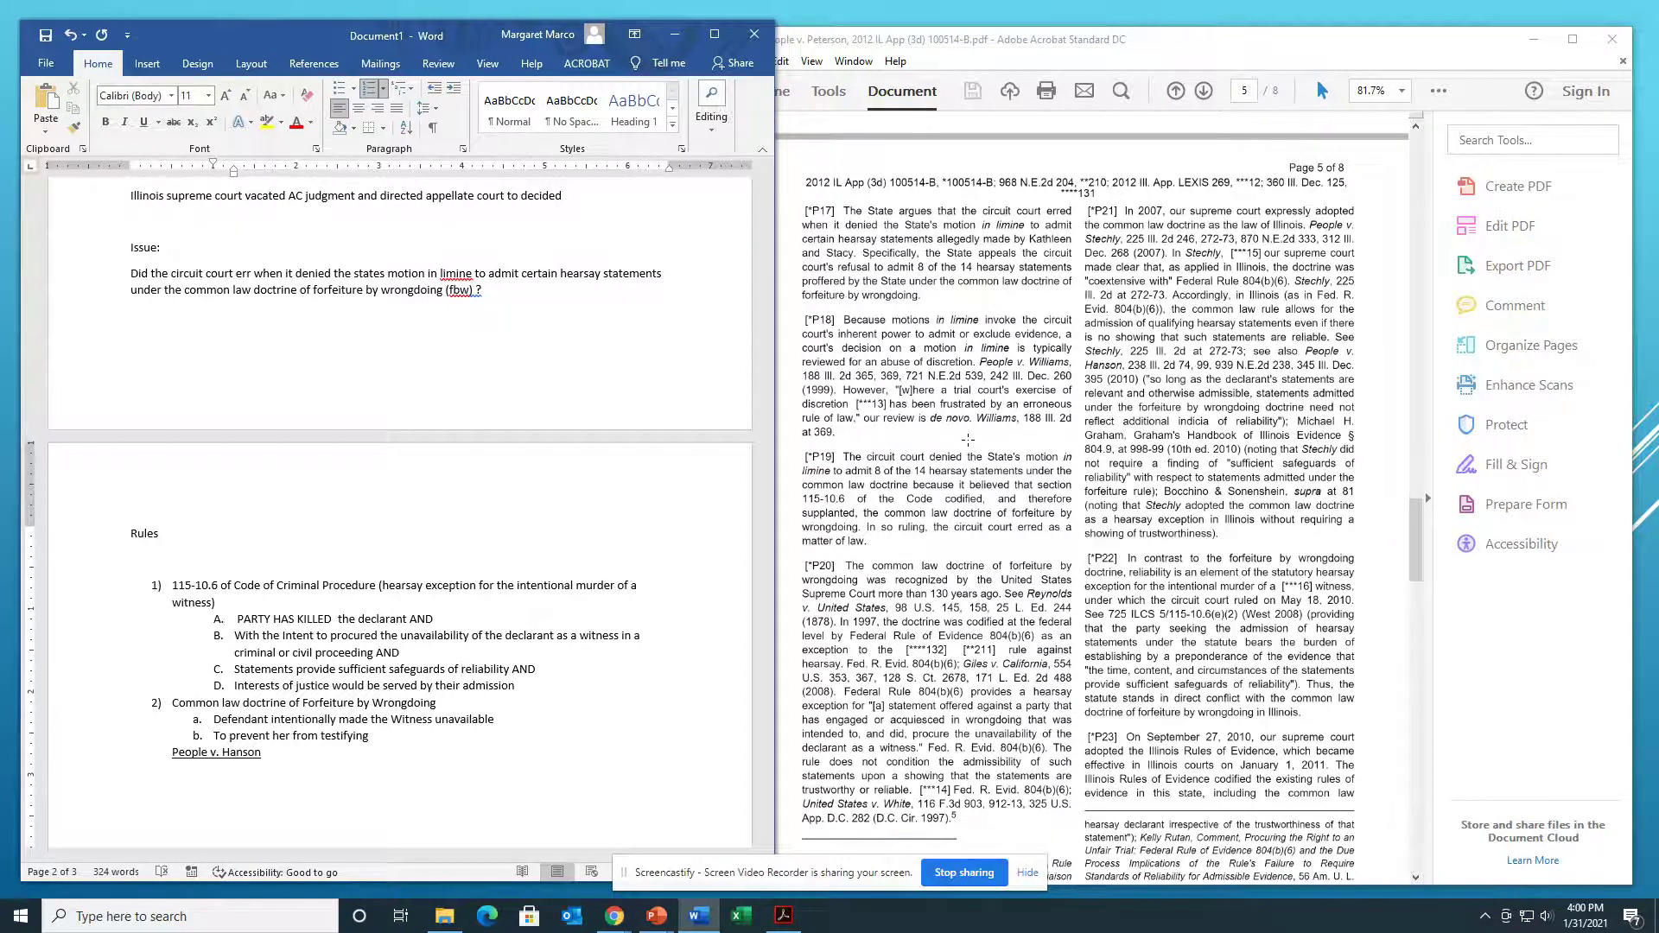
pyautogui.scroll(-2, 993, 432)
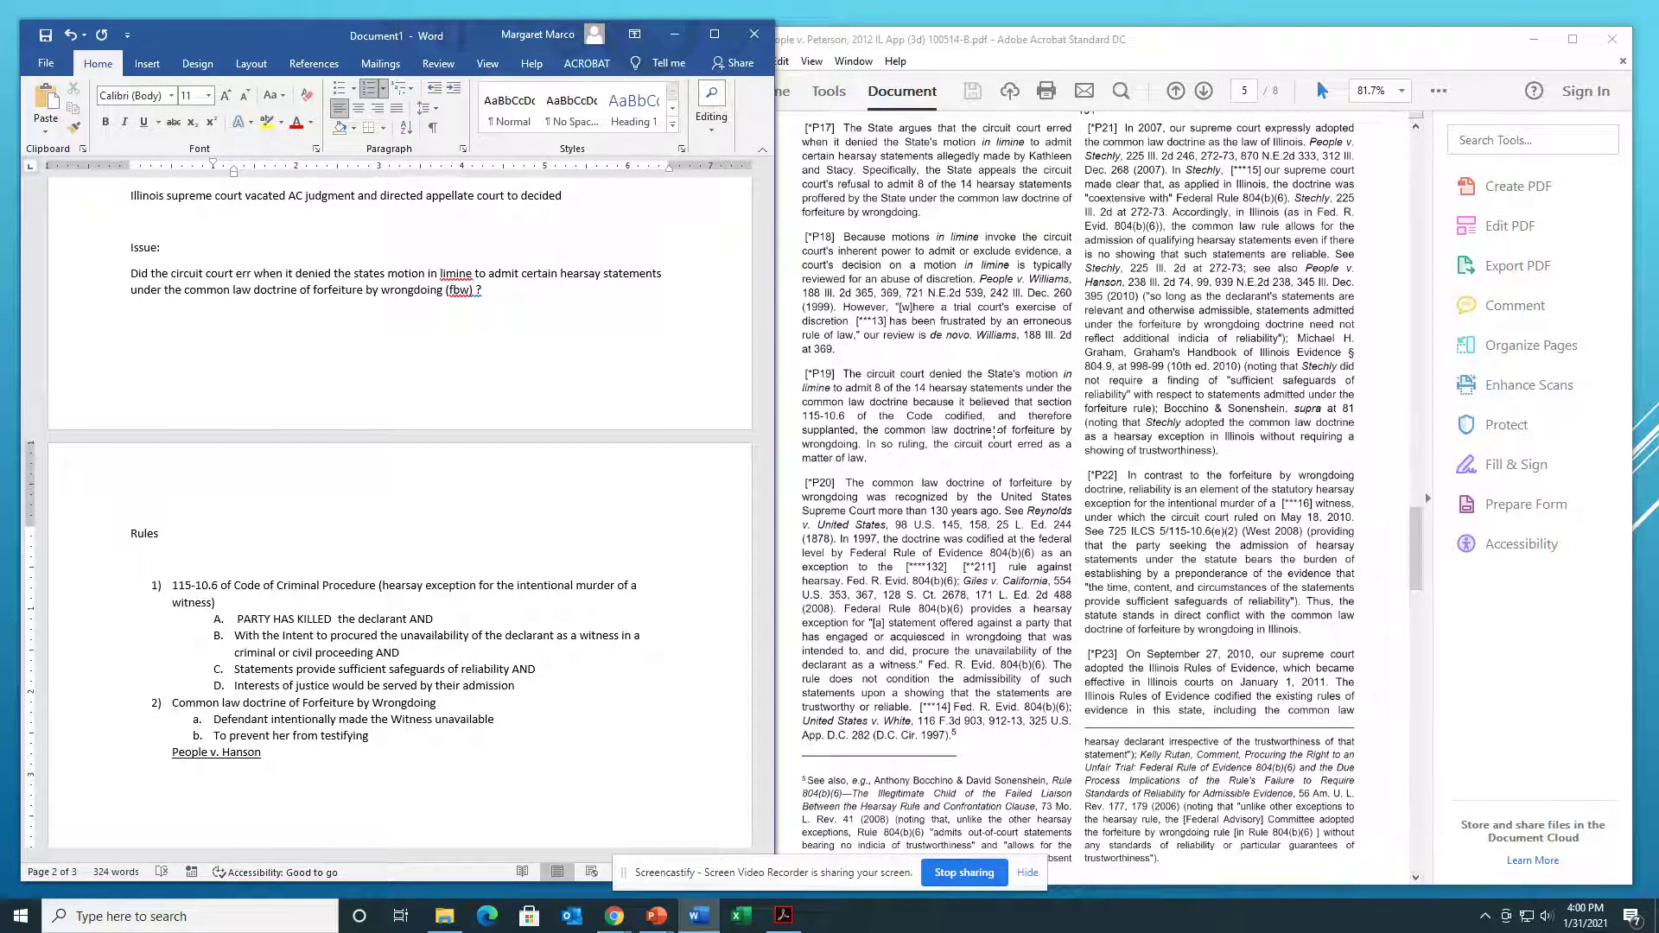
pyautogui.scroll(-2, 994, 432)
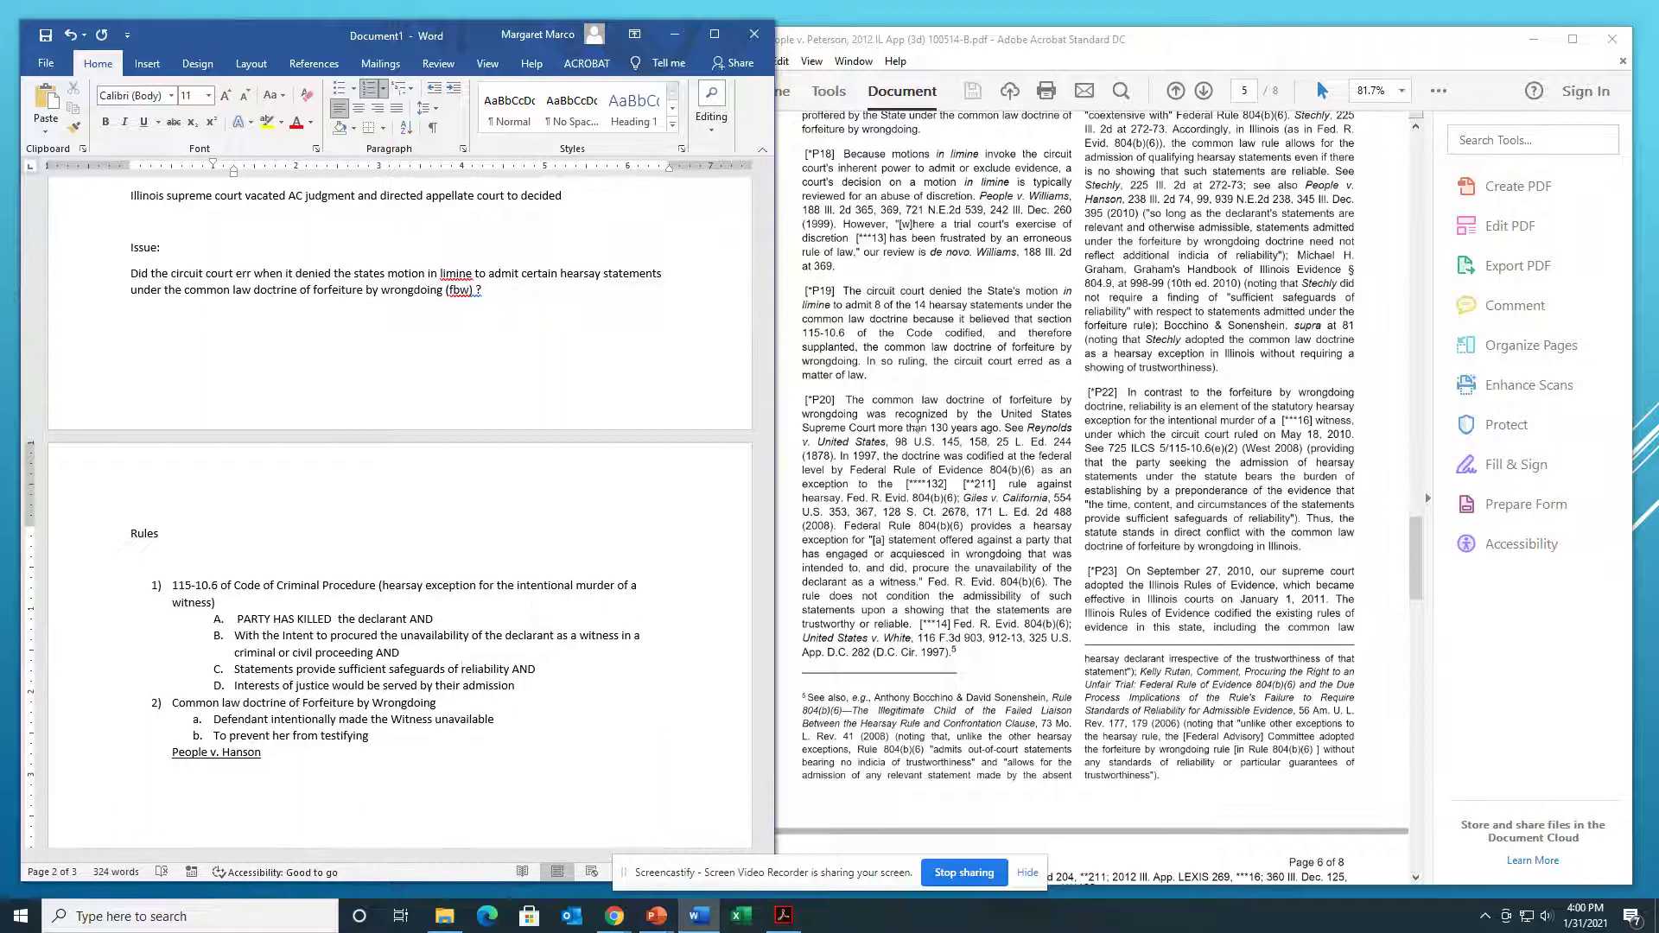
# Step: Delete the empty lines above the Analysis heading
pyautogui.scroll(-6, 478, 599)
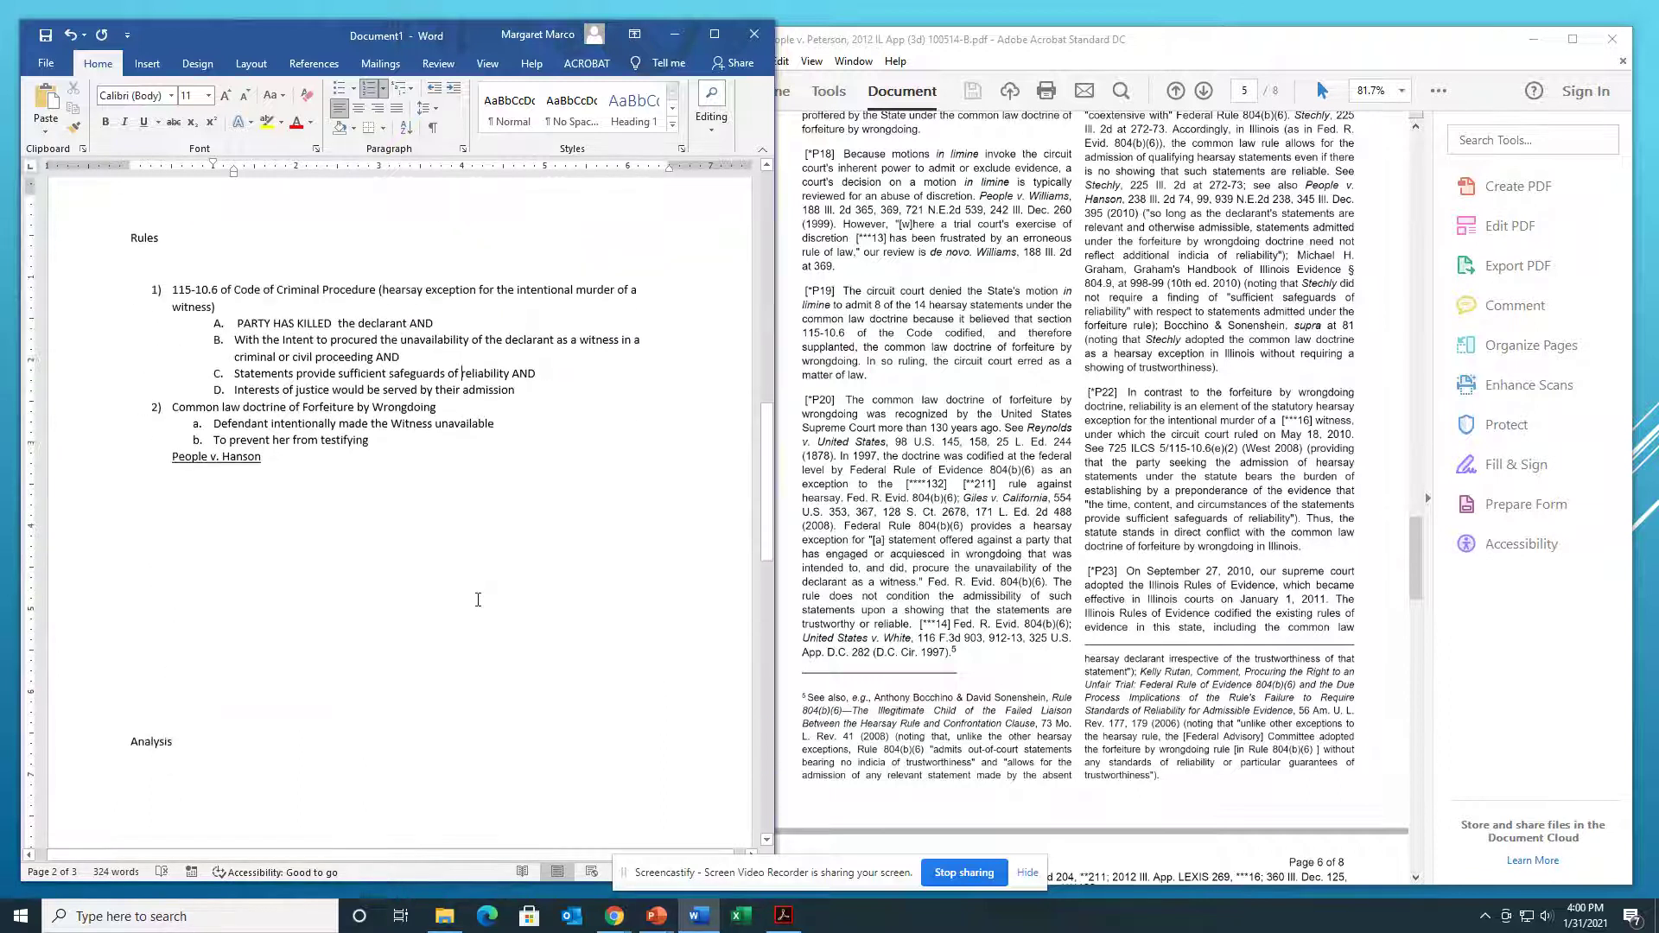
pyautogui.scroll(-3, 478, 600)
pyautogui.click(229, 404)
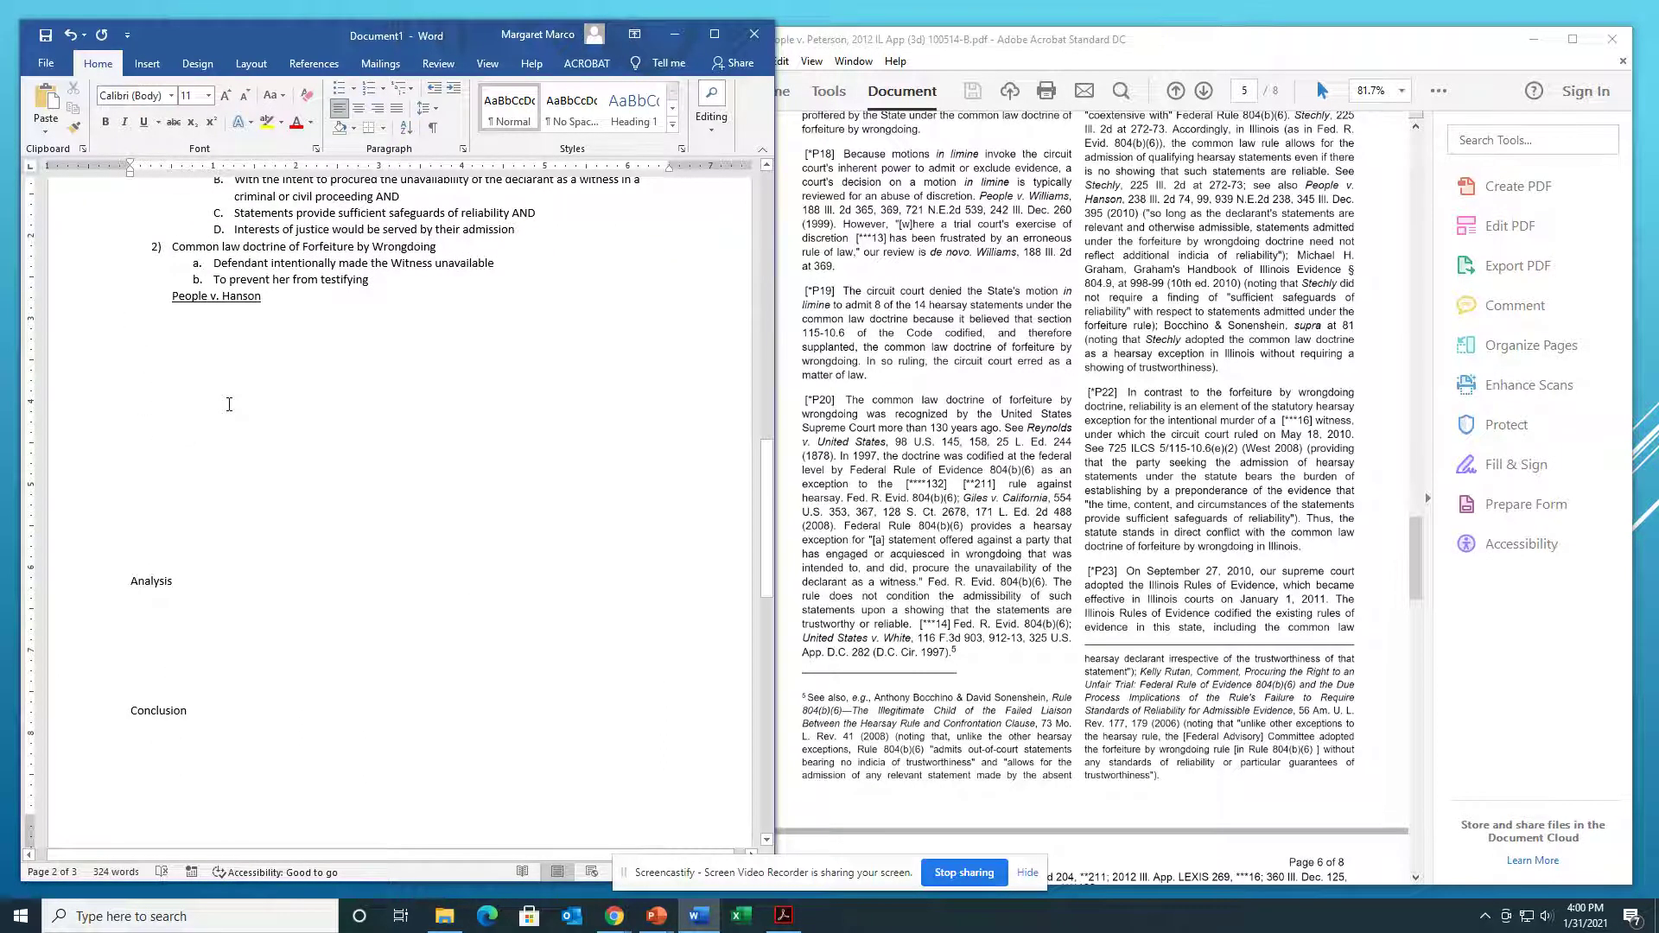
pyautogui.press('Delete')
pyautogui.press('Delete')
pyautogui.press('Delete')
pyautogui.press('Delete')
pyautogui.press('Delete')
pyautogui.press('Delete')
pyautogui.press('Delete')
pyautogui.press('Delete')
pyautogui.press('Delete')
pyautogui.press('Delete')
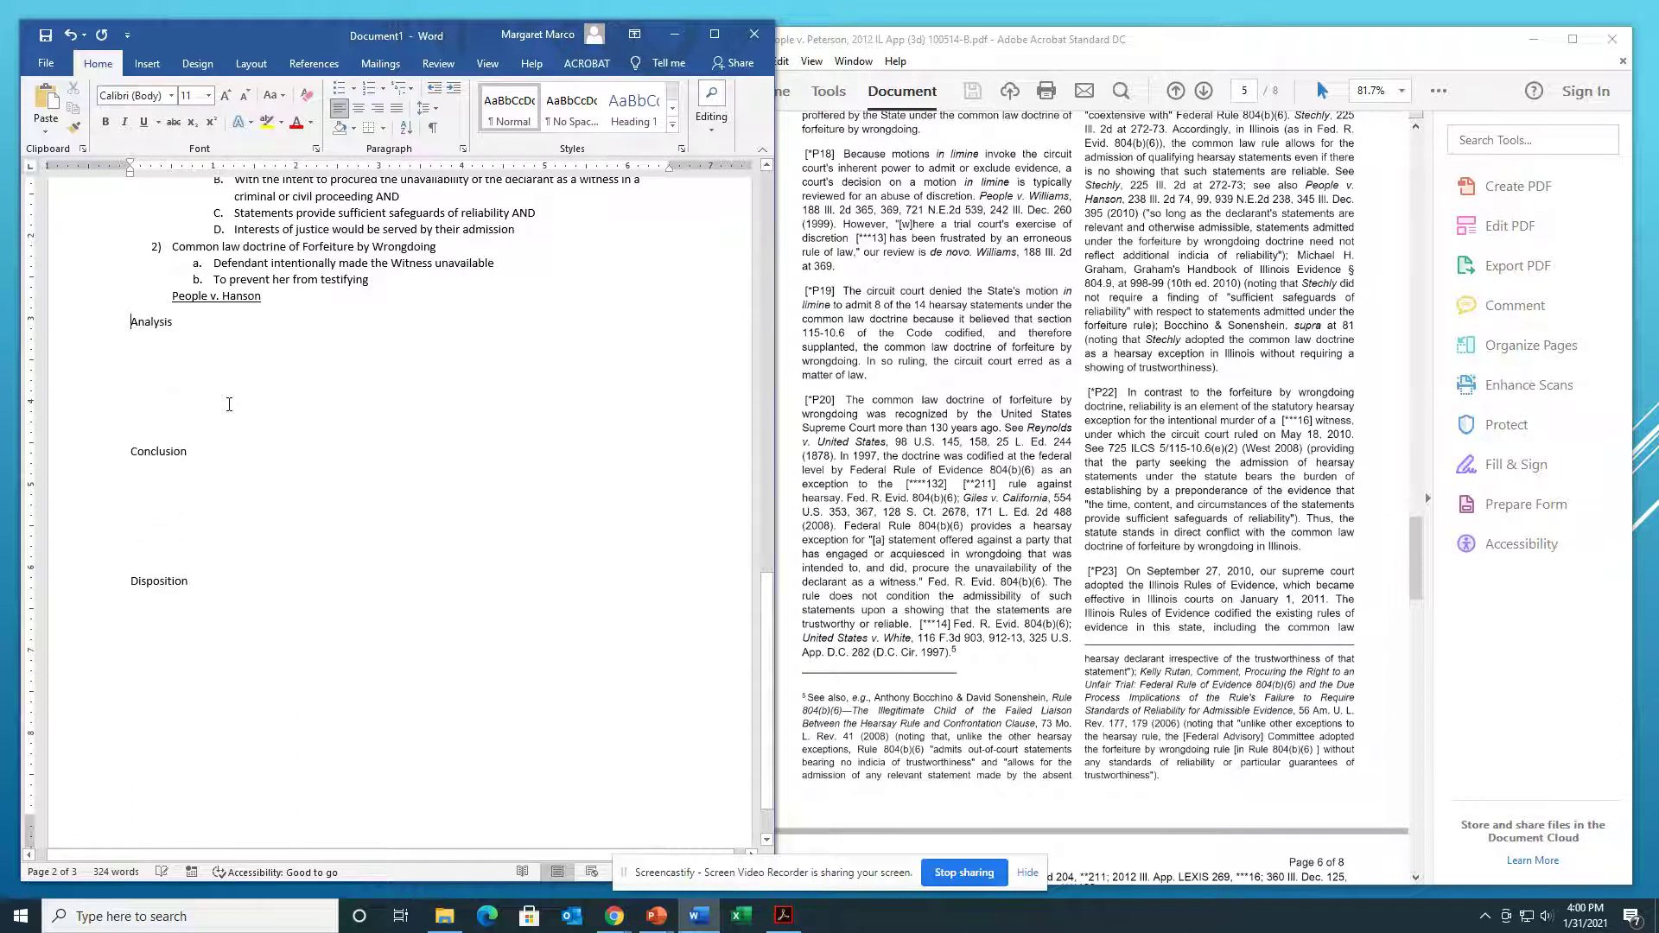
# Step: Under Analysis, list 'FBW: 130 years old', '1997: adopted by FRE' and '2007: Illinois Supreme Court adopts FBW as Illinois law'
pyautogui.press('Return')
pyautogui.press('Return')
pyautogui.press('Return')
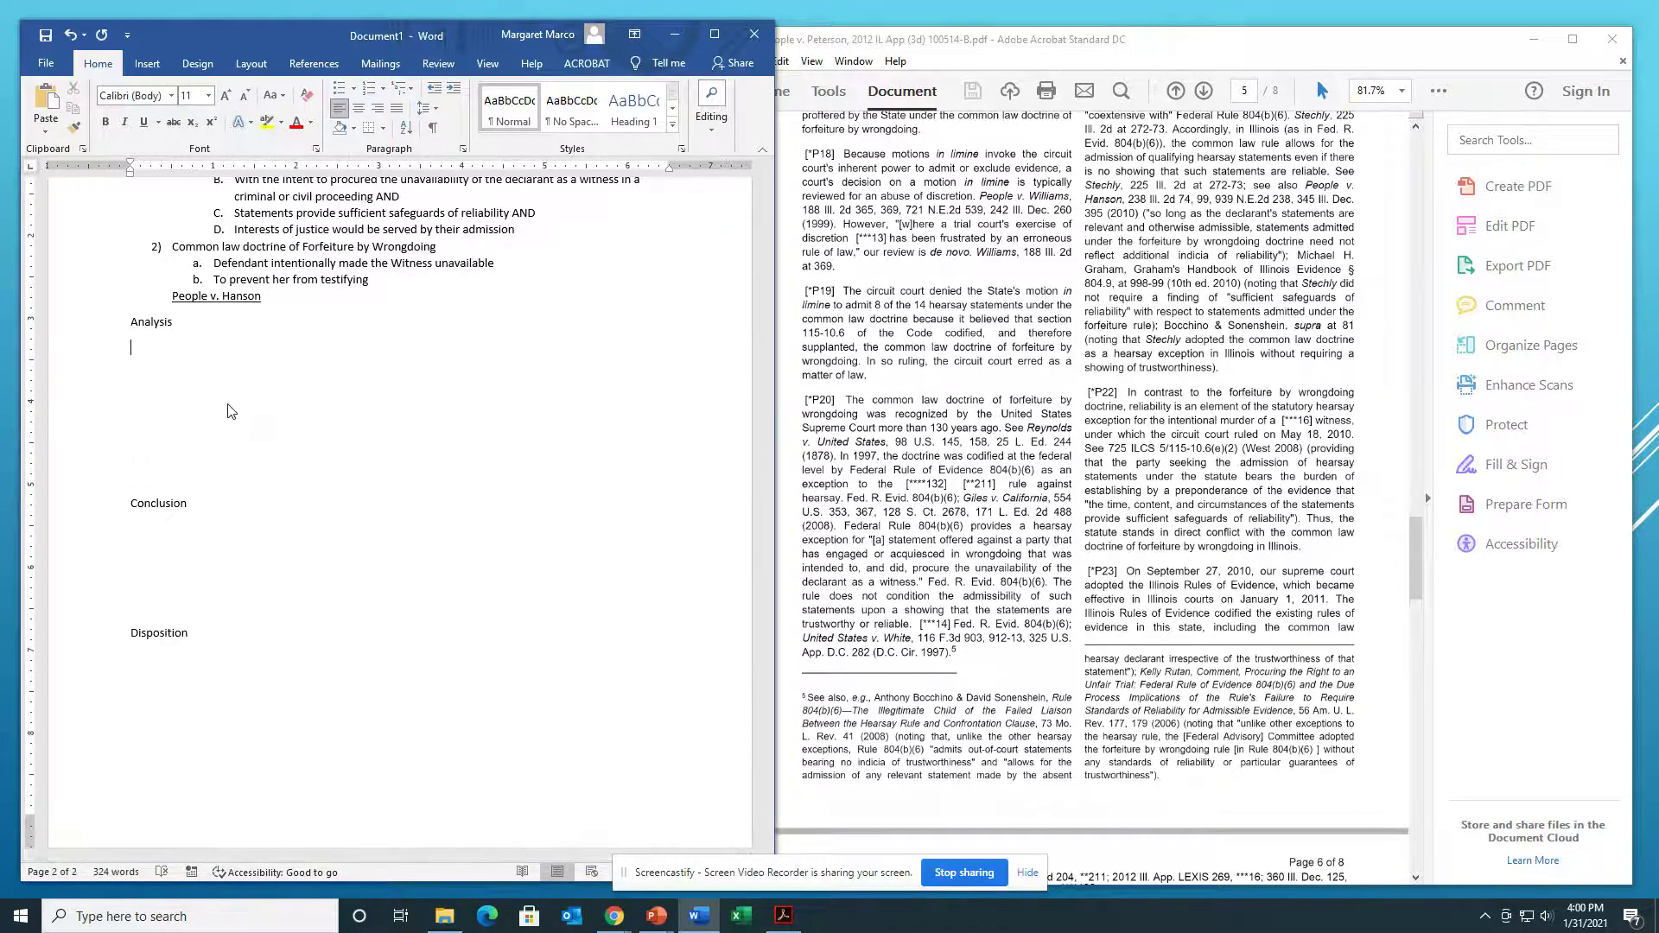
pyautogui.write('FBW:')
pyautogui.write('130 years old')
pyautogui.press('Return')
pyautogui.write('19')
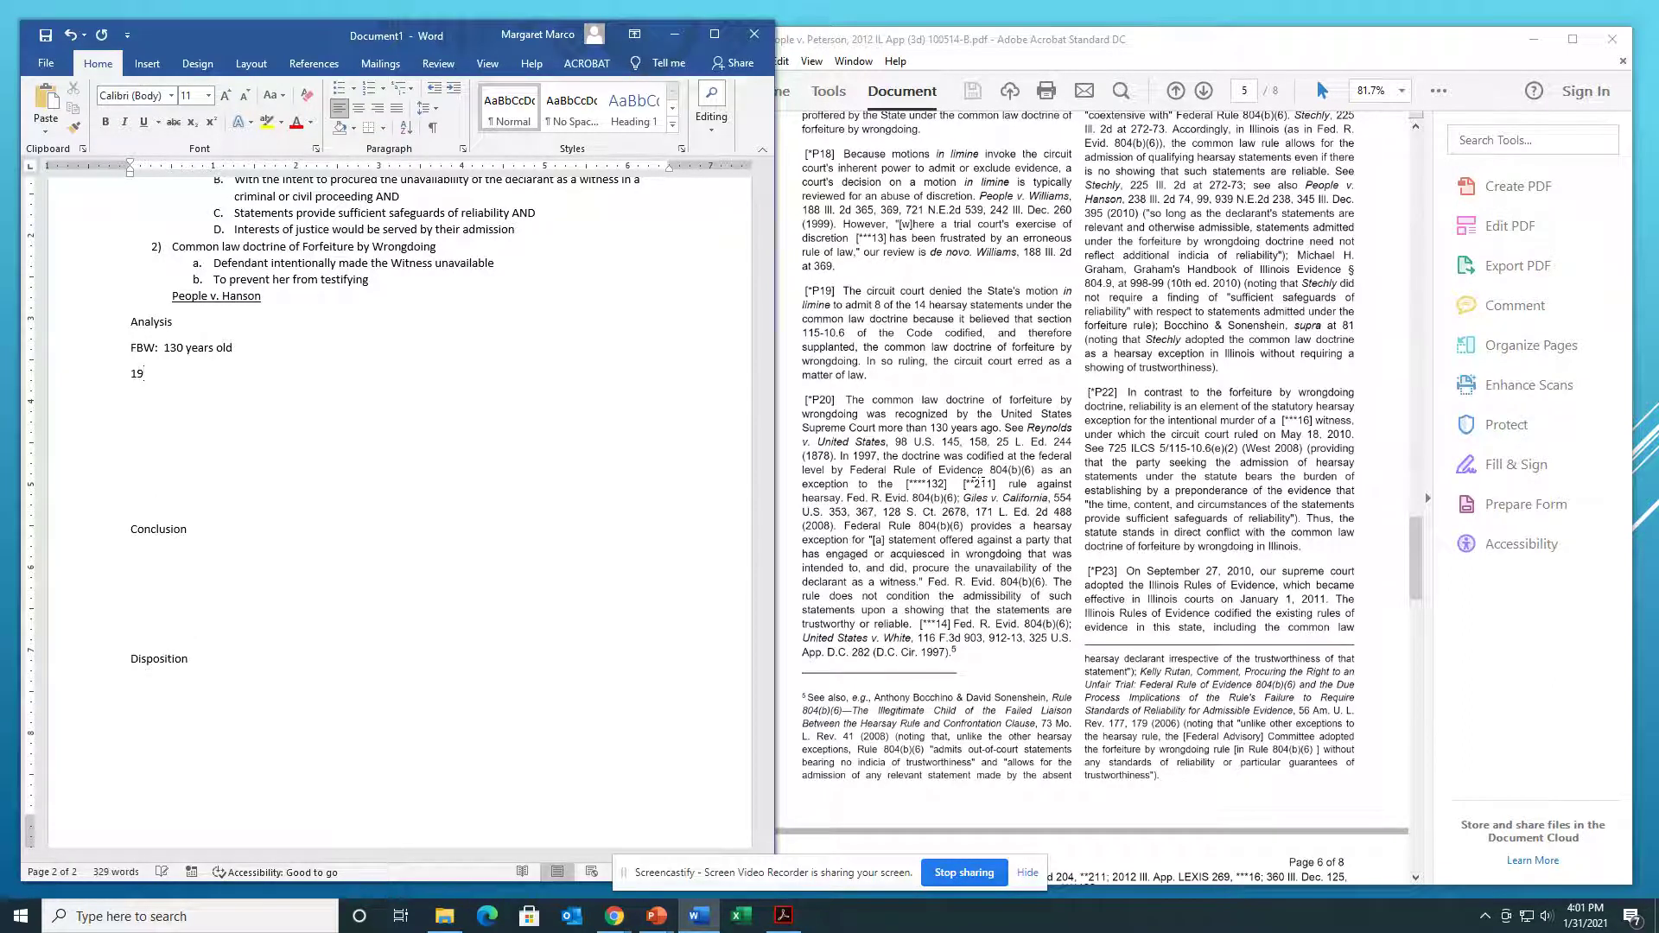
pyautogui.write('97:  adopted by FRE')
pyautogui.scroll(3, 977, 481)
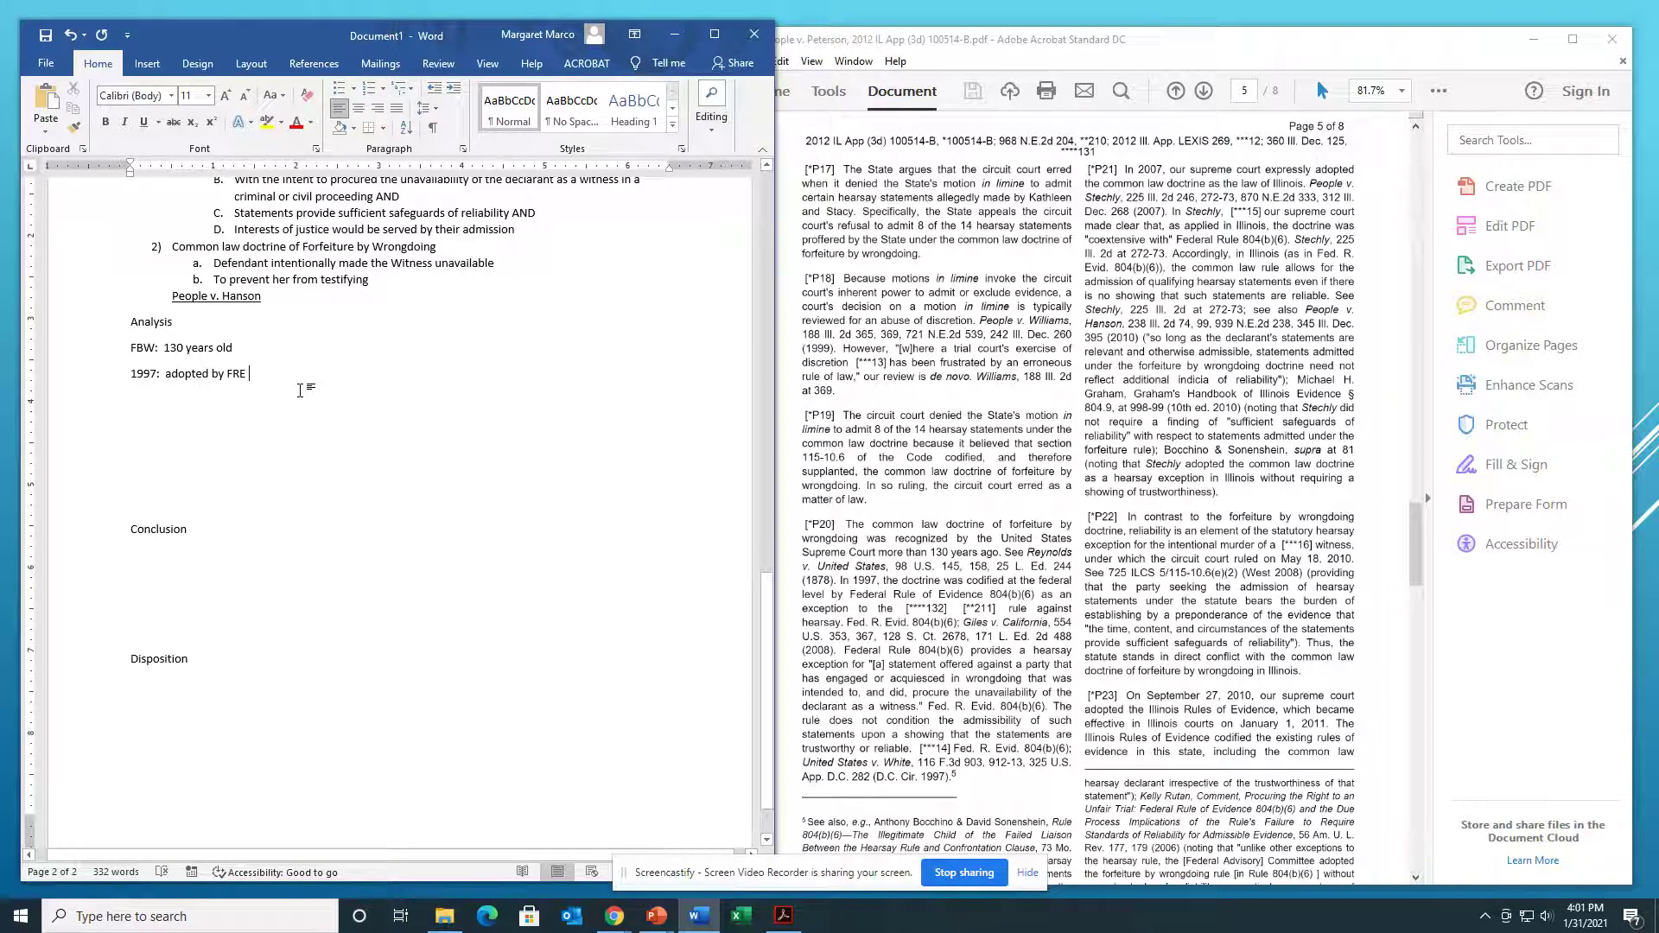
pyautogui.press('Return')
pyautogui.write('2007:  ')
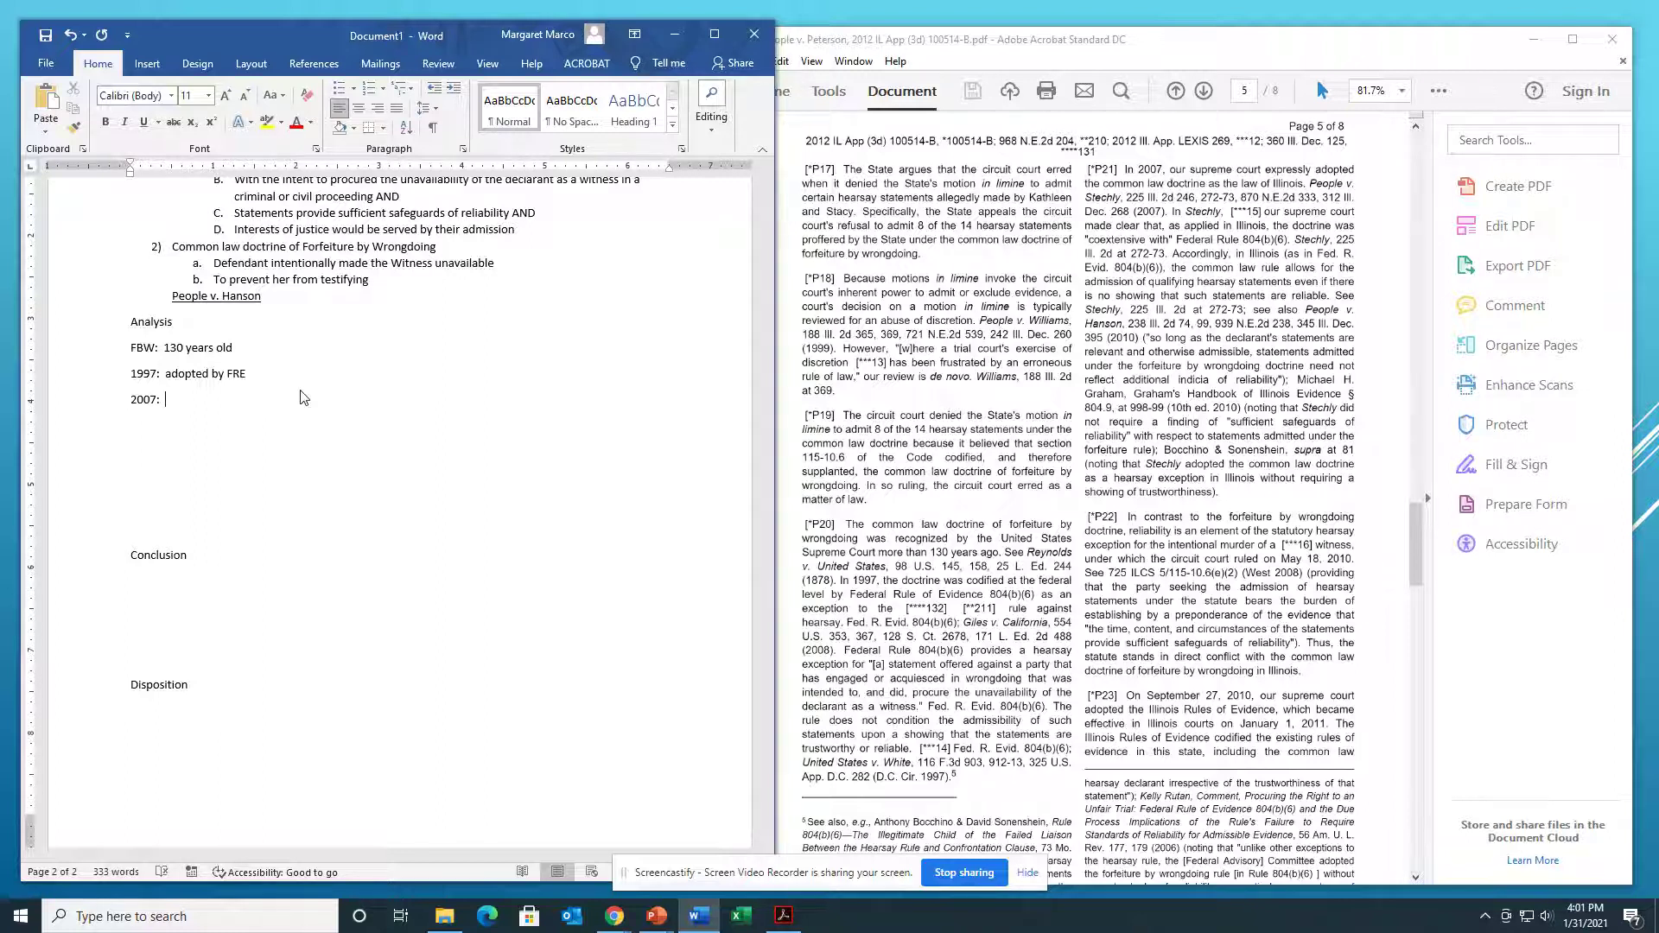
pyautogui.write('Illinois Supreme Court adopts FBW as Illinois law.')
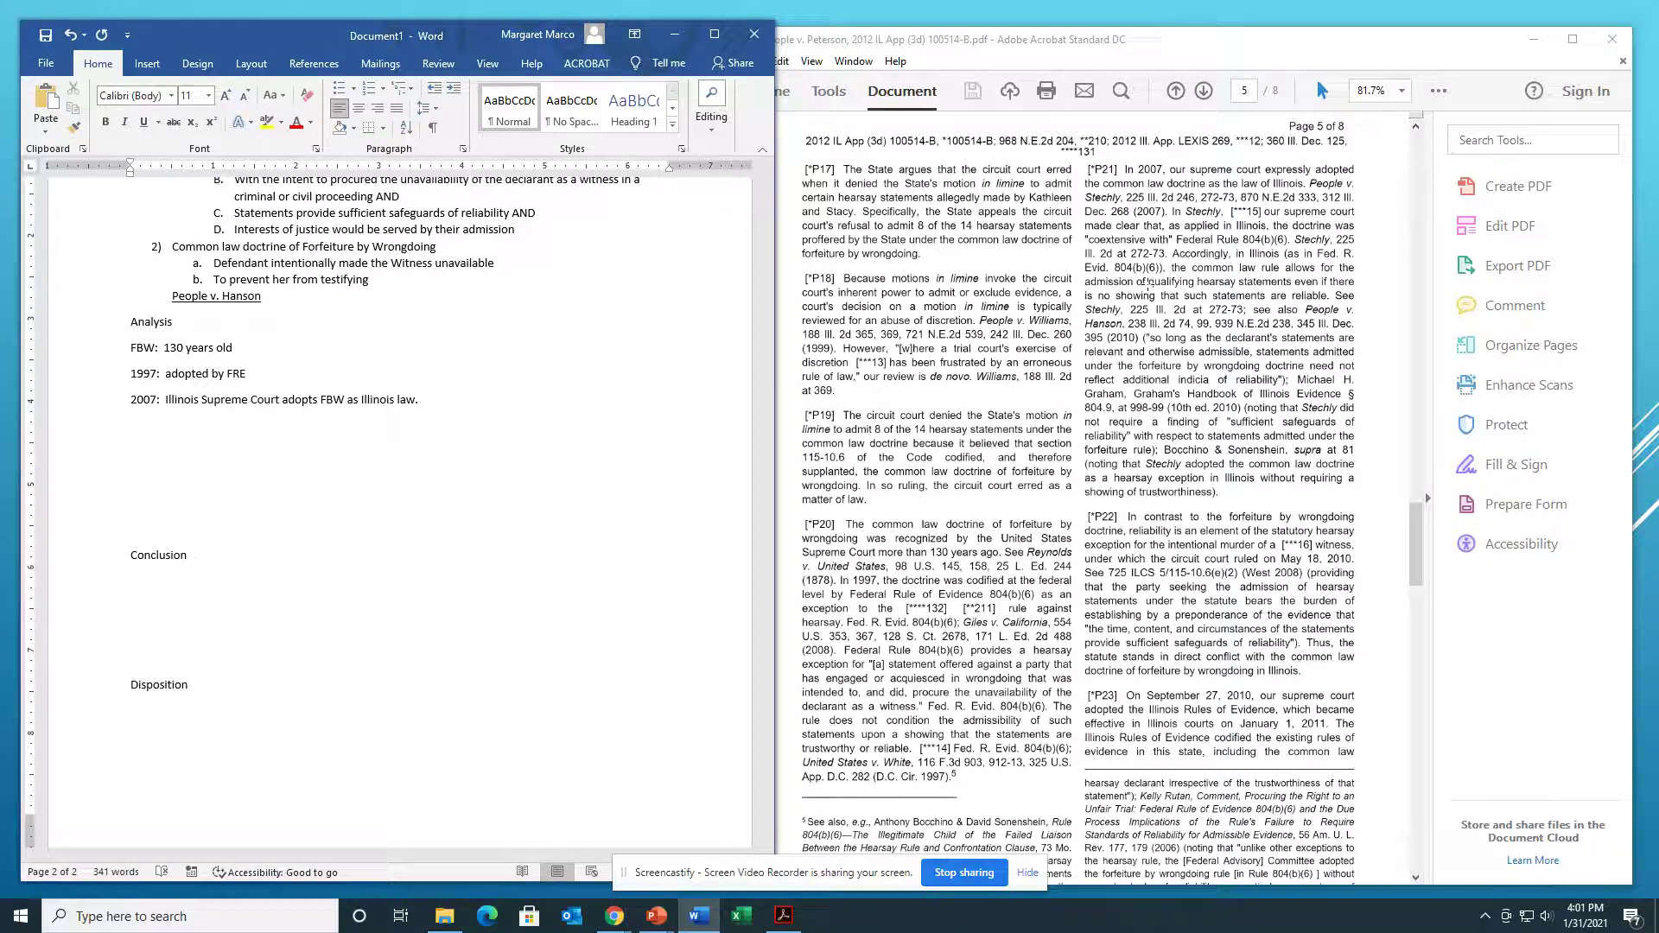
# Step: Add a line that FBW allows admission of qualifying hearsay statements even without reliability assurances
pyautogui.press('Return')
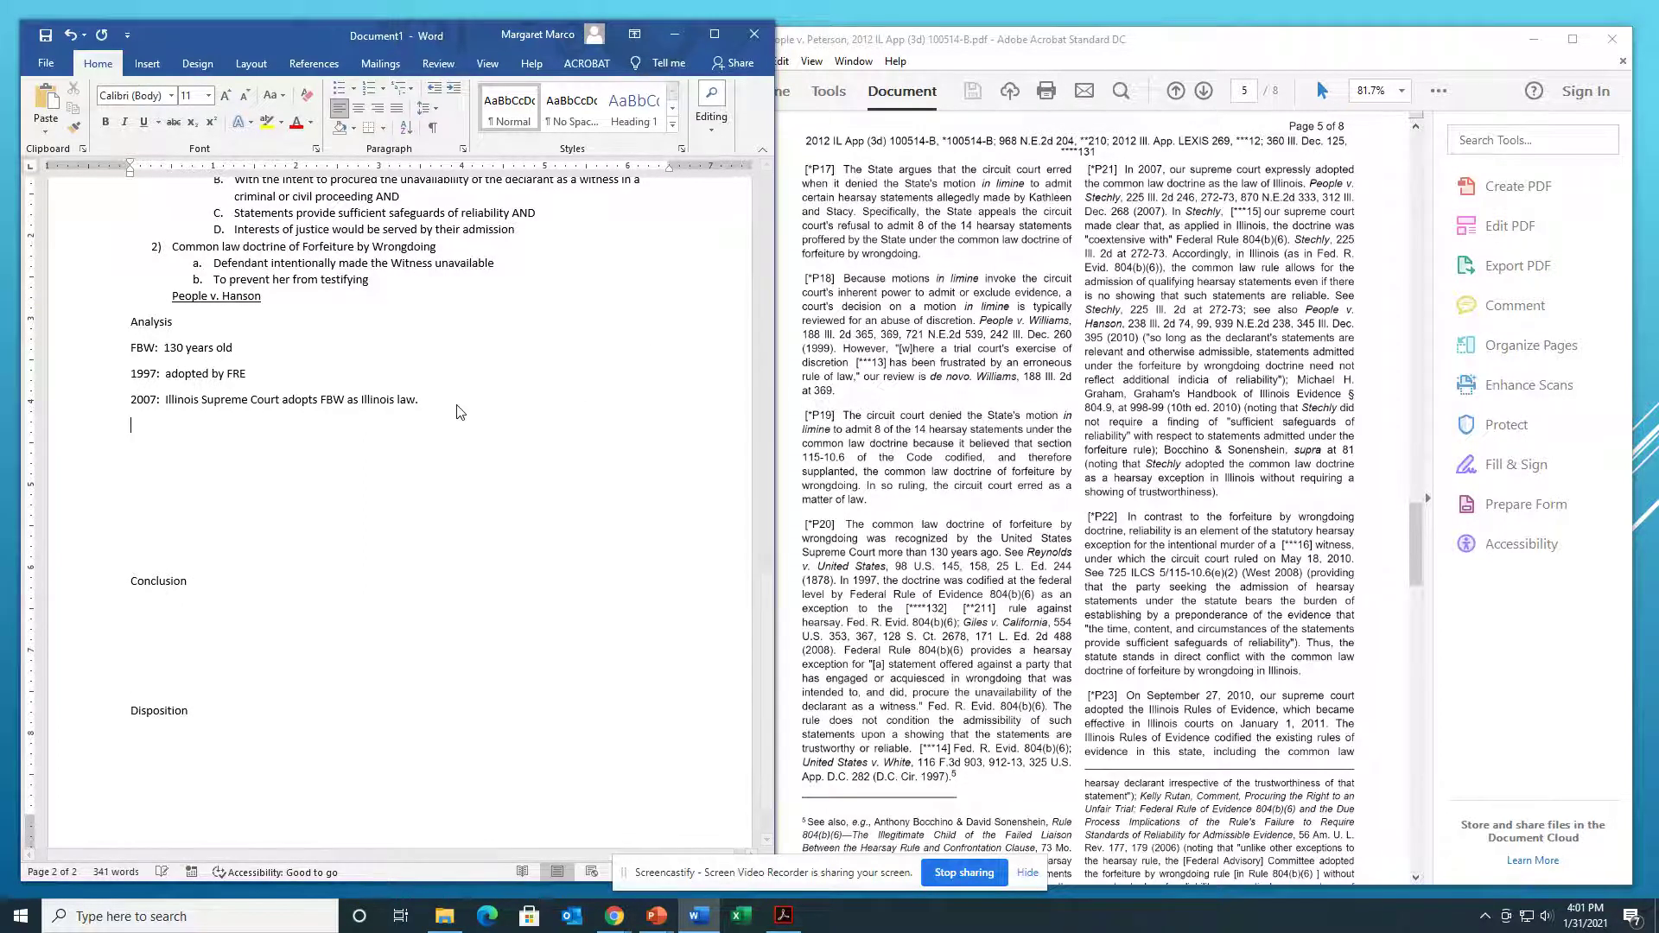
pyautogui.write('-allows tfor admission of')
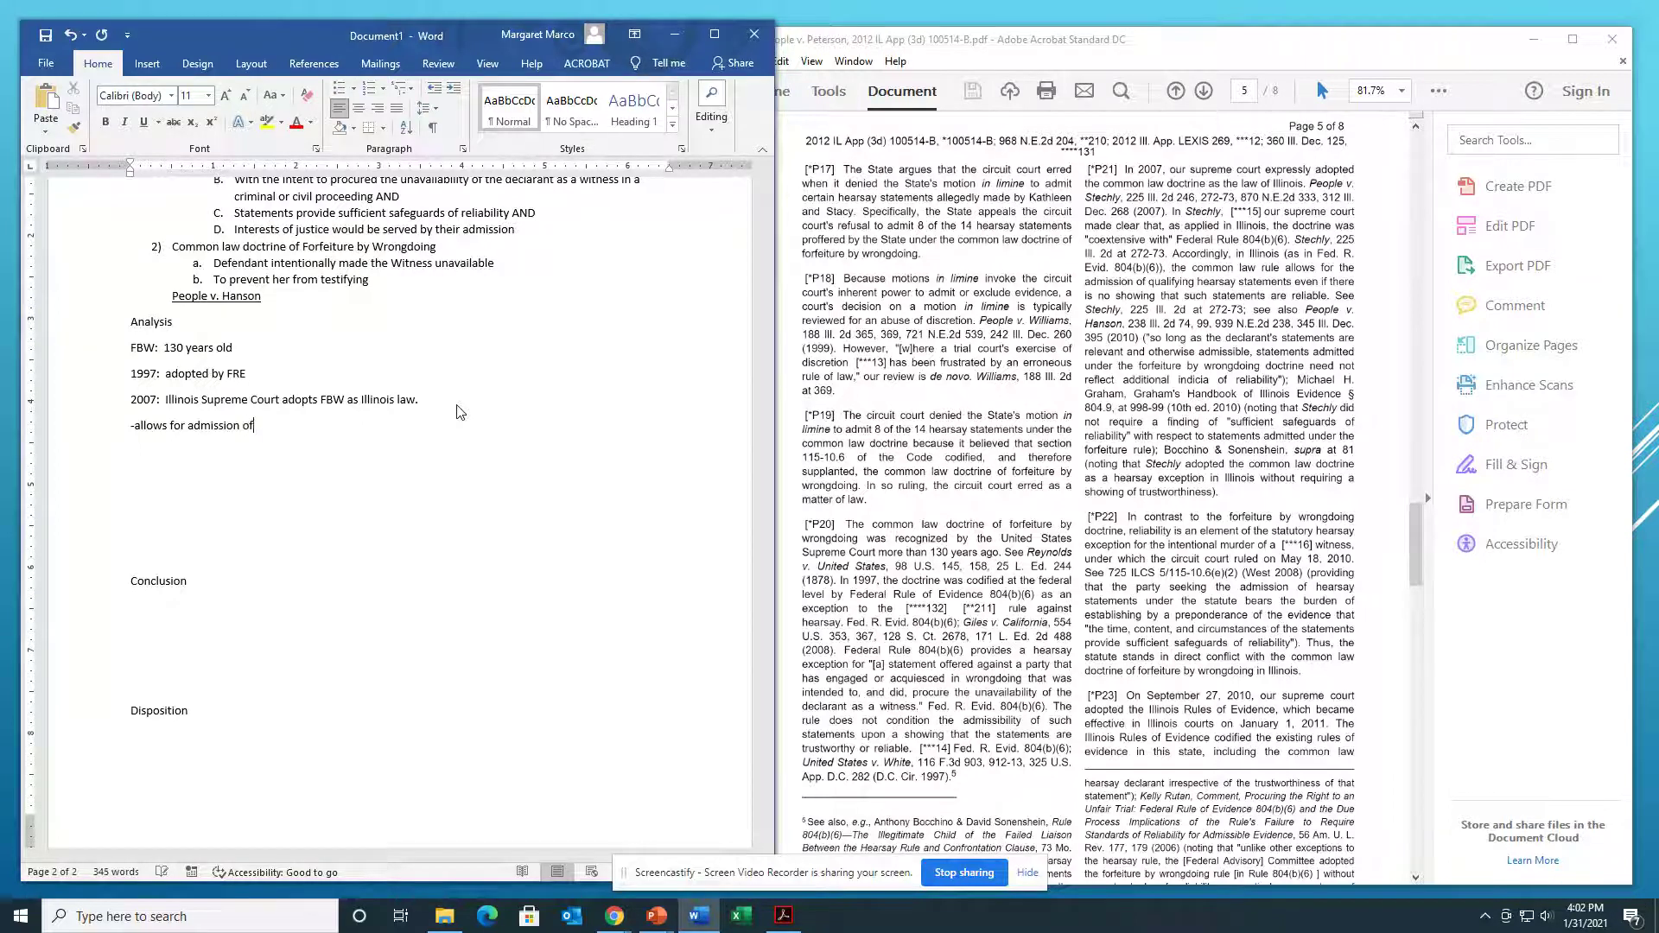
pyautogui.write('qualifying hearsay statements even wi')
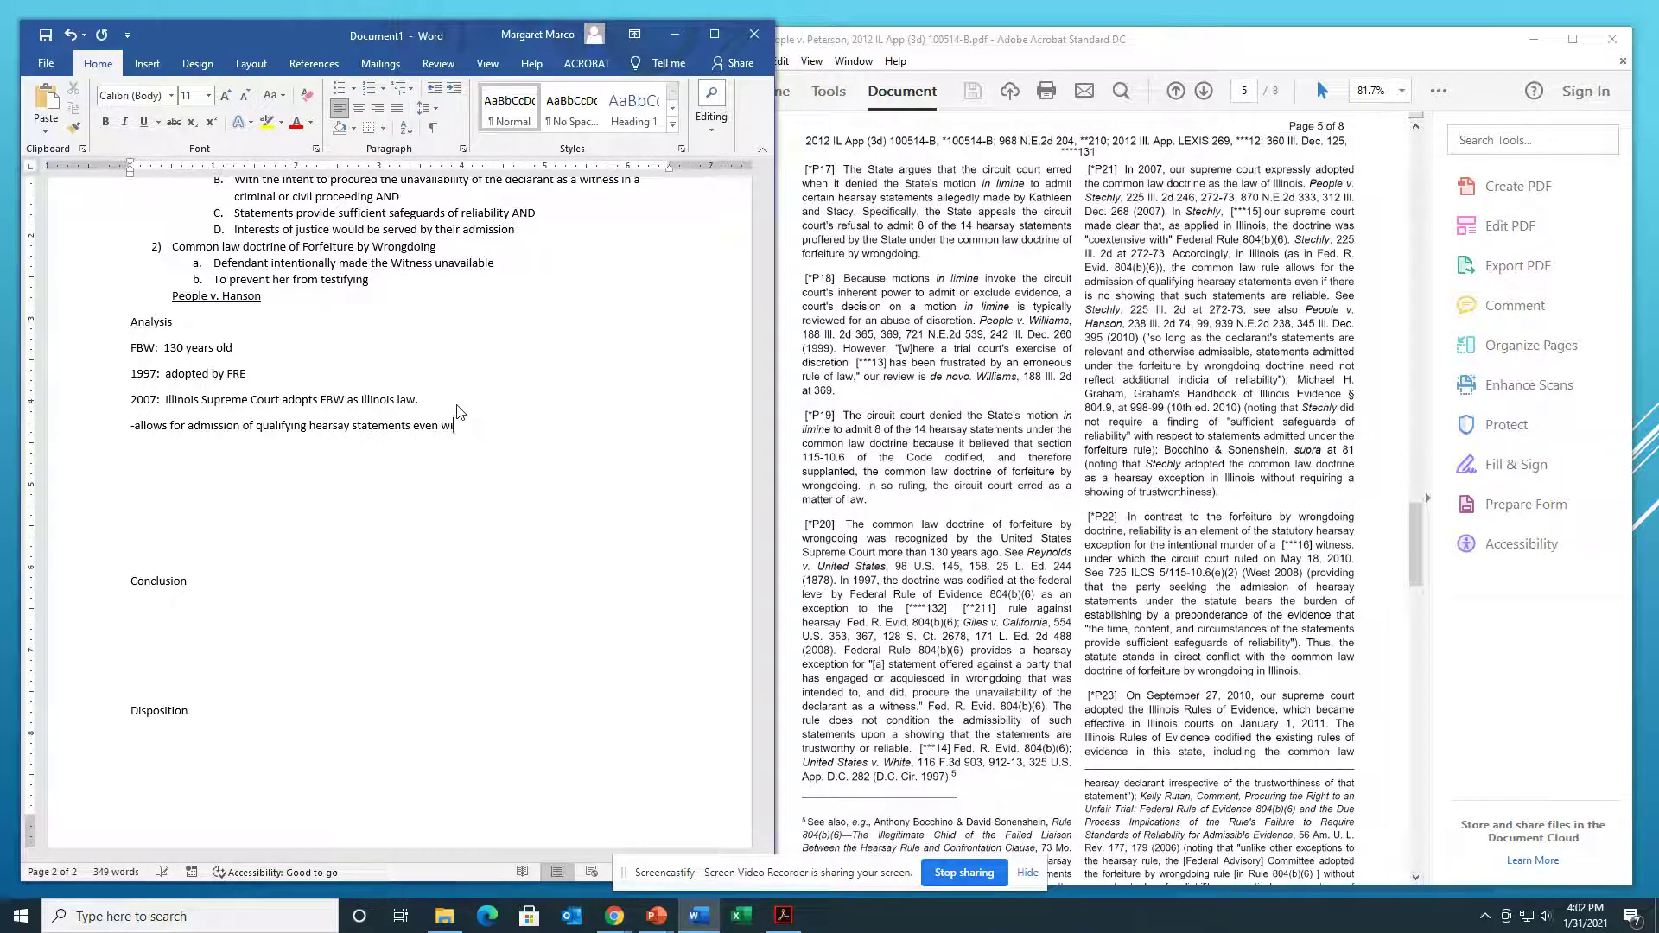
pyautogui.write('thout reliability assurances')
# Step: Add 'Statutory exception: requires safeguards' below the assurances line
pyautogui.scroll(-4, 1256, 492)
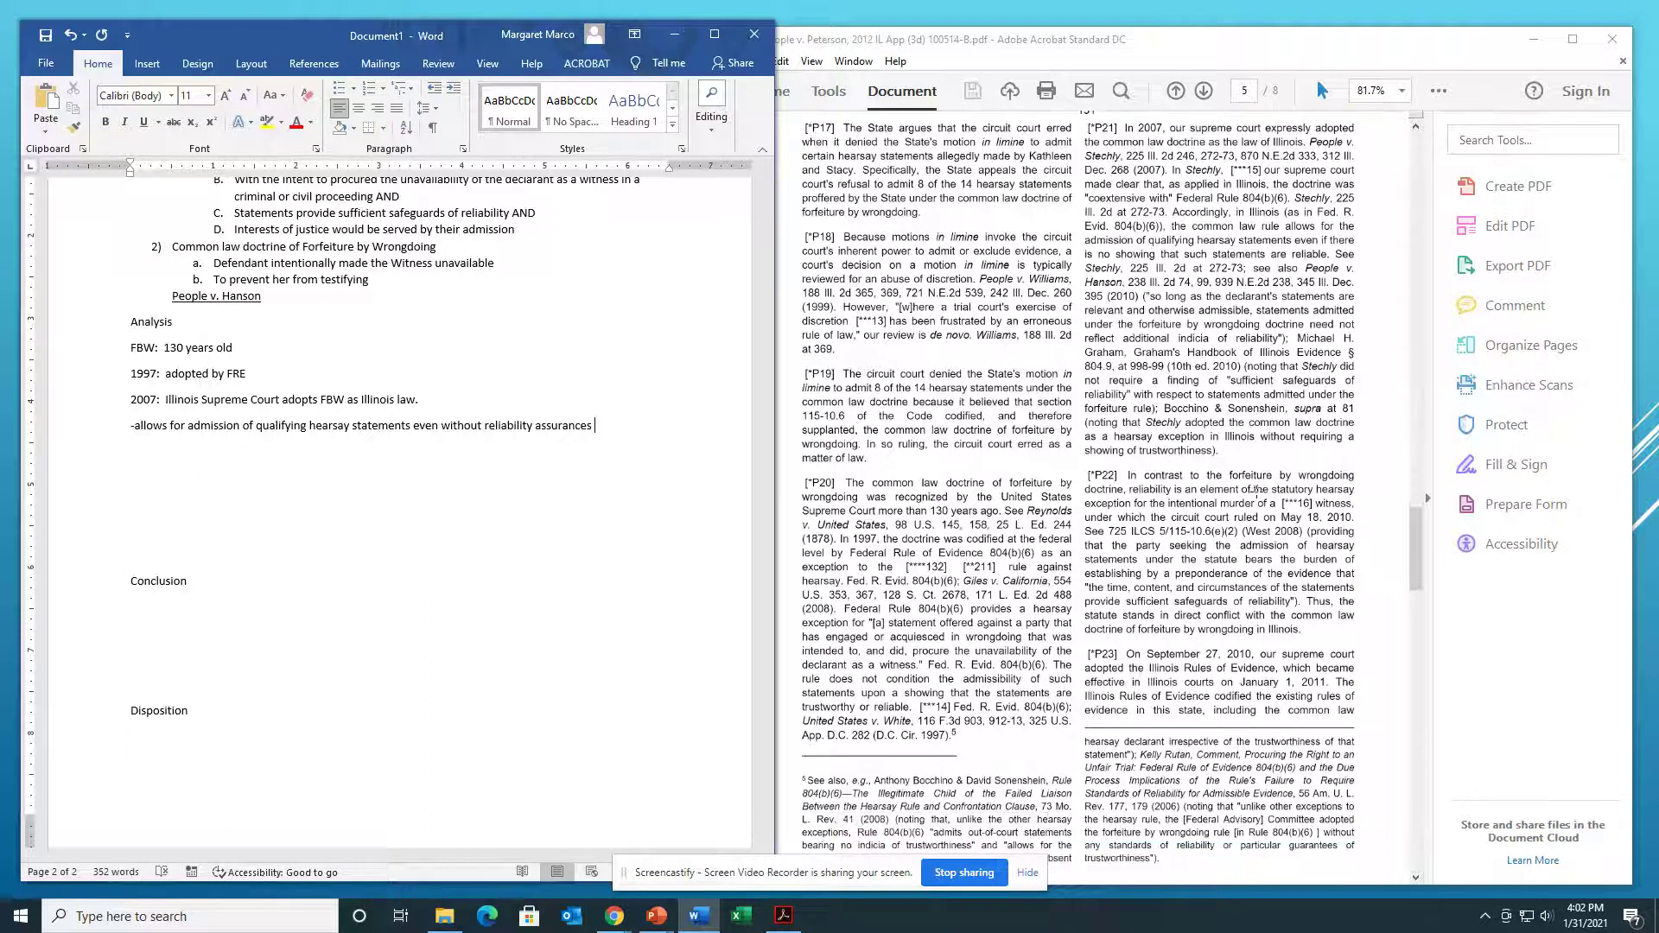
pyautogui.scroll(-1, 1255, 491)
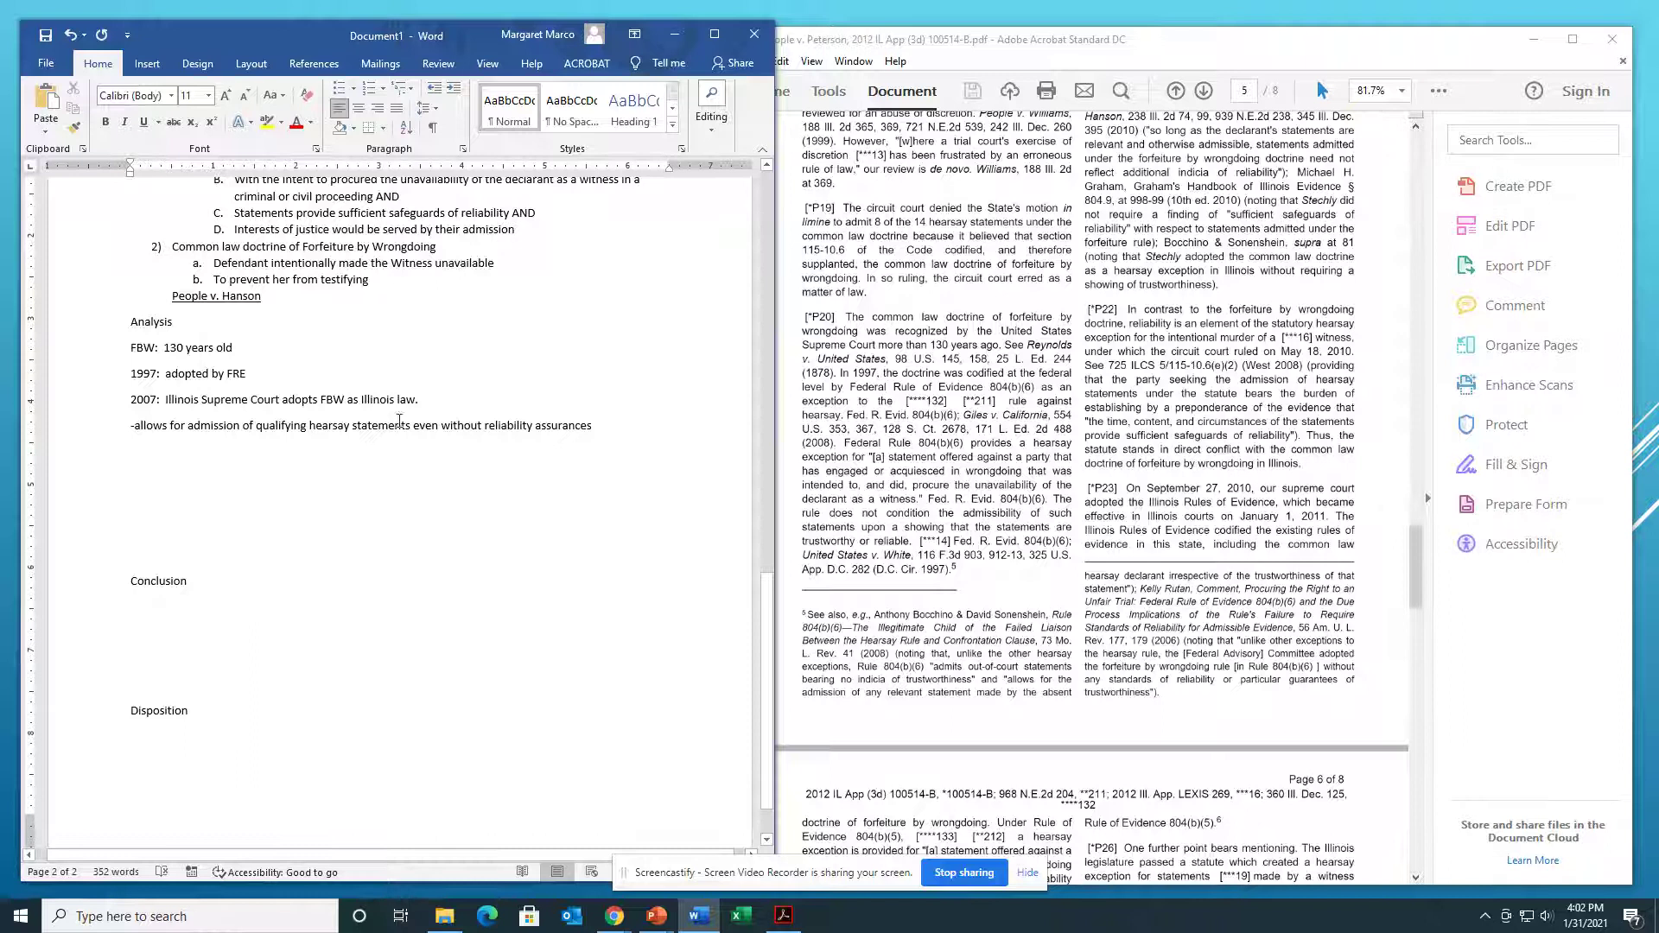
pyautogui.click(570, 476)
pyautogui.press('Return')
pyautogui.press('Return')
pyautogui.write('S')
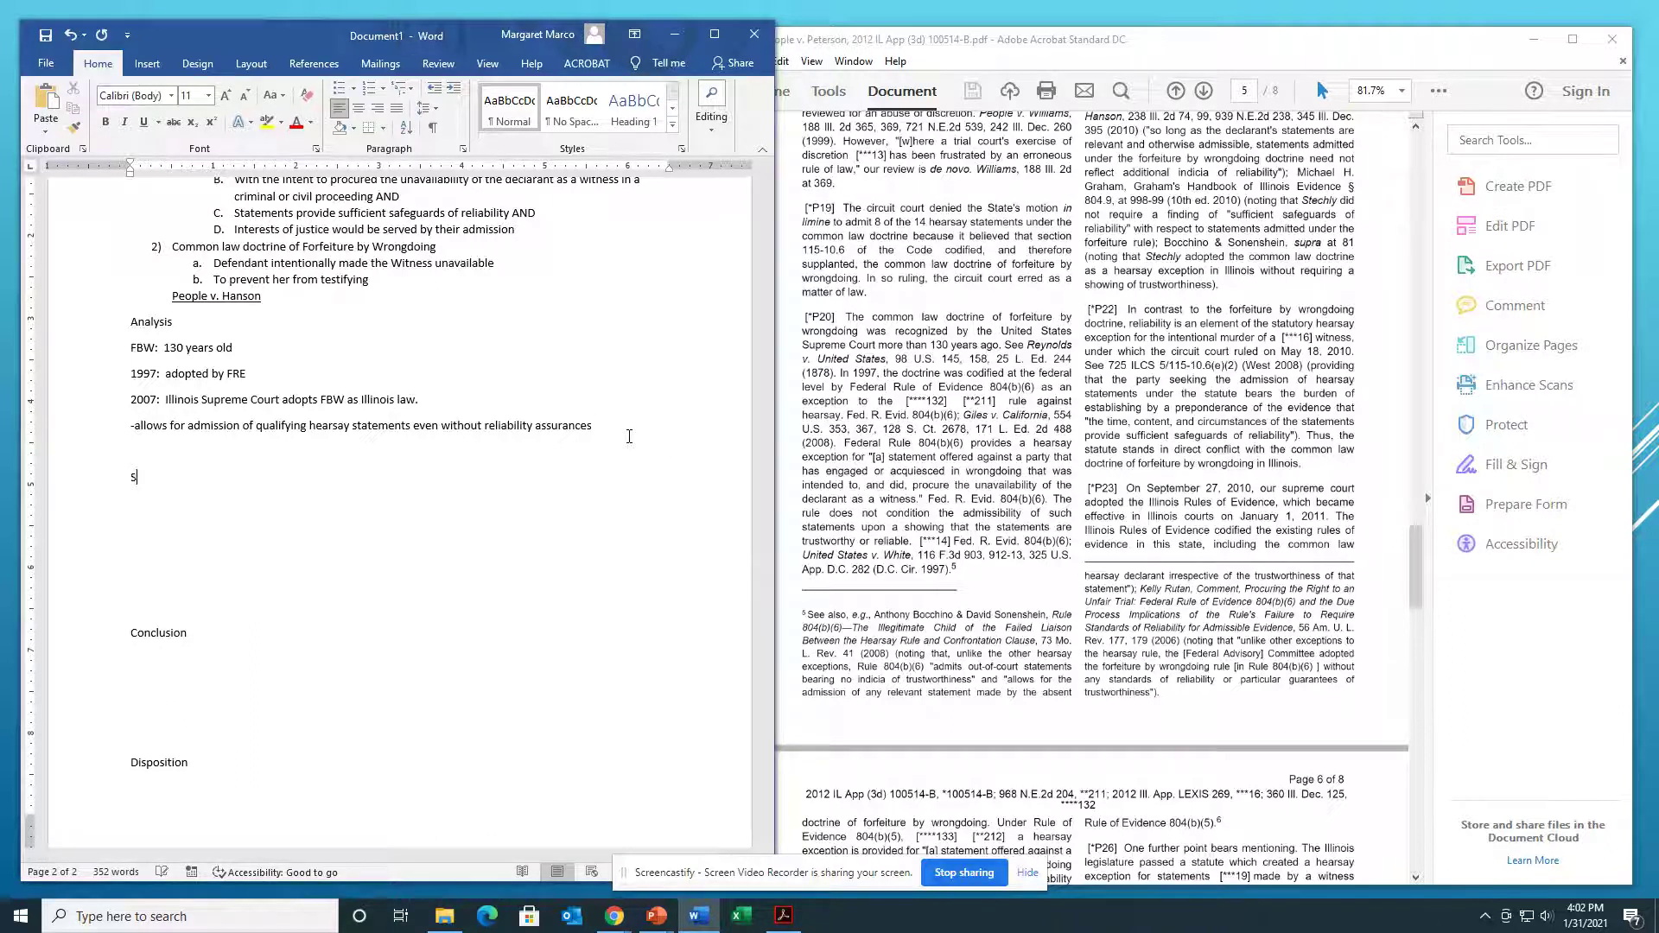
pyautogui.write('tatutory exception:')
pyautogui.write('requires safeguards')
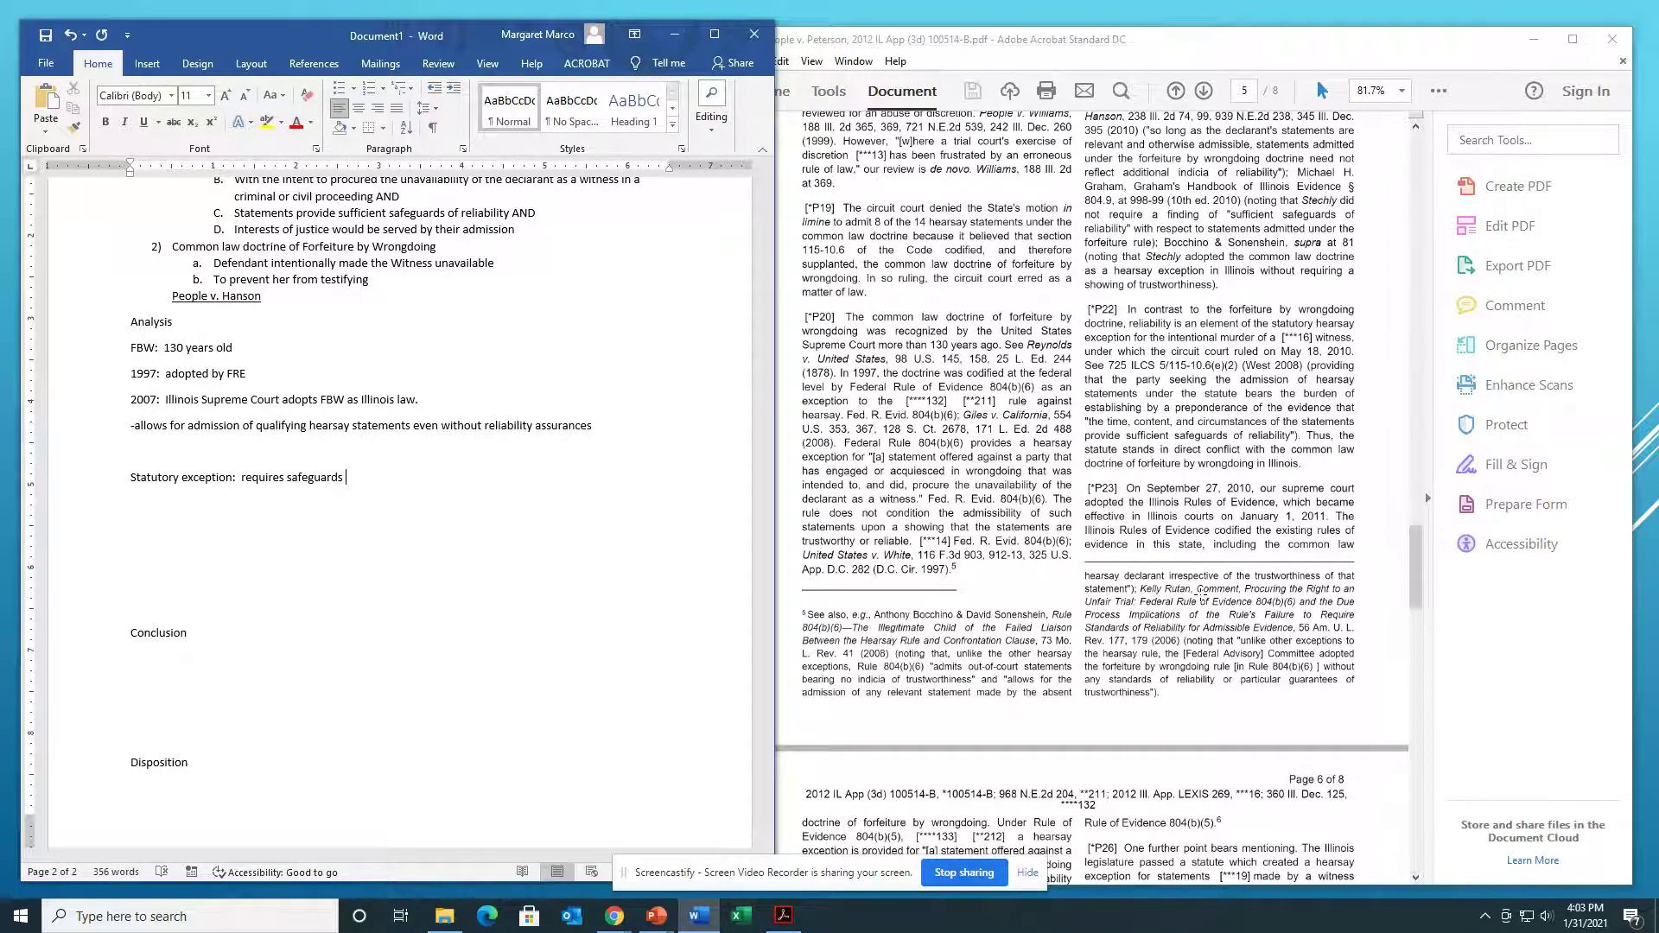
pyautogui.scroll(-2, 1202, 596)
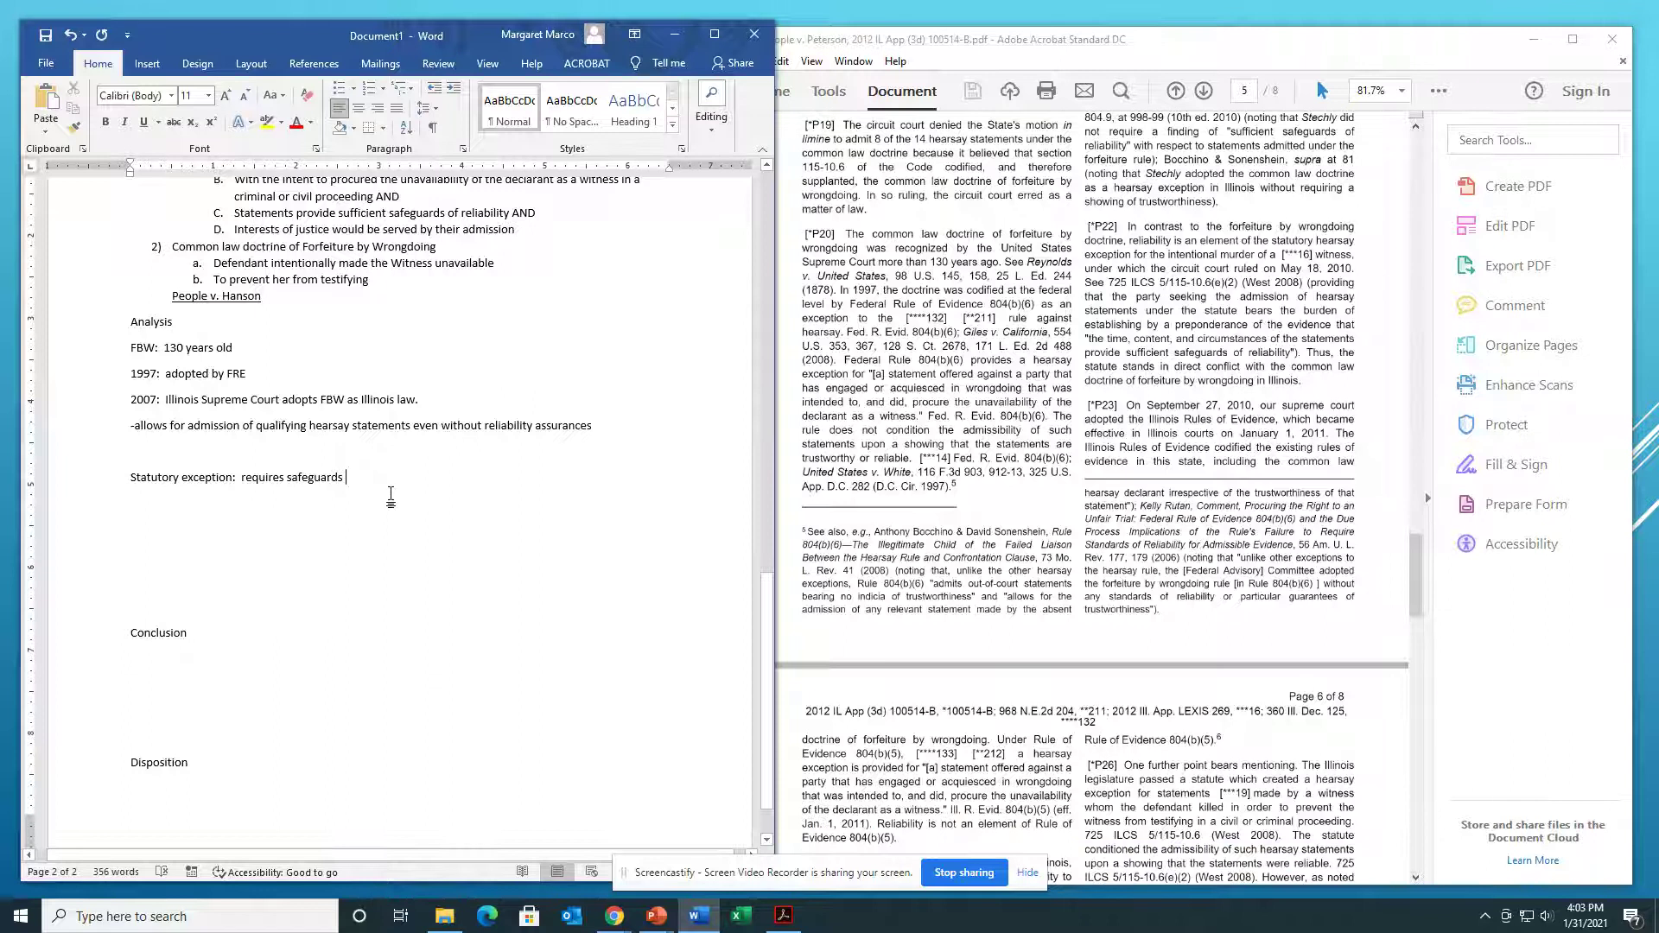
# Step: Add '2010: Ill.SCt adopted Illinois Rules of Evidence (effective 2011), codified existing evidence rules in the state (including FBW)'
pyautogui.press('Return')
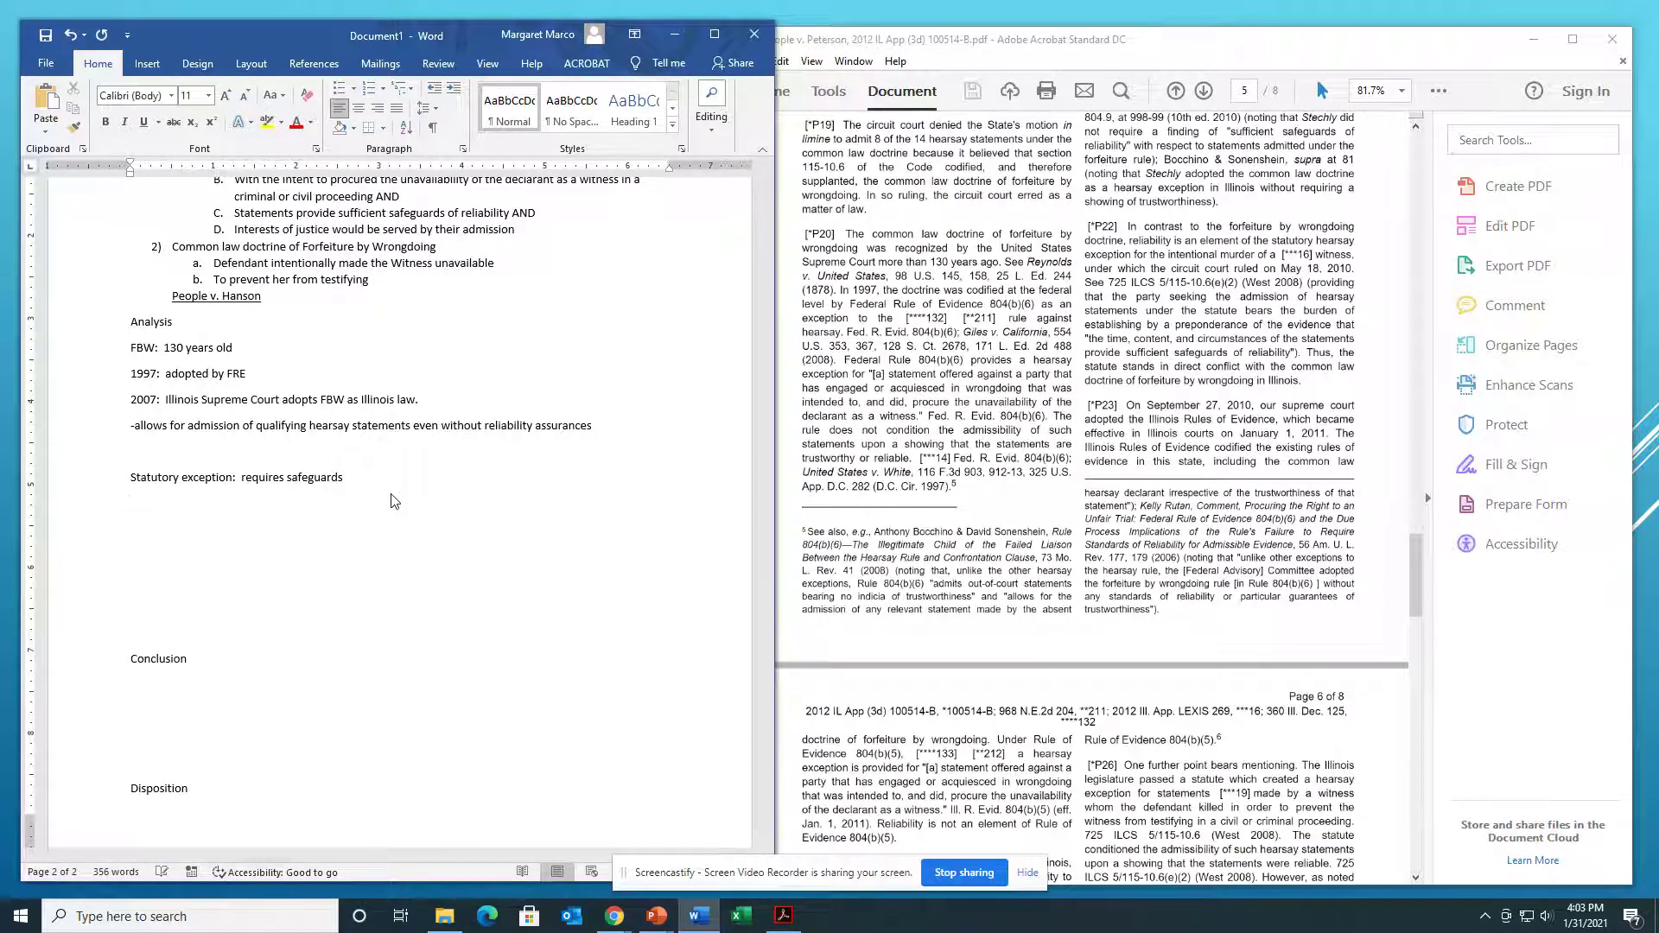
pyautogui.write('2010')
pyautogui.write(':  Ill.S')
pyautogui.write('Ct a')
pyautogui.write('dopted Ill')
pyautogui.write('inois')
pyautogui.write(' Rules of E')
pyautogui.write('vdence')
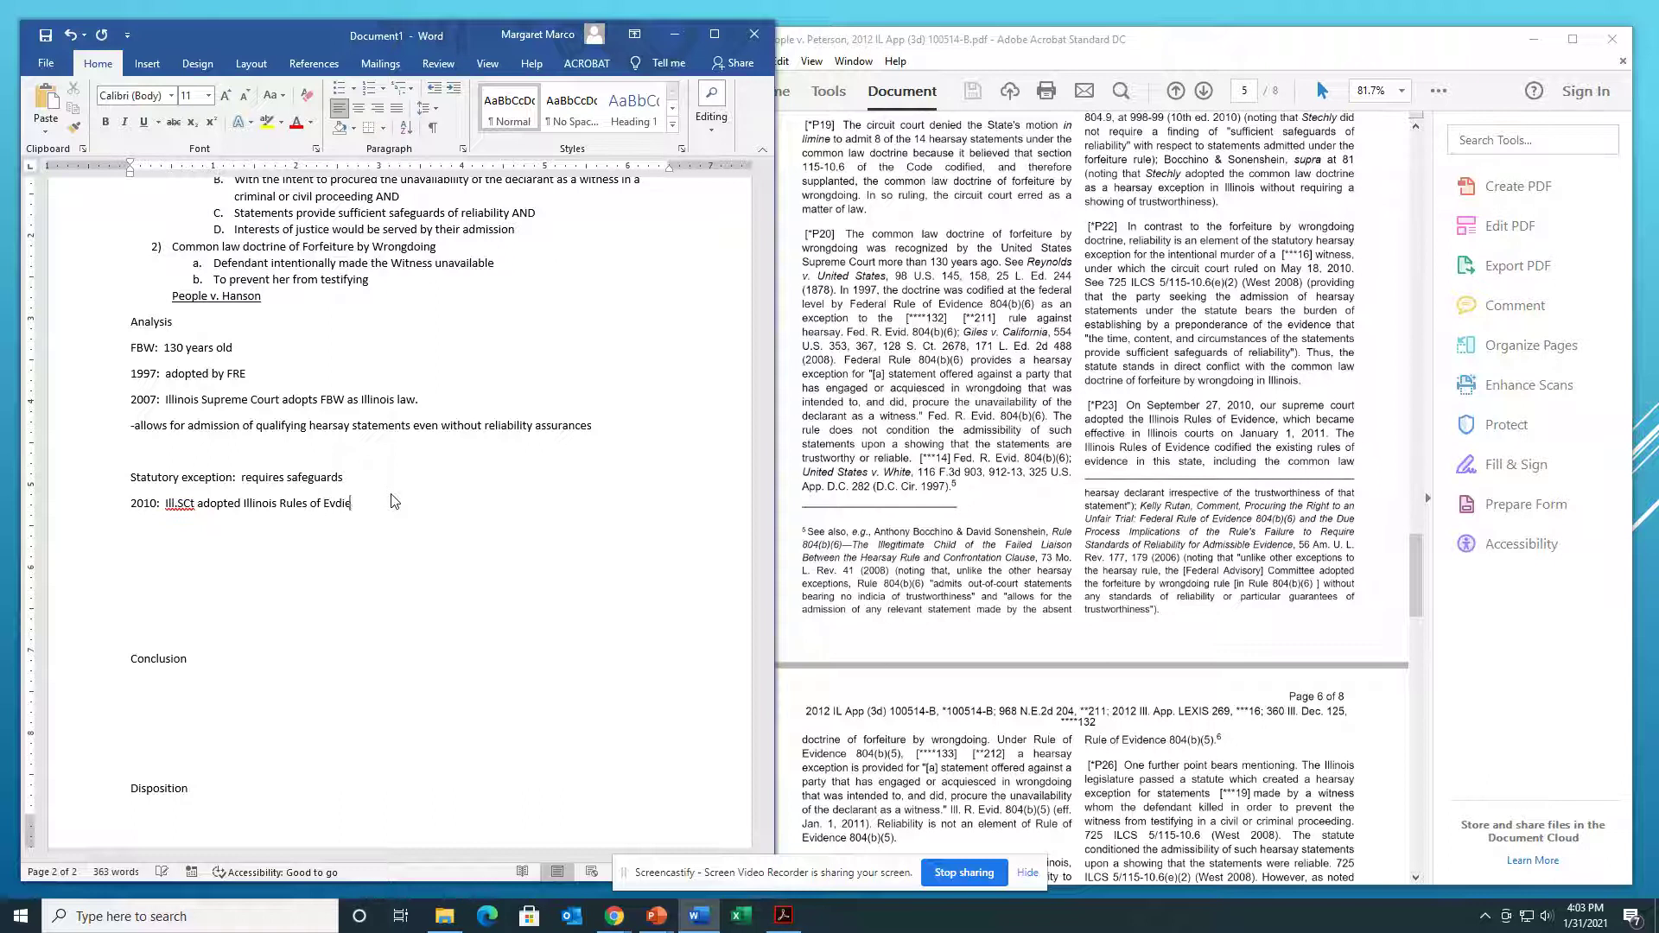
pyautogui.press('BackSpace')
pyautogui.press('BackSpace')
pyautogui.press('BackSpace')
pyautogui.press('BackSpace')
pyautogui.press('BackSpace')
pyautogui.write('idence (effective 2011), codified existing evidence')
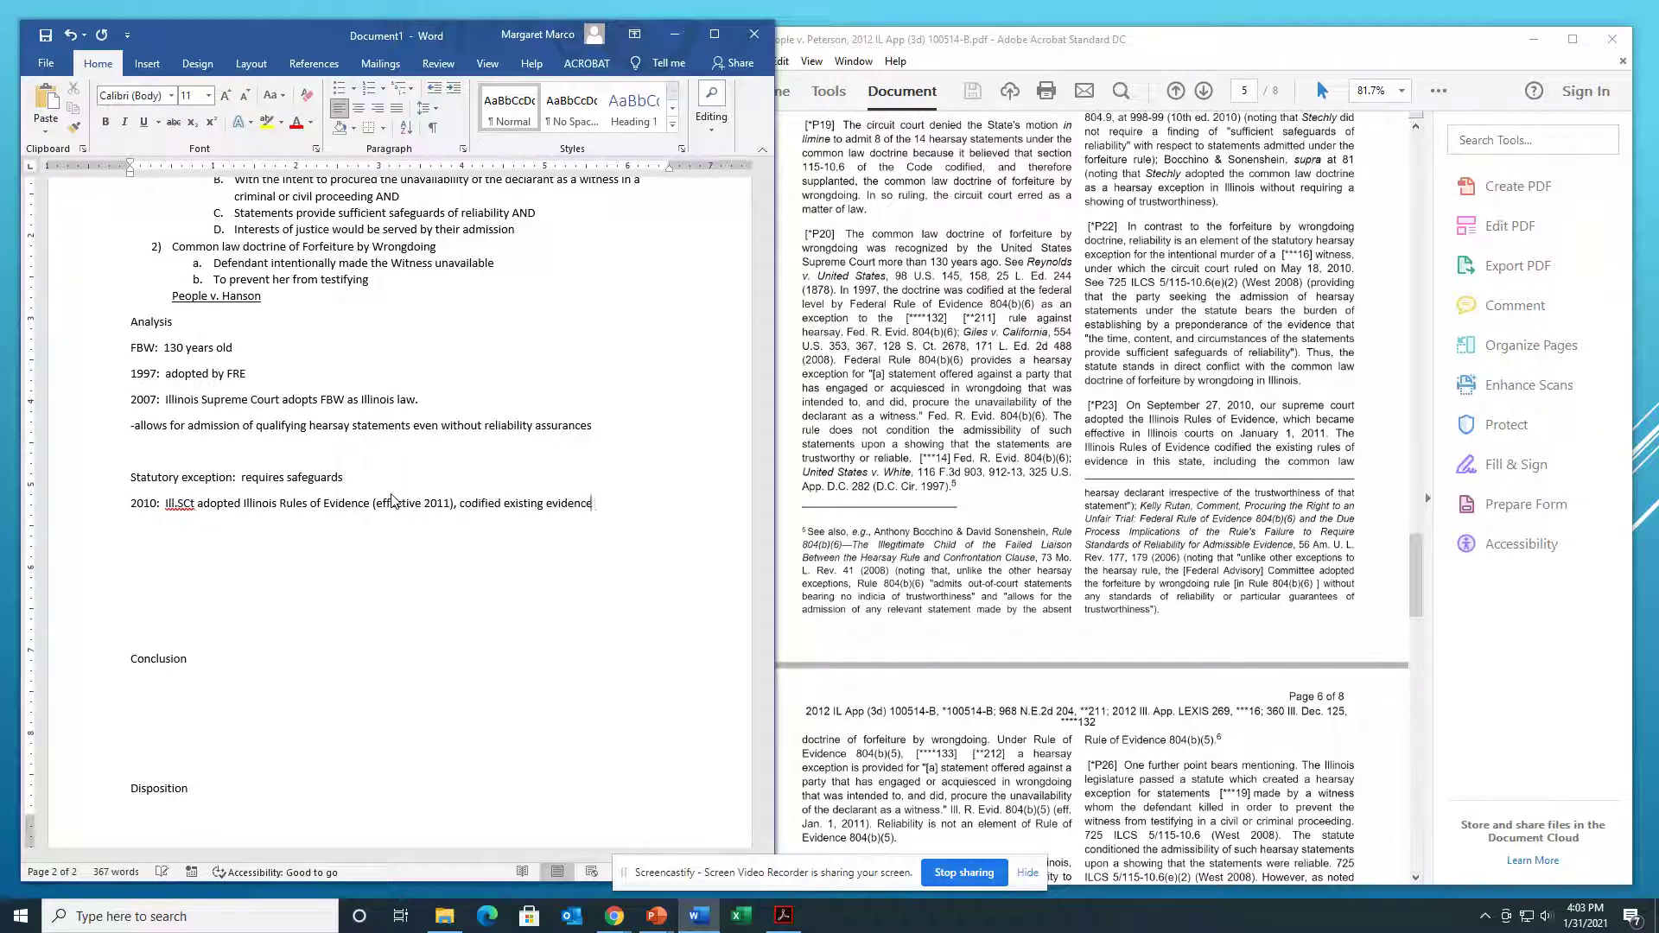
pyautogui.write(' rules in the state')
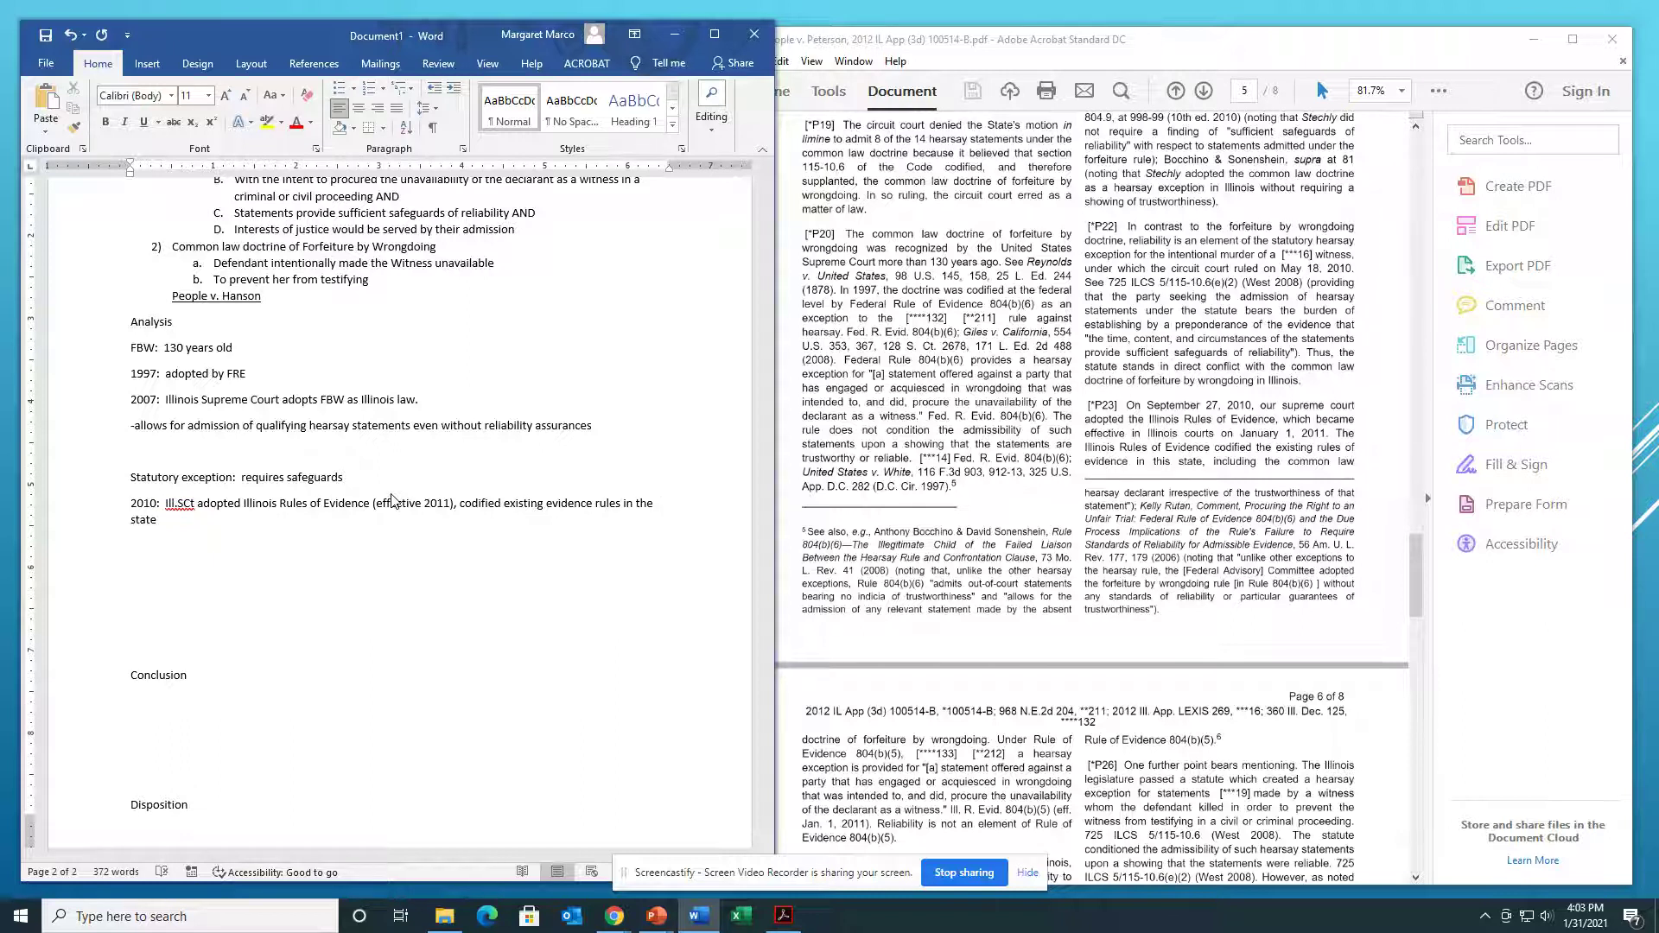
pyautogui.scroll(-1, 959, 630)
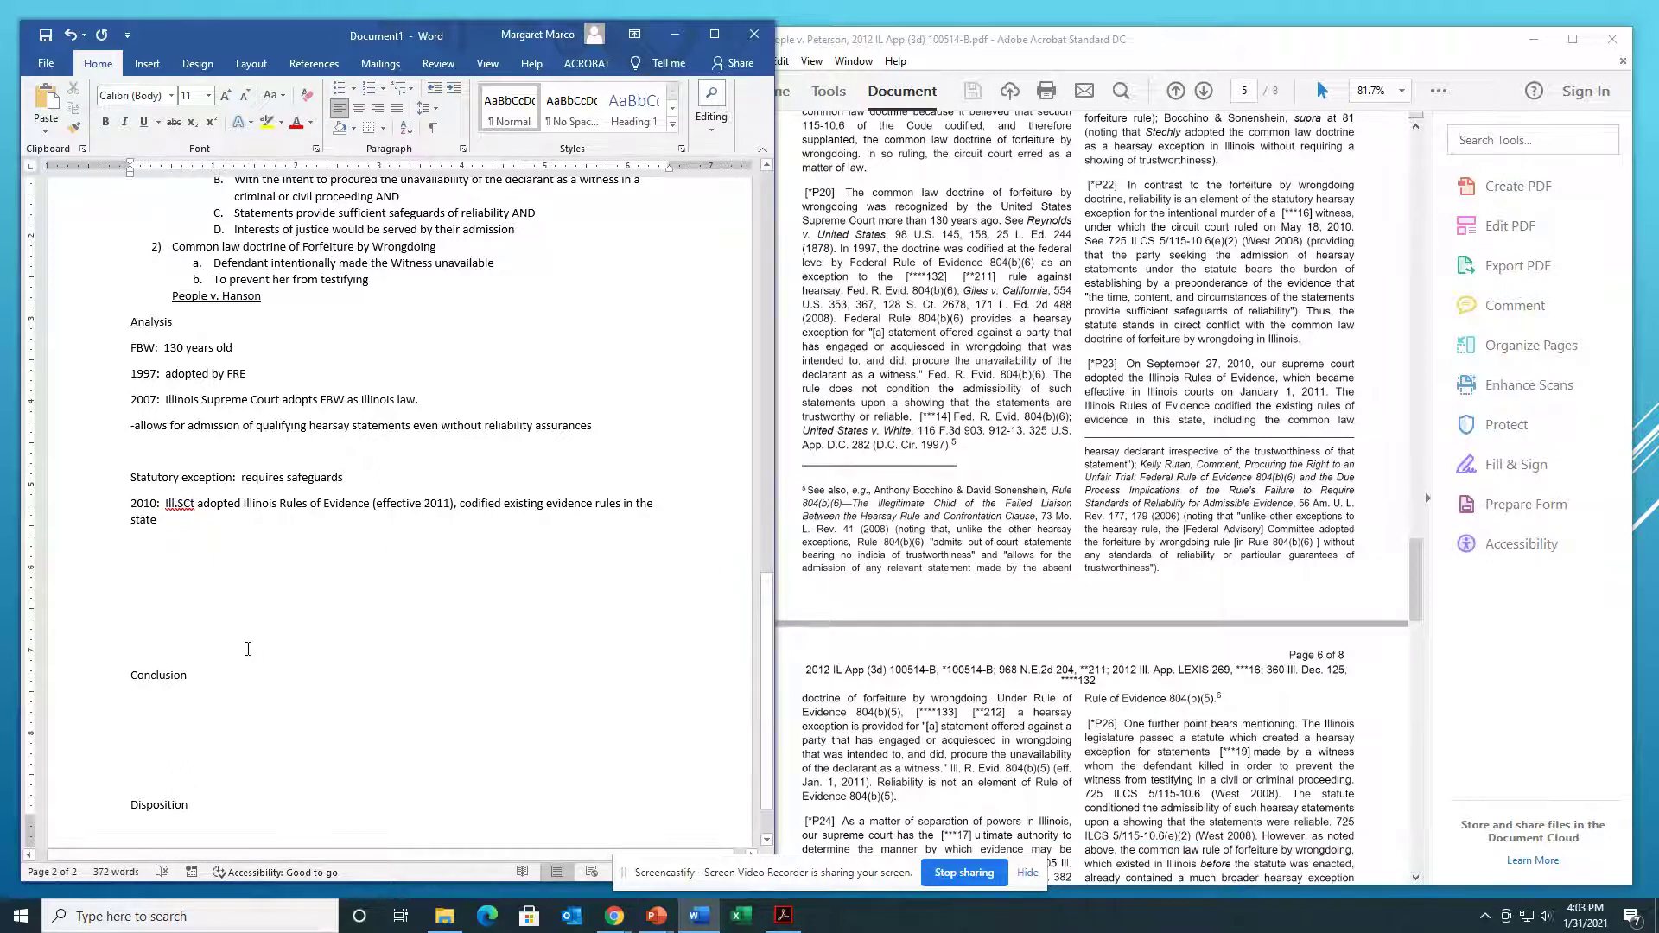
pyautogui.write('(includ')
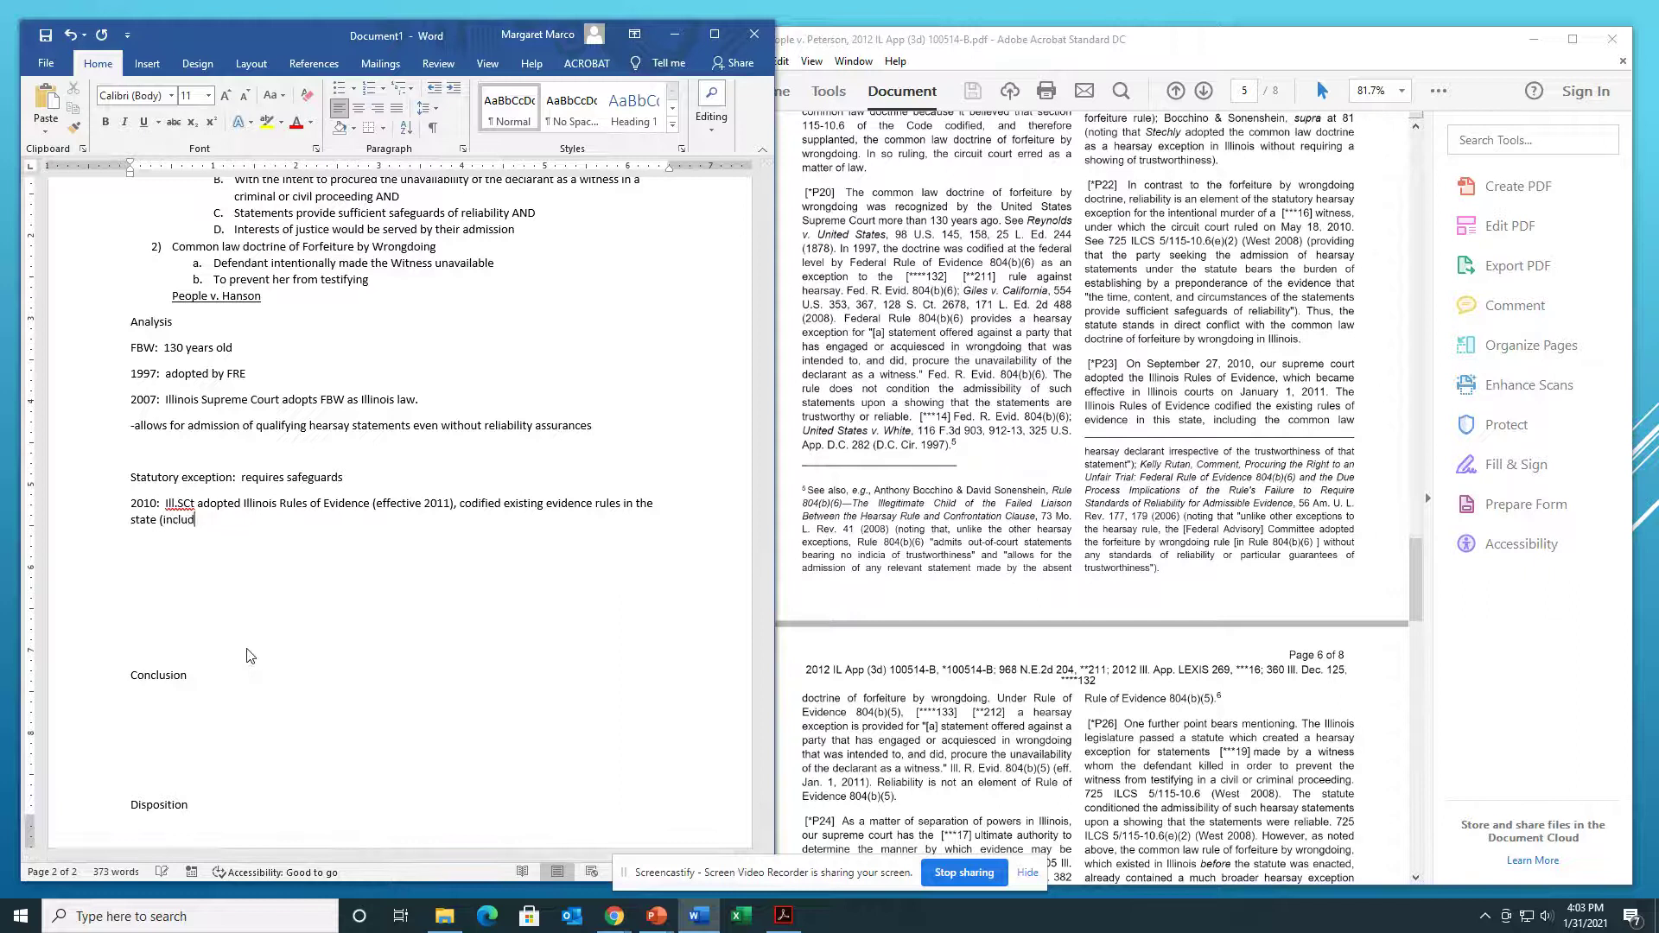
pyautogui.write('ing FBW)')
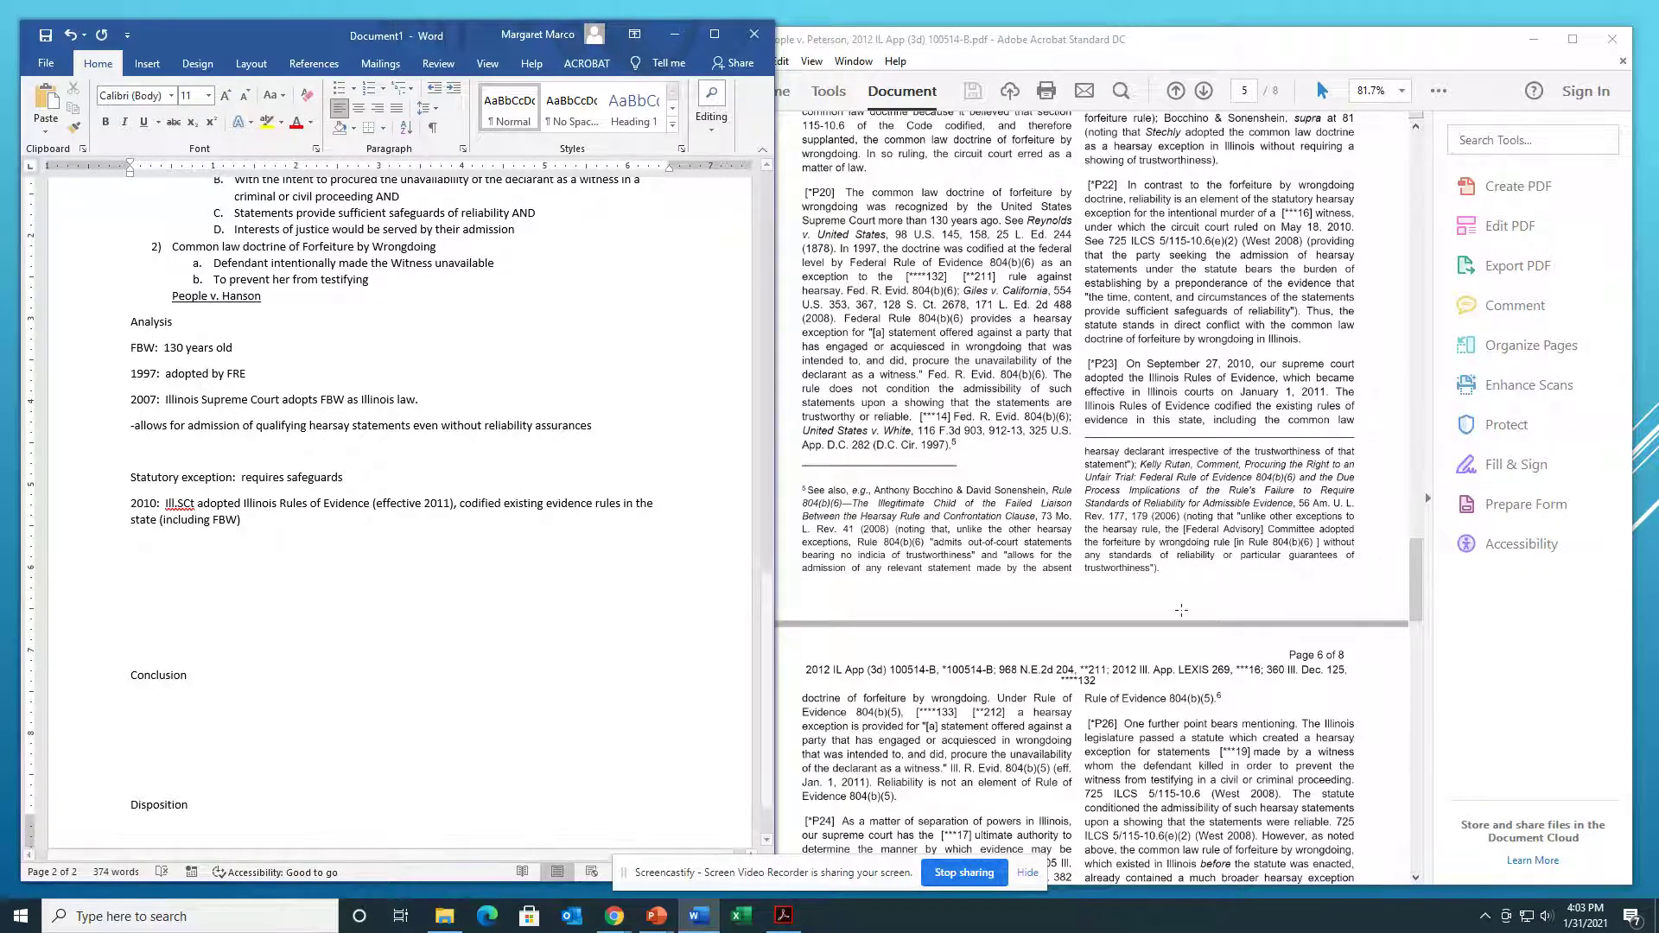
pyautogui.scroll(-2, 966, 574)
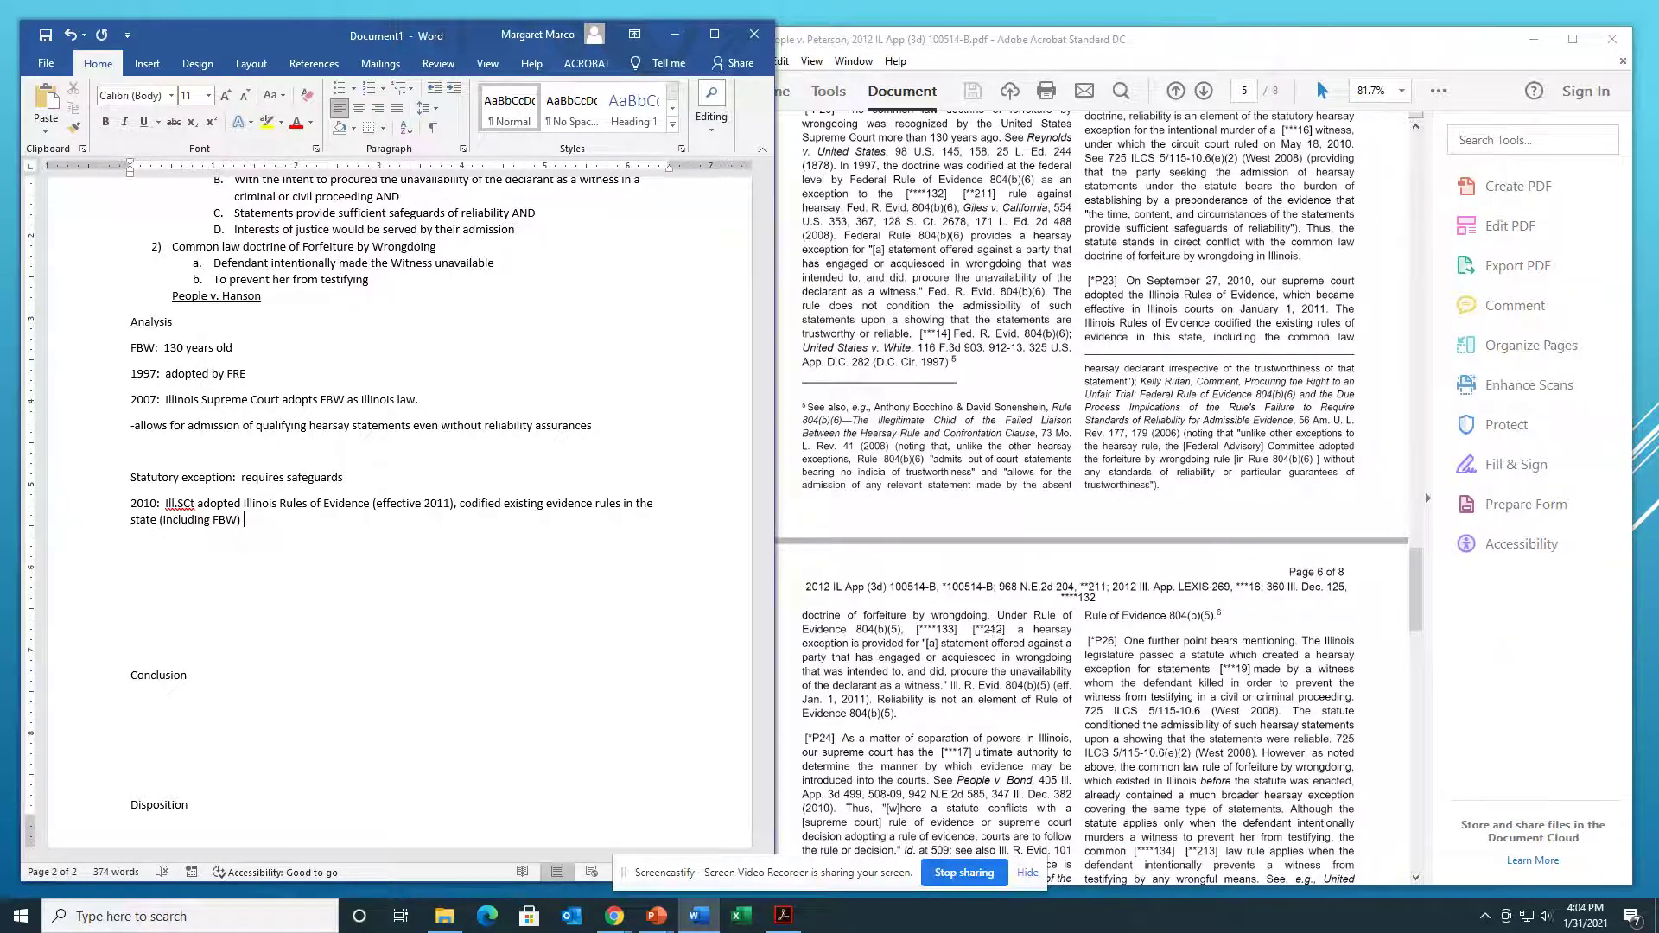
# Step: In the Peterson PDF, cancel Recognize Text and scroll to page 6 of 8
pyautogui.click(945, 644)
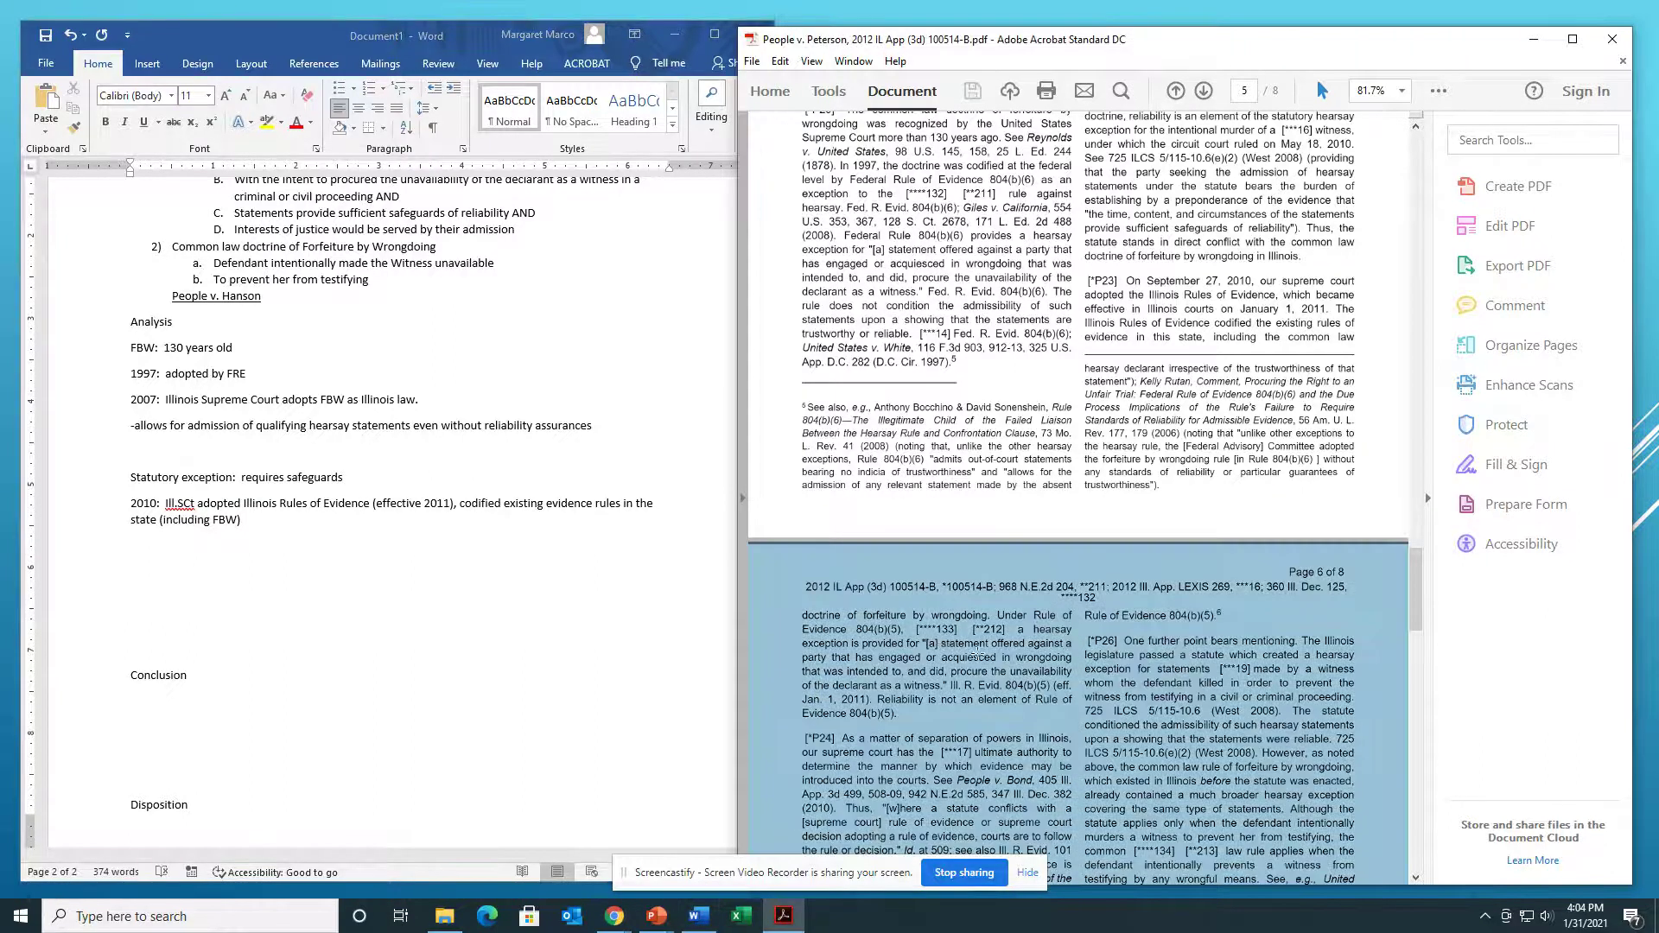
pyautogui.rightClick(970, 652)
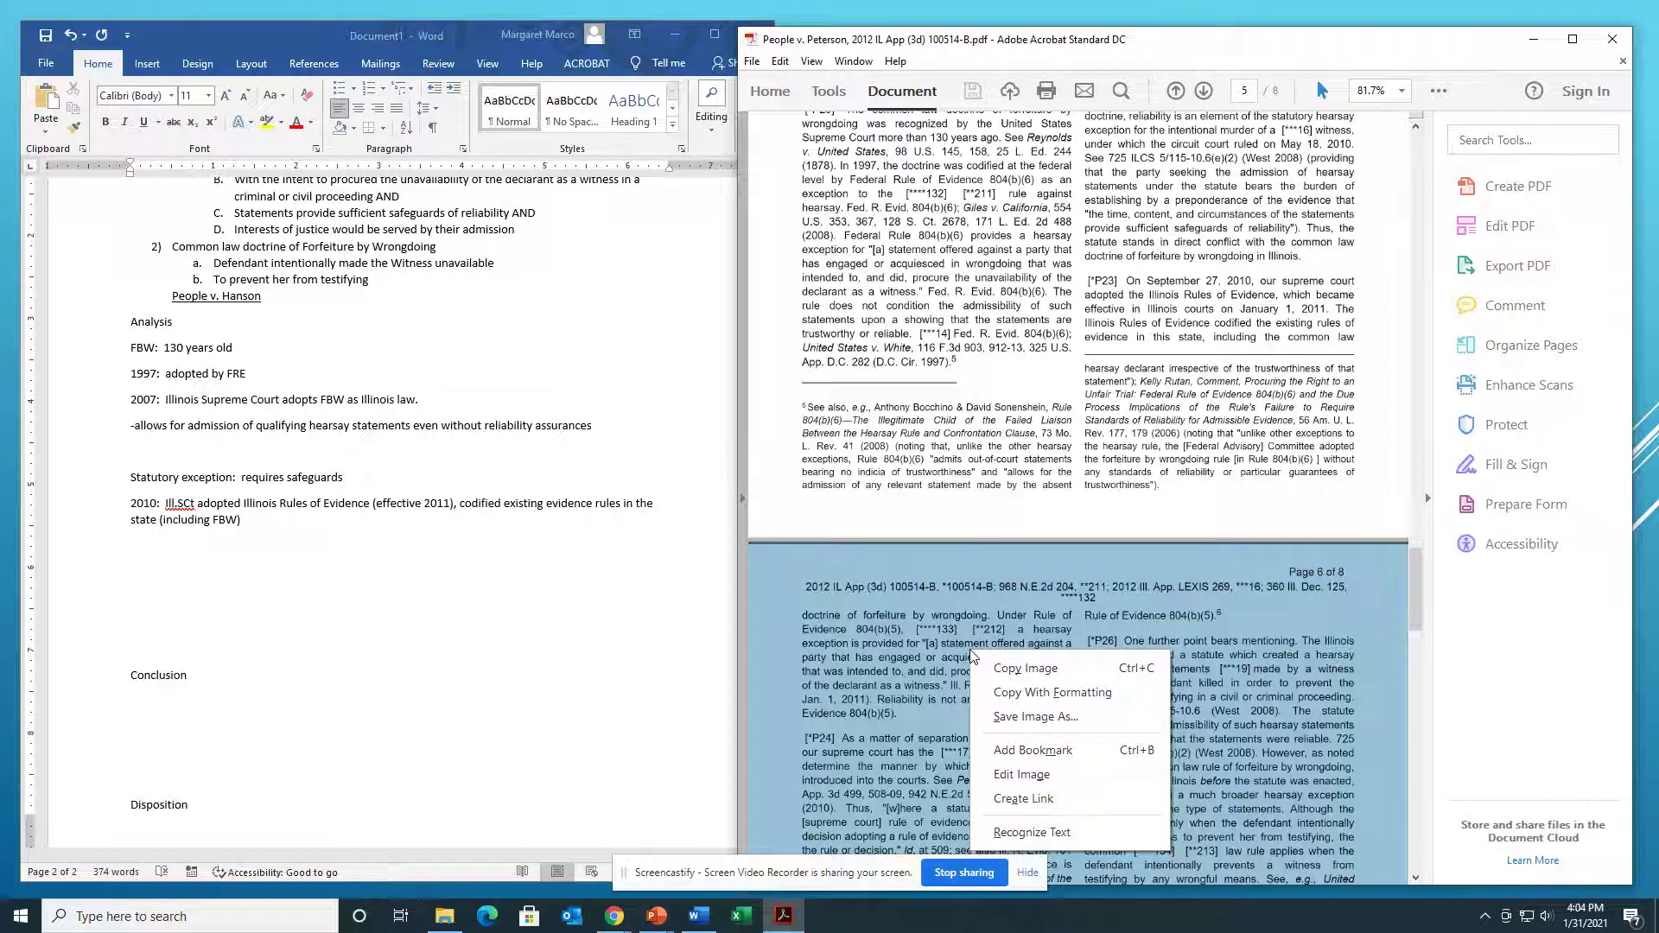
pyautogui.click(1017, 831)
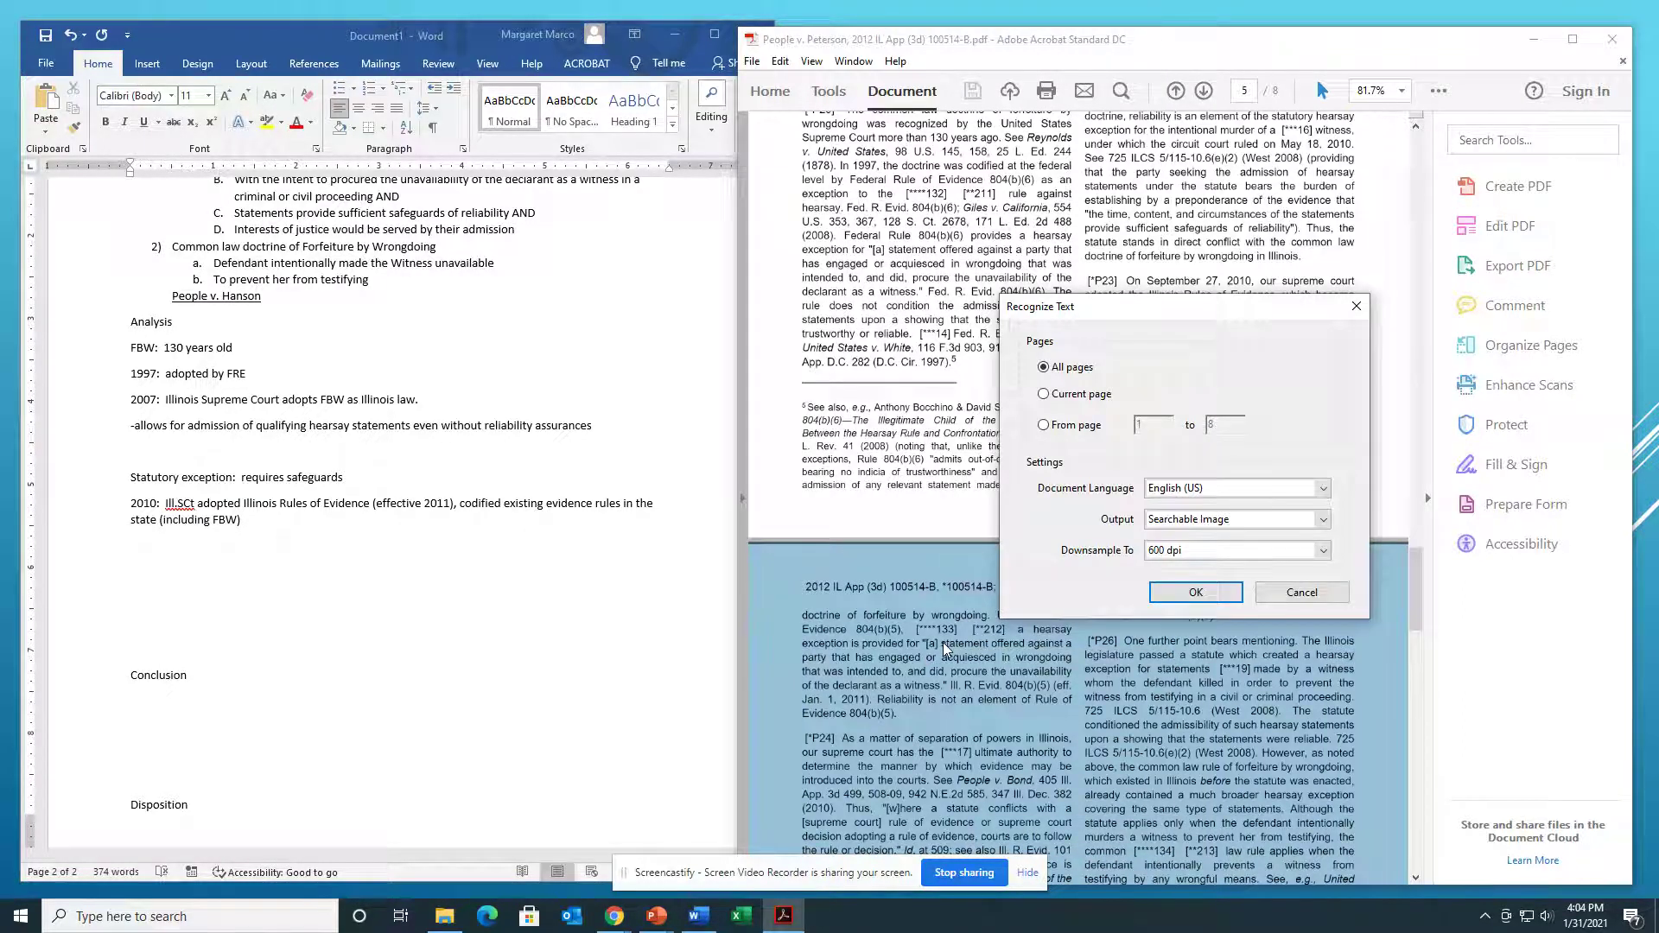
pyautogui.click(1288, 595)
pyautogui.scroll(-3, 1399, 655)
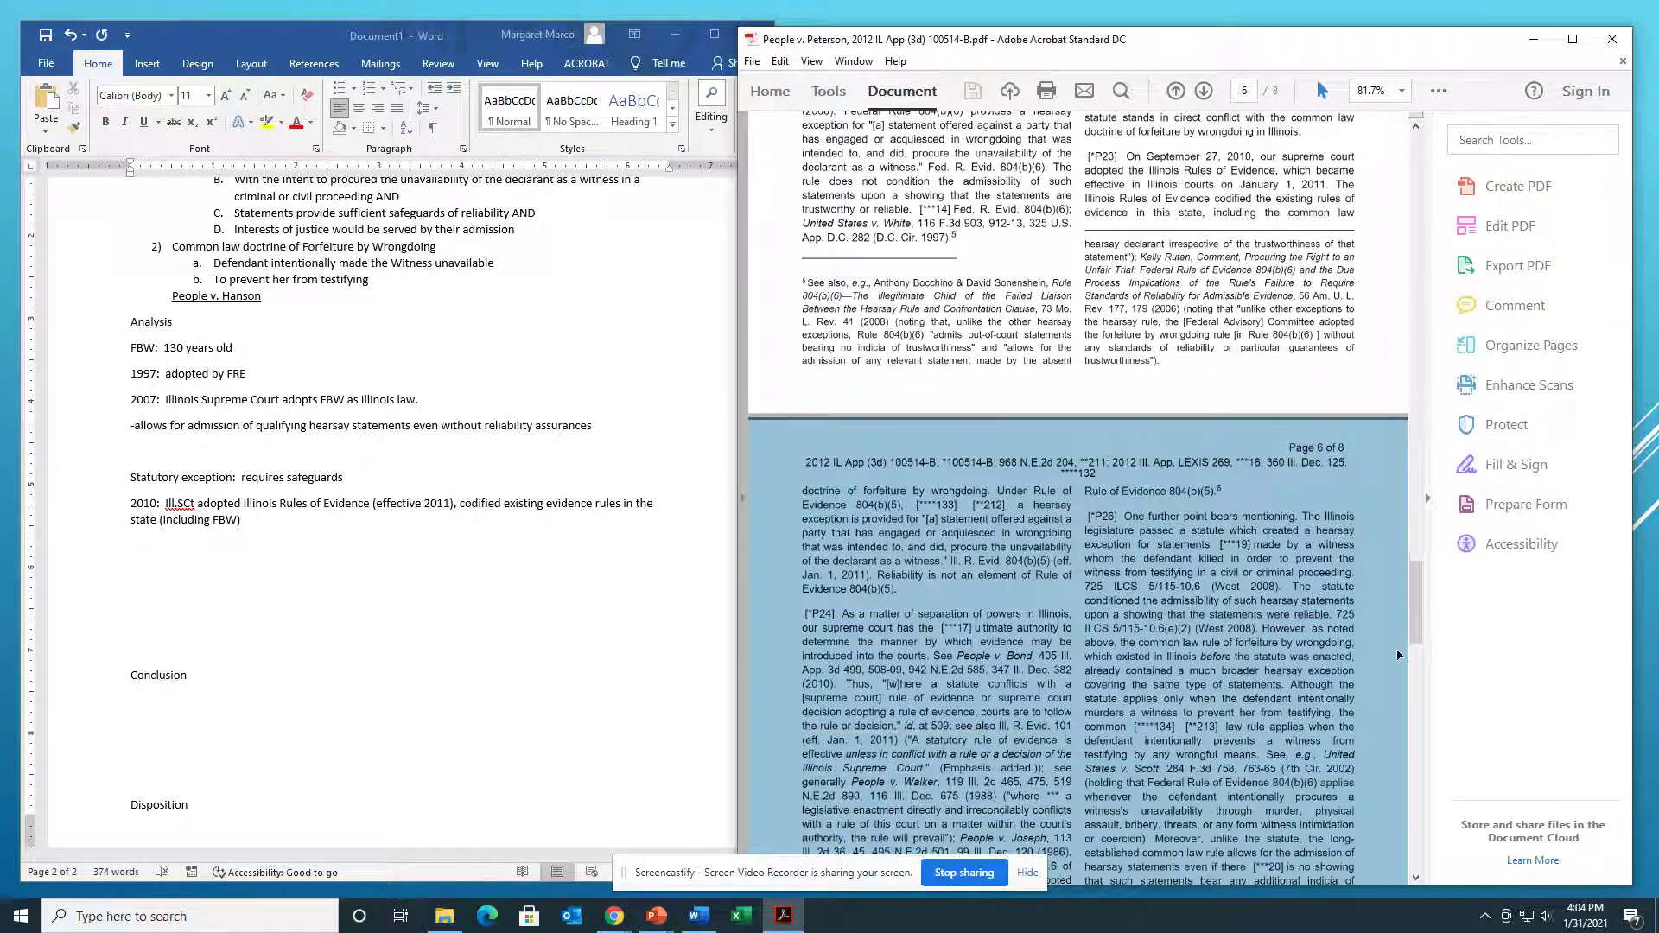
pyautogui.click(1273, 389)
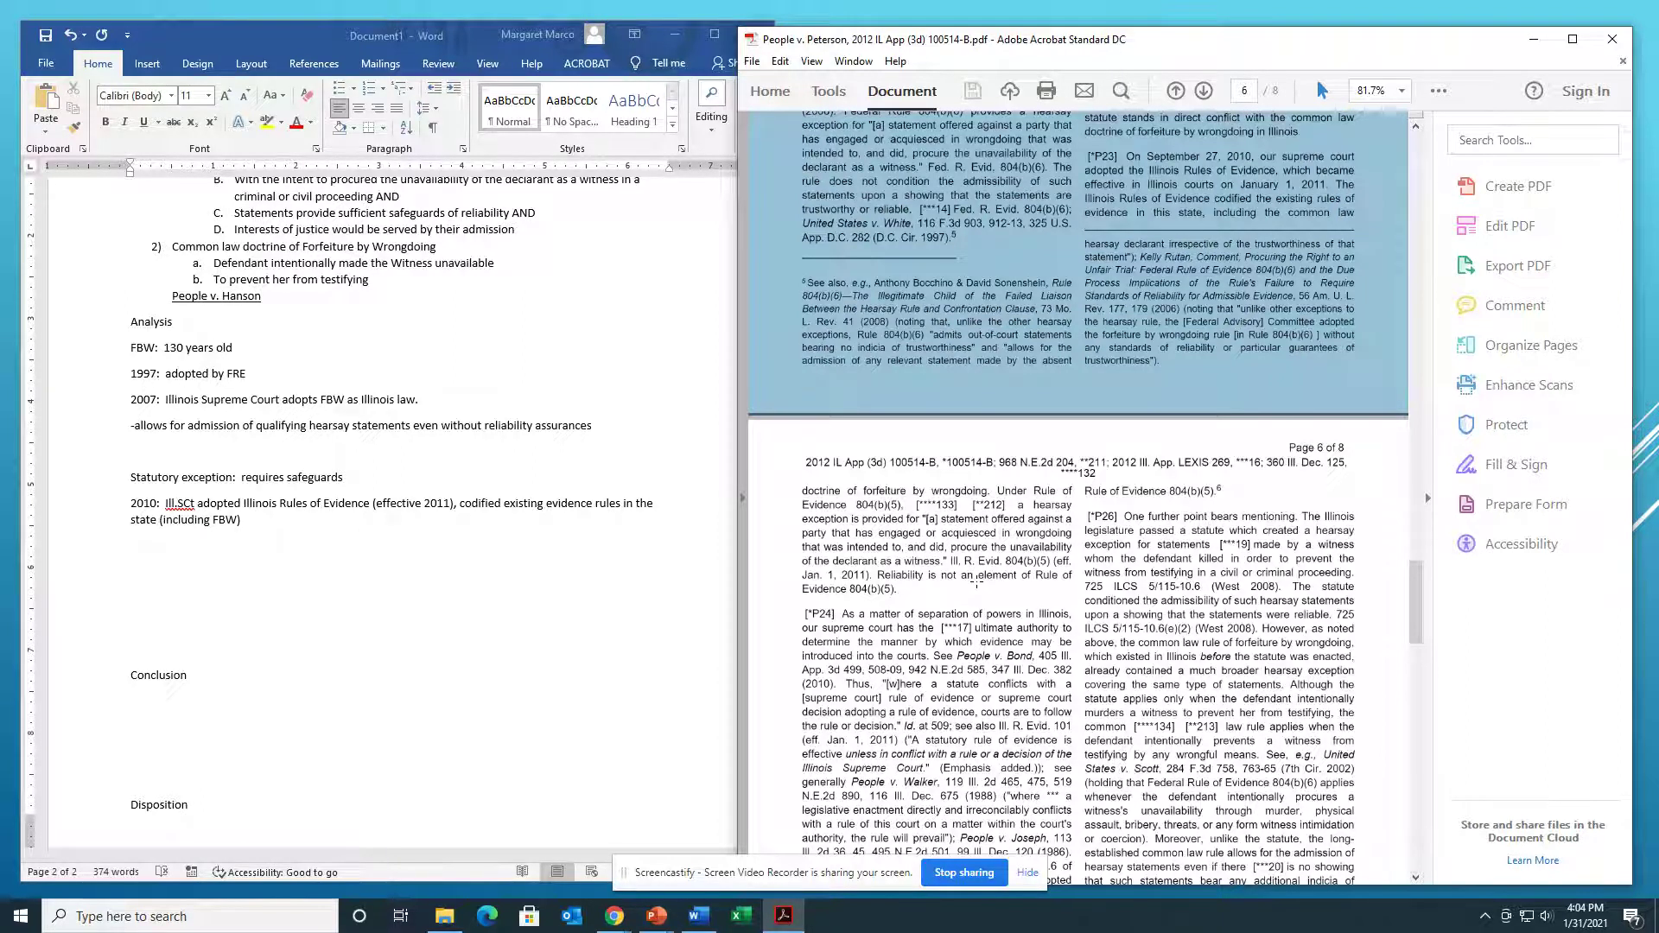
pyautogui.click(291, 519)
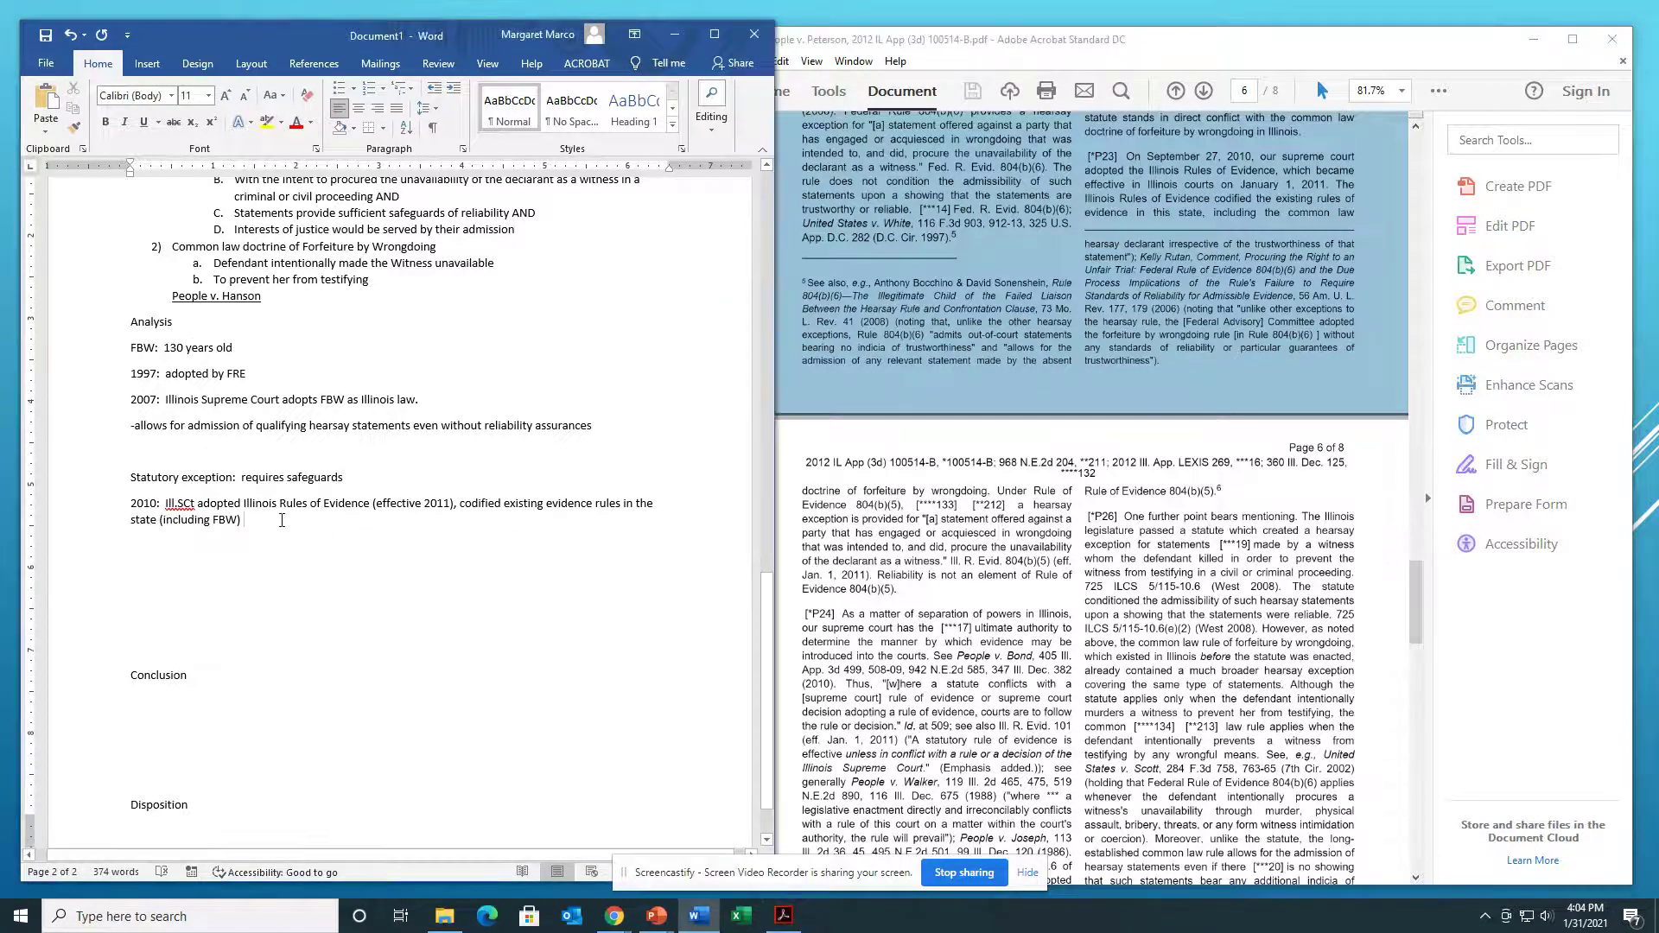
# Step: Cite Ill.R. Evid. 804(b)(5) after '(including FBW)' on the 2010 line
pyautogui.write('Ill.')
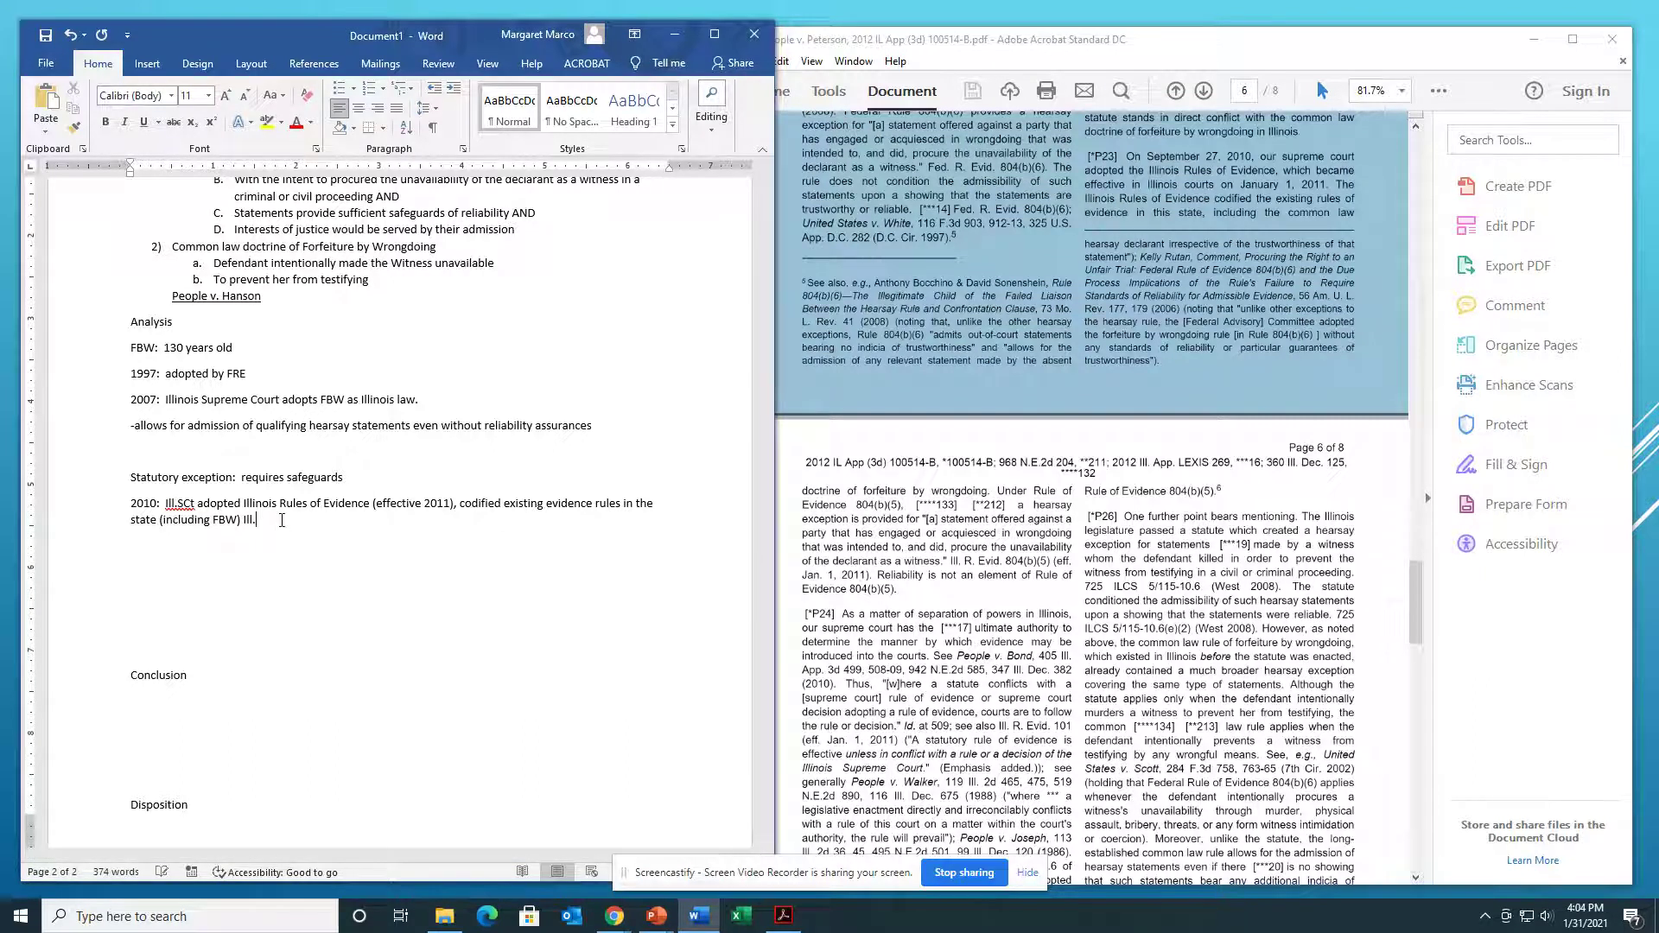
pyautogui.write('R. Evid. 804(b)%)')
pyautogui.scroll(-2, 956, 733)
pyautogui.scroll(-1, 957, 732)
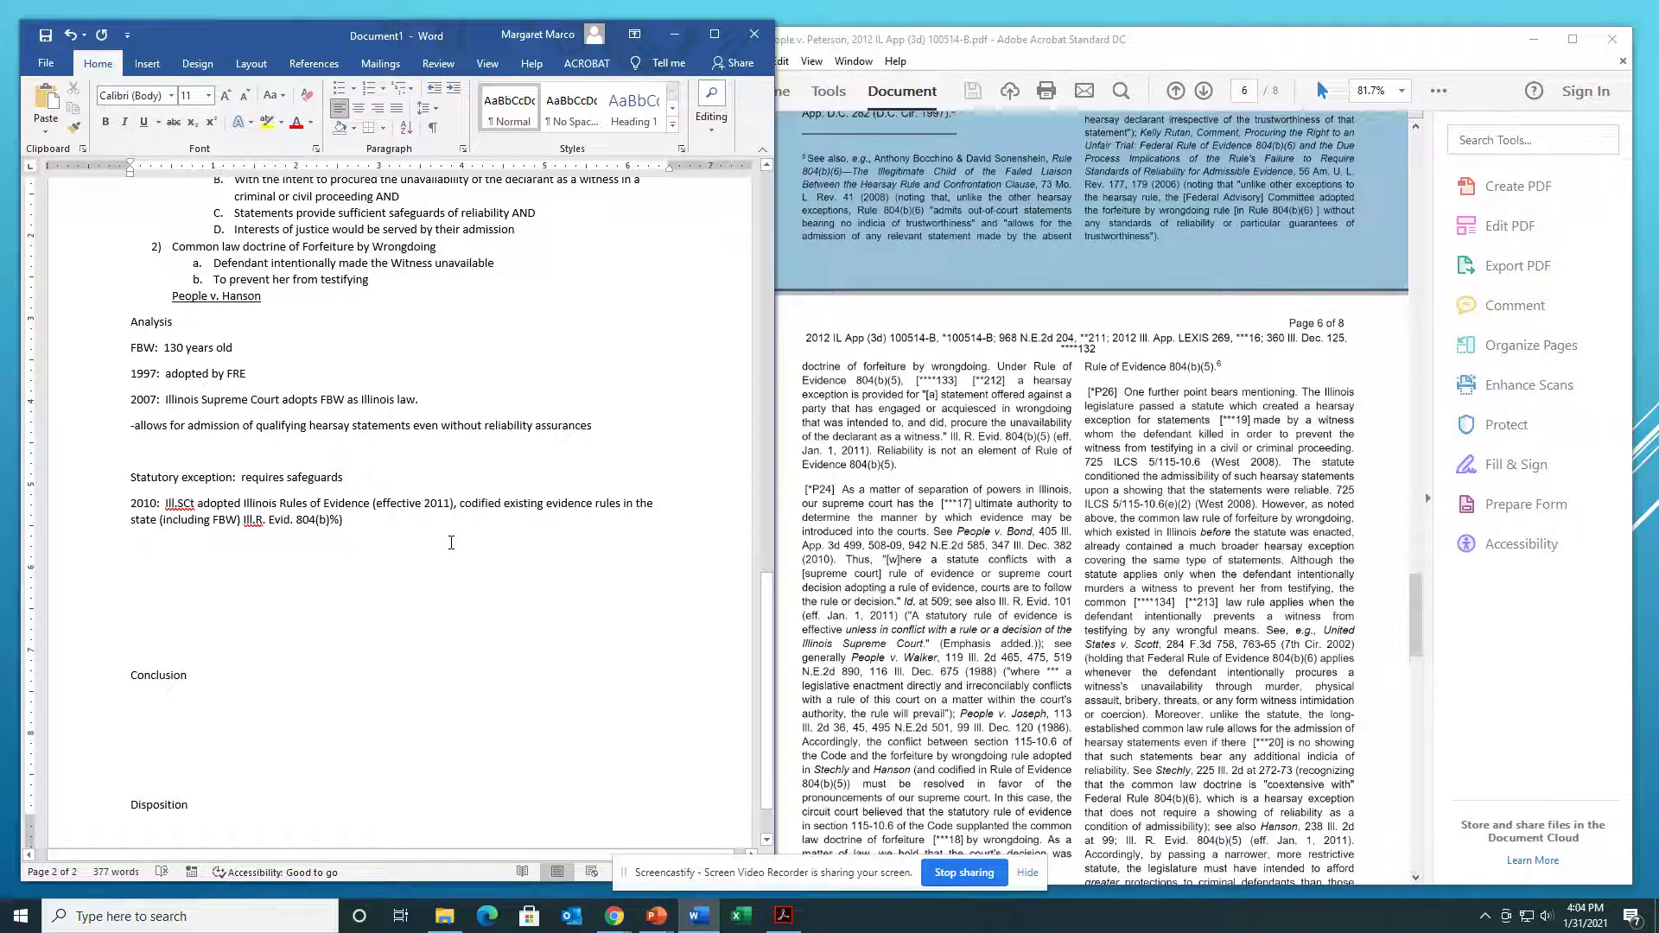
# Step: Add that the Illinois supreme Court, via separation of powers, ultimately determines evidentiary rules, correcting 'evidentiary'
pyautogui.press('Return')
pyautogui.press('Return')
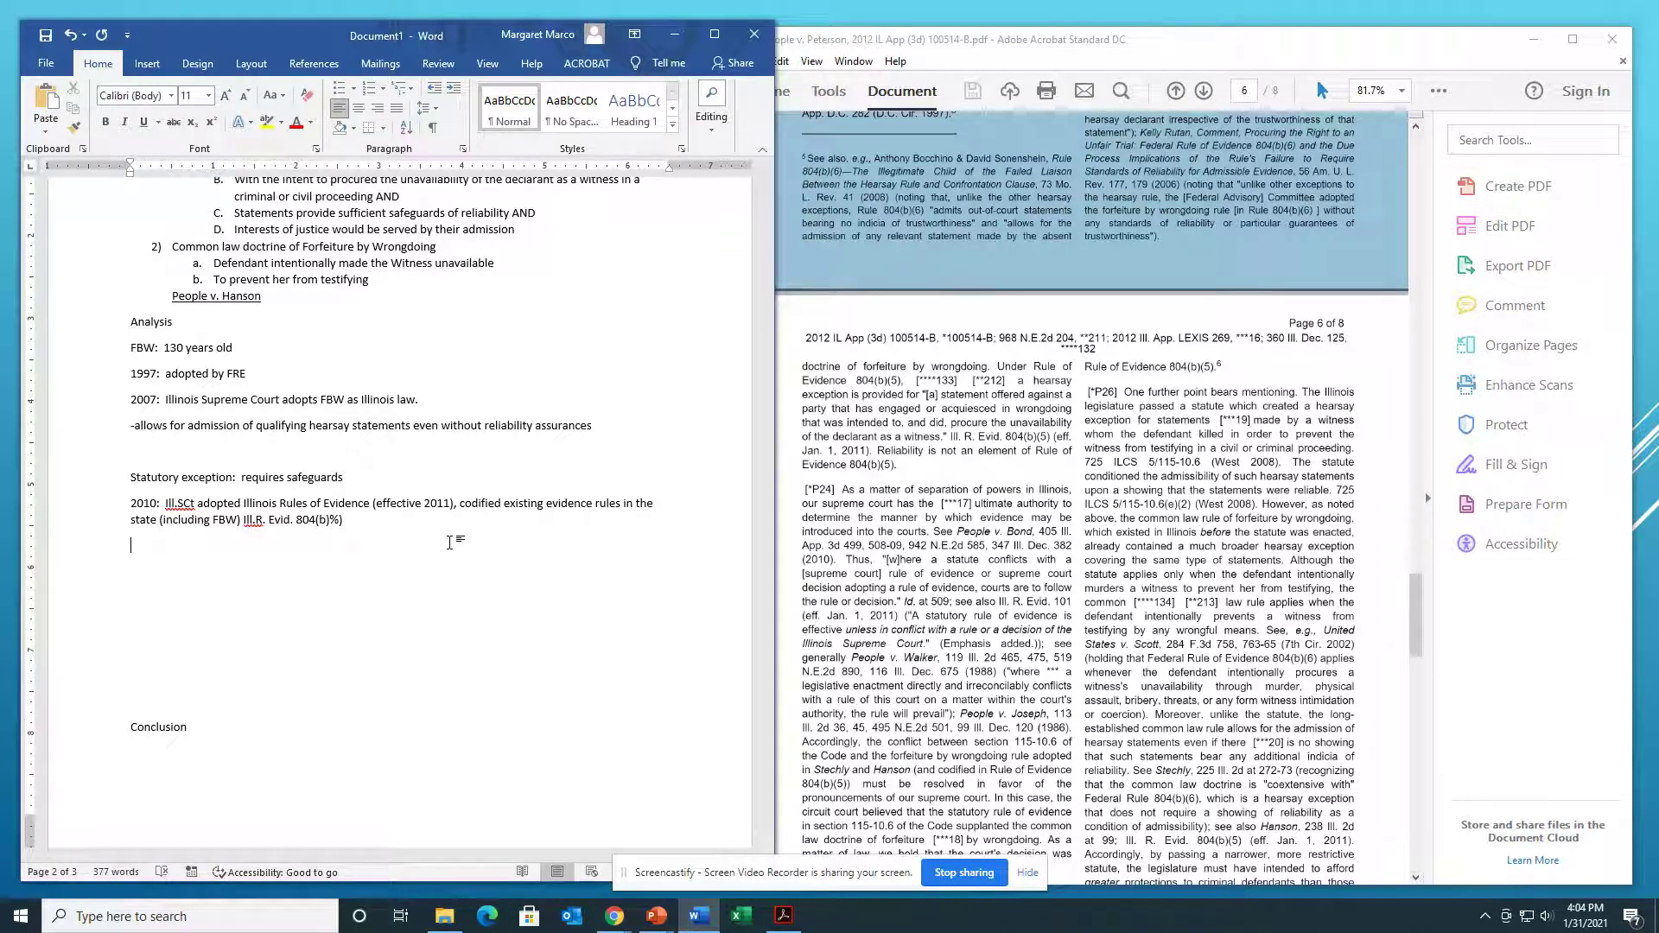
pyautogui.write('Illinois supreme Court because of sepa')
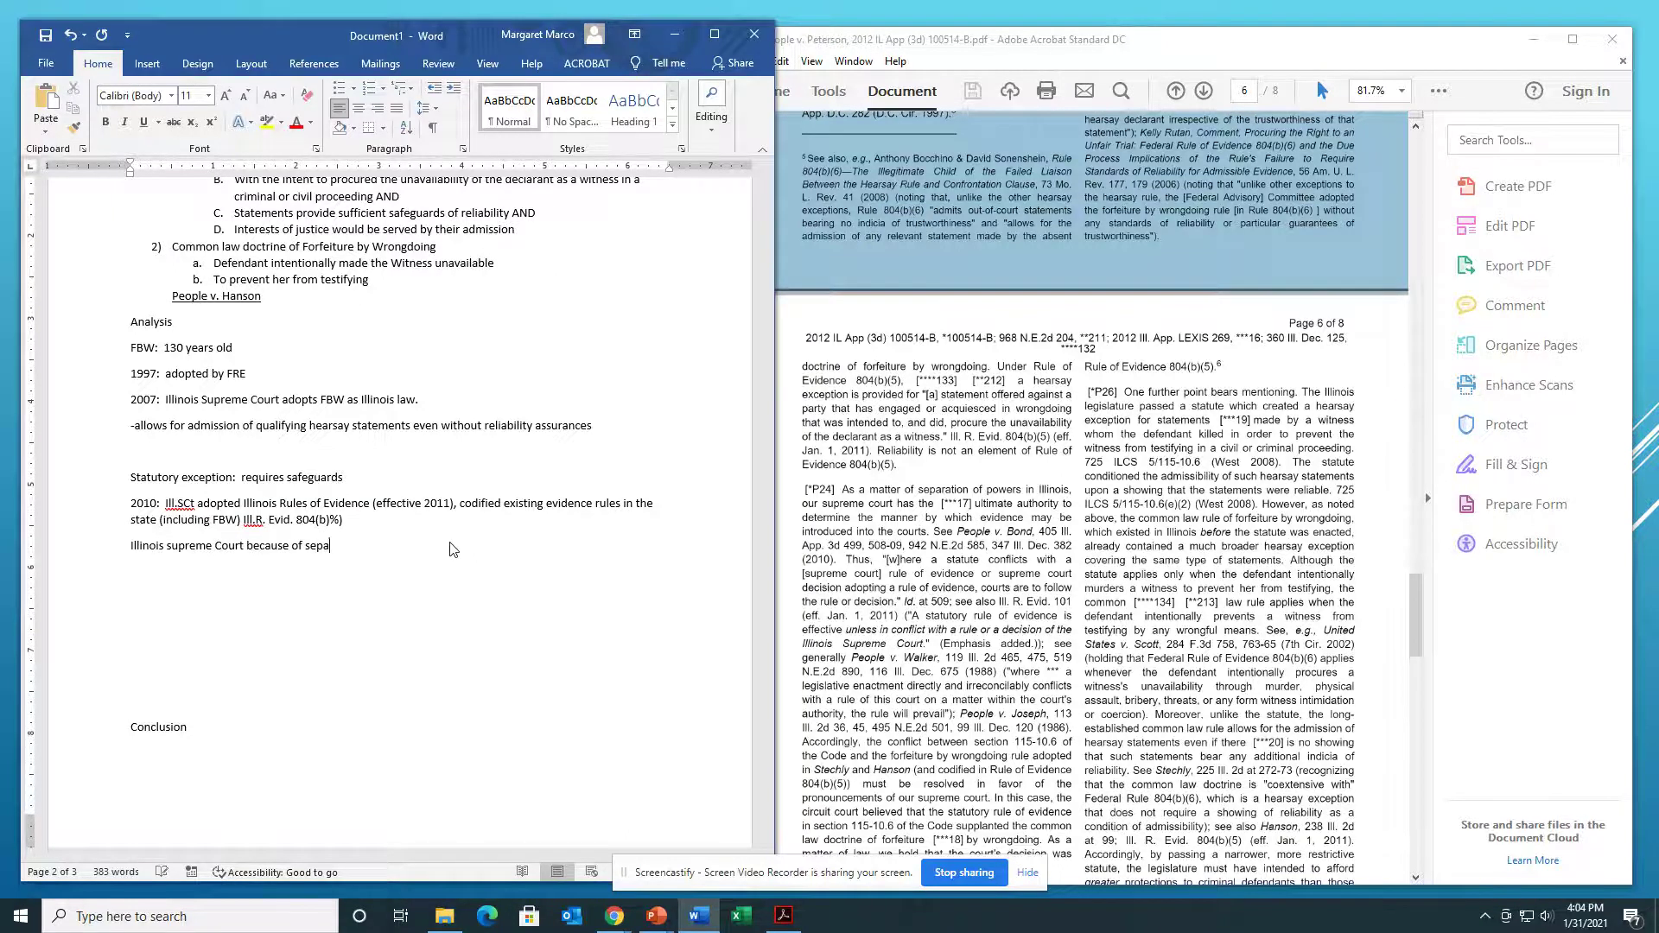
pyautogui.write('ration of pwoers has ')
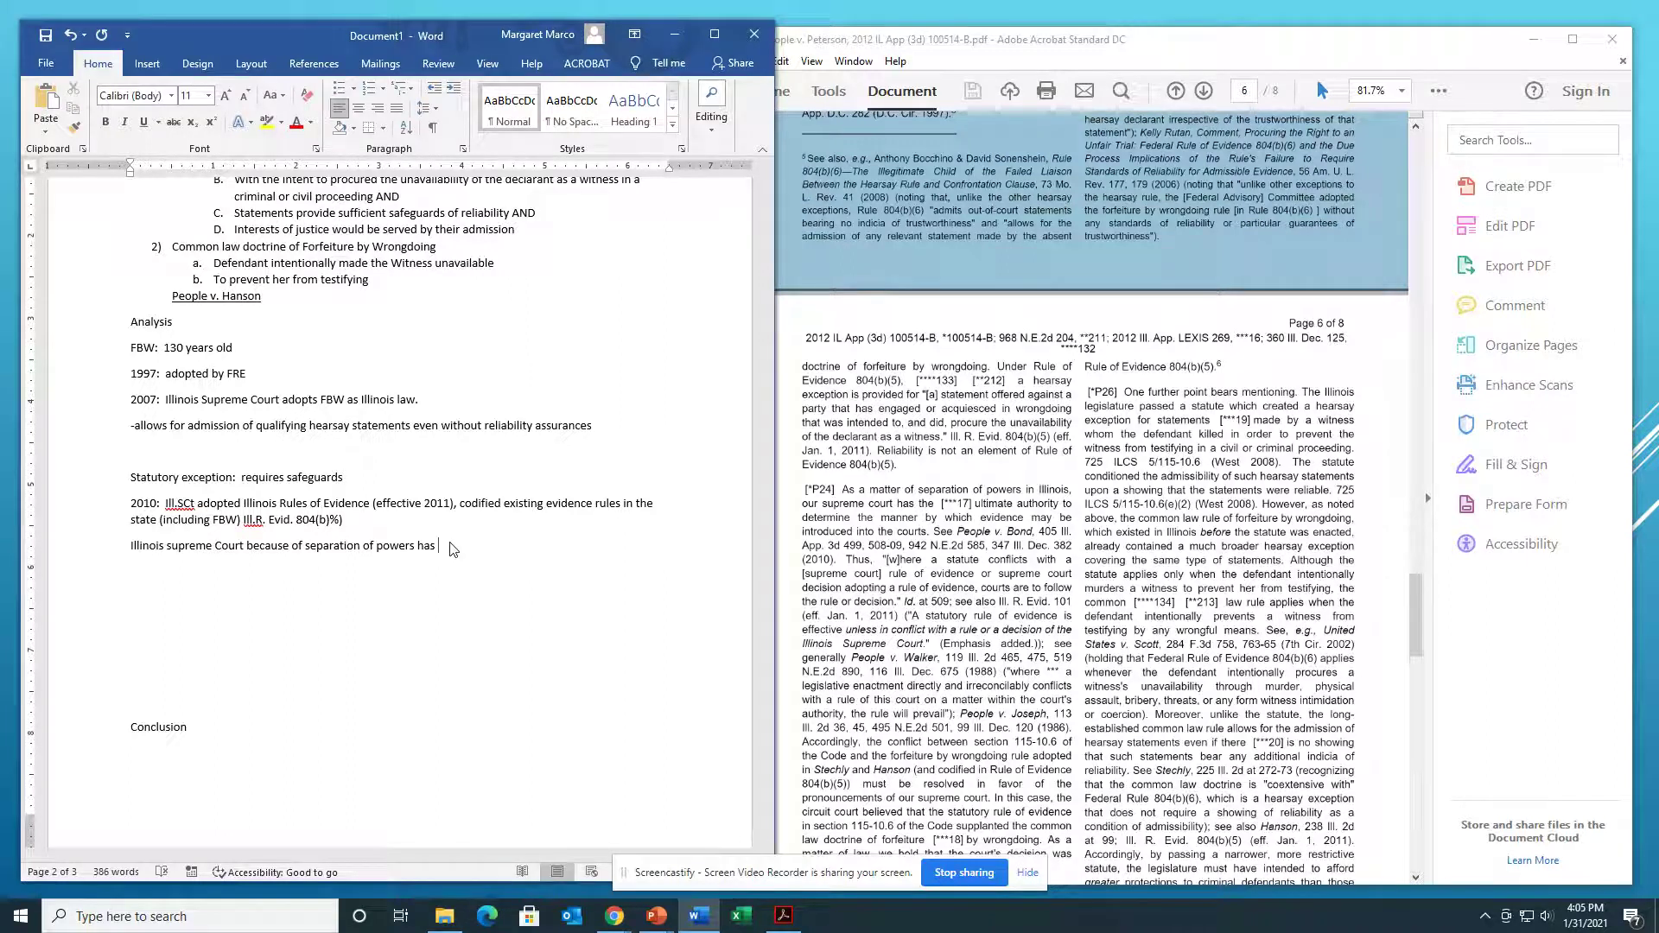
pyautogui.write('ultimate authority to det')
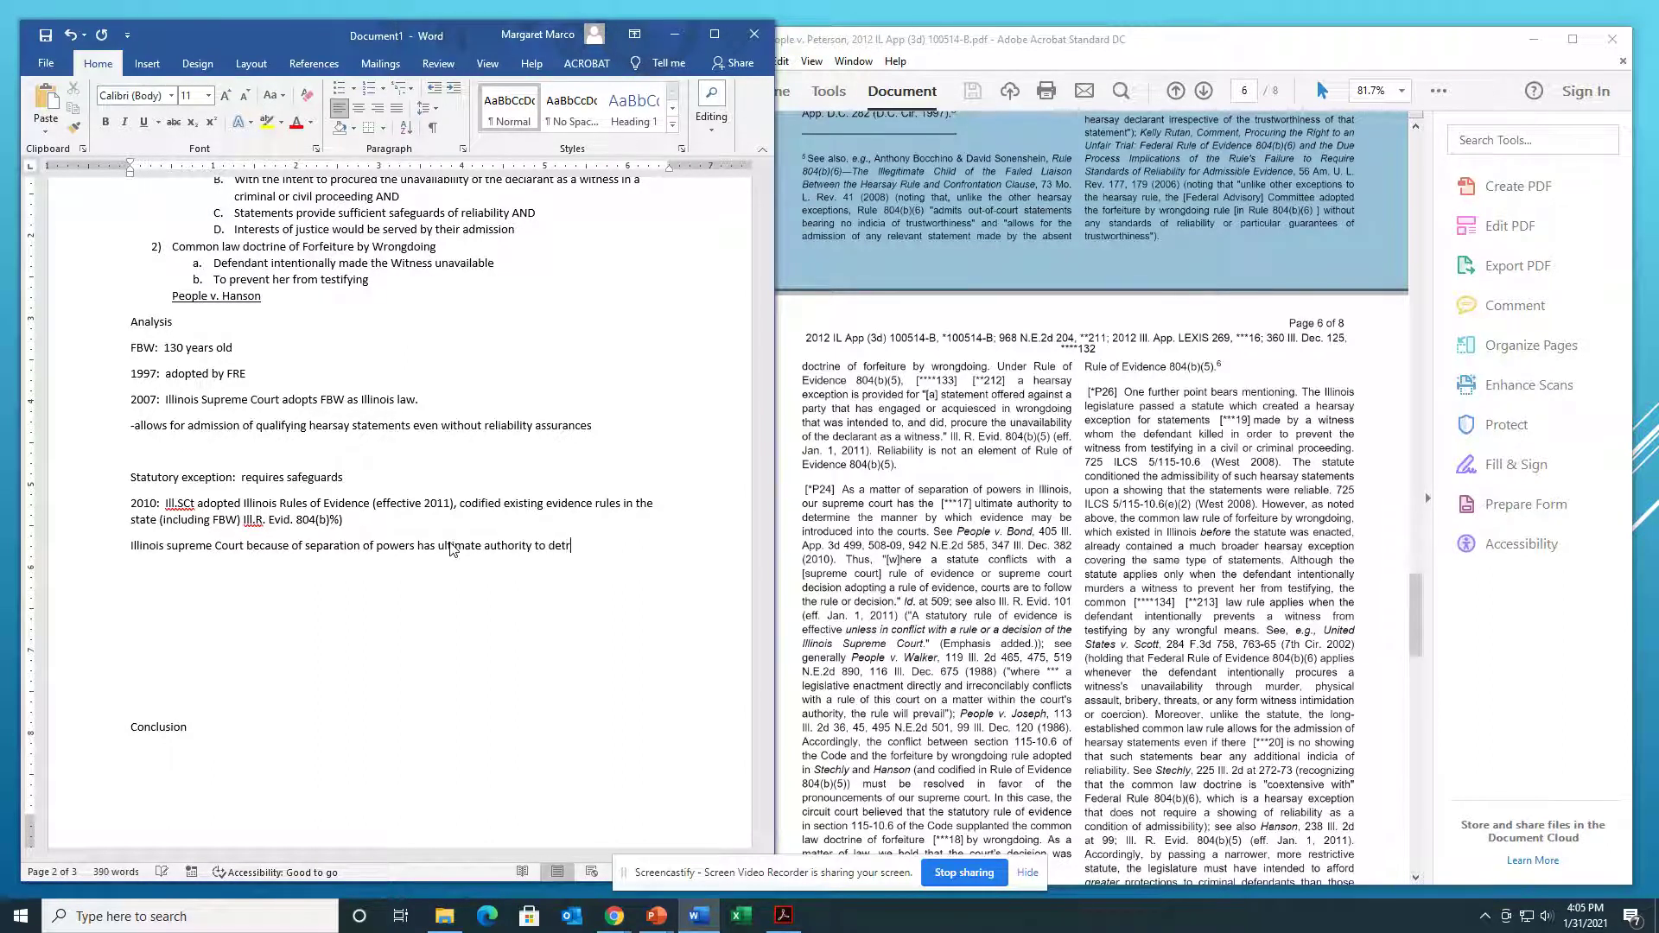
pyautogui.write('ermine evdientairy rue')
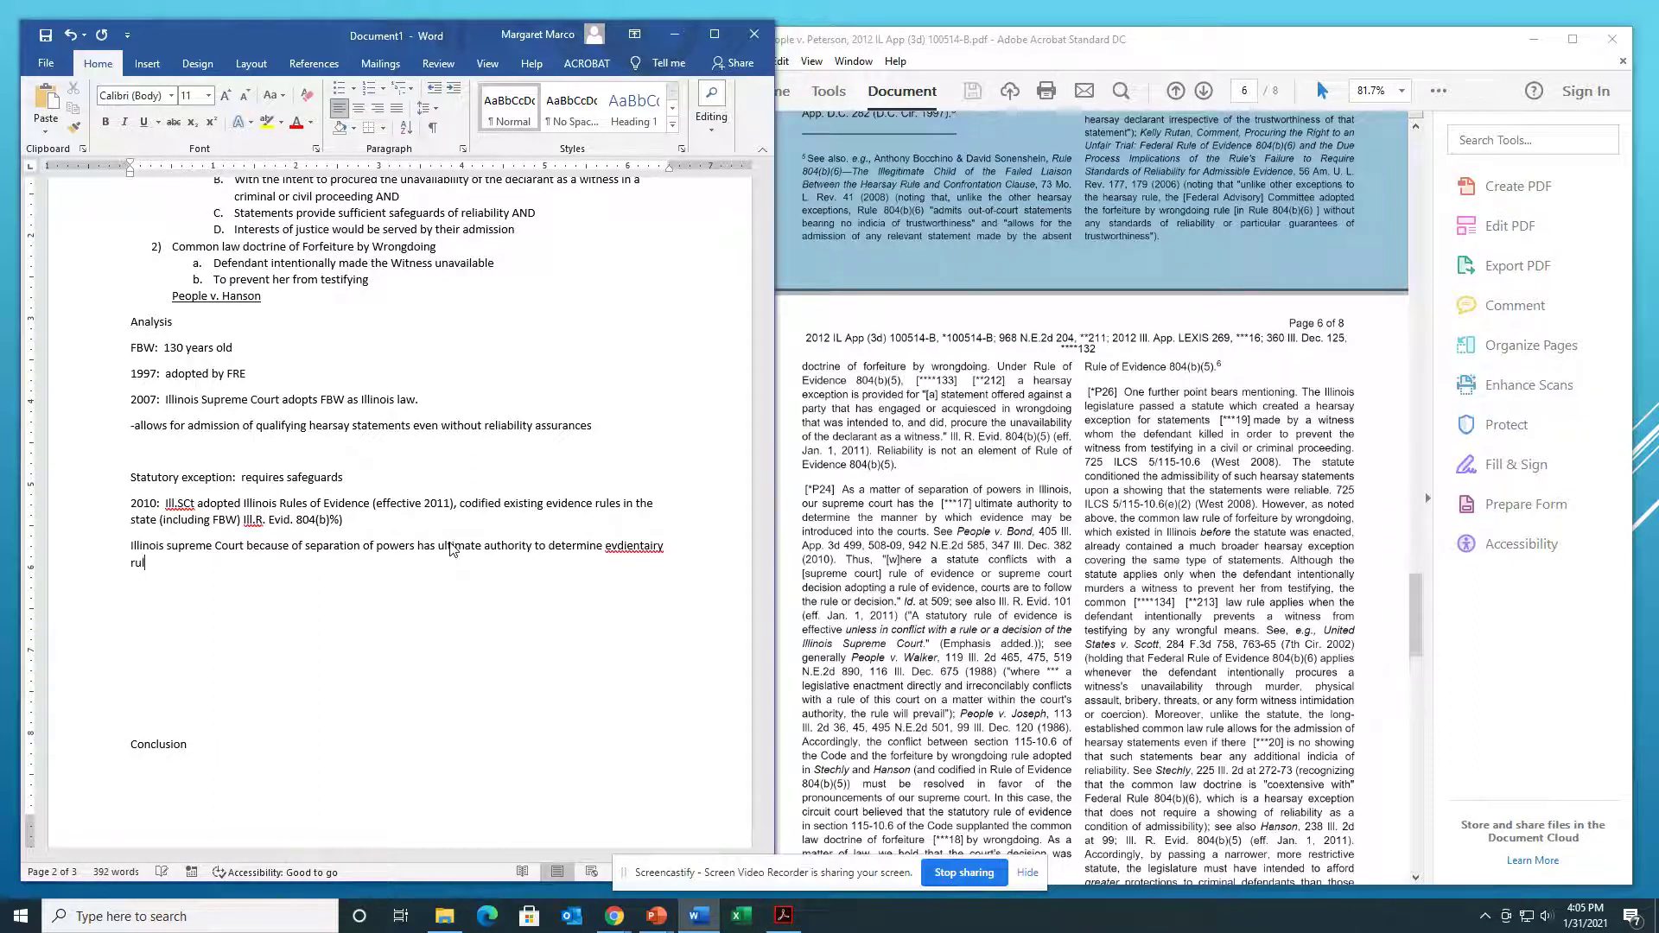
pyautogui.write('es')
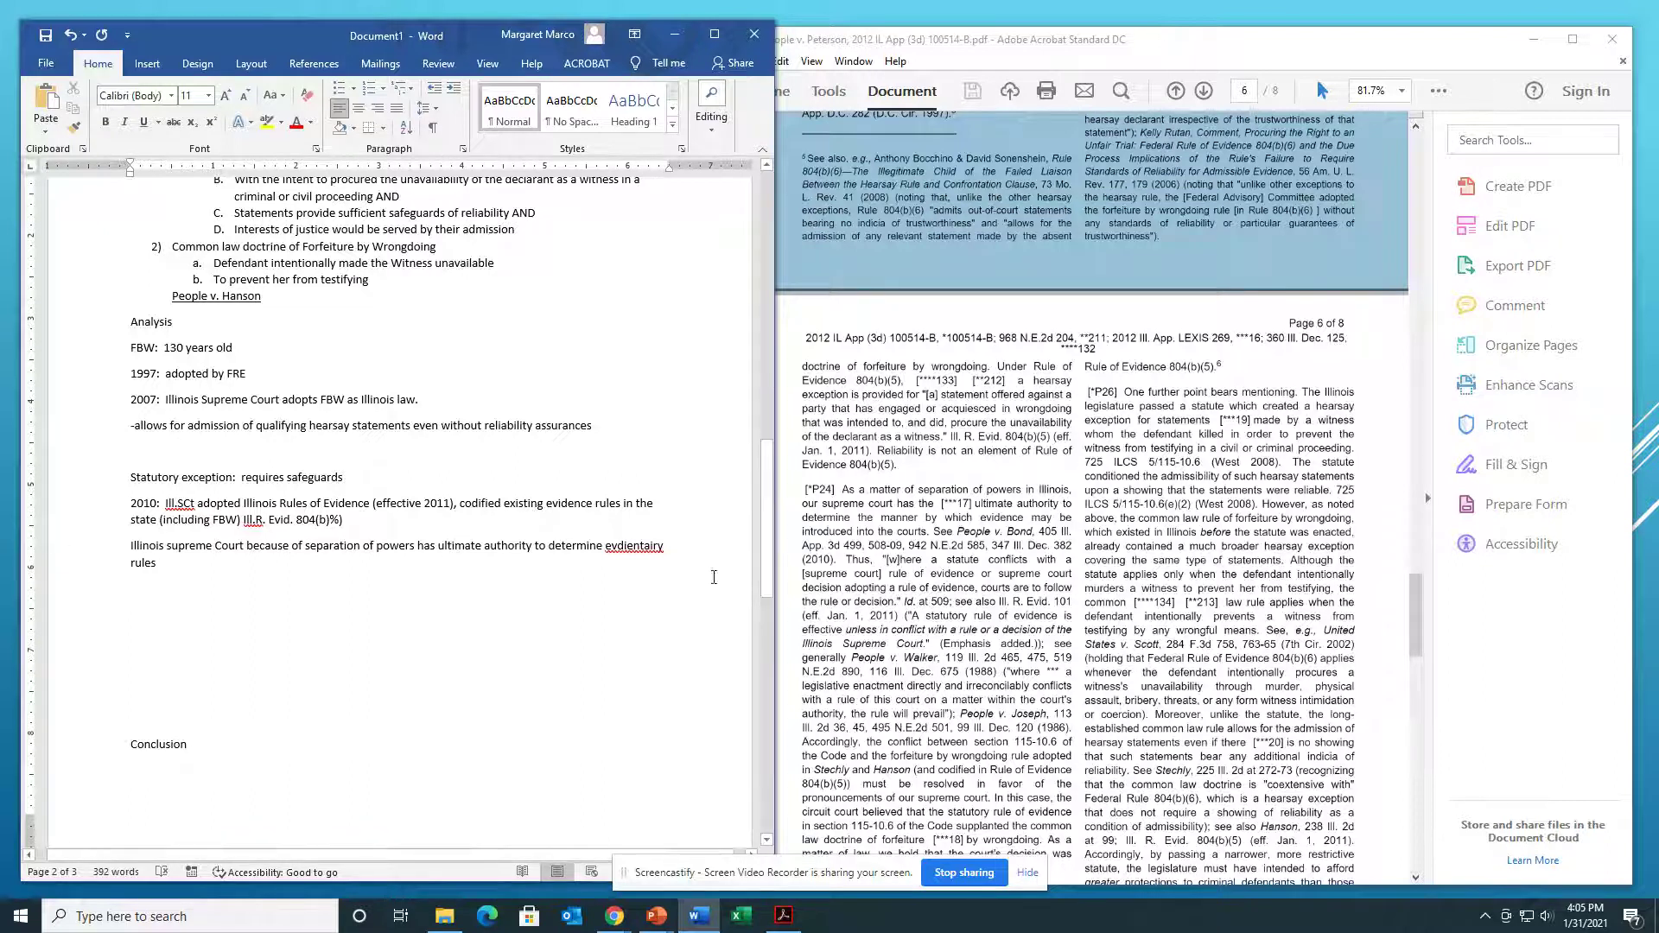
pyautogui.rightClick(645, 550)
pyautogui.click(652, 572)
pyautogui.scroll(-4, 1063, 324)
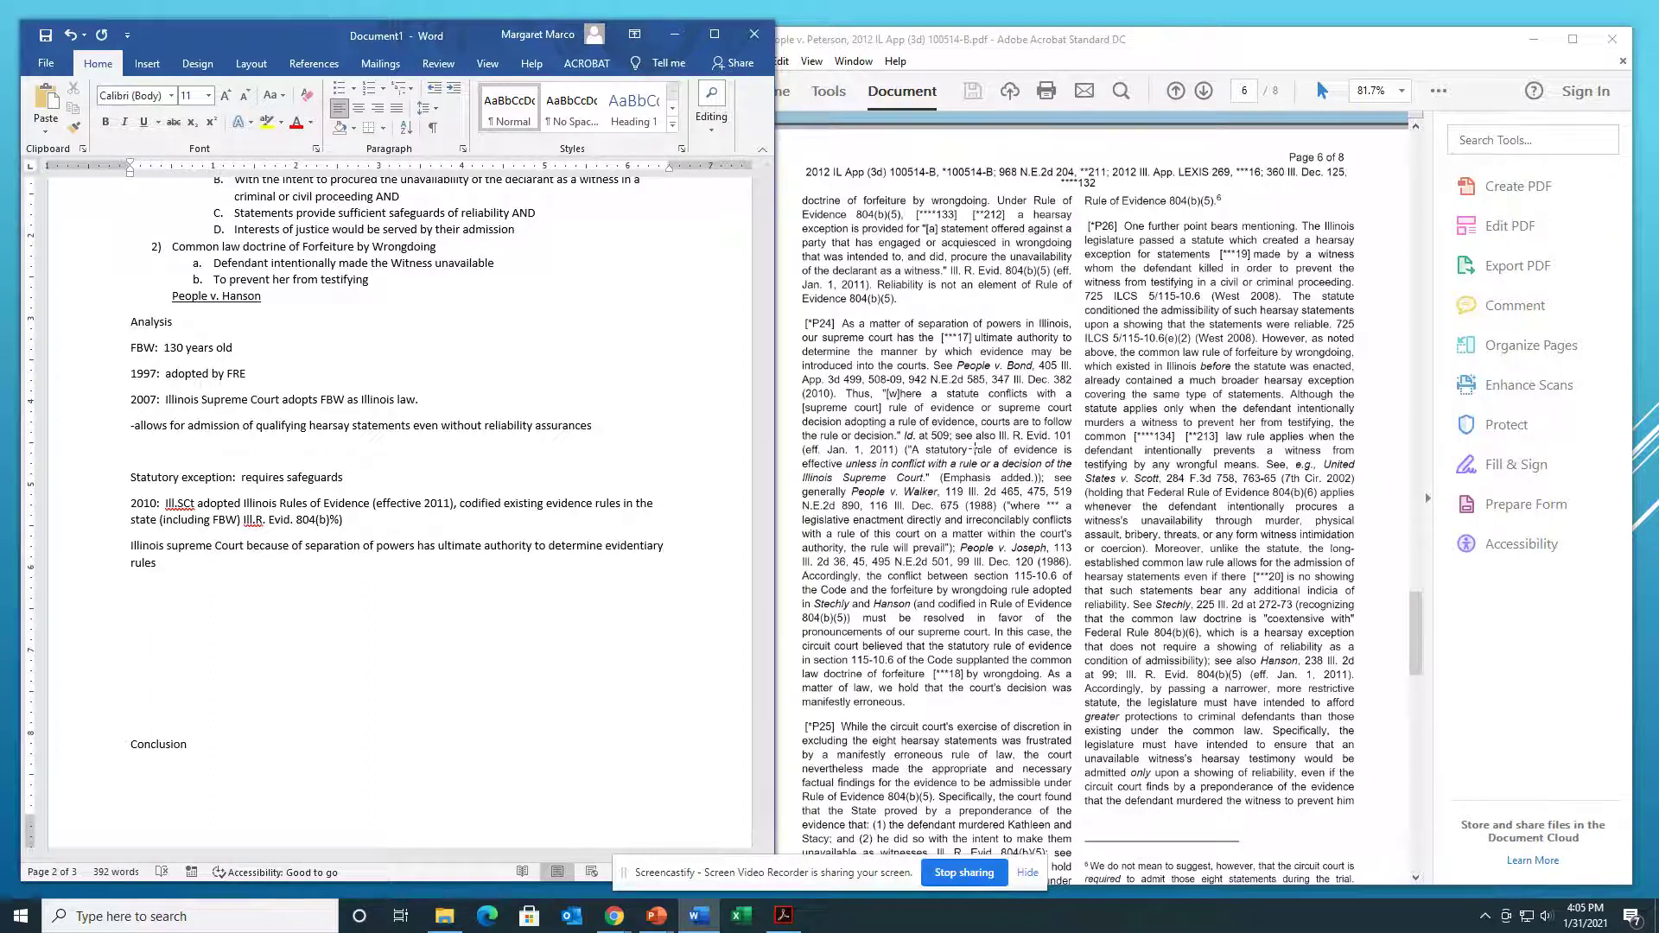
pyautogui.click(169, 567)
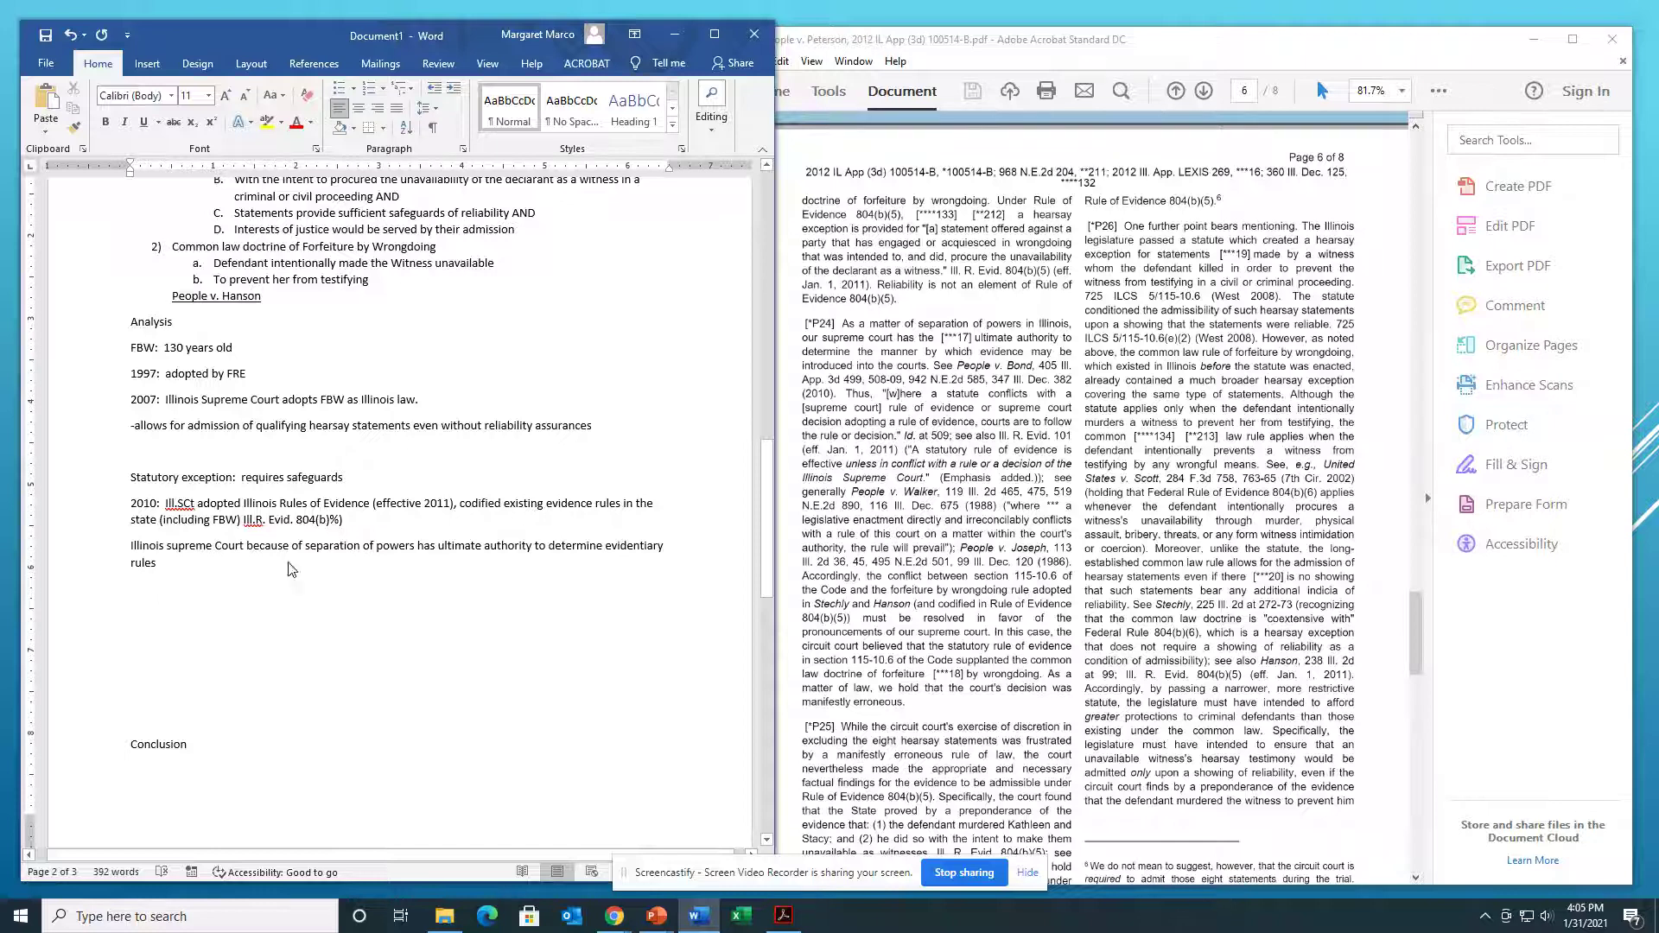
# Step: Type the parenthetical 'where a statute conflicts with a rule of evidence, rule of evidence prevails', fixing 'wth'
pyautogui.write('(where a s')
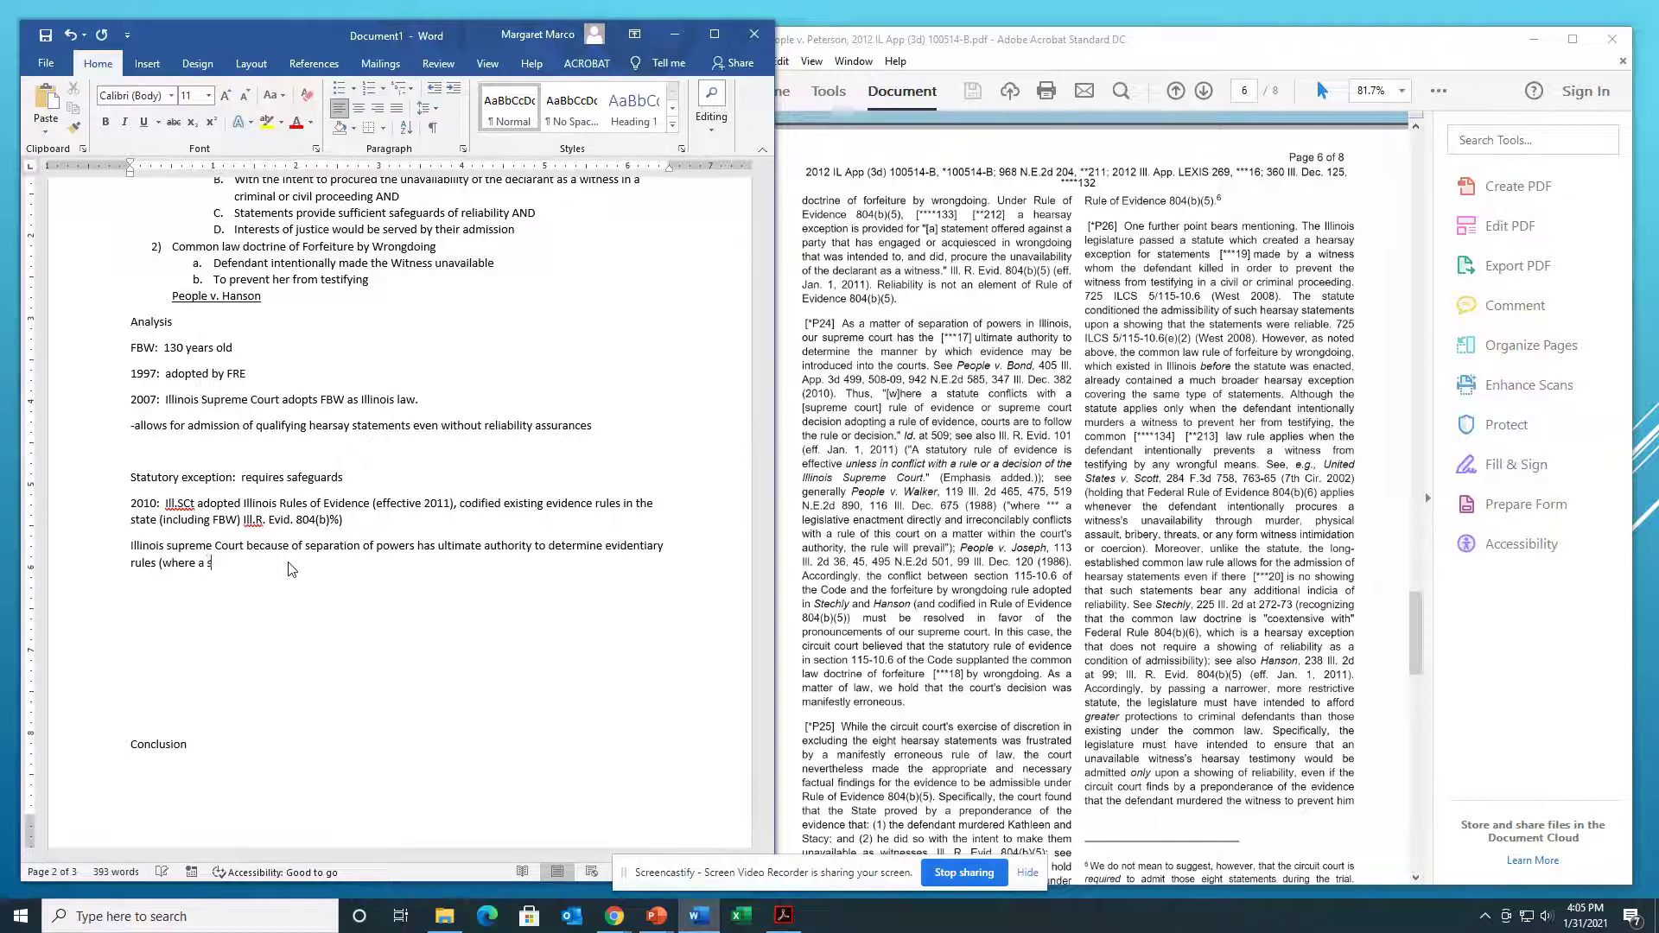
pyautogui.write('tatute conflict')
pyautogui.write('s wth a ')
pyautogui.write('rule of ev')
pyautogui.write('idence, rule of ')
pyautogui.write('evidence r')
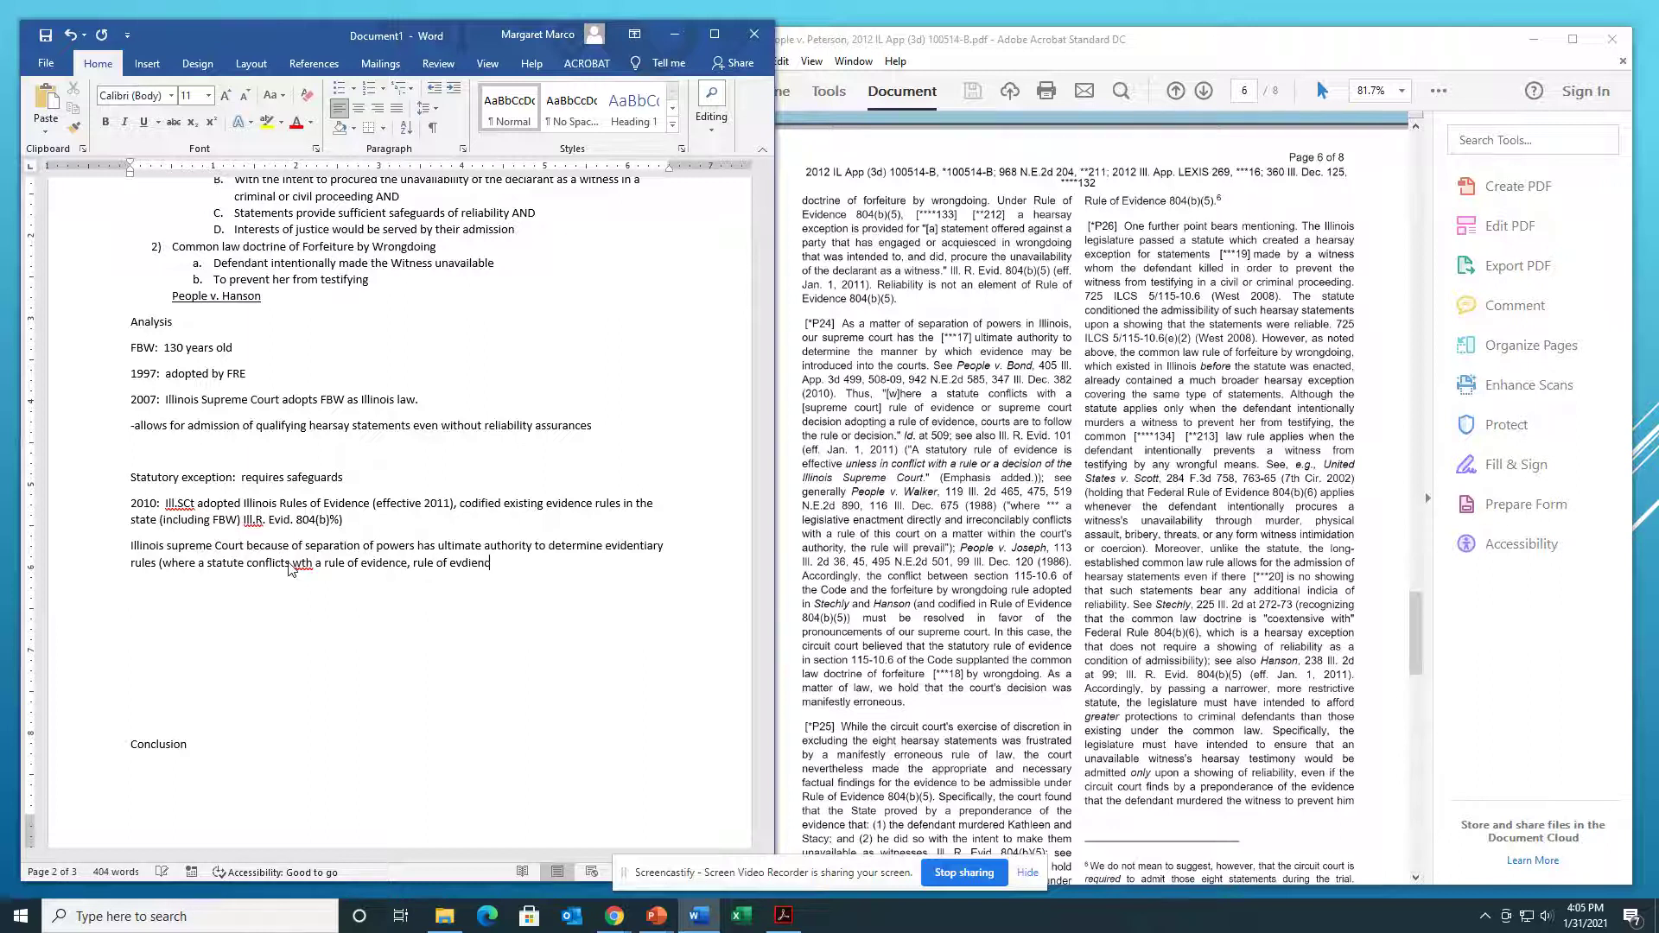
pyautogui.write('prevails)')
pyautogui.rightClick(298, 562)
pyautogui.click(250, 602)
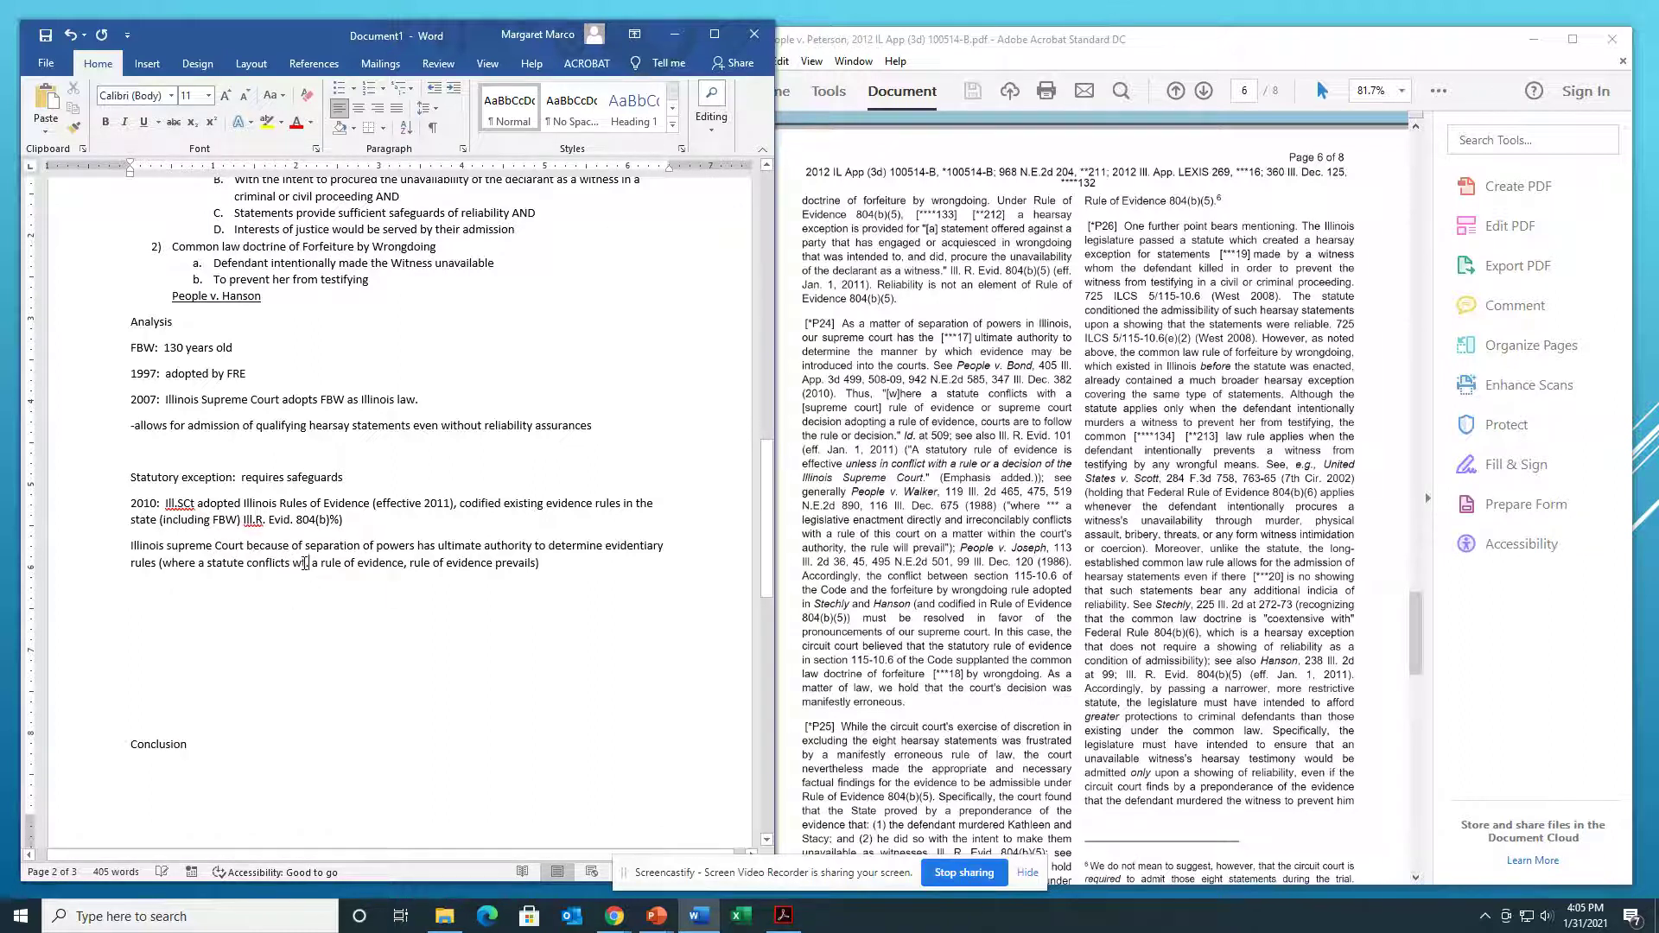
pyautogui.write('it')
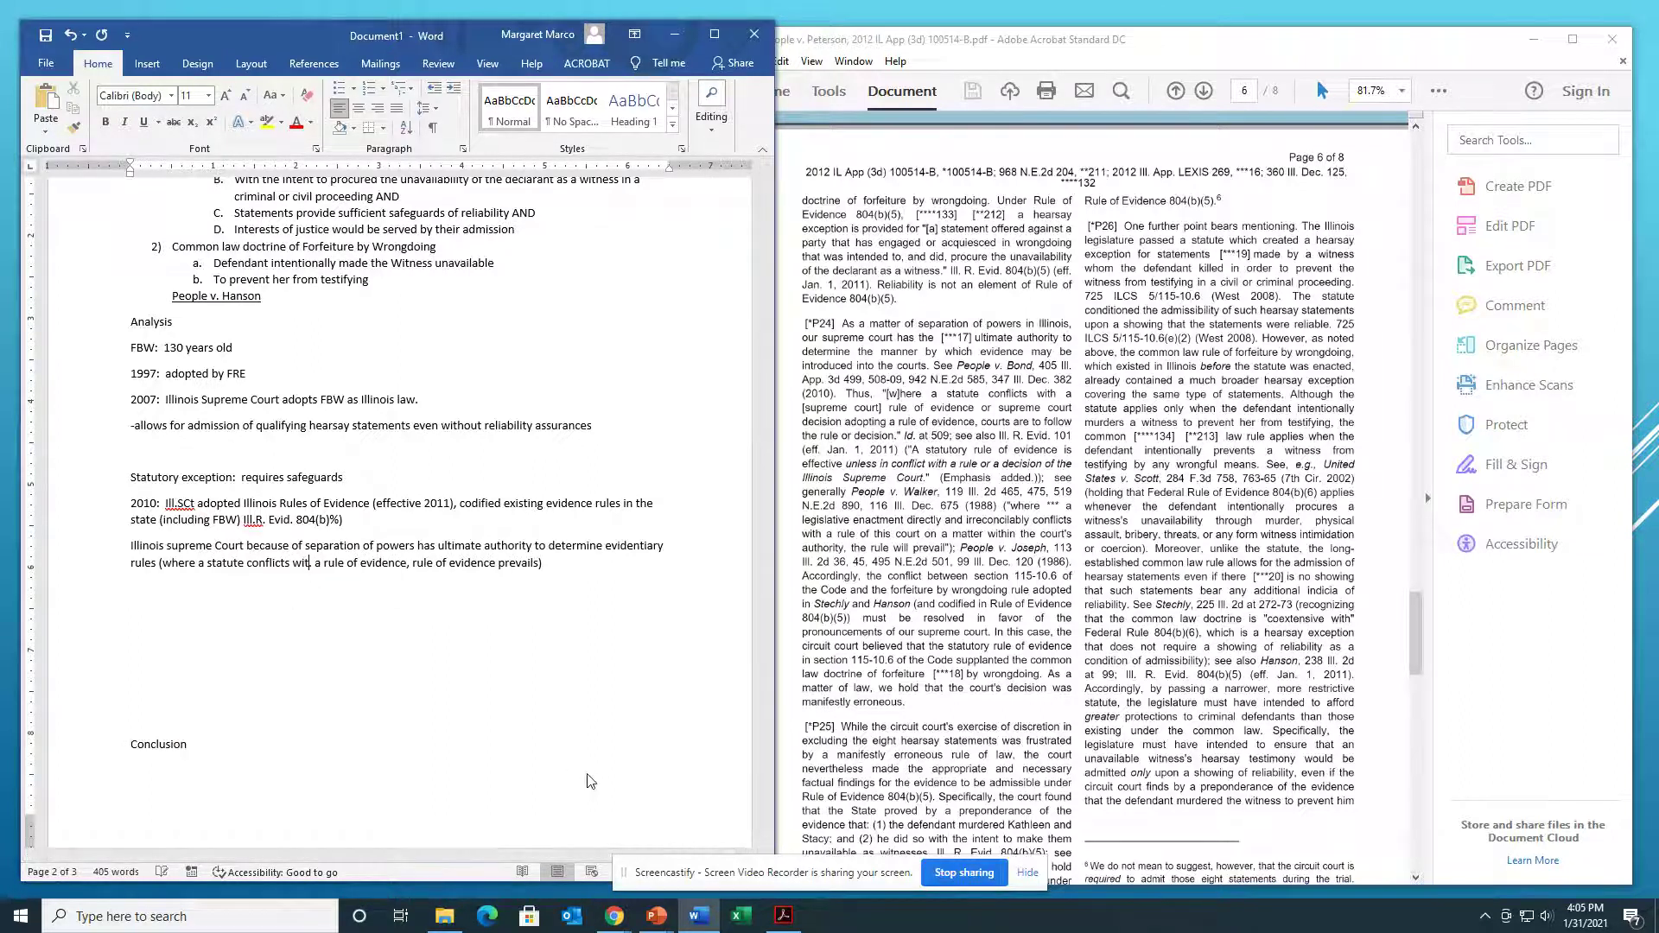
pyautogui.write('h')
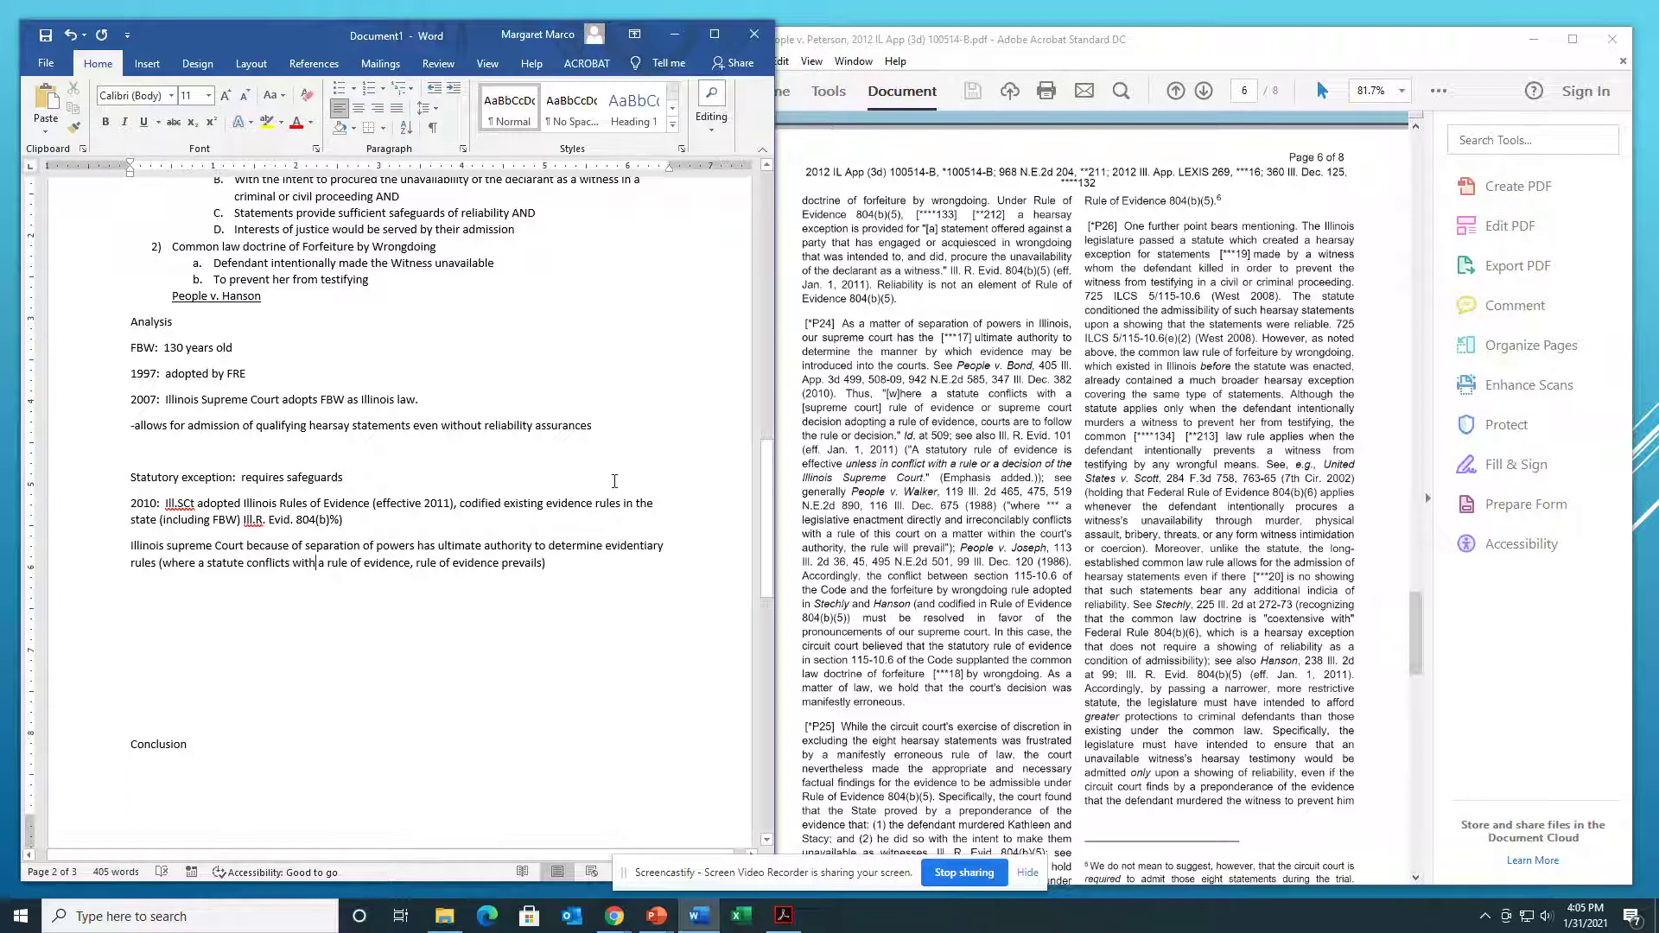
pyautogui.scroll(-3, 1007, 646)
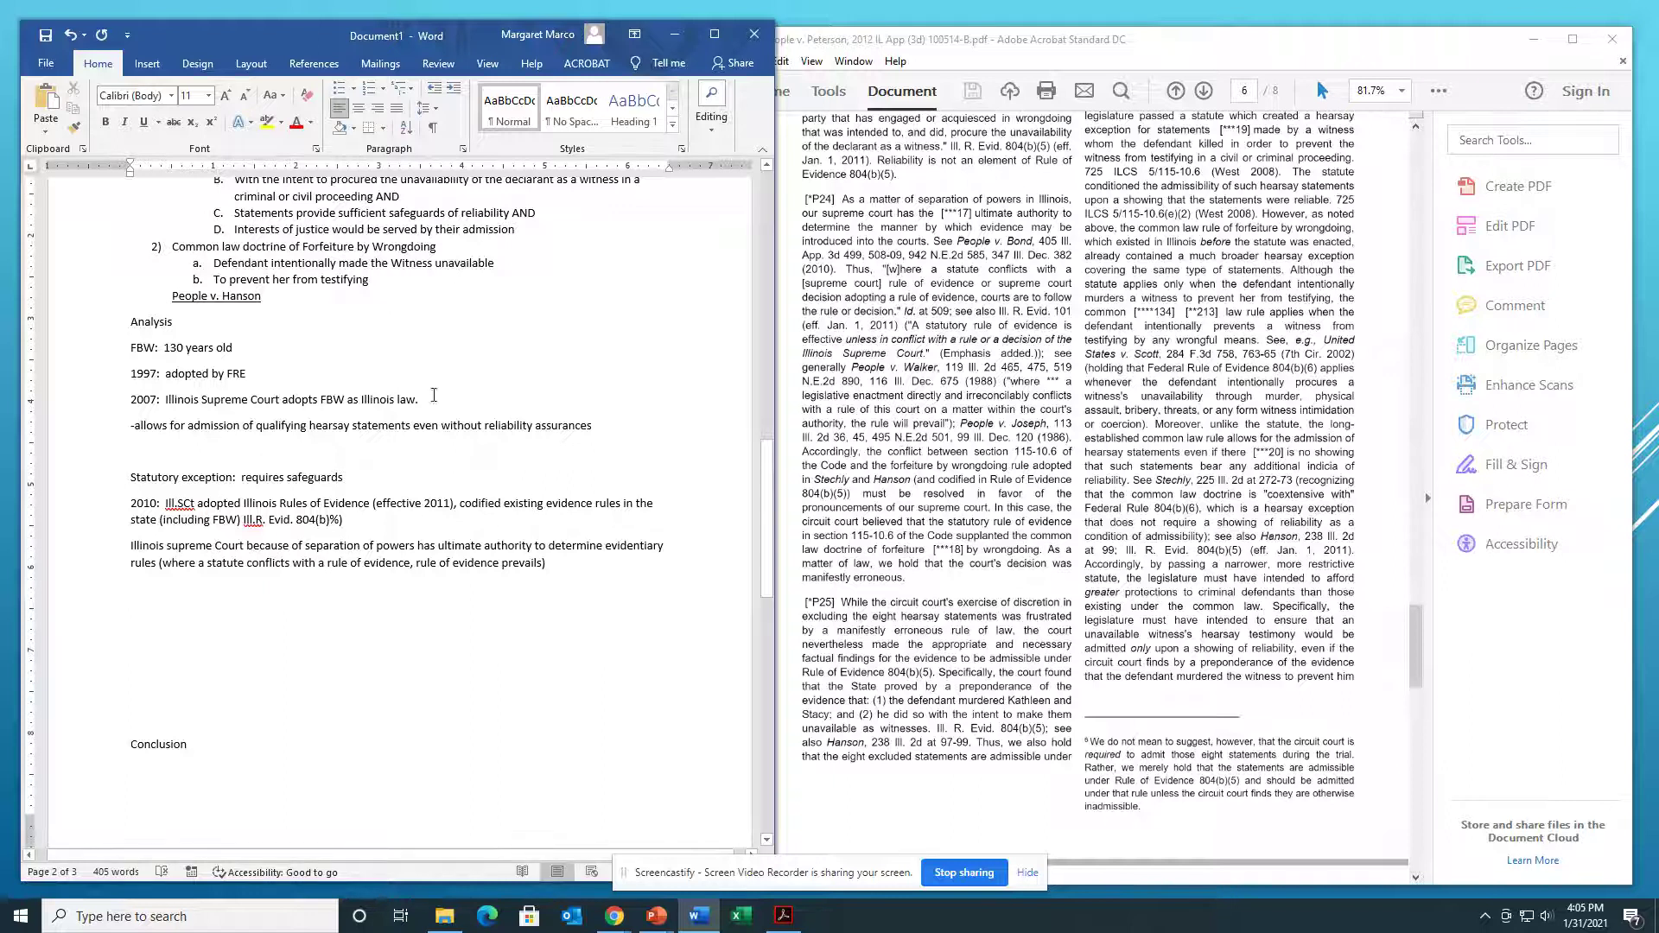
# Step: Below the statute note, write the Therefore line resolving the 115-10.6 conflict by applying FBW doctrine
pyautogui.press('Return')
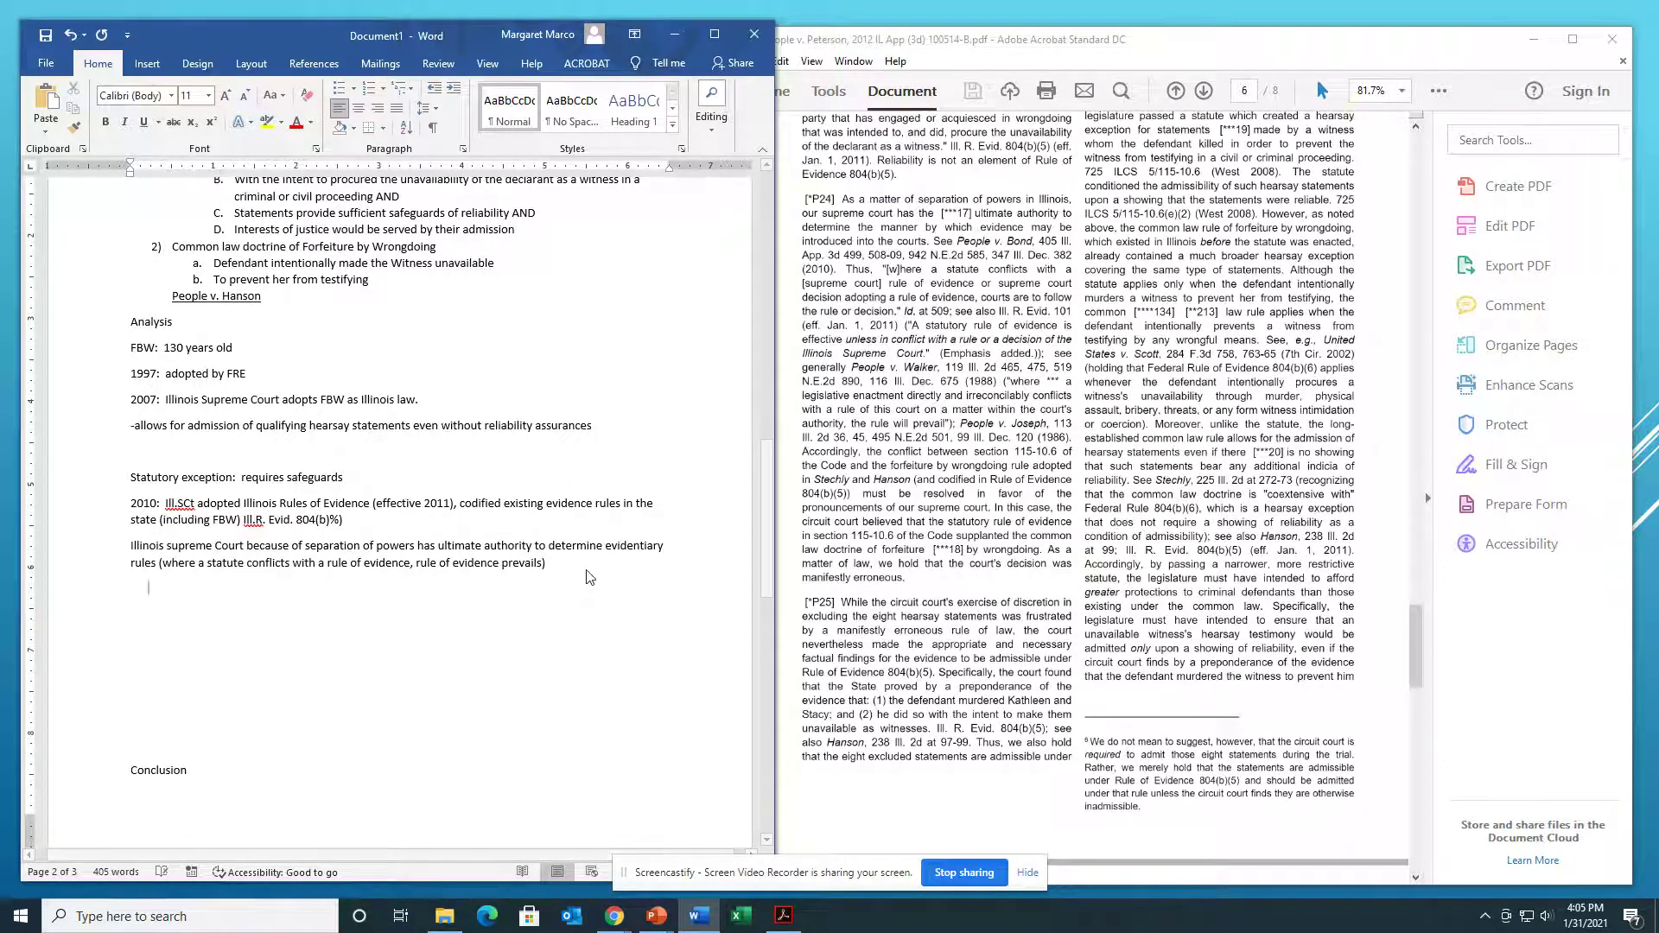
pyautogui.write('Thered')
pyautogui.write('fre:')
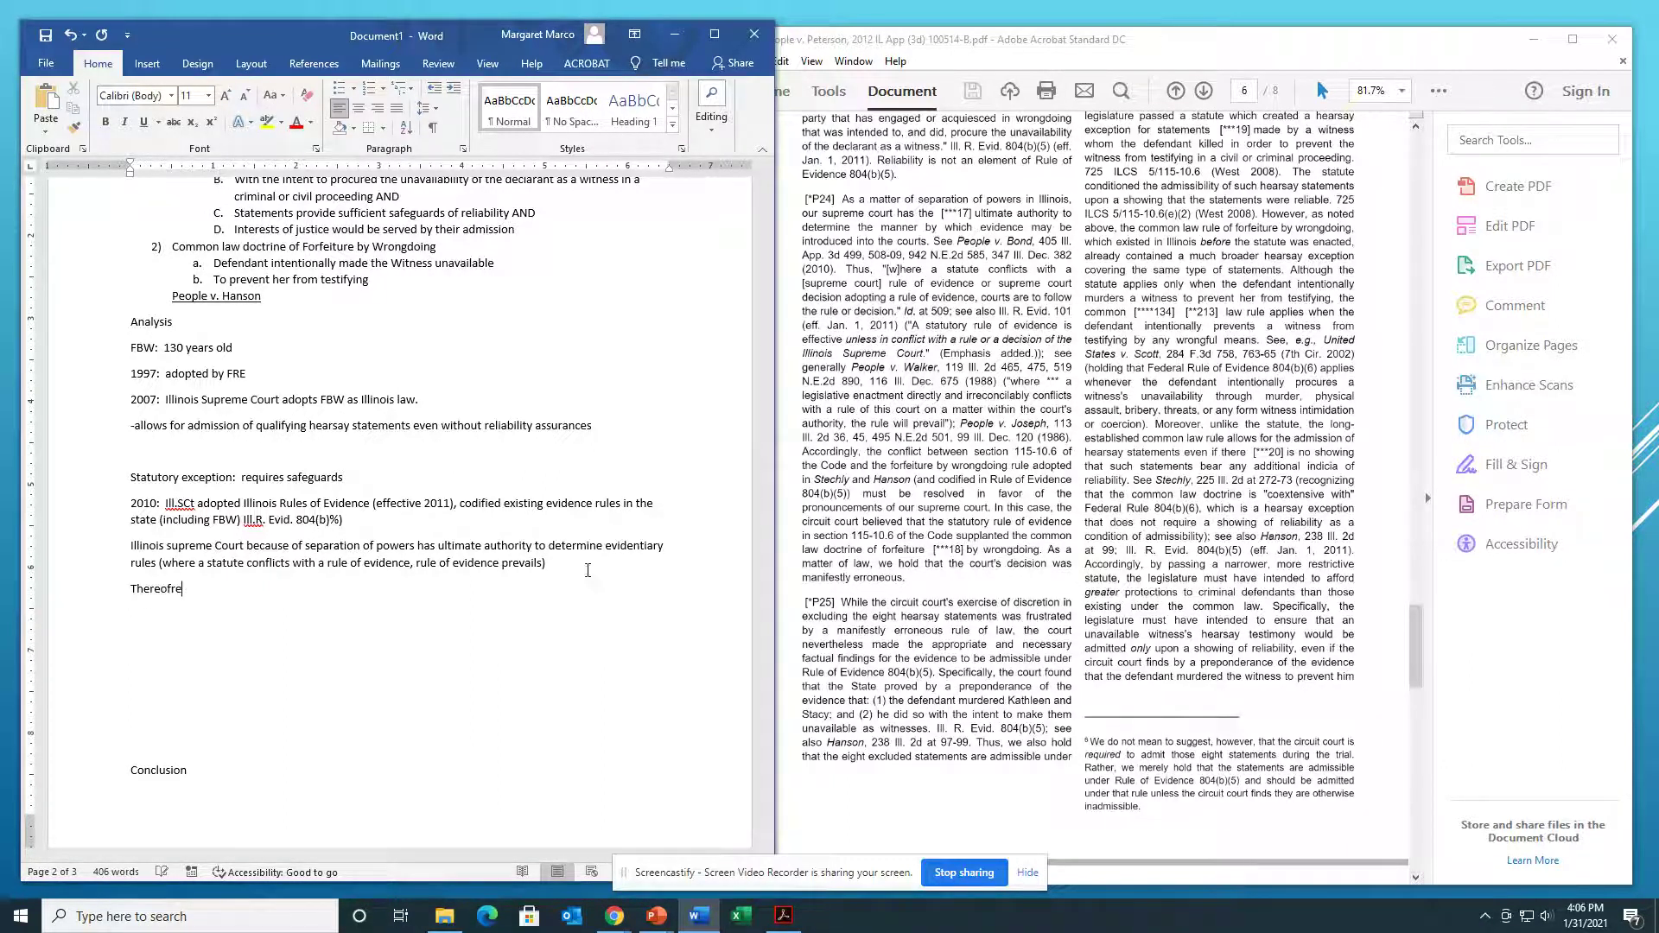
pyautogui.press('BackSpace')
pyautogui.press('BackSpace')
pyautogui.press('BackSpace')
pyautogui.write('fore:  conflict btwn')
pyautogui.scroll(3, 587, 577)
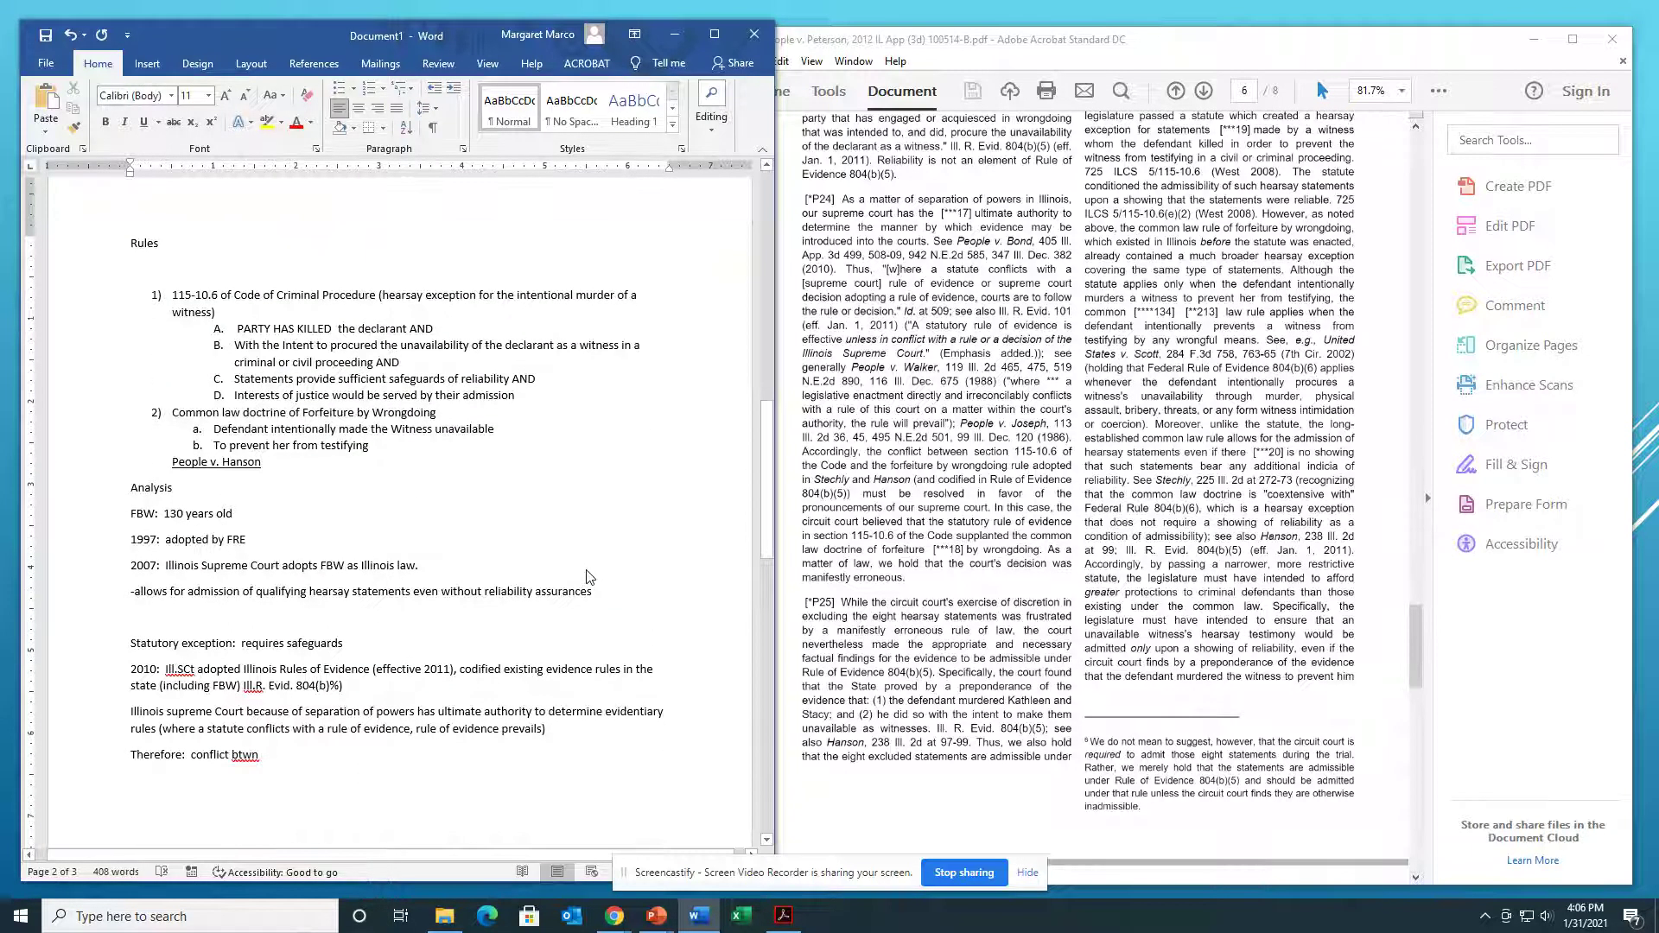
pyautogui.write('115')
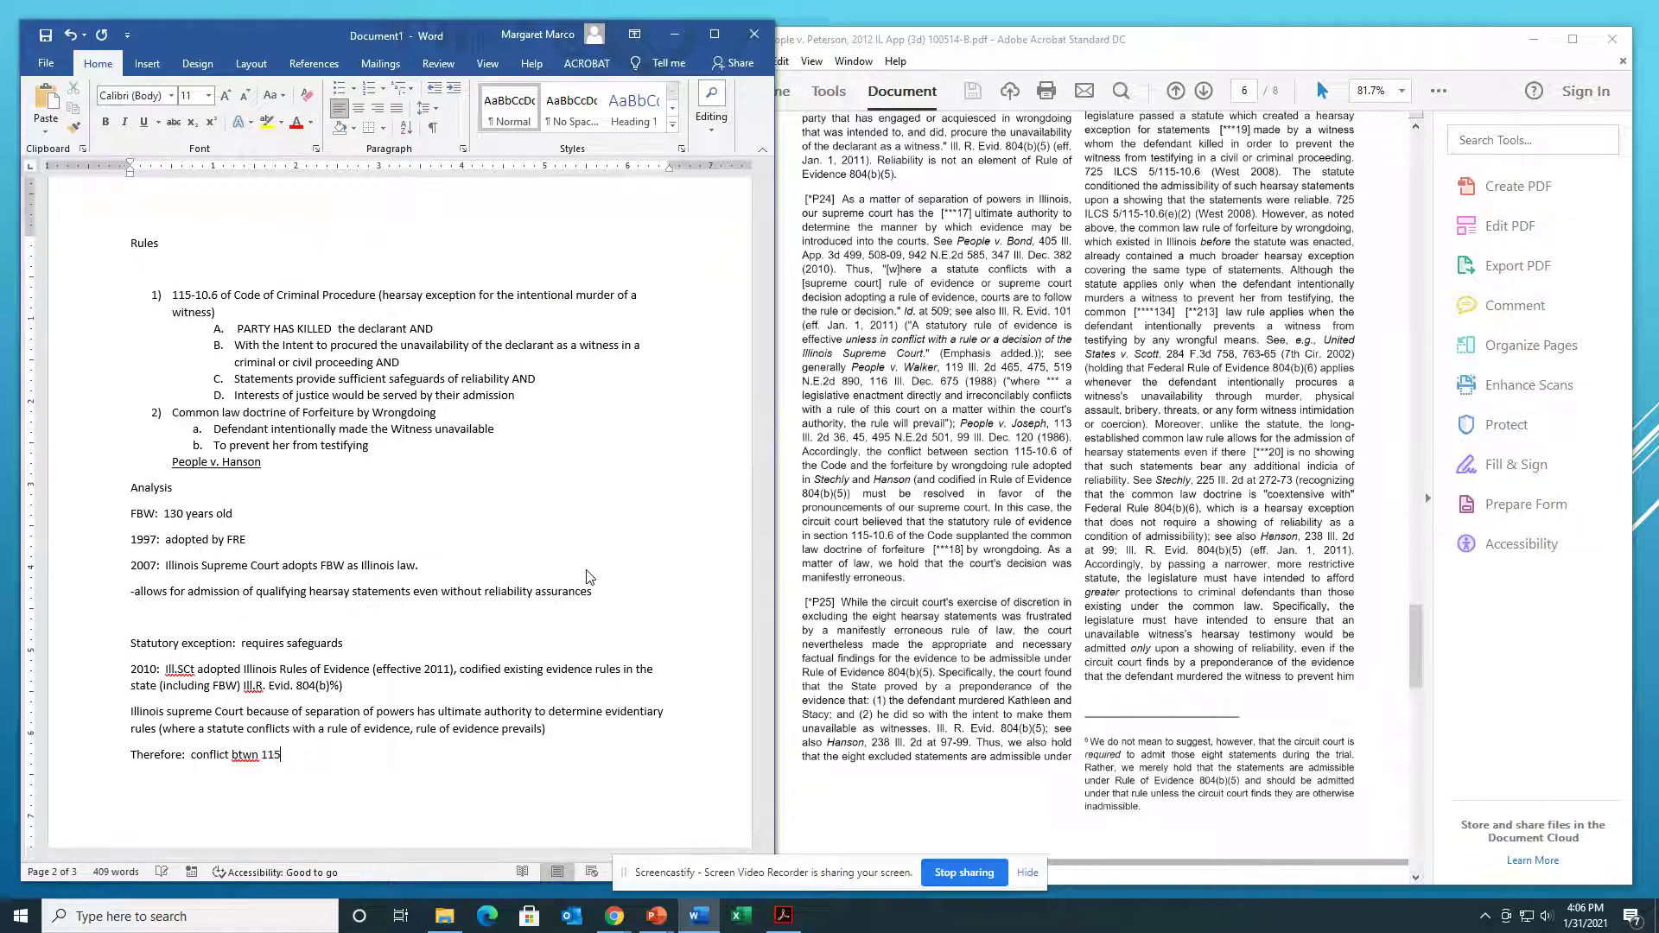
pyautogui.write('-10.6 and FBW docutrin')
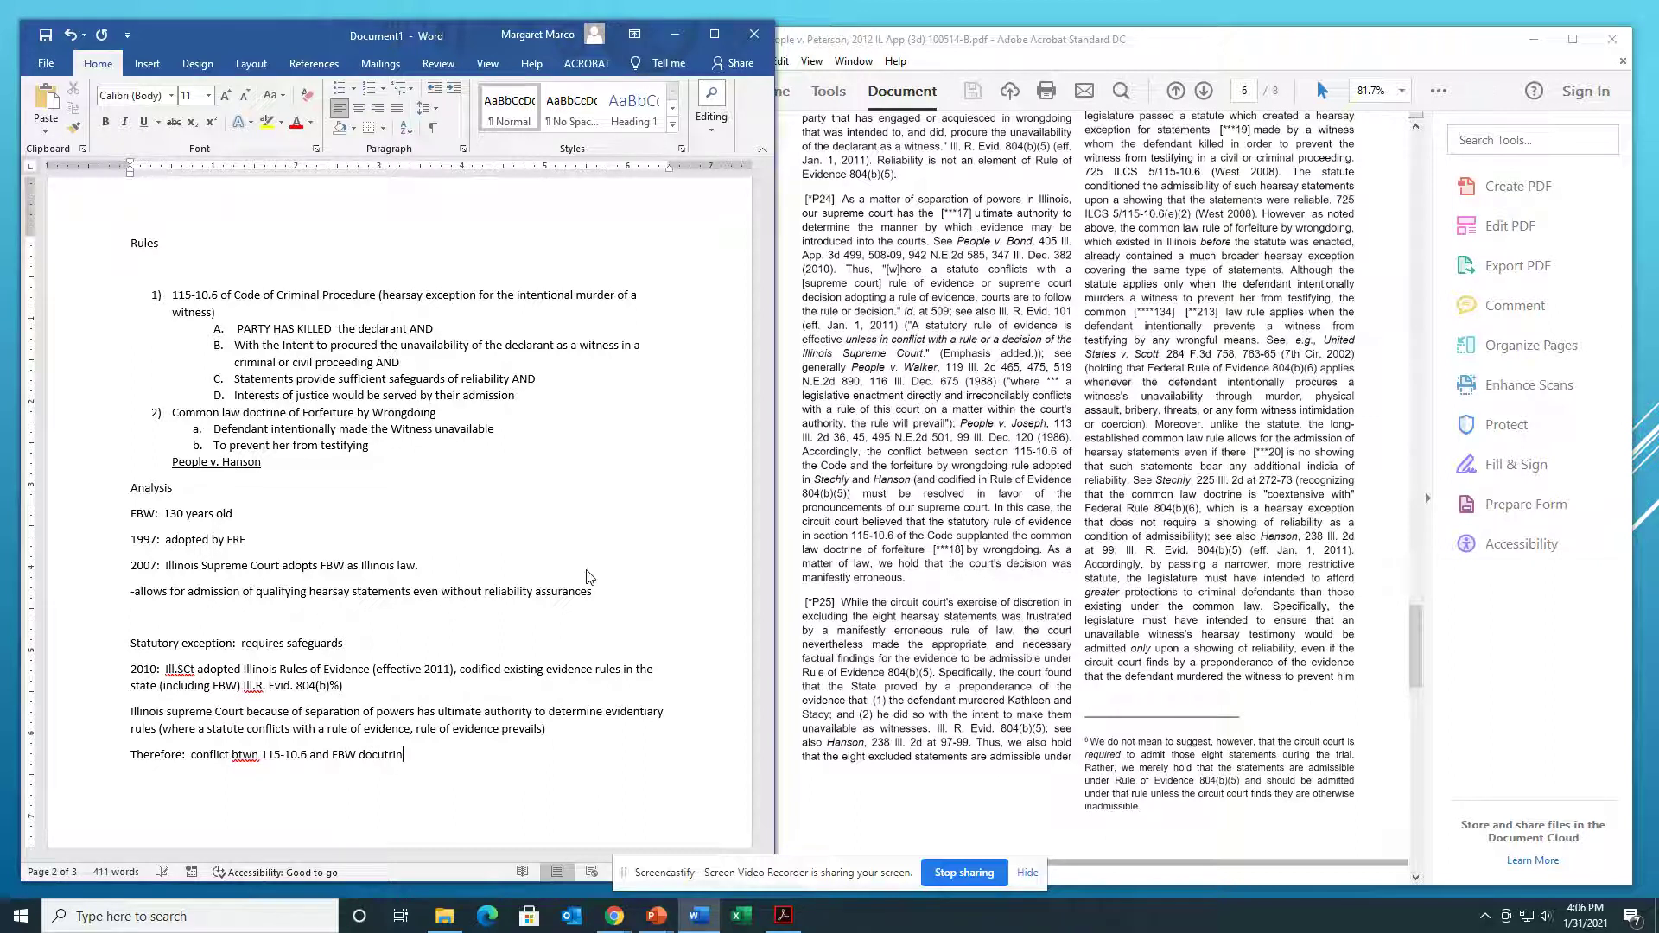
pyautogui.press('BackSpace')
pyautogui.press('BackSpace')
pyautogui.press('BackSpace')
pyautogui.press('BackSpace')
pyautogui.press('BackSpace')
pyautogui.write('trine is resolve')
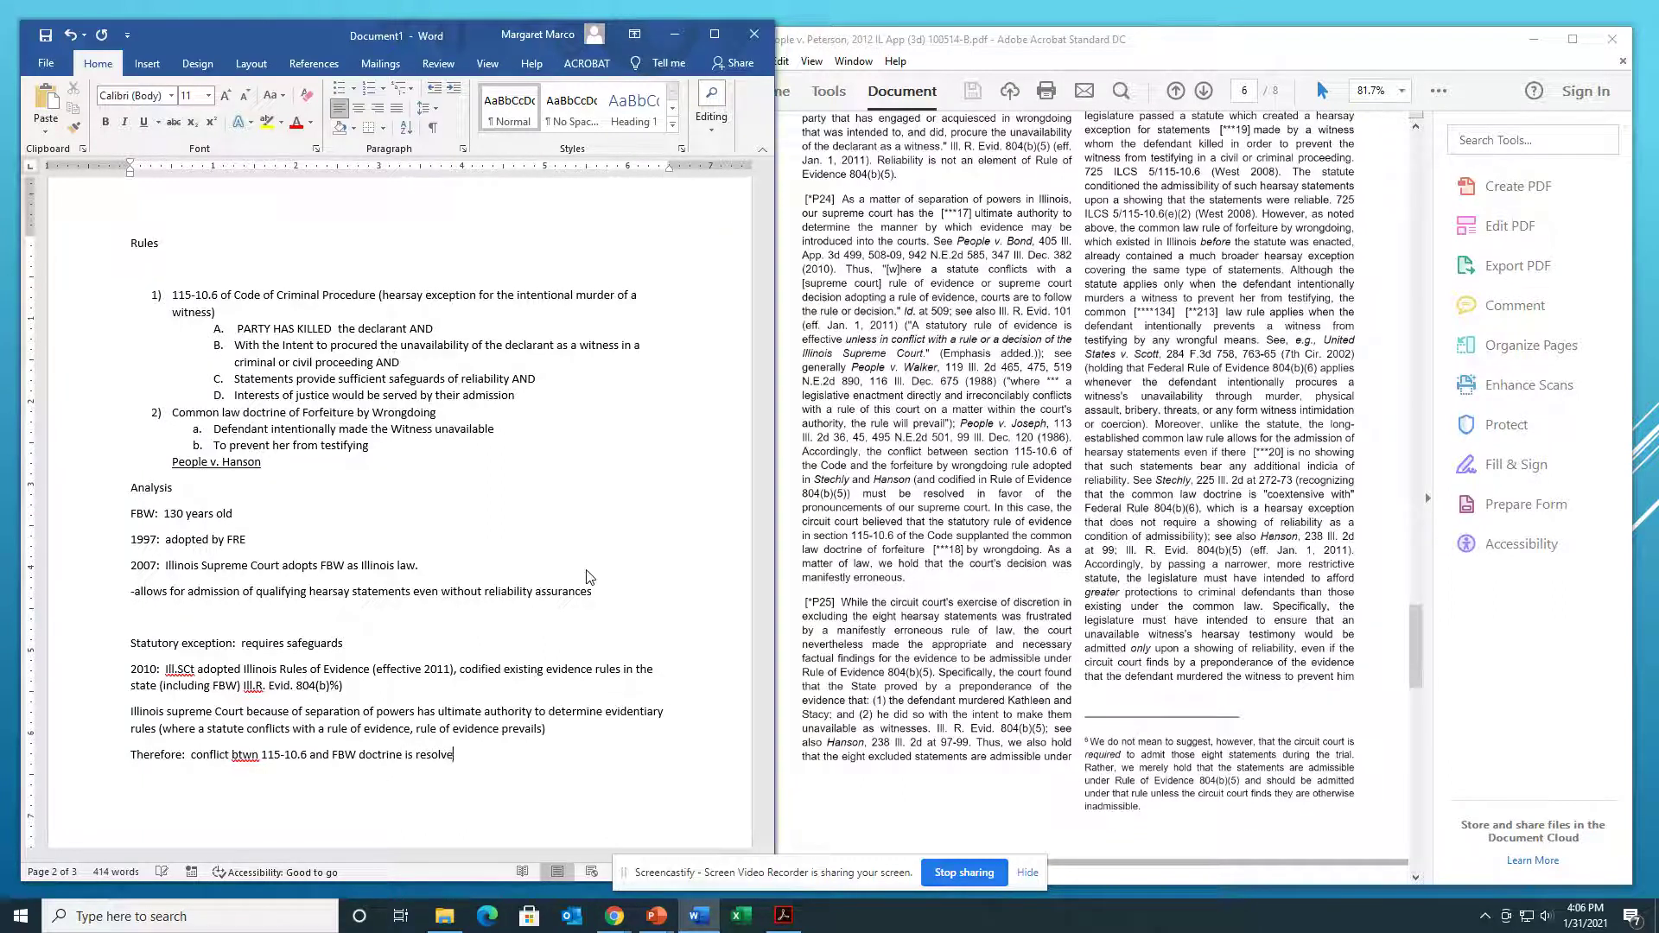
pyautogui.write('d by applying the FBW')
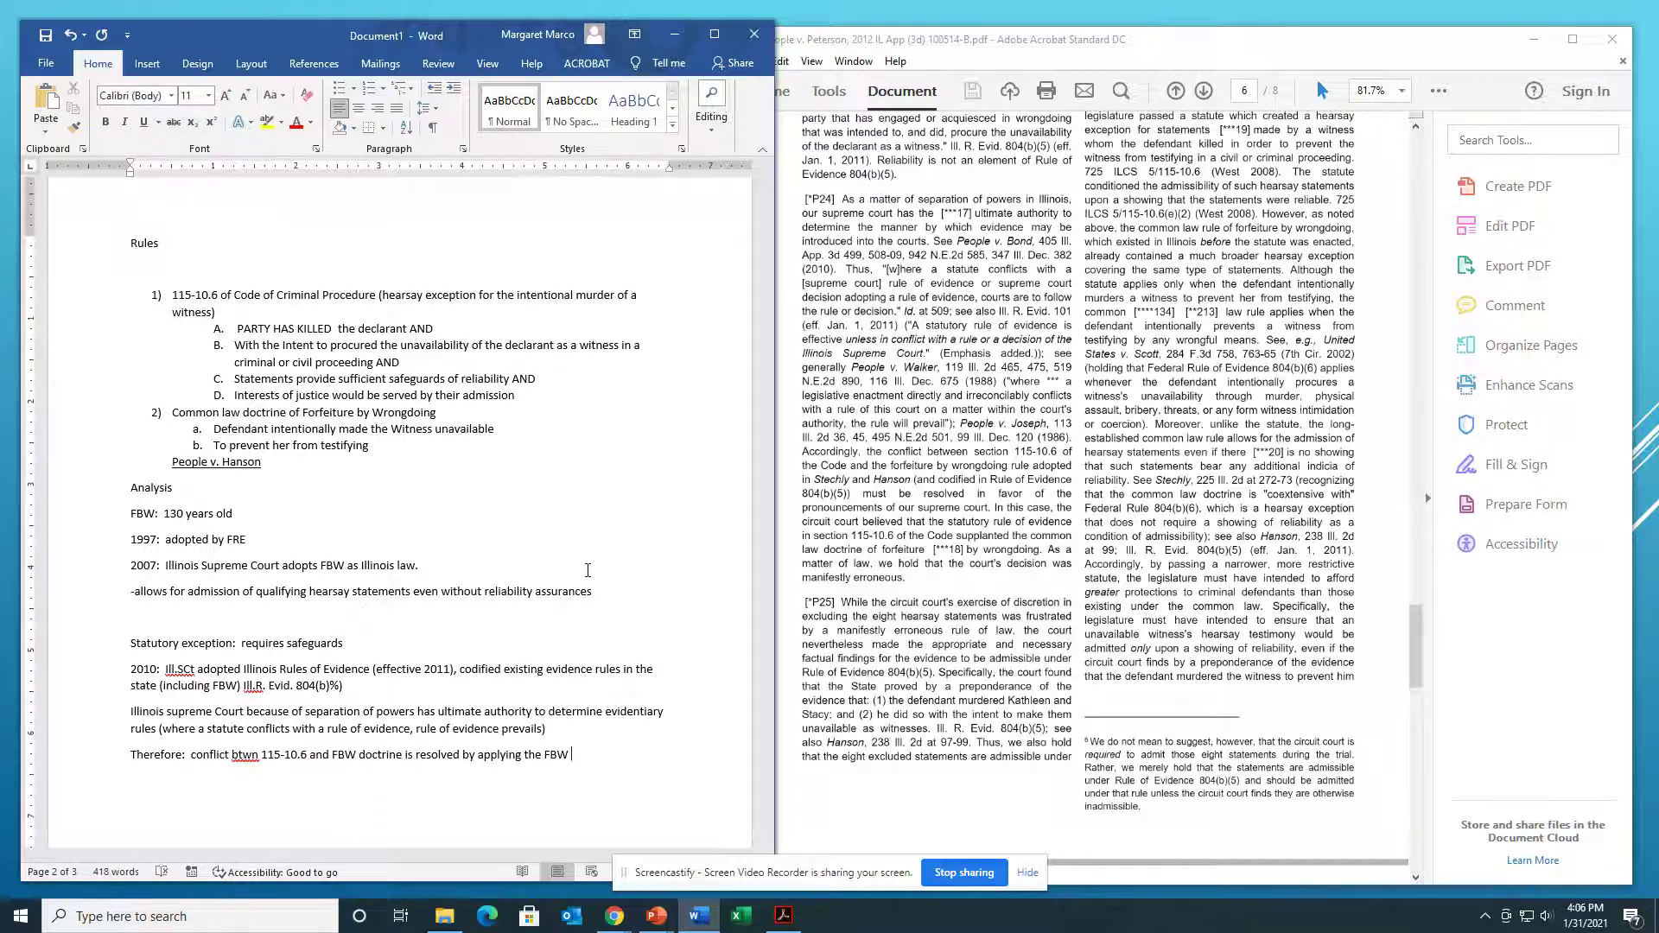
pyautogui.write(' doctrine')
pyautogui.scroll(4, 1003, 790)
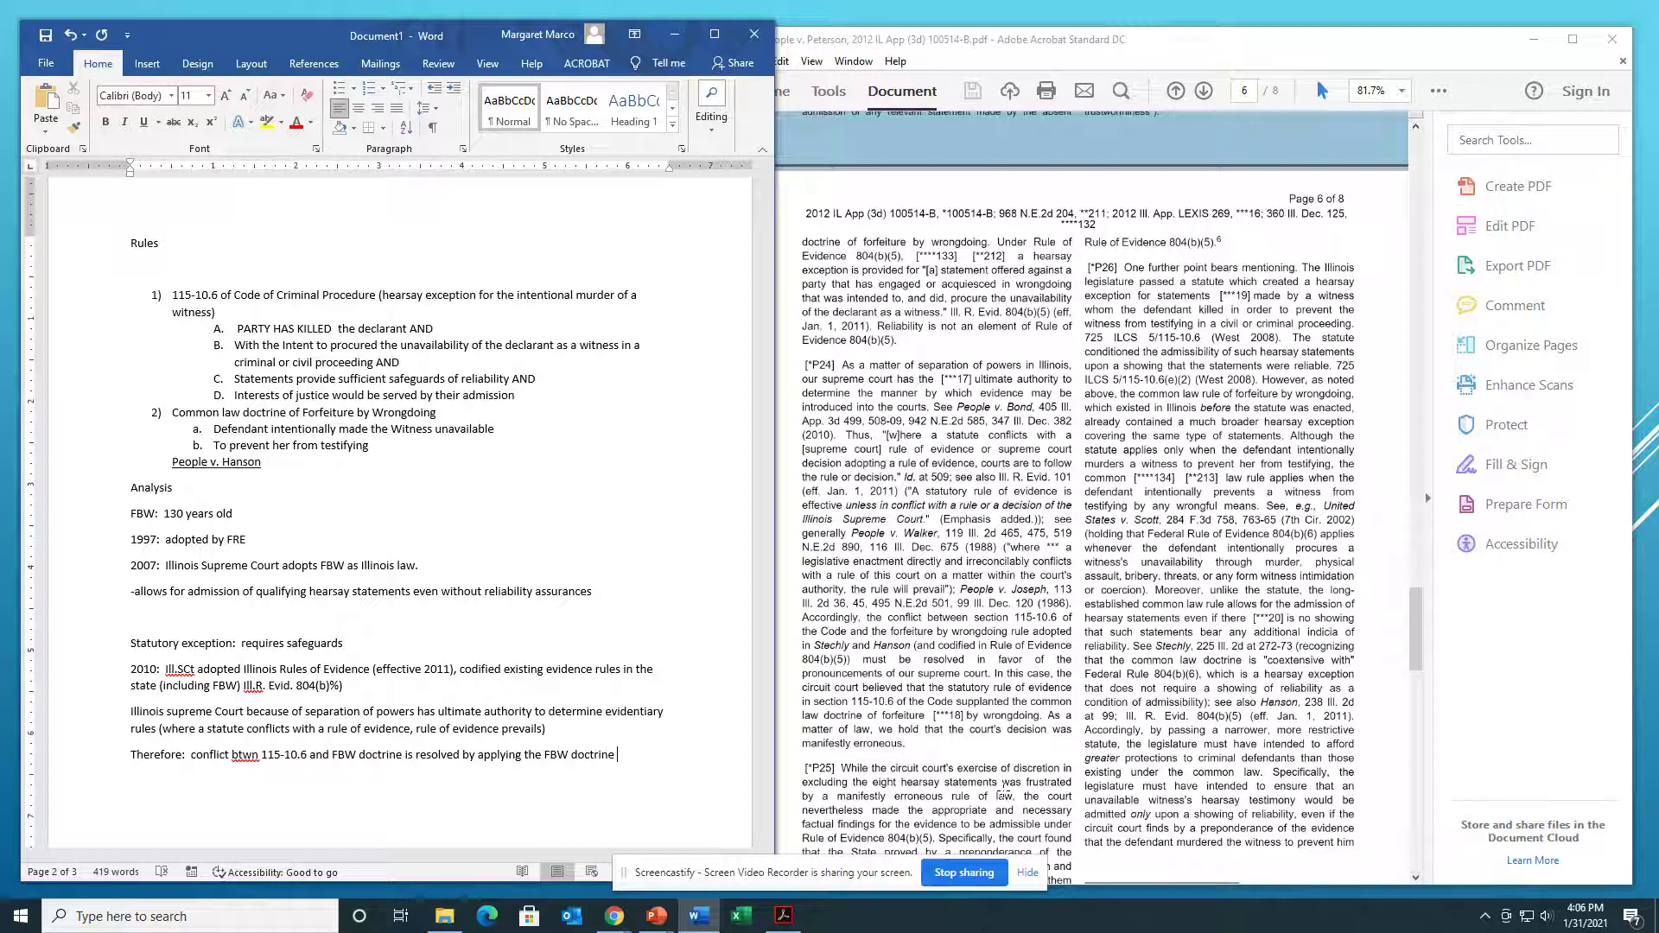
pyautogui.scroll(-3, 1003, 793)
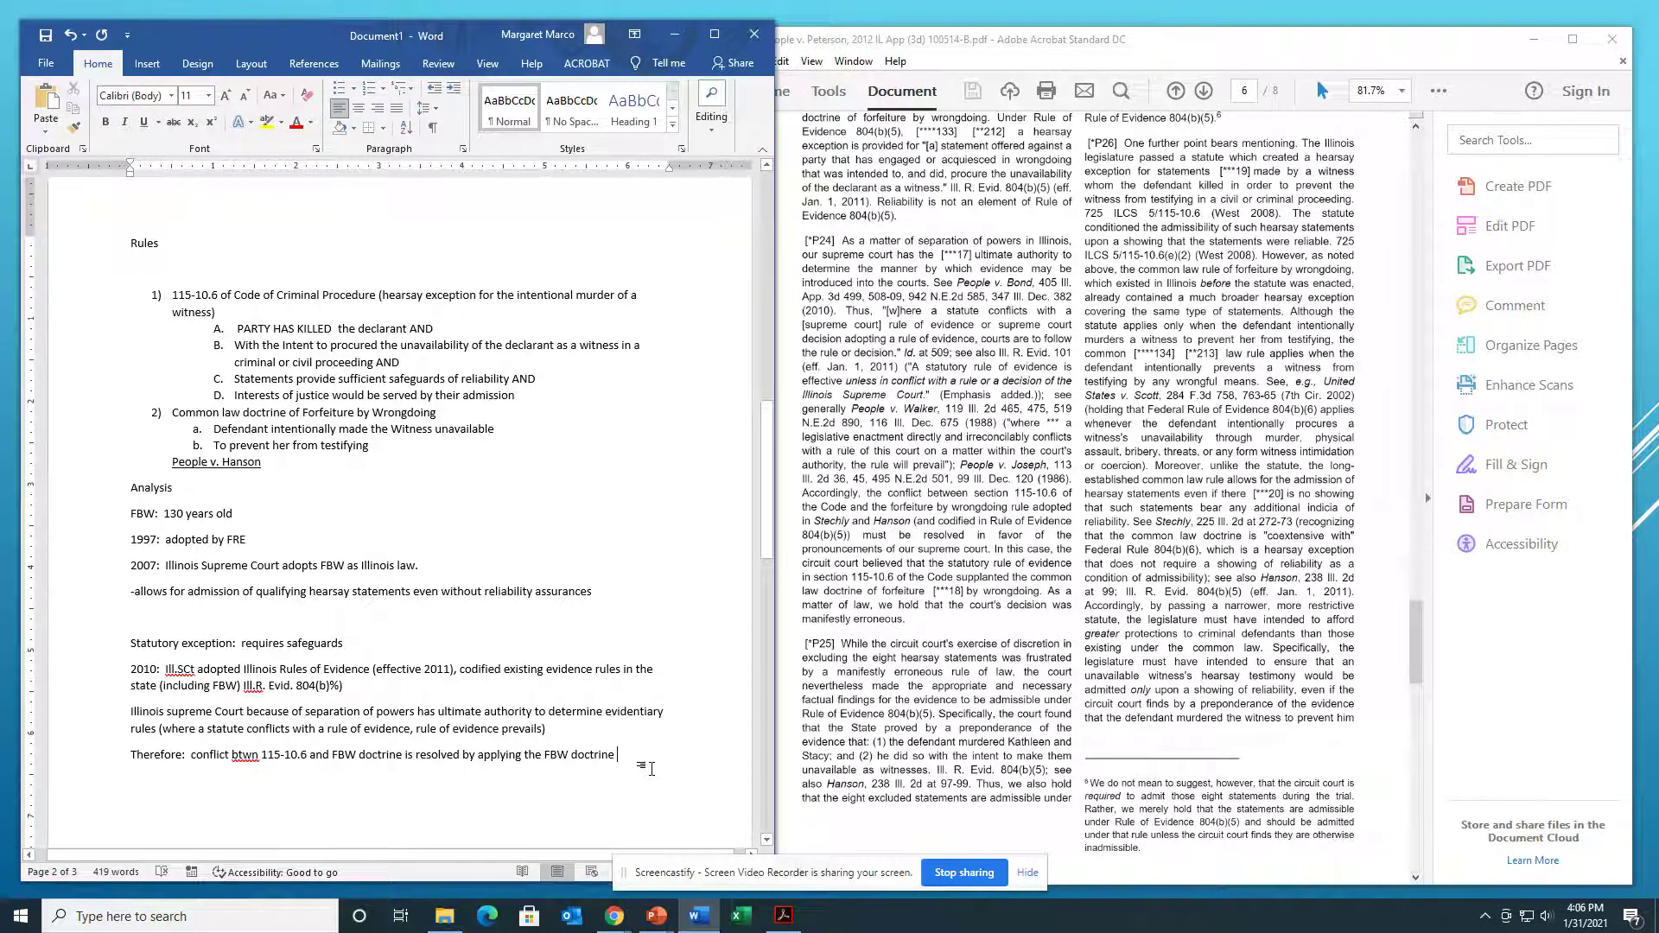
pyautogui.press('Return')
pyautogui.press('Return')
# Step: Type 'Applying FBW does not require safeguards, so all statements are admissible.', correcting 'FW' and 'Applyinh'
pyautogui.write('A')
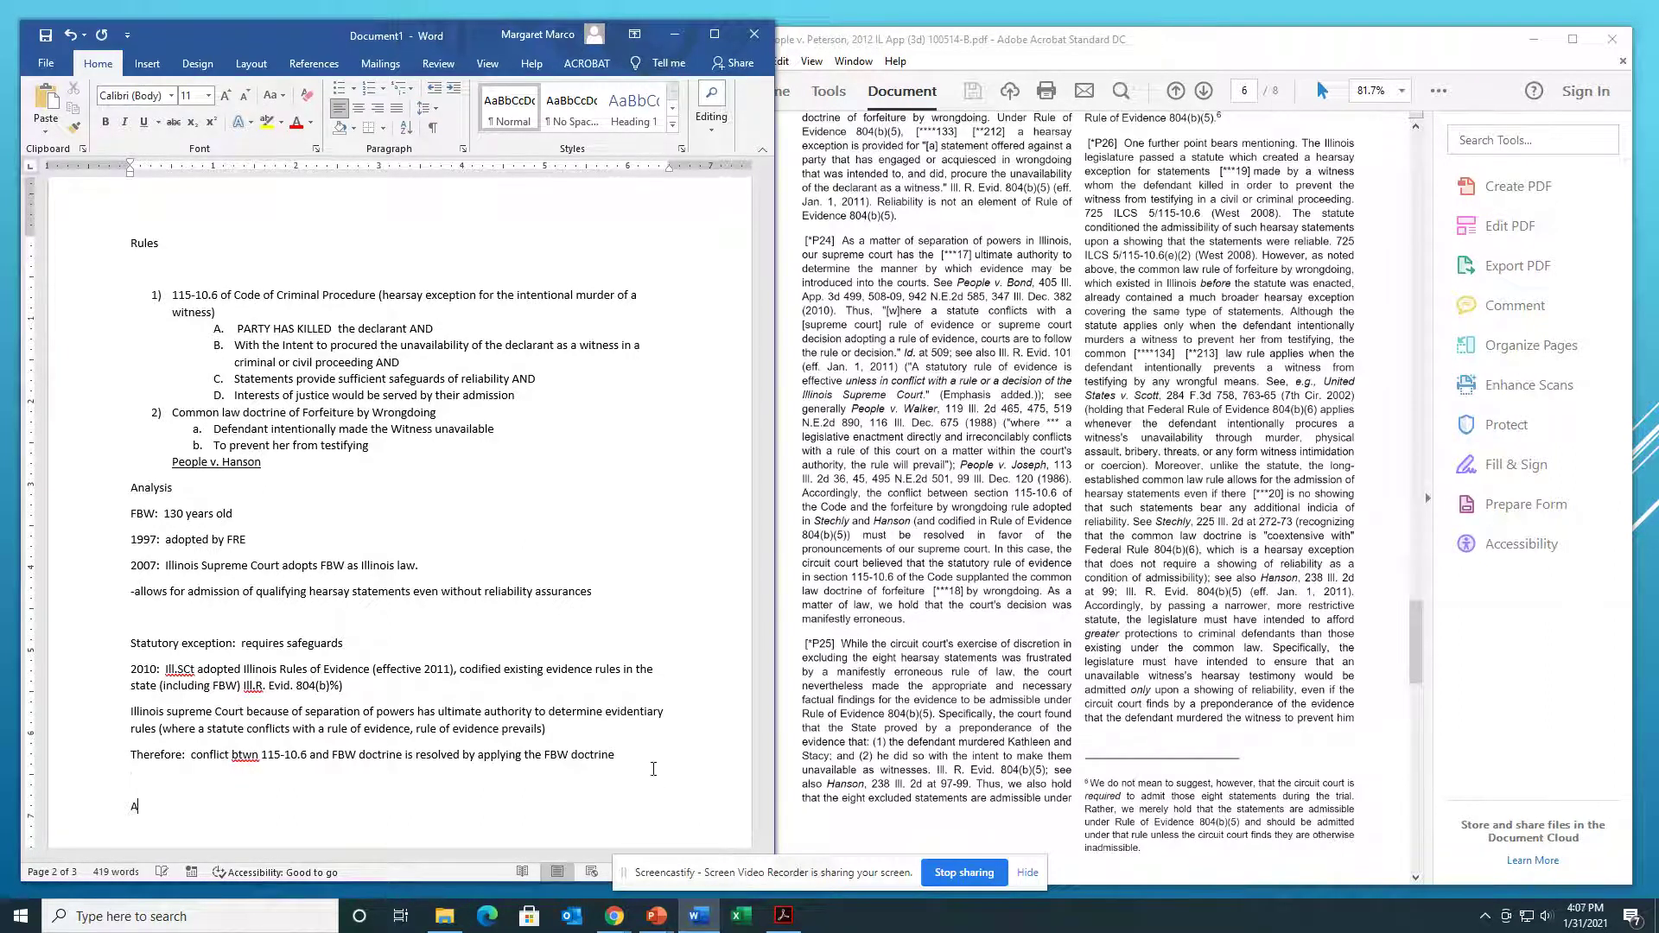
pyautogui.write('pplyinh FW')
pyautogui.press('BackSpace')
pyautogui.write('BW')
pyautogui.press('Left')
pyautogui.press('Left')
pyautogui.press('Left')
pyautogui.press('BackSpace')
pyautogui.write('g')
pyautogui.write('does not r')
pyautogui.write('equr')
pyautogui.write('ire ')
pyautogui.write('safe')
pyautogui.write('gua')
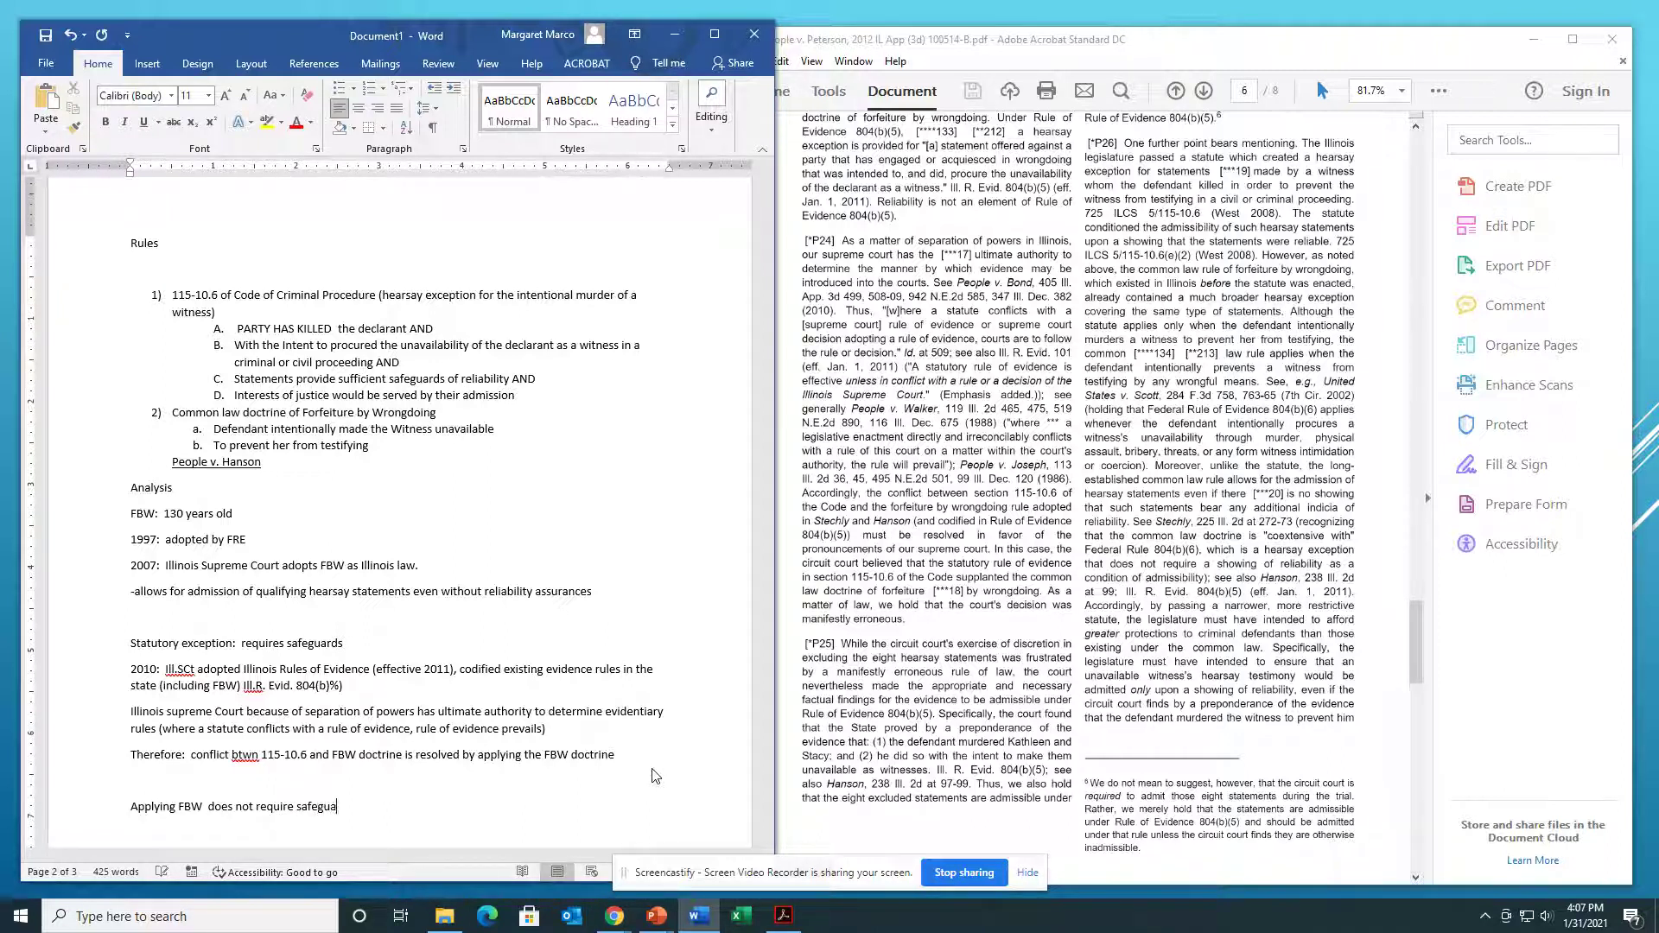
pyautogui.write('rds, so all statements are admissible.')
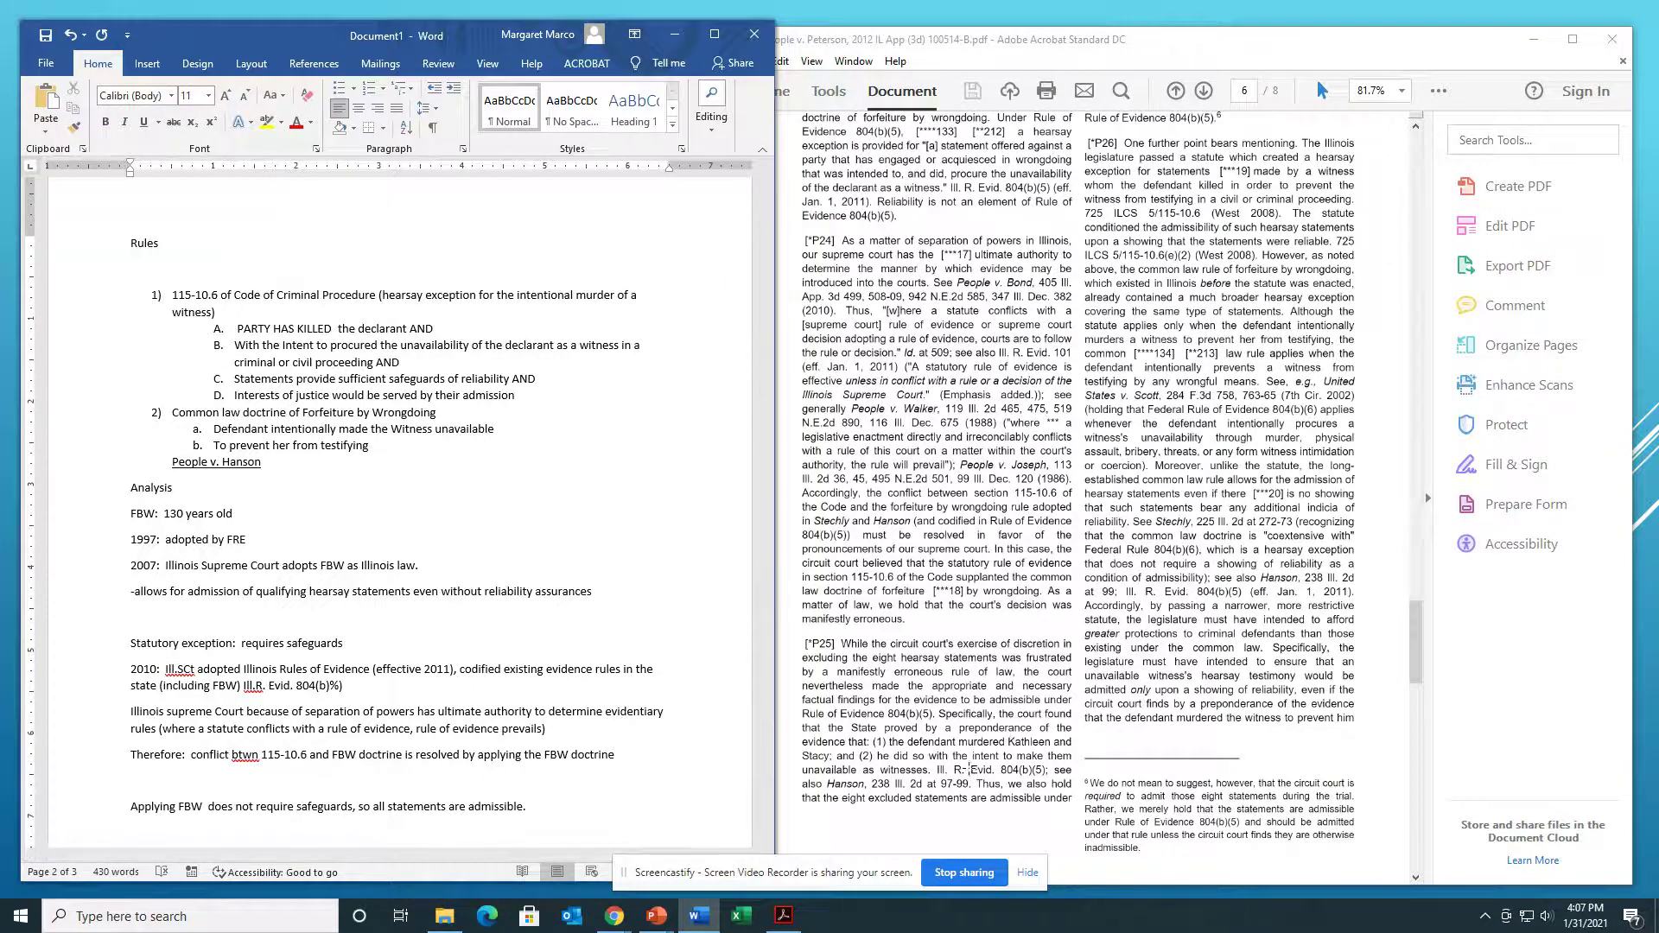
pyautogui.scroll(2, 969, 769)
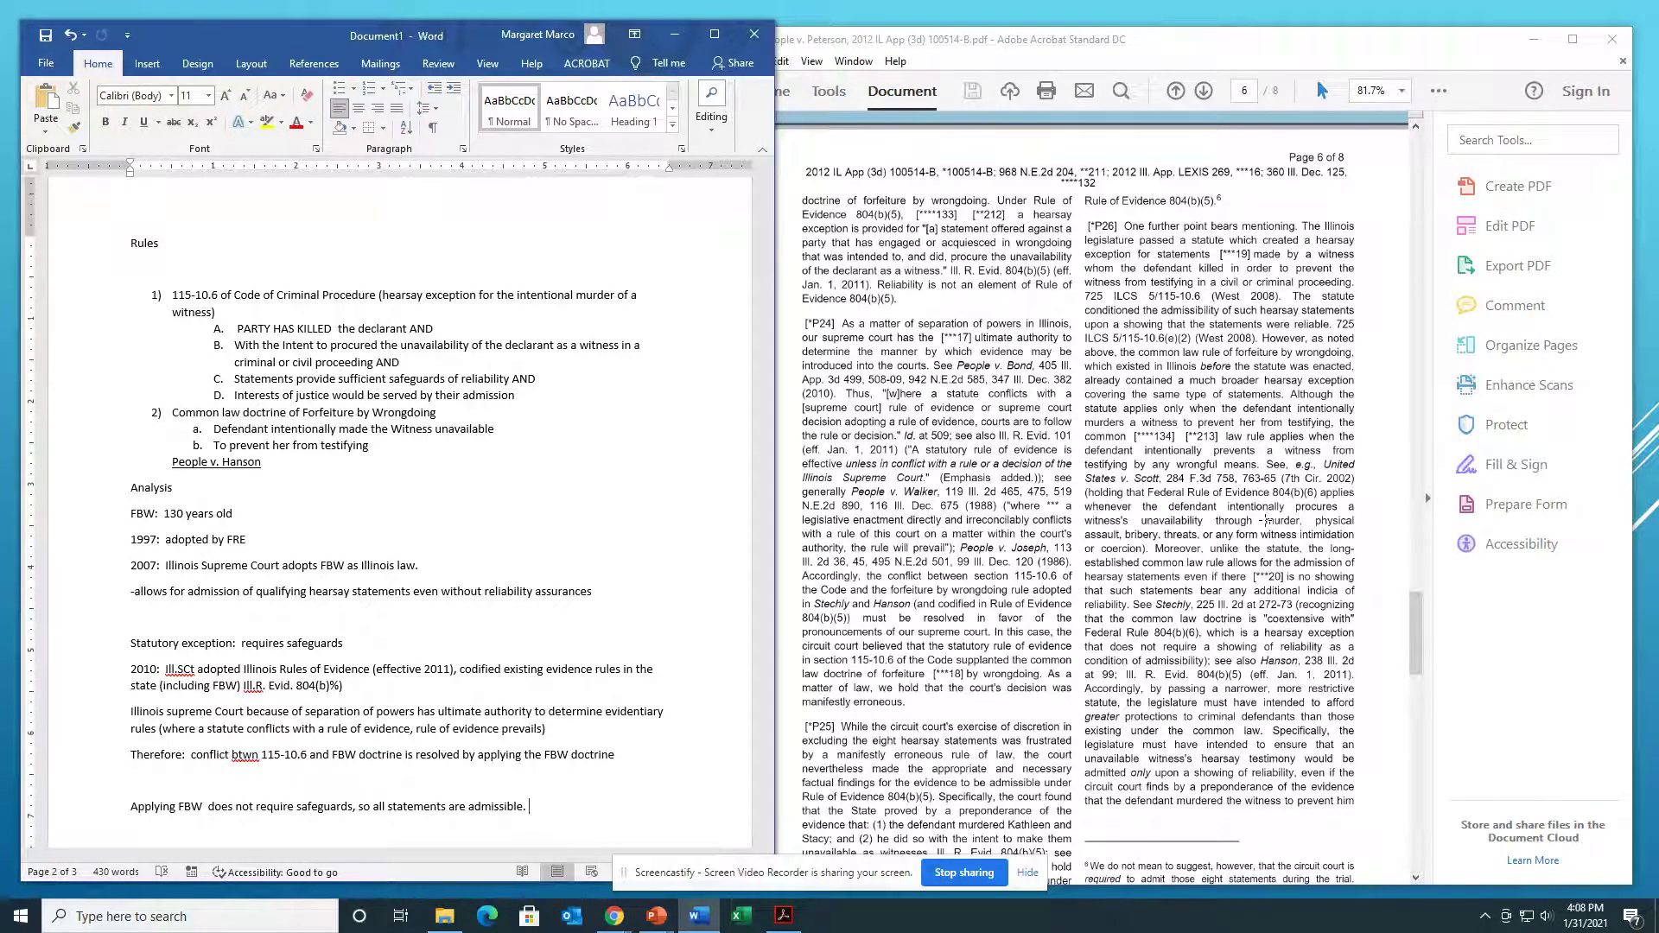
pyautogui.scroll(-3, 1264, 520)
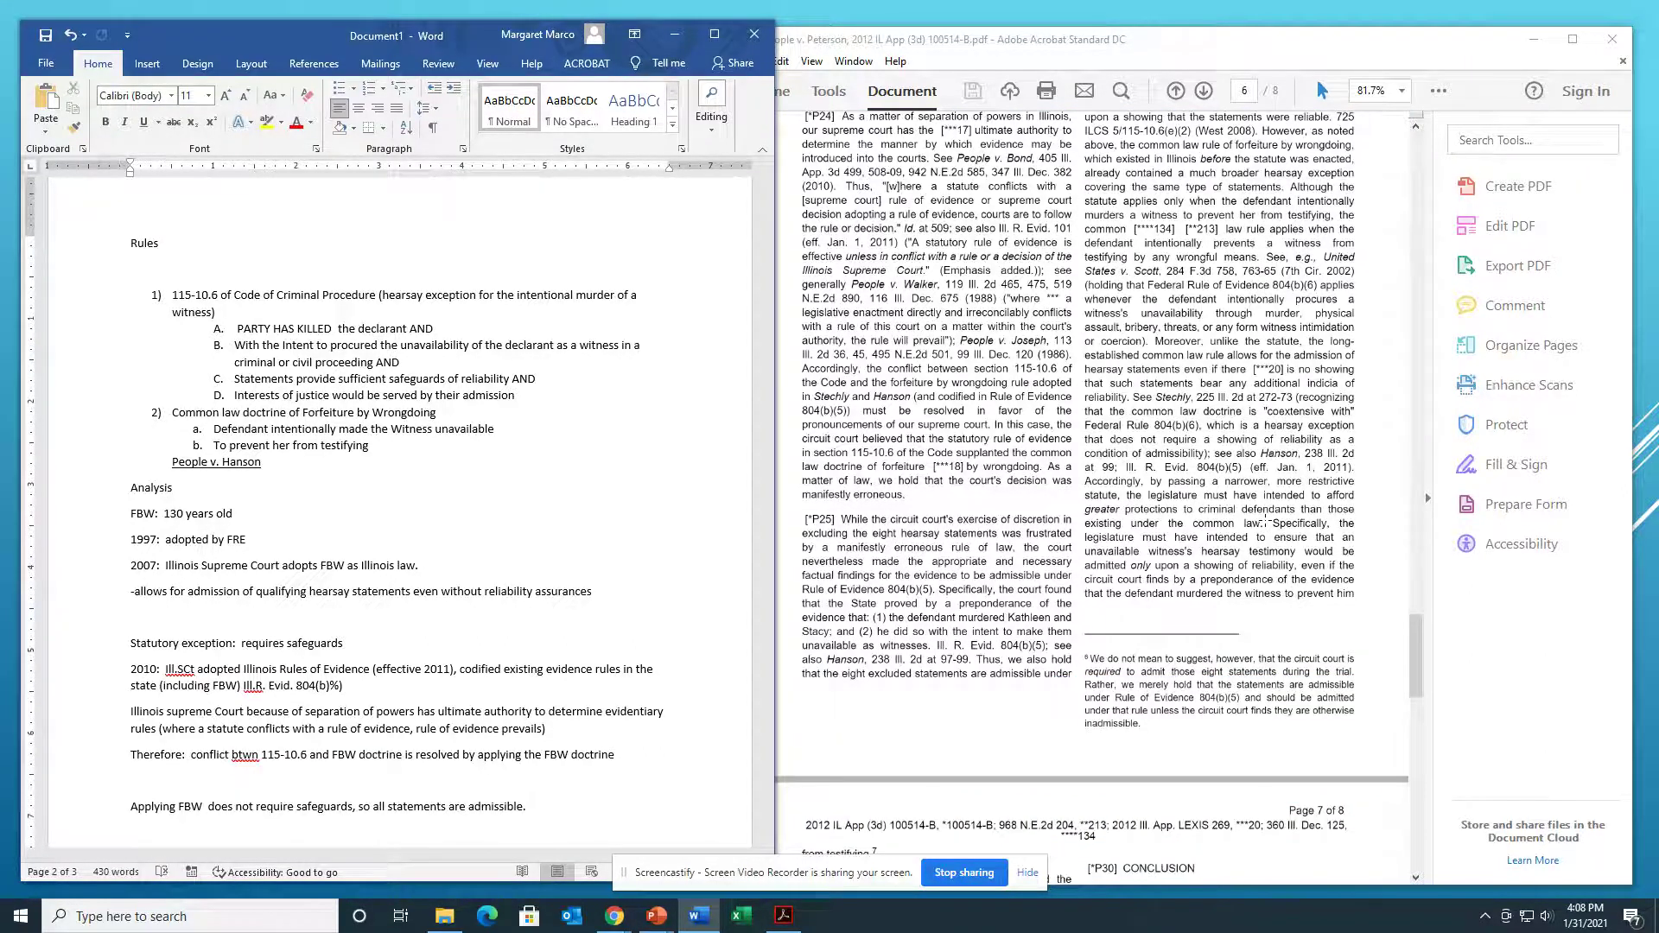
# Step: Scroll the Peterson opinion PDF to page 7's Conclusion paragraphs [P30]–[P32]
pyautogui.scroll(-10, 1264, 520)
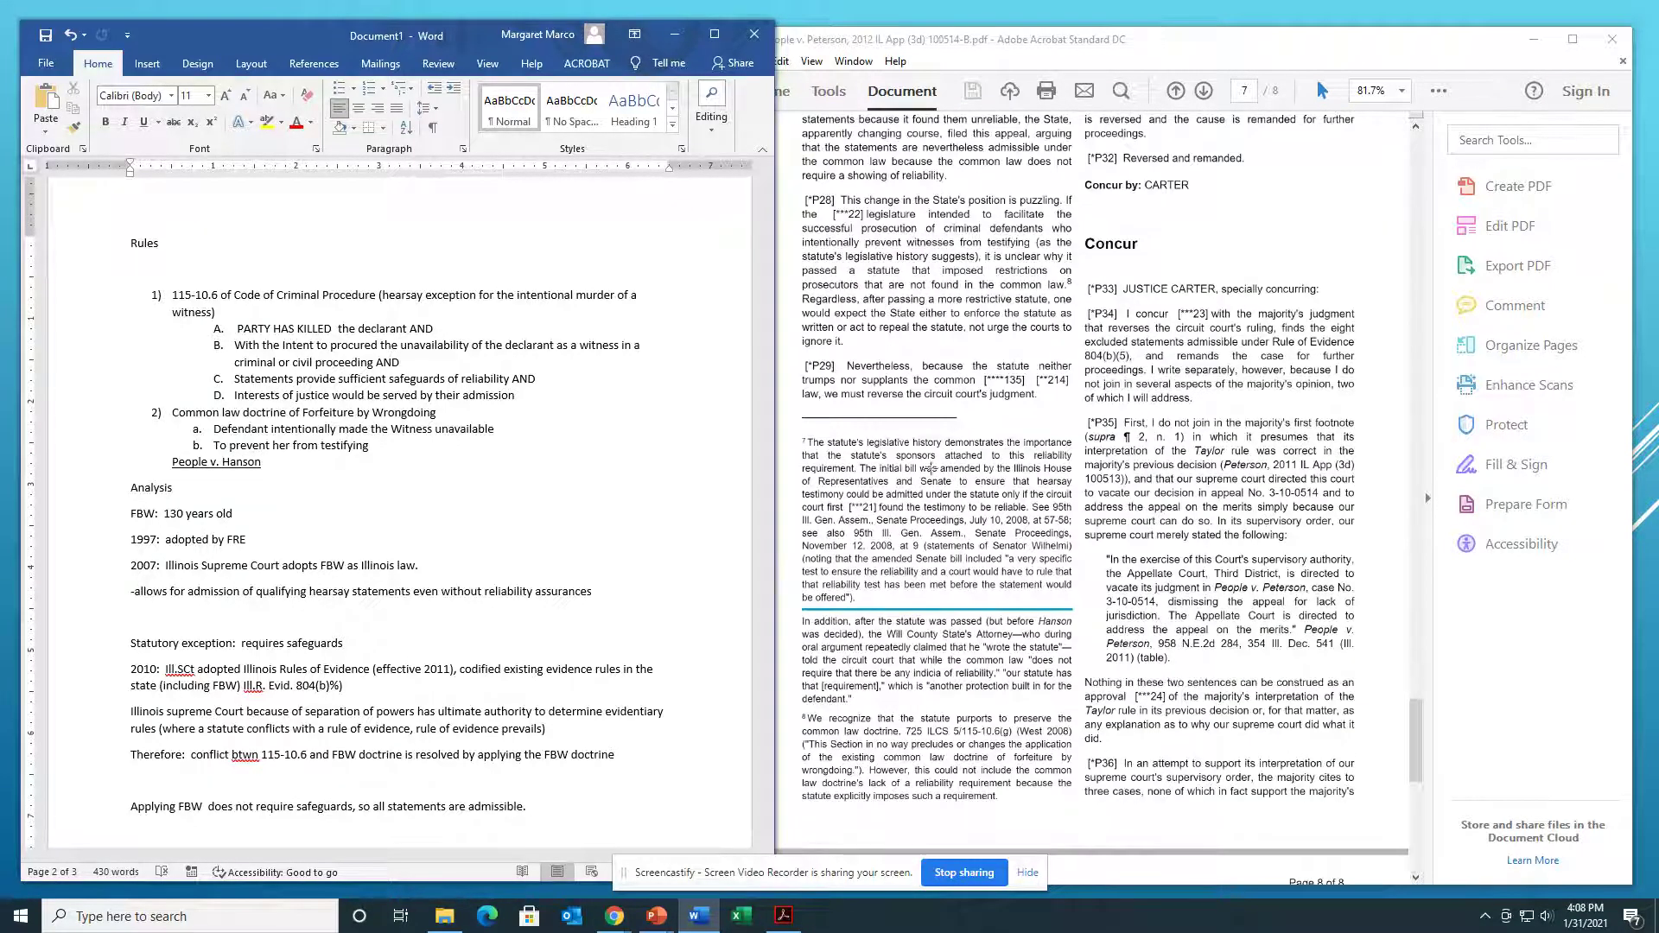
pyautogui.scroll(10, 1116, 291)
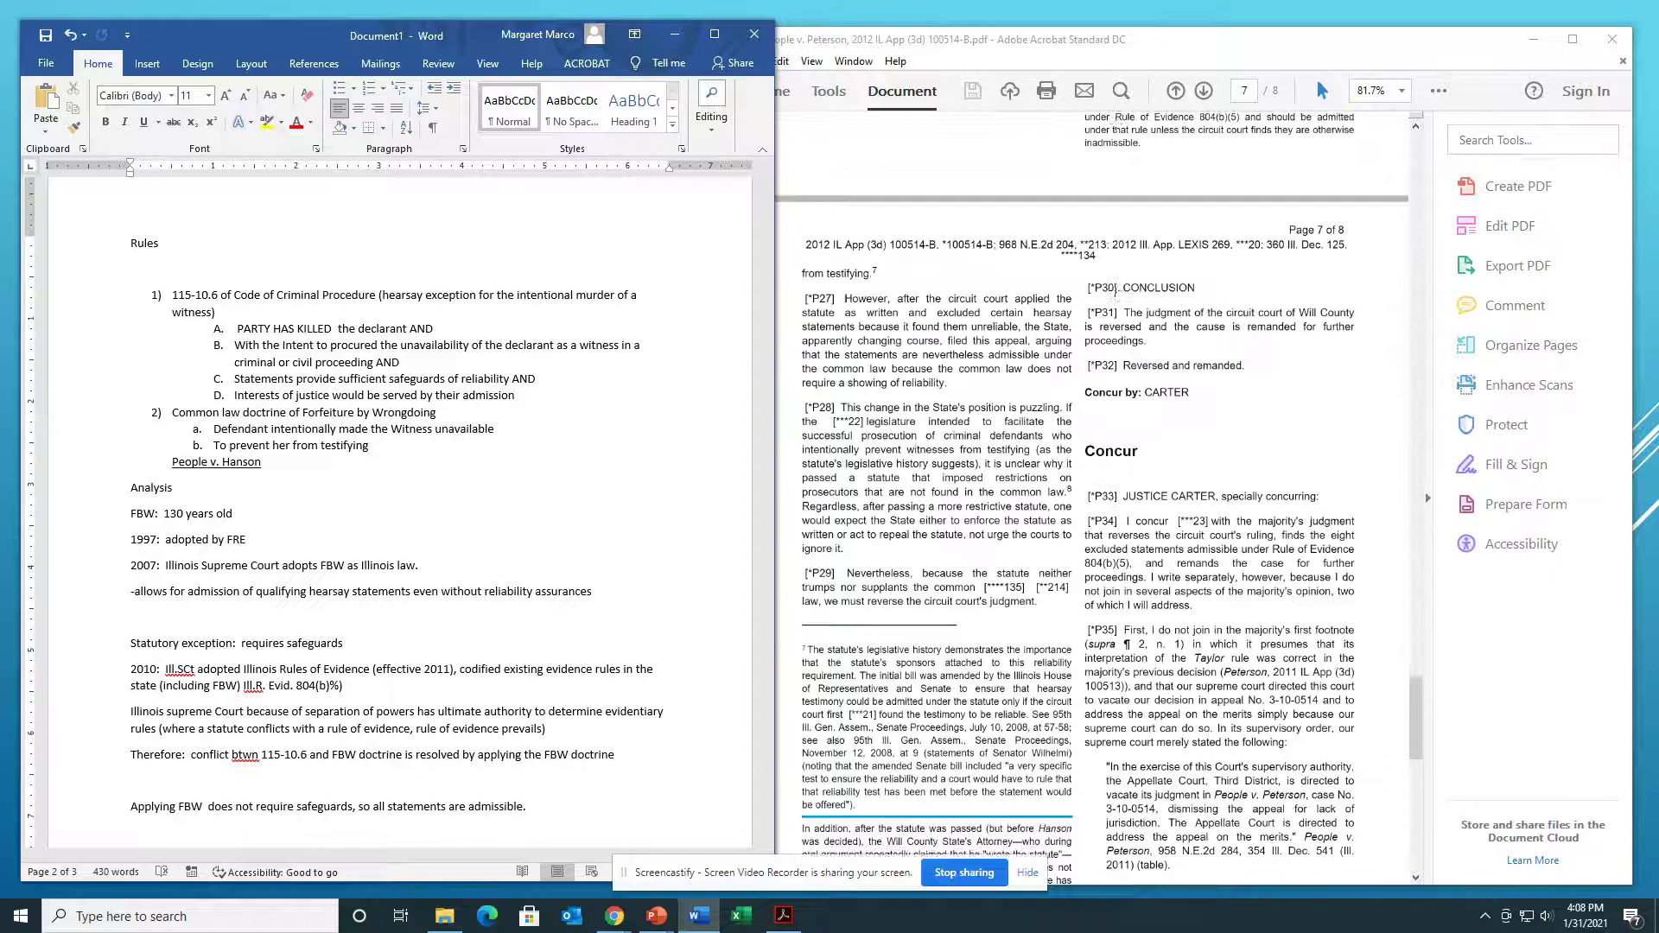
pyautogui.scroll(4, 1115, 290)
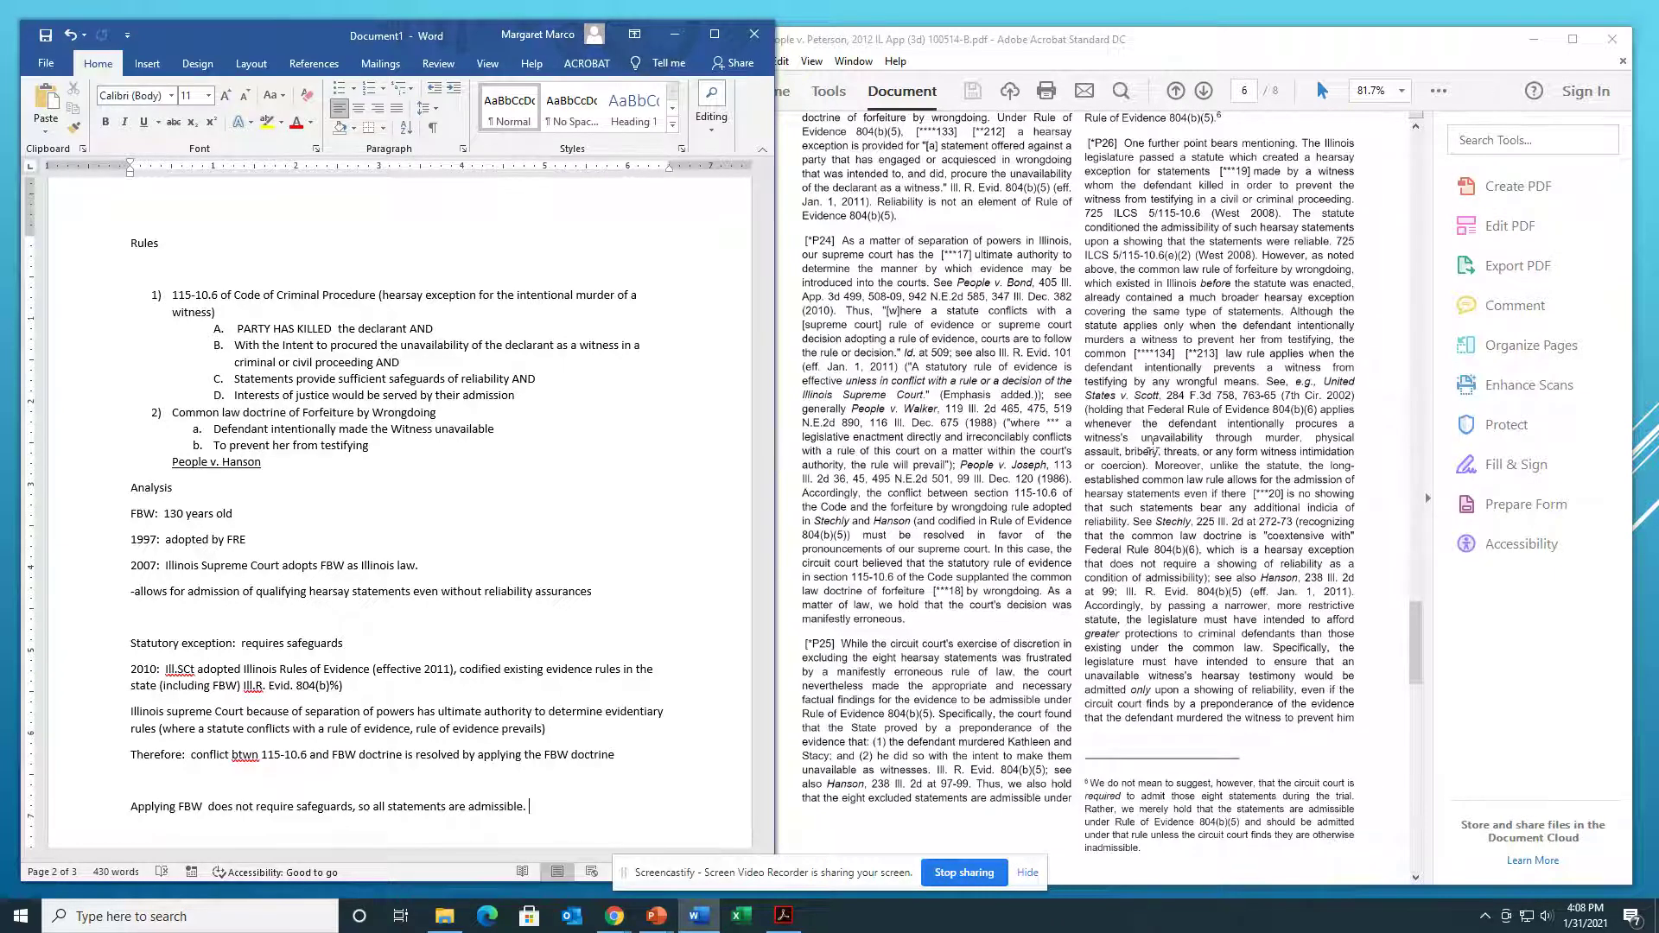
pyautogui.scroll(1, 1268, 577)
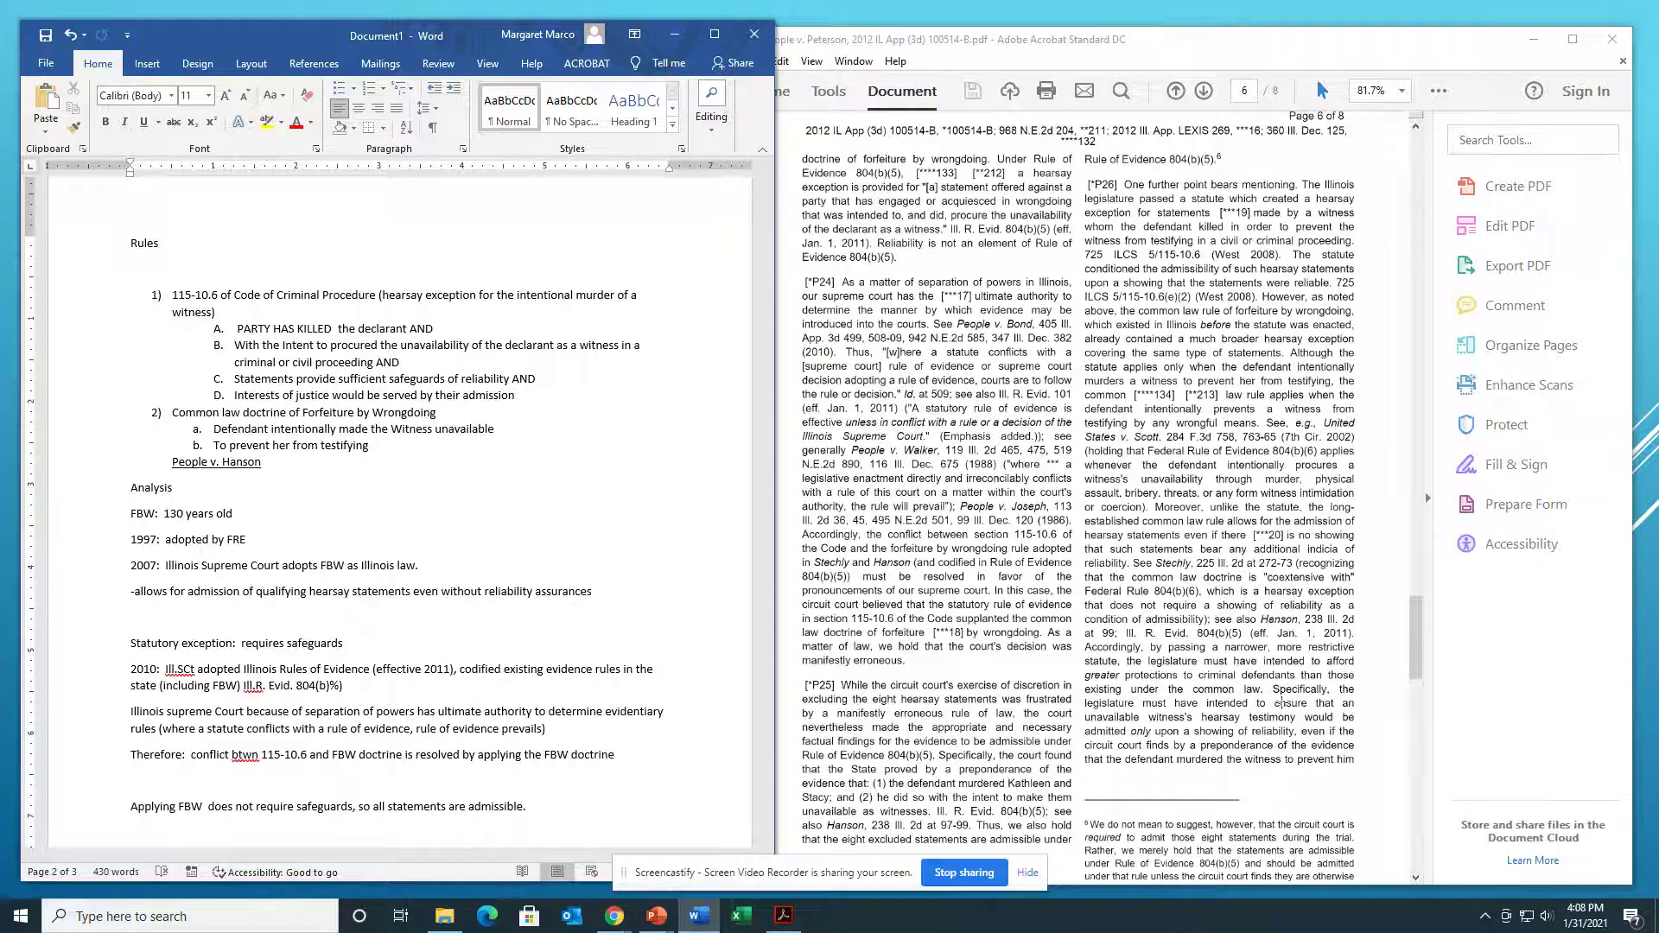
pyautogui.scroll(-1, 1281, 704)
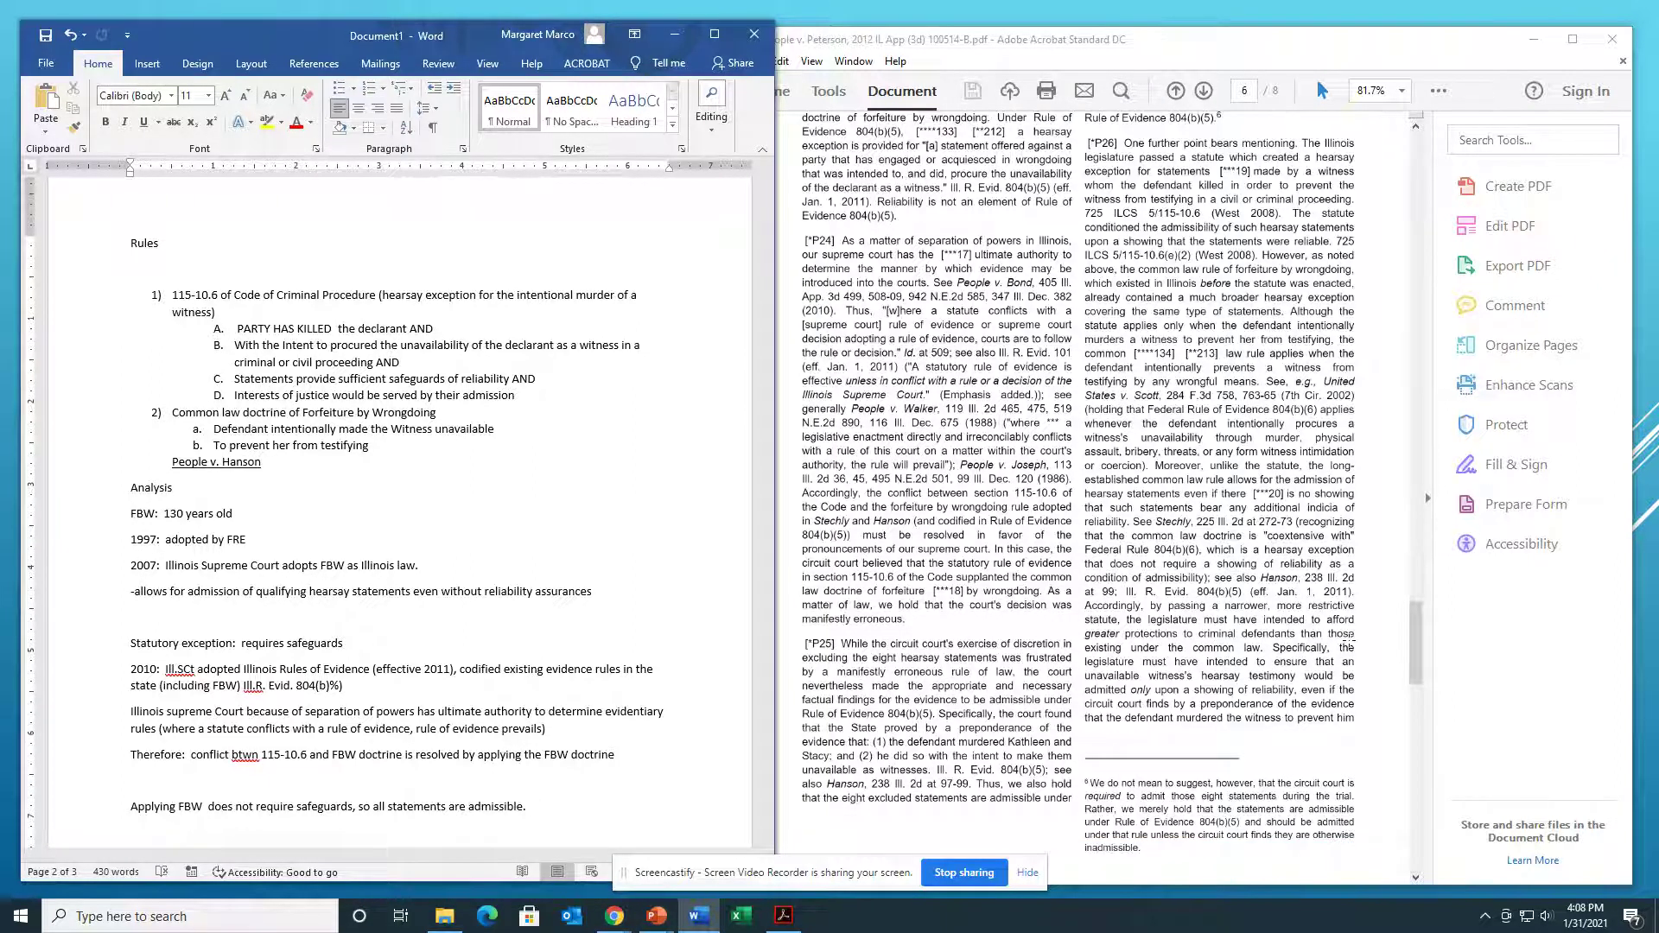
pyautogui.moveTo(1415, 630); pyautogui.dragTo(1417, 640)
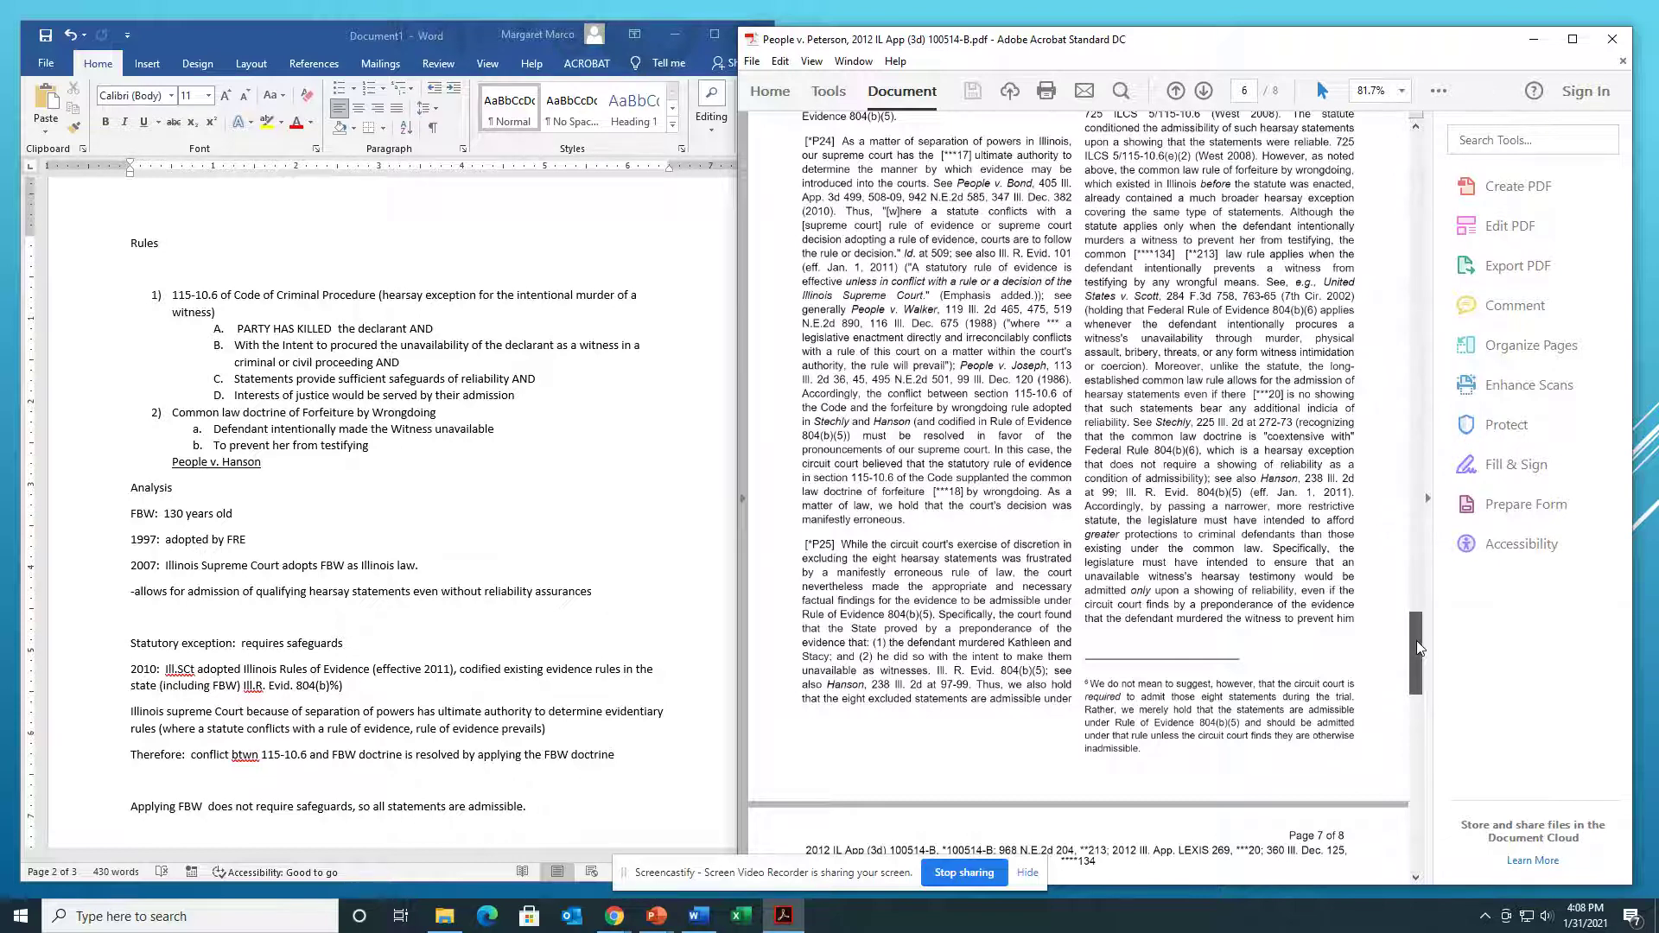
pyautogui.moveTo(1417, 640); pyautogui.dragTo(1422, 695)
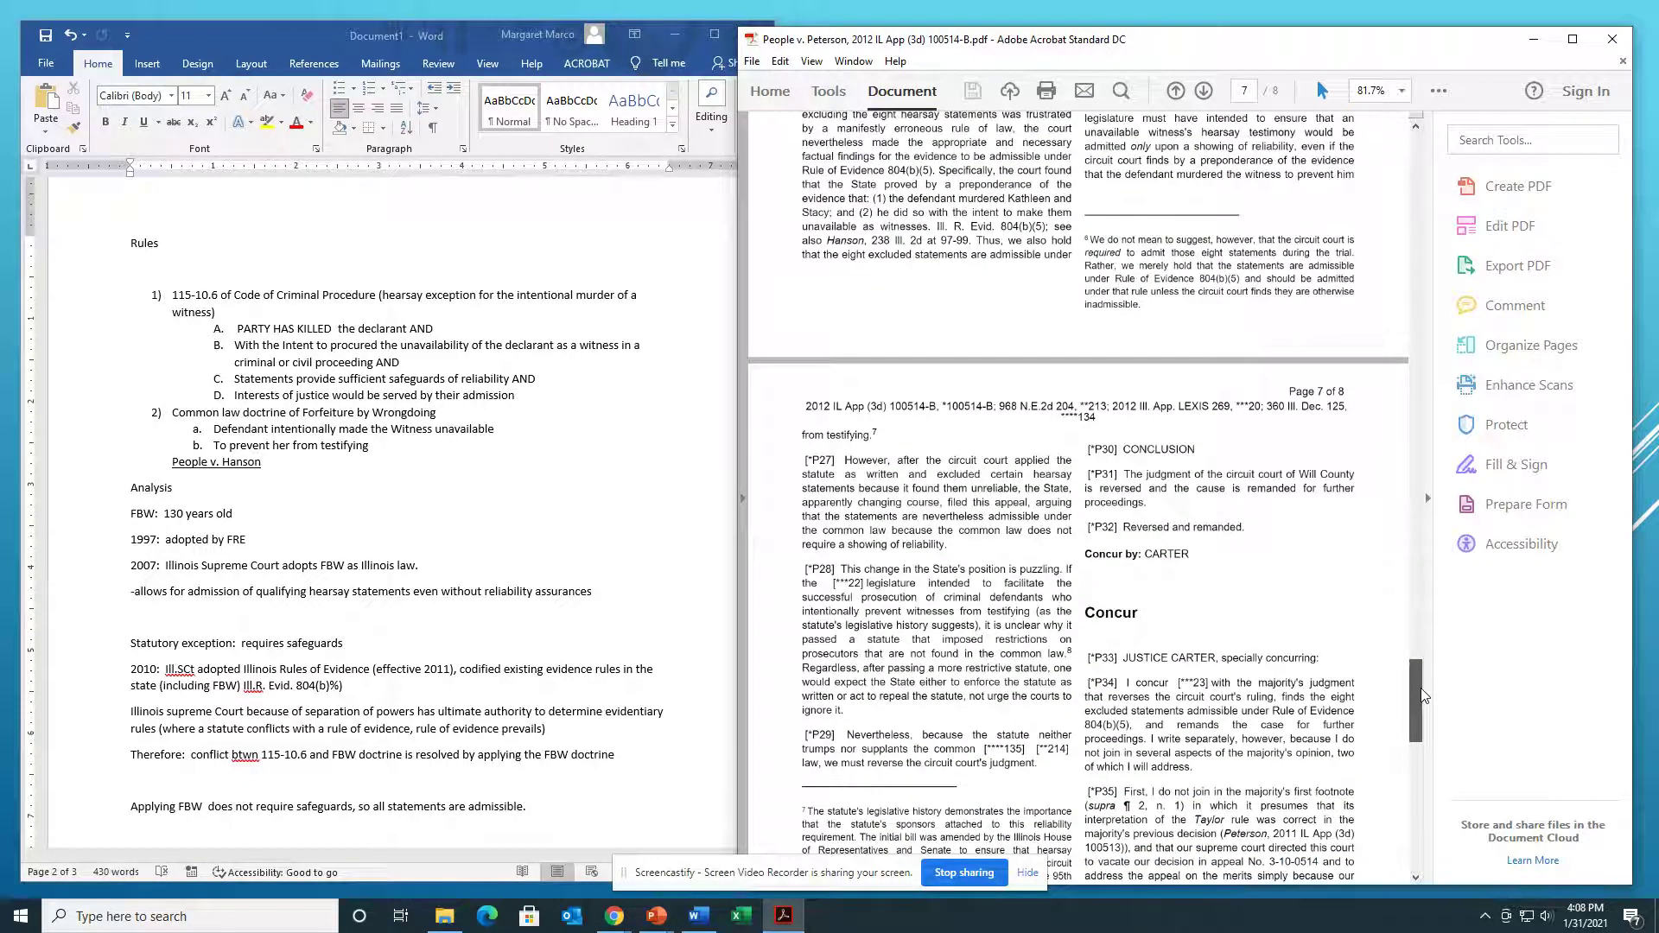
pyautogui.scroll(1, 1268, 461)
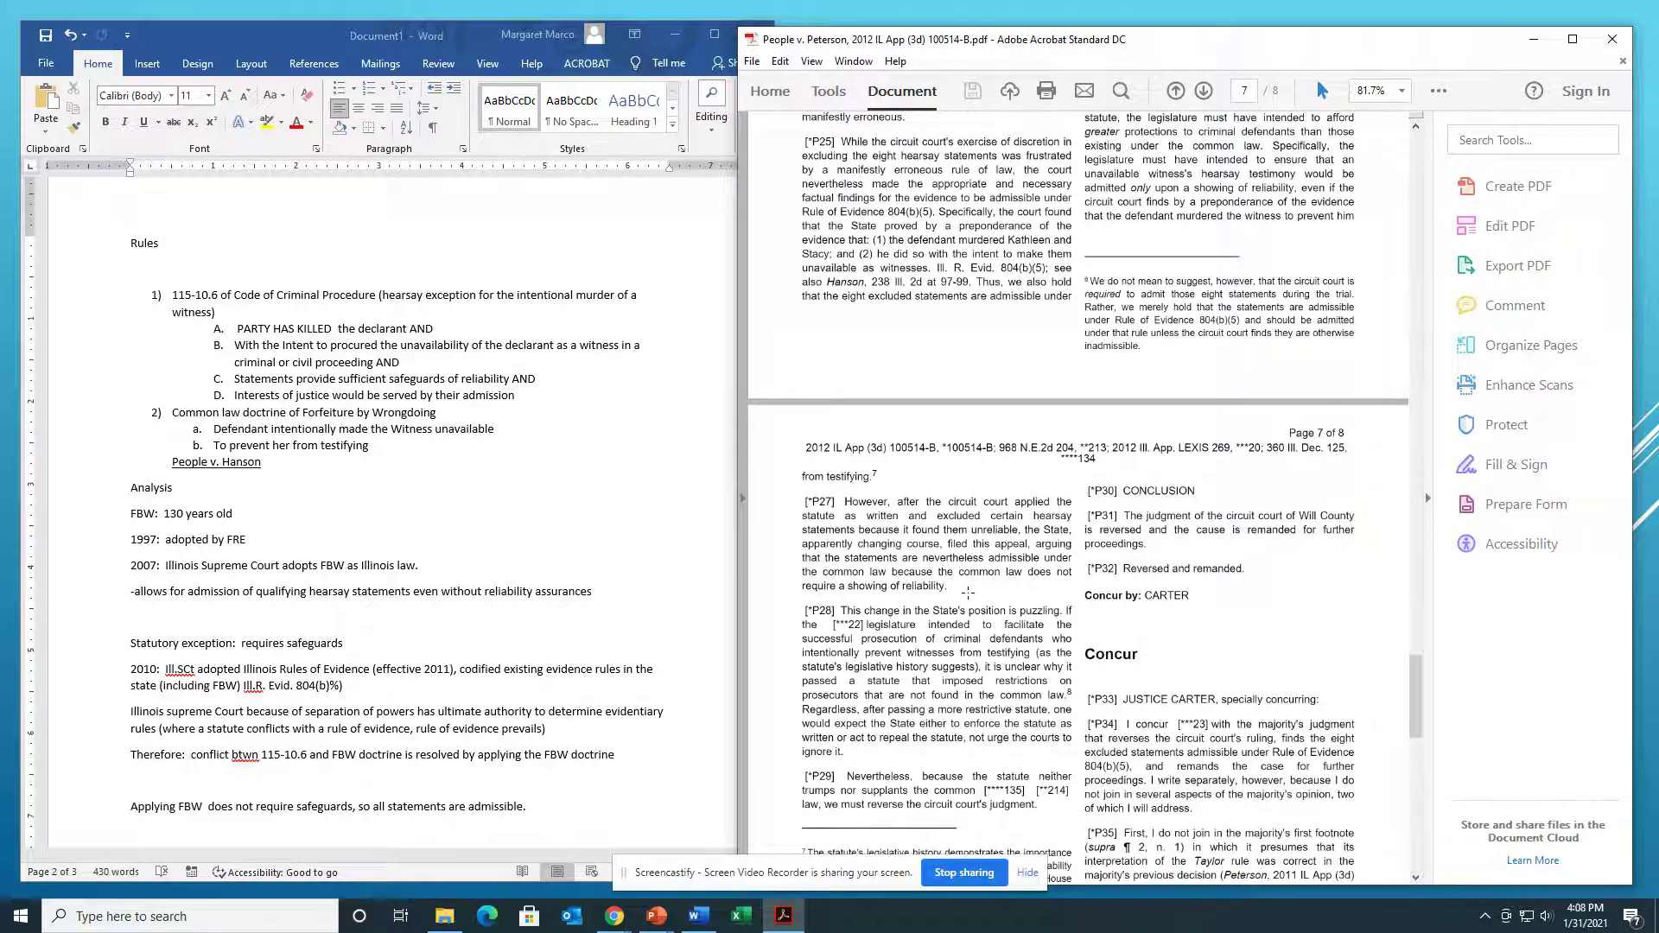
pyautogui.scroll(-2, 973, 572)
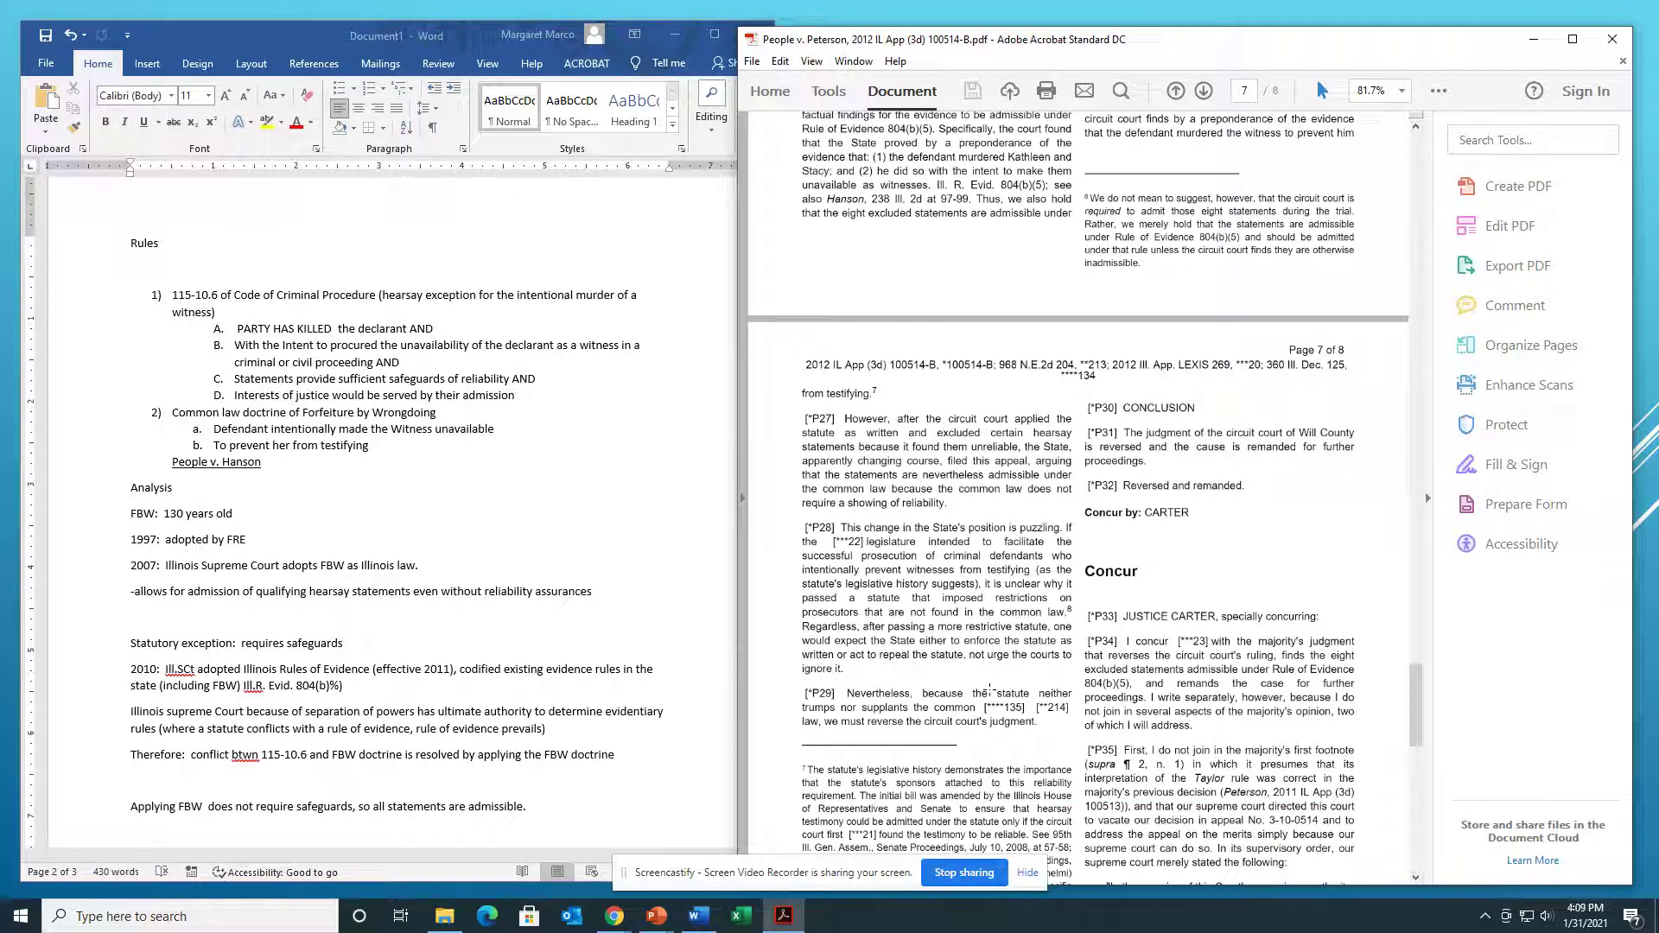
pyautogui.scroll(-2, 993, 663)
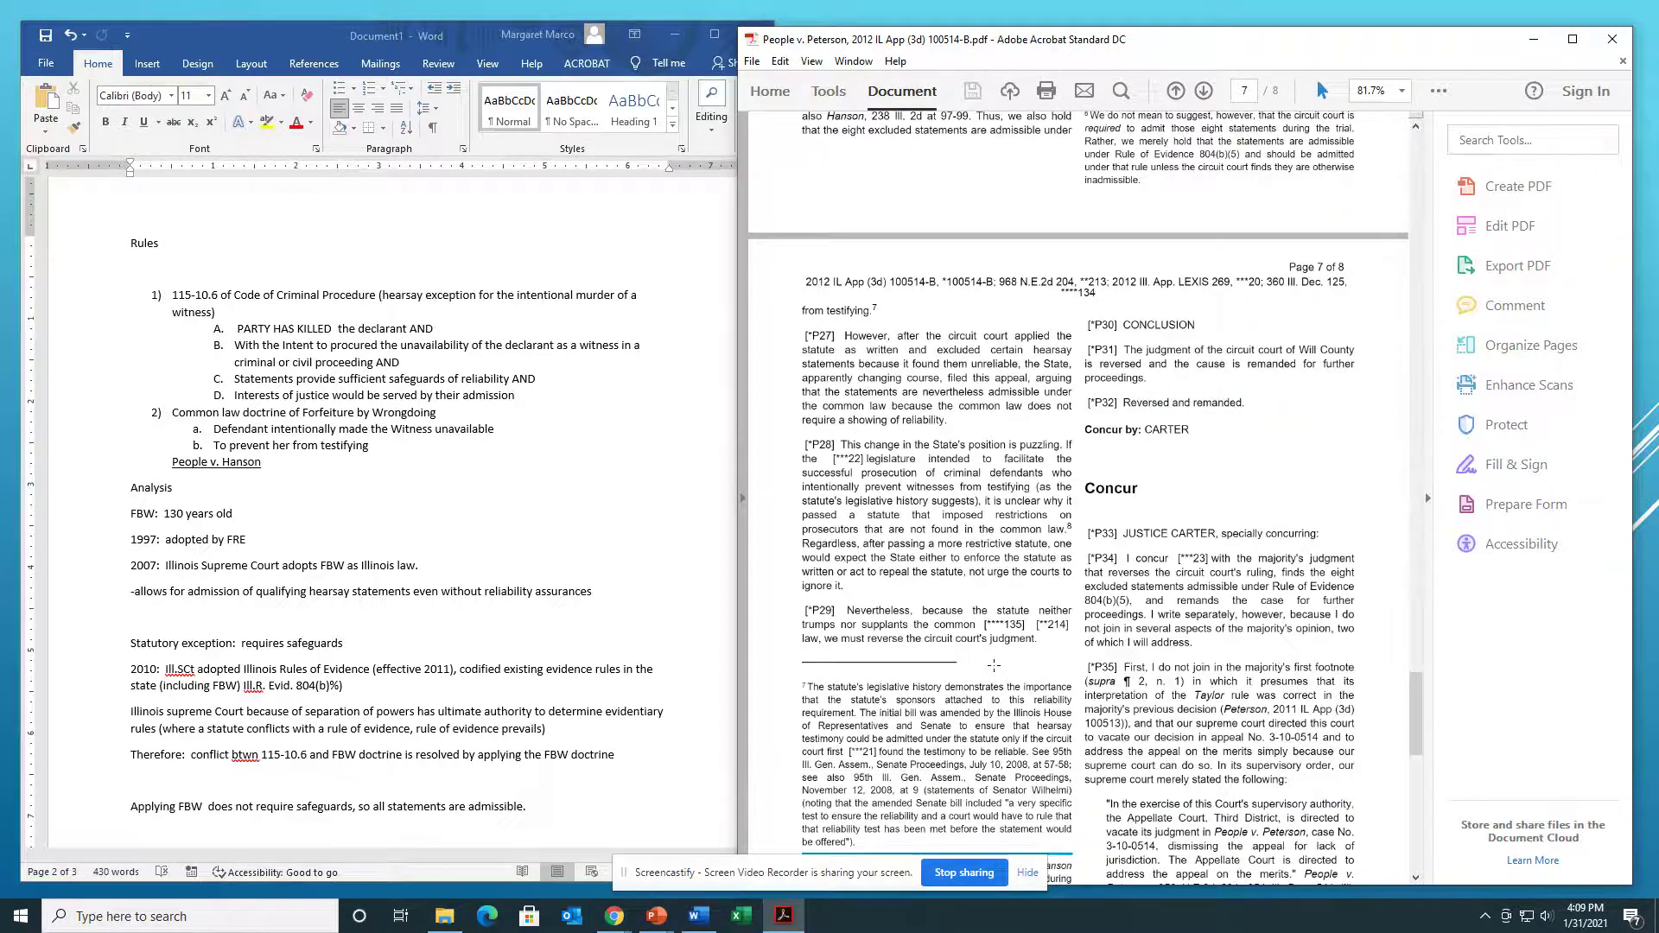
pyautogui.scroll(-2, 994, 664)
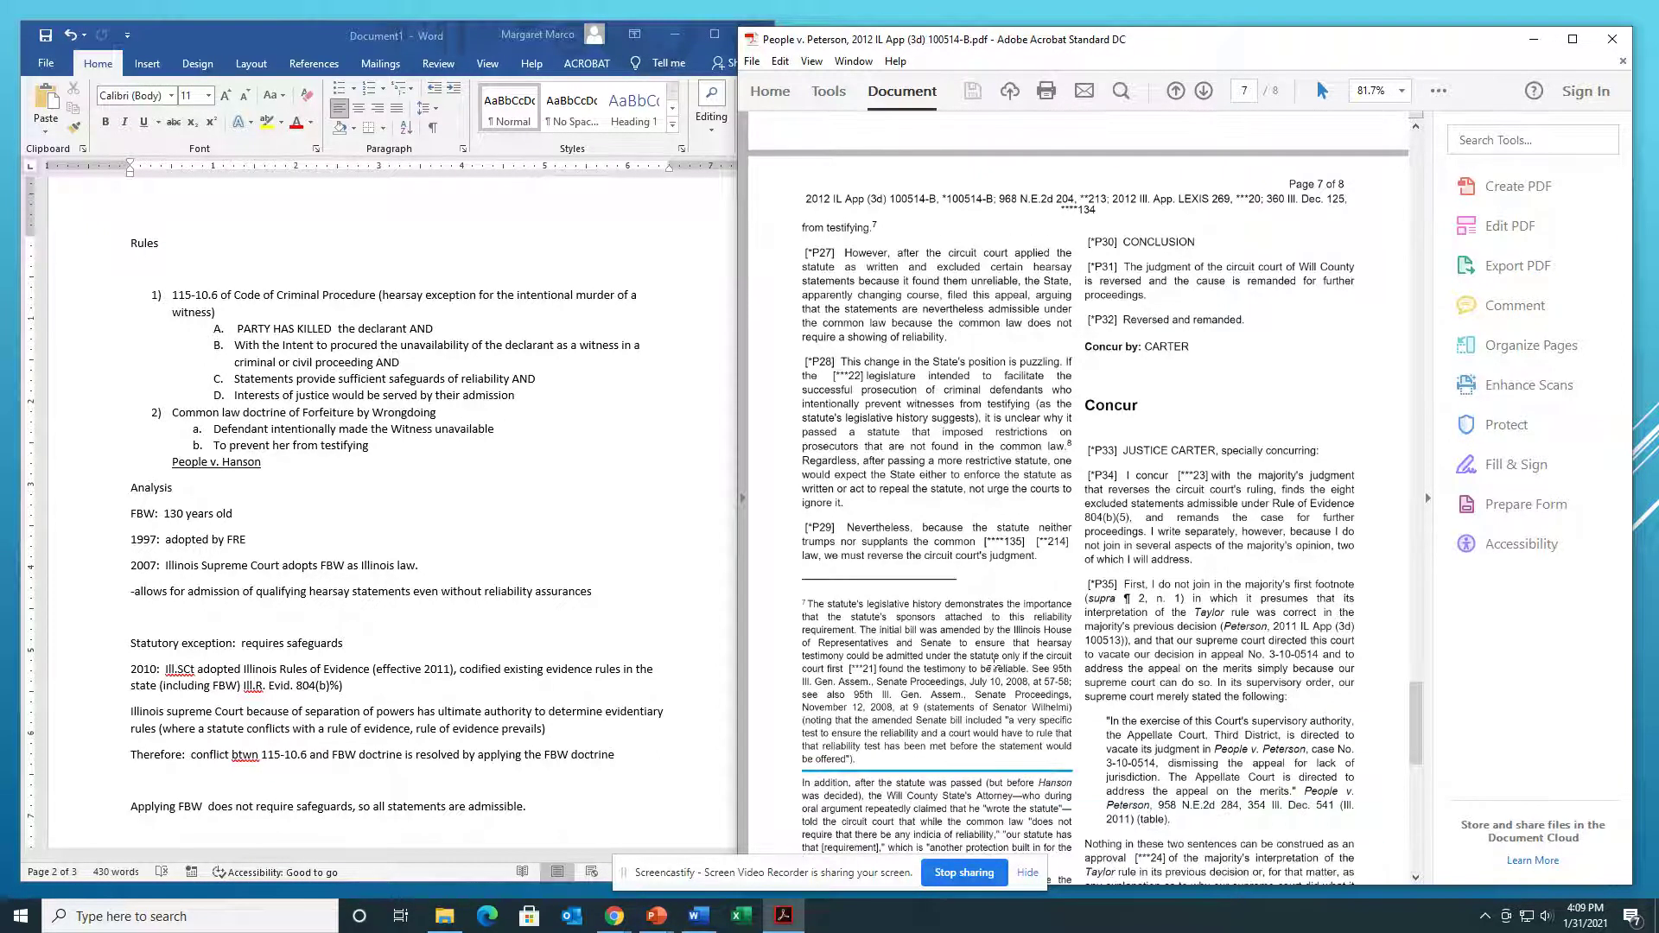
pyautogui.scroll(-4, 995, 663)
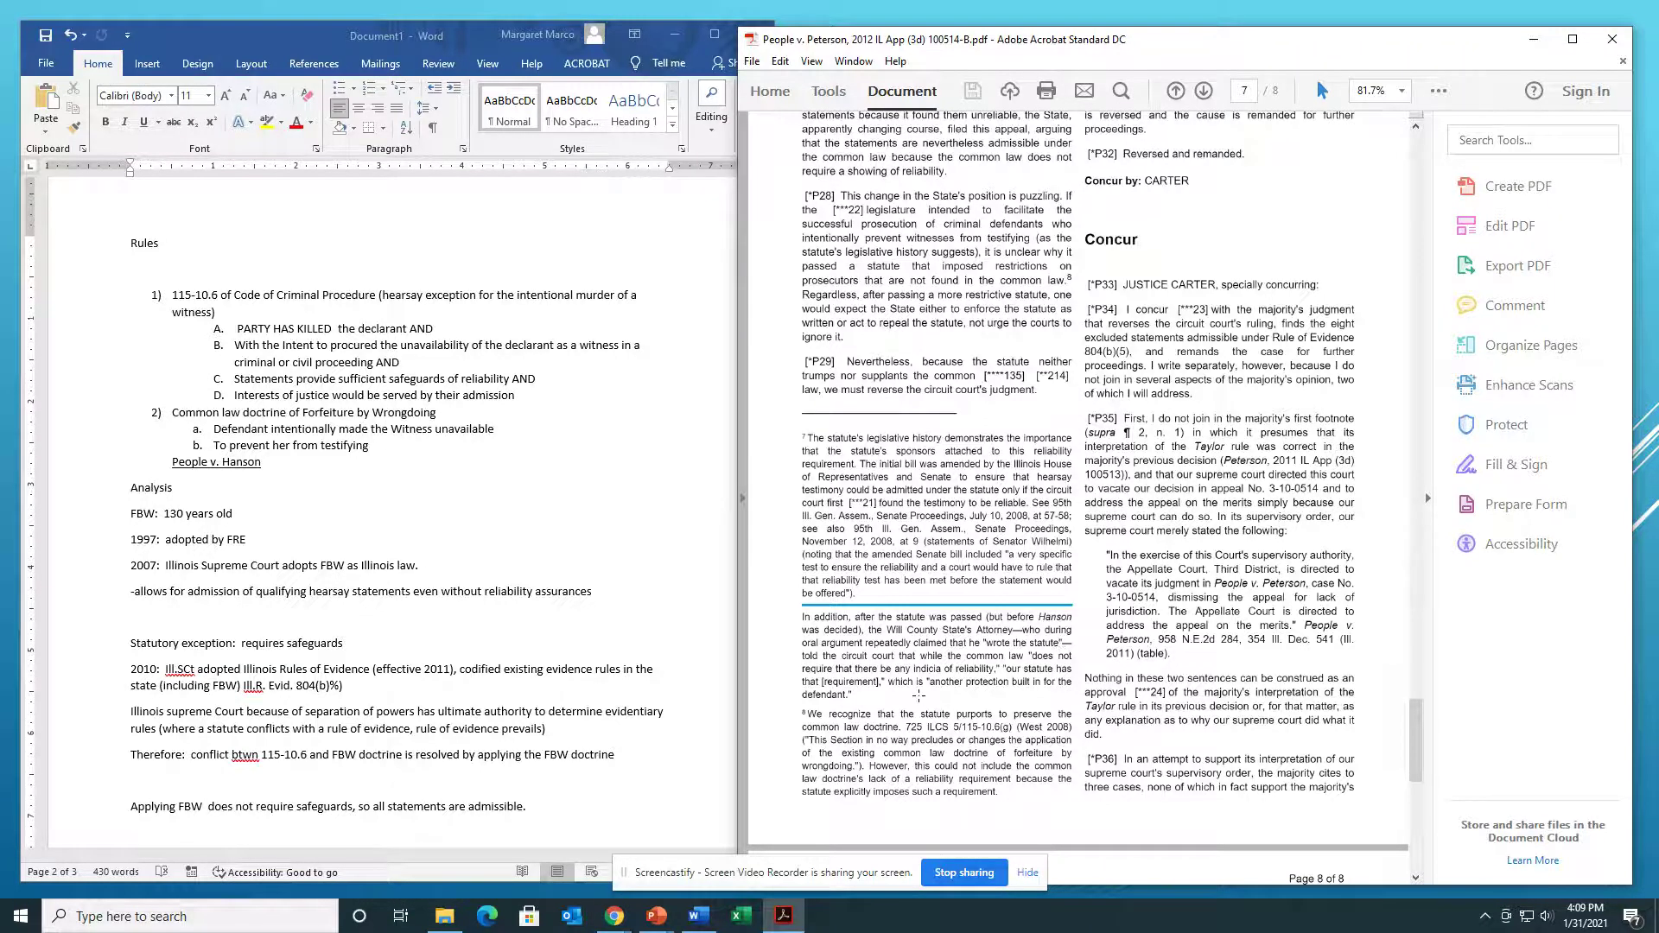
pyautogui.scroll(-1, 930, 767)
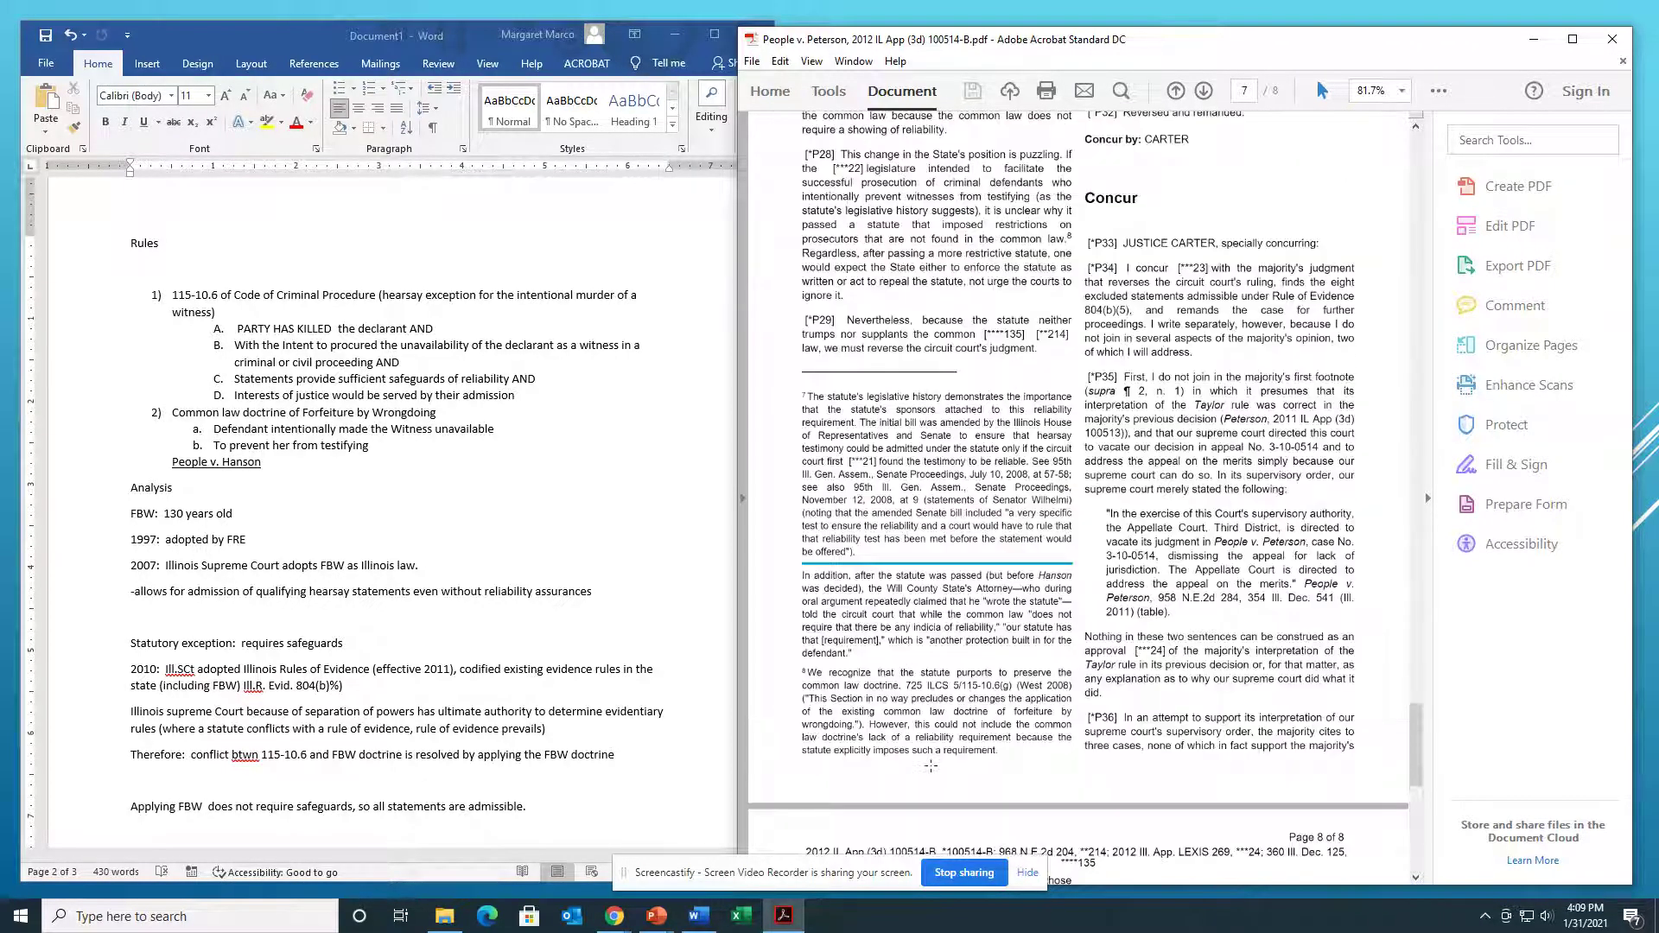
pyautogui.scroll(13, 931, 766)
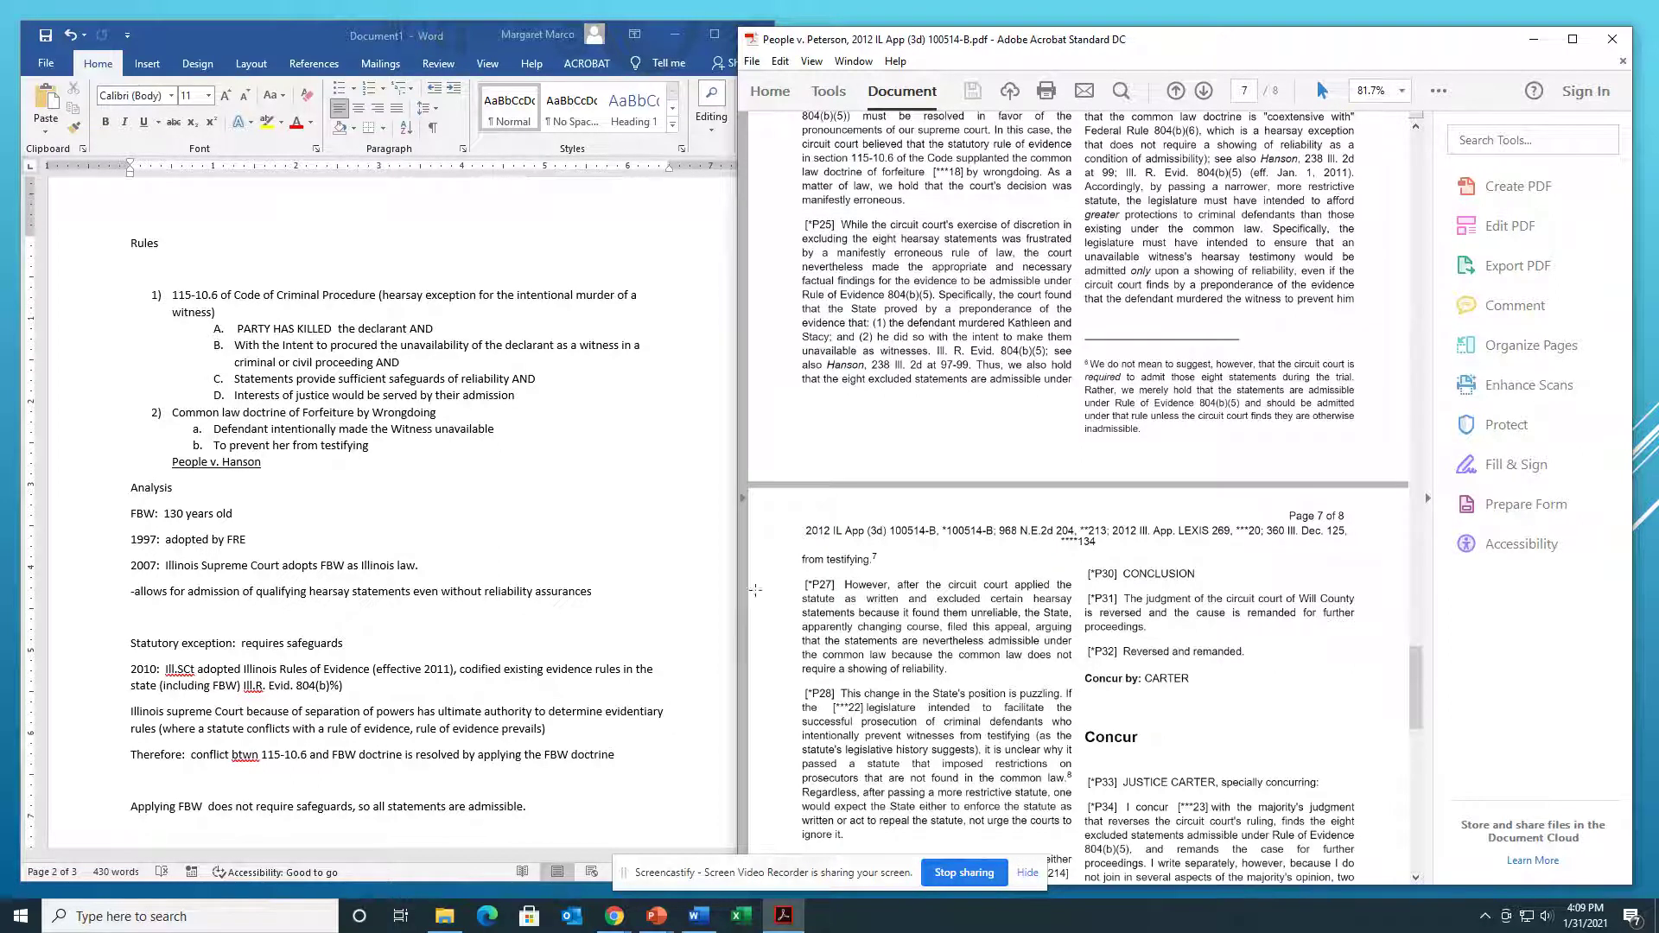
pyautogui.scroll(-5, 673, 588)
pyautogui.scroll(-4, 674, 587)
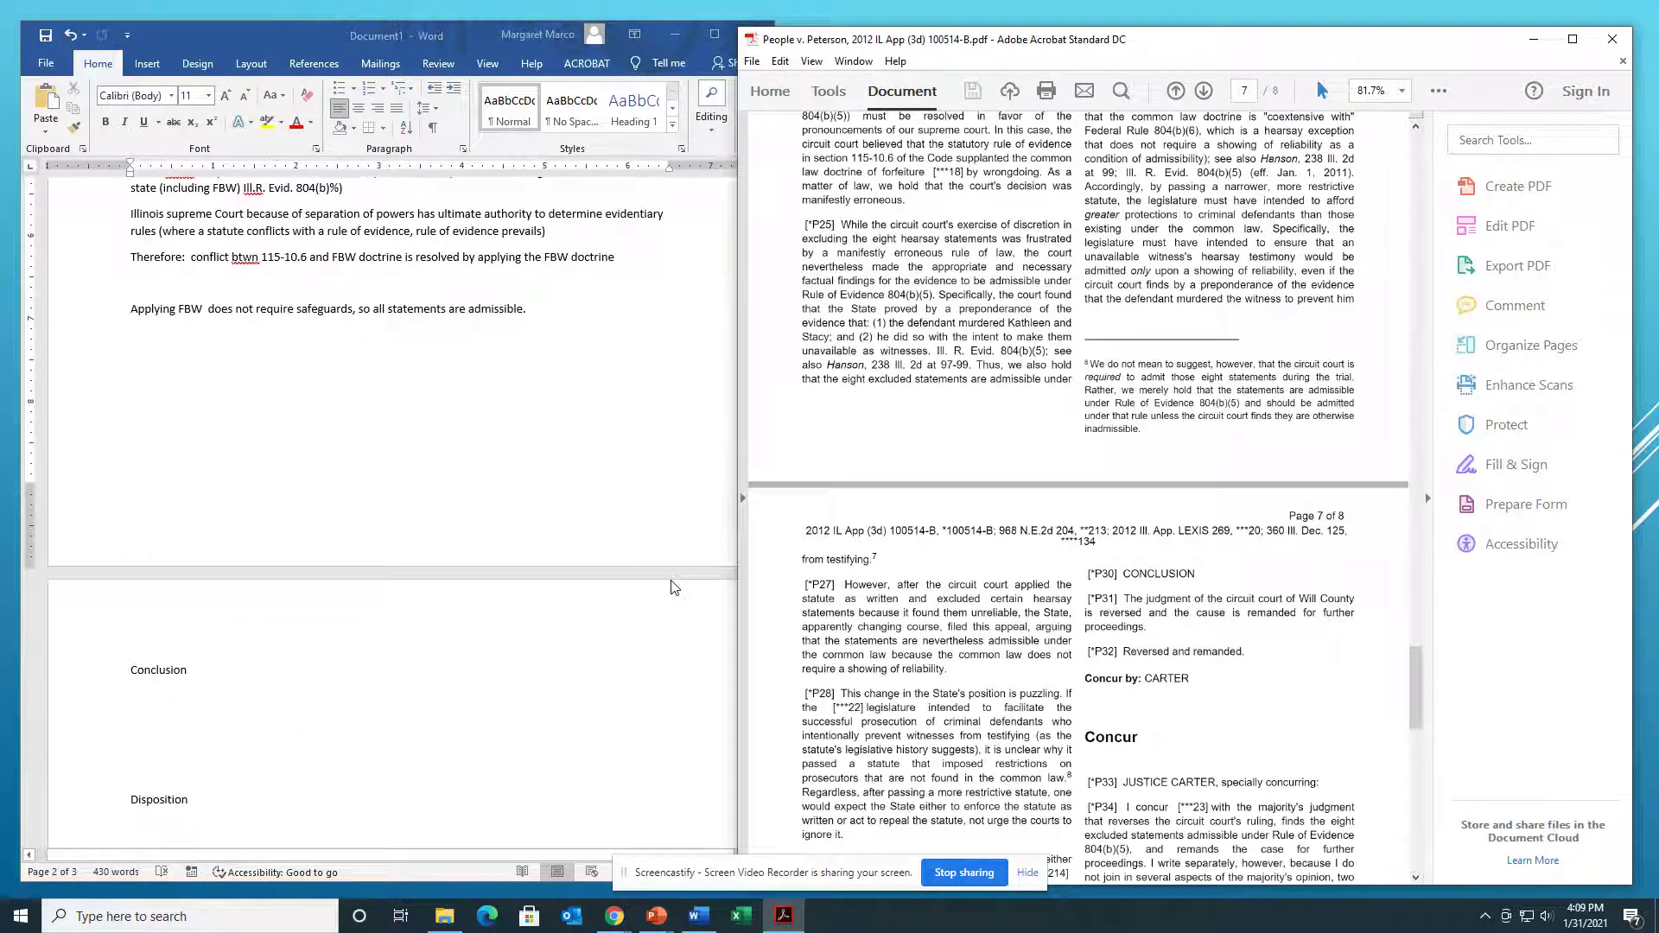
pyautogui.scroll(20, 673, 587)
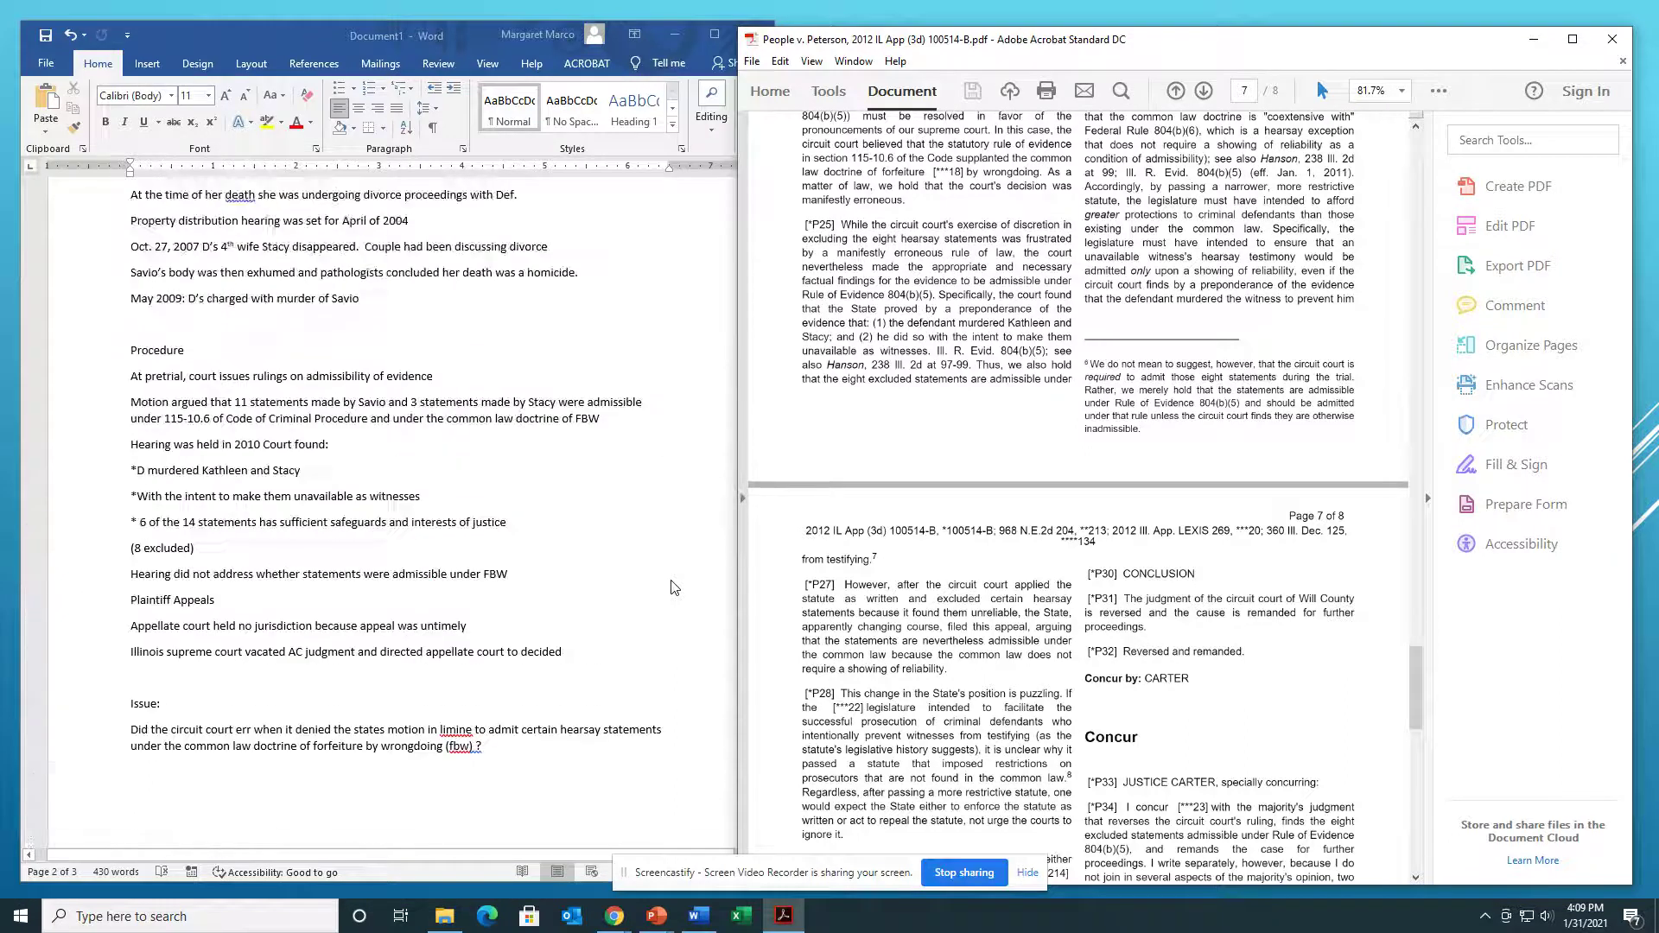
# Step: Copy the Issue question paragraph and paste it under the Conclusion heading
pyautogui.click(139, 731)
pyautogui.moveTo(139, 730); pyautogui.dragTo(591, 766)
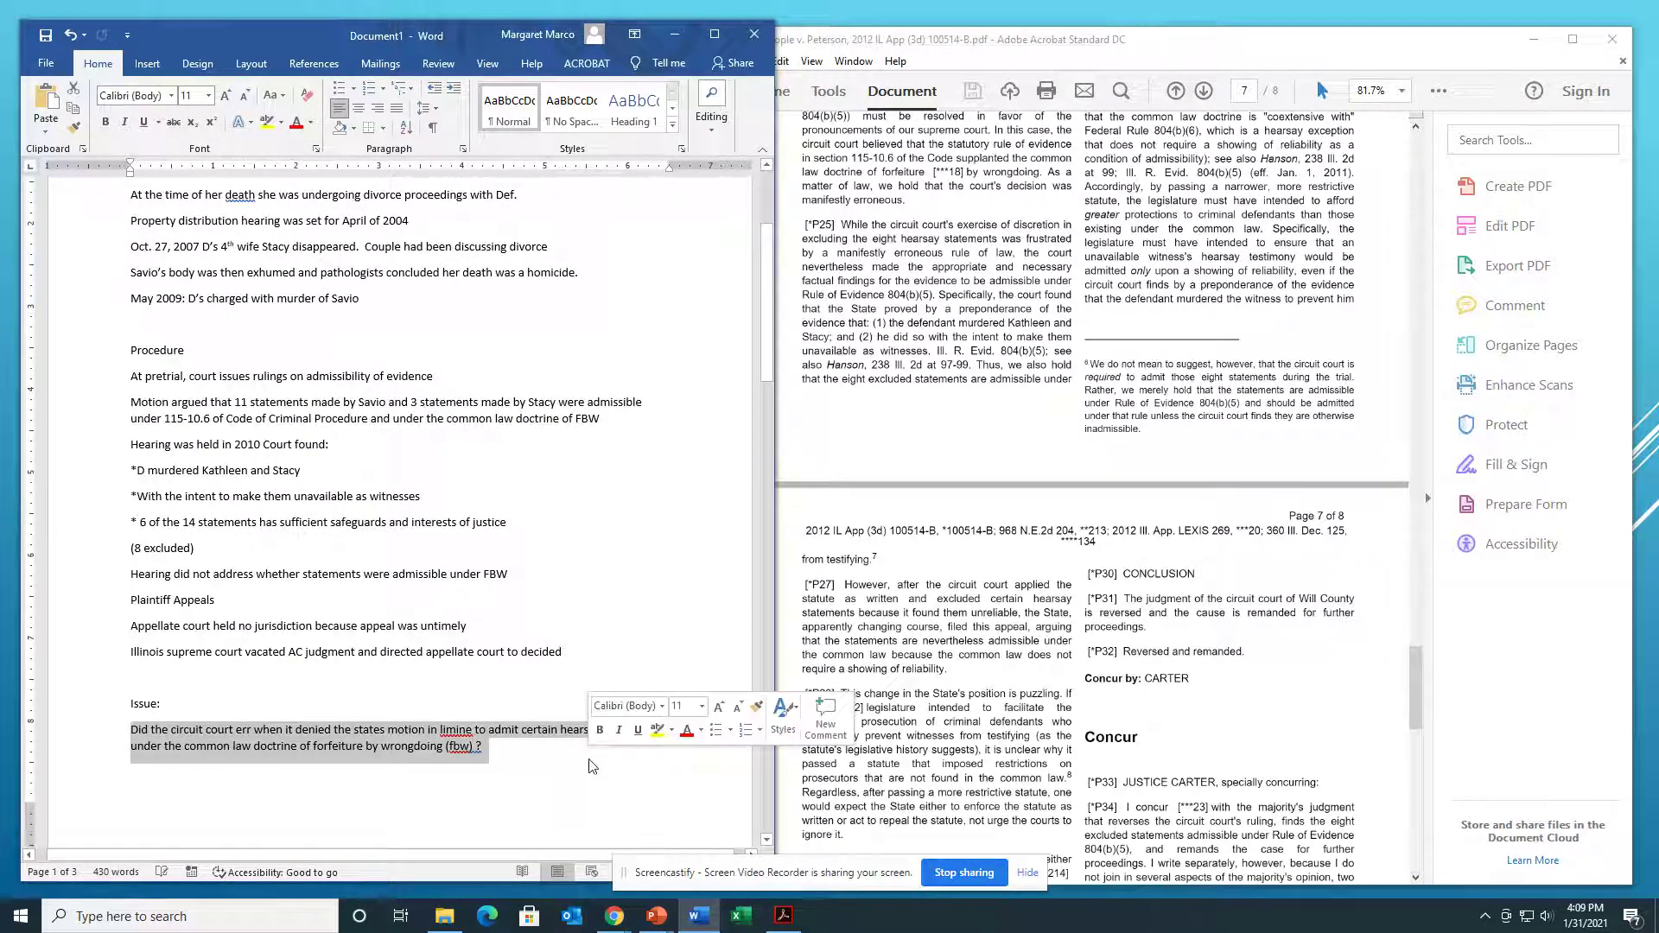
pyautogui.hotkey('ctrl', 'c')
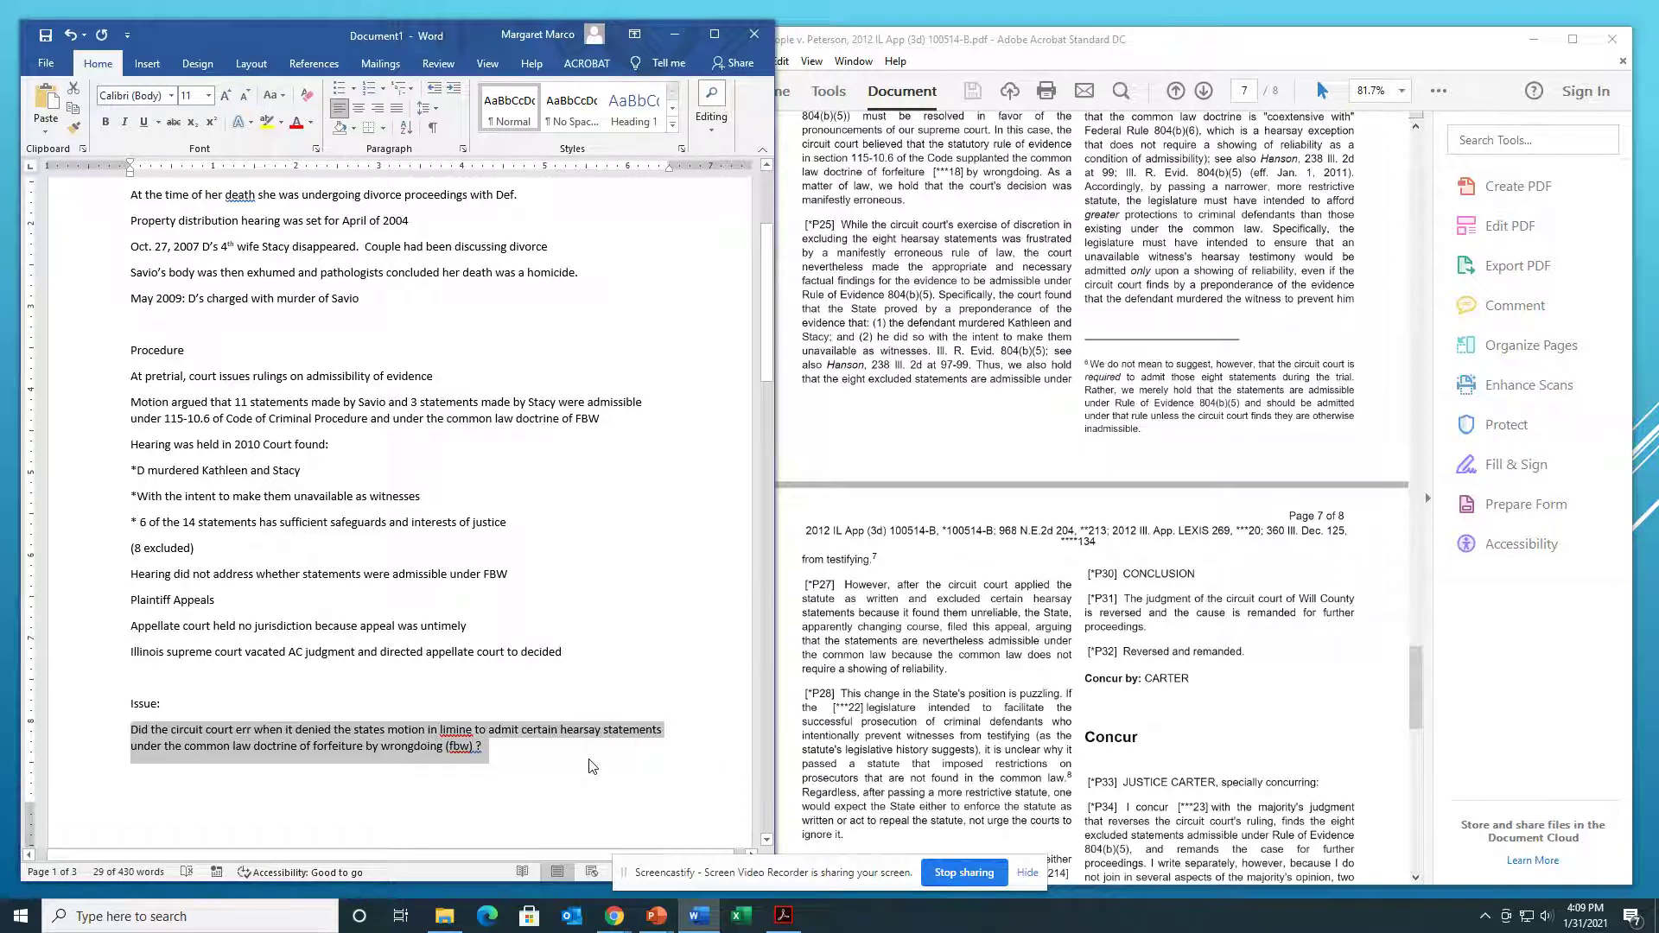
pyautogui.scroll(-15, 591, 766)
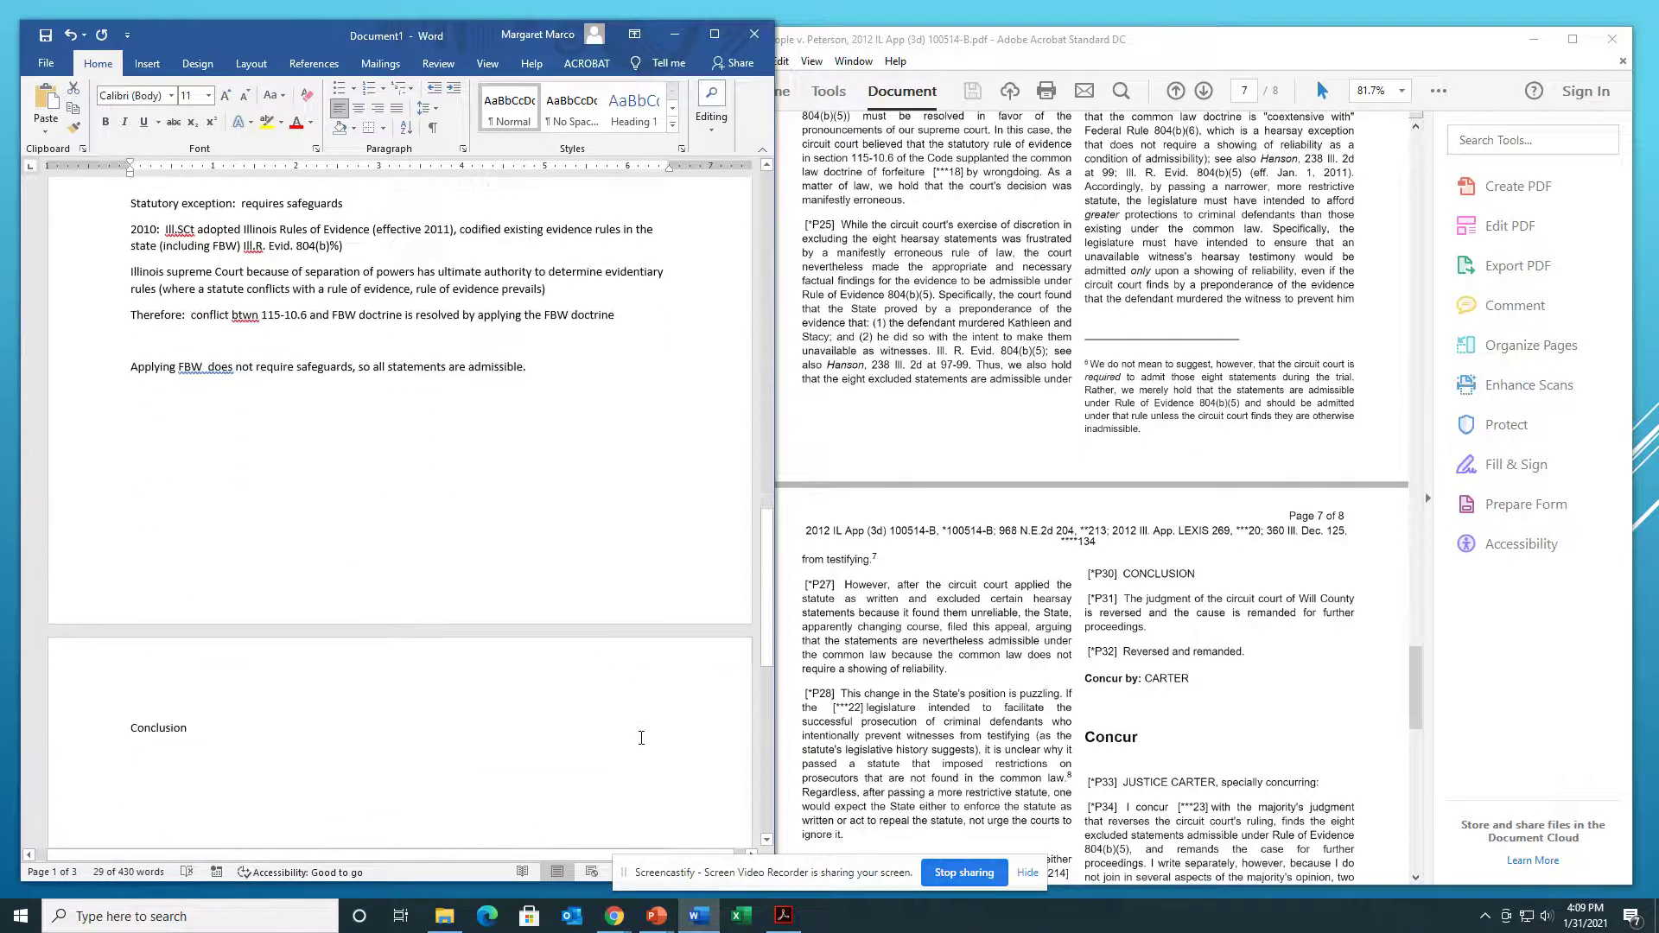
pyautogui.scroll(-3, 641, 738)
pyautogui.click(174, 602)
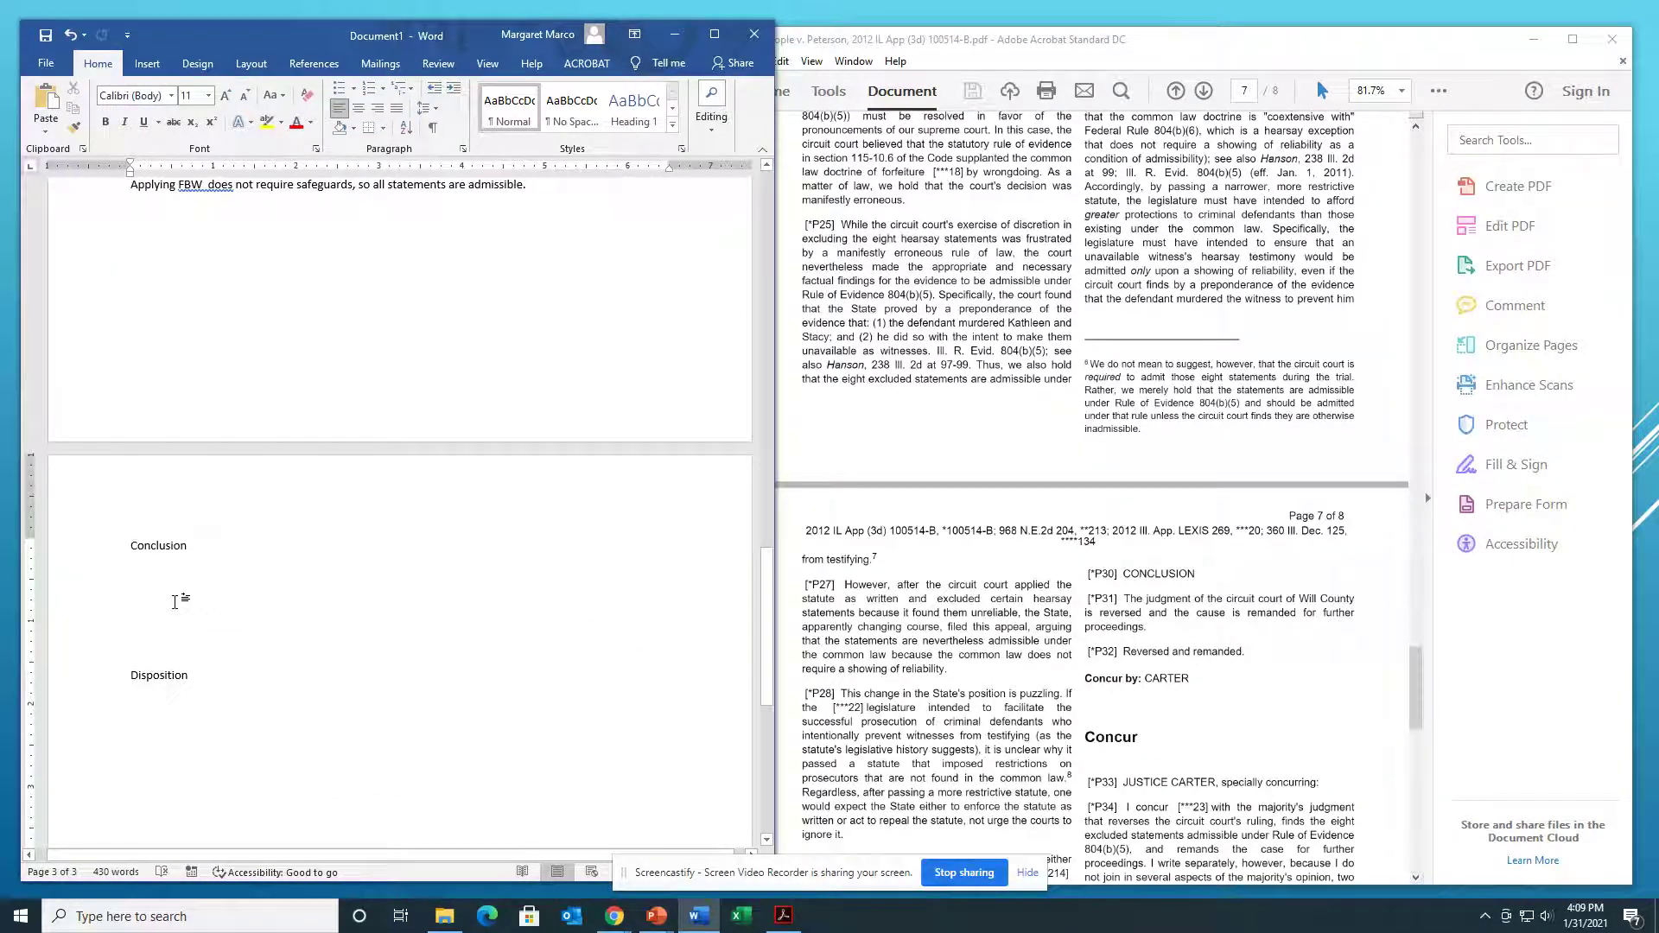
pyautogui.hotkey('ctrl', 'v')
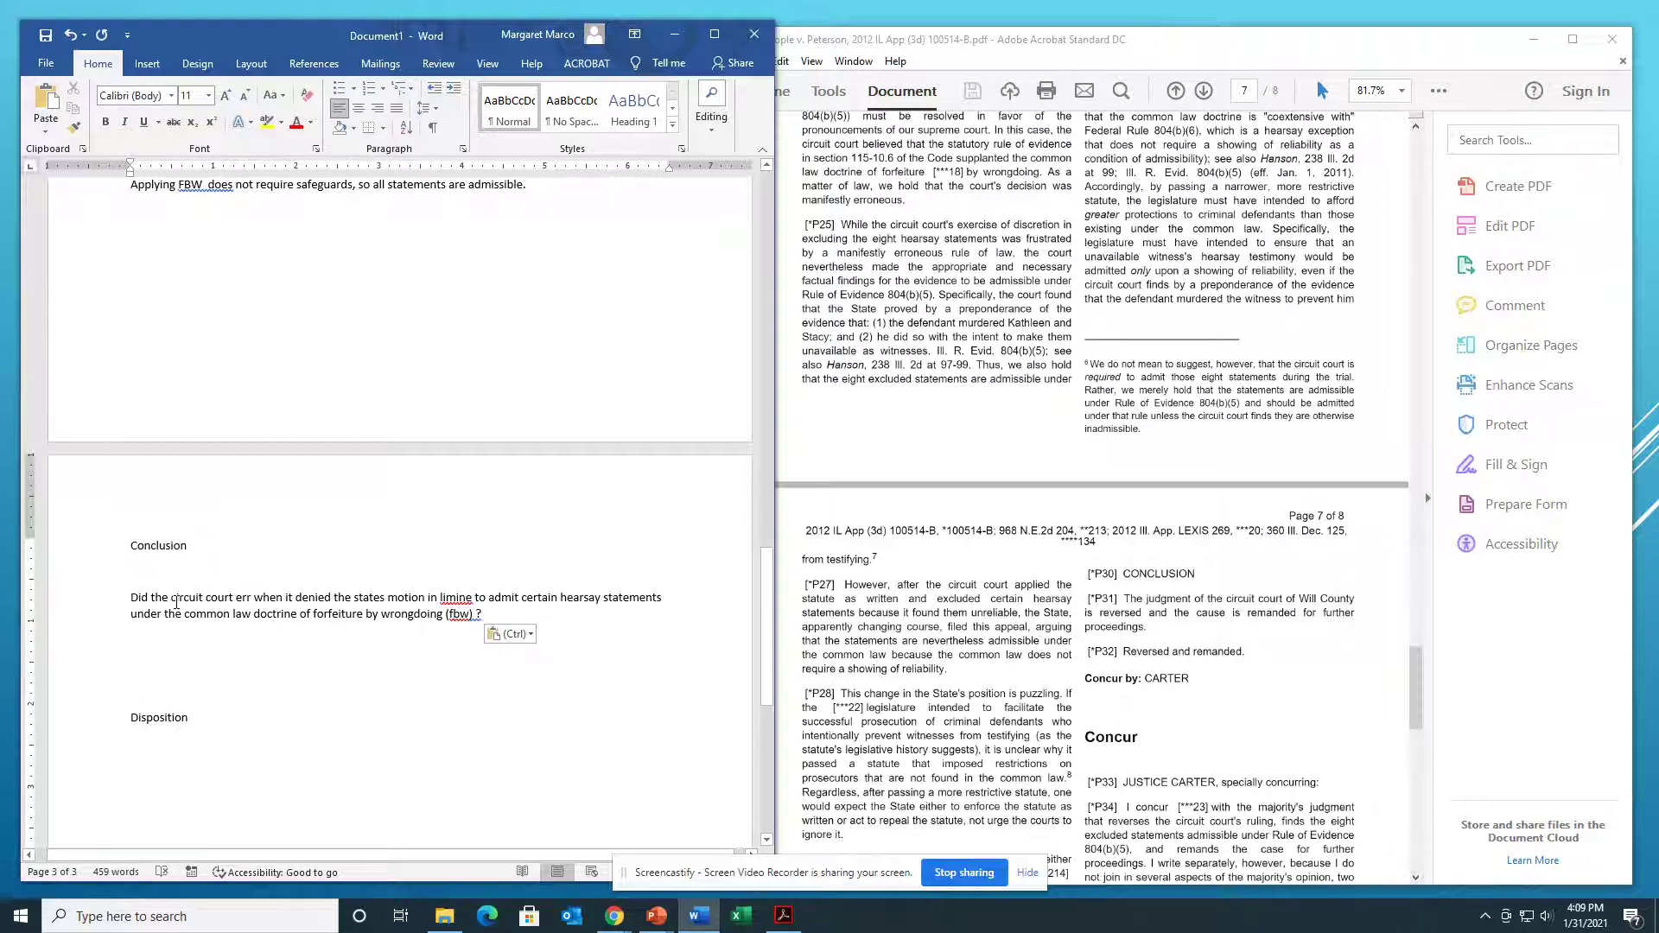
# Step: Reword it to 'Yes, the trial court erred' and add that all statements should have been admitted
pyautogui.press('Up')
pyautogui.press('Up')
pyautogui.write('Yes,')
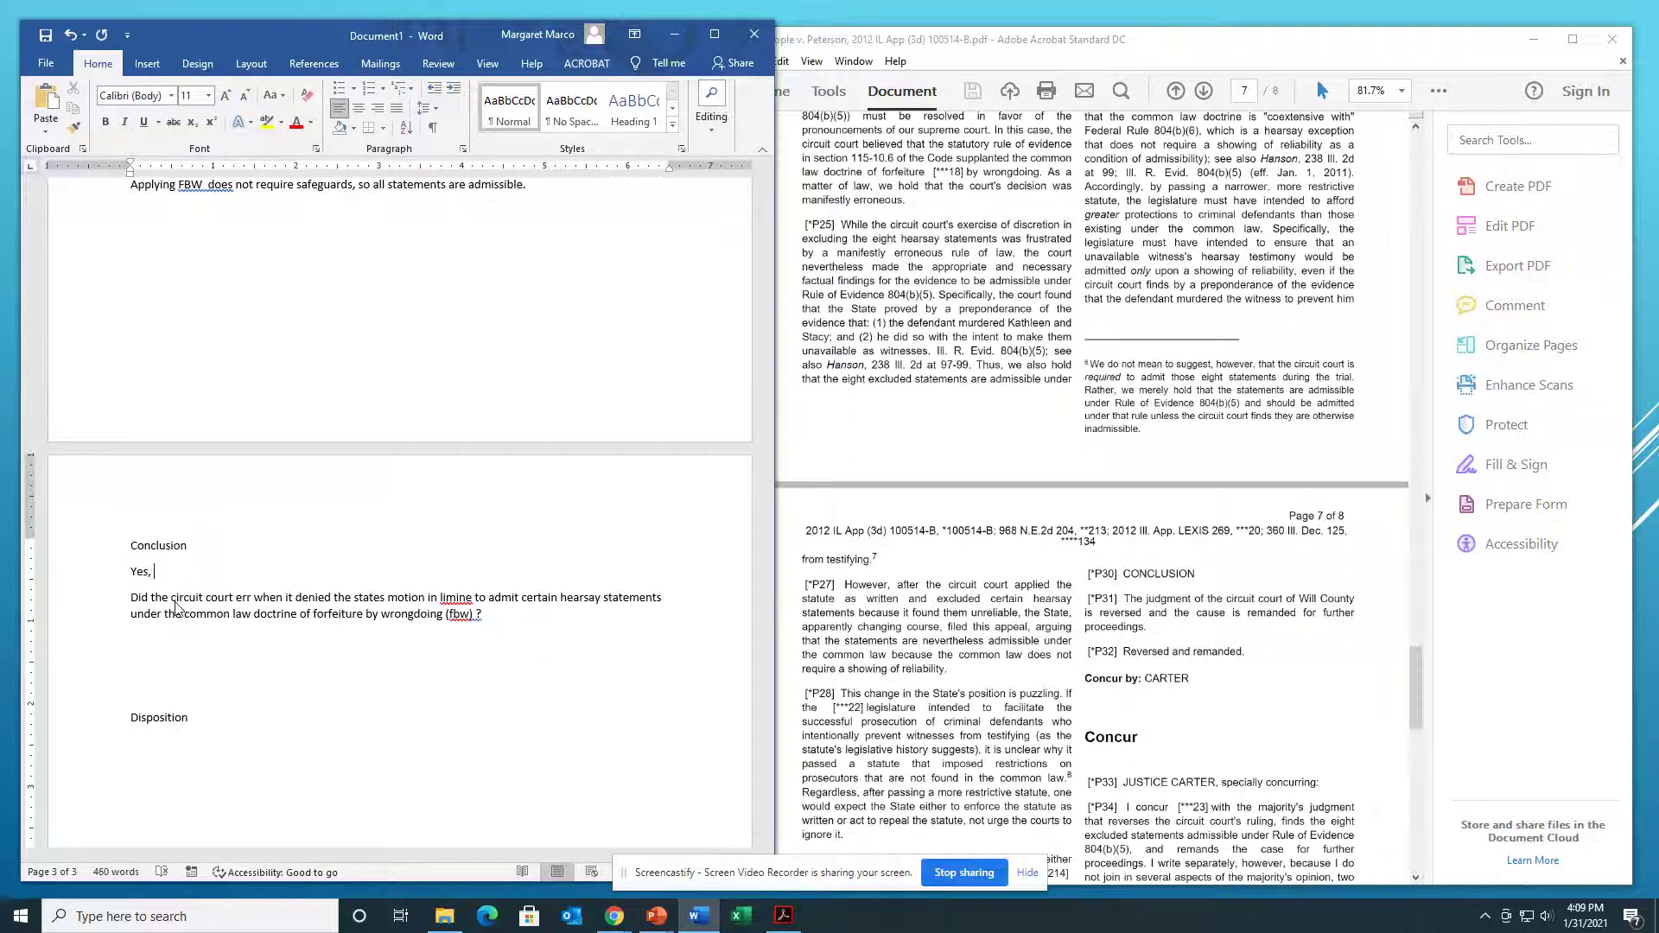
pyautogui.press('Delete')
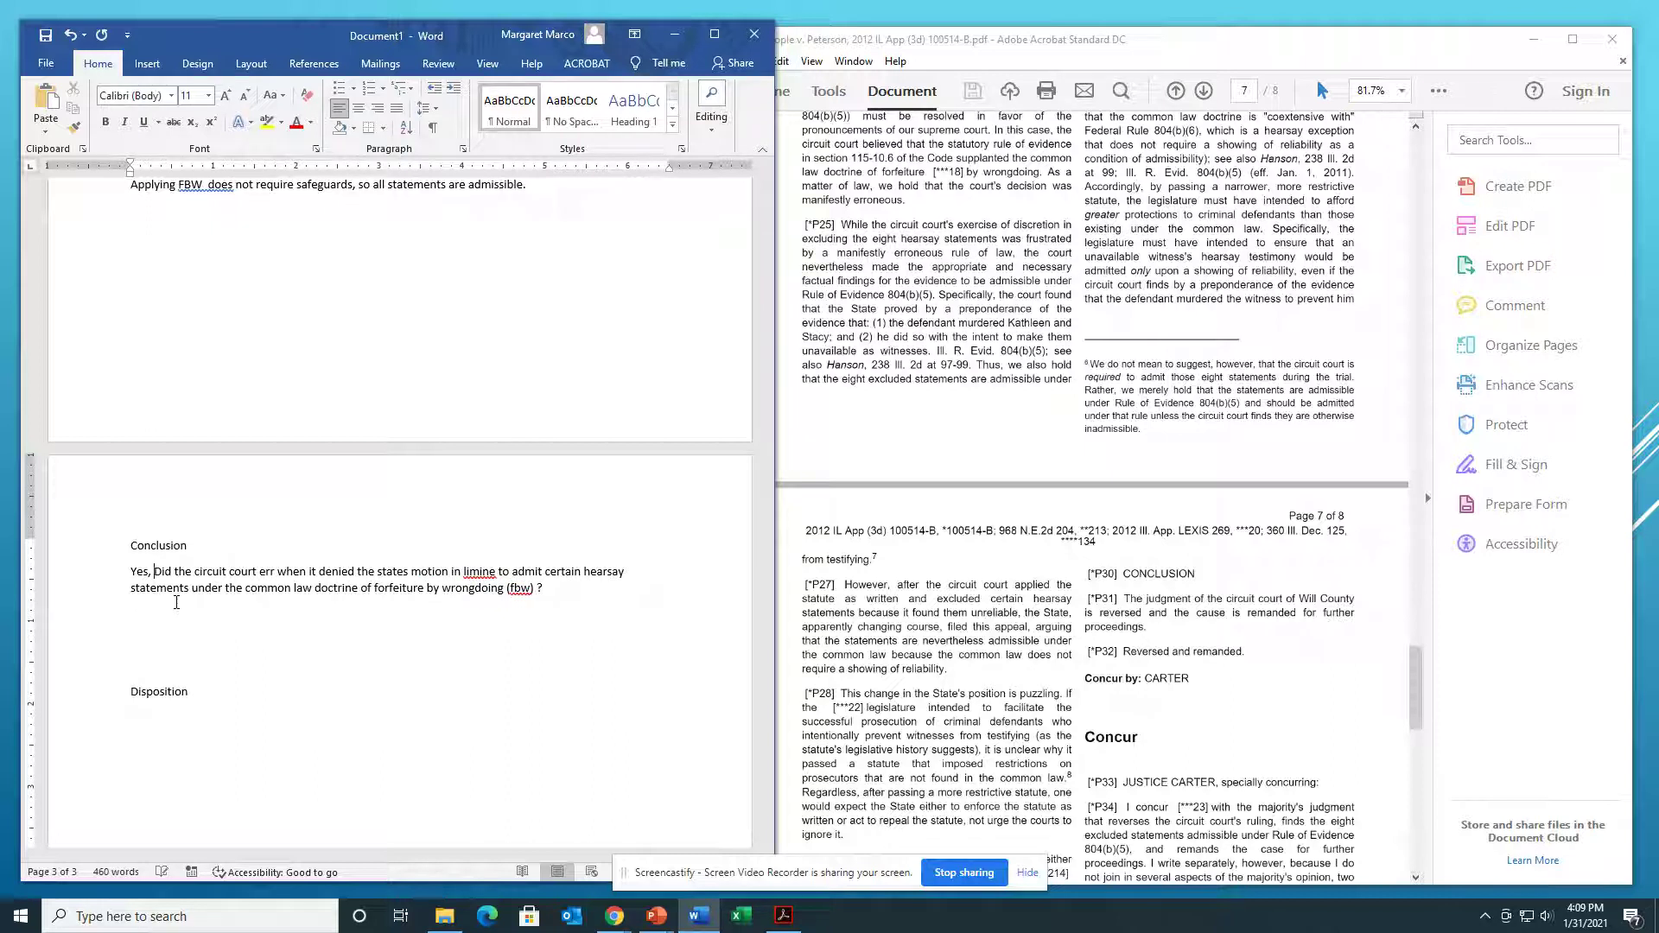
pyautogui.press('Delete')
pyautogui.press('Delete')
pyautogui.write('d')
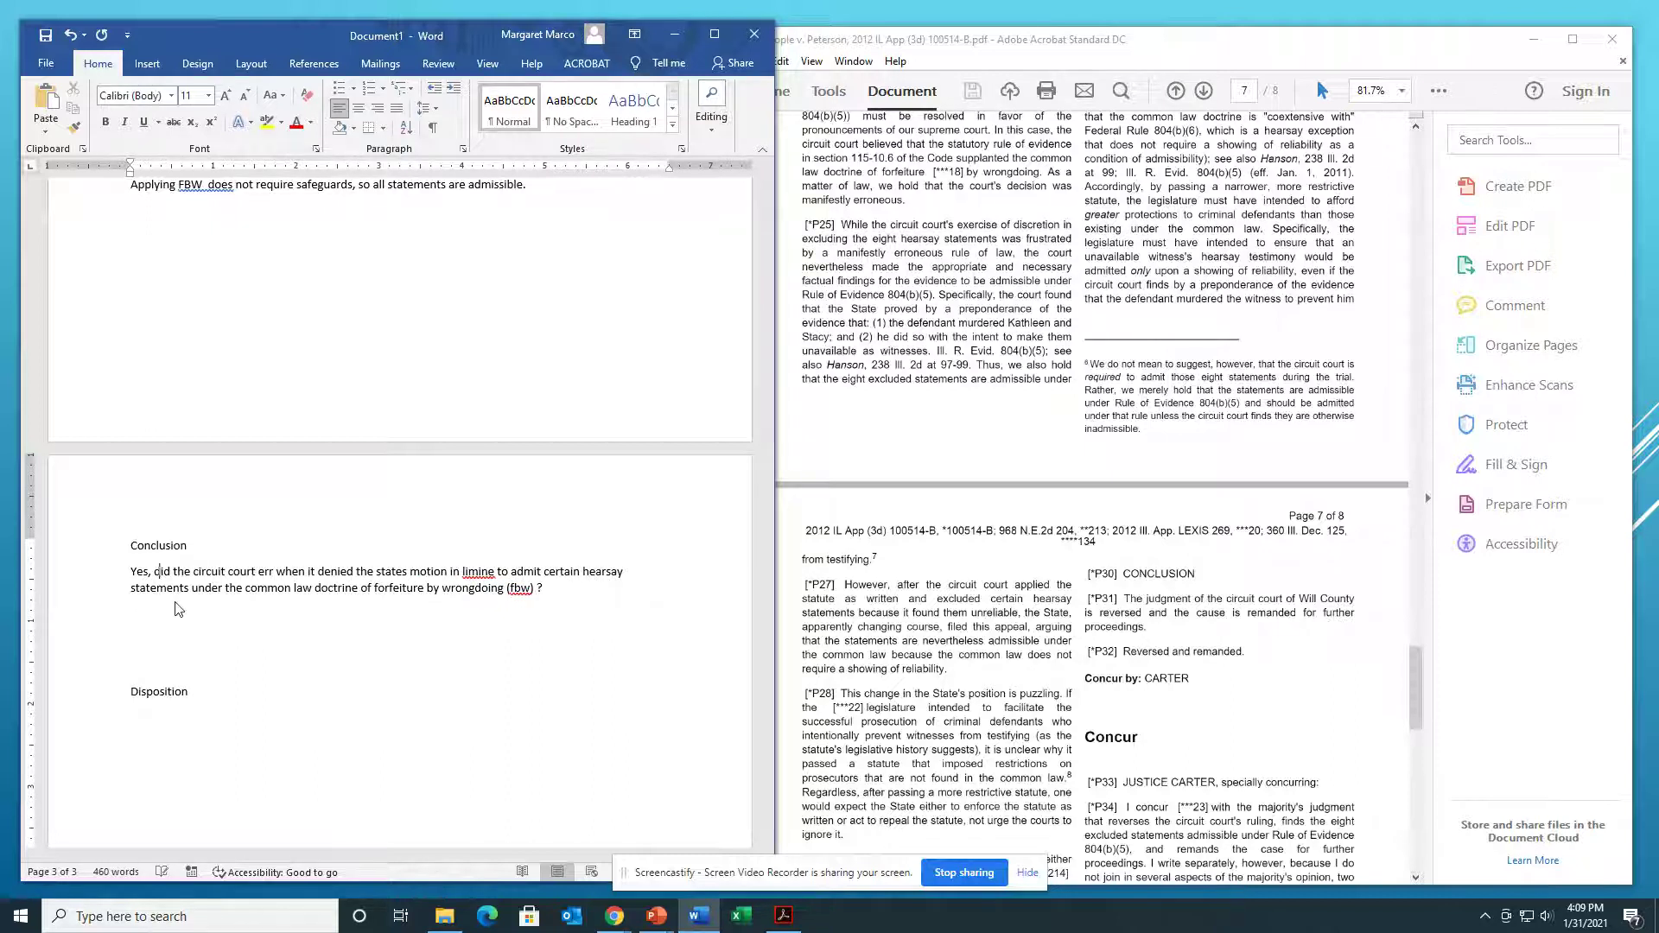
pyautogui.press('Left')
pyautogui.press('Left')
pyautogui.press('Left')
pyautogui.press('Delete')
pyautogui.press('Delete')
pyautogui.press('Delete')
pyautogui.press('Delete')
pyautogui.press('Right')
pyautogui.press('Right')
pyautogui.press('Right')
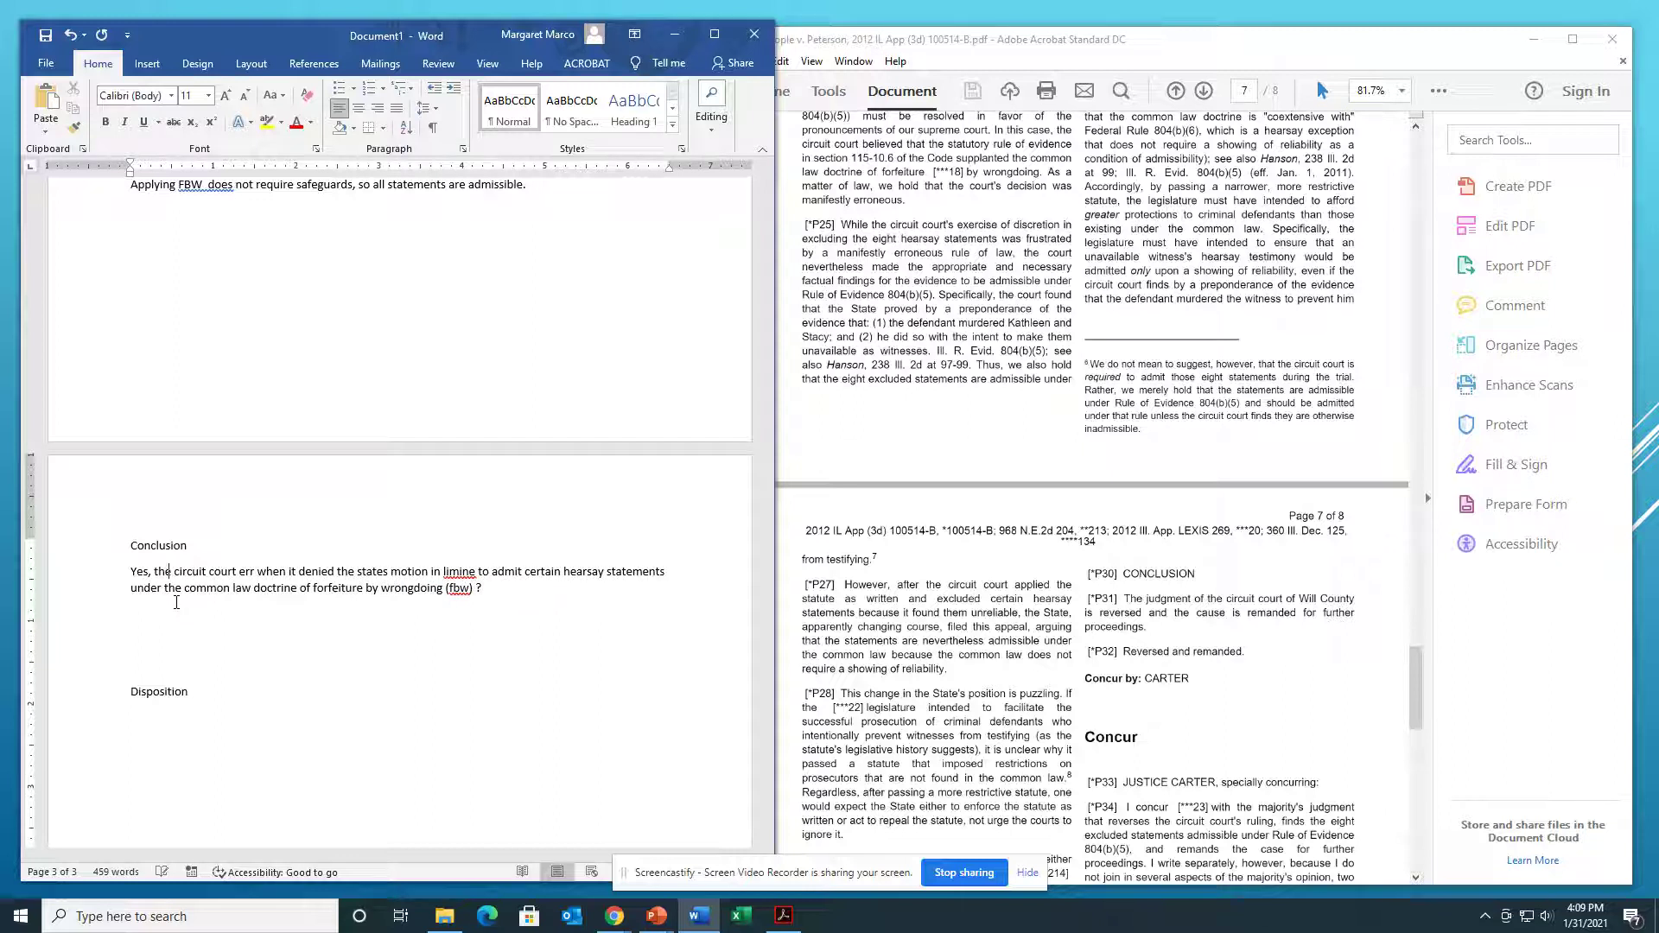
pyautogui.press('Delete')
pyautogui.press('Delete')
pyautogui.press('Delete')
pyautogui.press('Delete')
pyautogui.press('Delete')
pyautogui.write('trial')
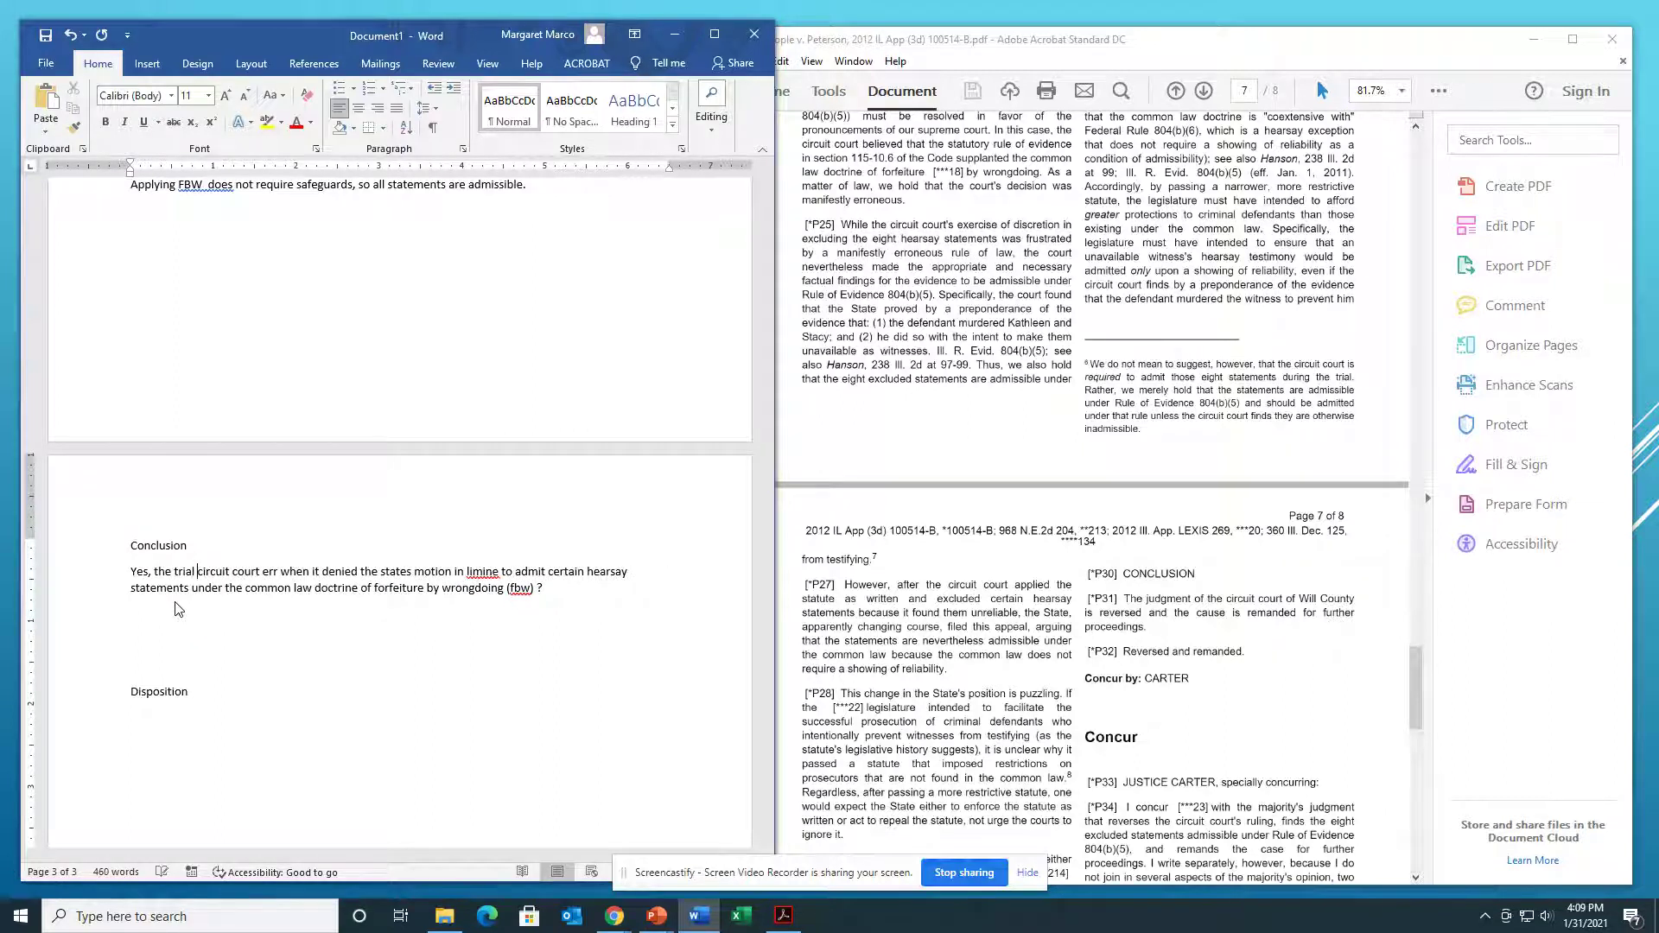
pyautogui.press('Delete')
pyautogui.press('Delete')
pyautogui.press('Delete')
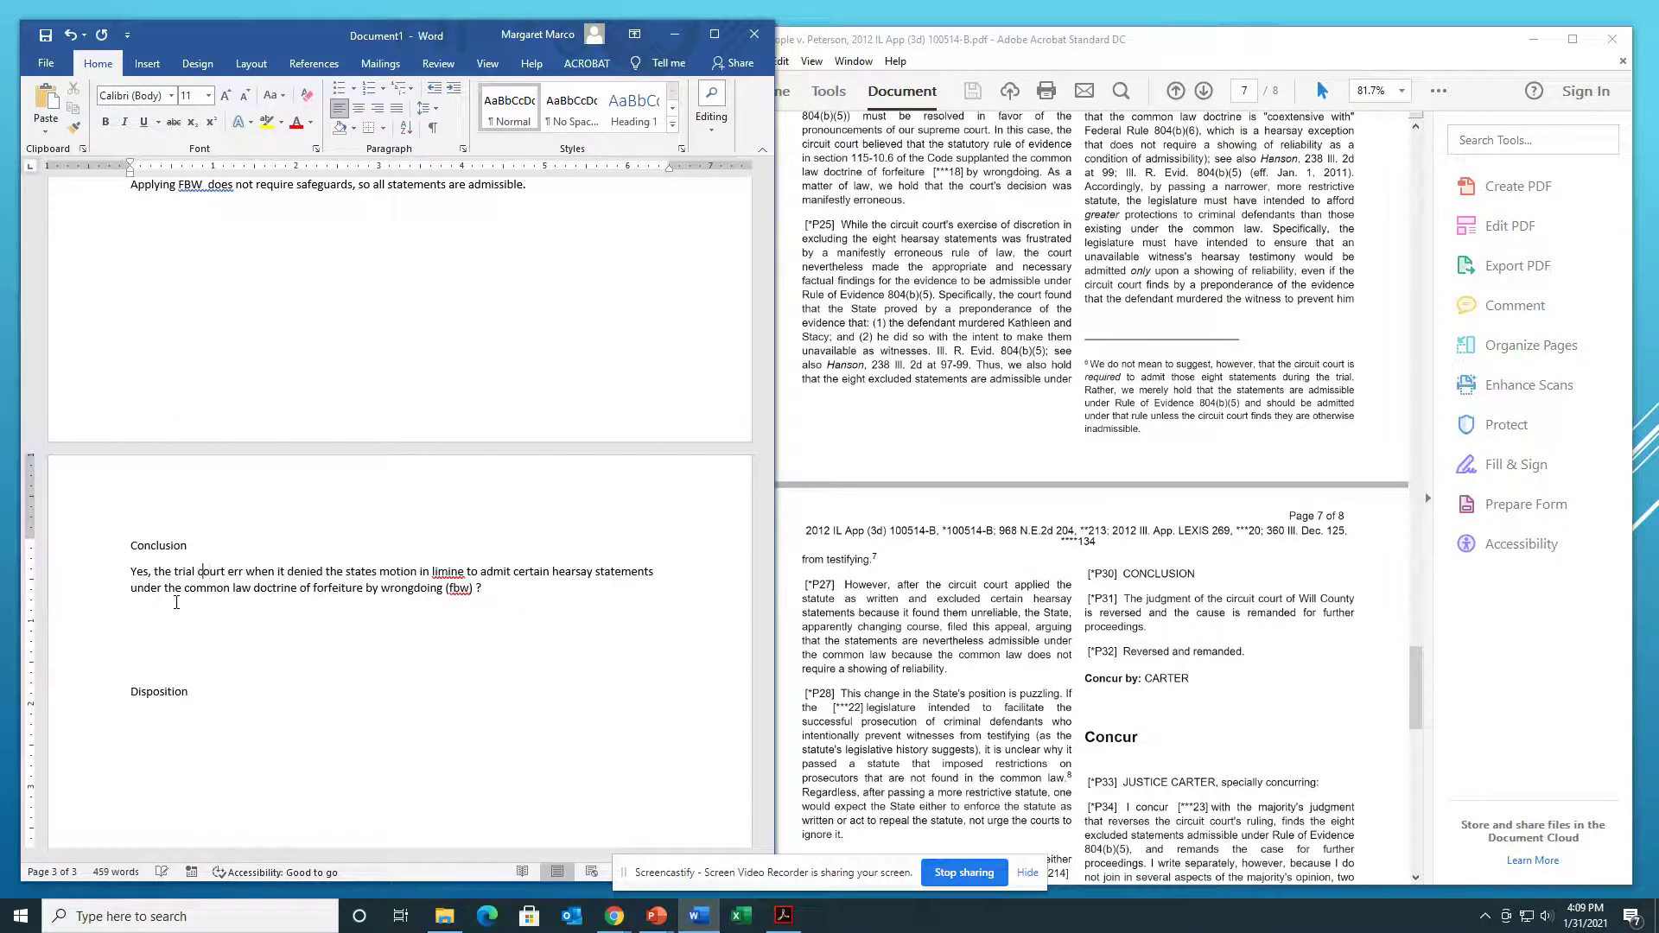
pyautogui.press('Right')
pyautogui.press('Right')
pyautogui.press('Right')
pyautogui.press('Right')
pyautogui.press('Right')
pyautogui.press('Right')
pyautogui.write('ed')
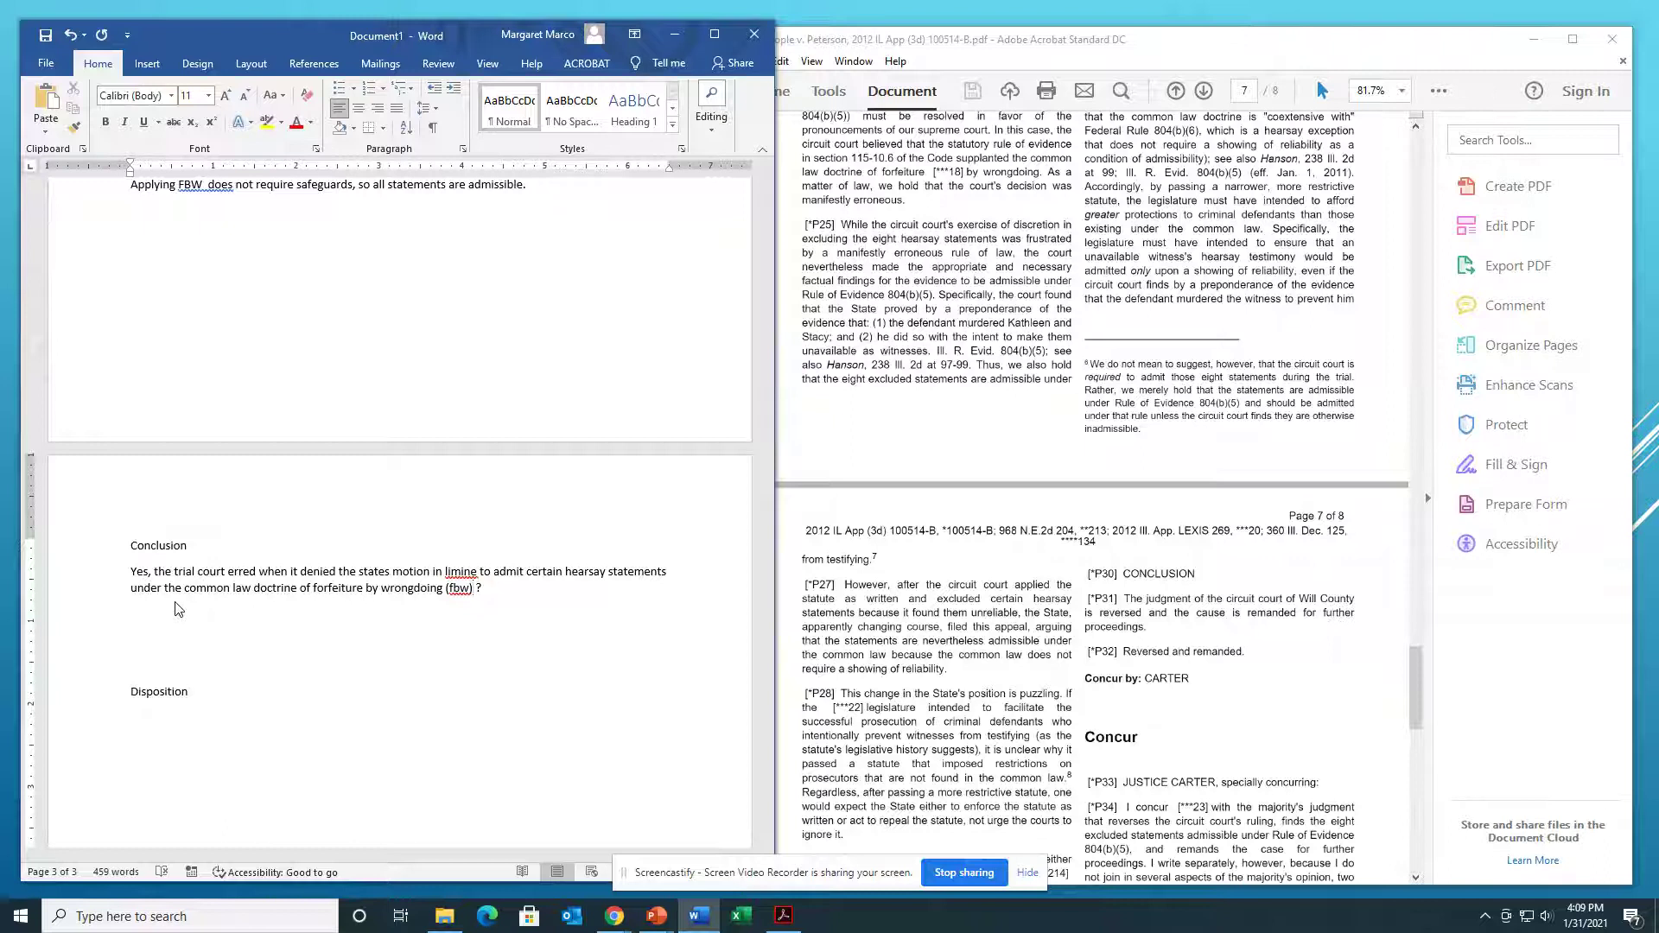
pyautogui.write('.  All st')
pyautogui.write('atemets')
pyautogui.write(' shouls have')
pyautogui.write(' been admi')
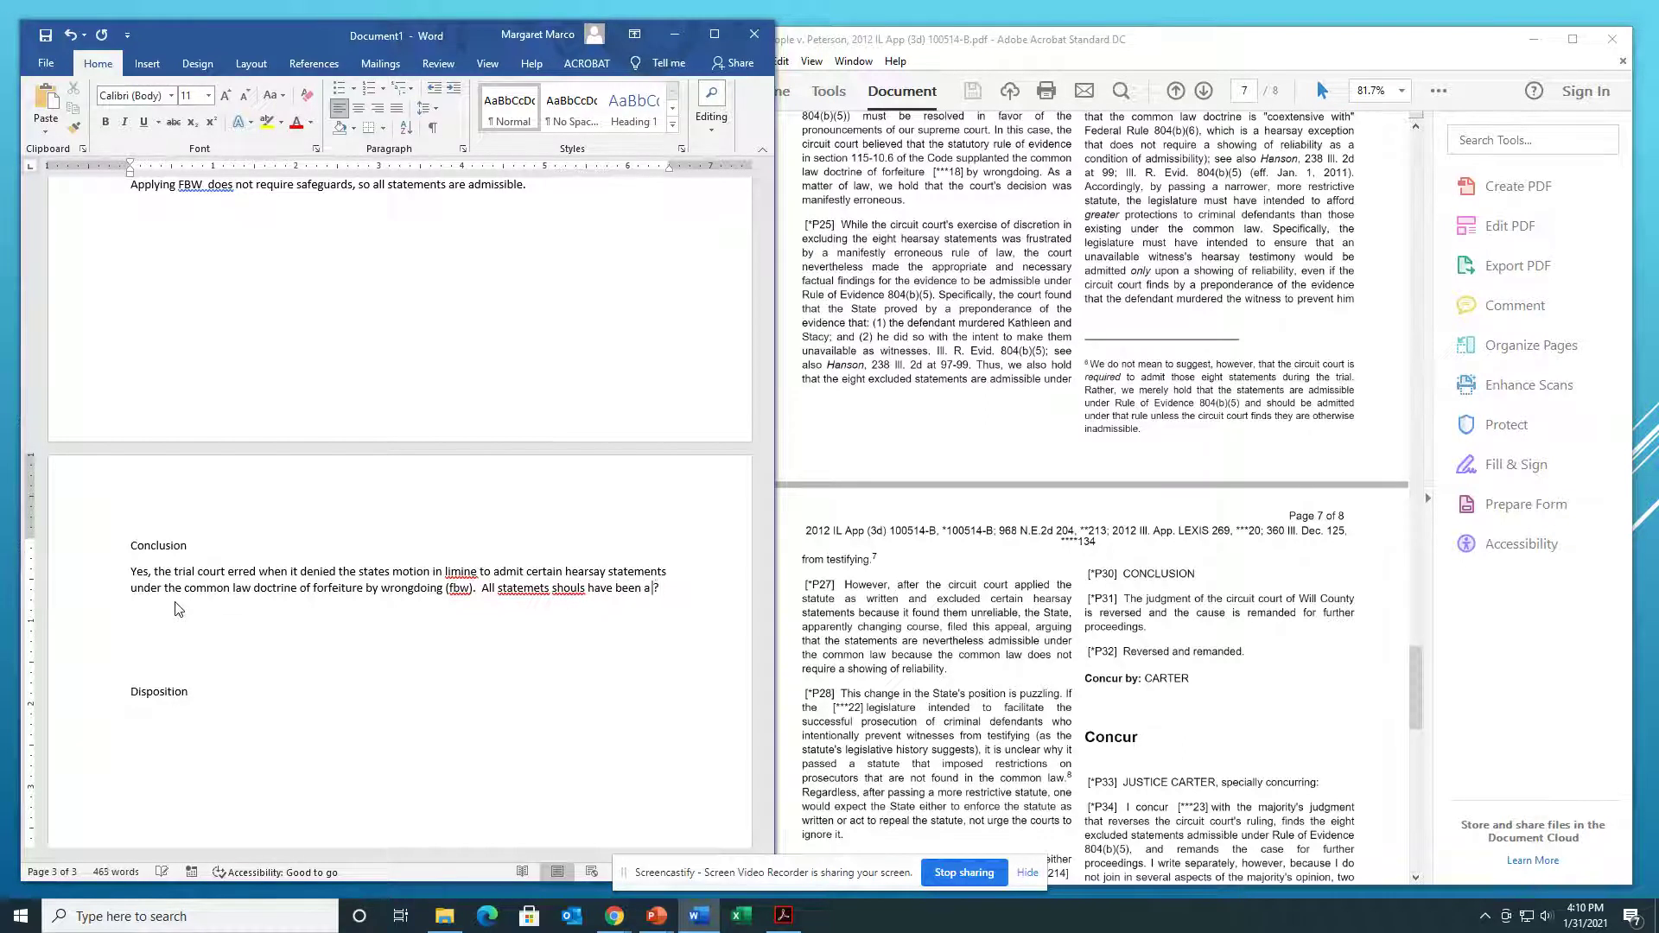
pyautogui.write('ssted bec')
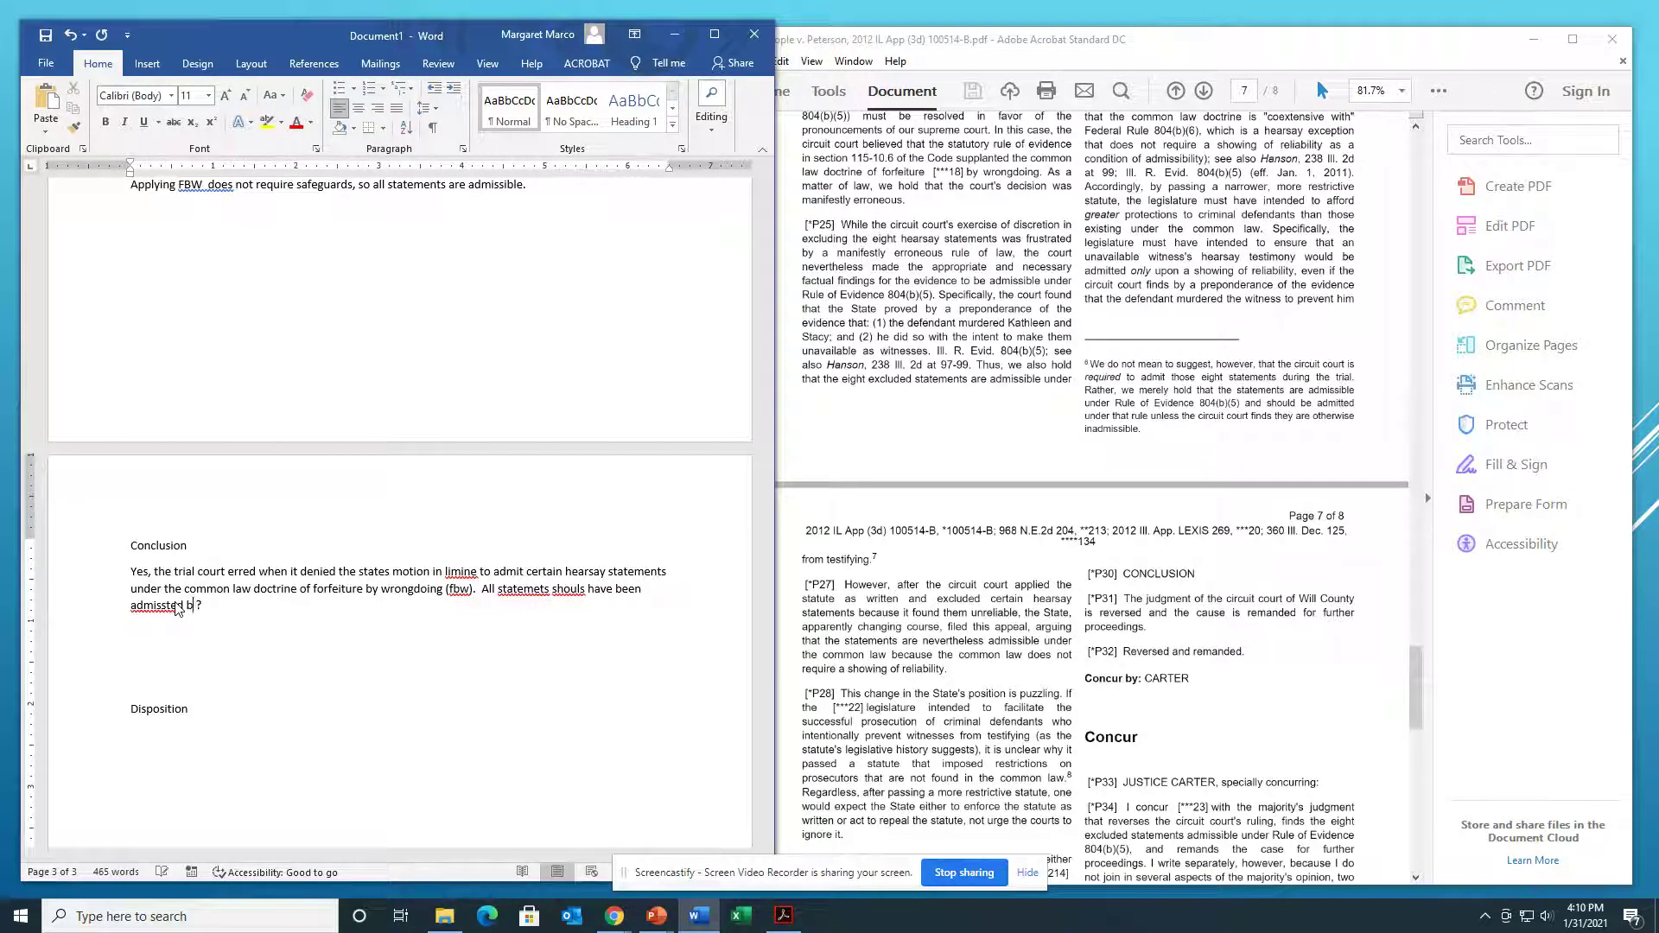
pyautogui.write('ause there')
pyautogui.write(' is not requir')
pyautogui.write('ed')
pyautogui.write(' safeguar')
pyautogui.write('ds of reliabl')
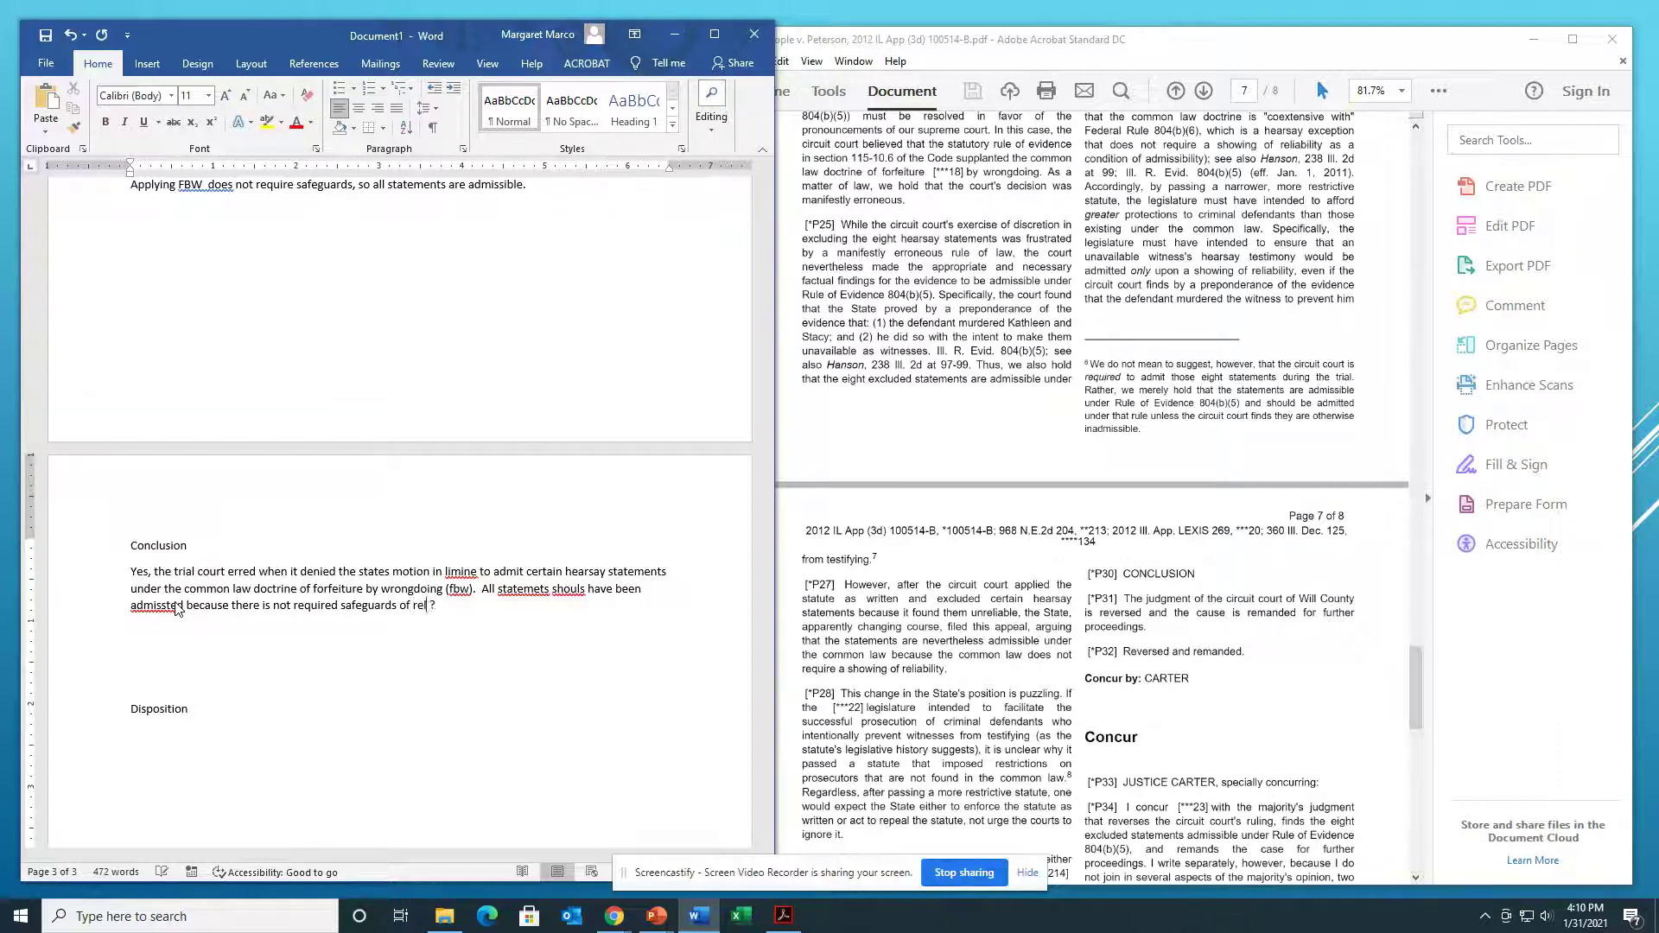
pyautogui.write('ity under hte')
pyautogui.write(' common law')
pyautogui.write(' doctrine o')
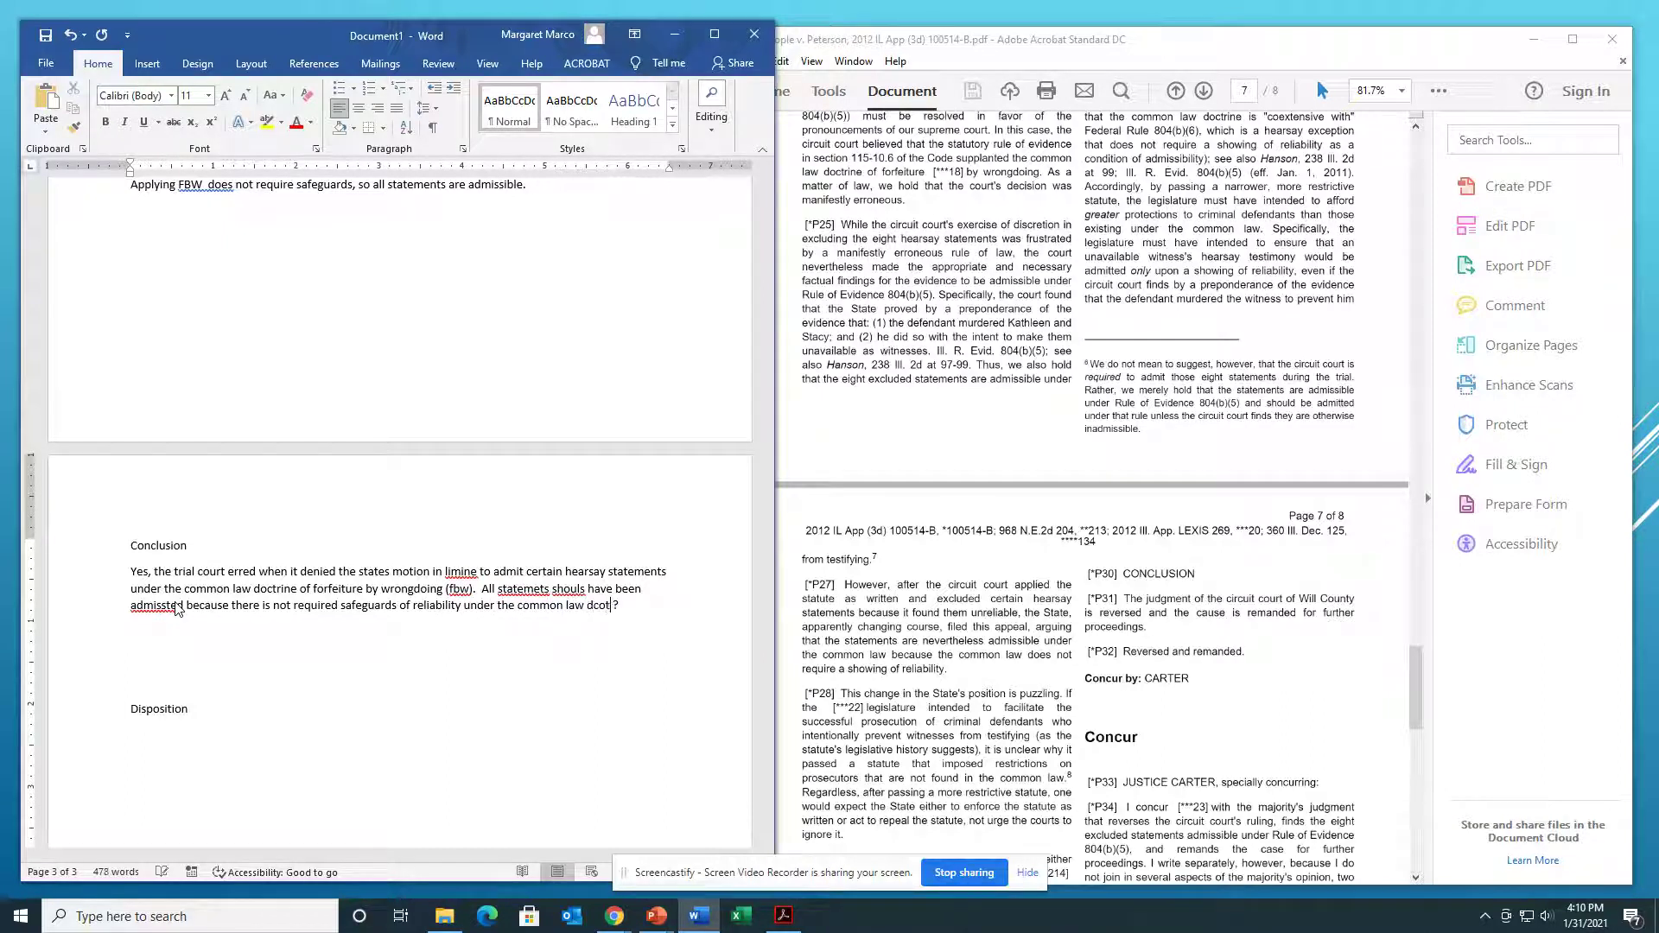
pyautogui.write('f FBW')
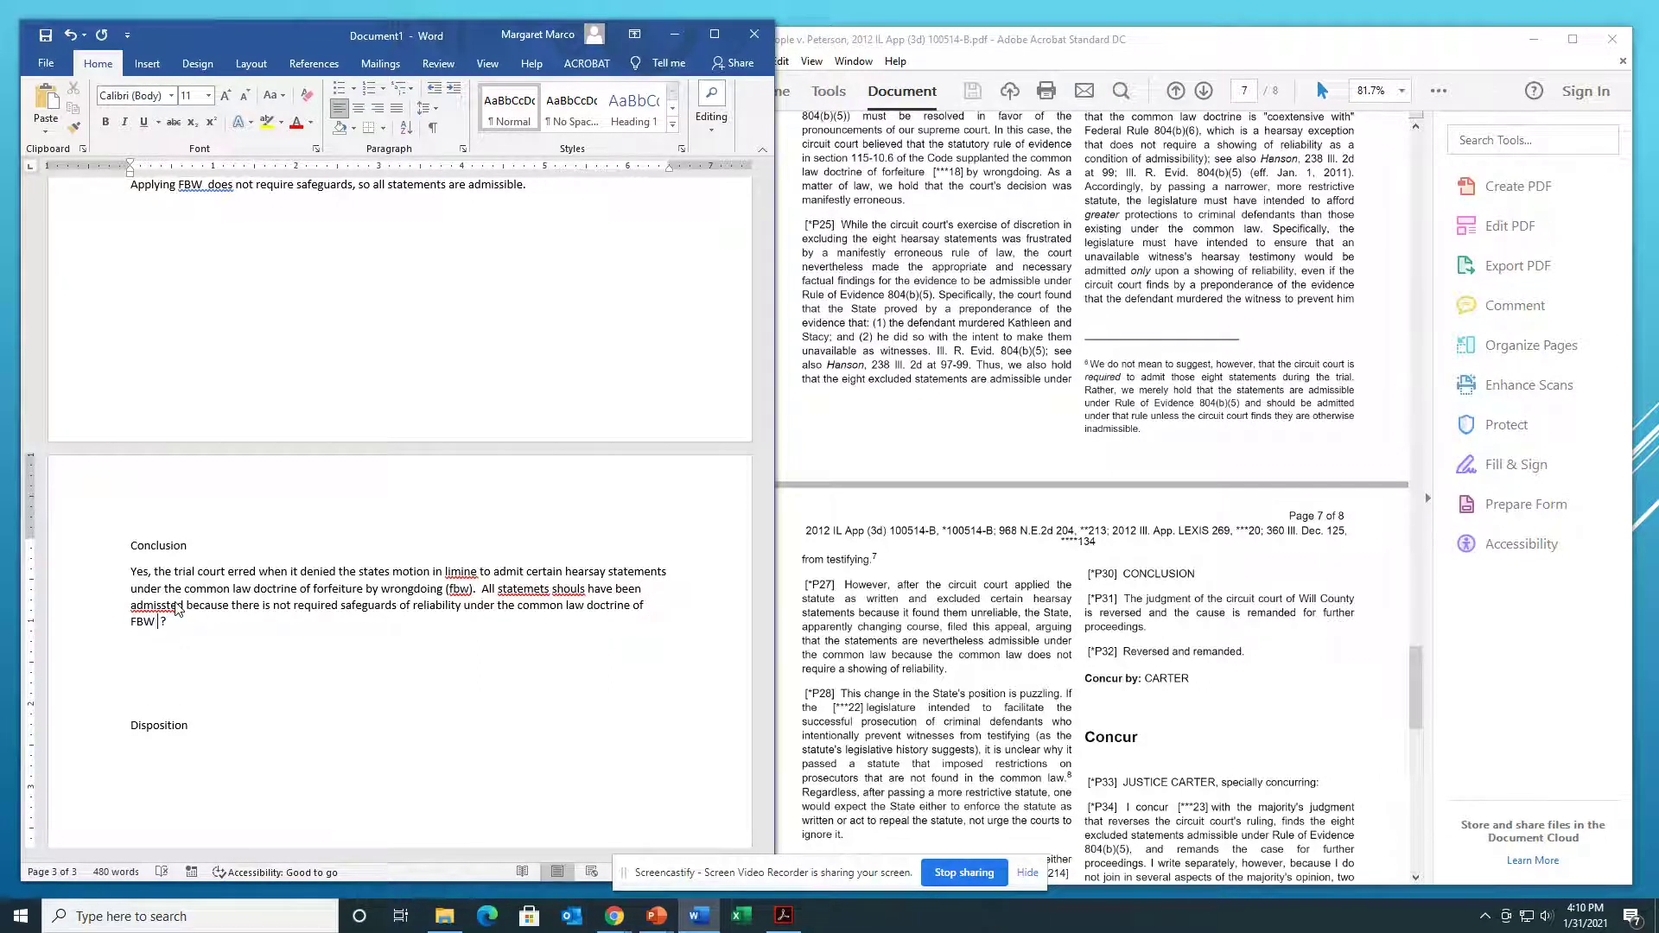
# Step: Add that FBW law applies in this case over the Criminal Code of Procedure
pyautogui.write('and that')
pyautogui.write(' law')
pyautogui.write(' applies i')
pyautogui.write('n this case')
pyautogui.write(' over the Crim')
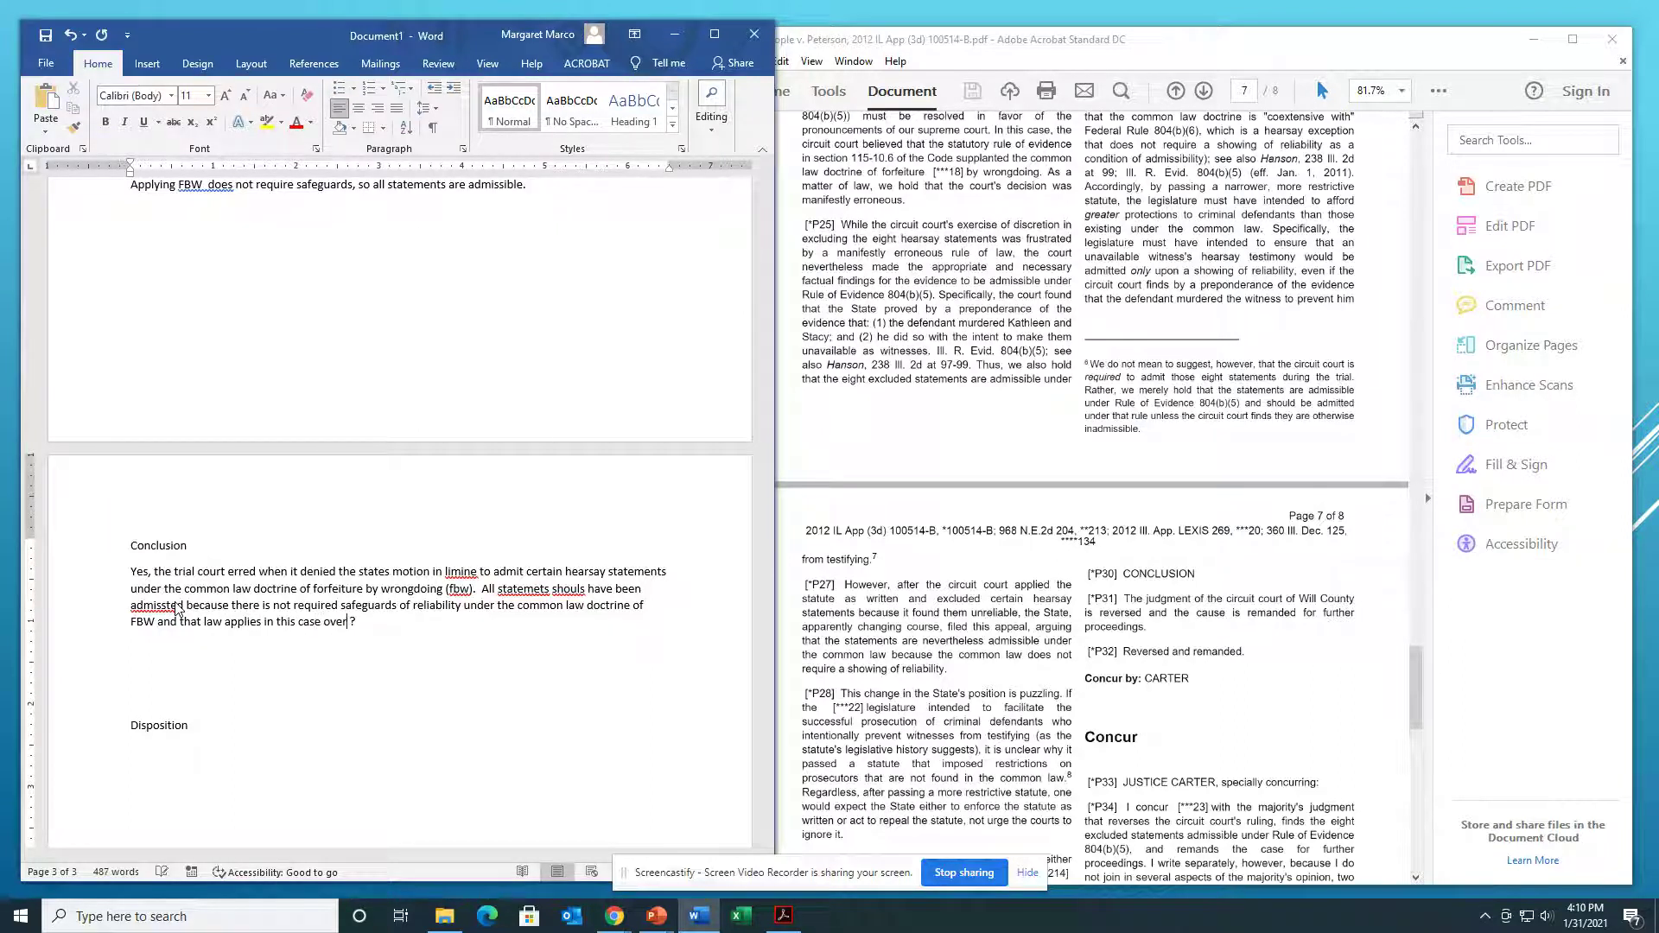
pyautogui.write('inal ')
pyautogui.write('Code of ')
pyautogui.write('Procedure')
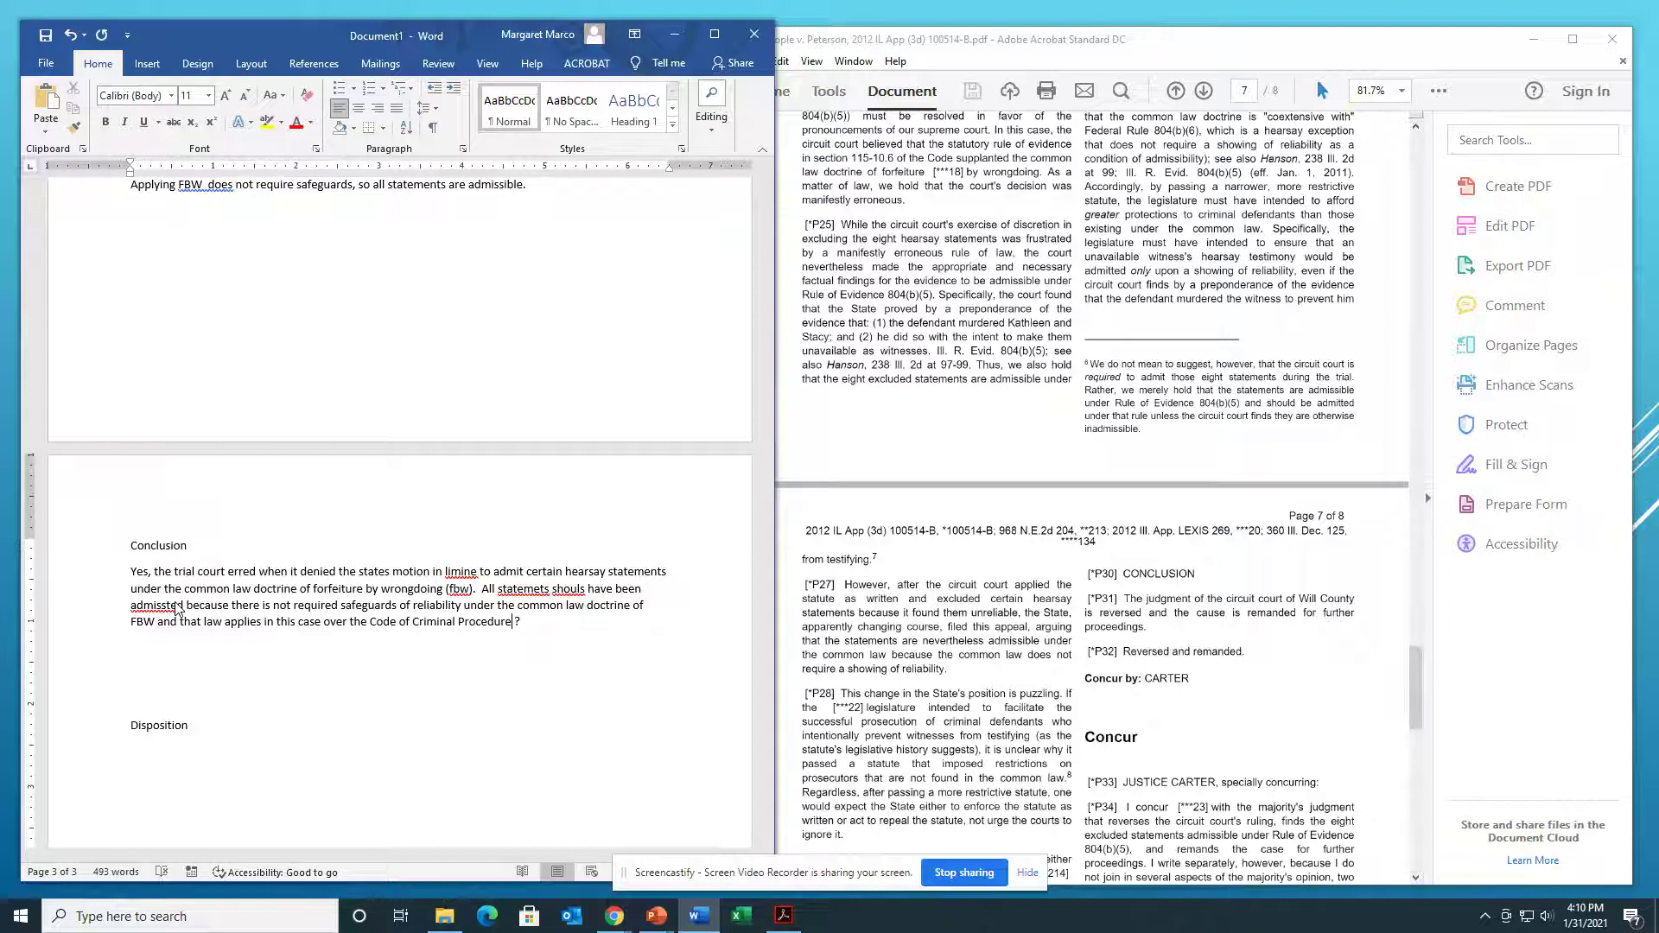
# Step: Remove the extra blank lines and enter 'Reversed and remanded' under Disposition
pyautogui.click(232, 654)
pyautogui.press('Delete')
pyautogui.press('Delete')
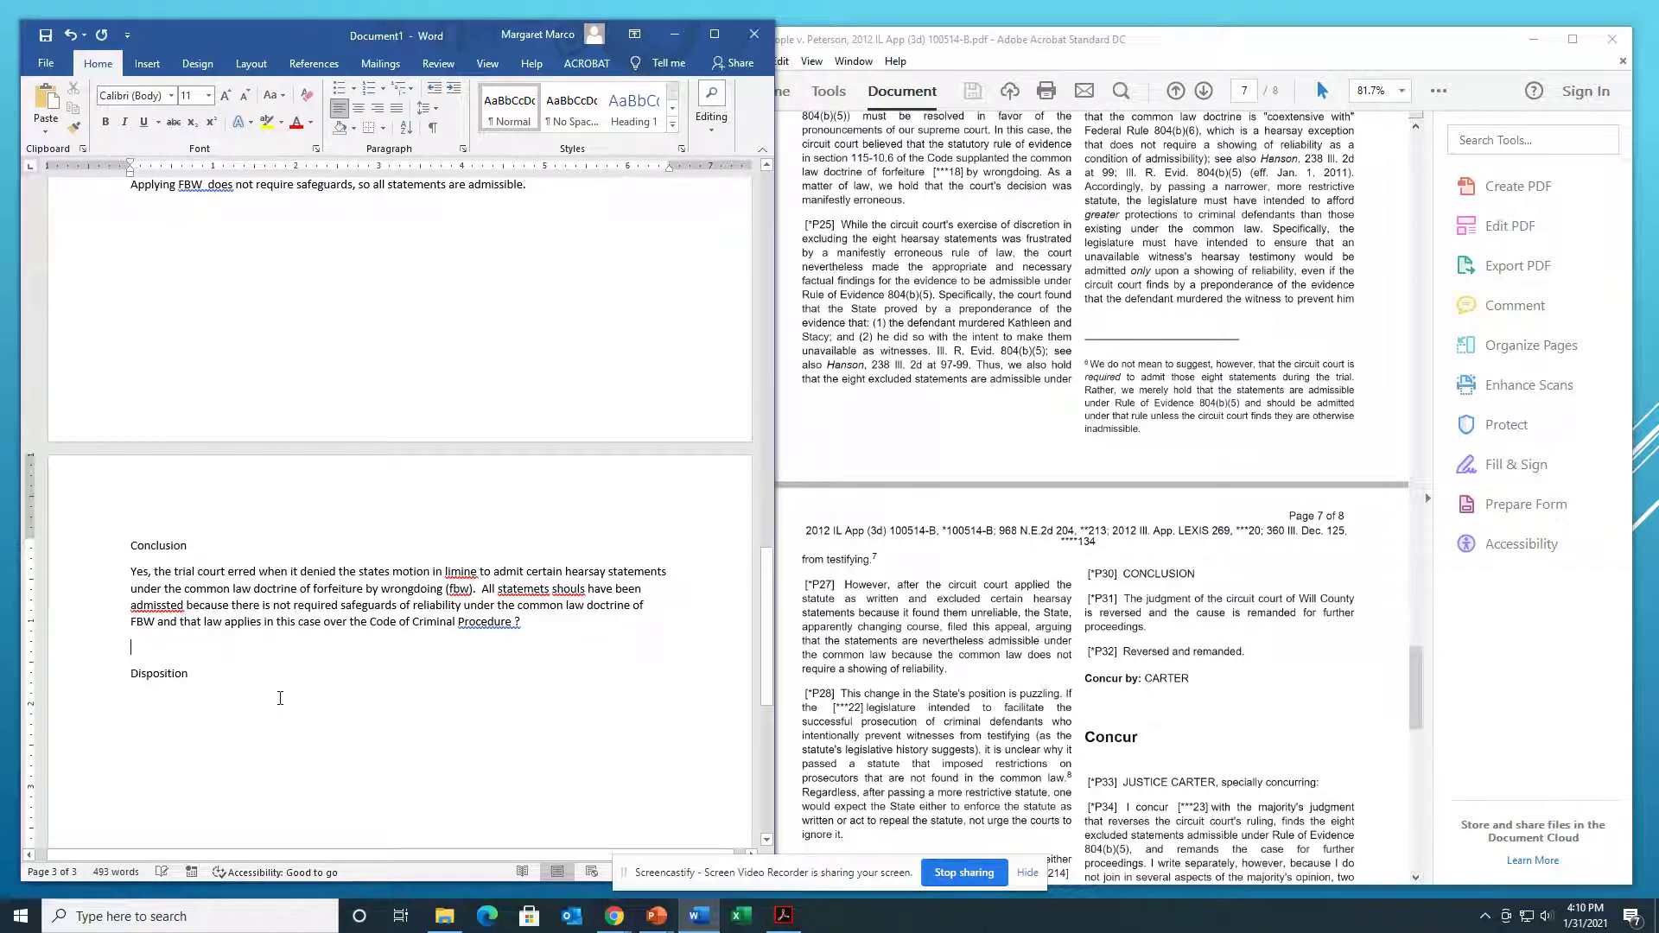
pyautogui.press('Down')
pyautogui.press('Down')
pyautogui.press('Down')
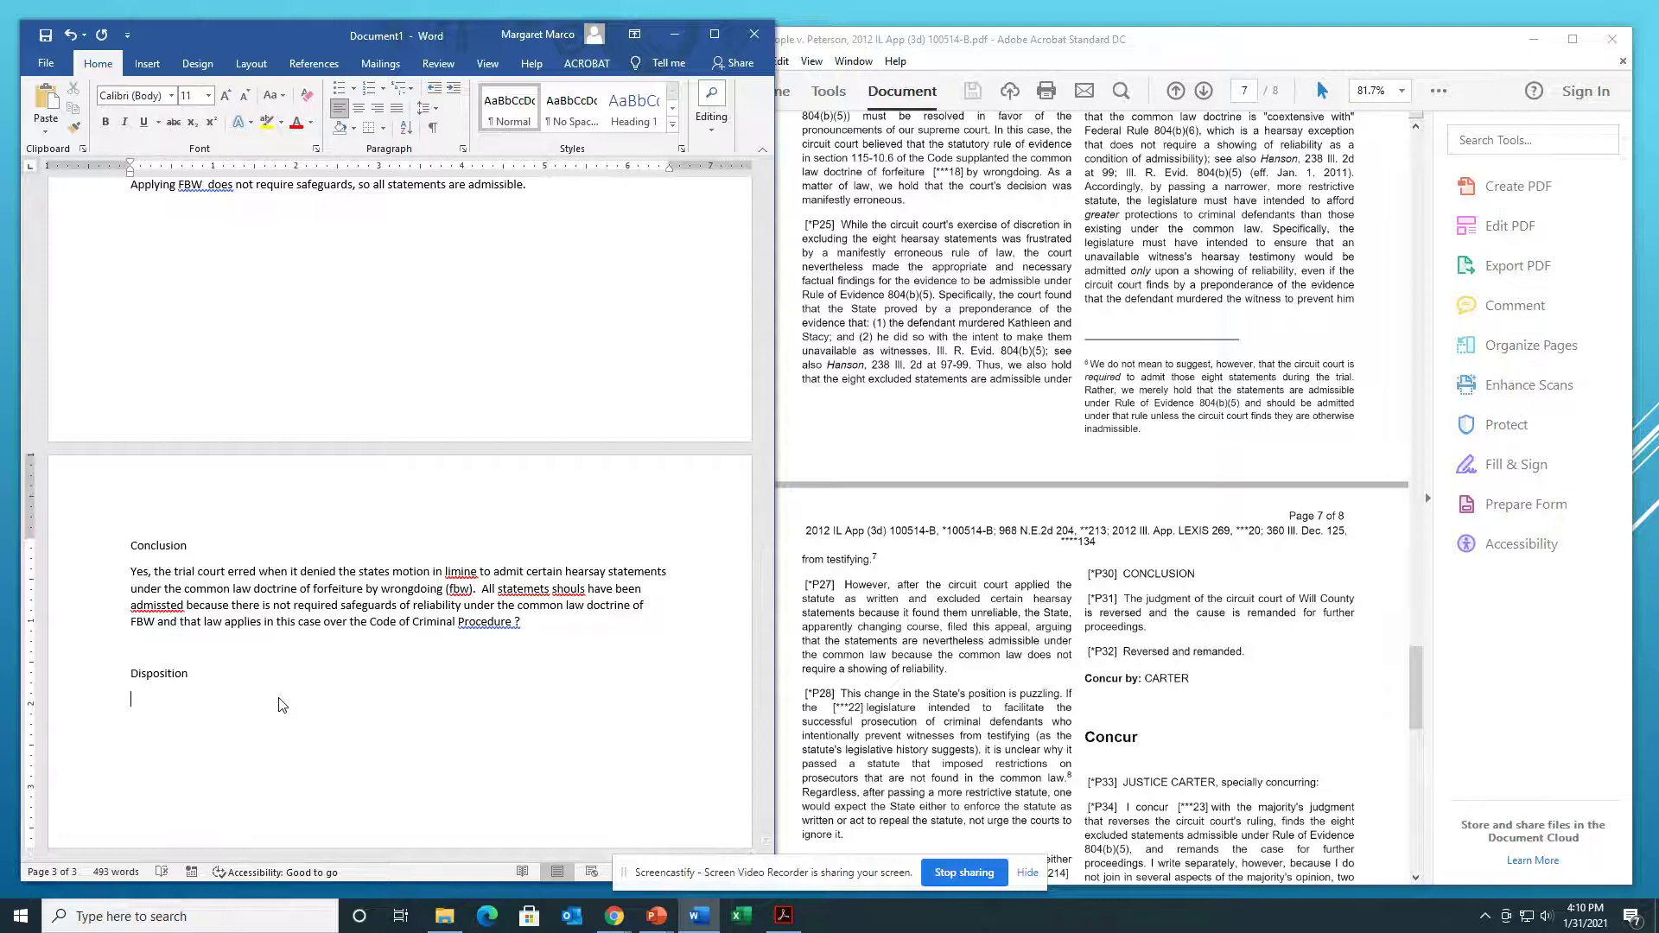
pyautogui.write('Reversed and remanded')
# Step: Bring the Blackboard Module Activities page in Chrome to the front
pyautogui.scroll(-3, 282, 705)
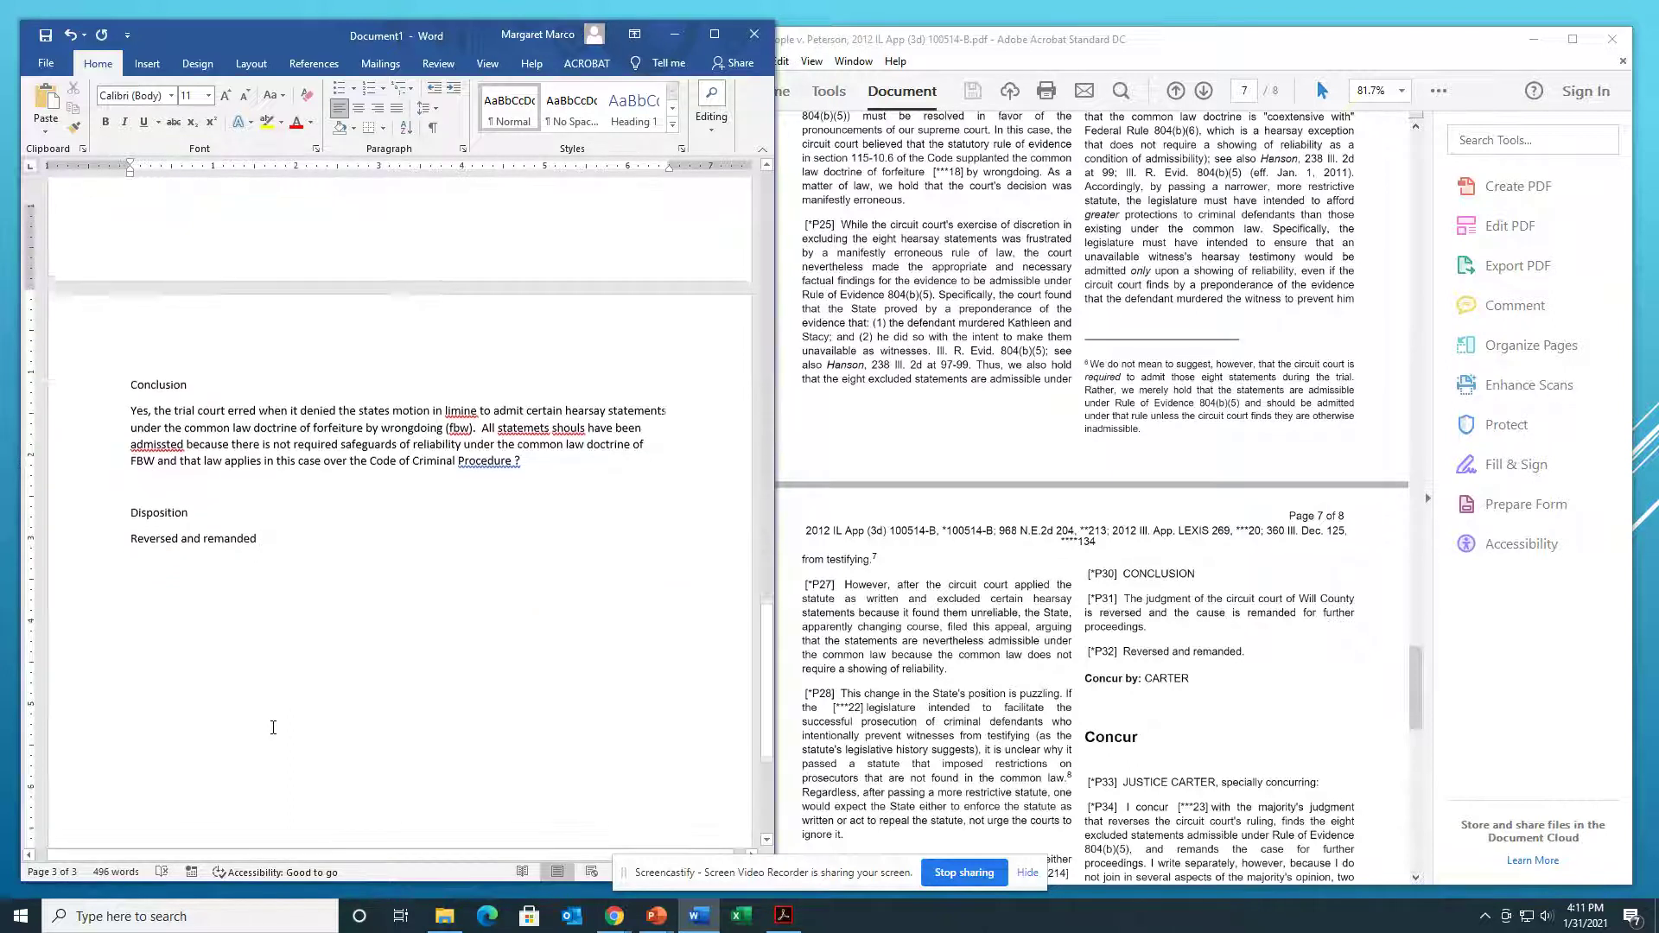
pyautogui.scroll(10, 273, 734)
pyautogui.scroll(15, 273, 734)
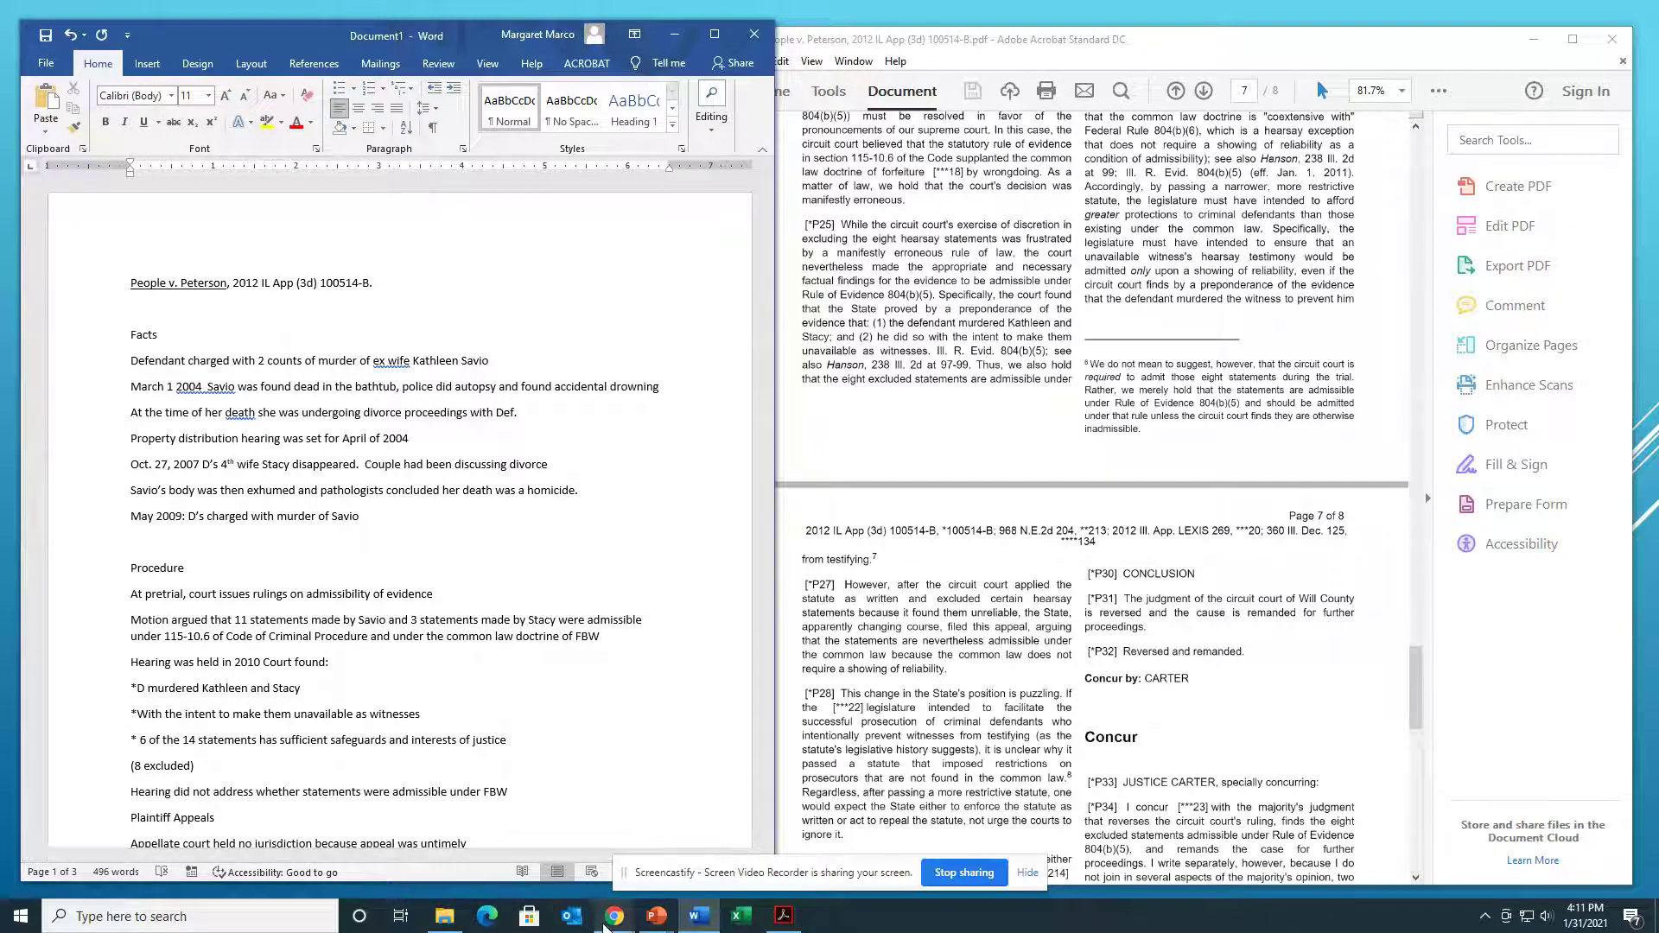
pyautogui.click(614, 915)
pyautogui.click(571, 864)
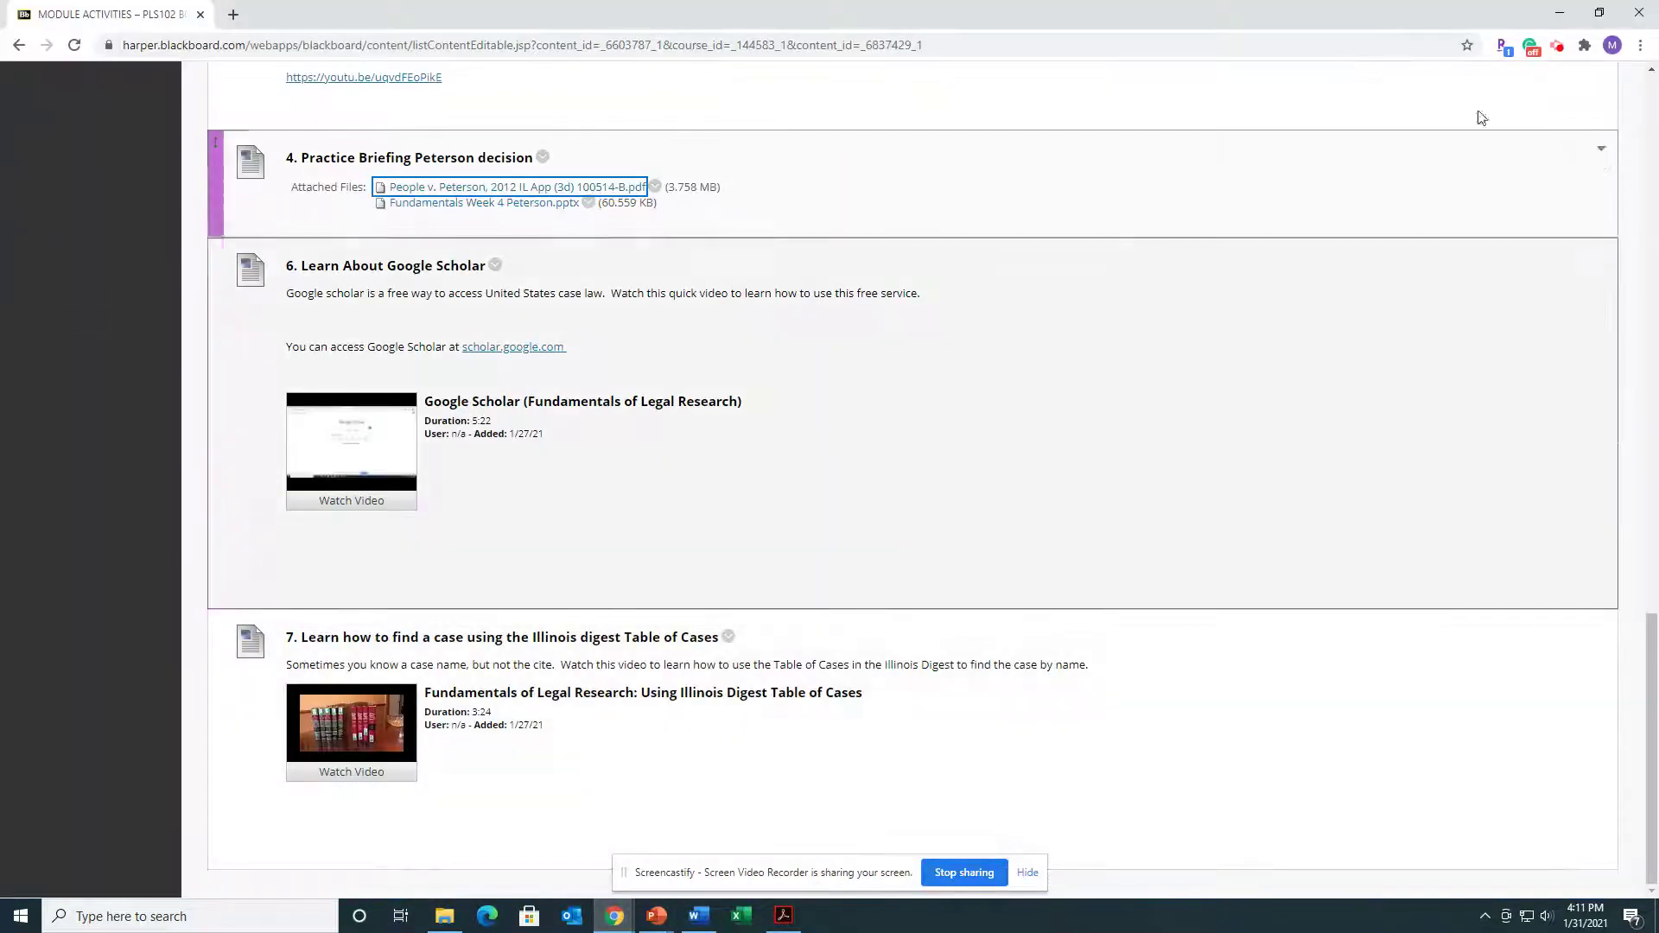